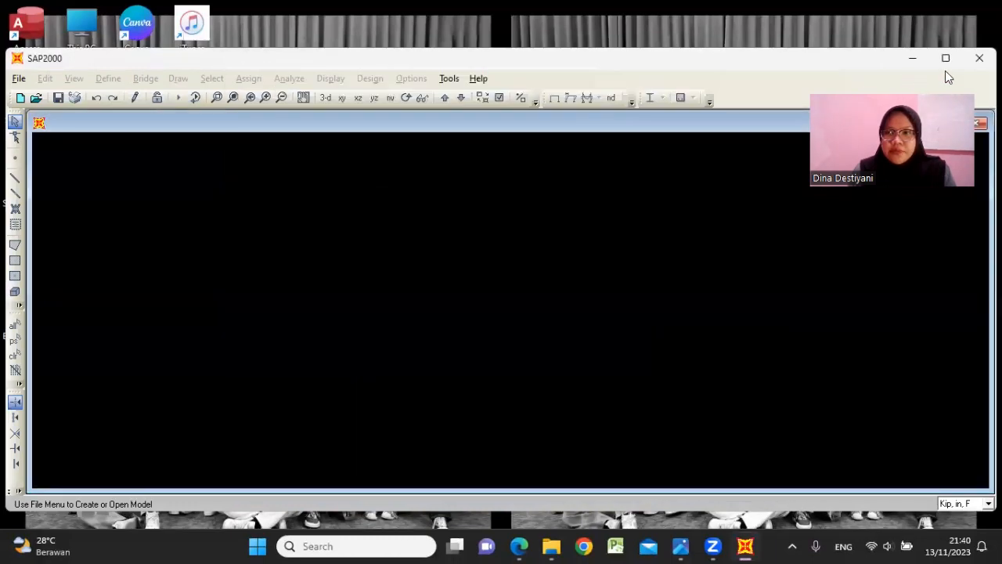
- Maximize the program window and set the default units to Kgf, mm, C
left_click(944, 63)
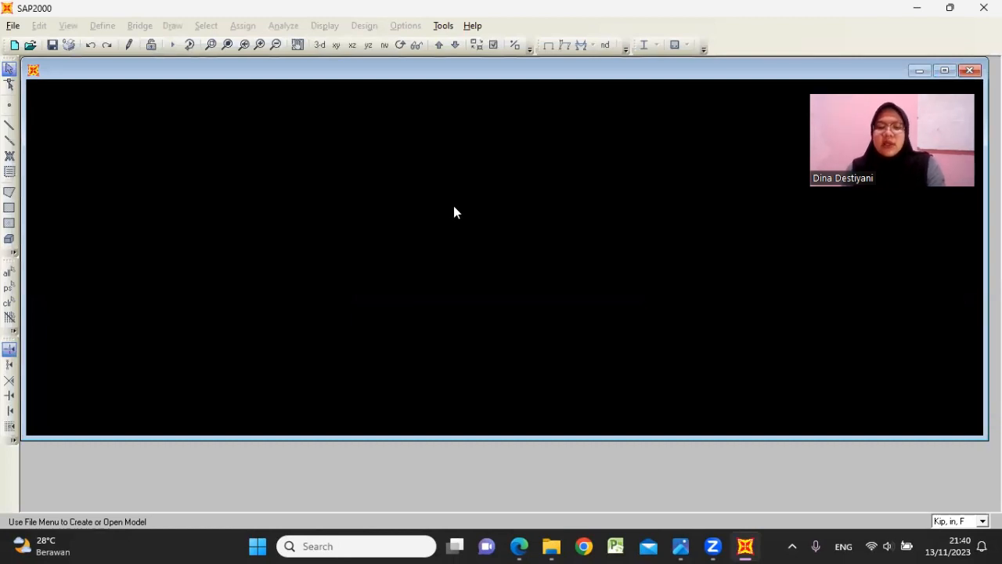
key("ctrl+n")
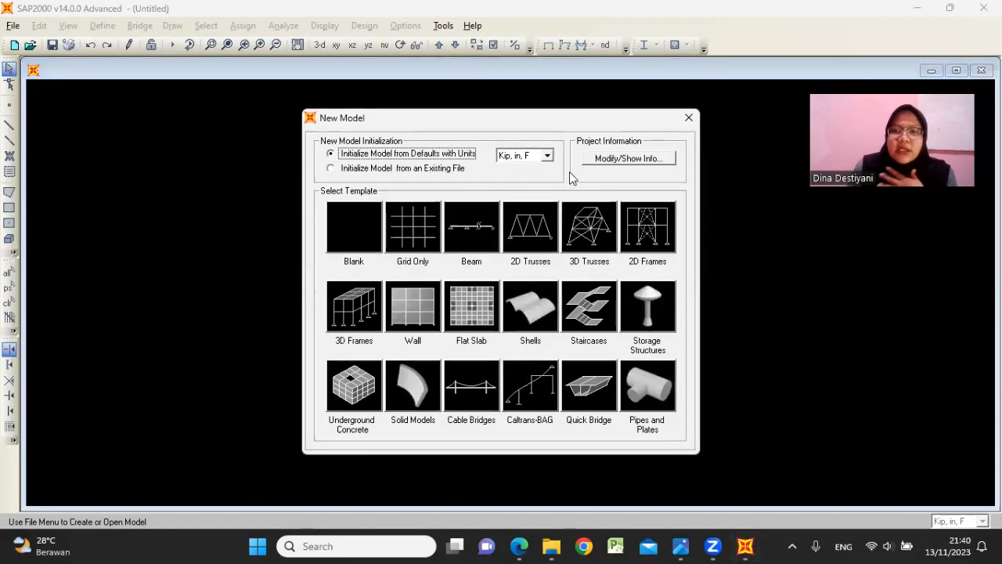
left_click(688, 118)
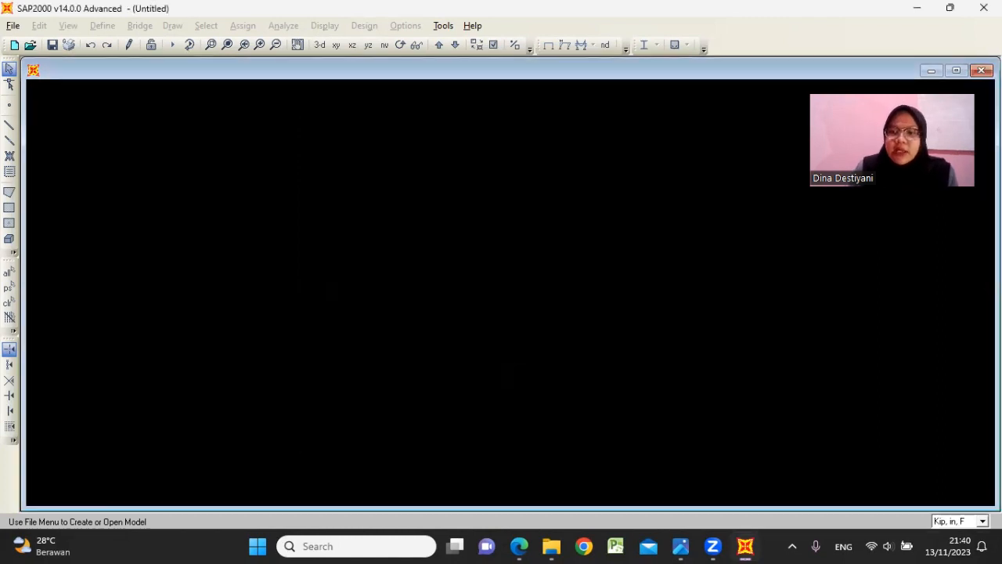
left_click(971, 520)
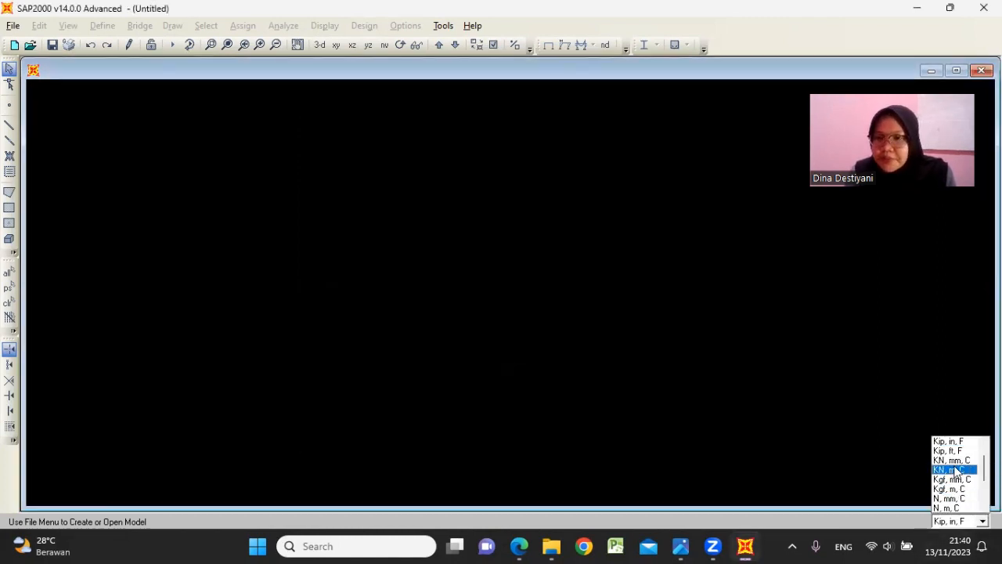
left_click(953, 480)
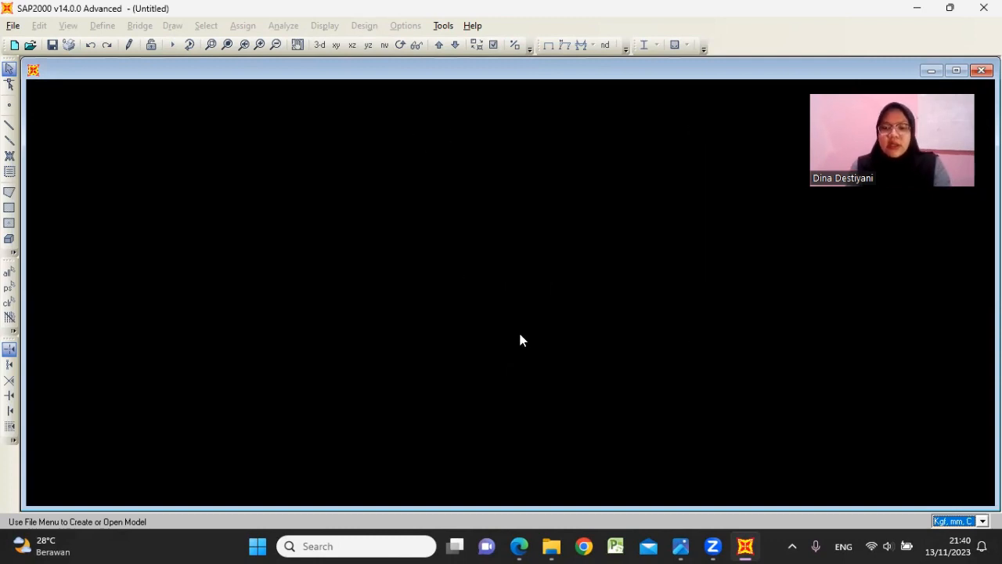
- Start a new Grid Only model with 11 grid lines in X, 1 in Y and 6 in Z, checking the truss drawing
key("ctrl+n")
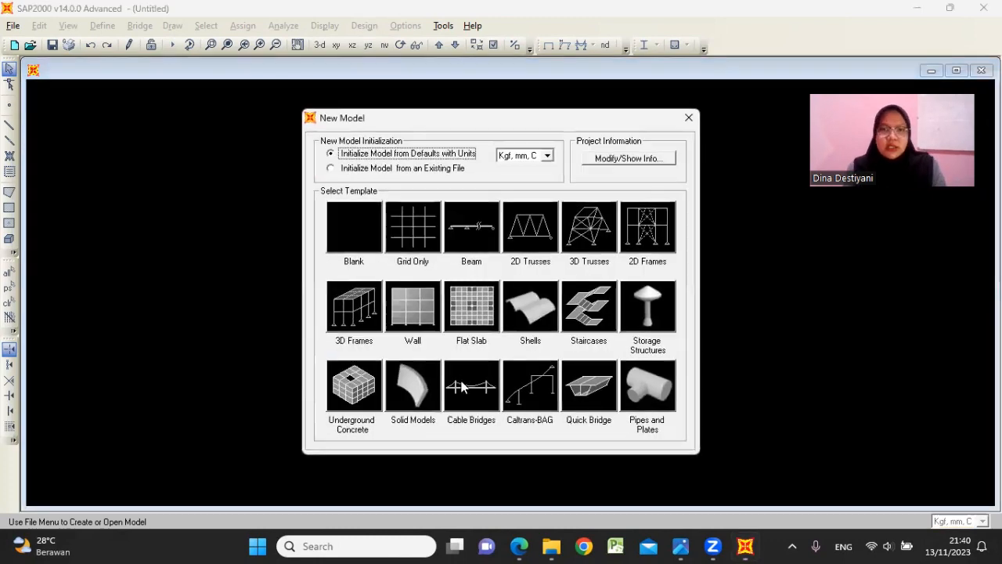
left_click(420, 219)
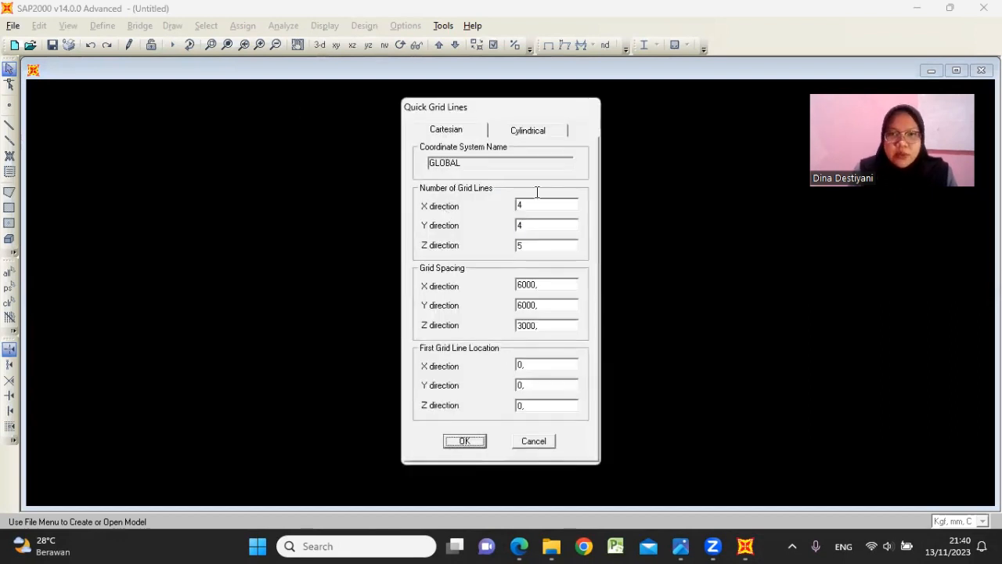
double_click(533, 207)
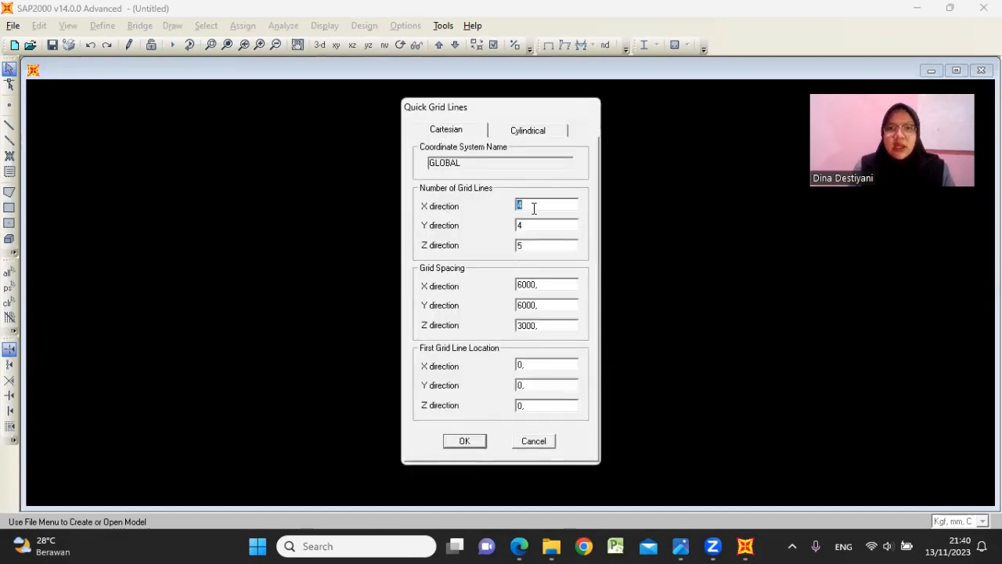
left_click(680, 545)
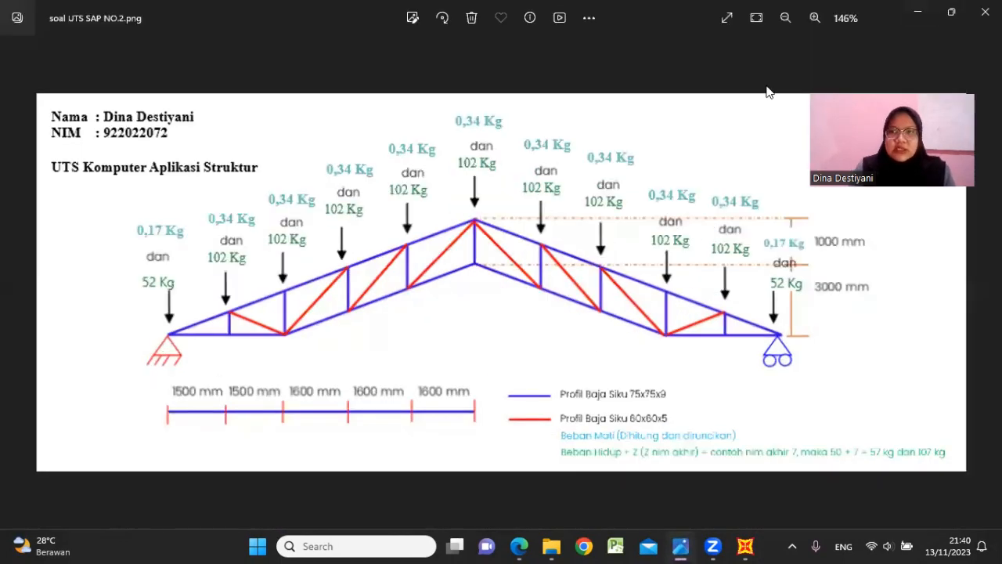
left_click(918, 12)
type("11")
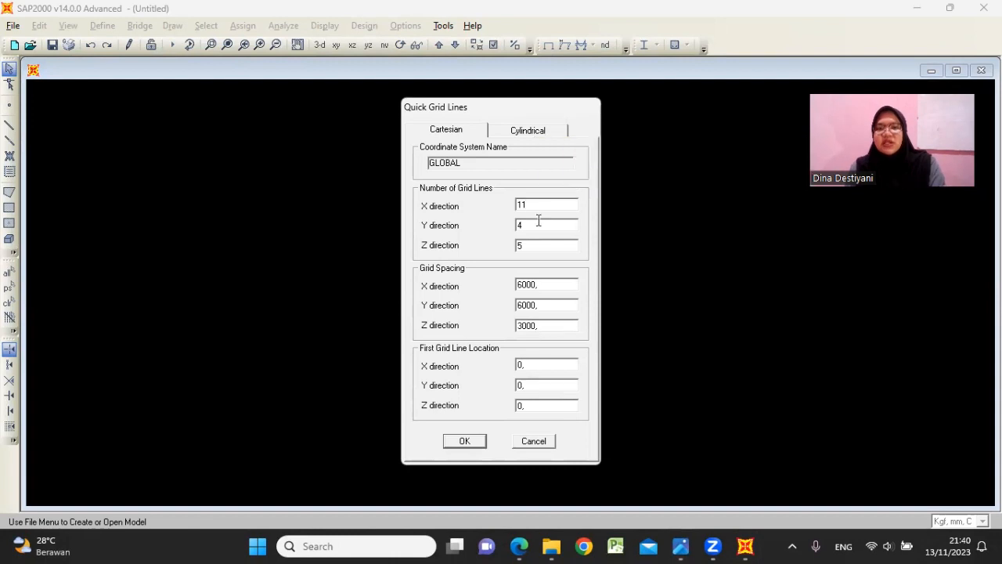
double_click(539, 226)
type("1")
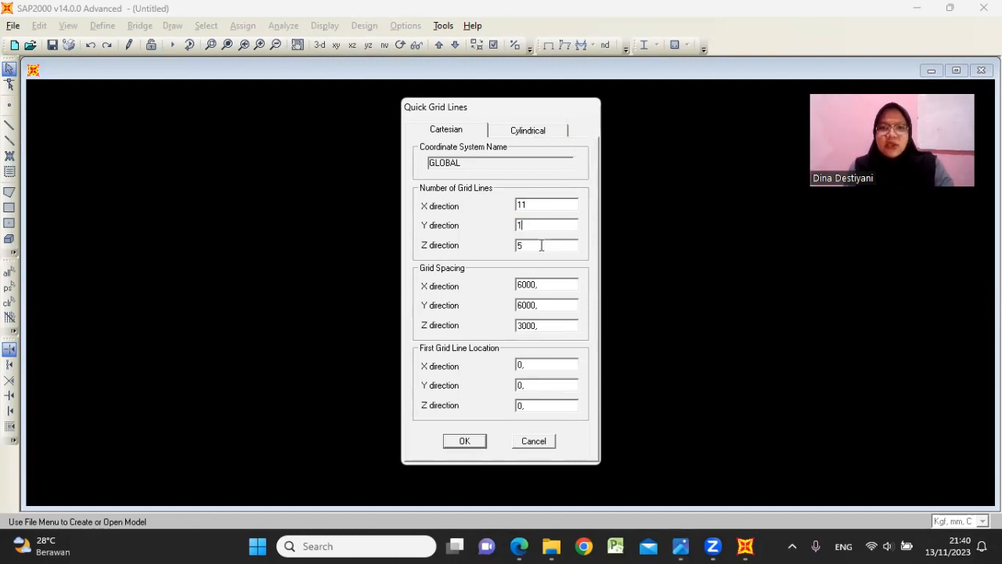
double_click(534, 246)
type("6")
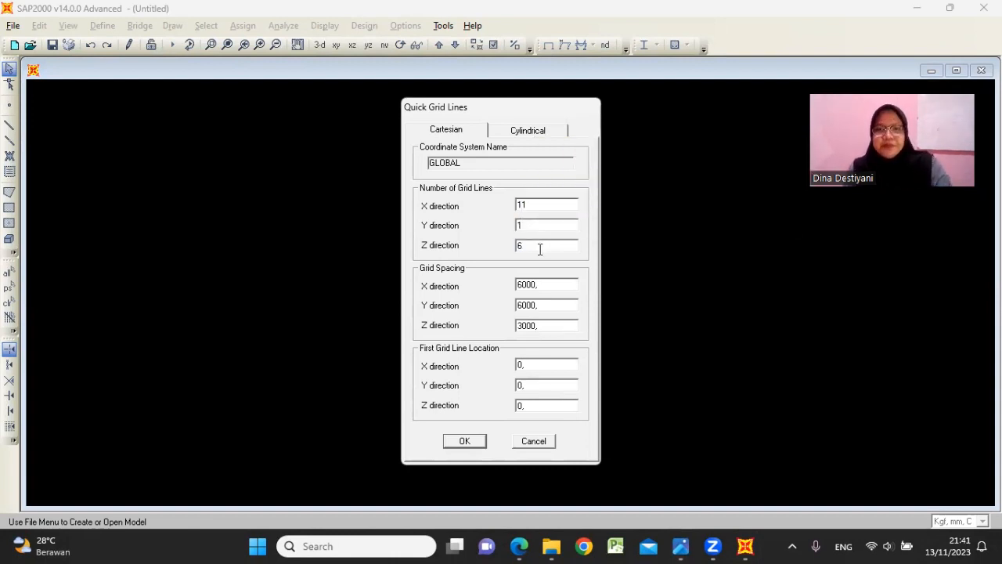
- Set the grid spacing to 1500 in X, 1 in Y and 800 in Z, and create the grid
double_click(540, 284)
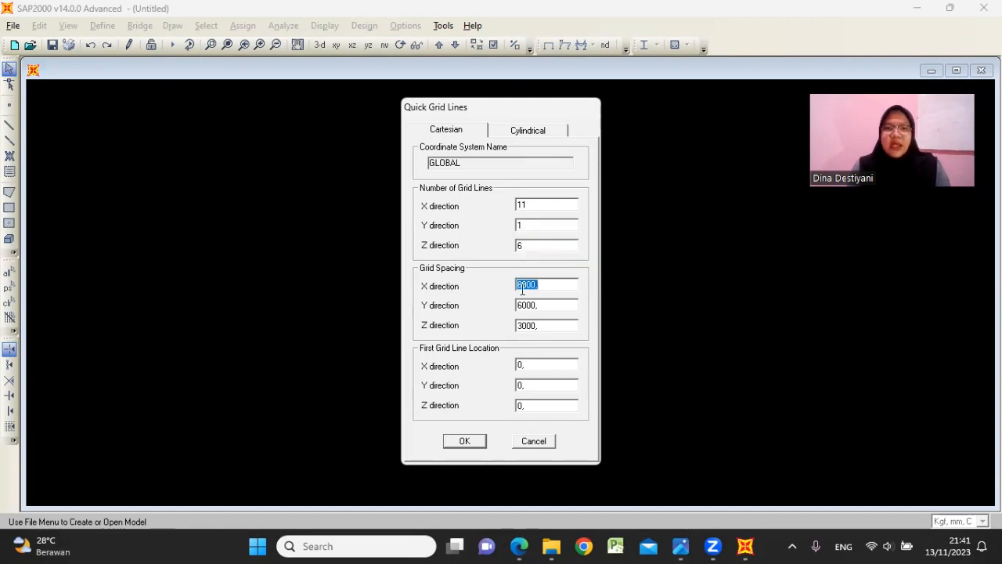
left_click(681, 546)
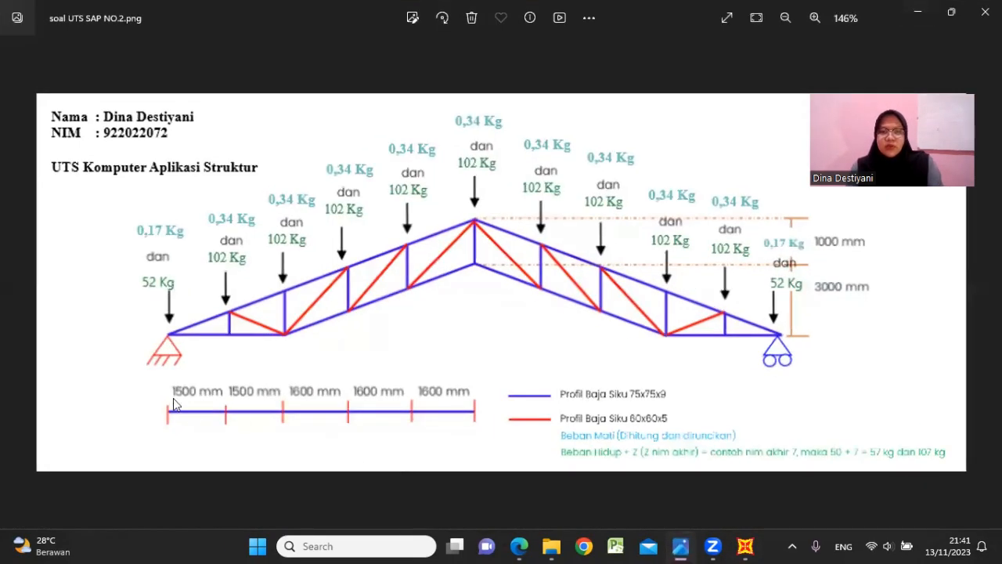
left_click(917, 7)
type("1")
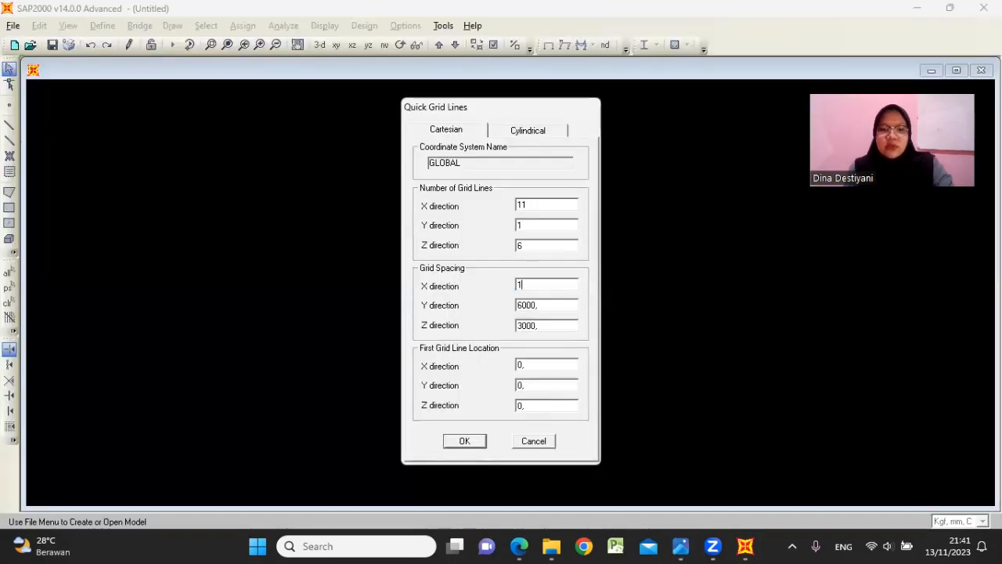
type("500")
double_click(538, 306)
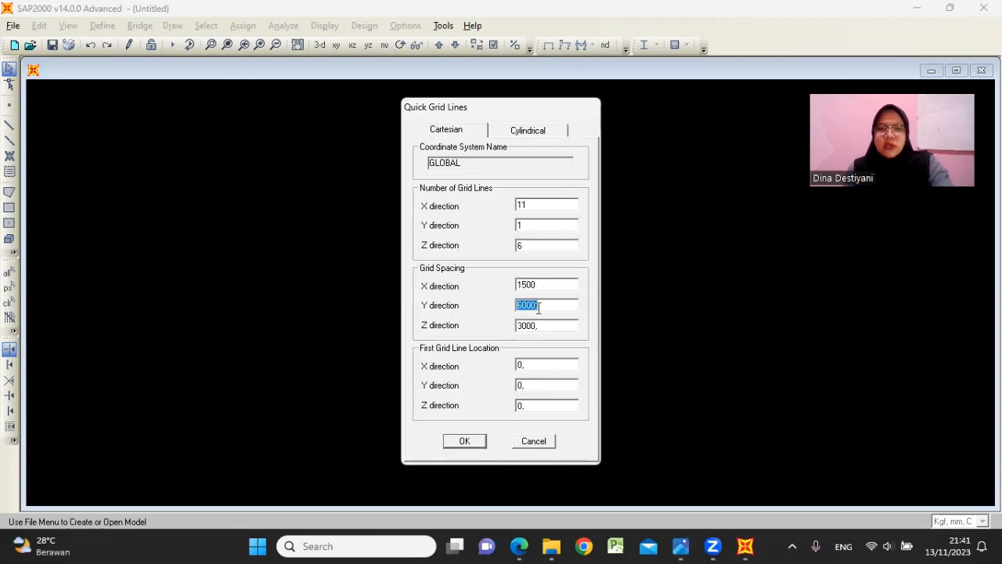
type("1")
double_click(538, 327)
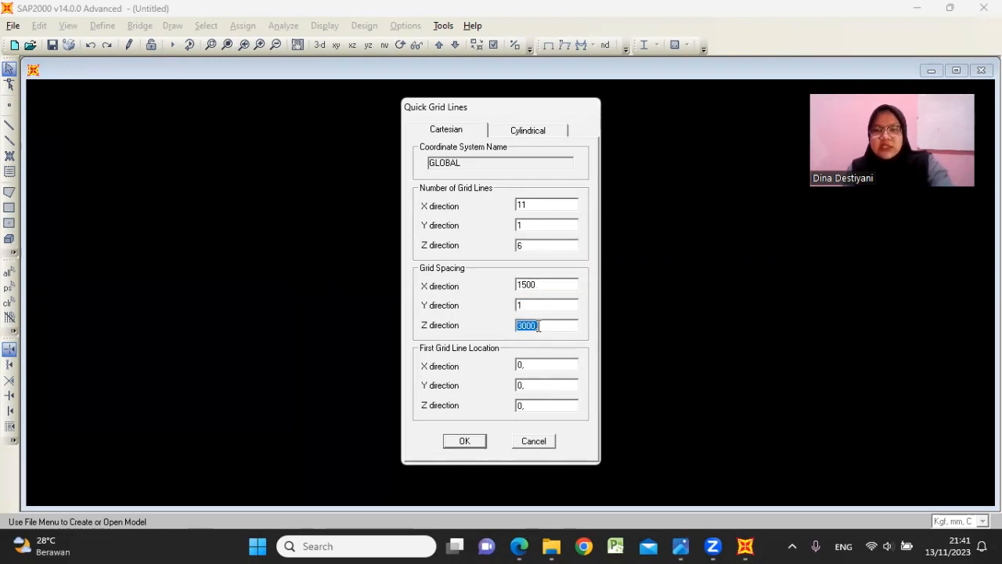
type("800")
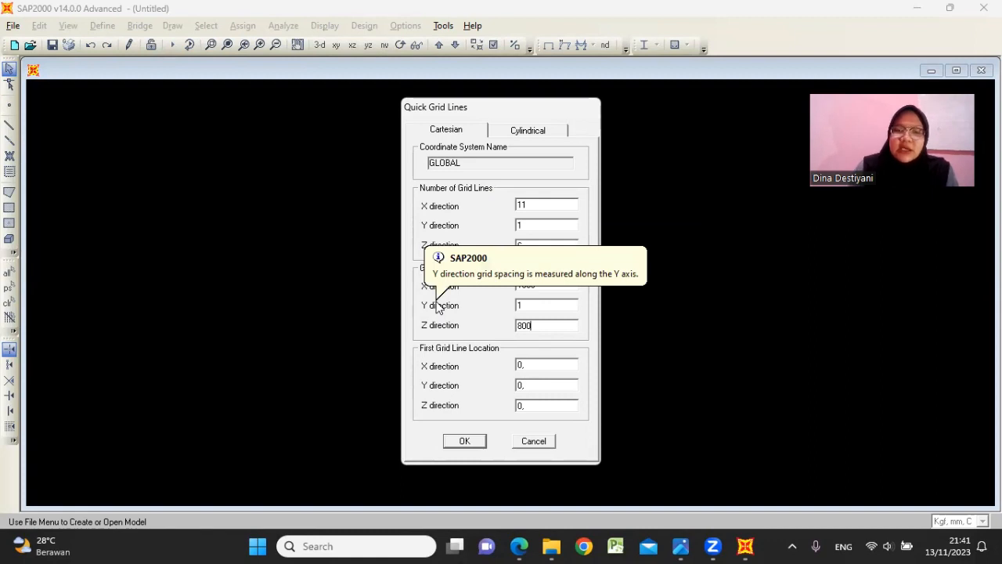
left_click(465, 442)
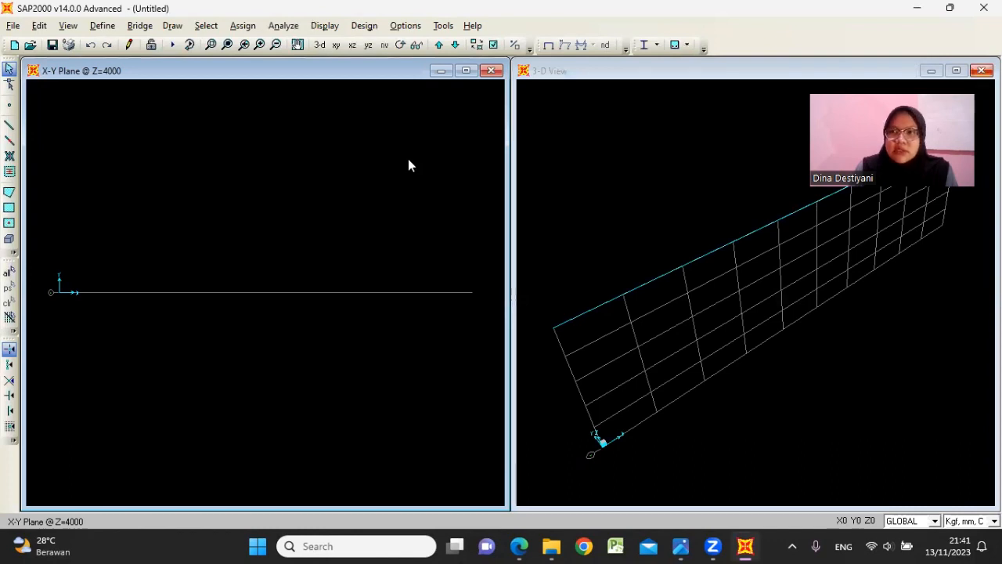
- Enlarge the X-Y plane view to fill the workspace and switch it to the X-Z plane
left_click(466, 71)
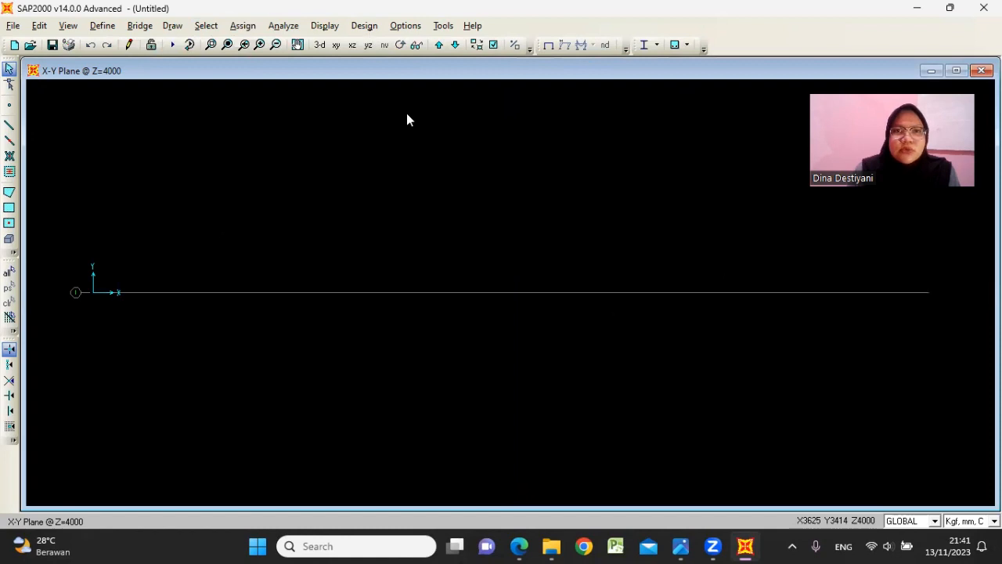
left_click(352, 44)
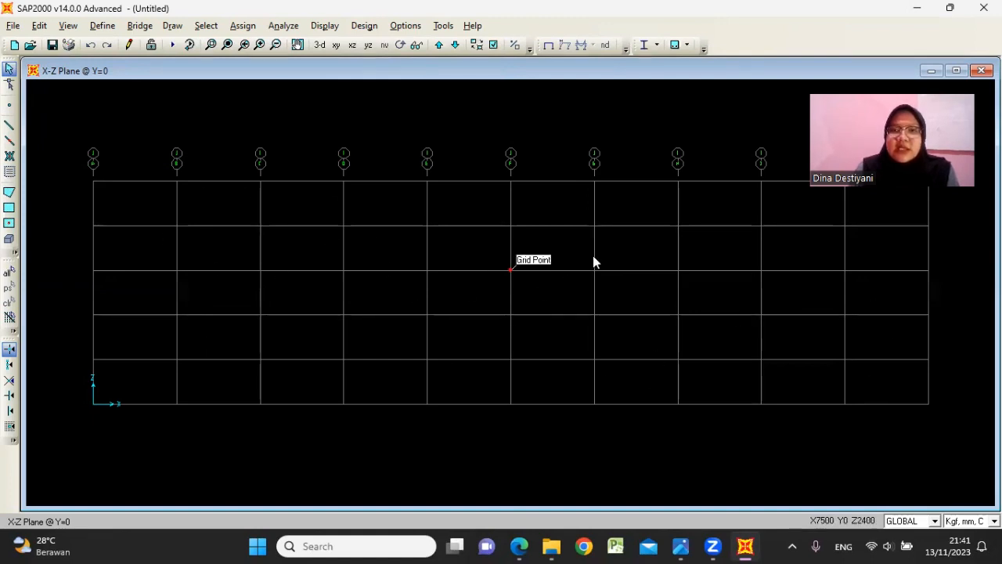
left_click(861, 75)
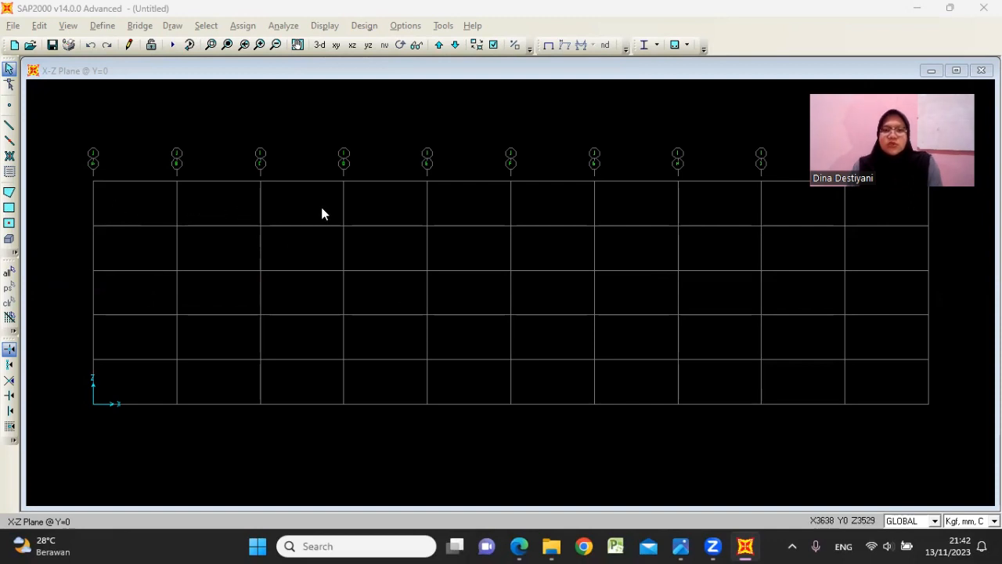
- Open the GLOBAL grid system's data for modification and display the grids as spacing
right_click(362, 206)
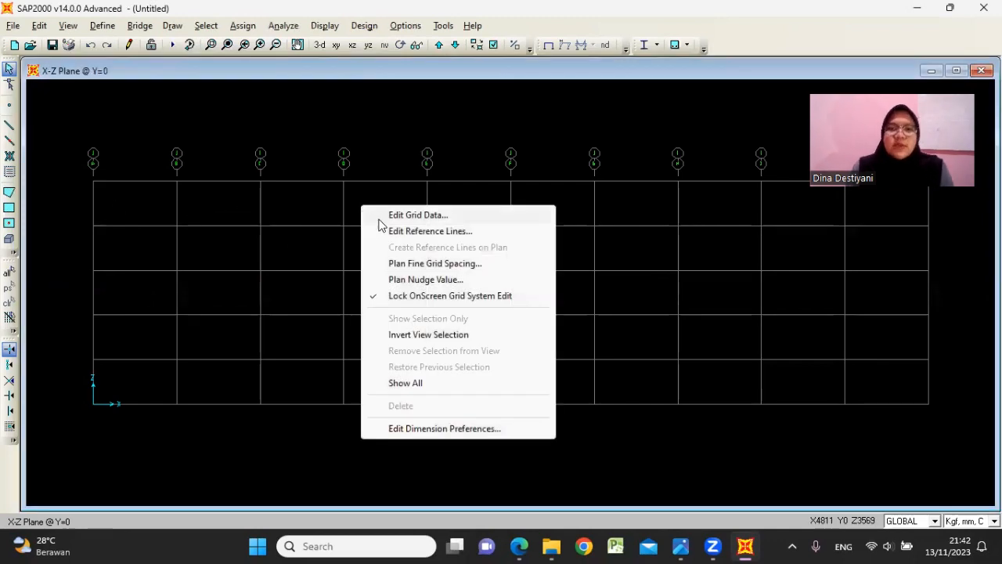
left_click(406, 217)
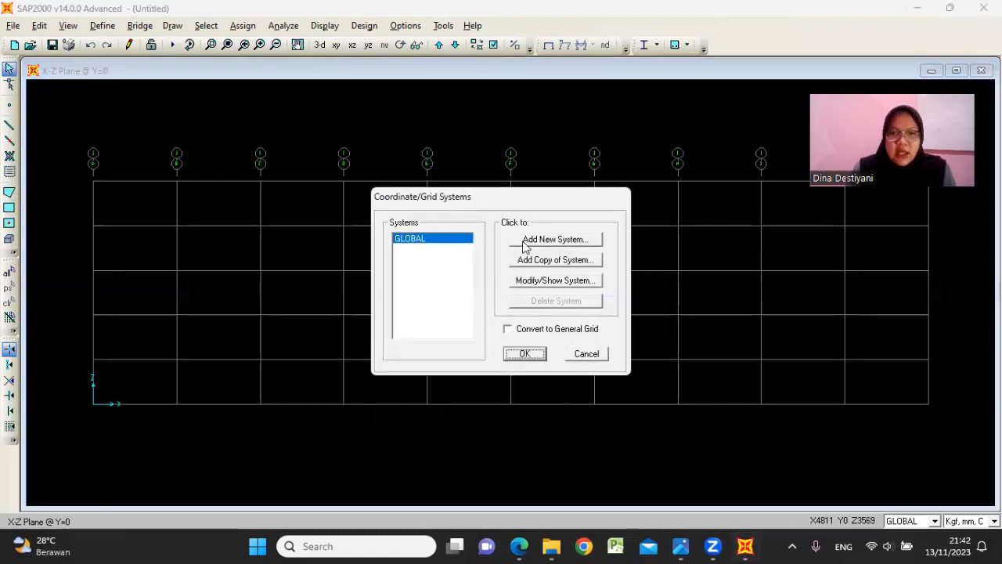
left_click(536, 281)
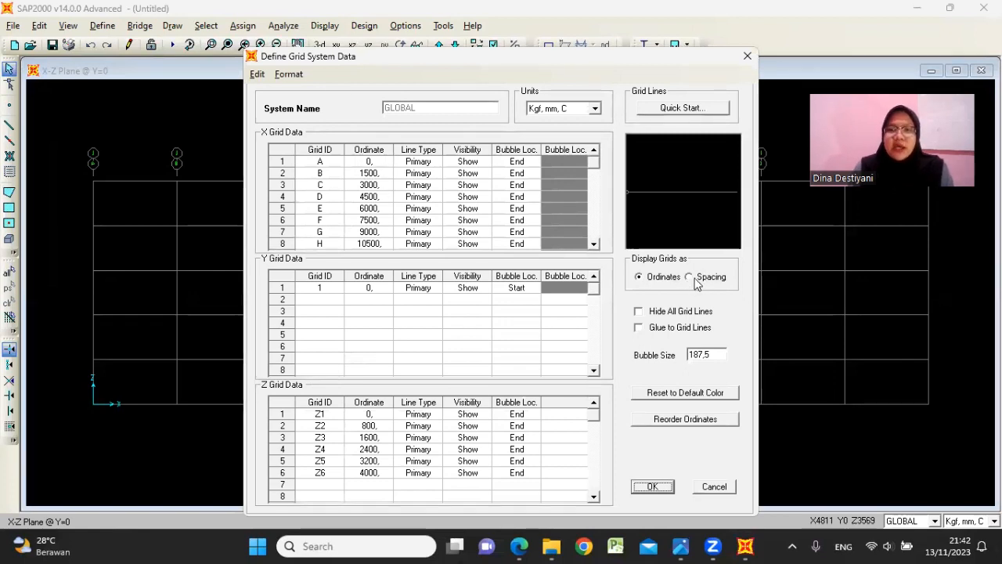
left_click(690, 278)
- Set the X grid spacing of lines C, D and E to 1600 mm, following the truss drawing
left_click(369, 163)
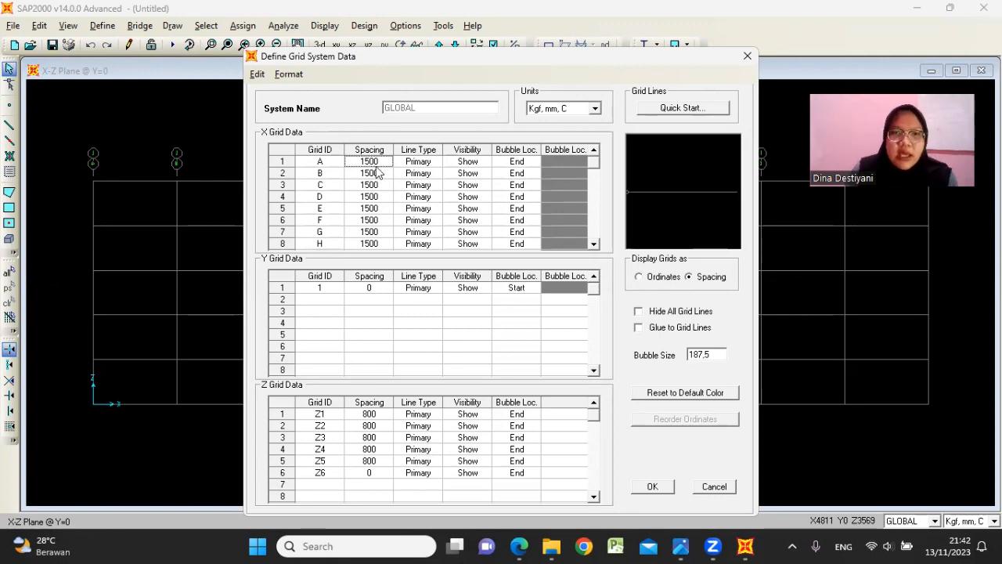
left_click(680, 546)
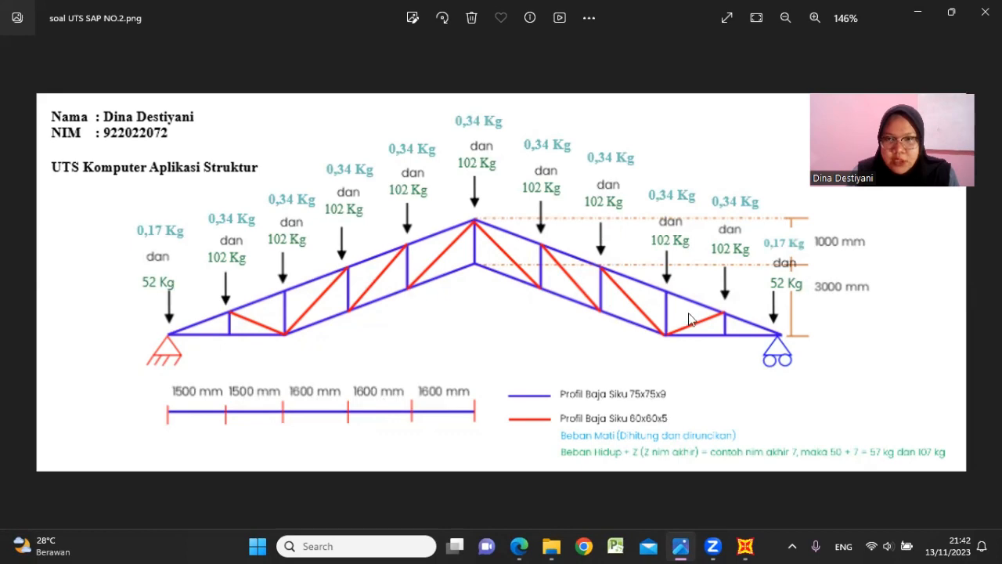
left_click(917, 12)
left_click(381, 187)
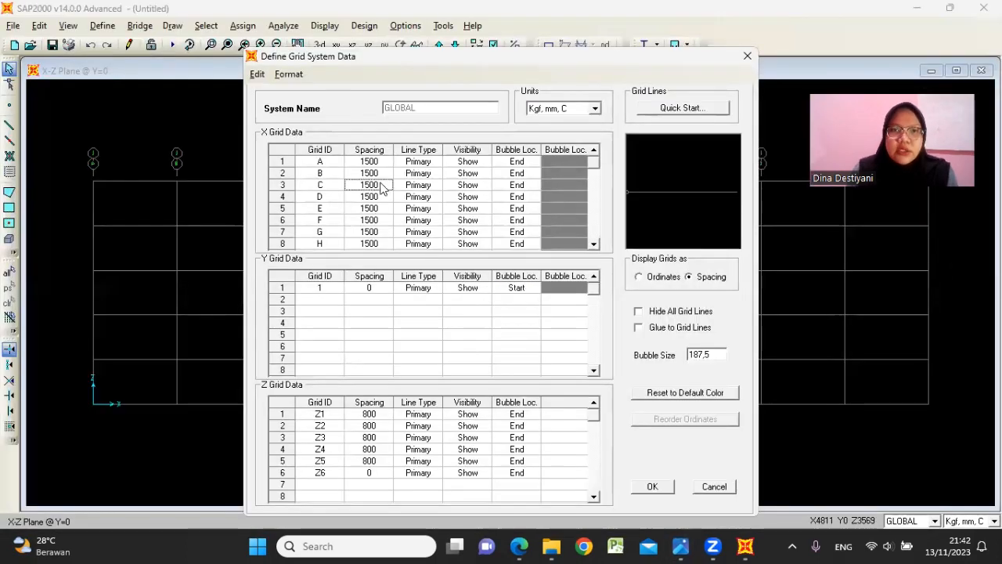
type("1600")
left_click(382, 195)
type("16")
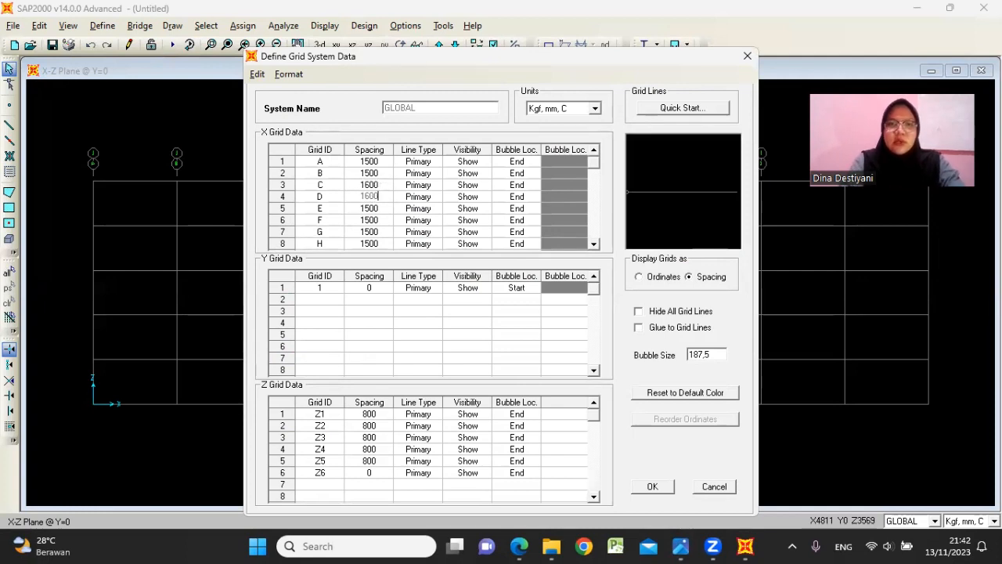
type("00")
left_click(381, 207)
type("16")
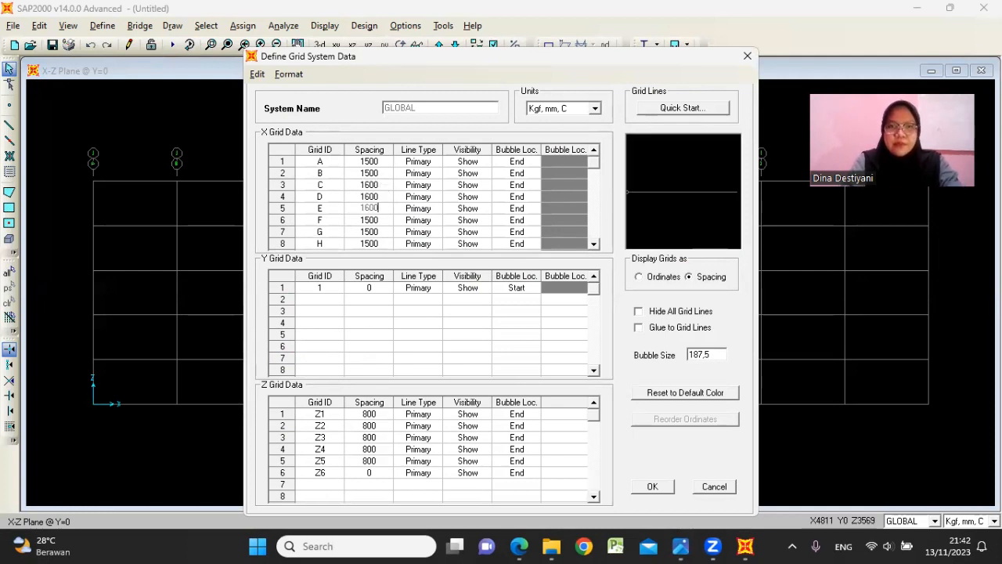
- Set the X grid spacing of lines F and G to 1600 mm
left_click(382, 219)
type("1")
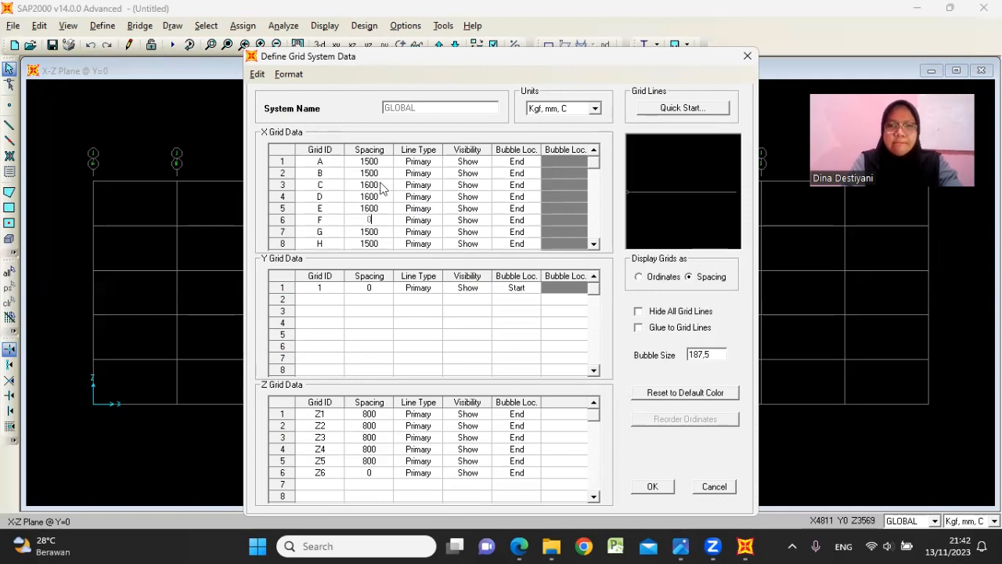
type("1600")
key("Return")
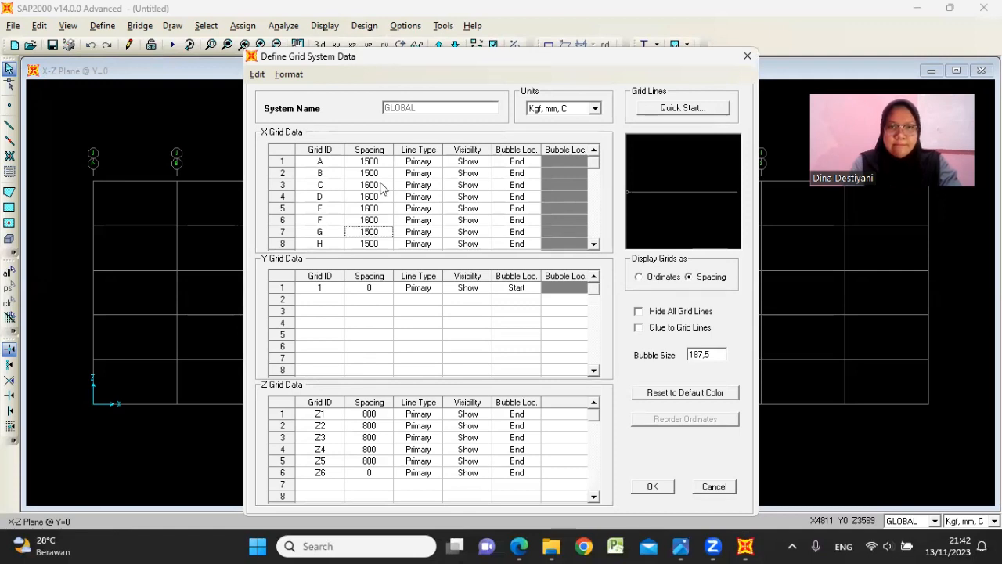
type("1")
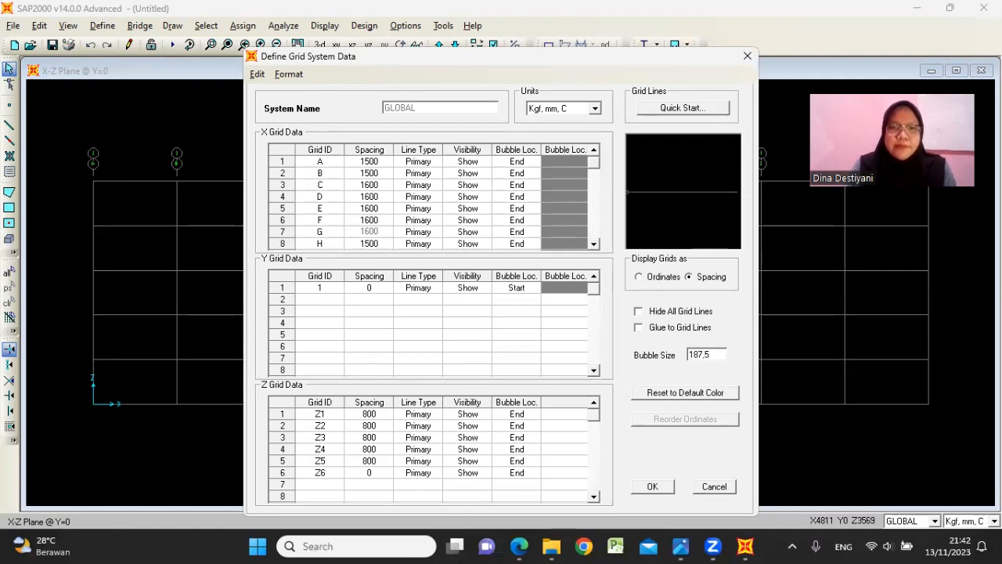
- Set the X grid spacing of line H to 1600 mm and apply the modified GLOBAL grid system
left_click(593, 244)
left_click(593, 243)
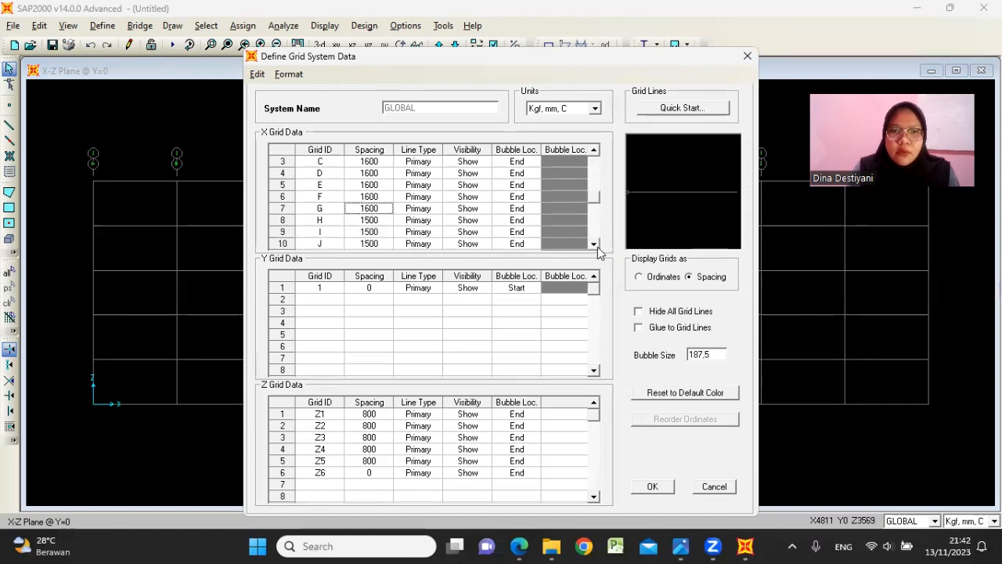
left_click(593, 244)
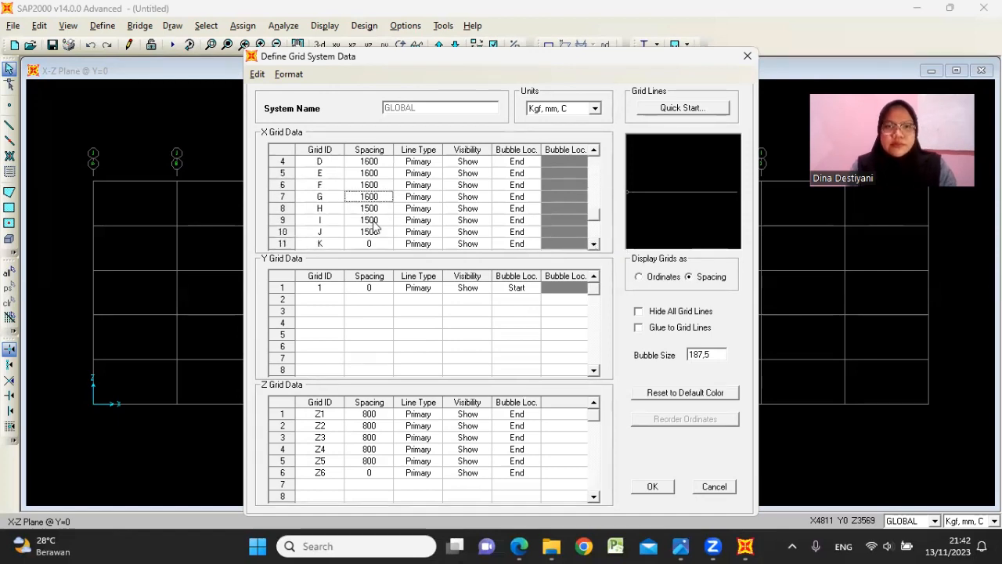
key("Down")
type("160")
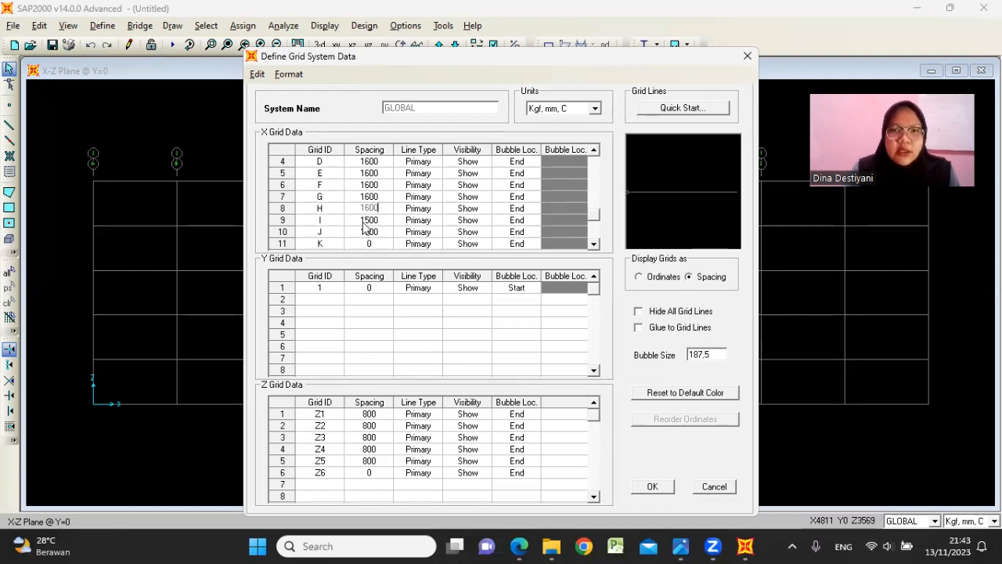
left_click(366, 223)
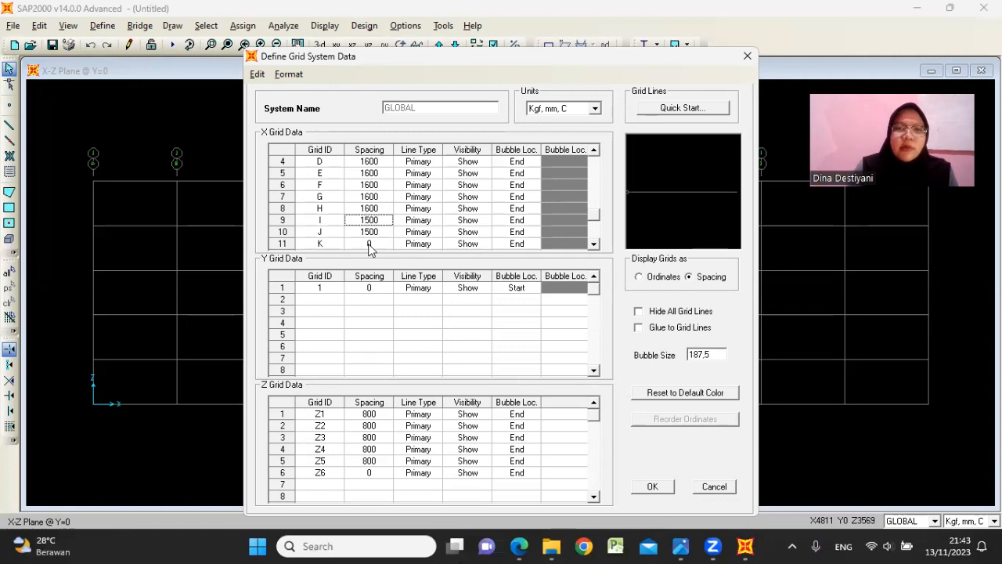
left_click(369, 244)
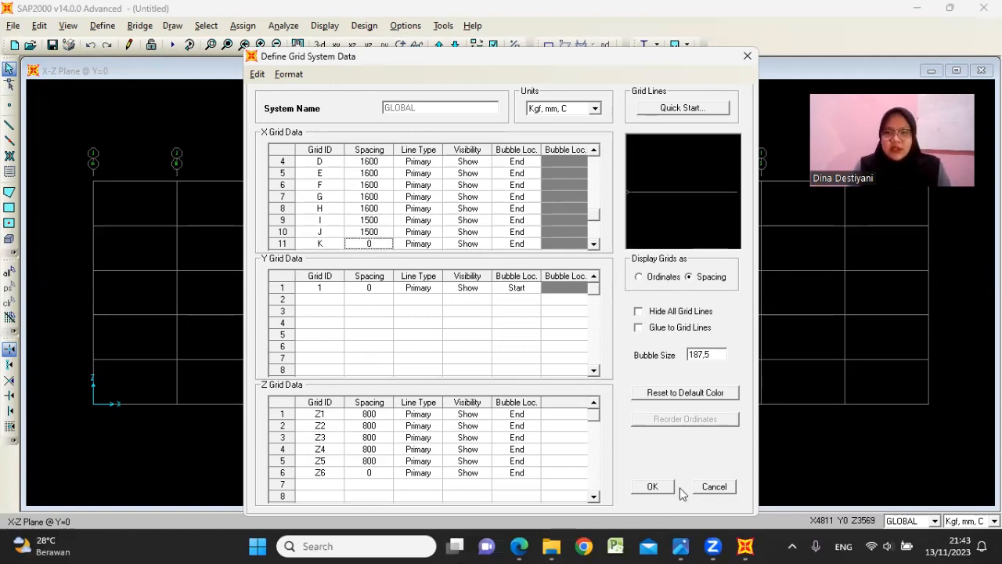
left_click(653, 488)
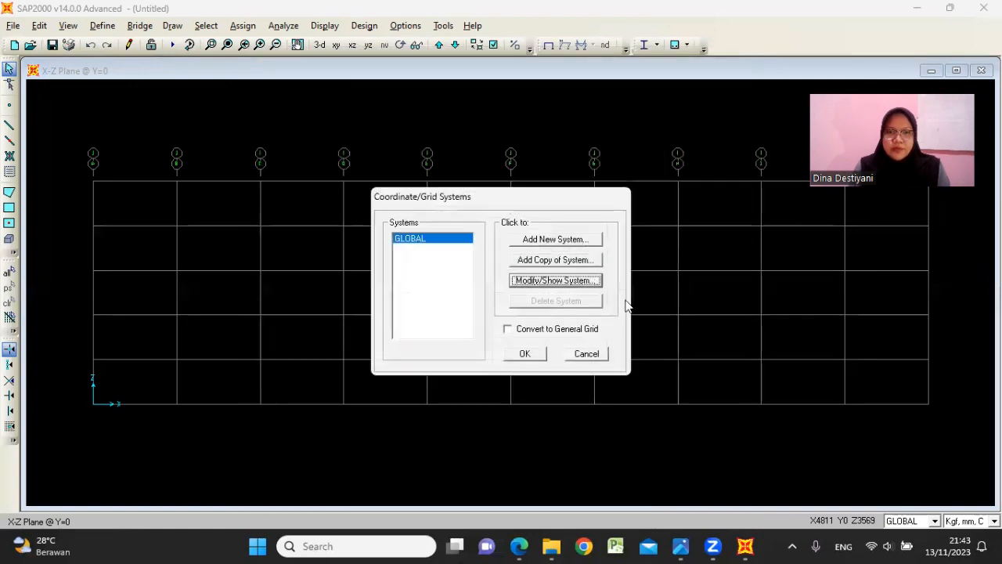
left_click(531, 355)
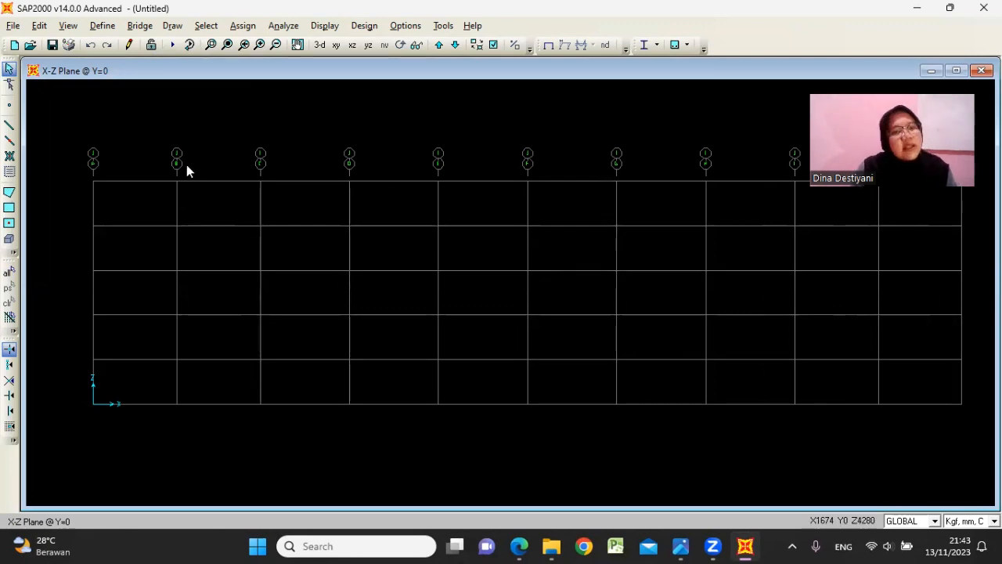
- Start defining a new steel material and open its name for editing
left_click(102, 25)
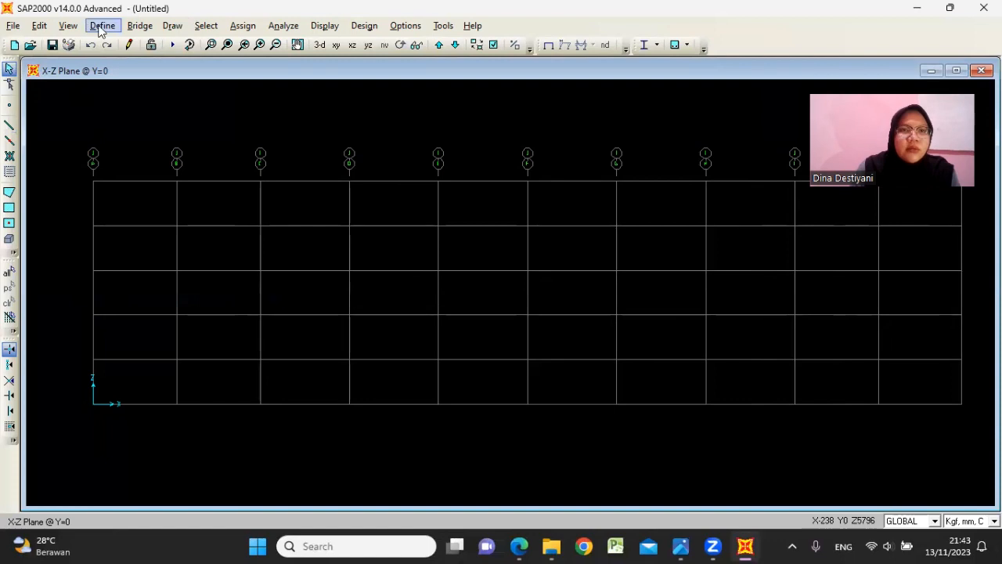
left_click(114, 45)
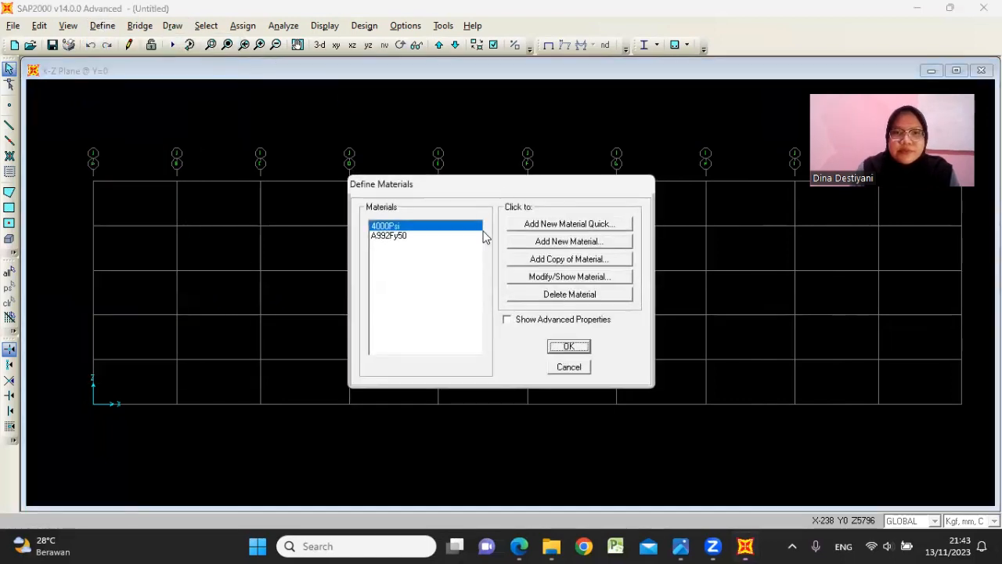
left_click(563, 242)
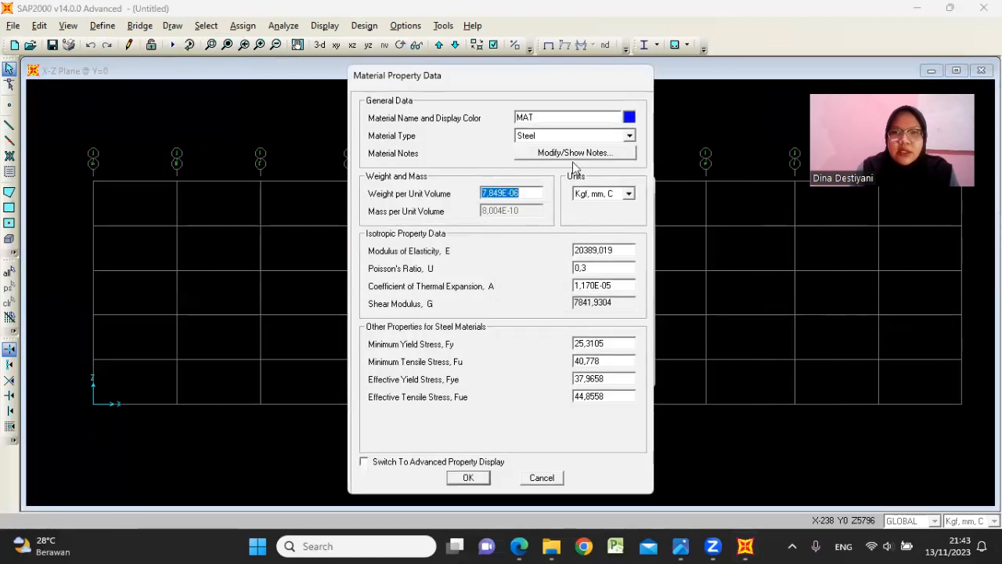
double_click(589, 118)
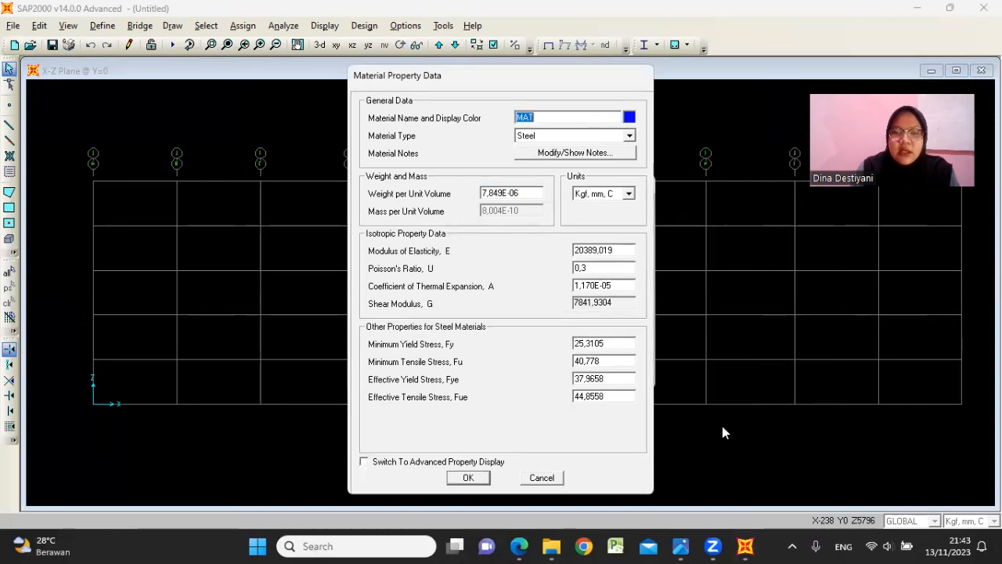
- In Edge, check the required steel grade in the exam PDF and its strength properties in the JOBSHEET KOMPUTER APLIKASI STRUKTUR PDF
left_click(697, 546)
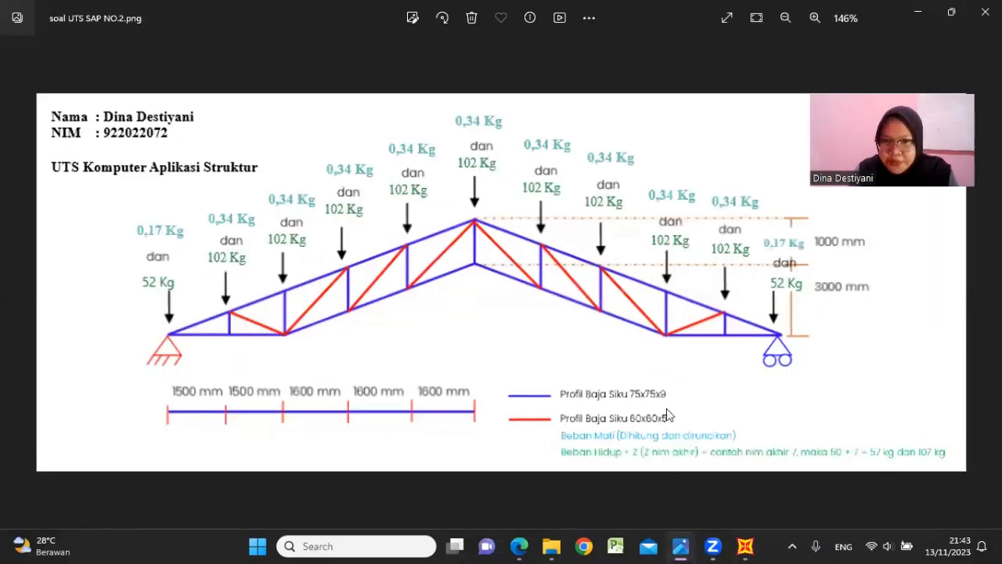
left_click(519, 546)
scroll(407, 376, "down", 3)
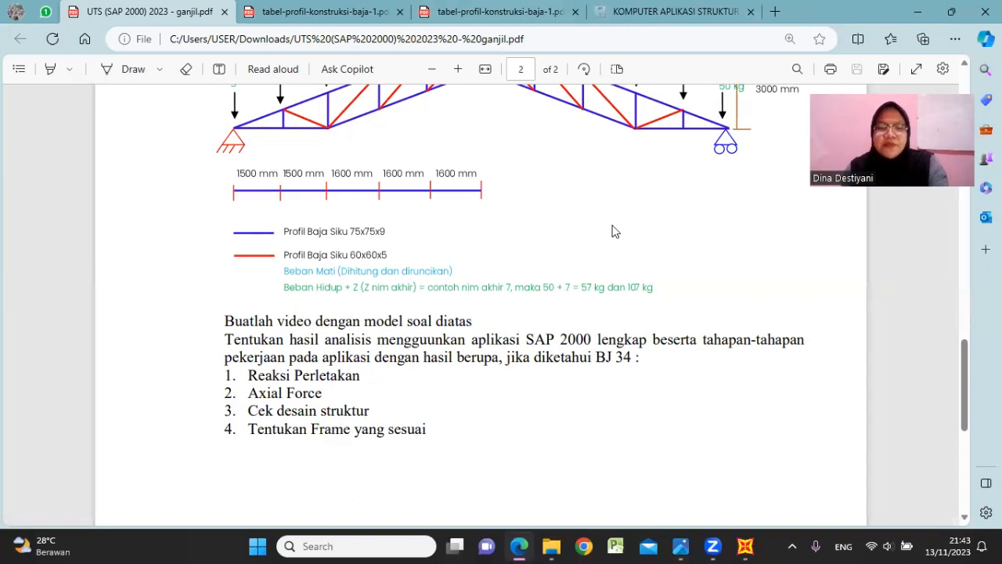
key("ctrl+h")
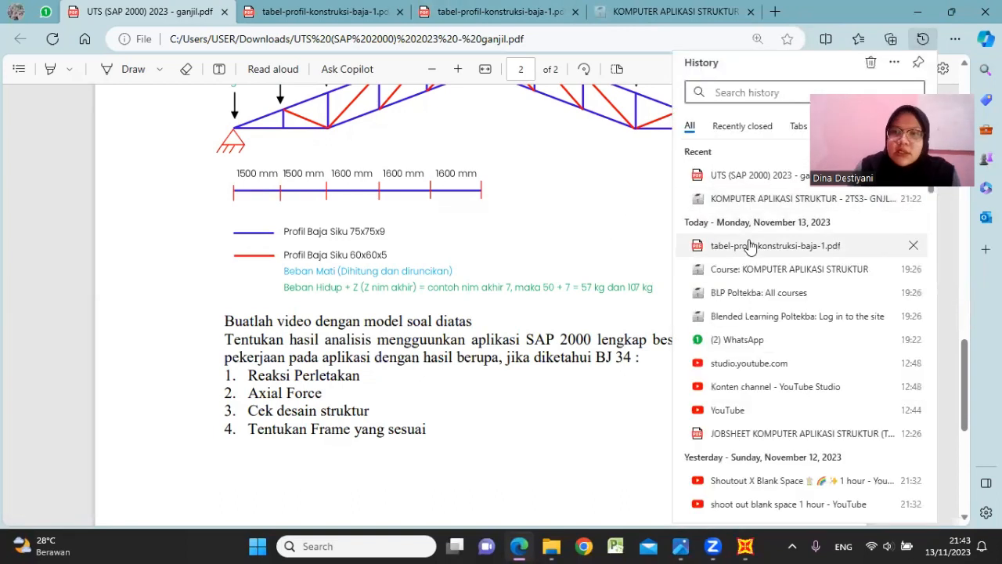
left_click(759, 433)
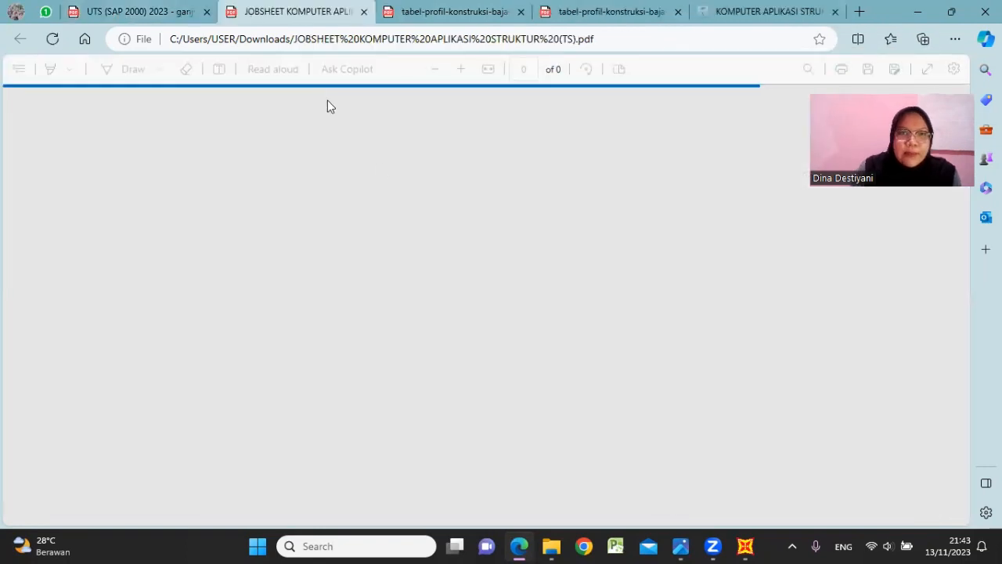
scroll(409, 238, "down", 6)
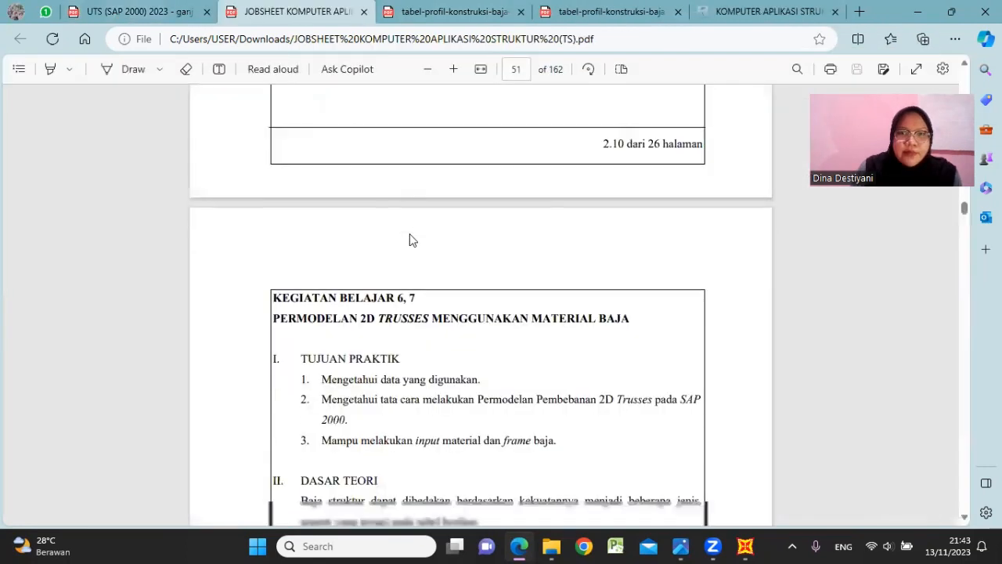
scroll(409, 239, "up", 3)
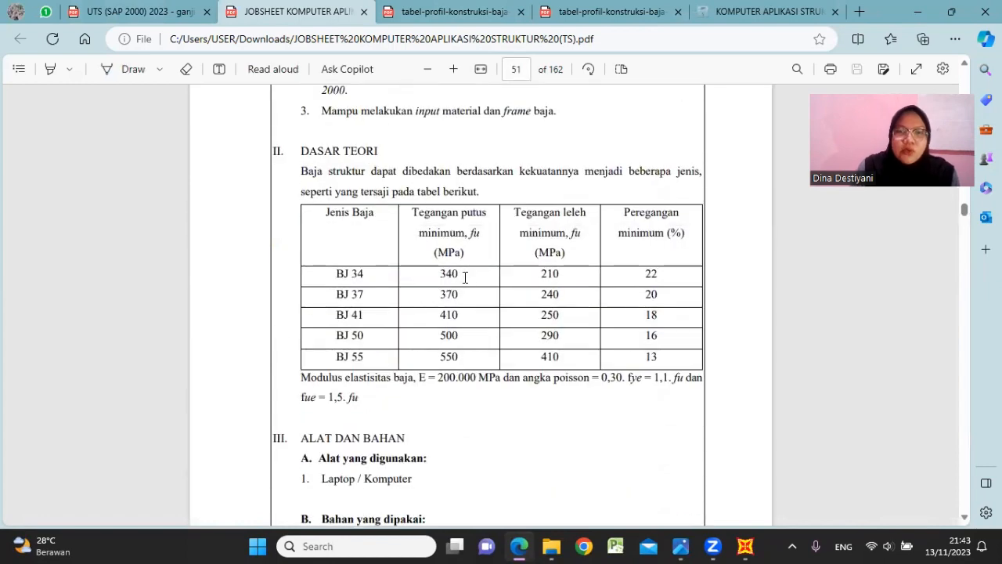
scroll(492, 298, "up", 2, "ctrl")
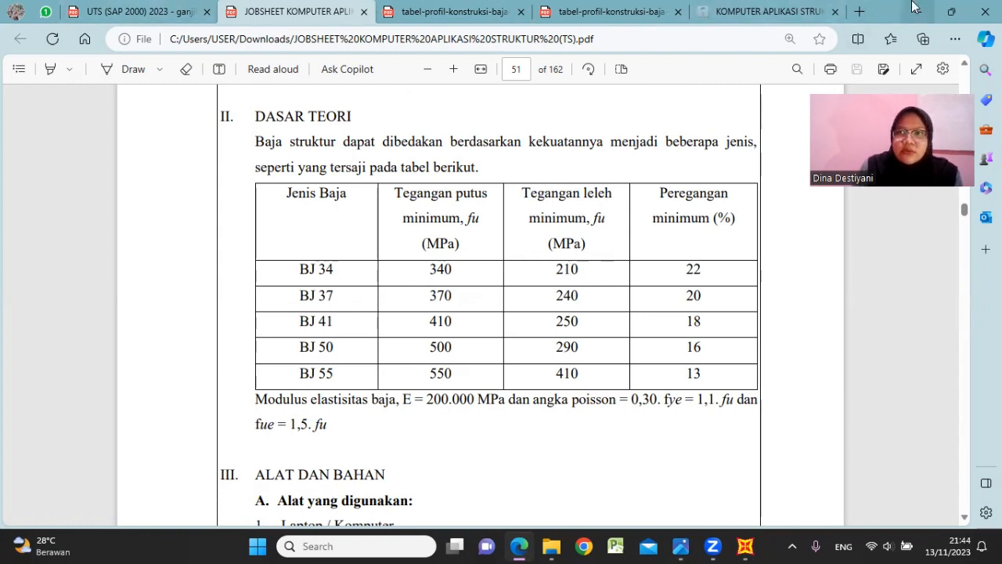
- Switch back to SAP2000, name the new material BJ 34 and set its units to N, mm, C
left_click(744, 546)
left_click(744, 546)
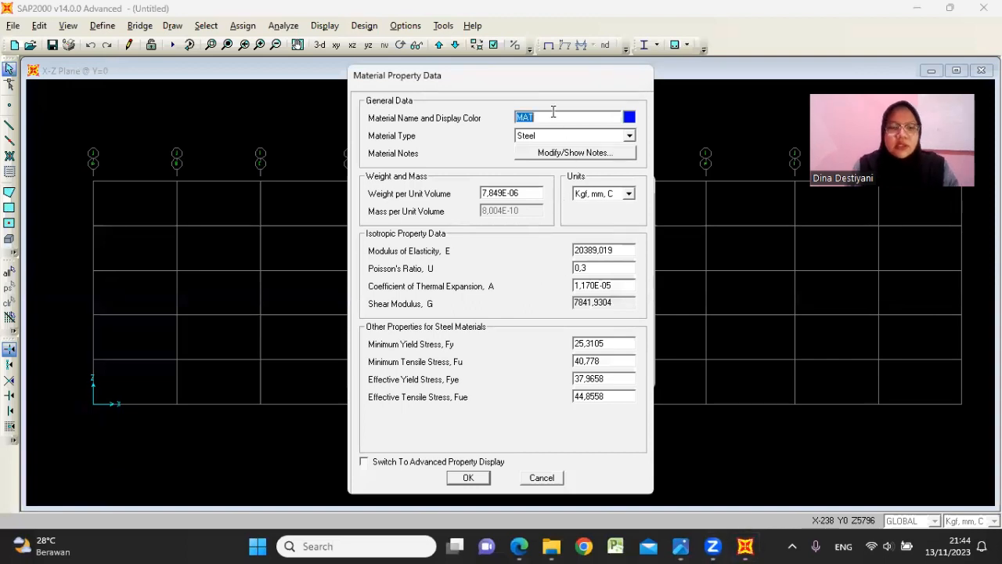
type("BJ 34")
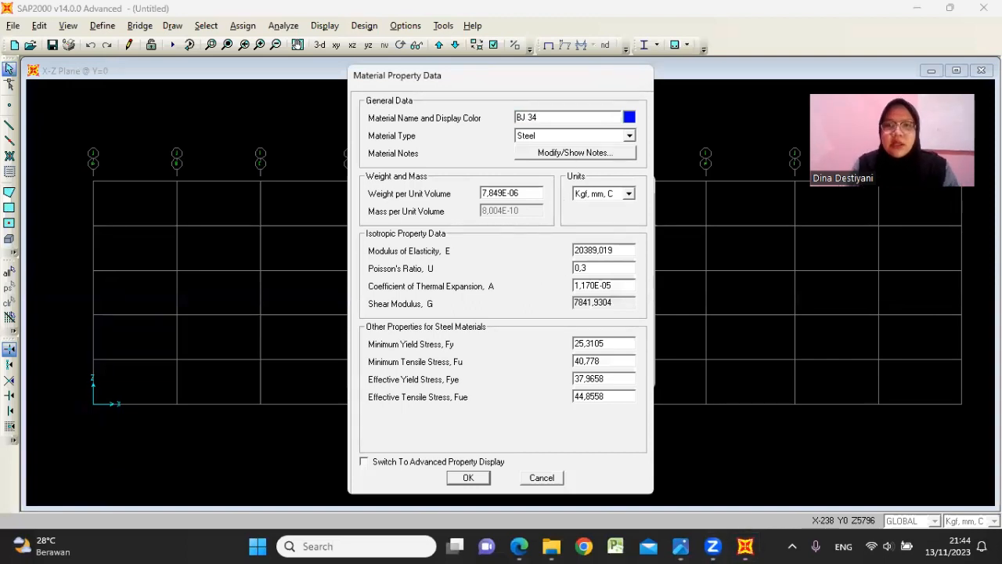
left_click(629, 194)
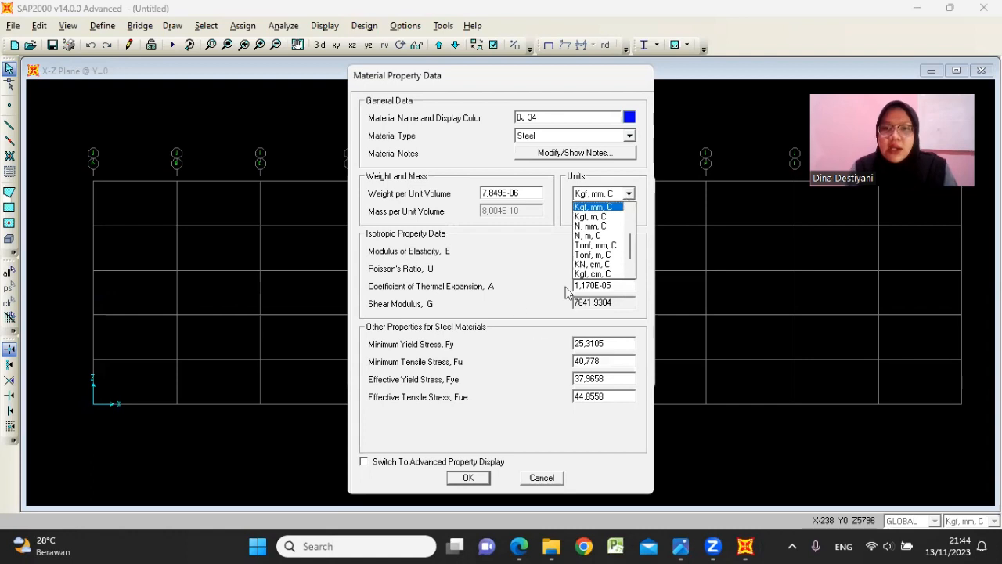
left_click(600, 226)
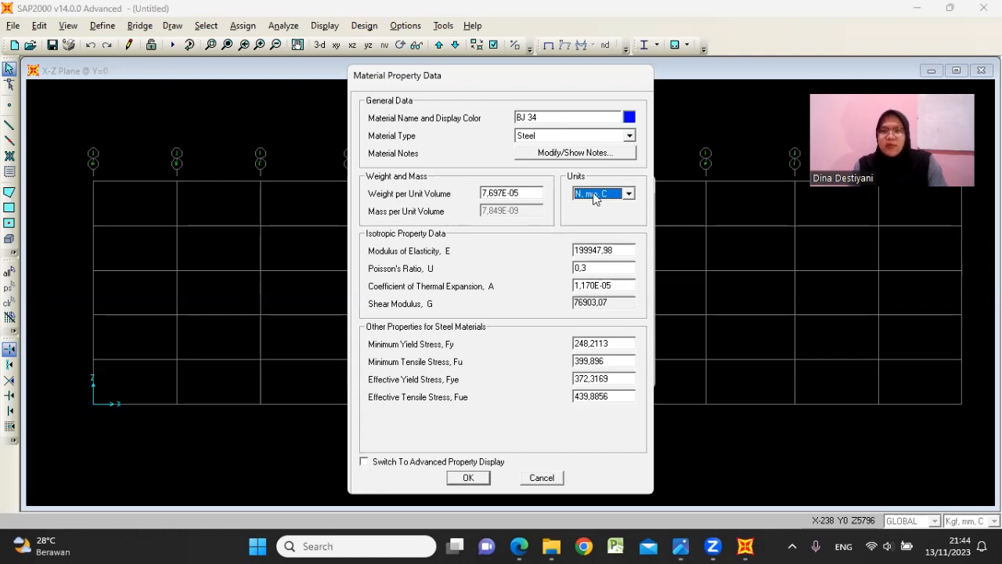
- Set the modulus of elasticity to 200000 and the minimum yield stress Fy to 210, following the jobsheet's steel table
left_click(606, 249)
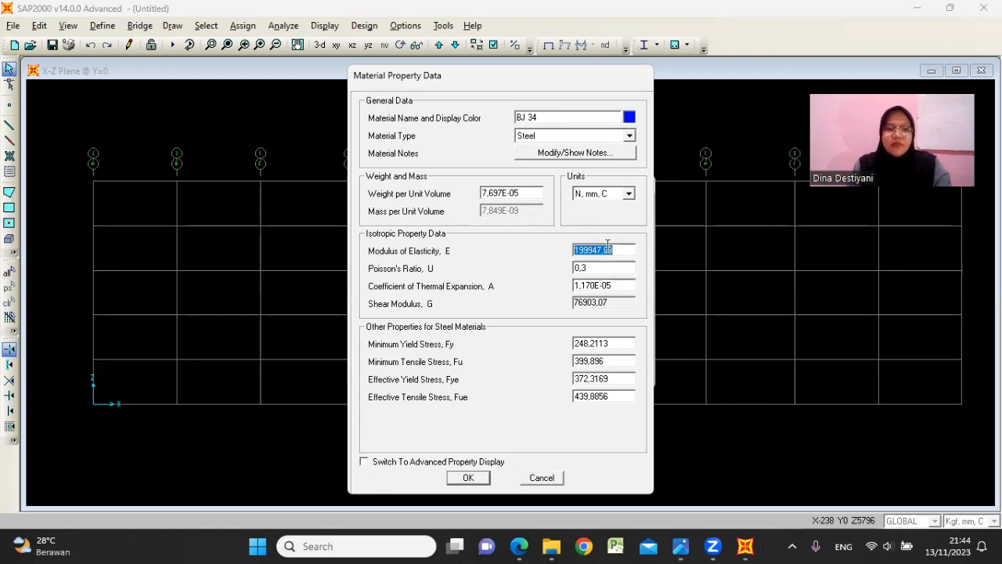
type("200000")
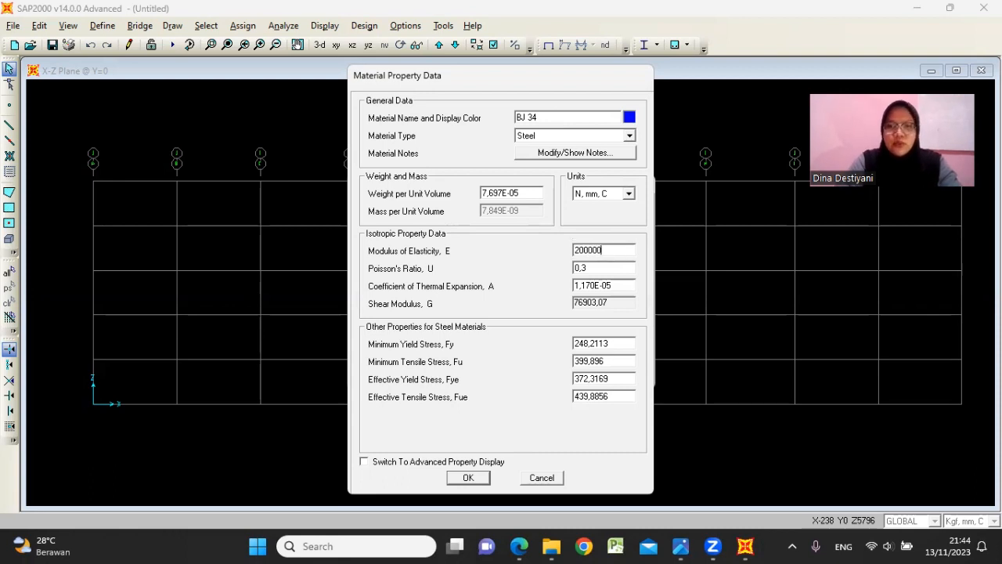
left_click(604, 344)
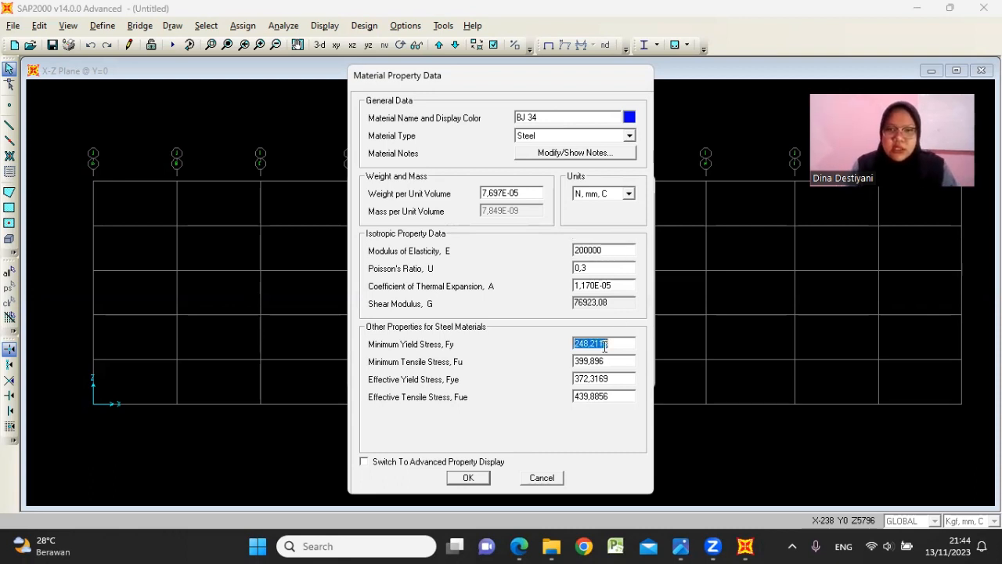
left_click(519, 546)
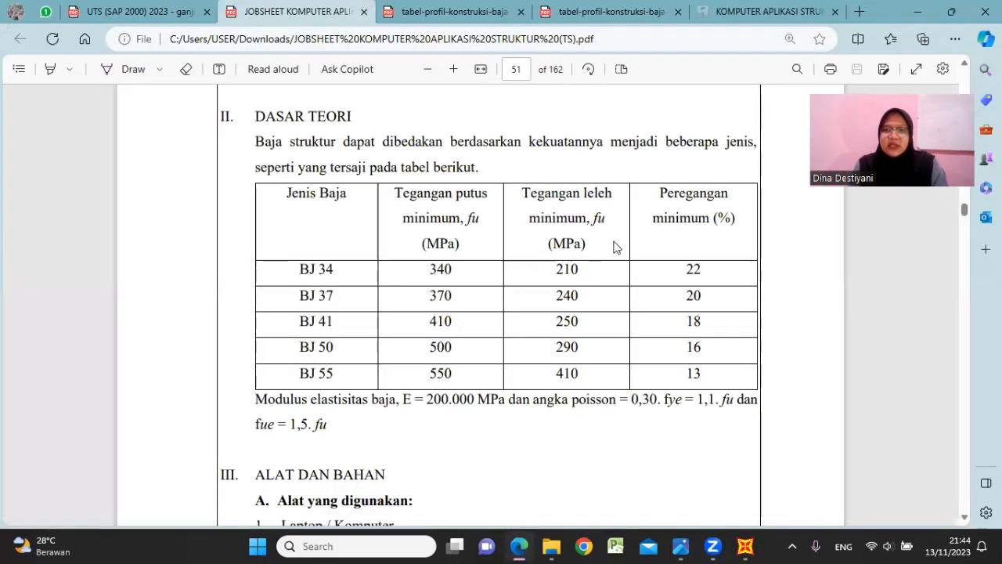
left_click(922, 8)
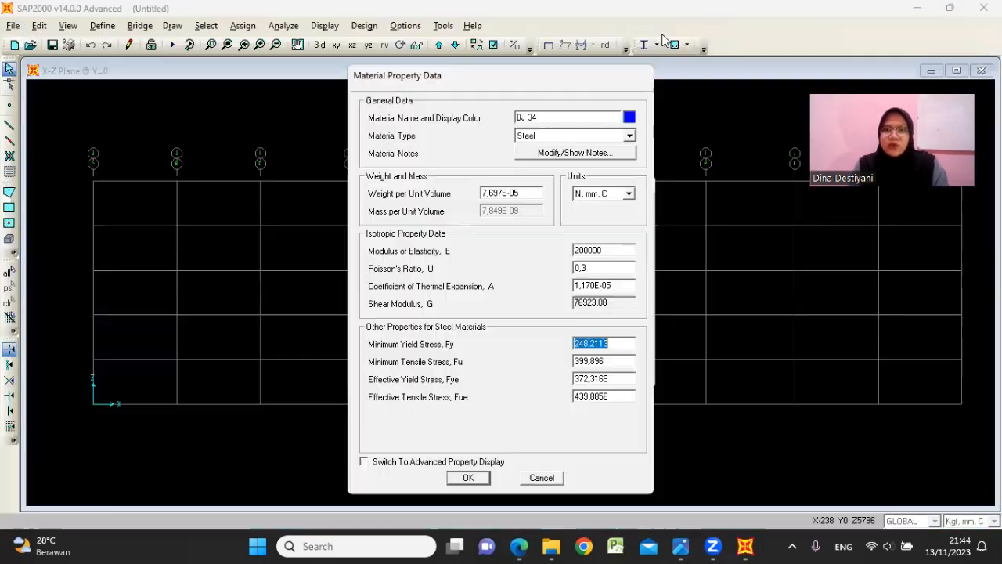
type("1")
type("21")
type("0")
key("Tab")
- Check the jobsheet's steel table in Edge and set the material's minimum tensile stress Fu to 340 in SAP2000
left_click(519, 546)
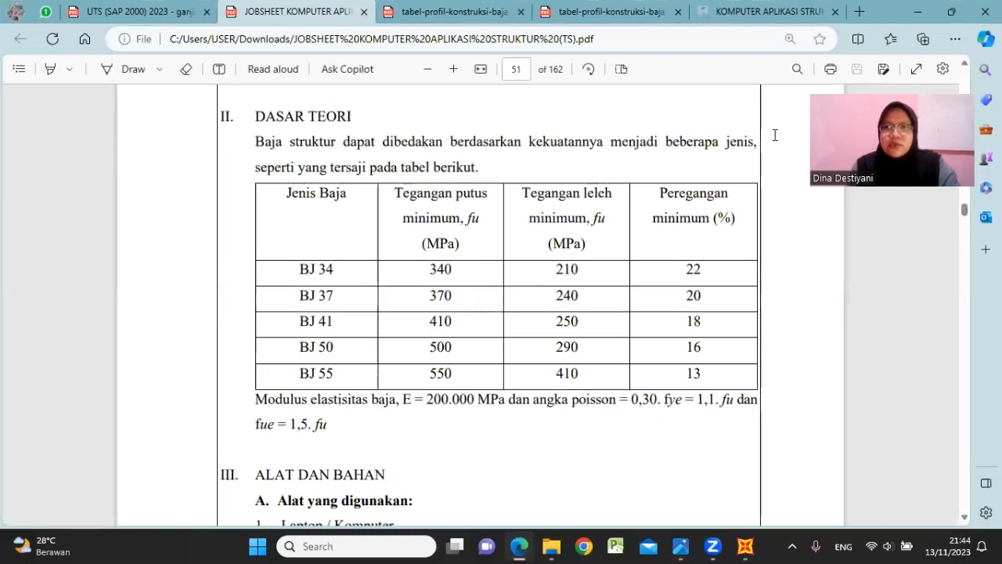
left_click(926, 11)
type("340")
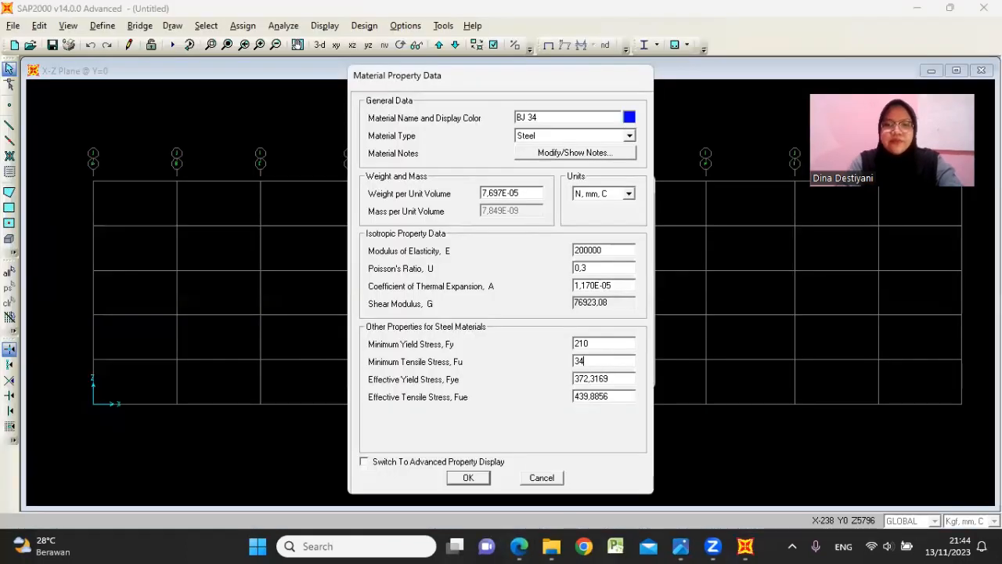
- Set the effective yield stress Fye to 1,1*210
double_click(599, 379)
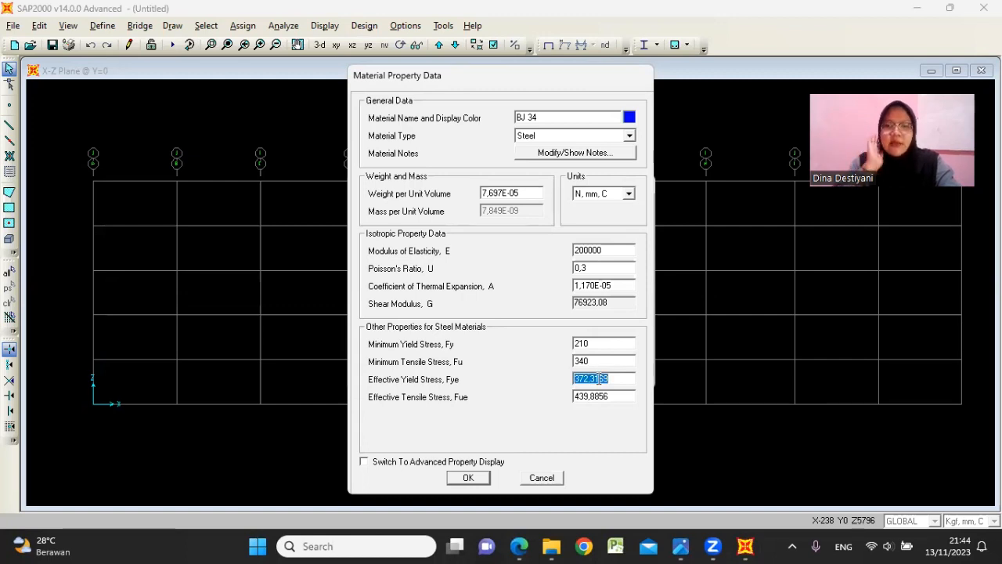
type("1,")
type("11")
type("210")
left_click(597, 378)
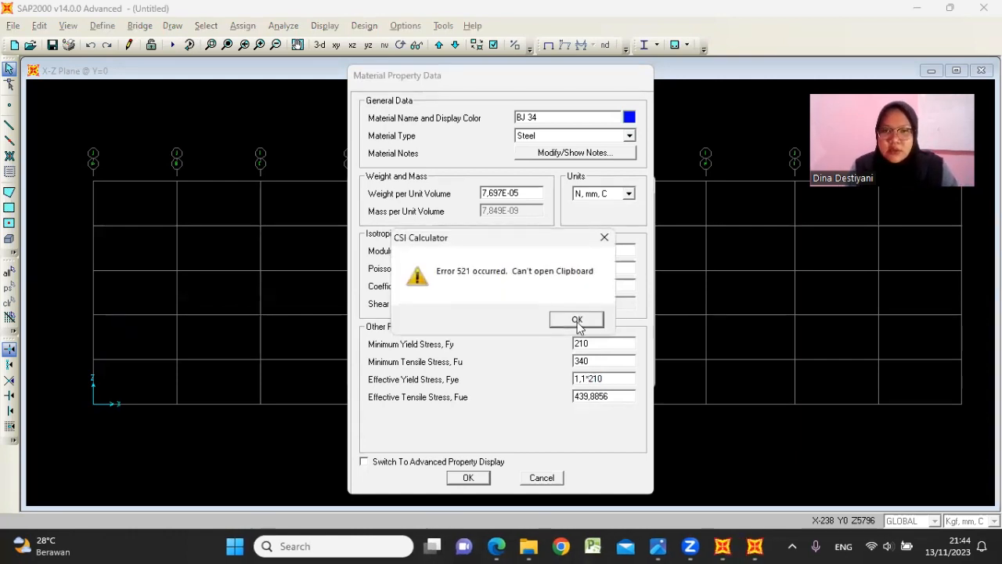
left_click(577, 320)
- Set the effective tensile stress Fue to 1,15*340, then accept the BJ 34 material and close the material definitions
left_click(603, 397)
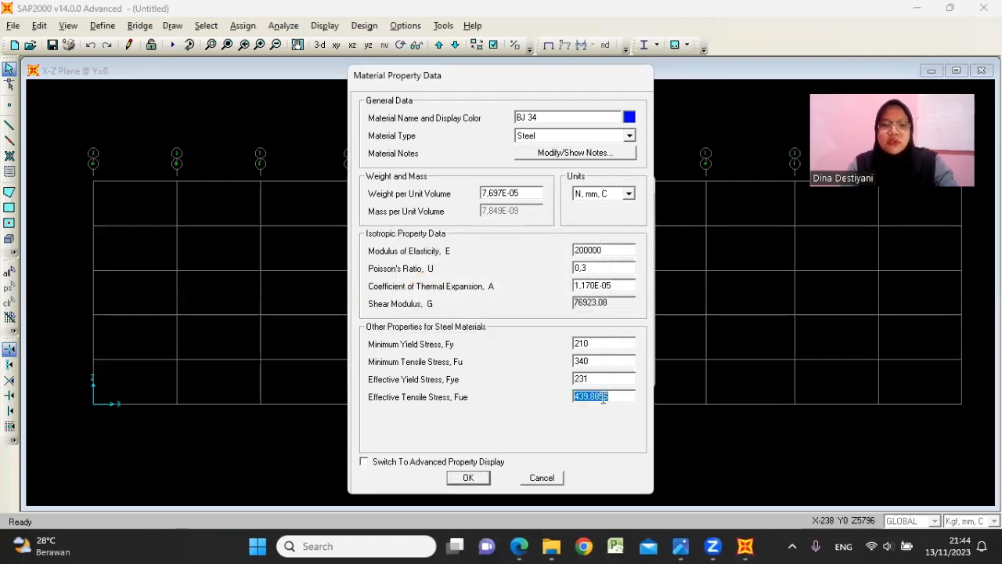
type("1,15*340")
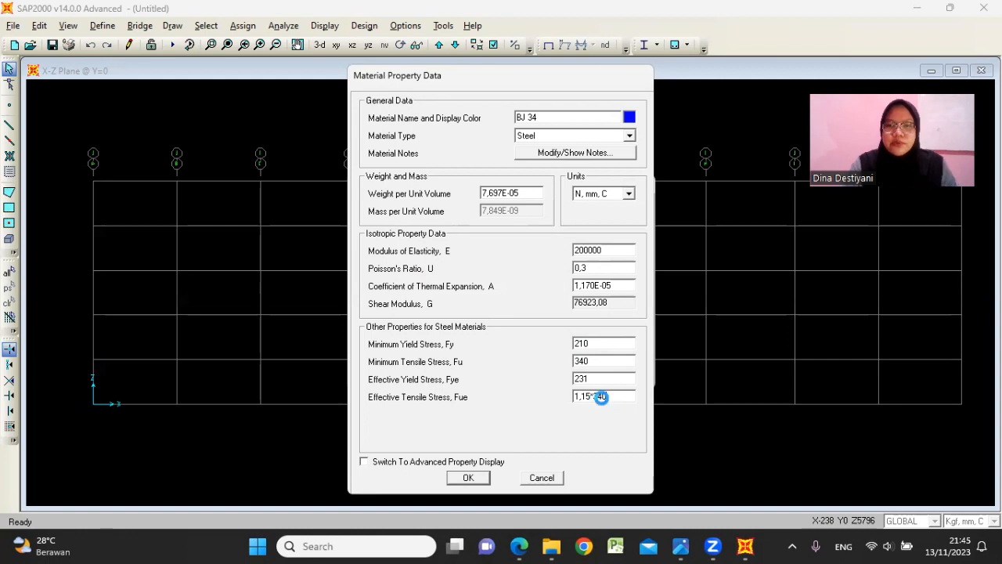
key("Tab")
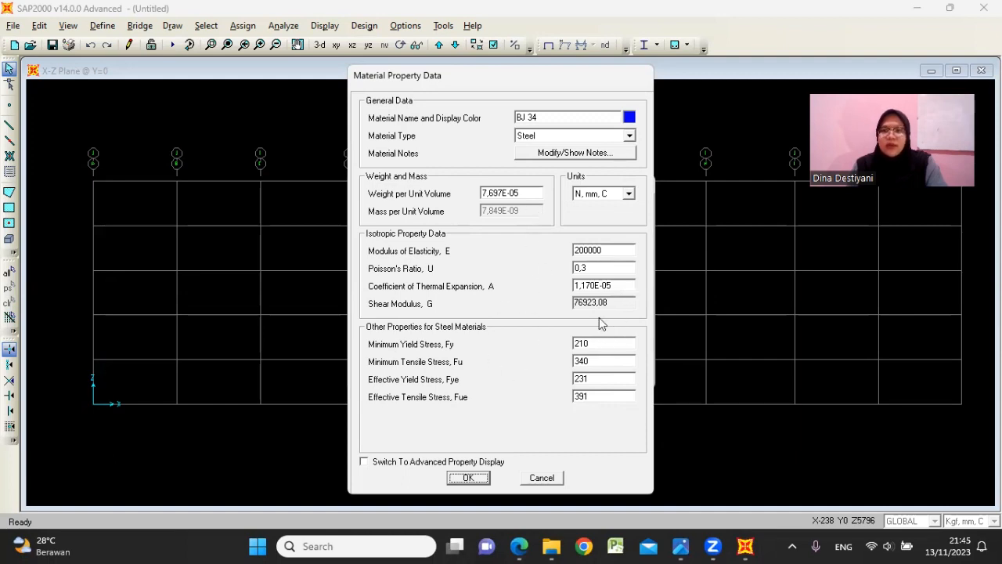
left_click(467, 479)
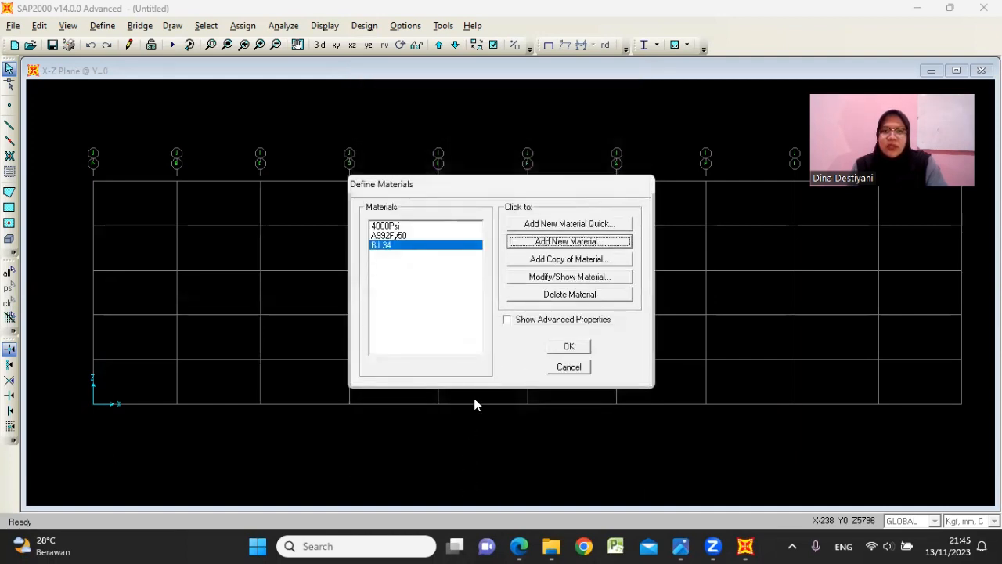
left_click(571, 345)
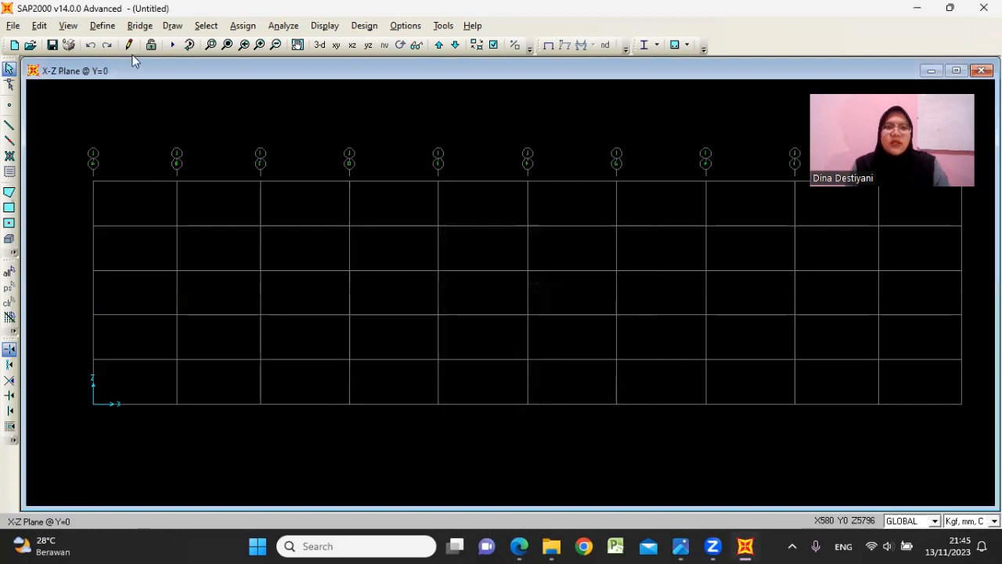
- Open the frame section definitions, check the steel angle profiles on the truss drawing in Photos, and return to SAP2000
left_click(102, 25)
mouse_move(134, 66)
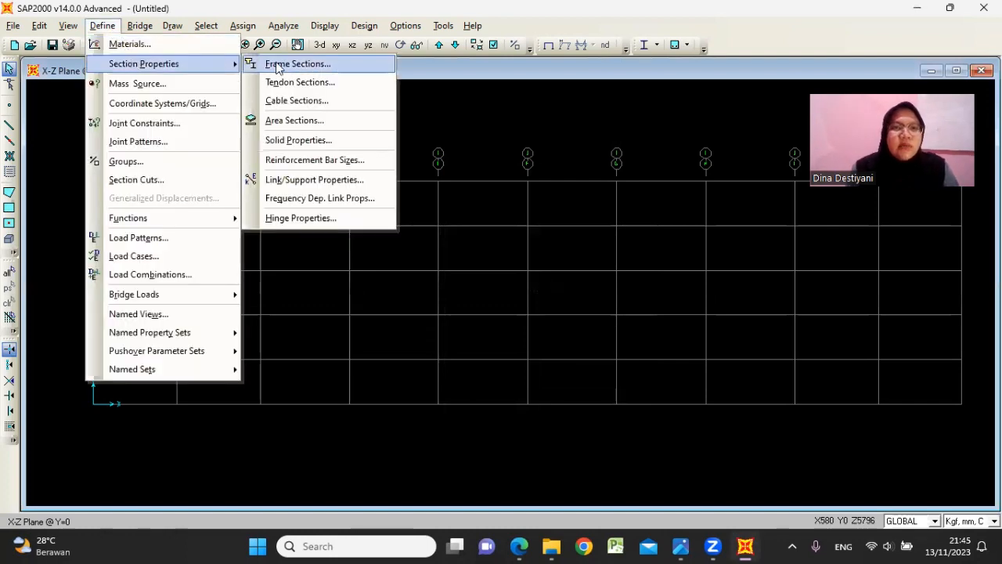
left_click(286, 64)
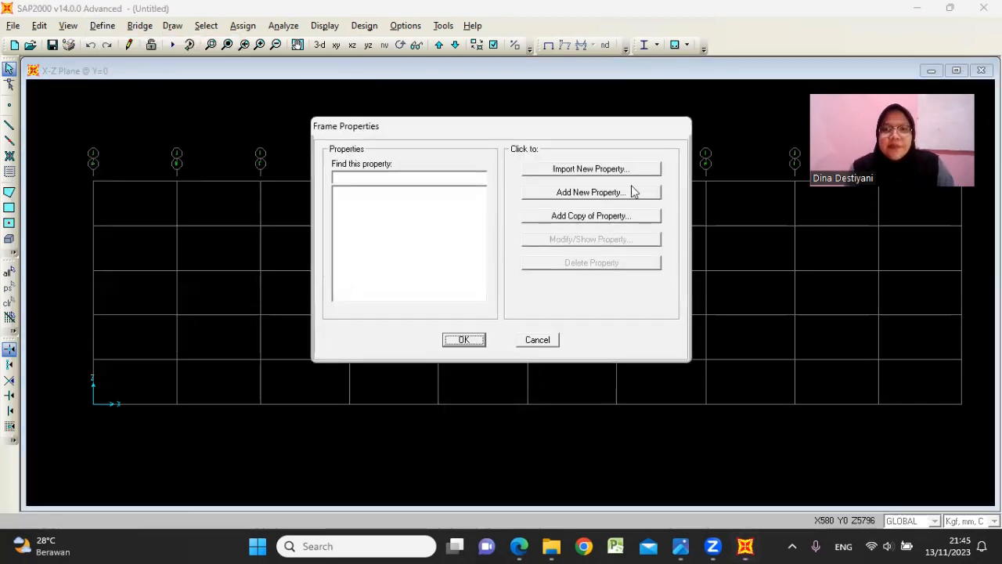
left_click(681, 545)
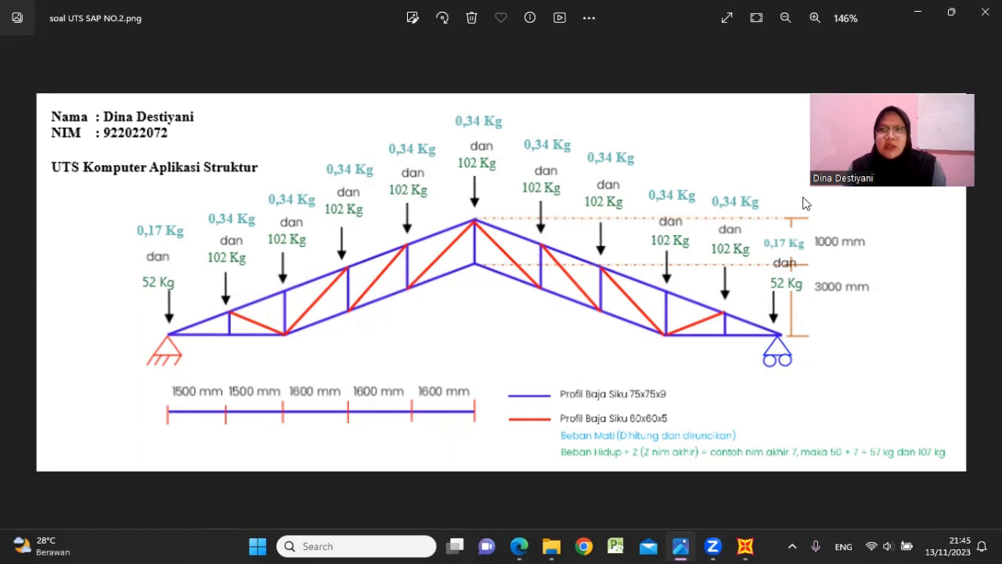
left_click(917, 12)
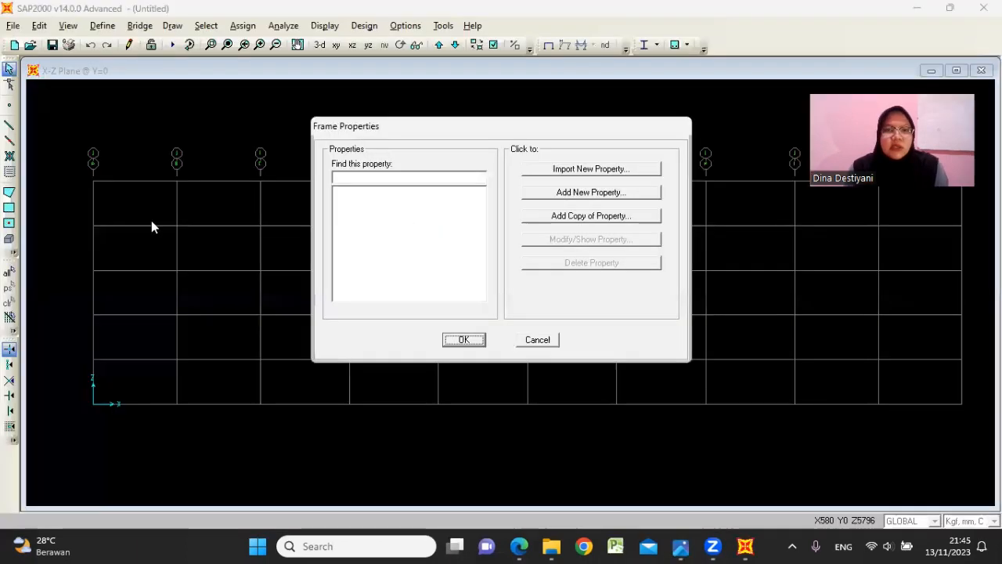
- Add a new angle section with material BJ 34 and name it 75 x 75 x 9 after the profile in the truss drawing
left_click(622, 191)
left_click(633, 210)
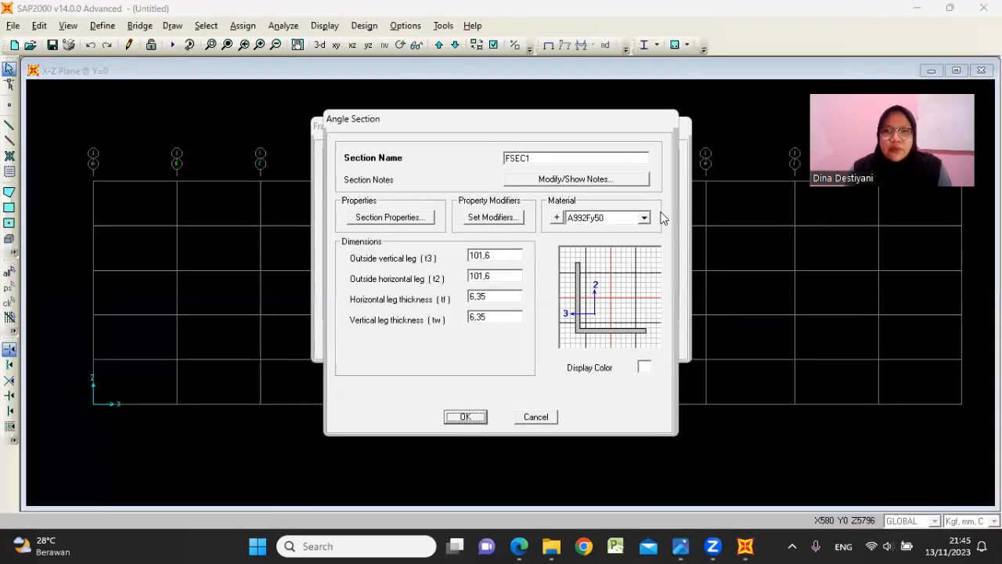
left_click(644, 218)
left_click(593, 253)
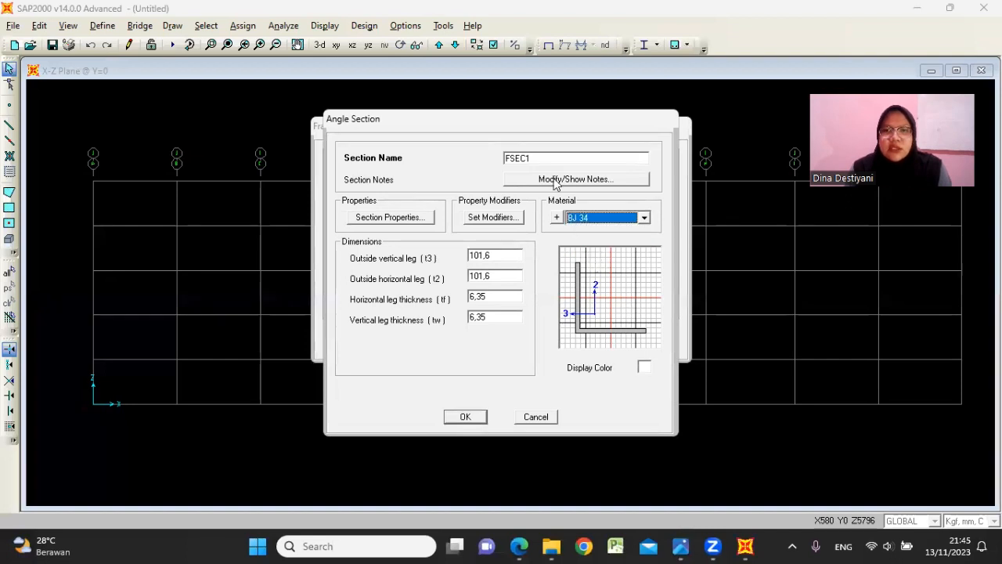
left_click(544, 158)
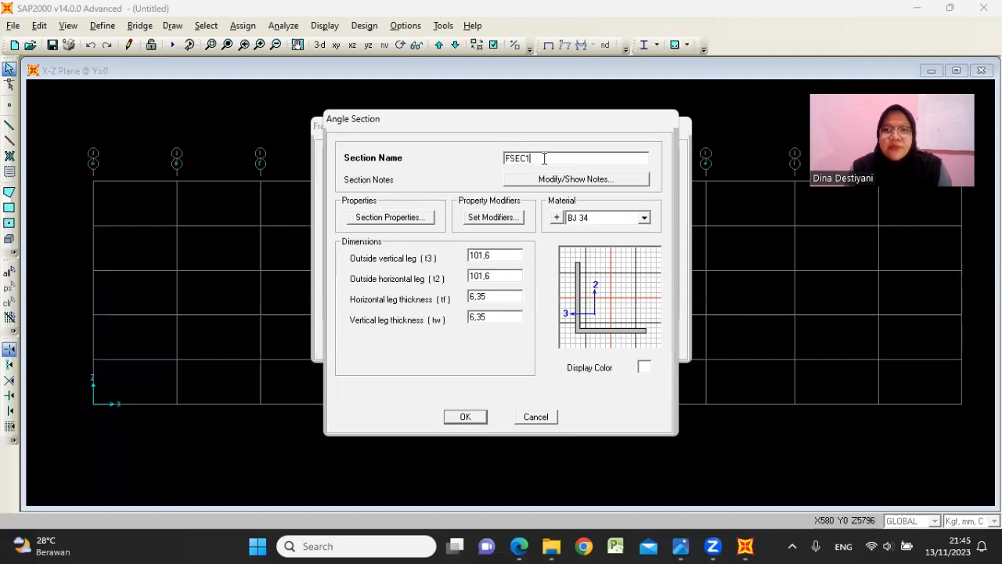
double_click(544, 158)
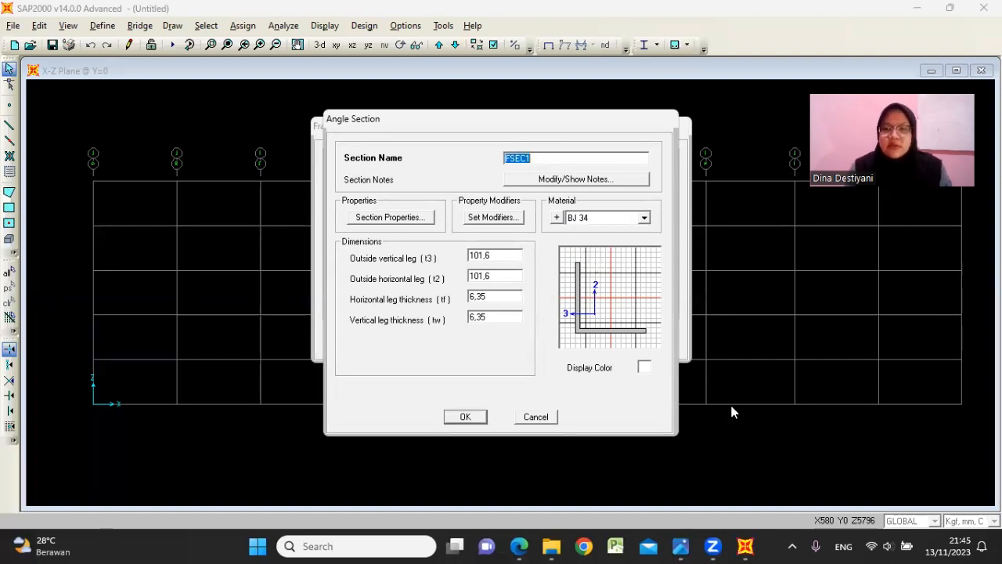
left_click(687, 546)
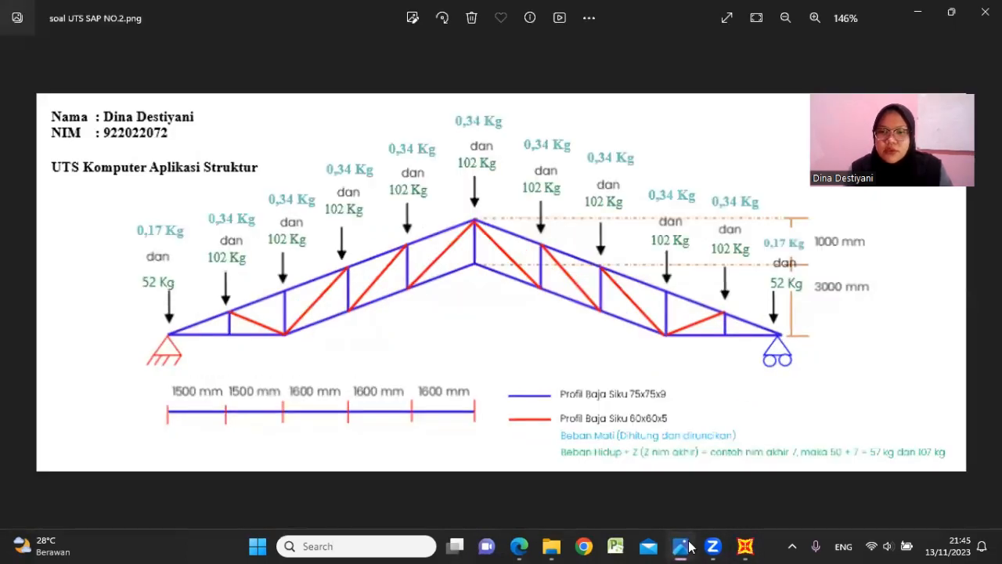
left_click(688, 546)
type("75")
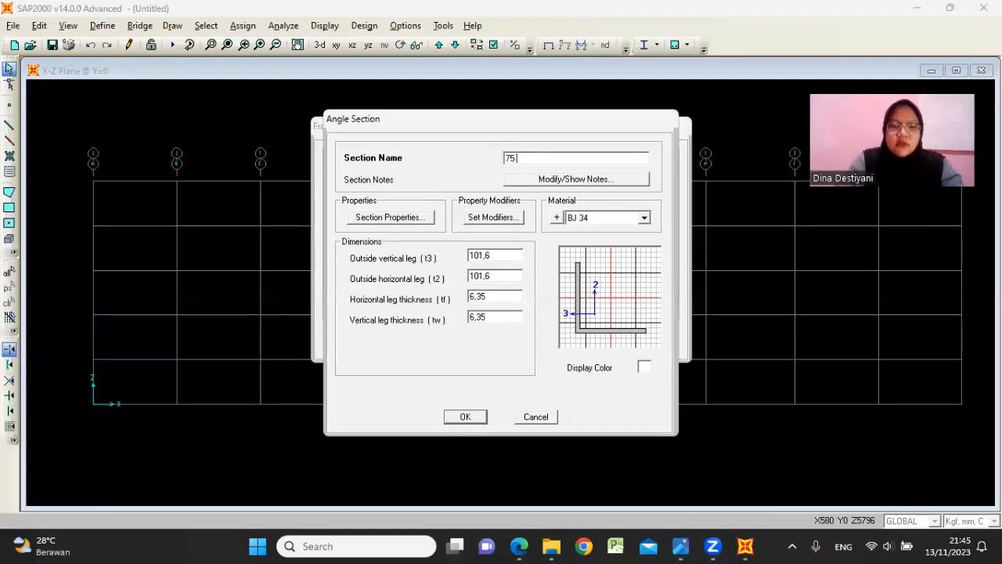
type(" x 75 x 9")
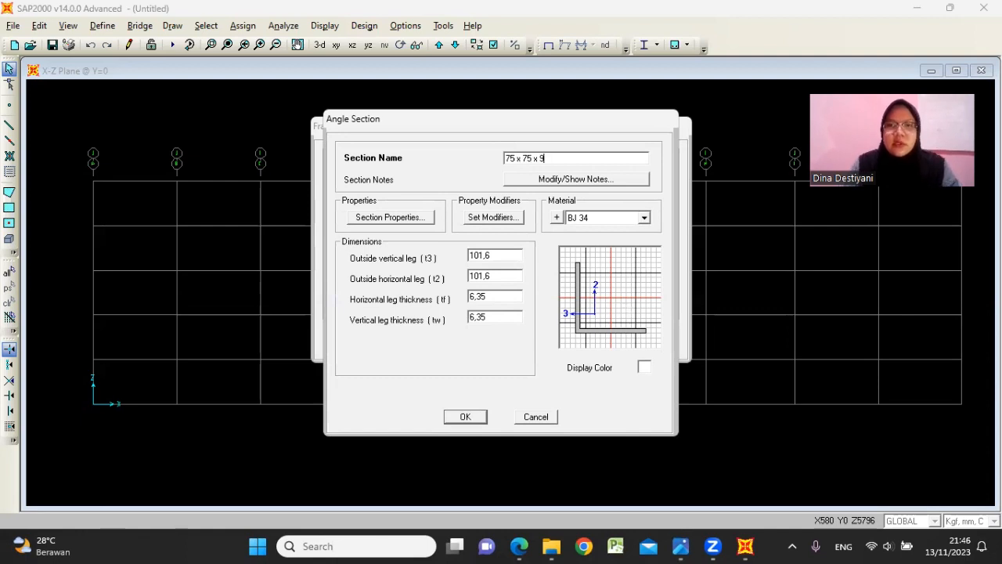
- Set both leg thicknesses of the 75 x 75 x 9 angle to 9 and both outside legs to 75, and accept the section
double_click(484, 317)
type("9")
double_click(491, 297)
type("9")
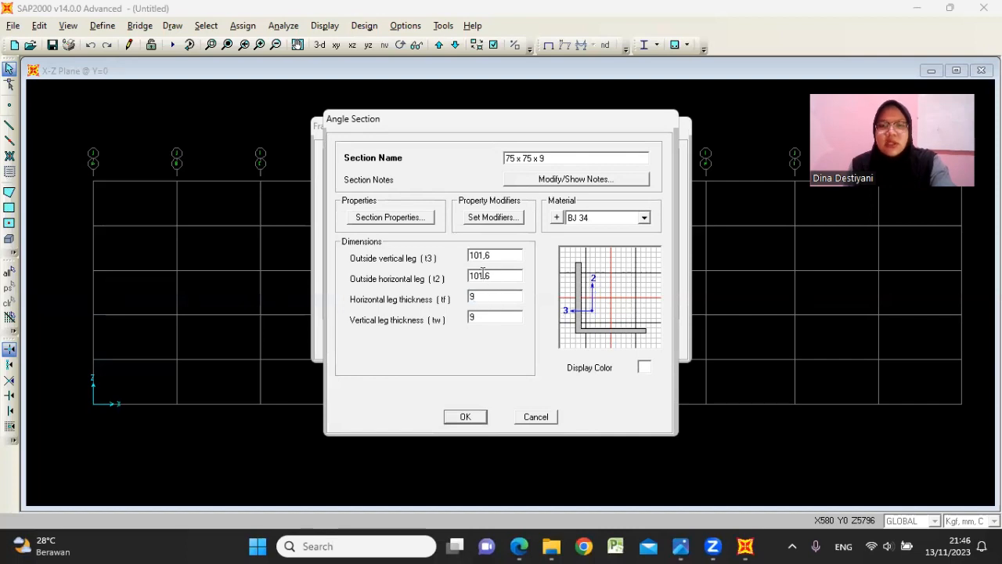
double_click(482, 276)
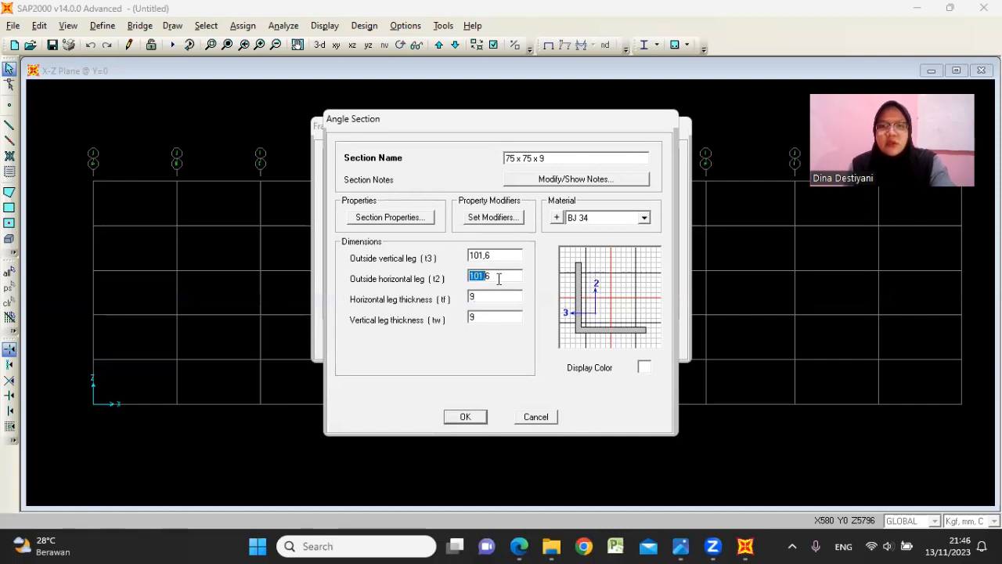
type("75")
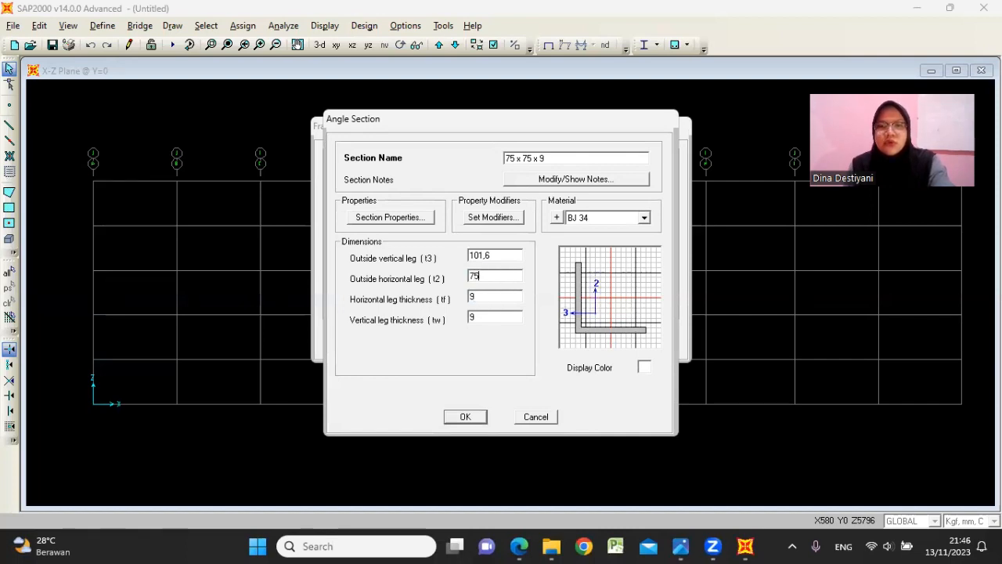
double_click(508, 256)
type("75")
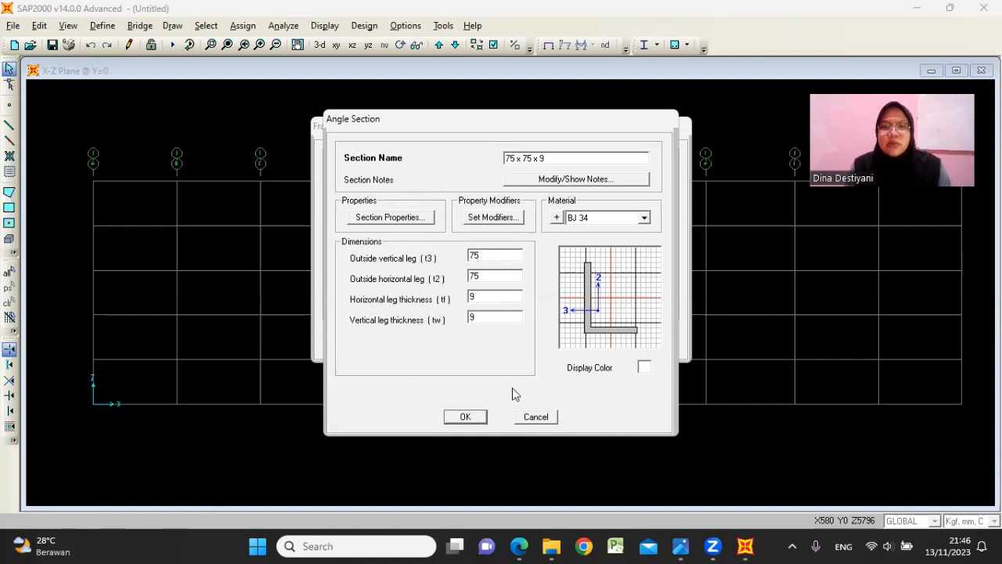
left_click(467, 416)
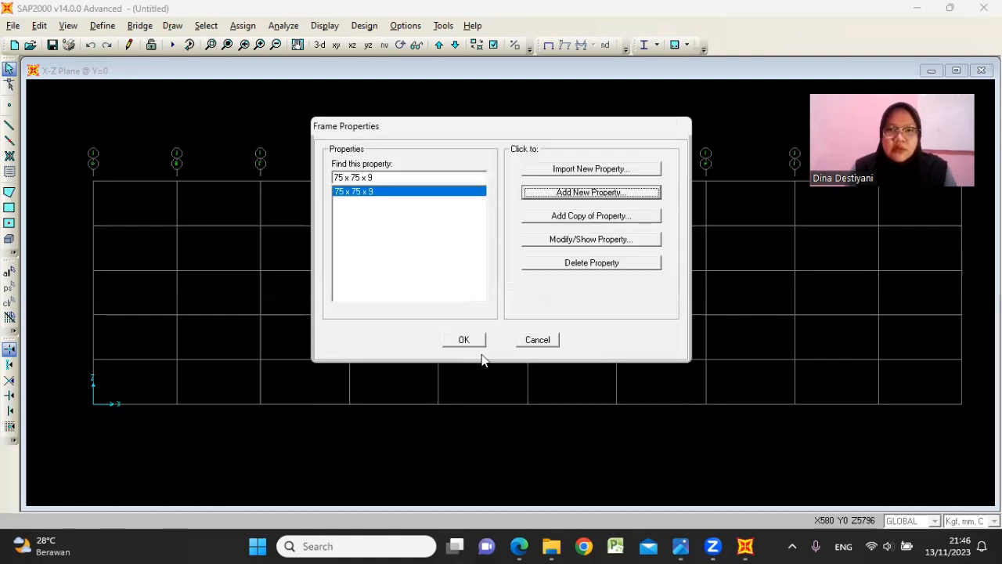
- Add a second angle section with material BJ 34 and name it 60 x 60 x 5, following the truss drawing in Photos
left_click(603, 201)
left_click(665, 224)
left_click(644, 217)
left_click(600, 253)
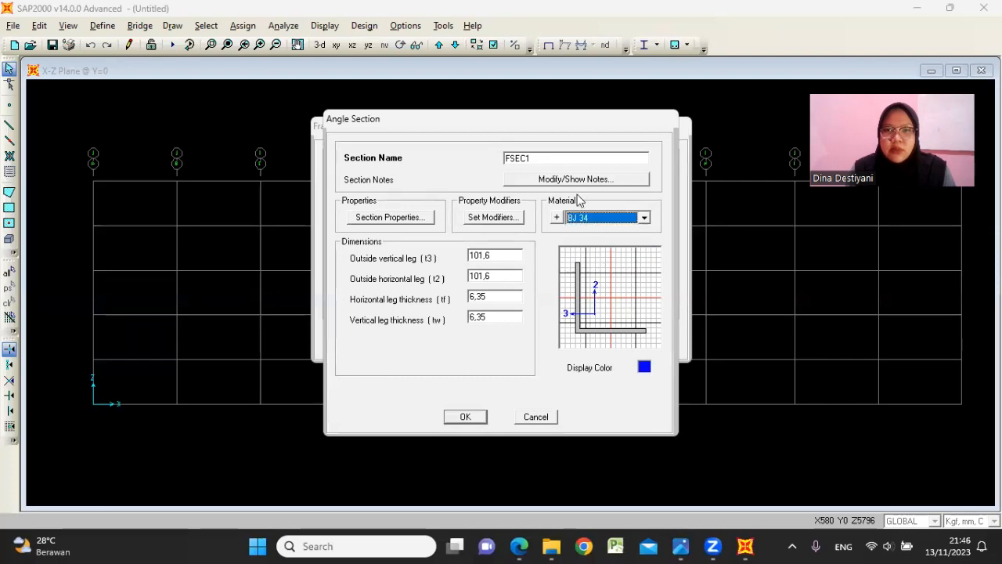
double_click(544, 160)
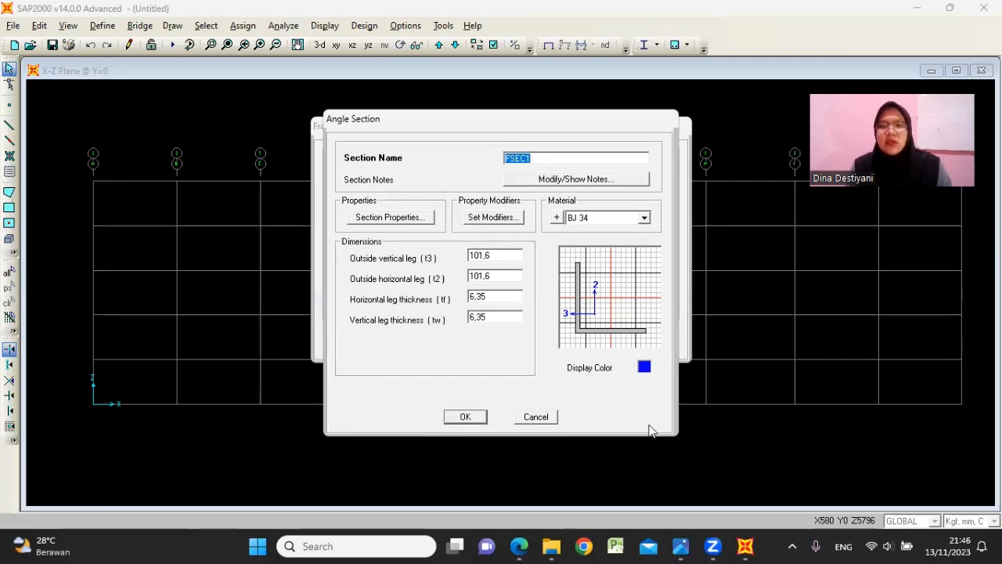
left_click(680, 546)
key("alt+Tab")
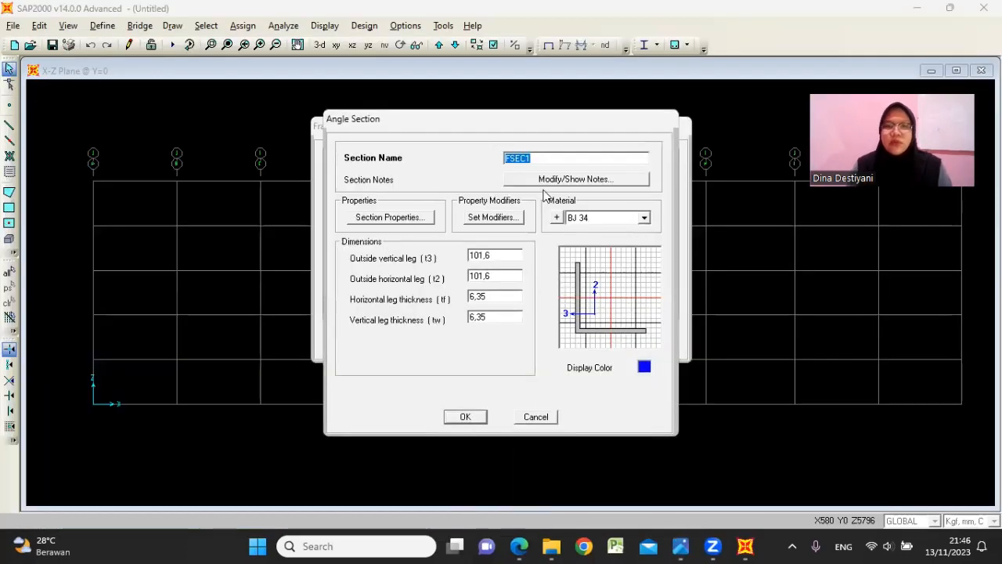
type("60 x 60 x 5")
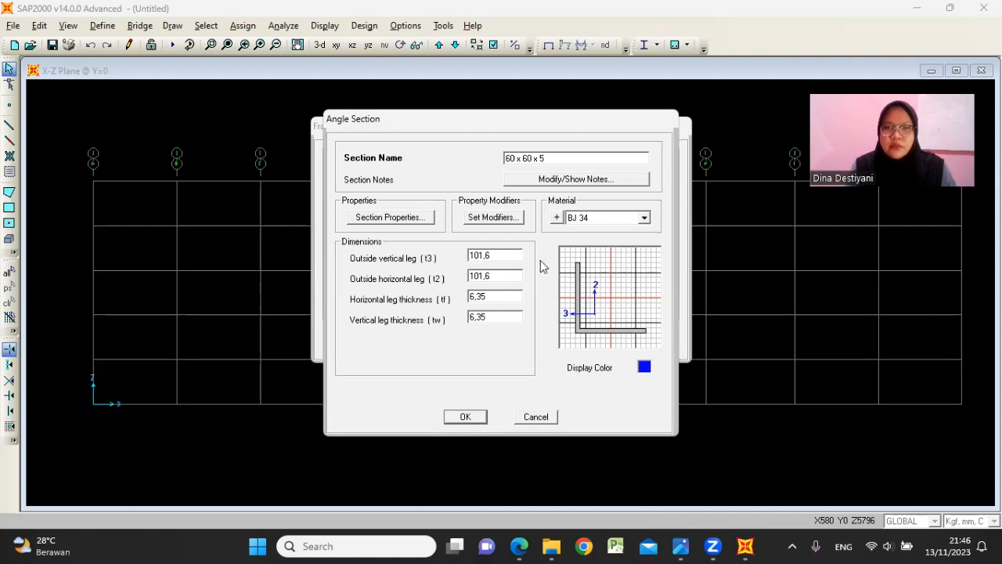
- Set the 60 x 60 x 5 angle's leg thicknesses to 5 and outside legs to 60, accept it and close the frame sections
key("Tab")
type("5")
key("shift+Tab")
type("5")
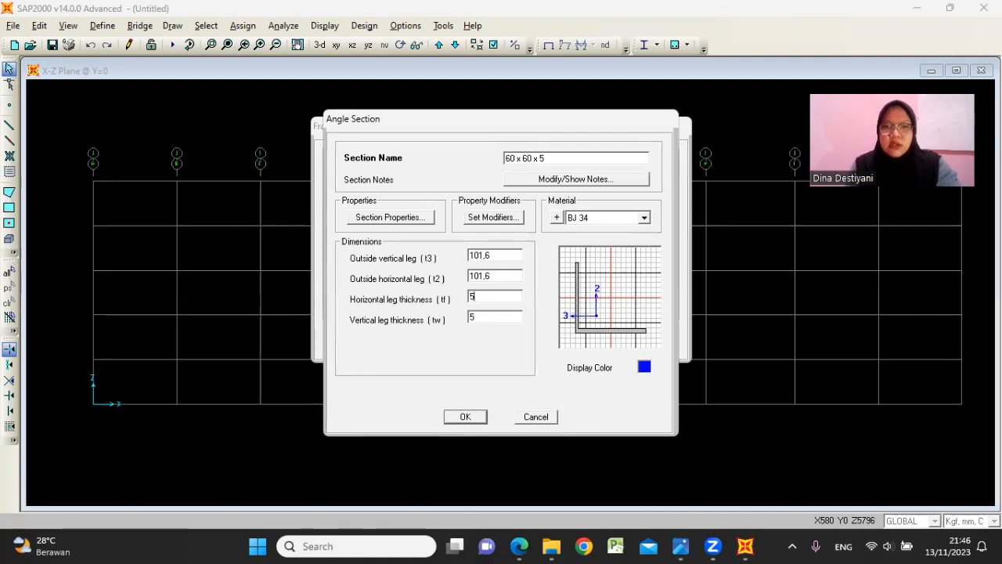
double_click(498, 276)
type("60")
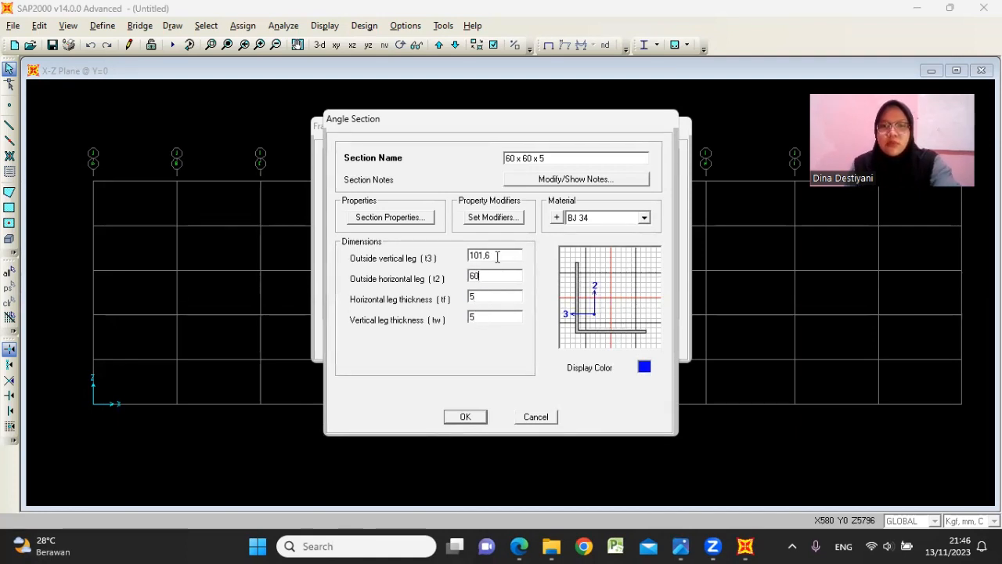
double_click(496, 256)
type("60")
left_click(464, 416)
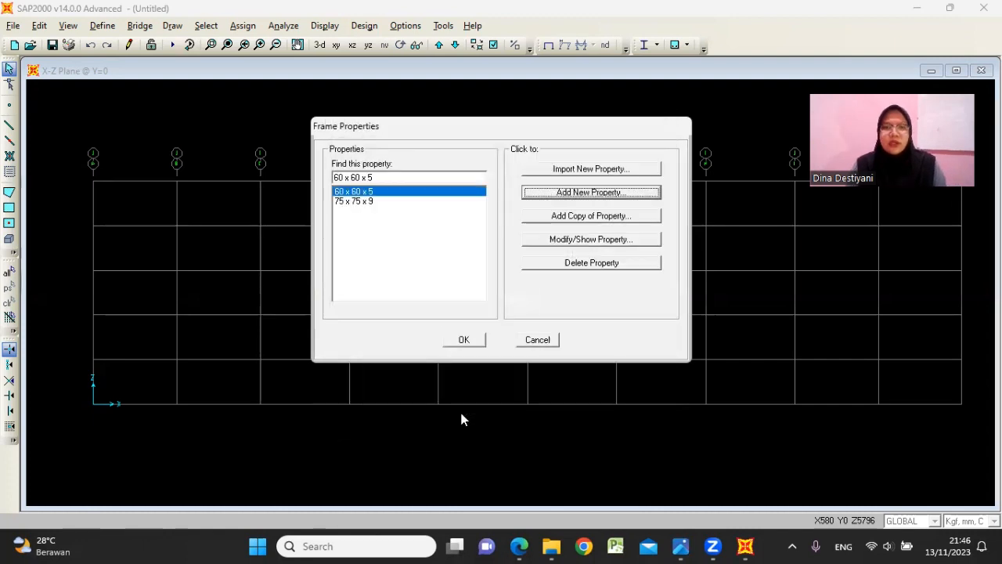
left_click(467, 340)
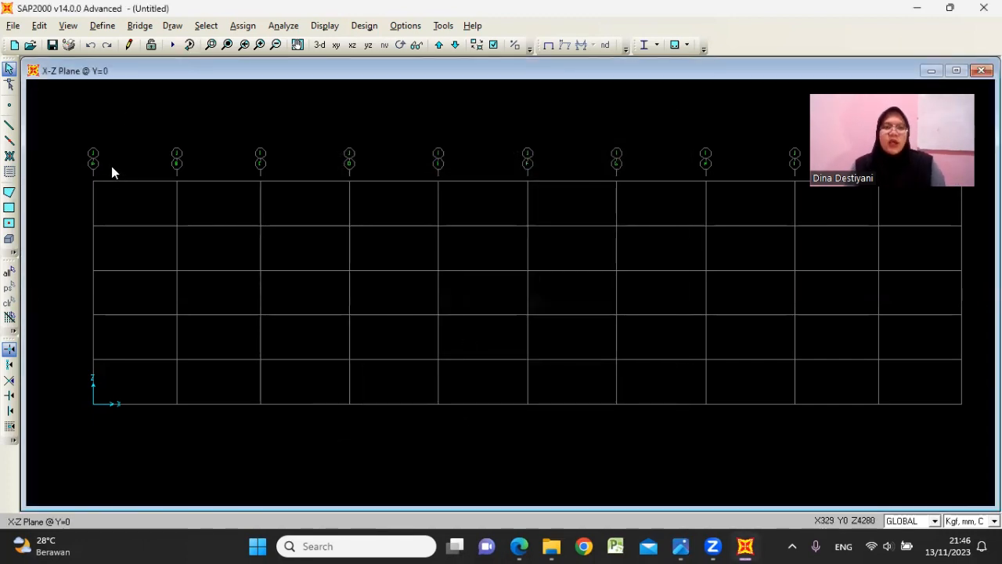
- Draw the left top chord with 75 x 75 x 9 frame members, joint by joint from X0 Z0 to the apex at X7800 Z4000
left_click(10, 126)
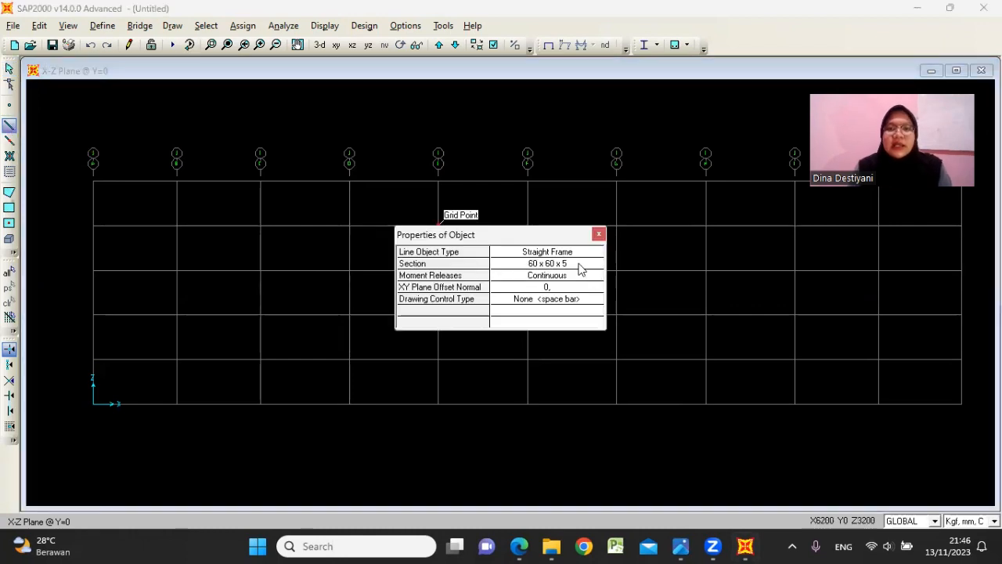
left_click(580, 266)
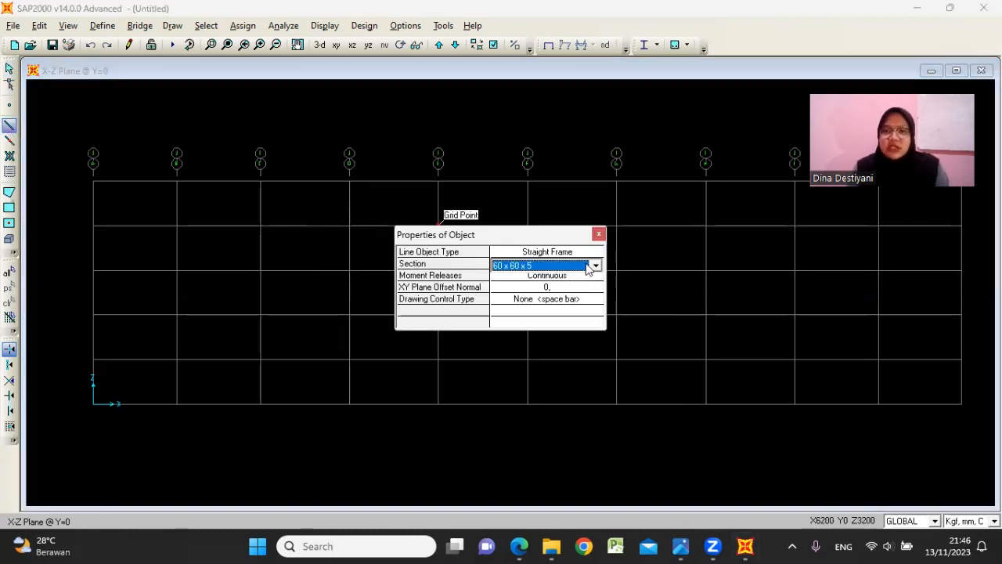
left_click(595, 266)
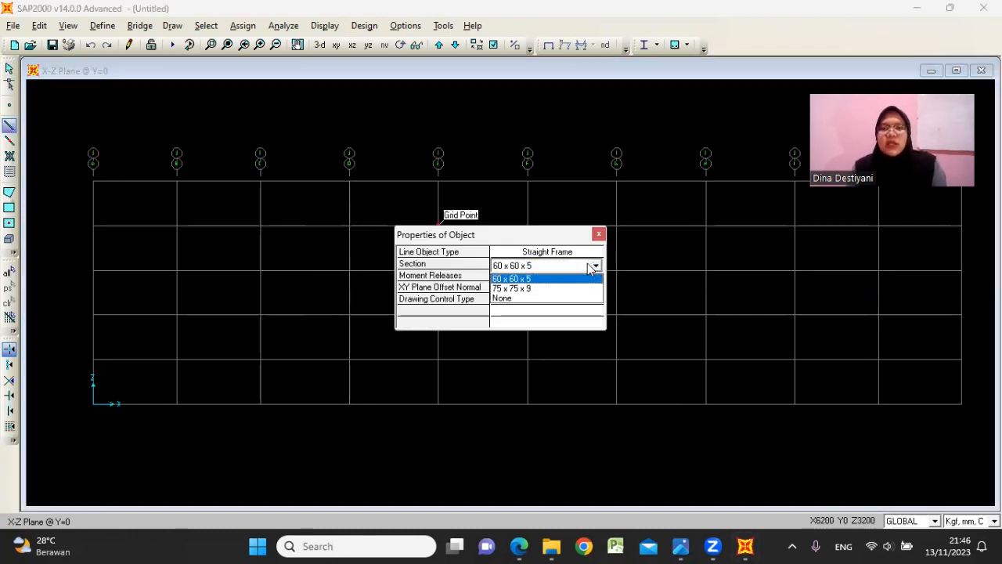
left_click(505, 288)
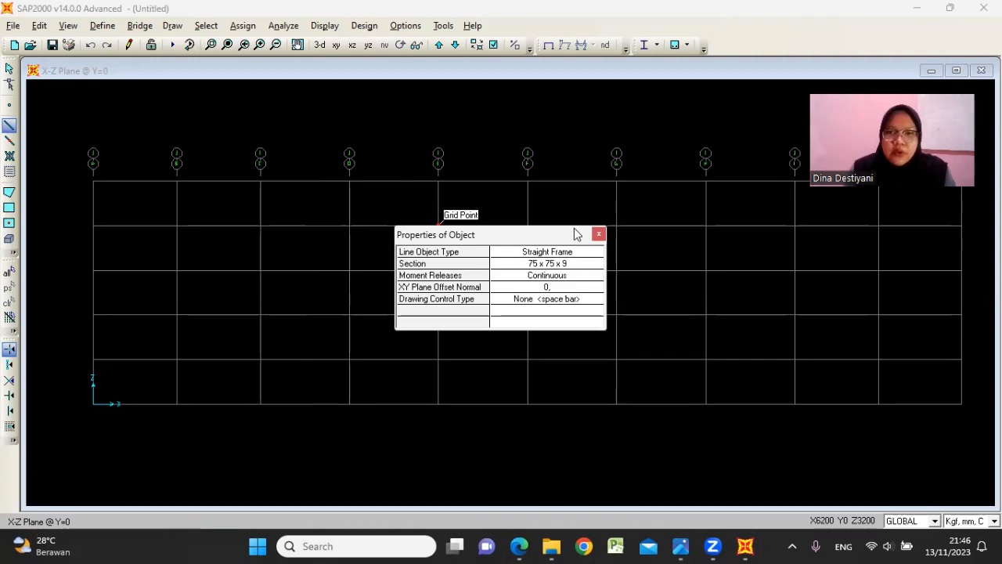
left_click_drag(559, 234, 214, 99)
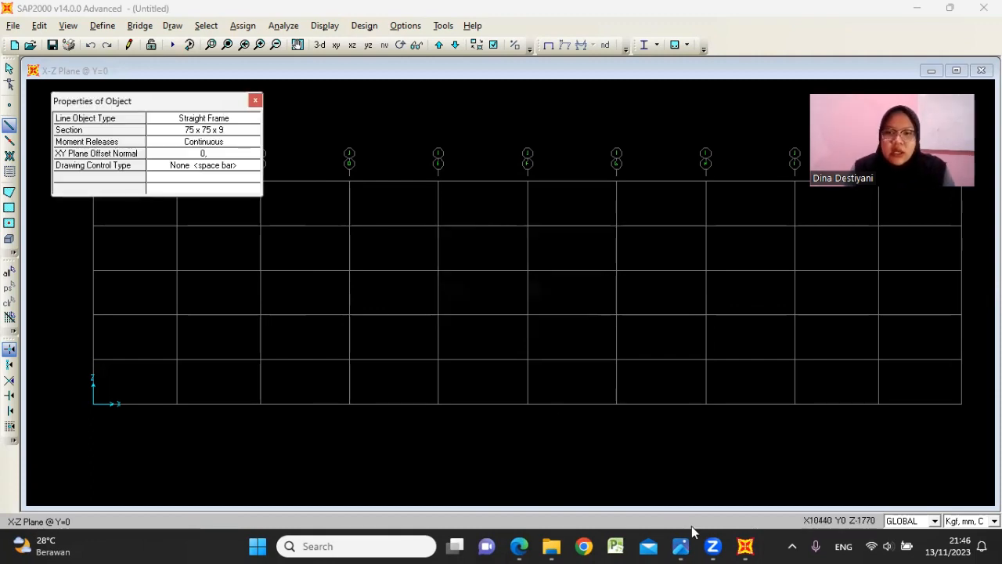
left_click(681, 546)
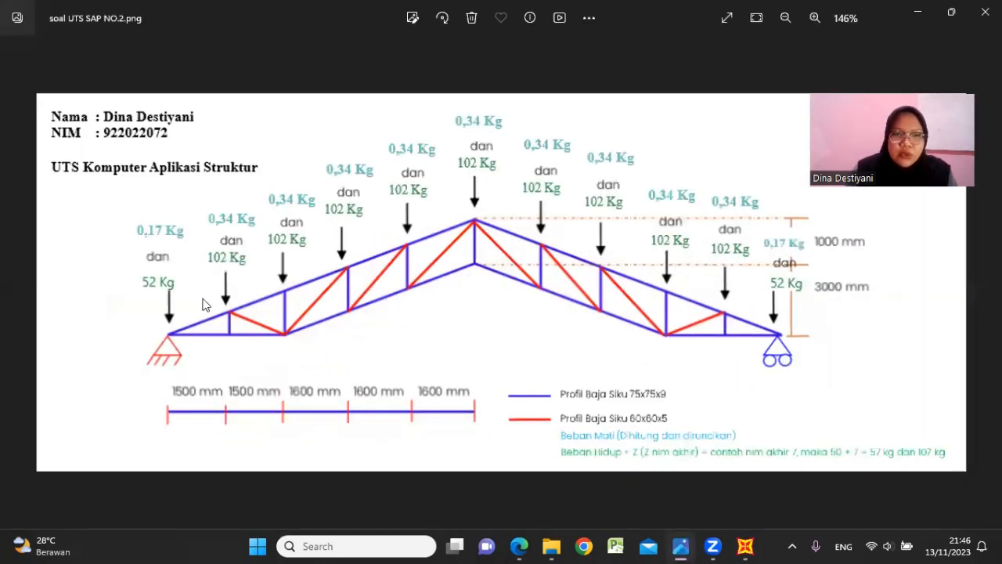
left_click(921, 10)
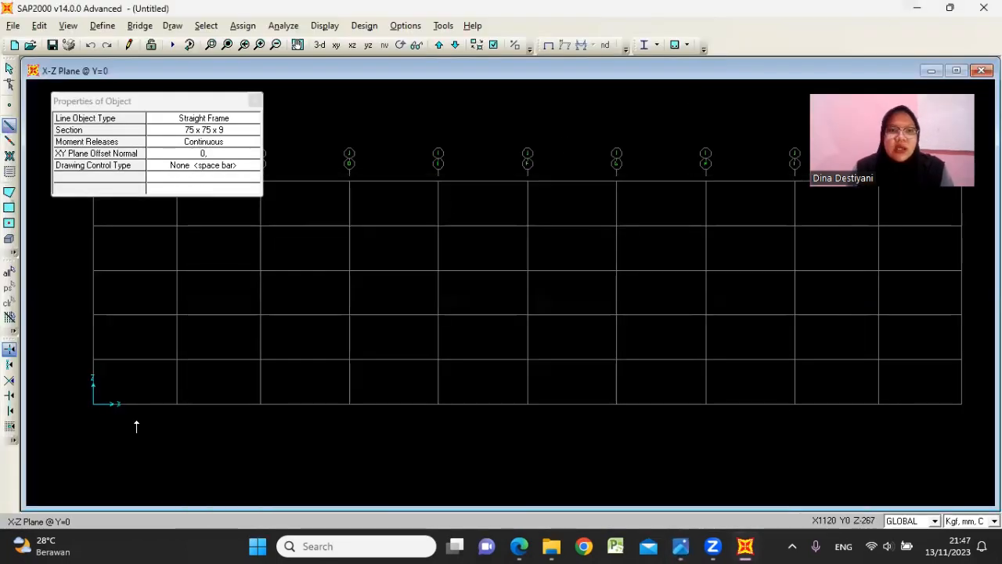
left_click(94, 404)
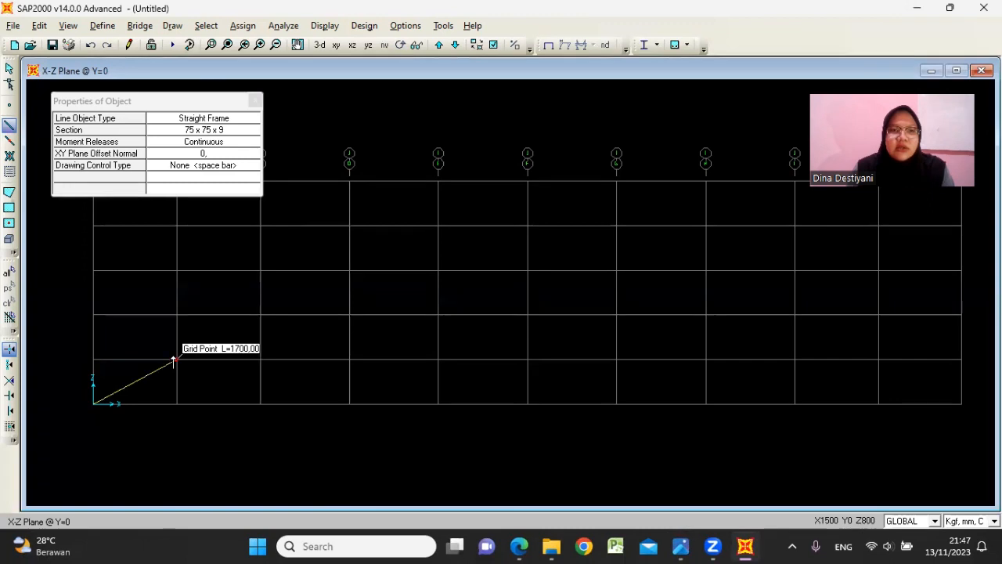
left_click(261, 316)
left_click(349, 271)
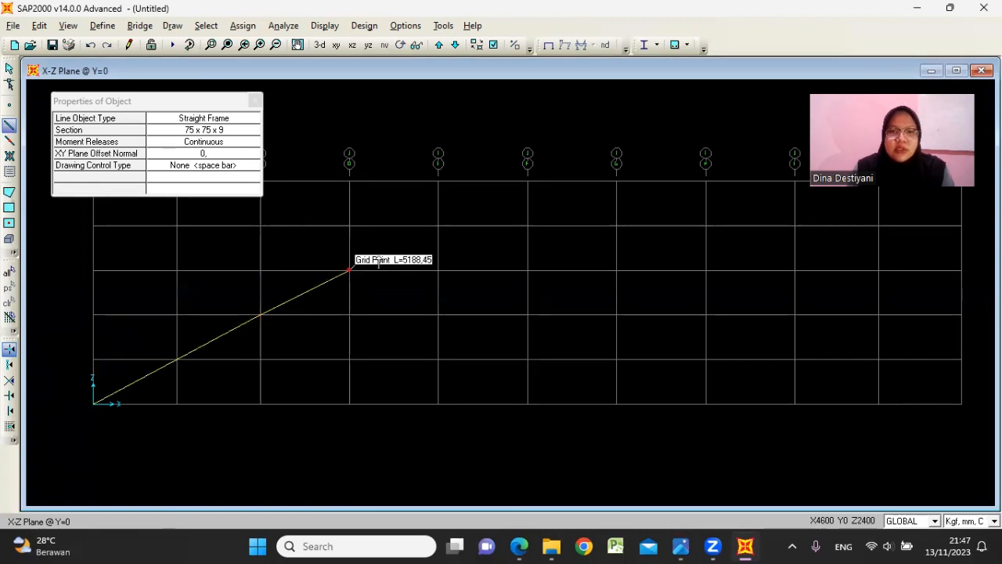
left_click(438, 226)
left_click(528, 182)
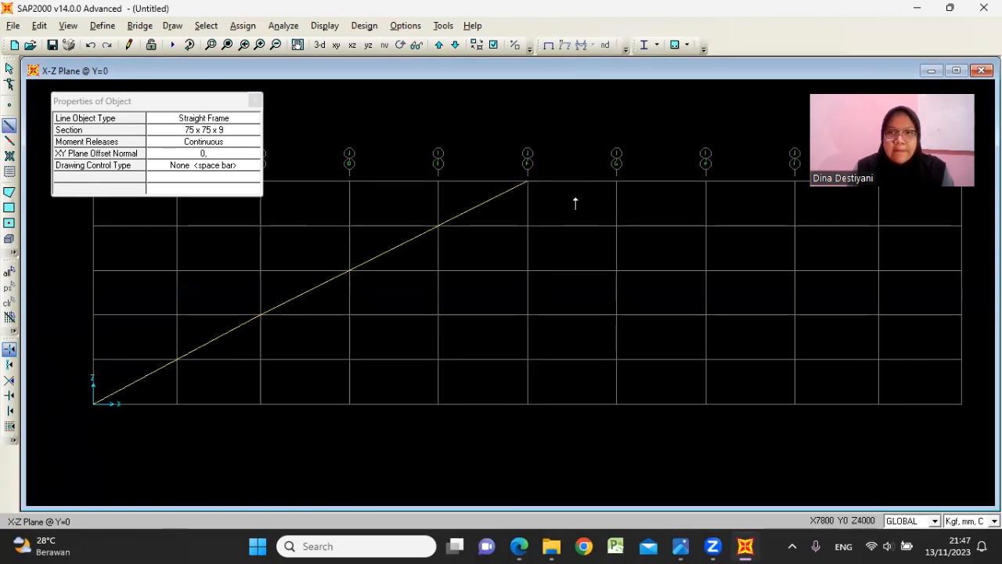
- Continue the 75 x 75 x 9 top chord from the apex through each grid intersection down to the right support at Z0
left_click(617, 226)
left_click(706, 271)
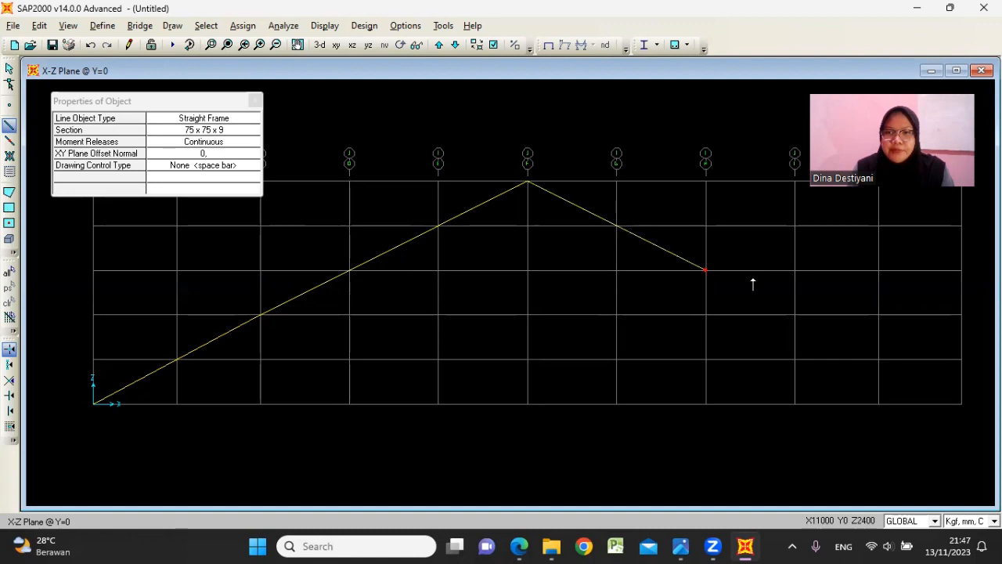
left_click(795, 315)
left_click(879, 360)
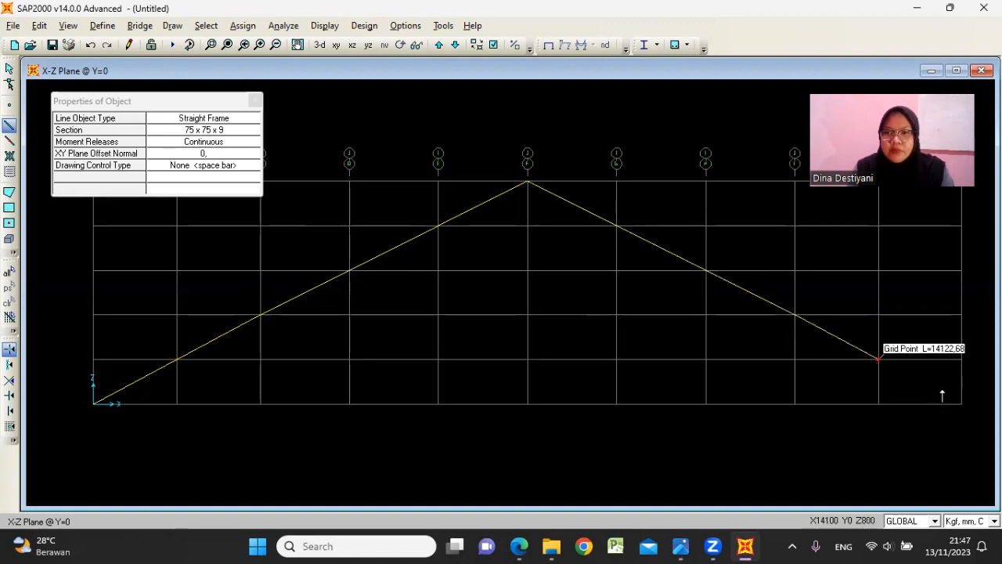
left_click(962, 404)
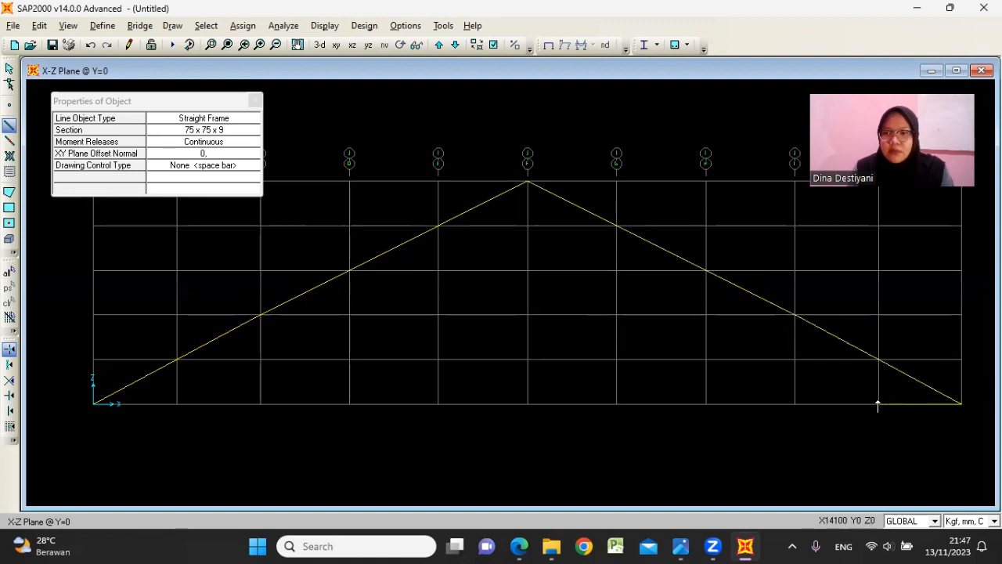
- Draw the 75 x 75 x 9 bottom chord from the right support via X12600 Z0, up to X7800 Z2400, down to X3000 Z0 and to X0 Z0
left_click(794, 404)
left_click(706, 359)
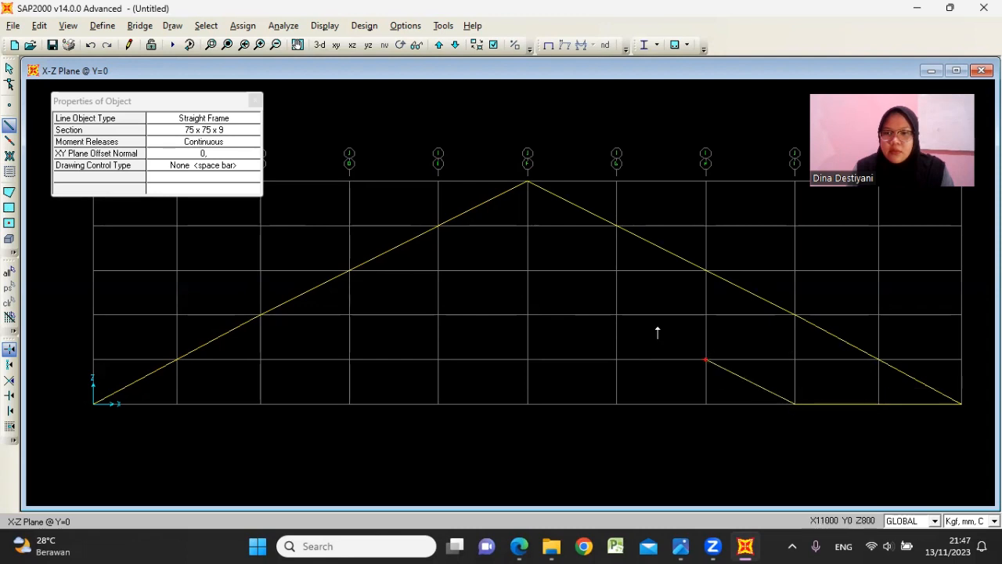
left_click(617, 316)
left_click(528, 271)
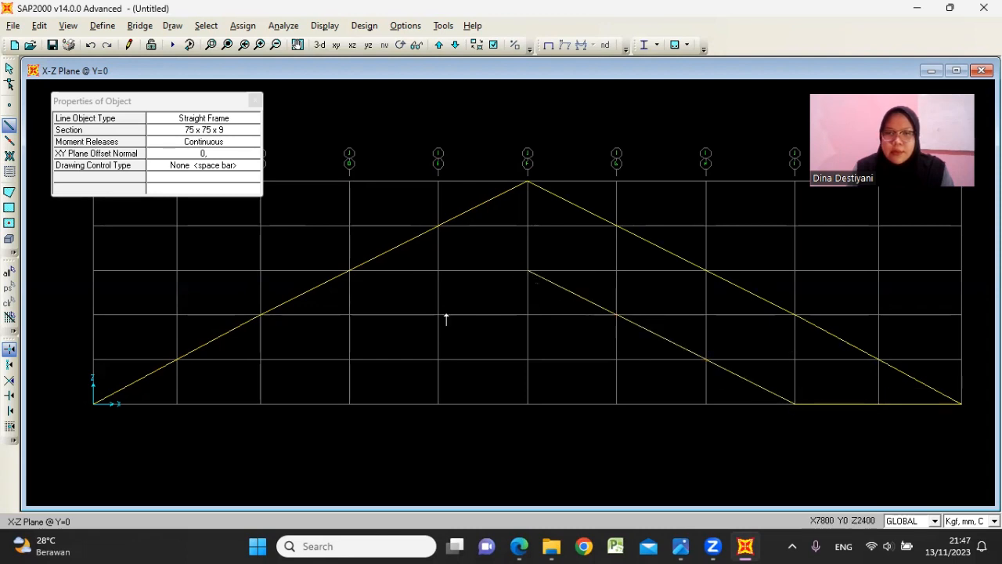
left_click(440, 314)
left_click(349, 359)
left_click(260, 404)
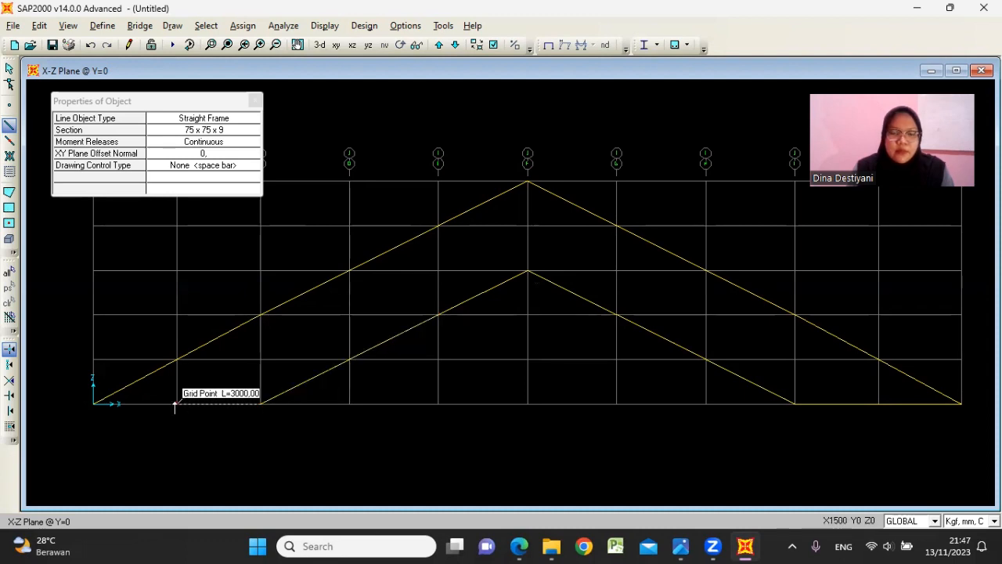
left_click(94, 404)
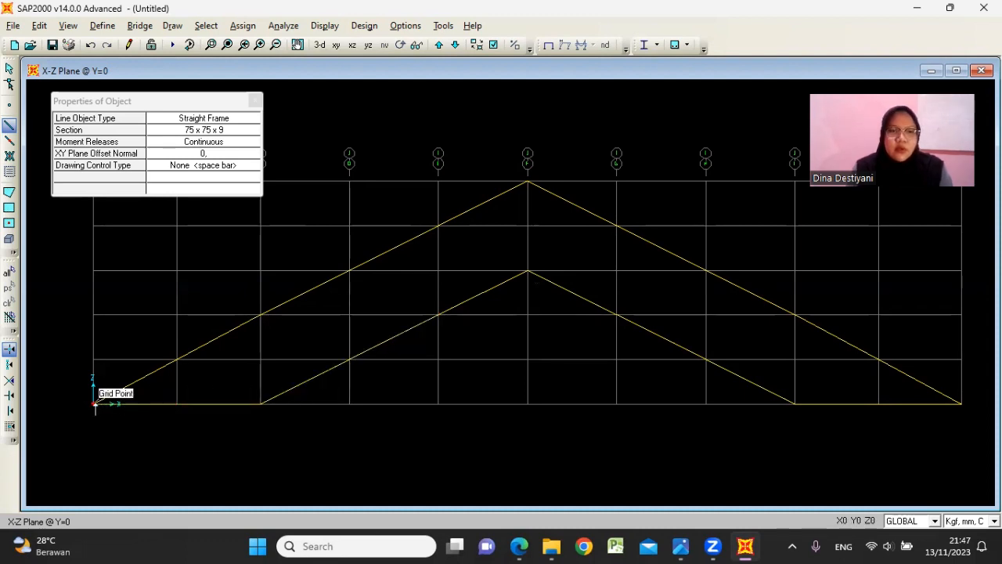
- Following the truss drawing in Photos, draw the 75 x 75 x 9 verticals between the chords from X1500 to the central one at X7800
left_click(680, 546)
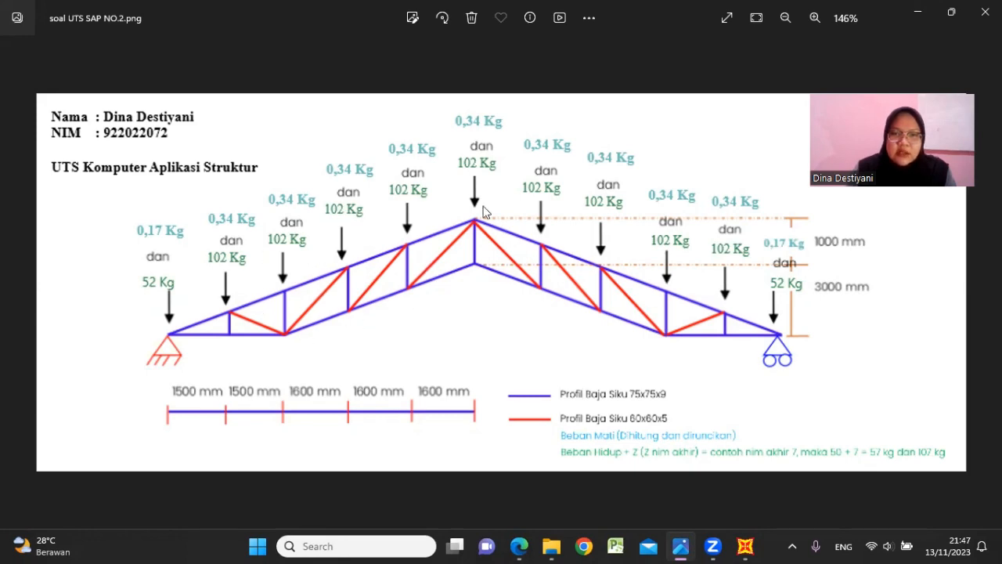
left_click(917, 11)
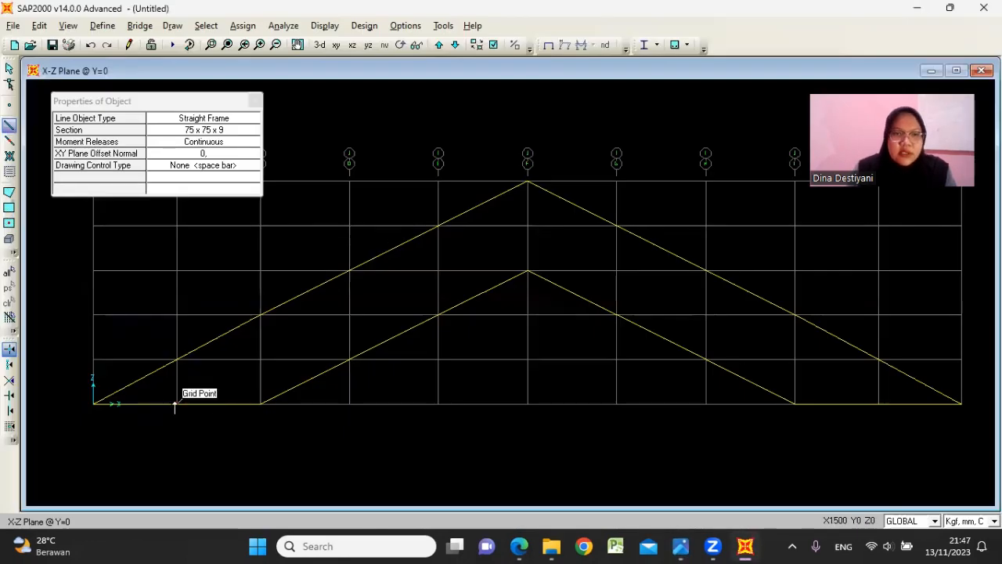
double_click(176, 357)
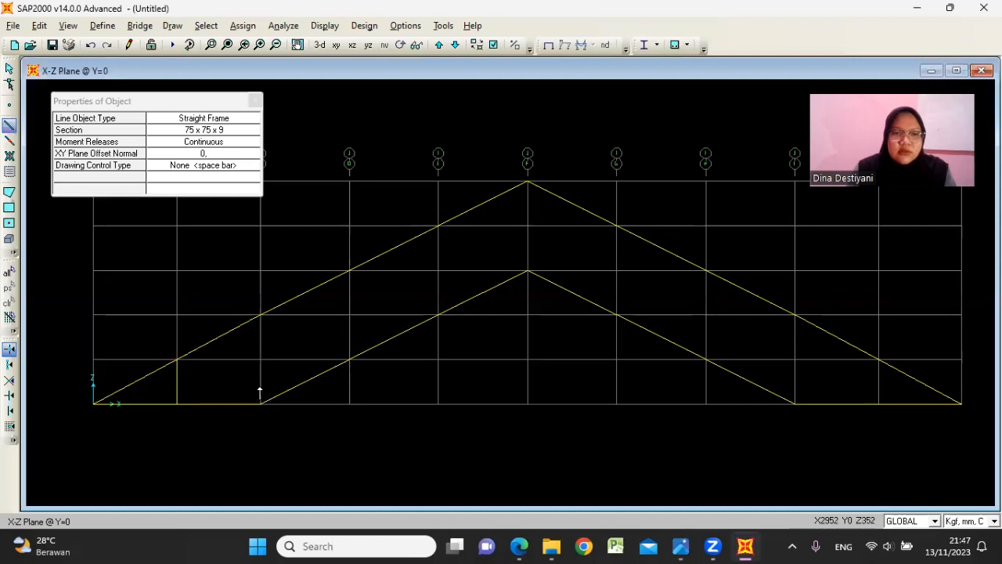
left_click(260, 404)
double_click(260, 315)
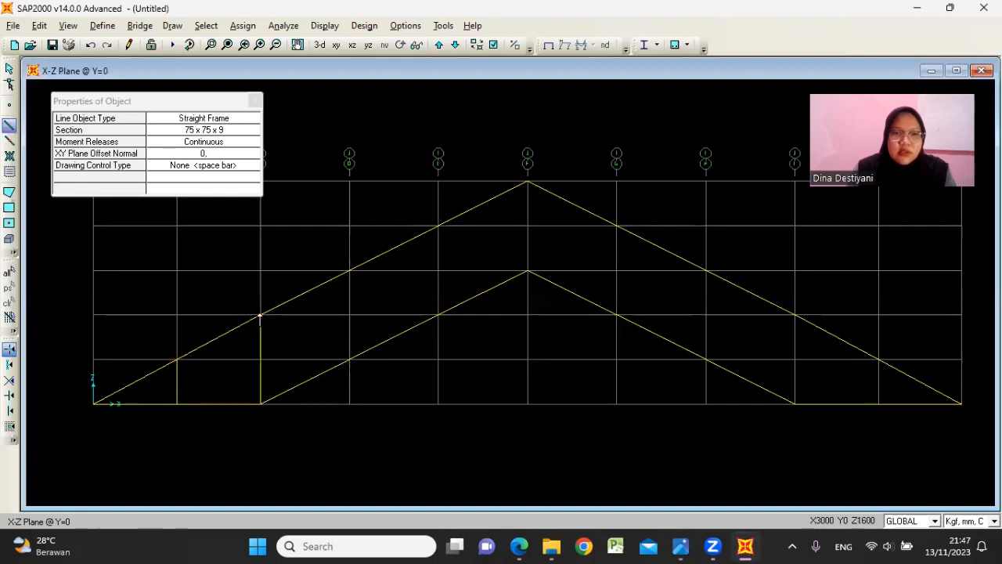
left_click(350, 358)
double_click(349, 270)
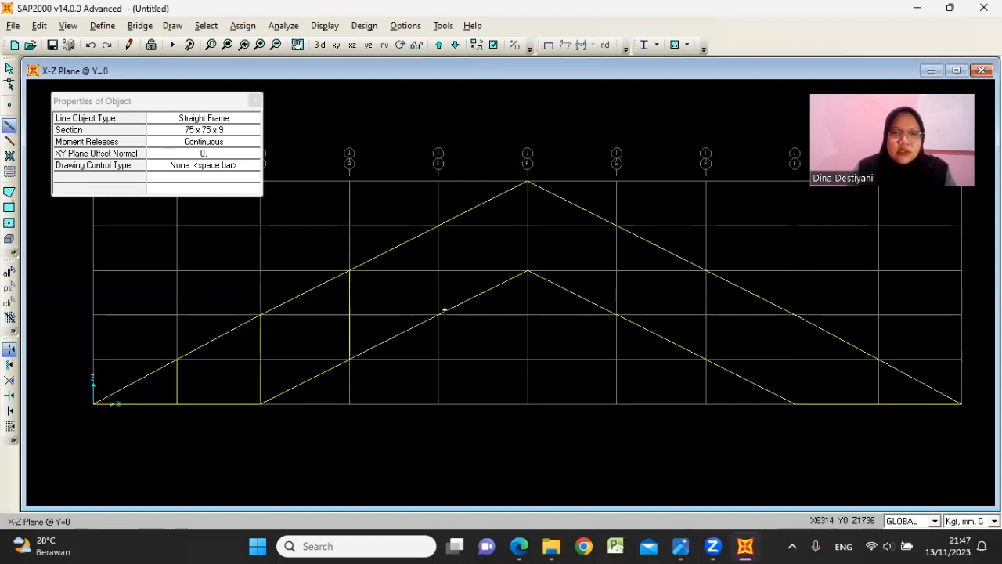
double_click(438, 225)
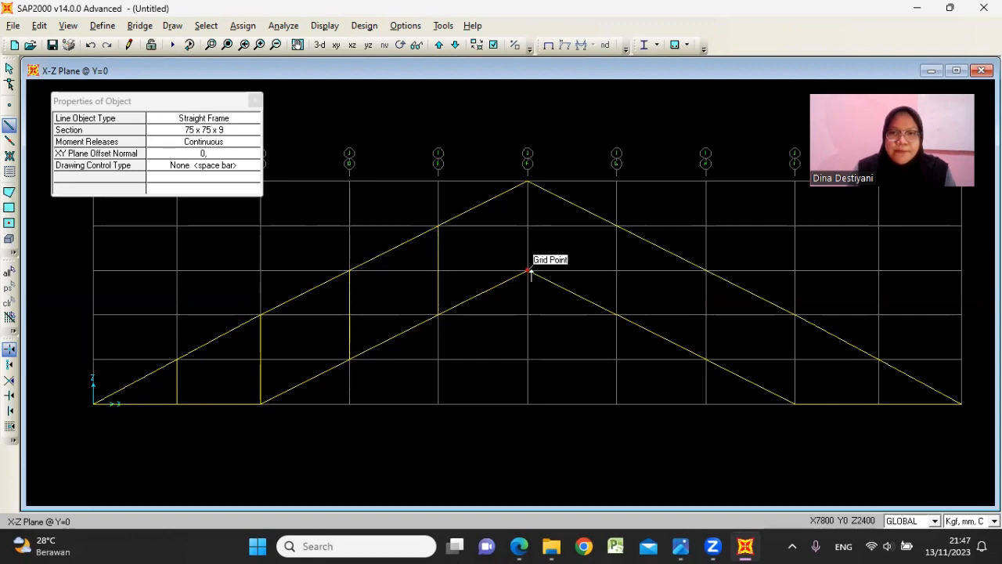
double_click(527, 181)
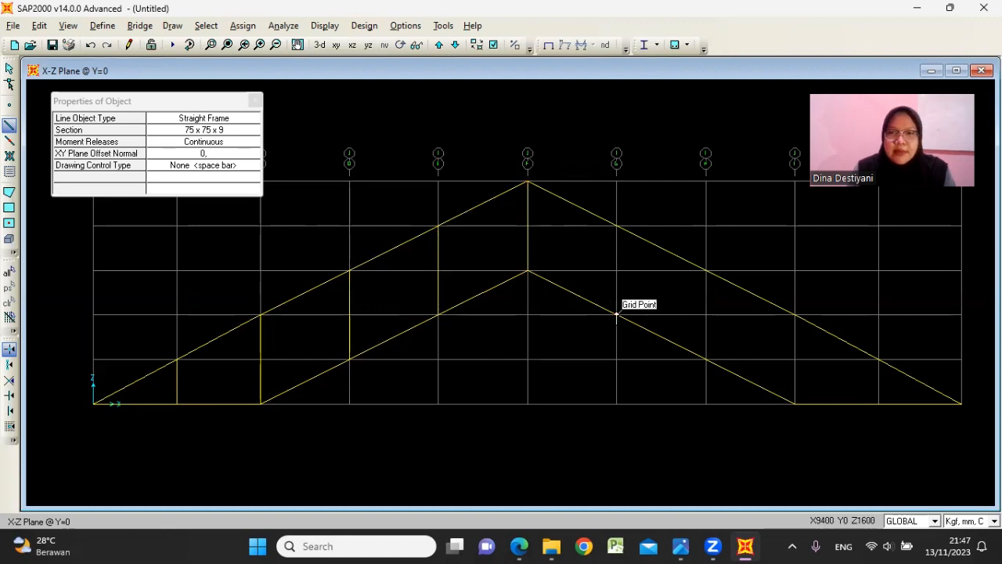
- Draw the right-half 75 x 75 x 9 verticals between the bottom and top chords at X9400, X11000, X12600 and X14100
double_click(616, 225)
left_click(705, 358)
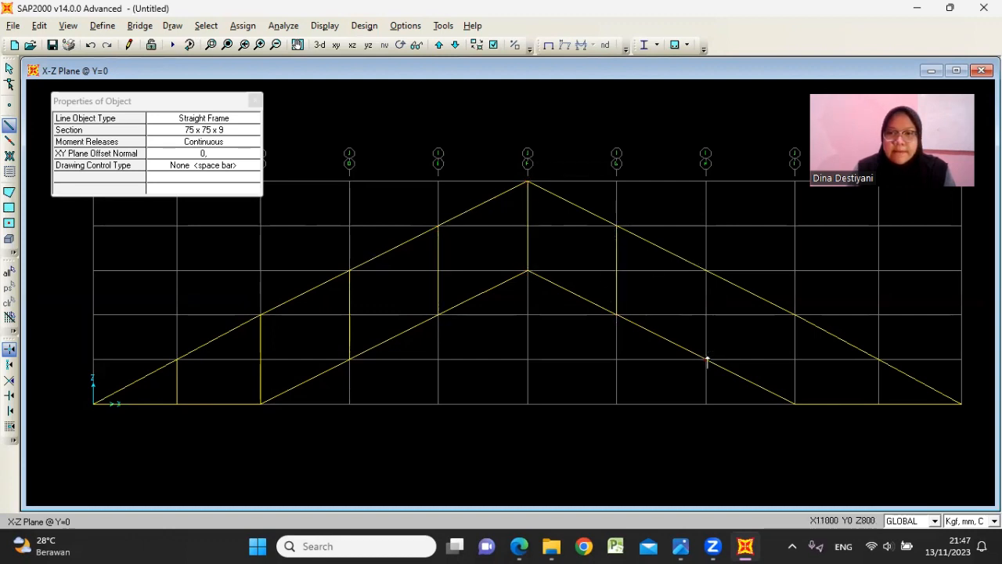
double_click(706, 270)
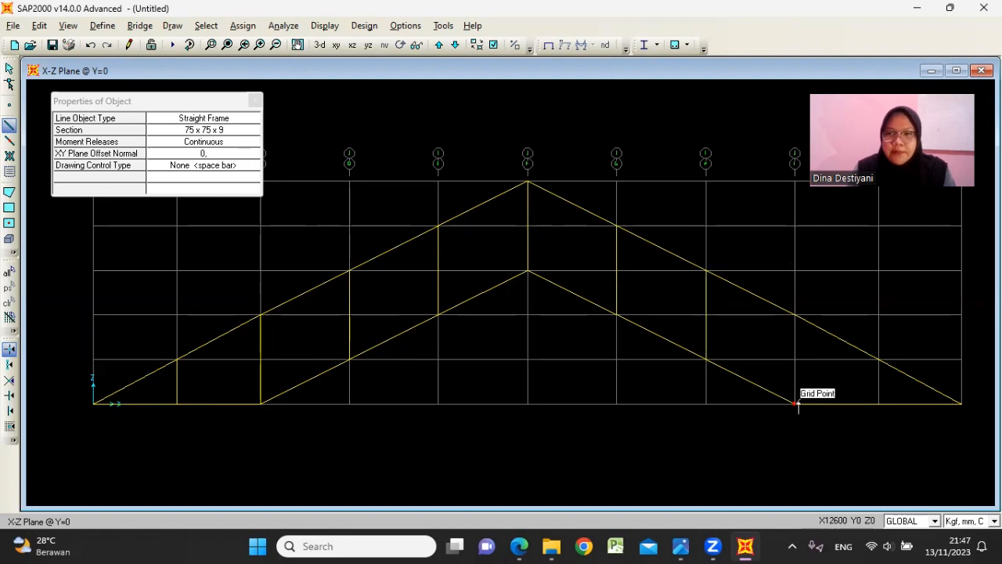
double_click(795, 315)
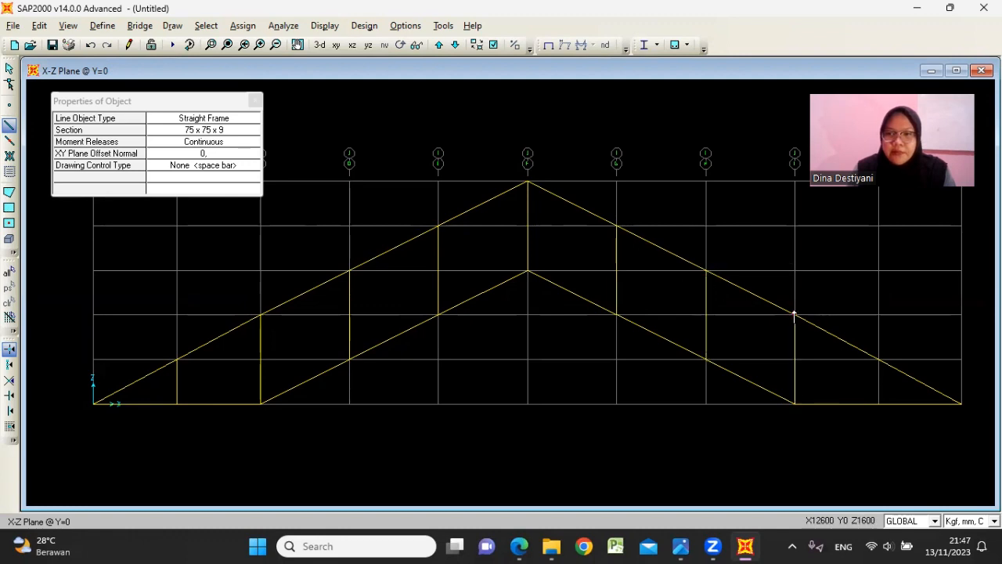
left_click(879, 403)
double_click(878, 358)
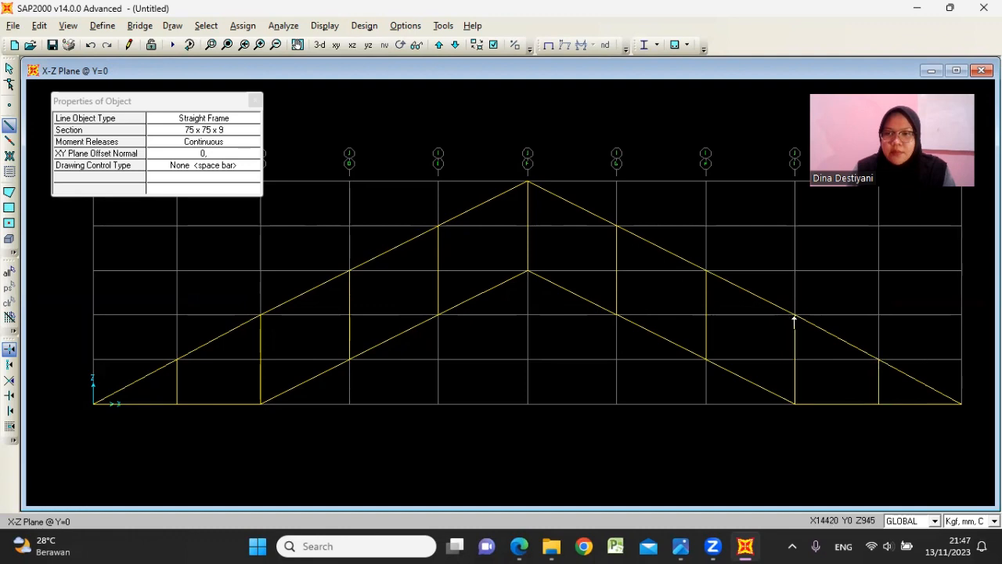
- Following the truss drawing in Photos, draw the left-half 60 x 60 x 5 diagonals from X1500 Z800 through to the apex
left_click(213, 132)
left_click(251, 132)
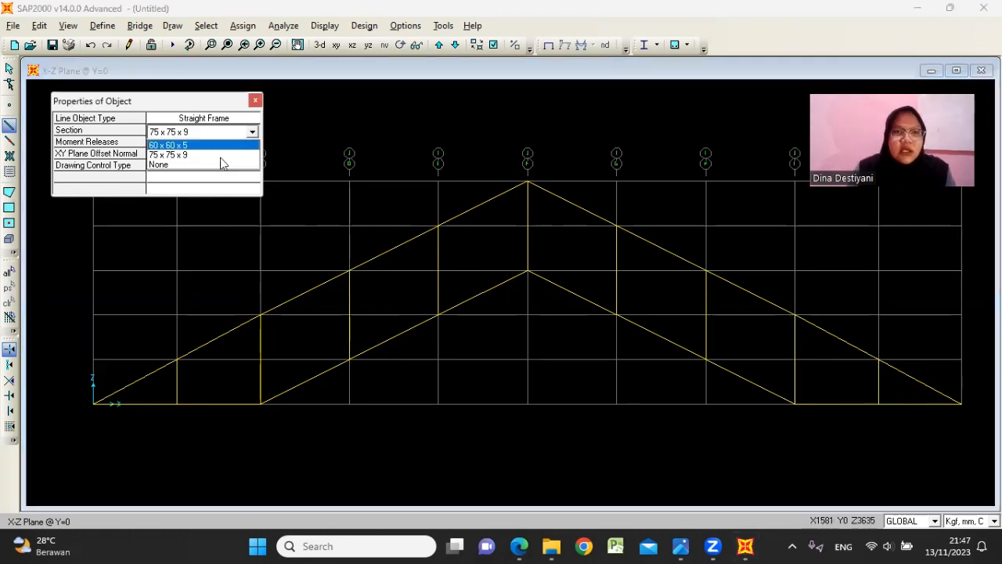
left_click(201, 147)
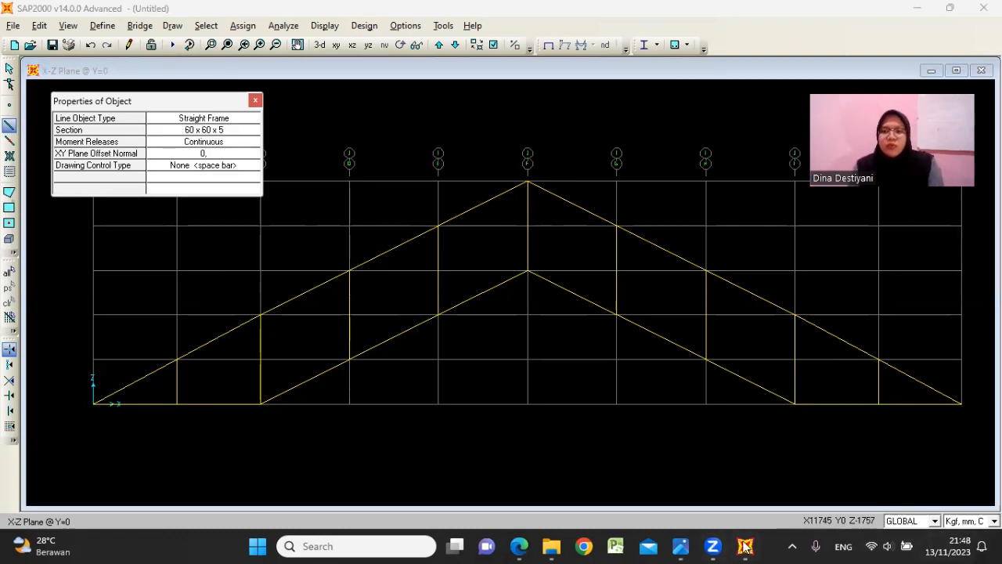
mouse_move(746, 543)
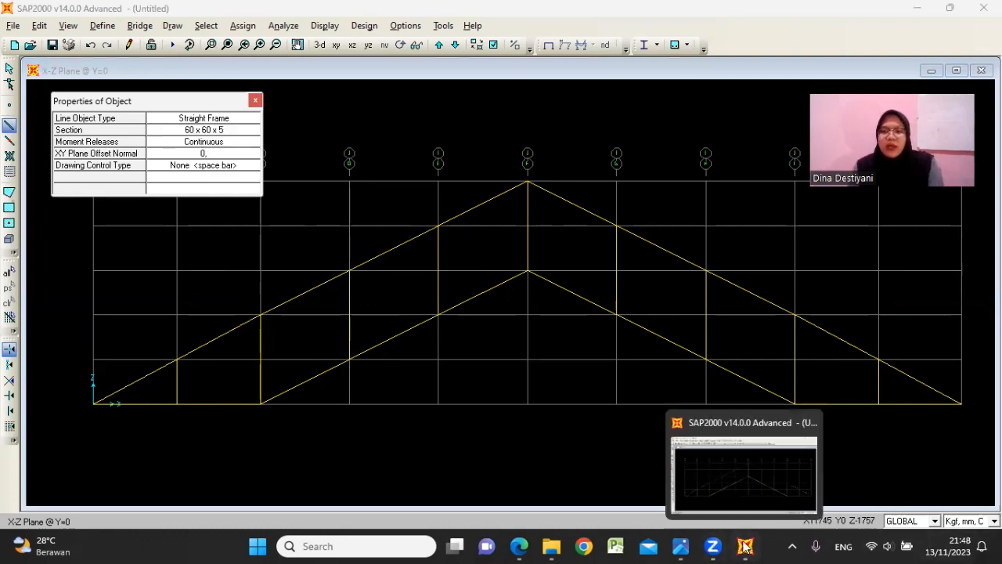
left_click(680, 545)
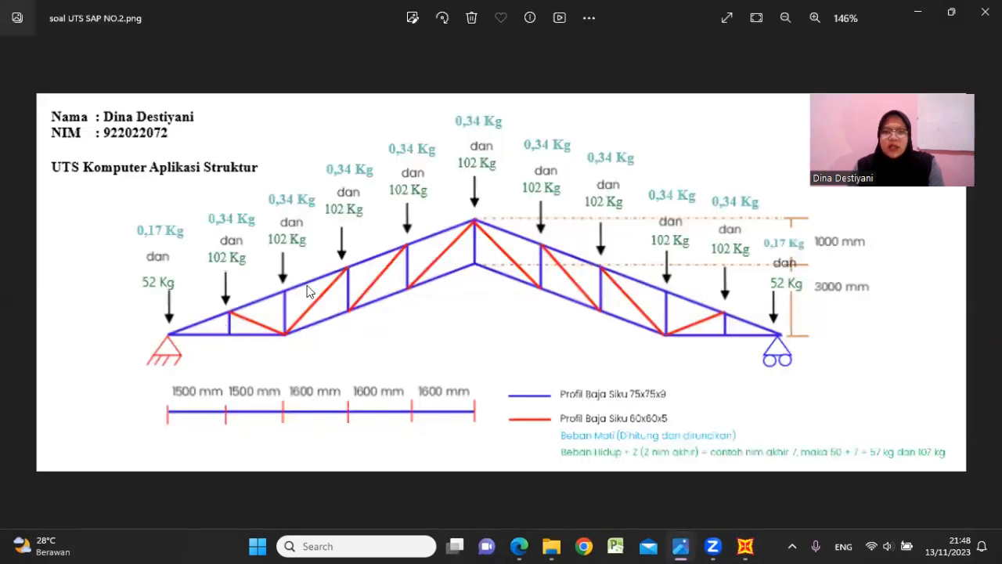
left_click(918, 12)
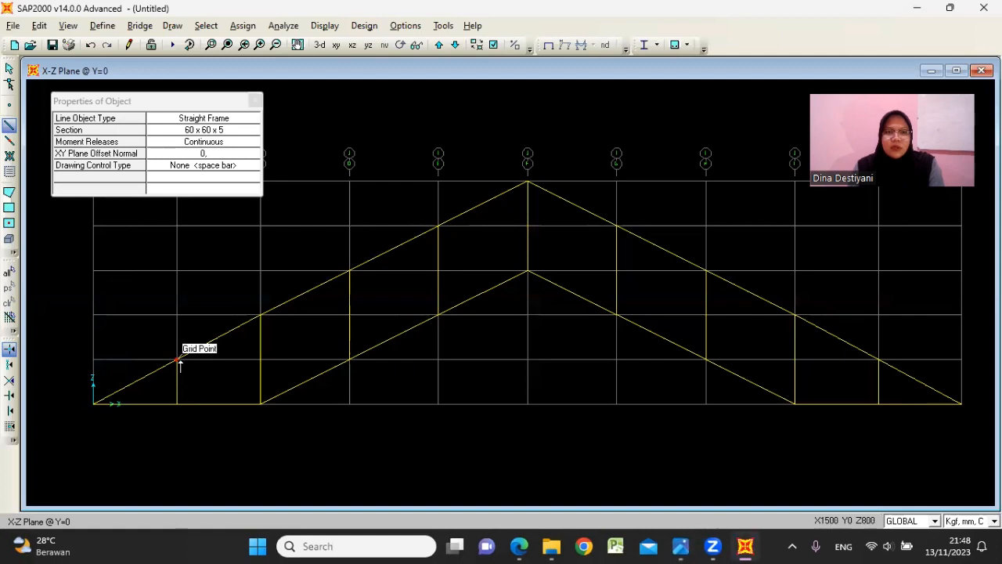
left_click(178, 360)
left_click(259, 403)
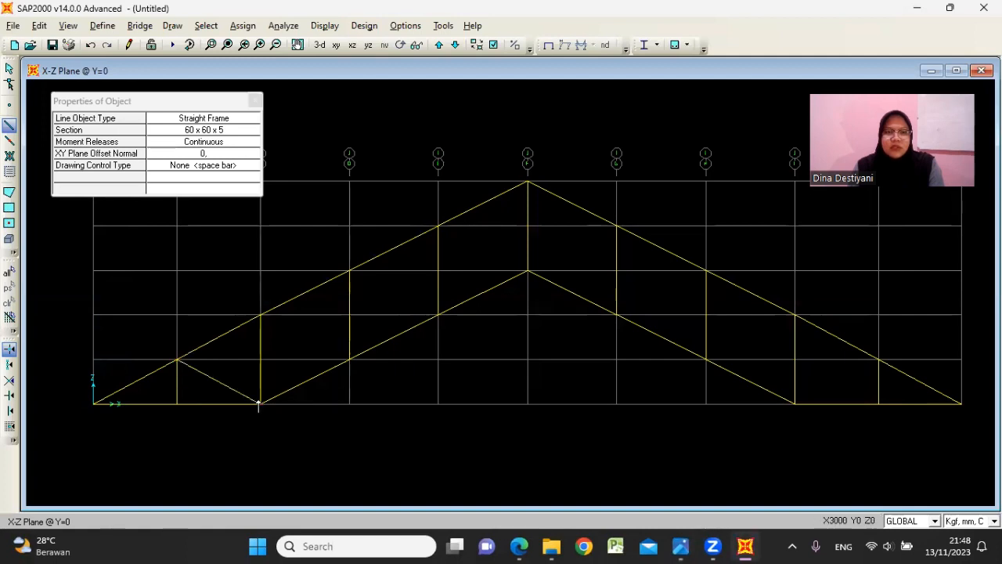
left_click(349, 271)
left_click(349, 359)
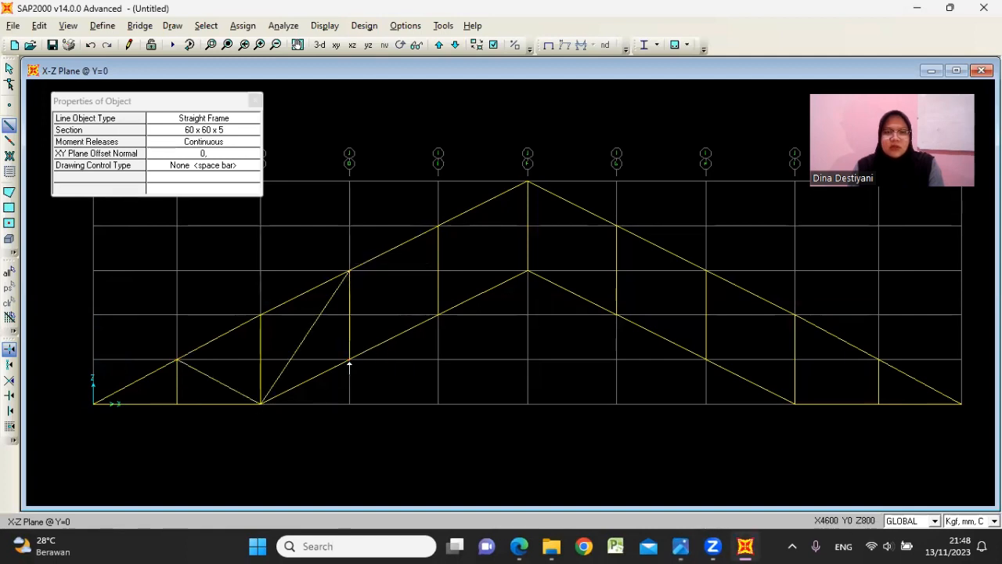
left_click(437, 226)
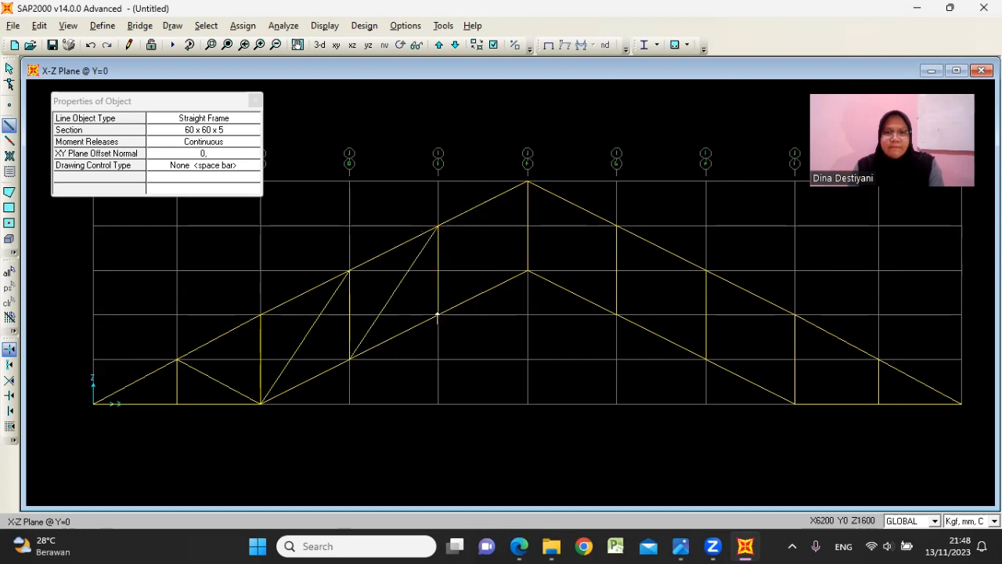
left_click(437, 314)
left_click(527, 182)
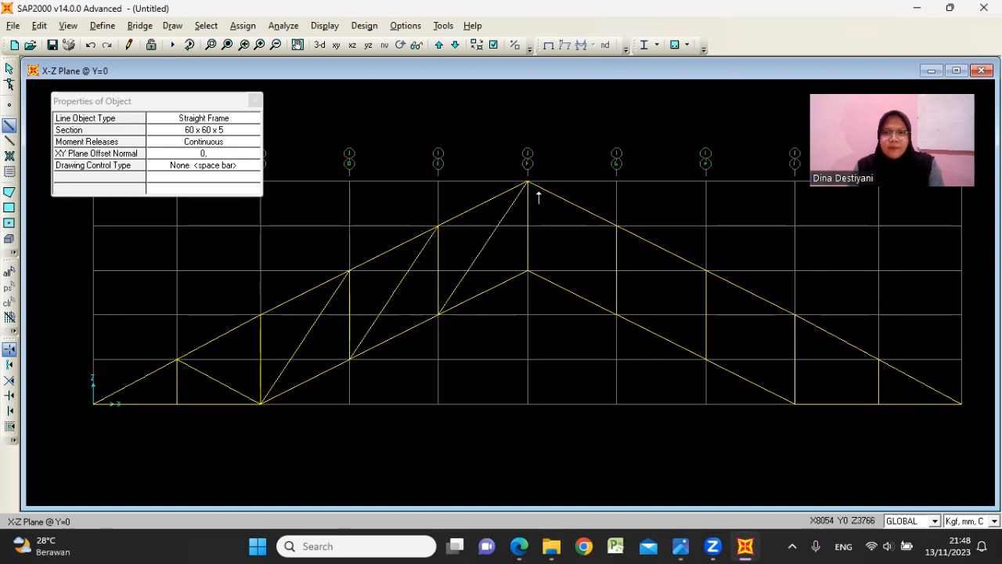
- Draw the right-half 60 x 60 x 5 diagonals from the apex through to X14100 Z800, mirroring the left half
left_click(527, 182)
left_click(617, 314)
left_click(706, 359)
left_click(617, 225)
left_click(706, 270)
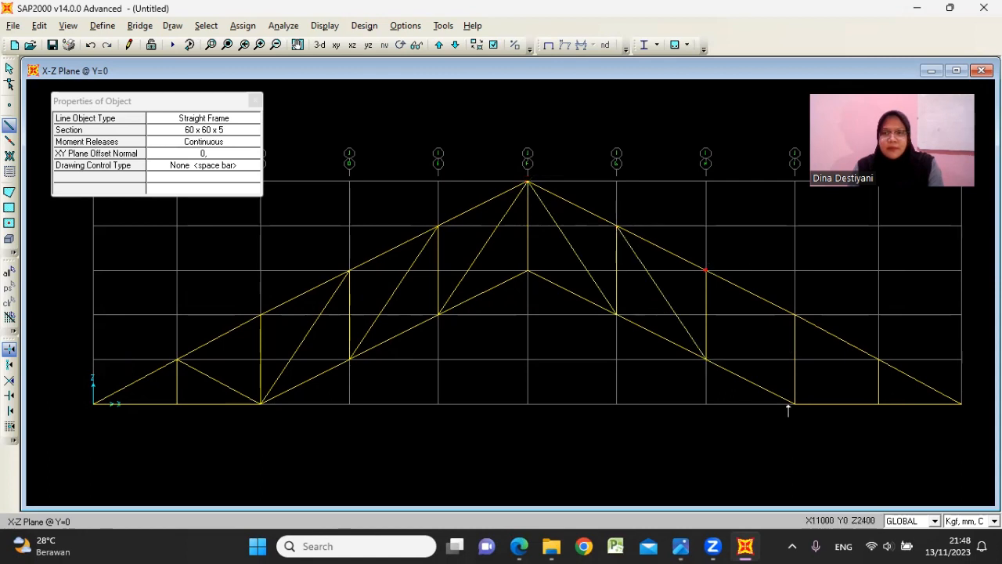
left_click(795, 403)
left_click(878, 359)
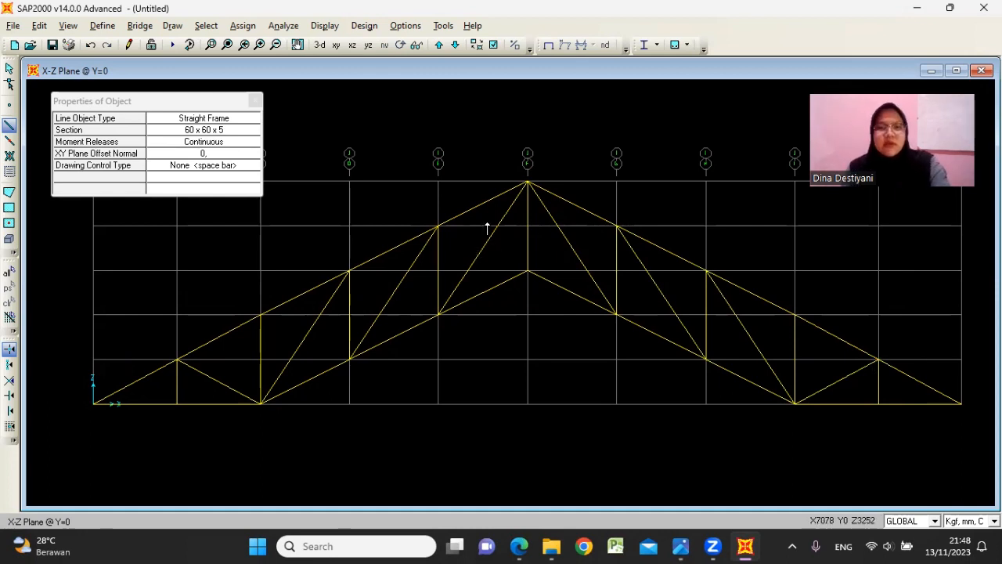
- End frame drawing and hide the grid lines in the X-Z view
left_click(256, 100)
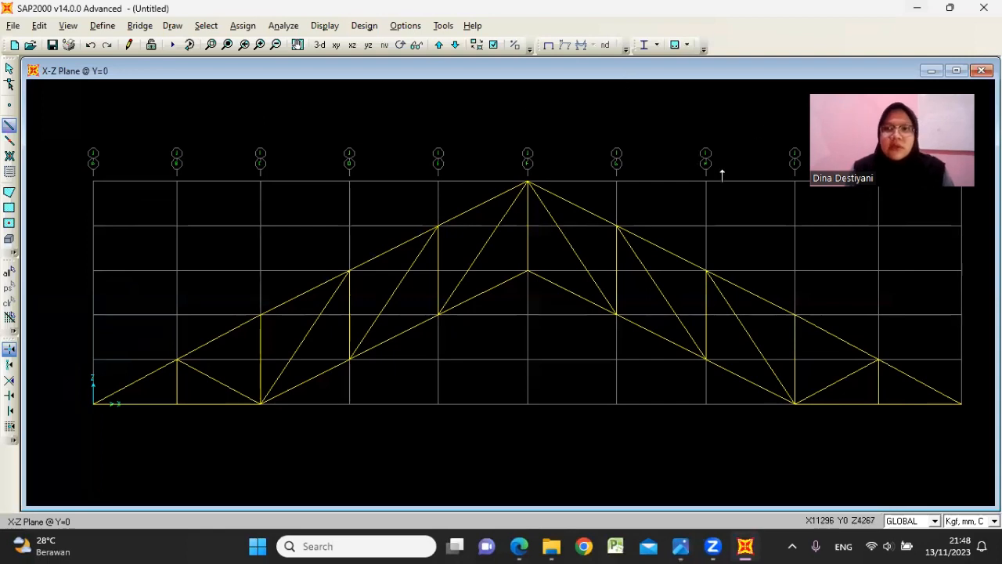
key("Escape")
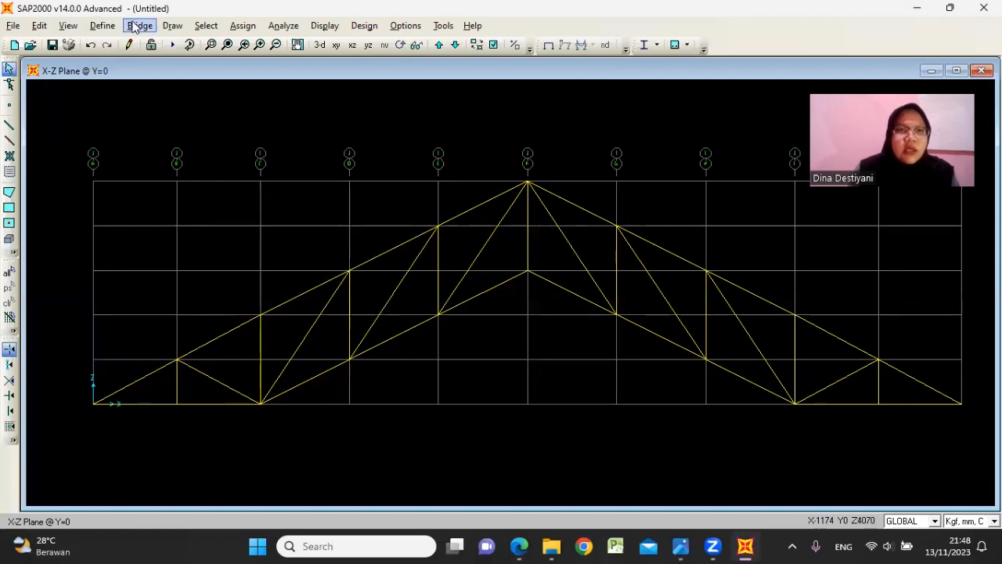
left_click(74, 26)
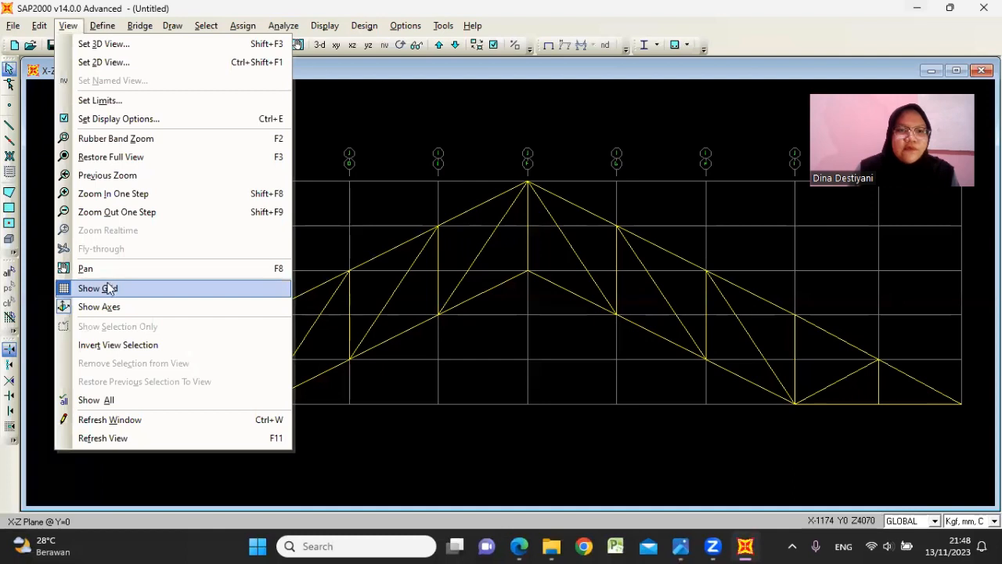
left_click(112, 288)
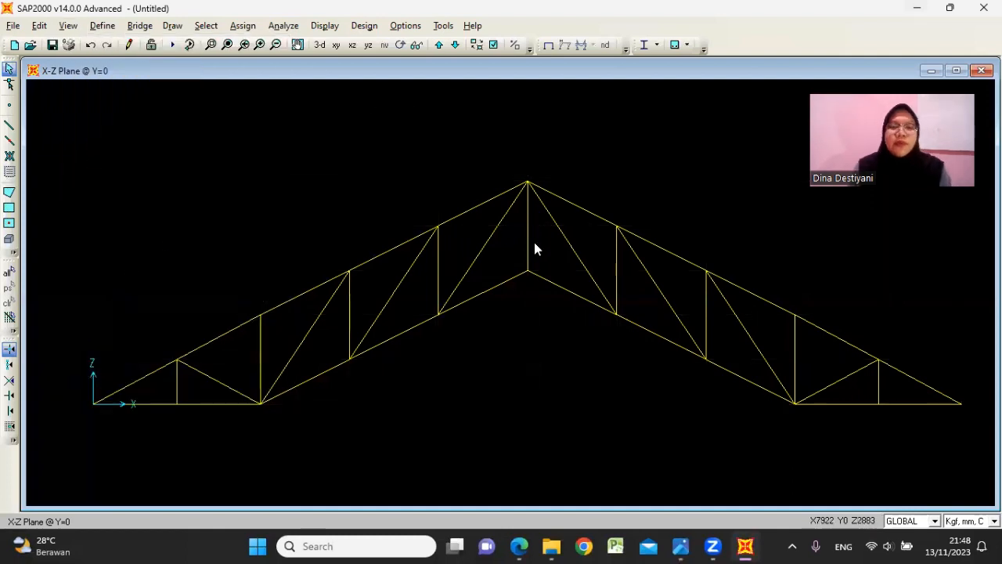
- Check the supports in the truss drawing in Photos, and assign a pinned restraint to the truss's left end joint
left_click(92, 403)
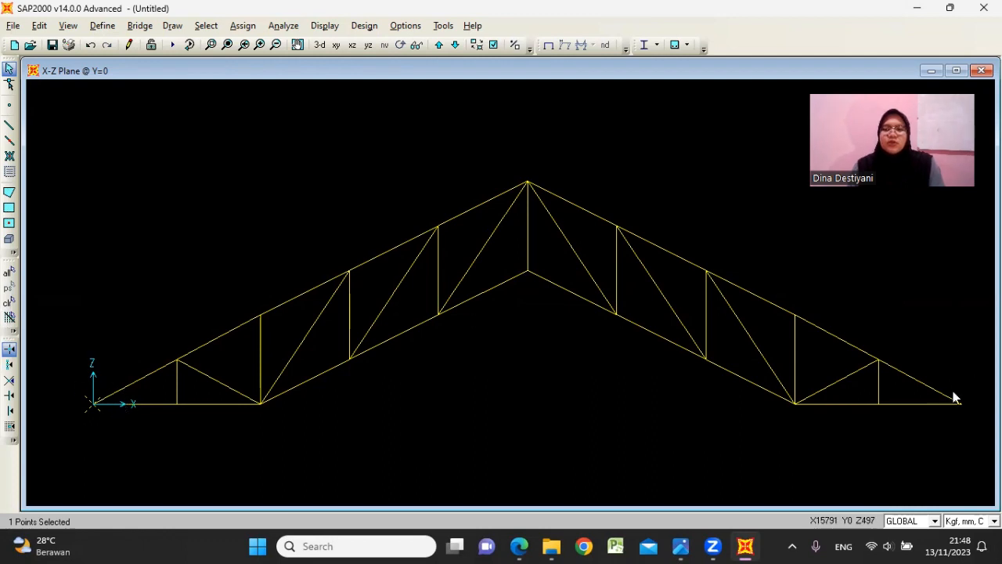
left_click(679, 546)
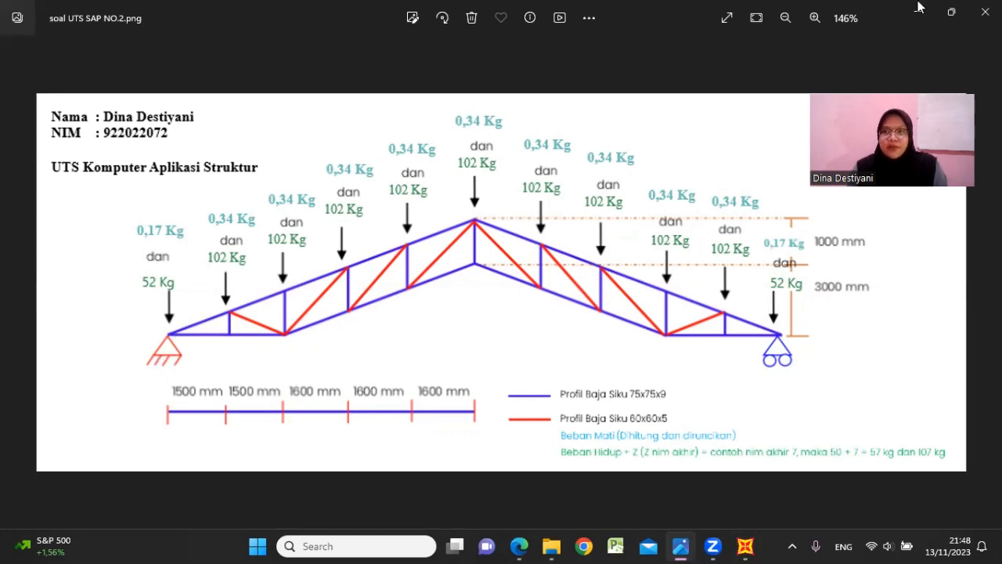
key("alt+Tab")
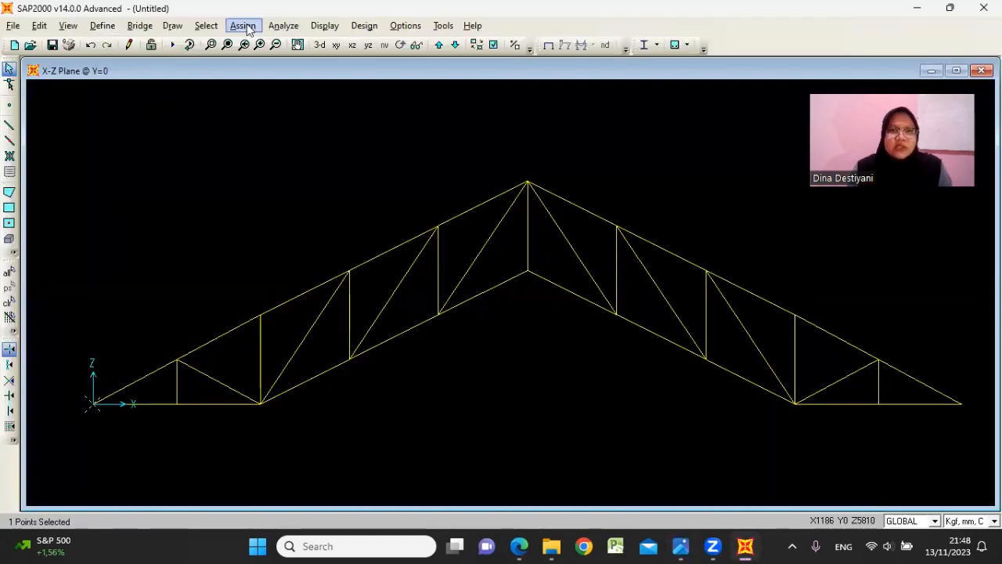
left_click(243, 25)
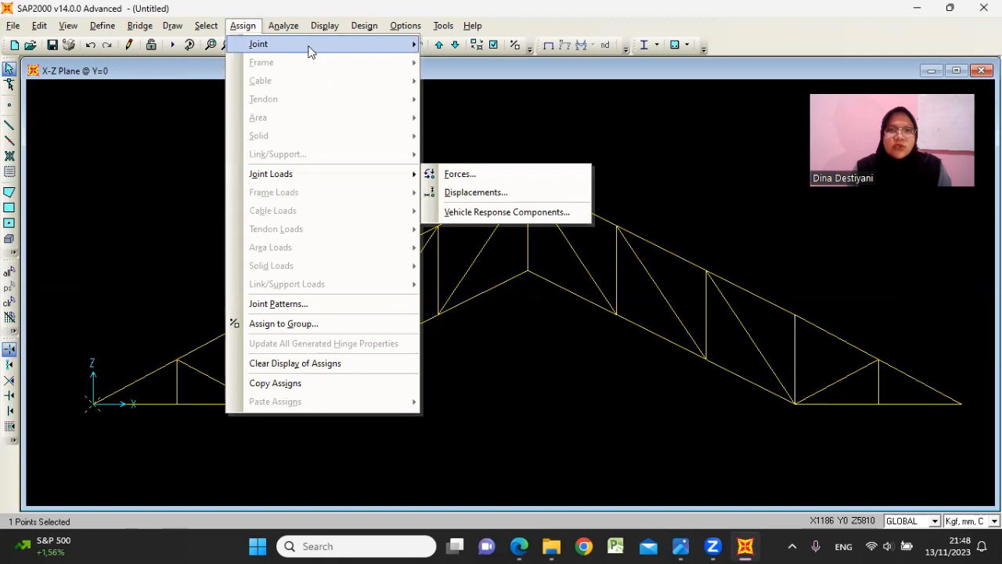
mouse_move(383, 48)
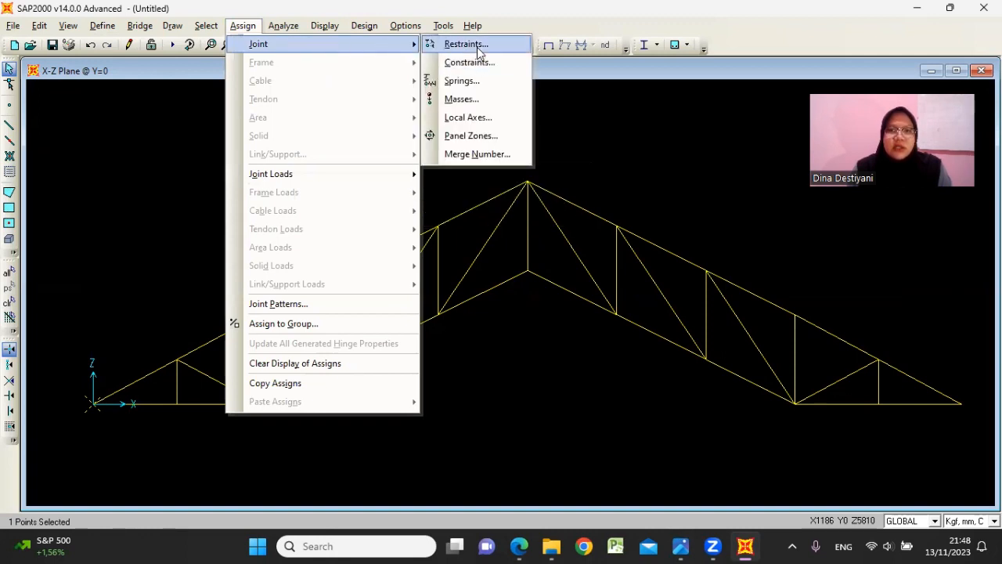
left_click(479, 47)
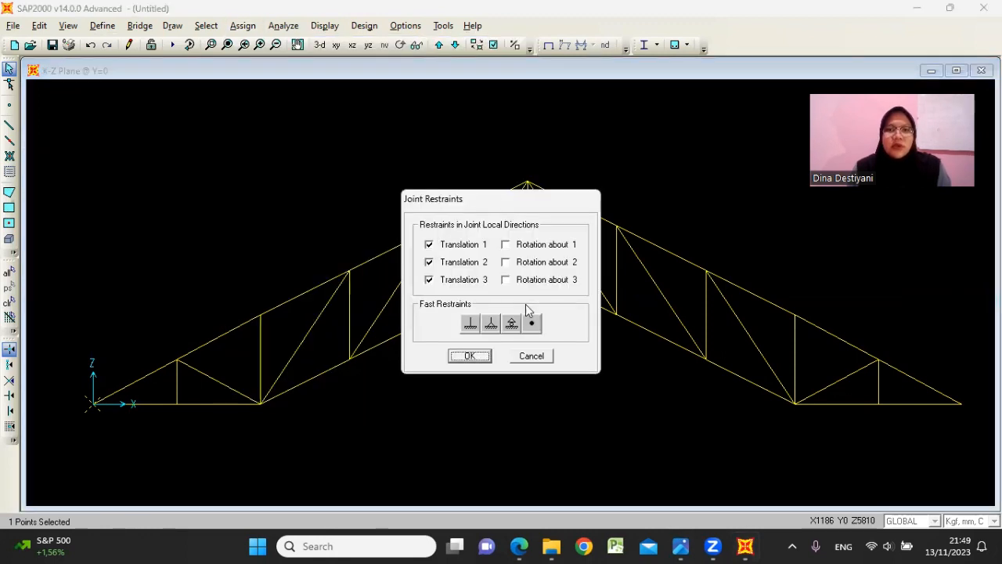
left_click(491, 324)
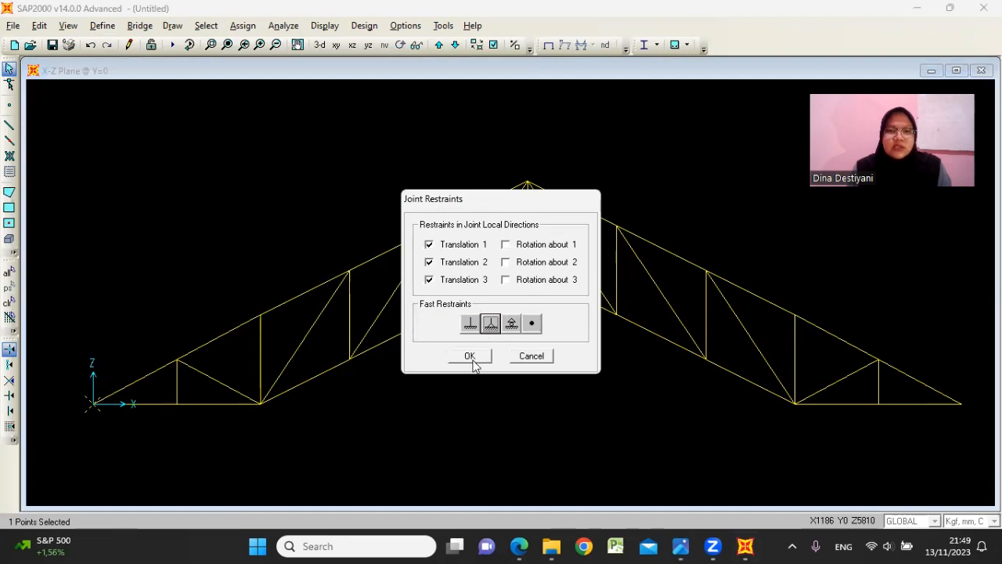
left_click(471, 356)
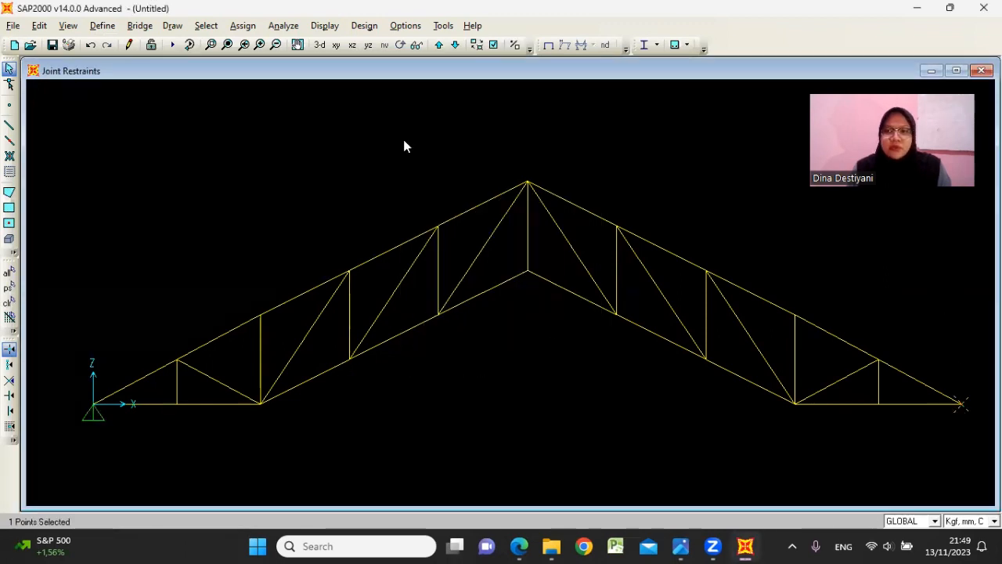
- Assign a roller restraint to the truss's right end joint
left_click(242, 25)
mouse_move(399, 47)
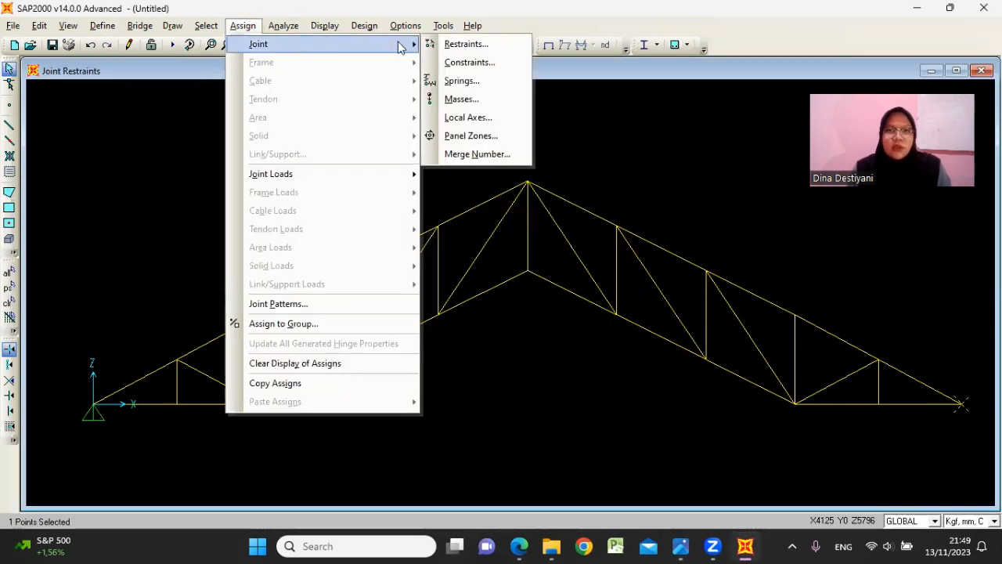
left_click(466, 44)
left_click(511, 323)
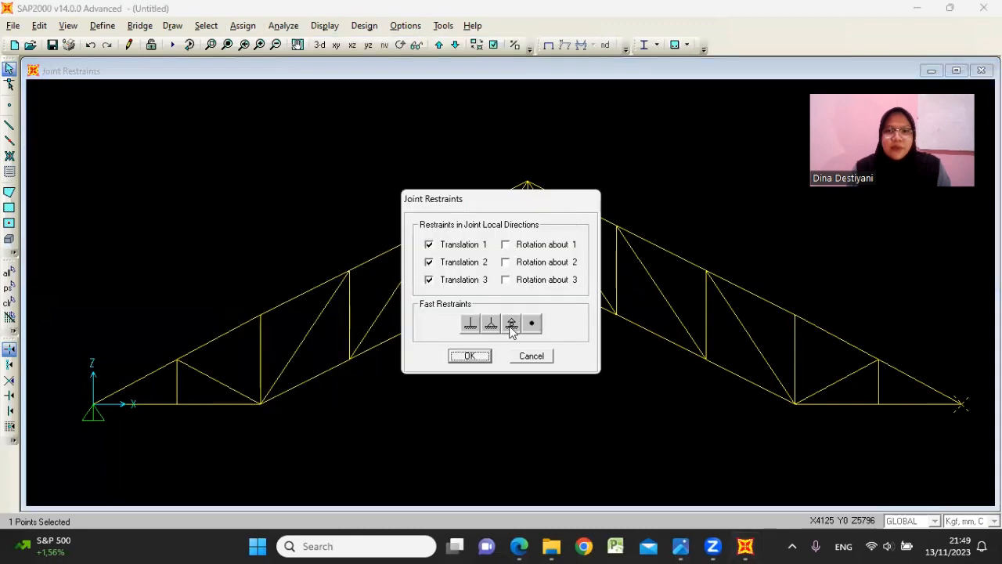
left_click(471, 356)
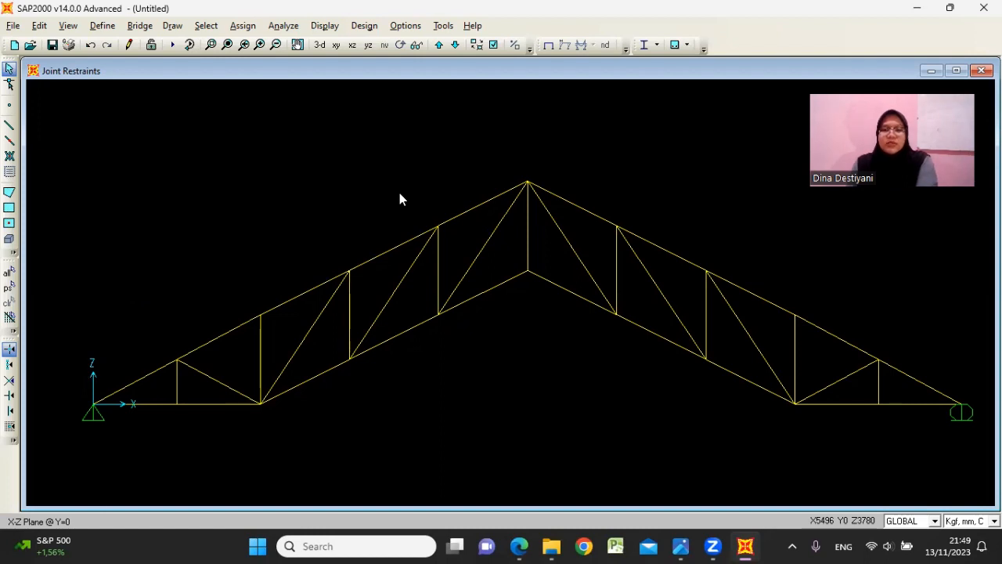
- Review the loads in the truss drawing in Photos, and rename the DEAD load pattern as MATI
left_click(102, 25)
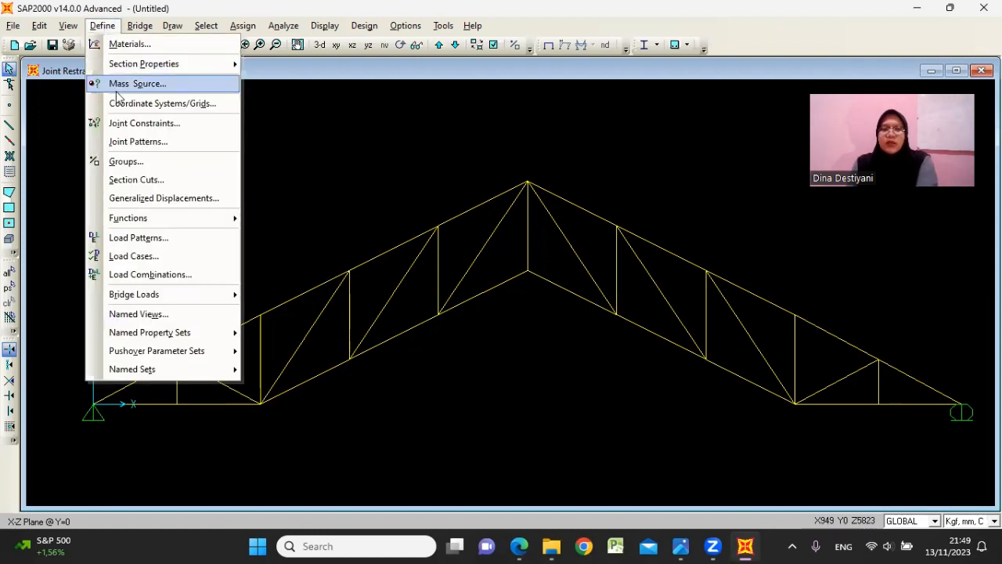
left_click(155, 239)
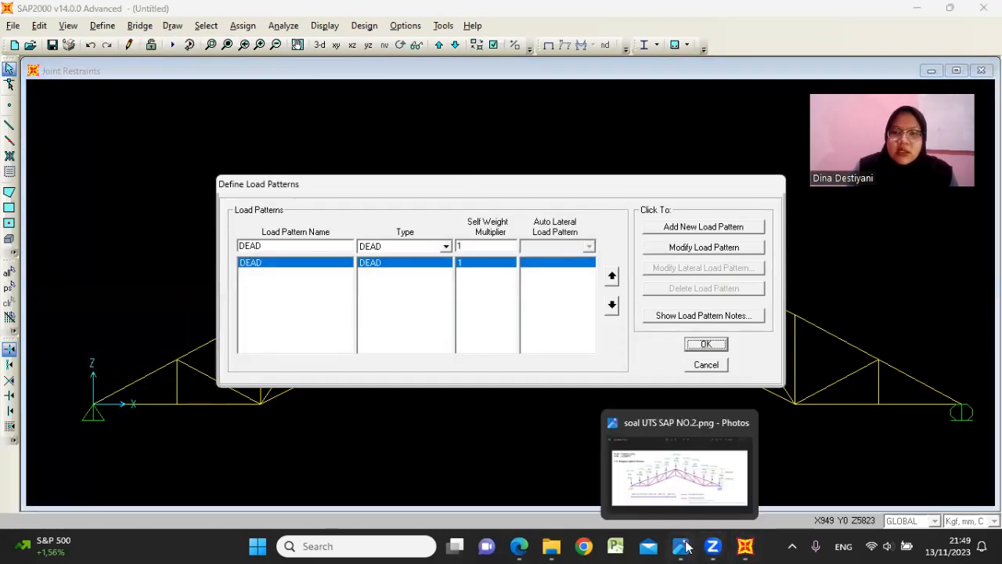
left_click(680, 546)
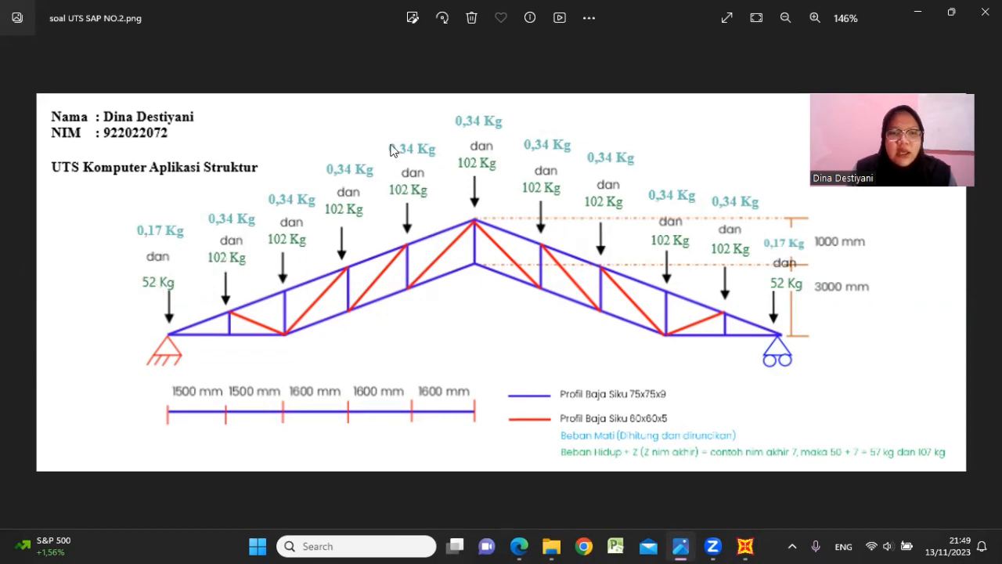
left_click(917, 12)
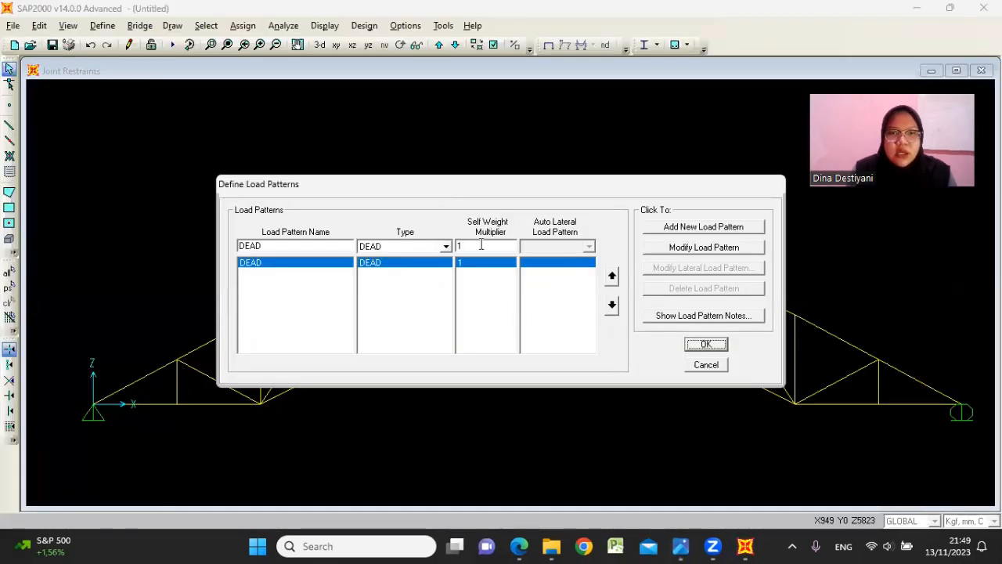
double_click(269, 246)
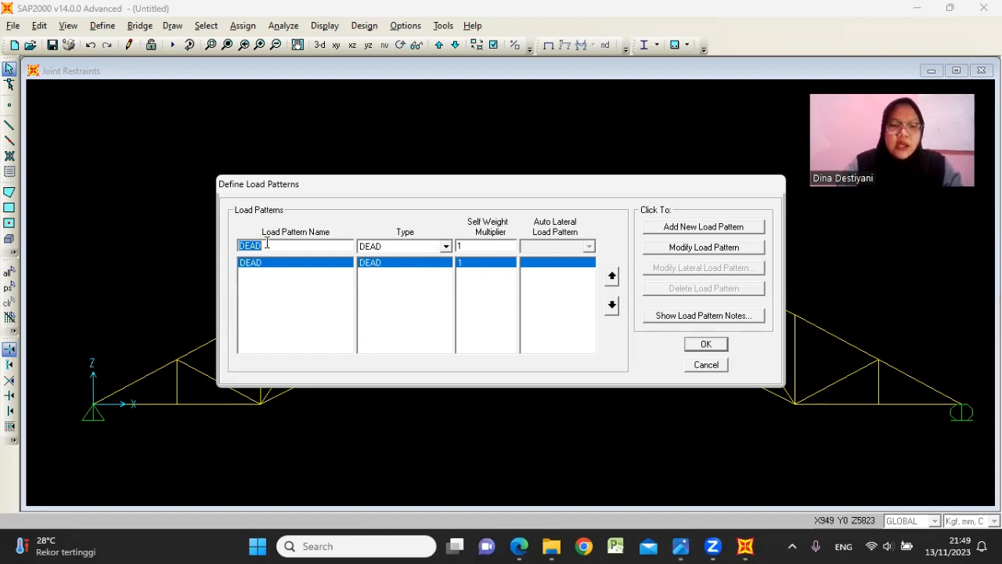
type("MATI")
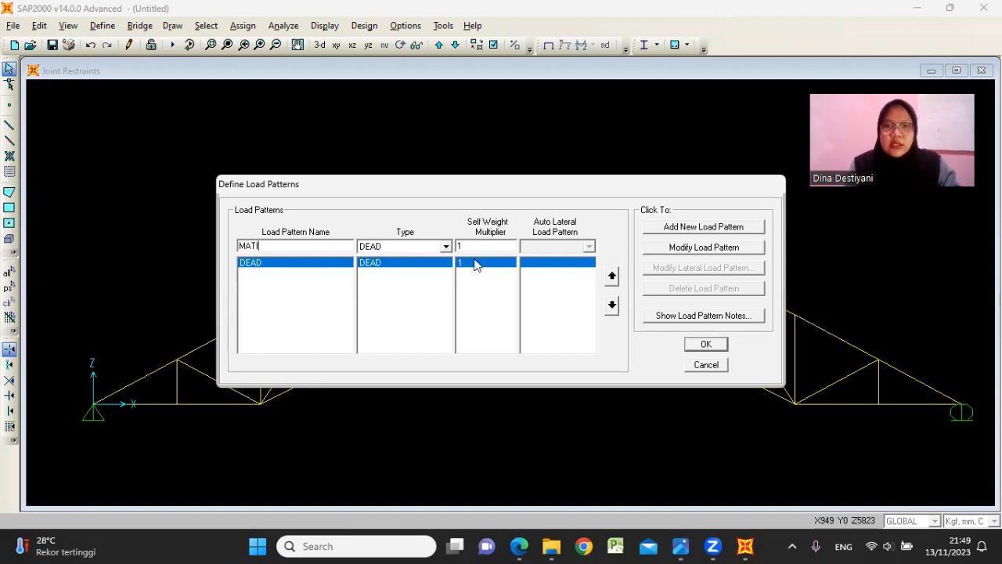
left_click(729, 249)
- Add a load pattern named HIDUP of type LIVE with a self-weight multiplier of 0
double_click(293, 246)
type("HIDUP")
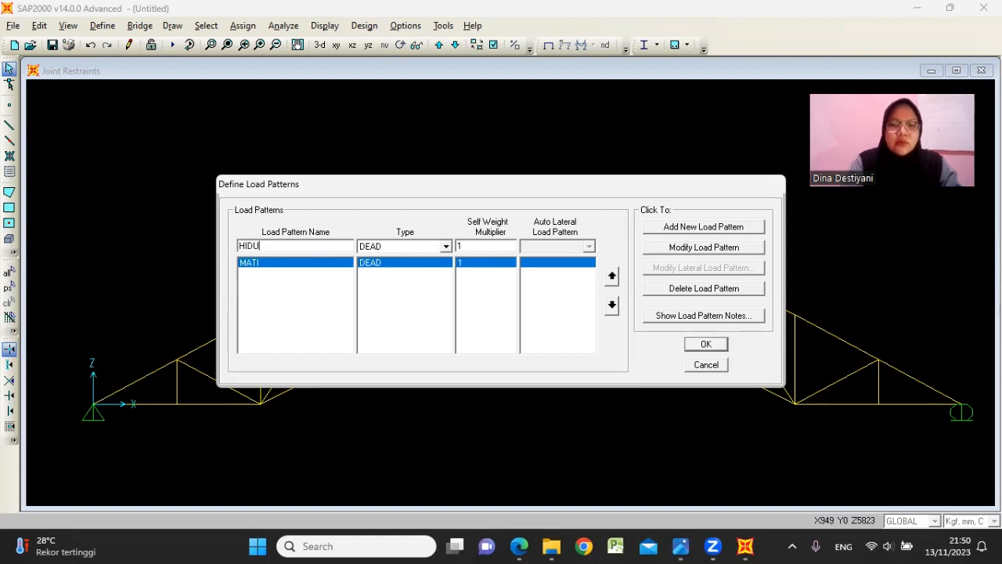
left_click(445, 245)
left_click(383, 270)
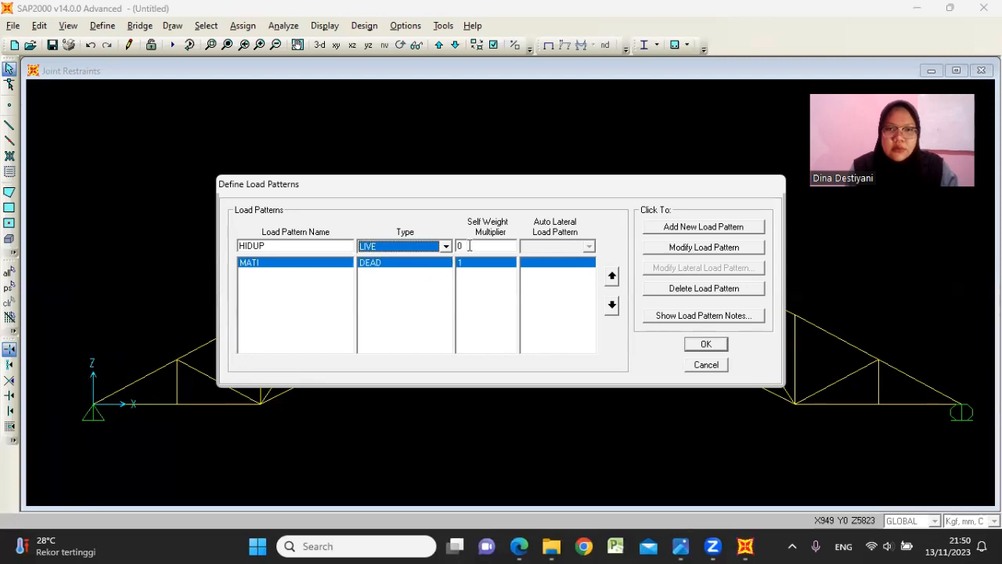
left_click(712, 227)
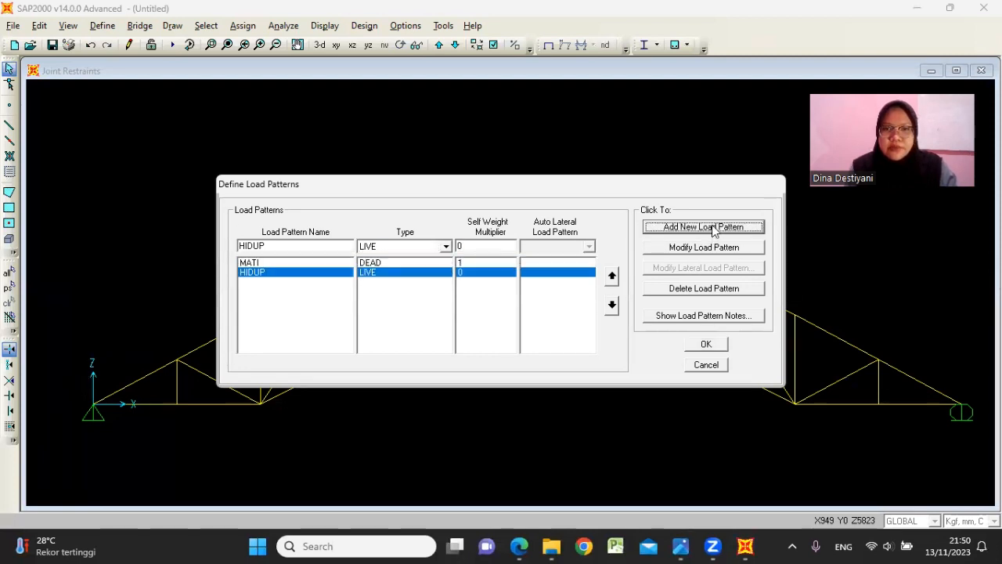
- Accept the load patterns, and add a MATI joint force of -0.17 kgf in global Z to both support joints' existing loads
left_click(709, 344)
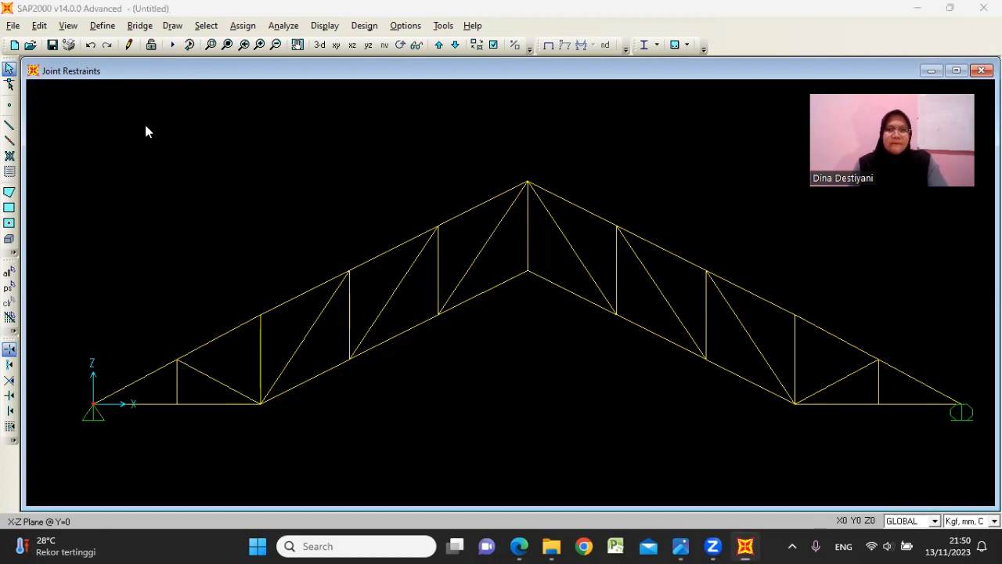
left_click(94, 403)
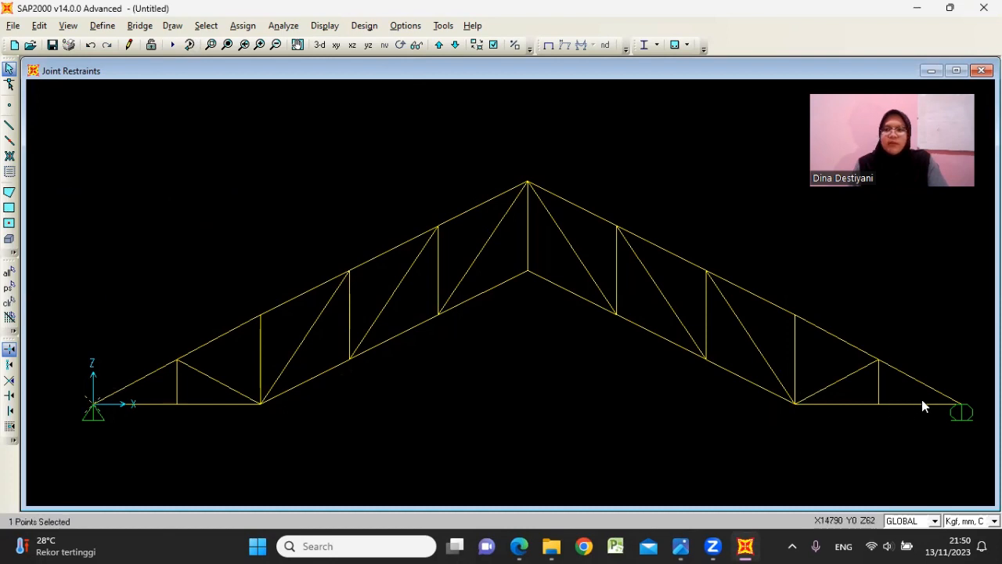
left_click(962, 404)
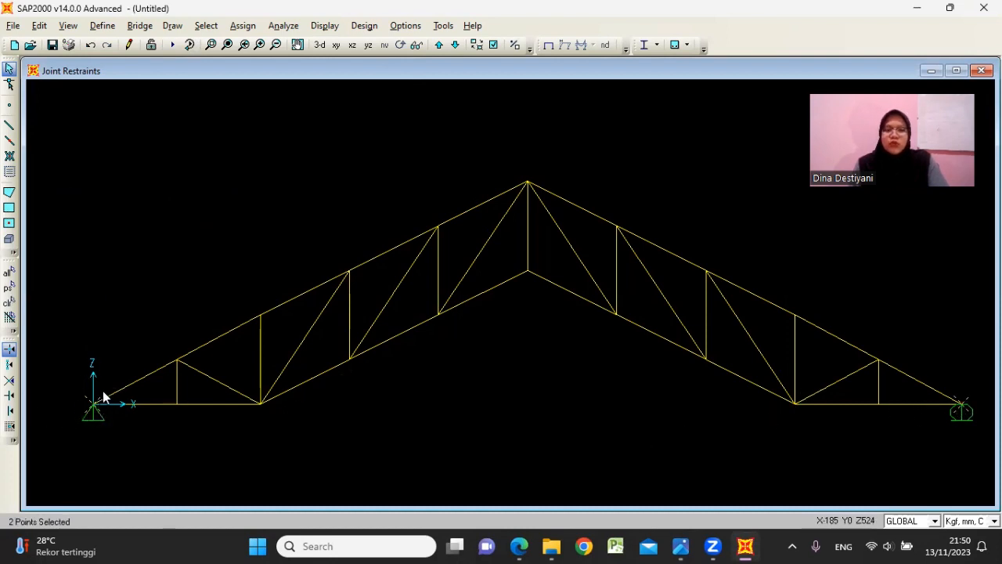
left_click(242, 25)
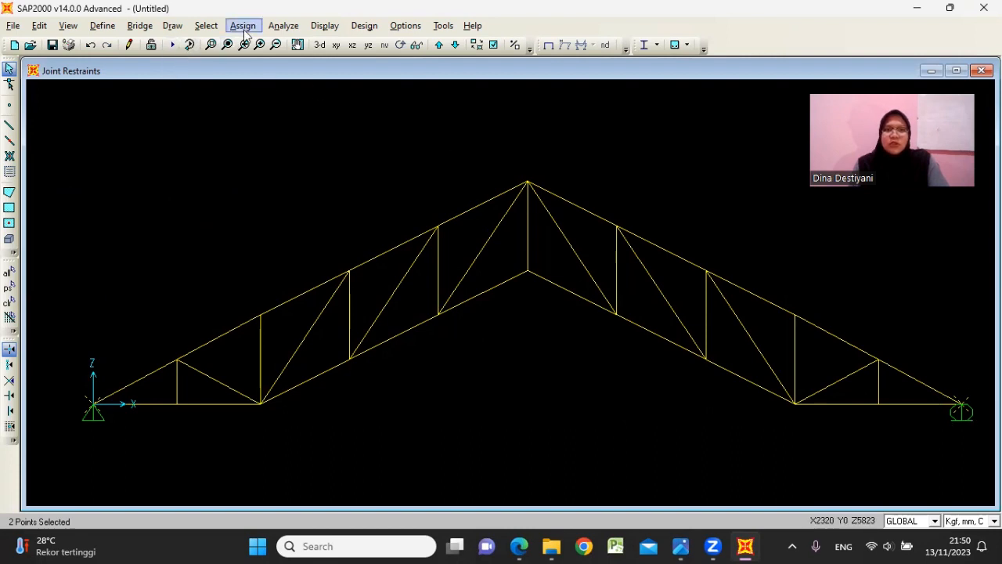
mouse_move(289, 177)
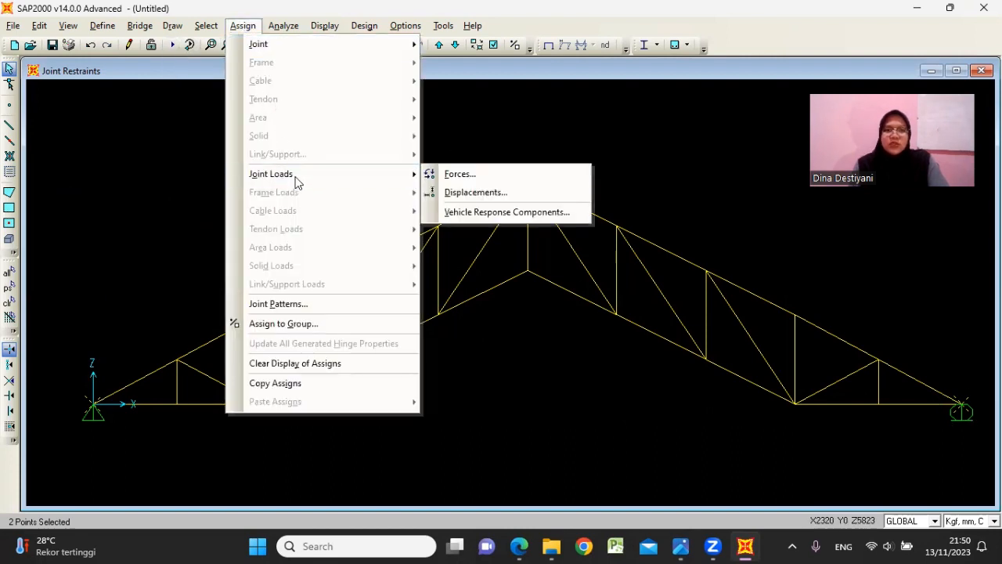
left_click(459, 174)
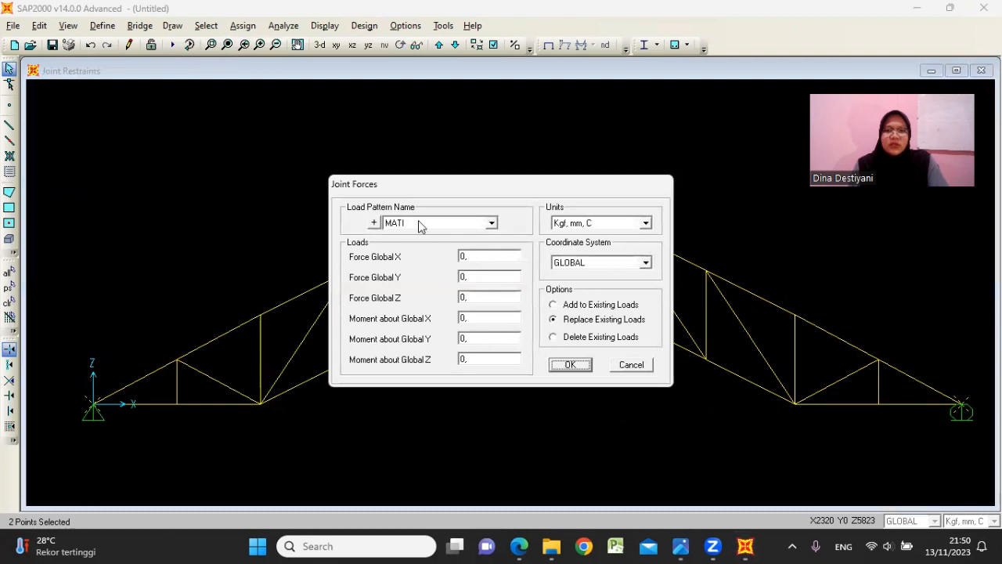
left_click(561, 305)
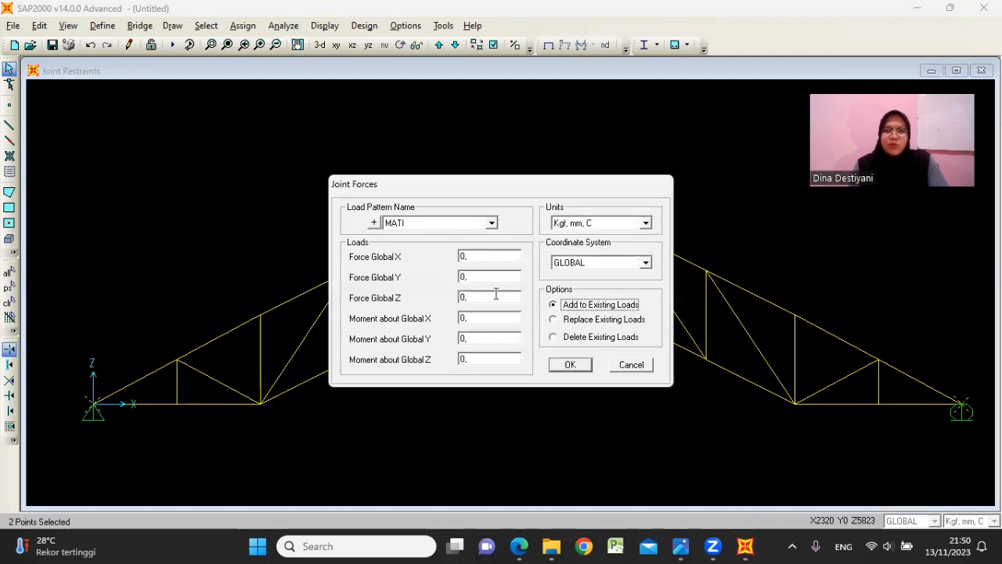
double_click(490, 297)
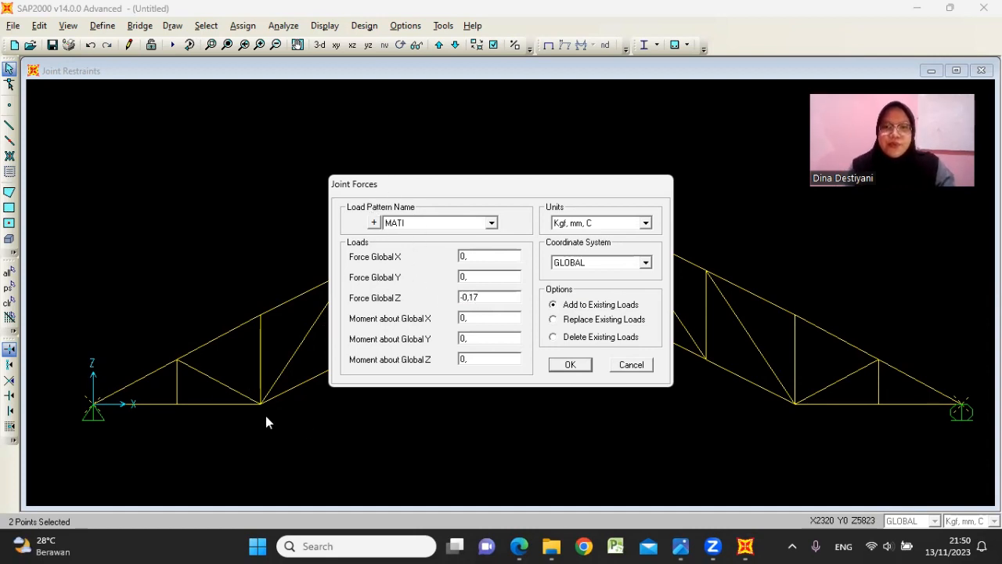
left_click(571, 367)
- Check the end loads in the Photos drawing, and add a HIDUP joint force of -52 kgf in global Z to both support joints
left_click(93, 403)
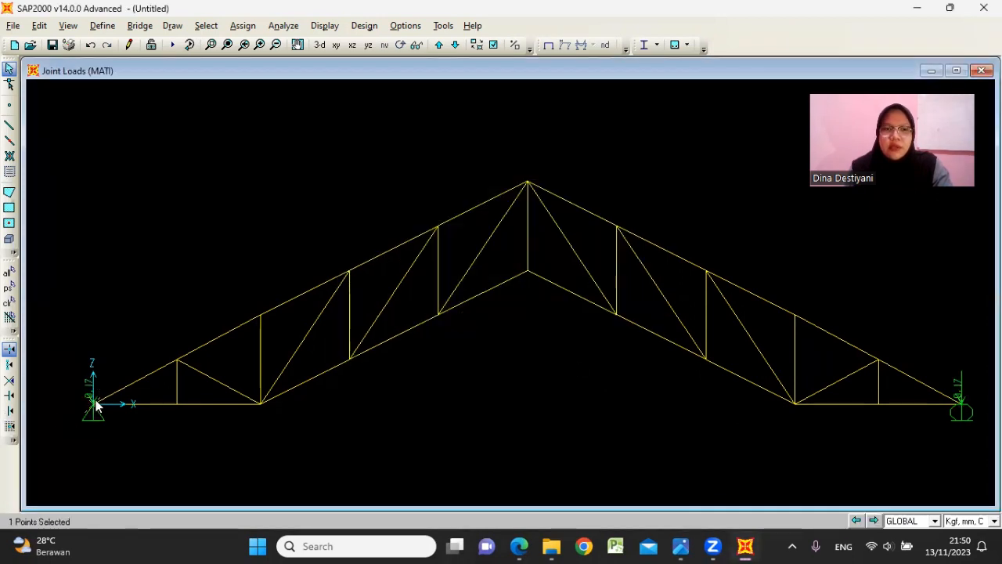
left_click(960, 401)
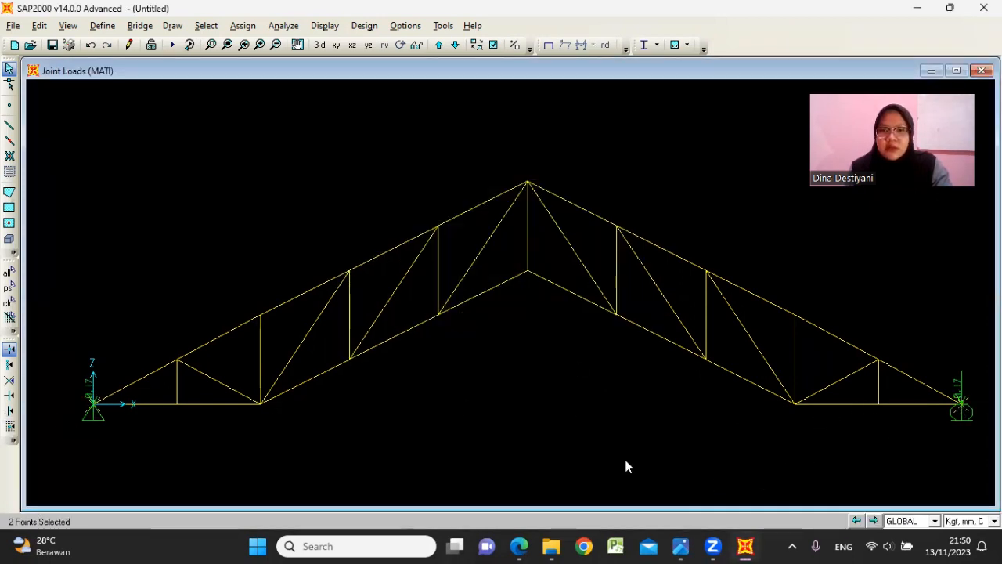
left_click(242, 26)
mouse_move(363, 173)
left_click(433, 174)
left_click(680, 546)
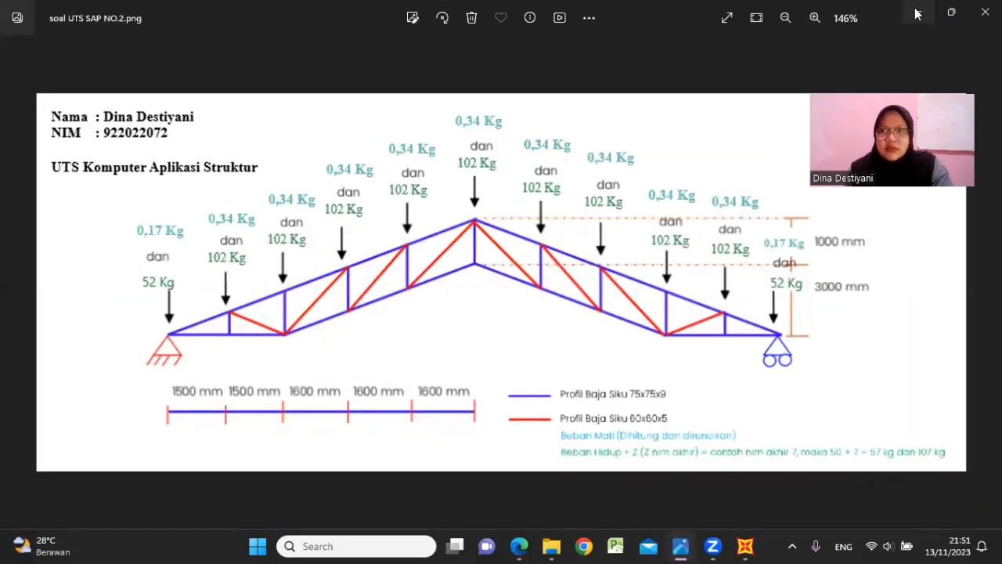
left_click(917, 14)
left_click(491, 223)
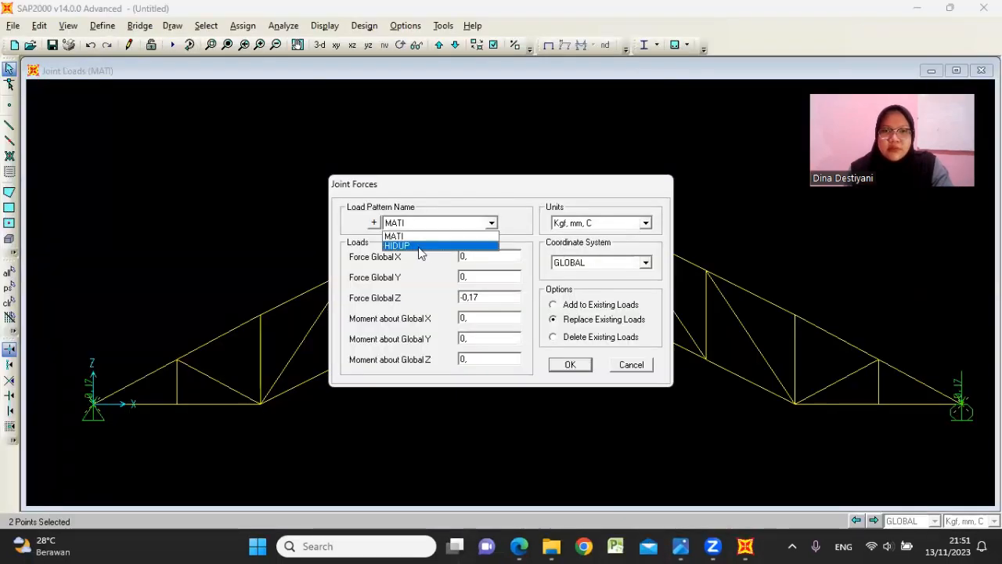
left_click(419, 247)
left_click(580, 307)
double_click(504, 297)
type("-53")
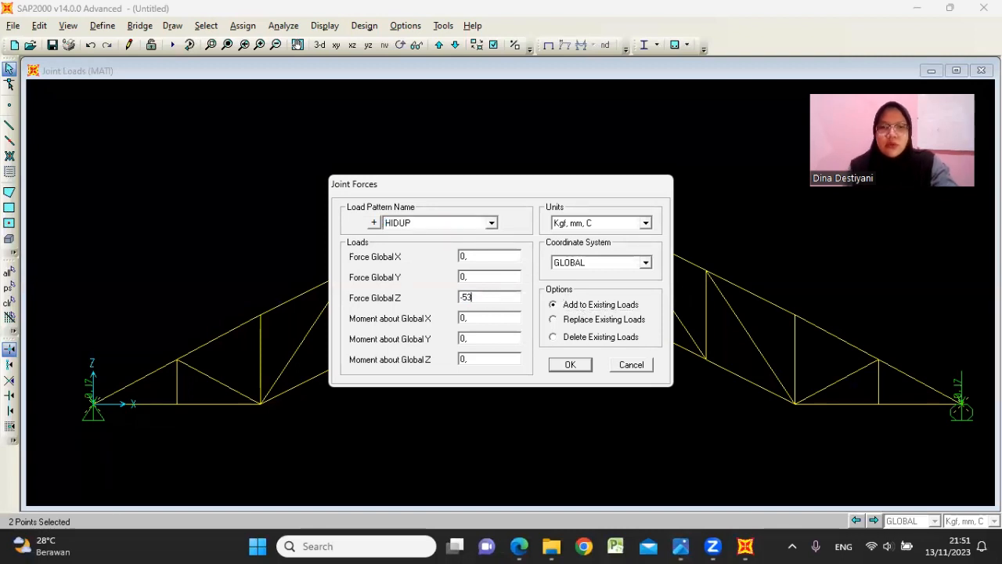
left_click(577, 366)
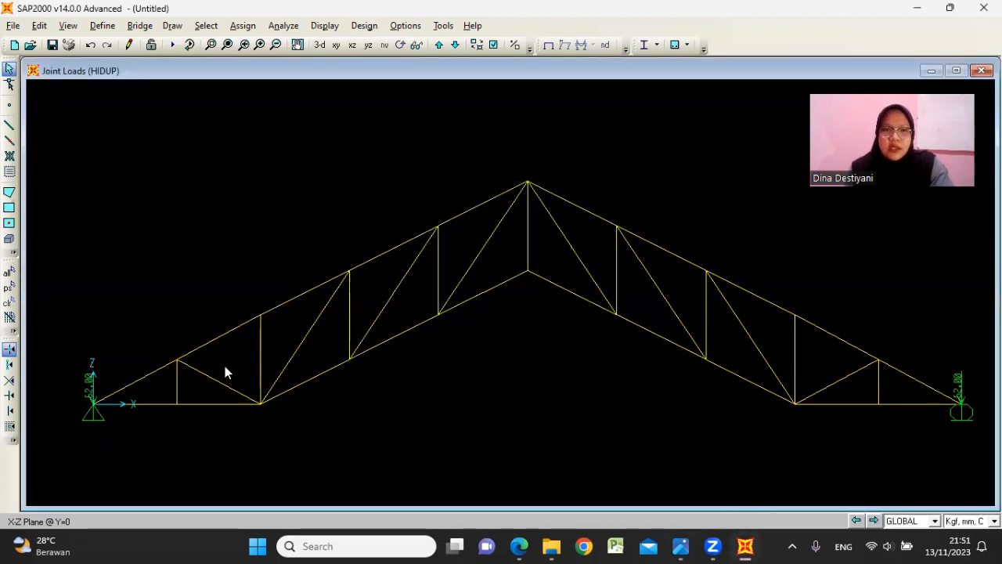
- Add a HIDUP joint force of -102 kgf in global Z to the nine top-chord joints between the supports, checking the Photos drawing
left_click(173, 363)
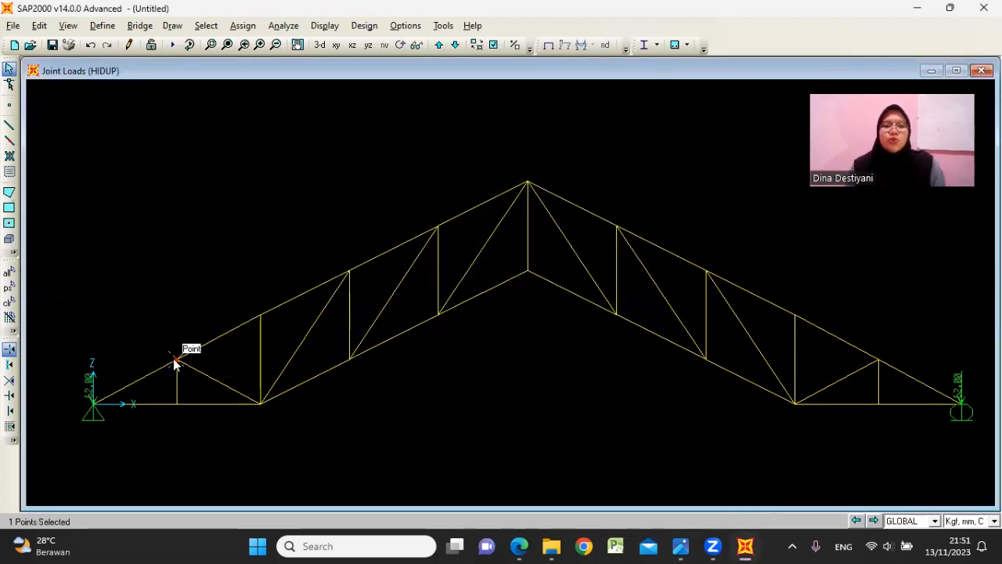
left_click(259, 316)
left_click(349, 273)
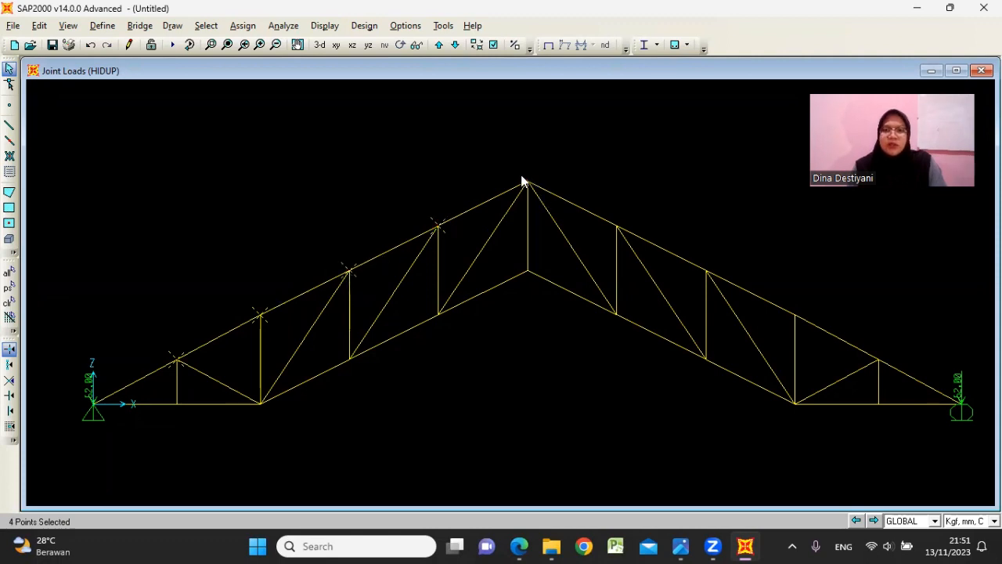
left_click(617, 227)
left_click(706, 271)
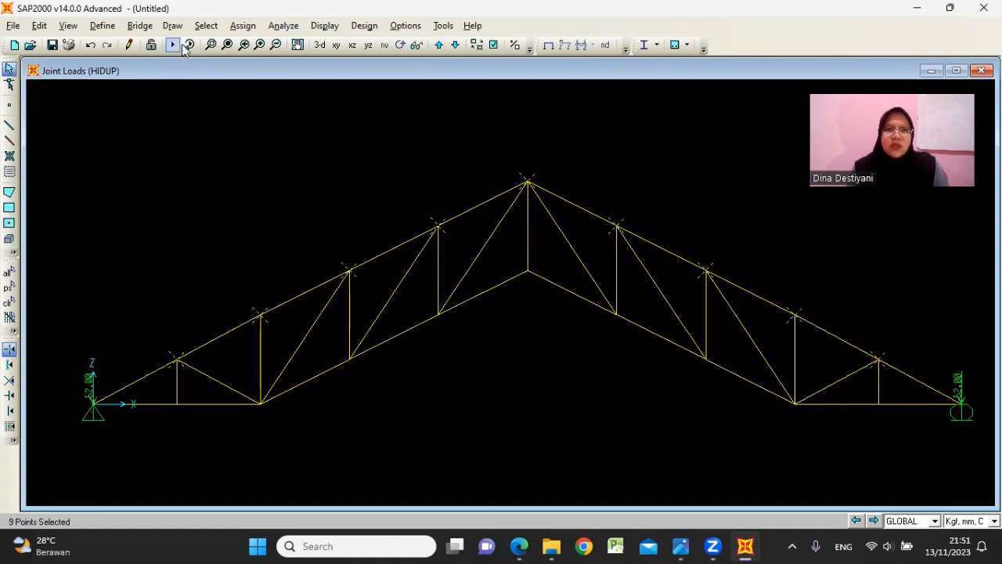
left_click(242, 25)
mouse_move(290, 174)
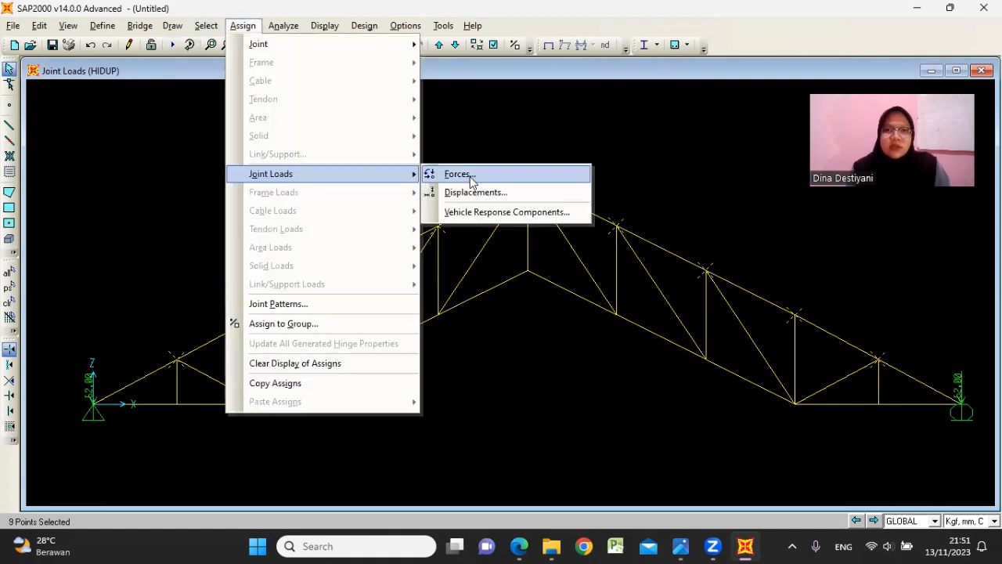
left_click(472, 174)
left_click(587, 304)
double_click(489, 297)
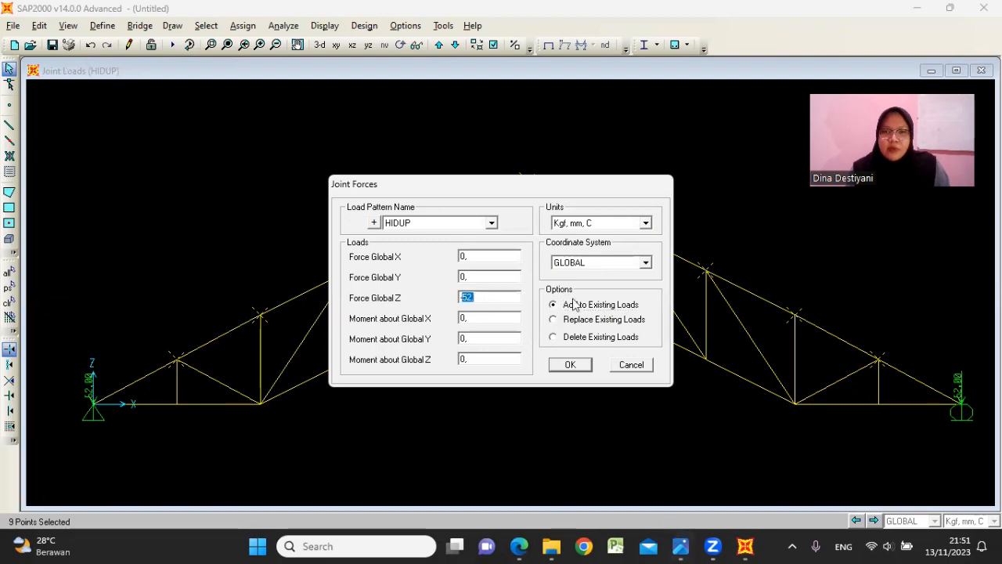
left_click(680, 545)
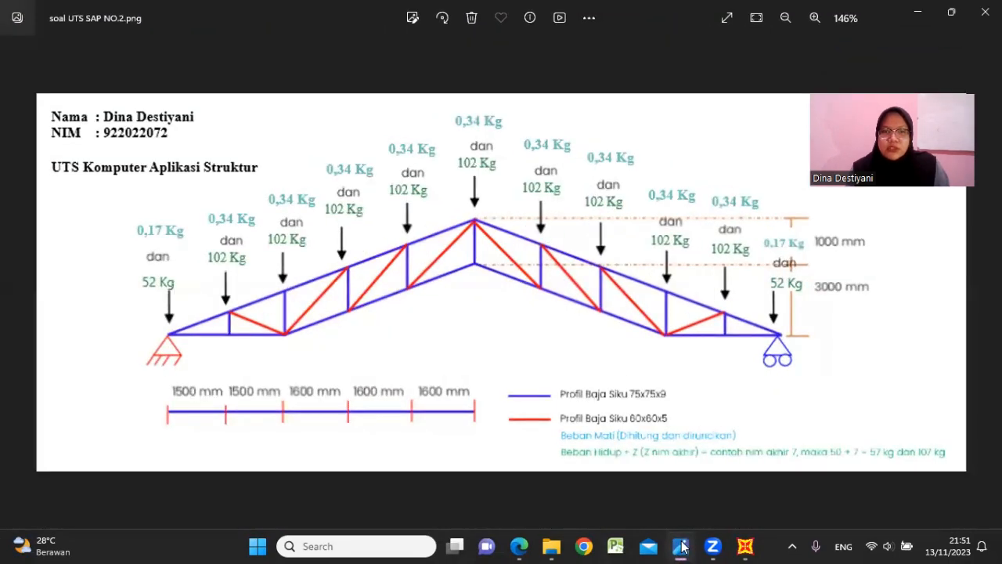
left_click(681, 546)
type("-102")
left_click(573, 366)
- Add a MATI joint force of -0.34 kgf in global Z to the nine top-chord joints between the supports, checking the Photos drawing
left_click(186, 357)
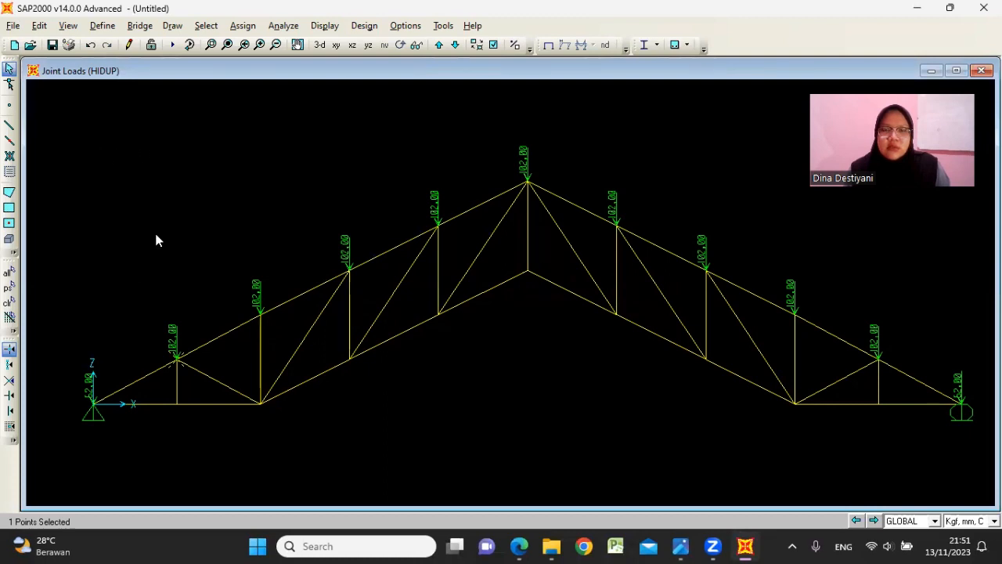
left_click(263, 312)
left_click(349, 271)
left_click(437, 226)
left_click(525, 183)
left_click(616, 226)
left_click(705, 271)
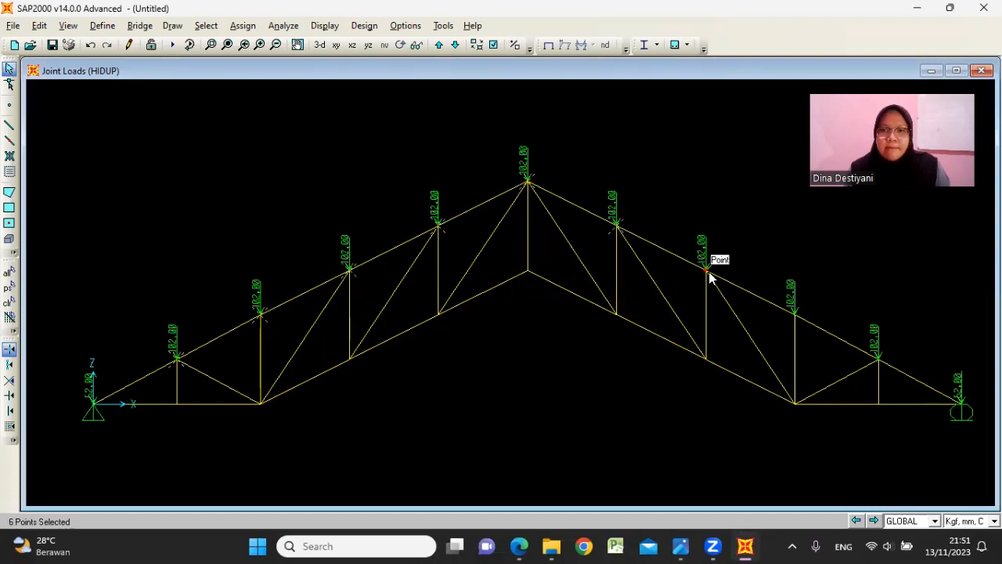
left_click(795, 314)
left_click(878, 359)
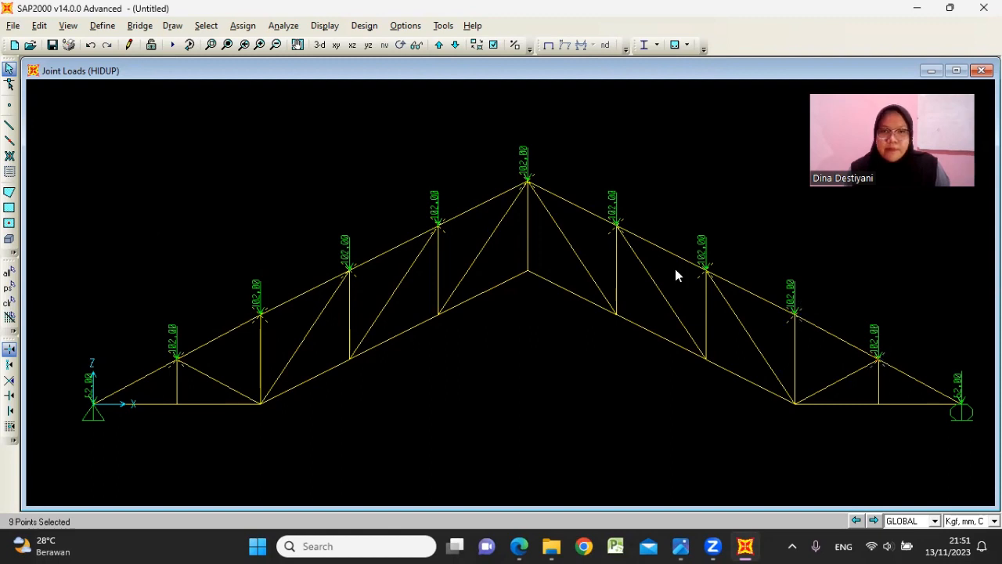
left_click(243, 25)
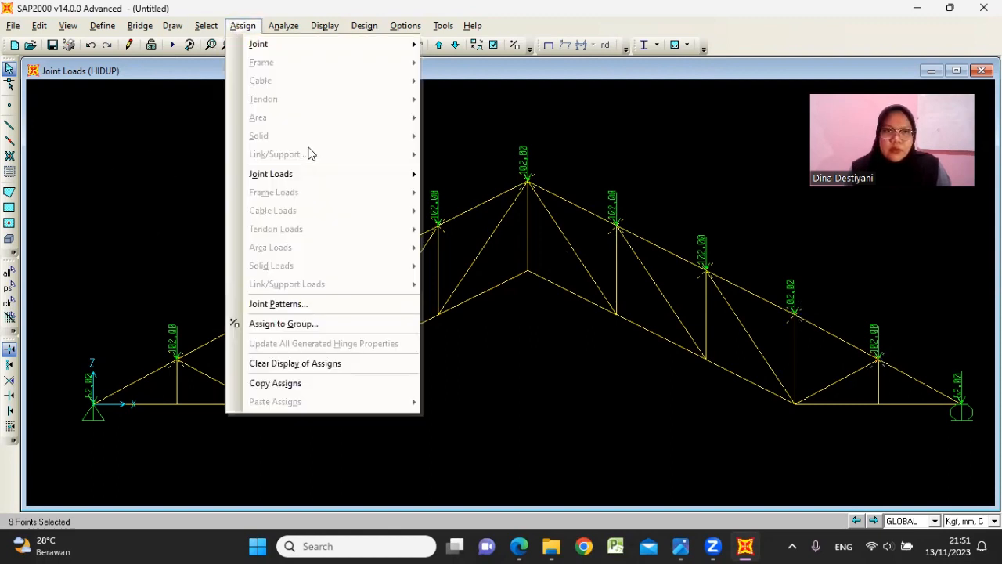
mouse_move(334, 174)
left_click(466, 180)
double_click(496, 296)
type("-0")
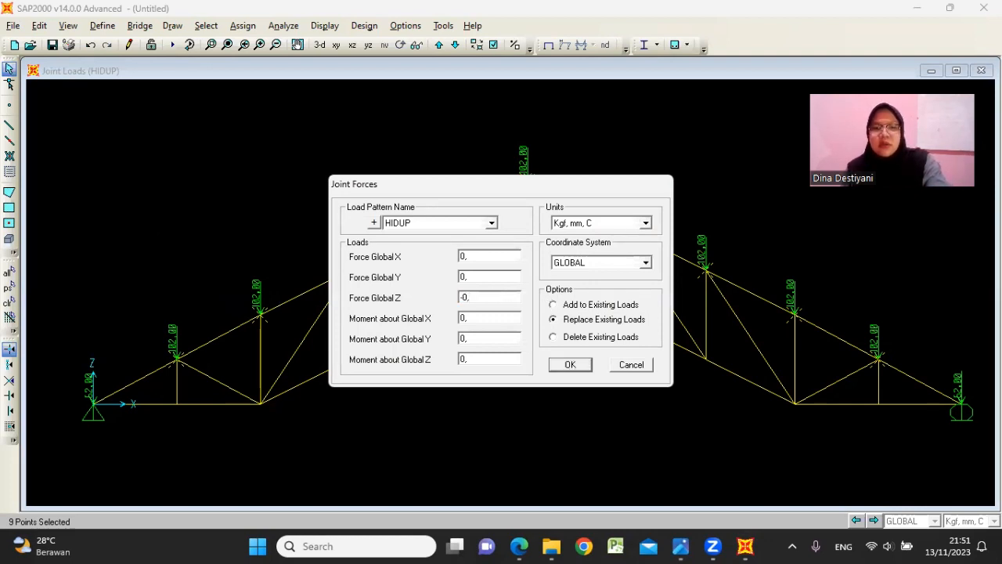
type(",34")
left_click(491, 223)
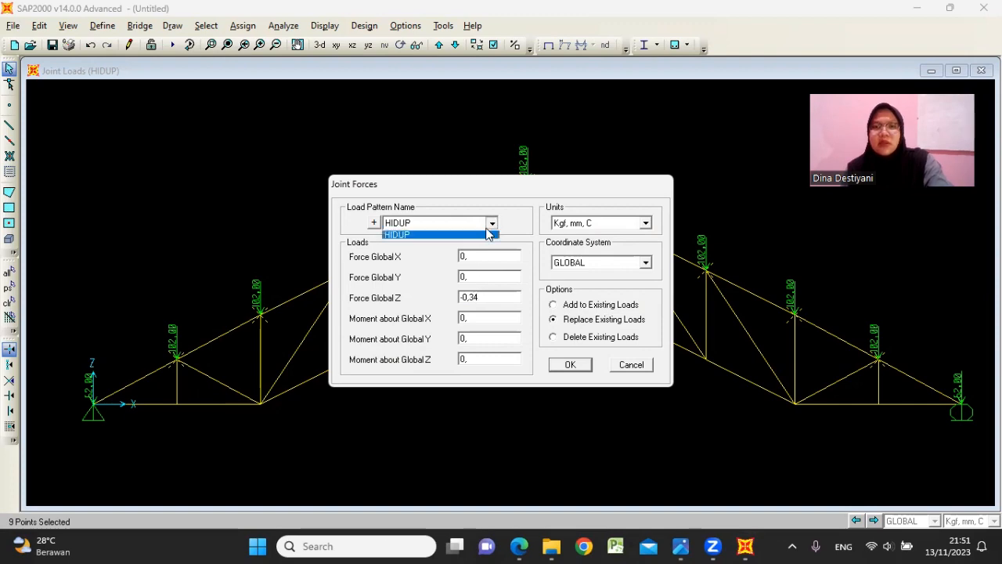
left_click(413, 243)
left_click(570, 305)
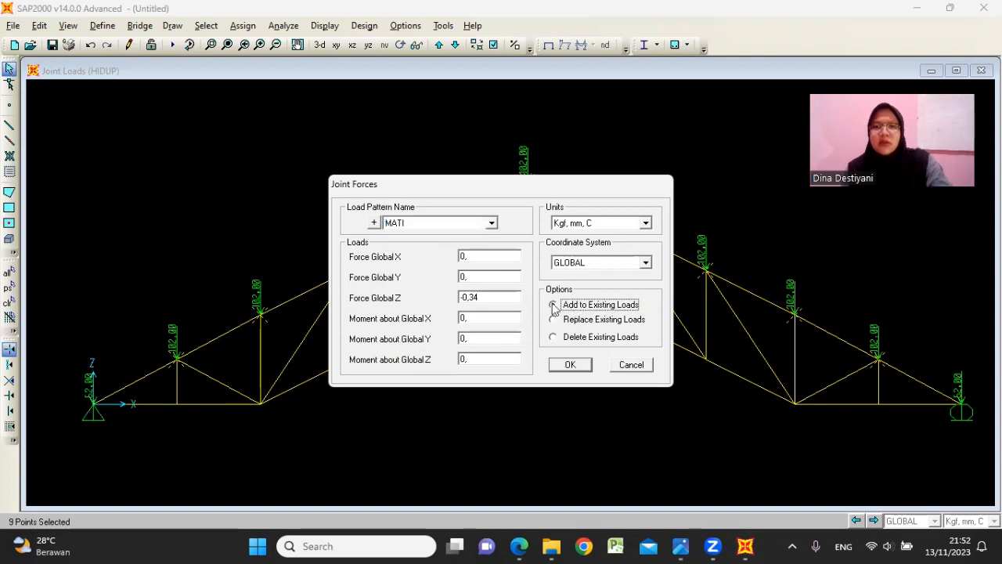
left_click(679, 545)
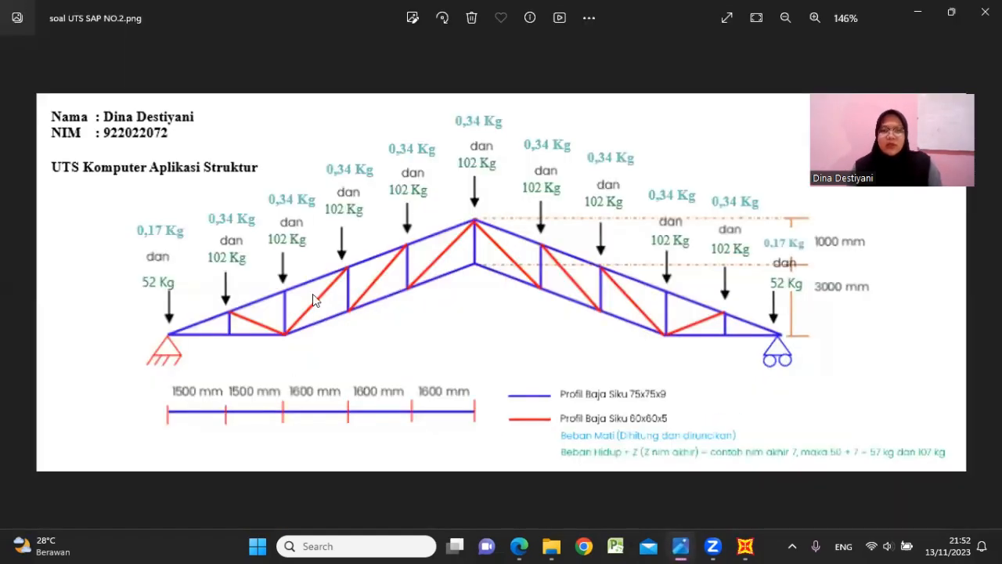
left_click(917, 12)
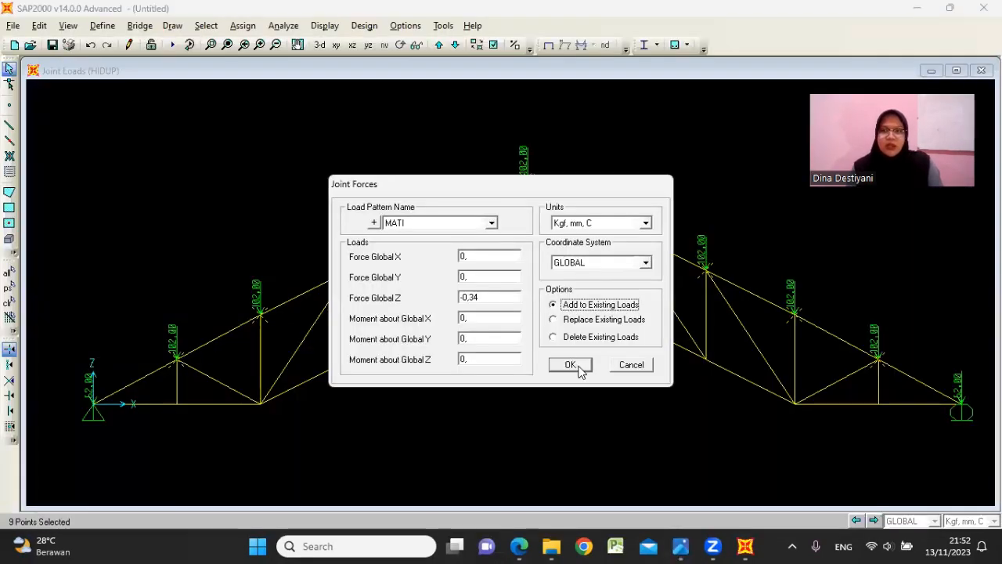
left_click(571, 365)
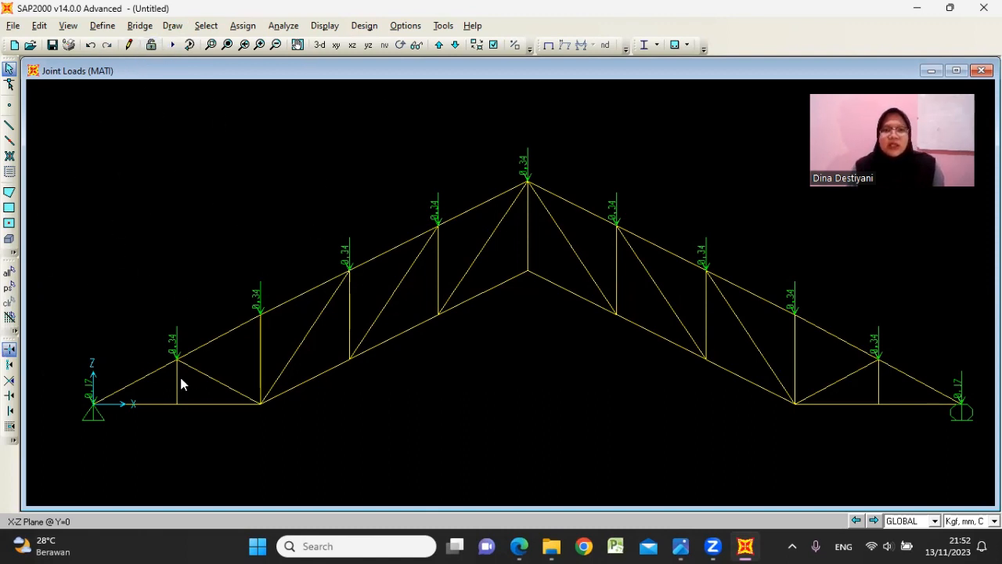
- Set the MODAL load case to Do Not Run for the analysis
left_click(172, 45)
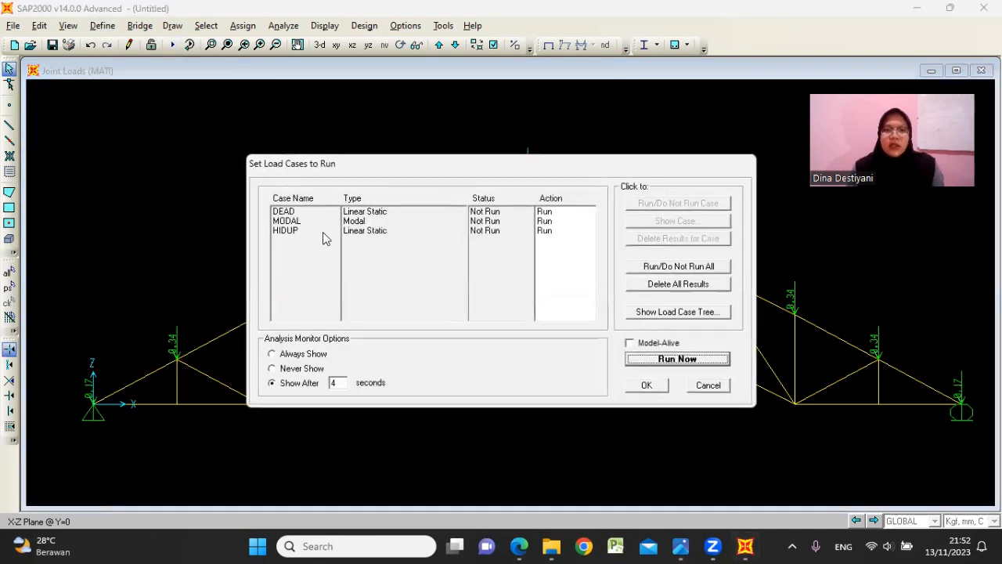
left_click(291, 221)
left_click(635, 204)
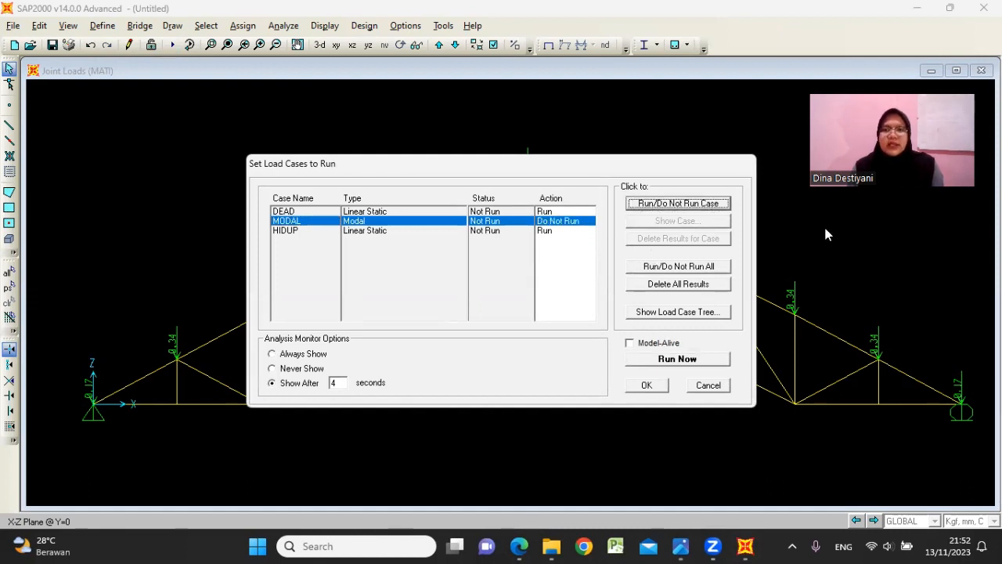
- Run the analysis with the model saved as UTS NO.2 in the TUGAS SAP folder, and start the steel design check
left_click(707, 361)
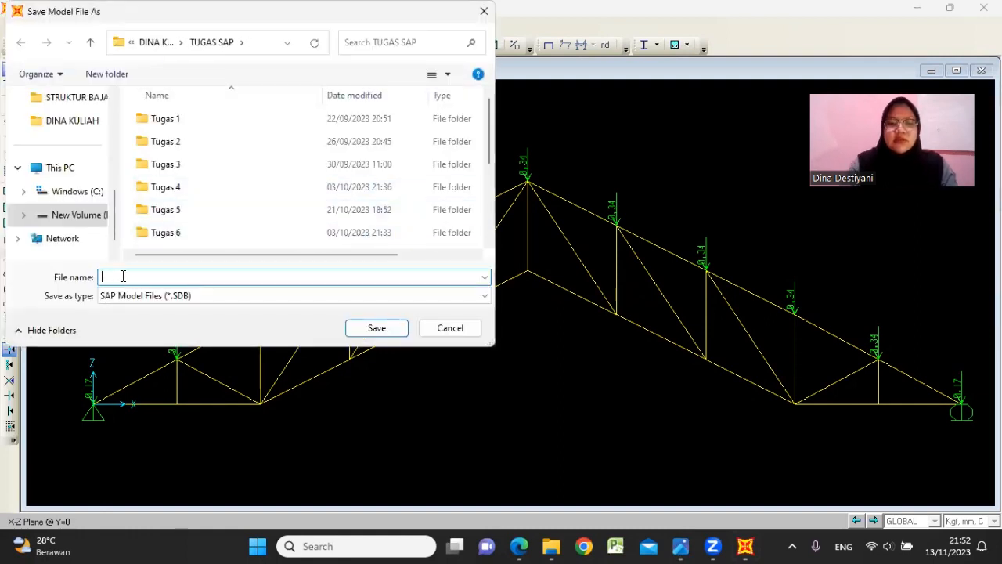
type("UTS")
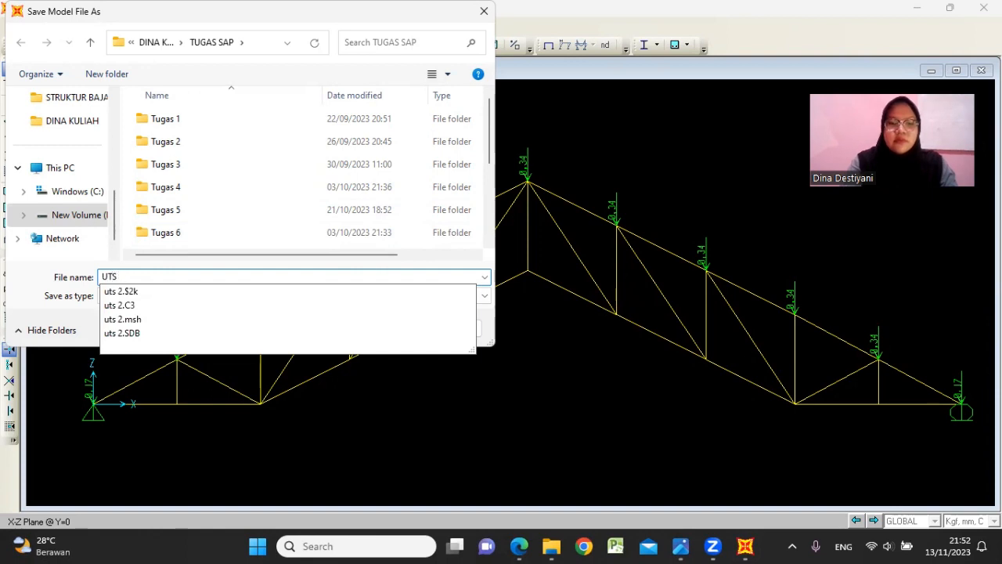
type(" NO.2")
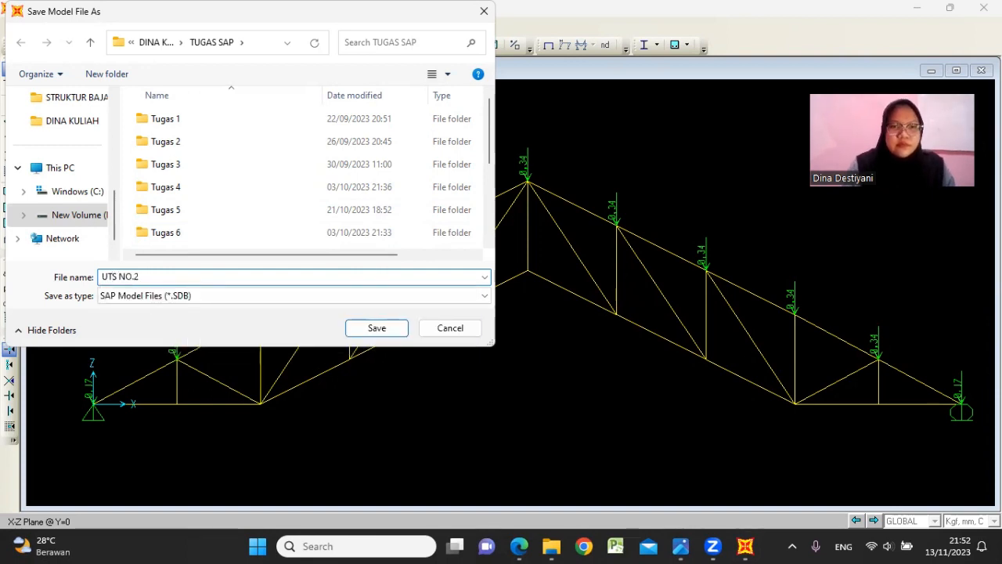
key("Return")
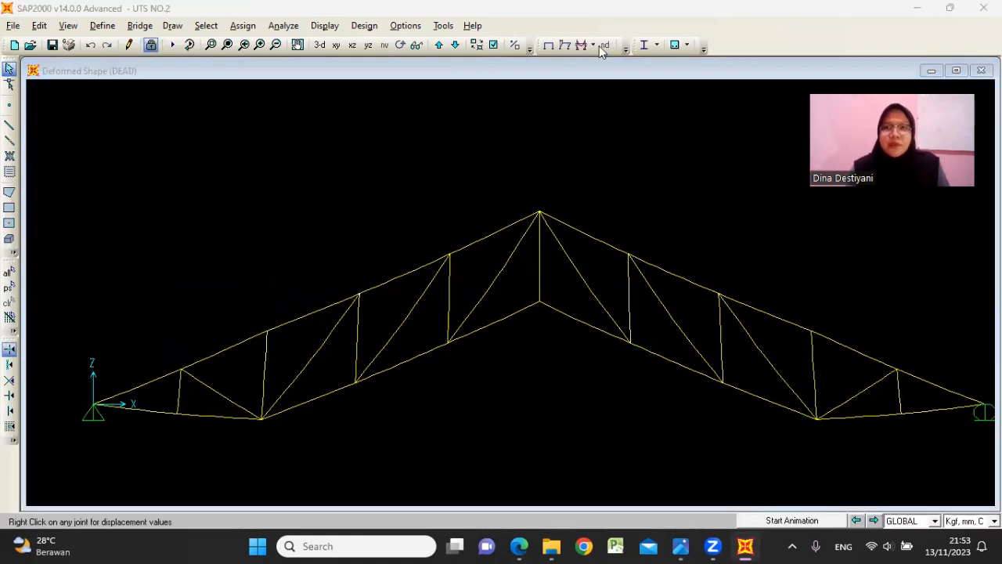
left_click(644, 45)
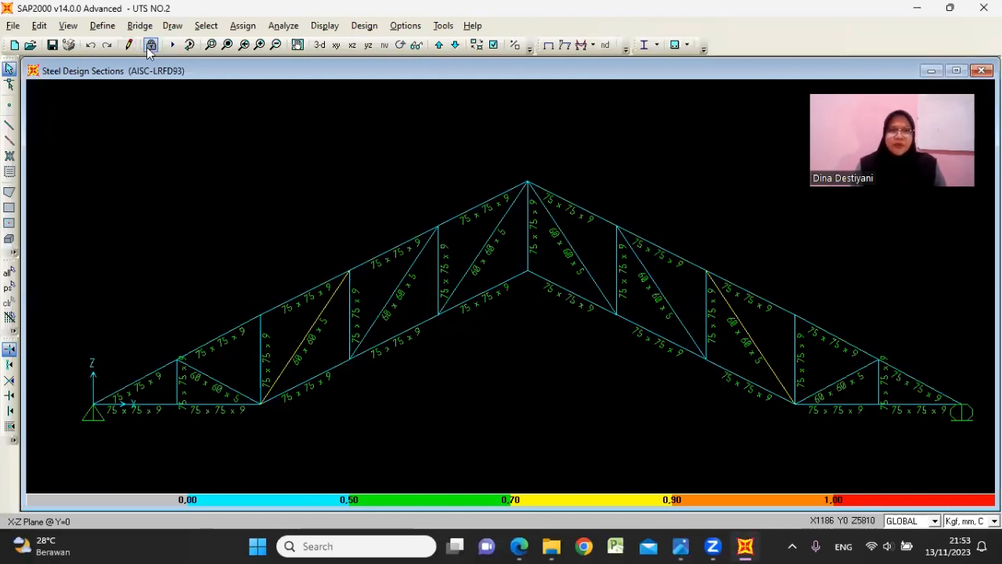
- Switch to Edge, close the jobsheet, and examine the equal-leg angle profiles on page 36 of tabel-profil-konstruksi-baja-1.pdf
left_click(519, 546)
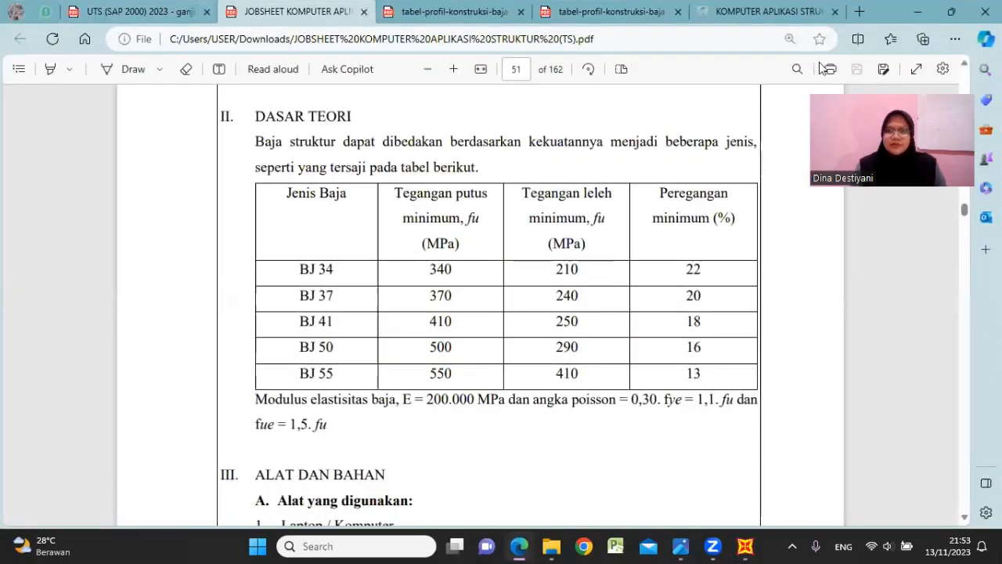
left_click(432, 17)
left_click(364, 12)
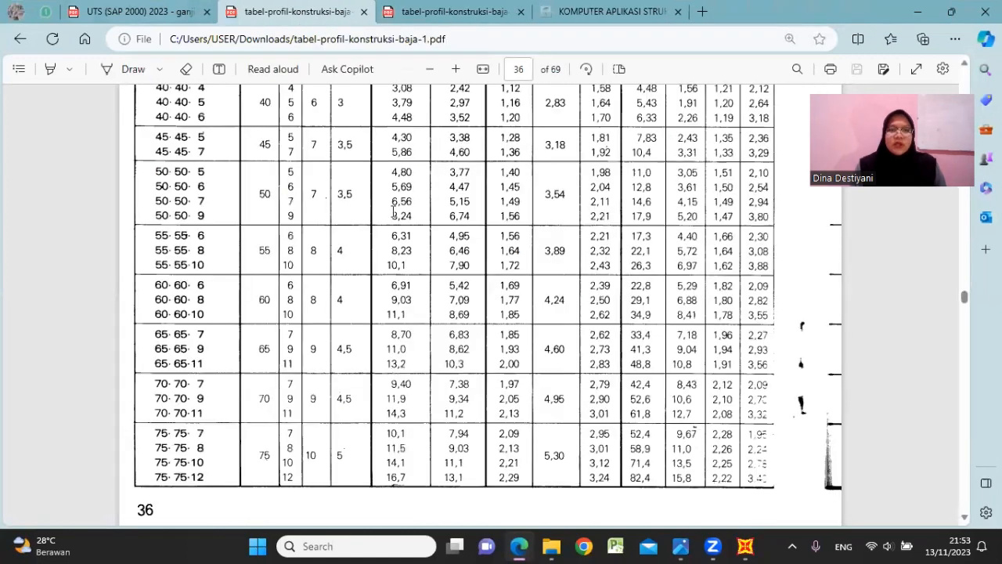
scroll(208, 246, "up", 3)
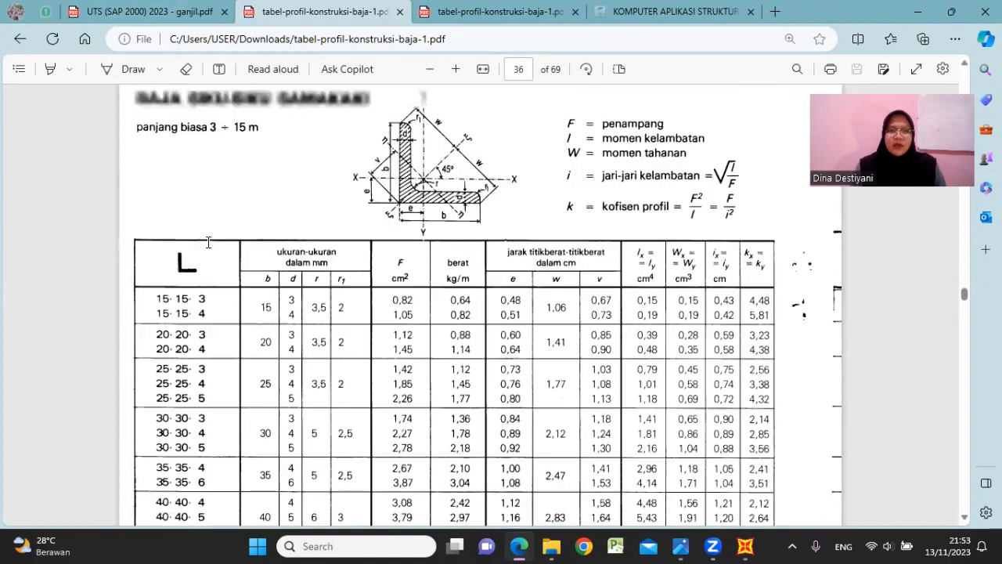
scroll(217, 252, "down", 5)
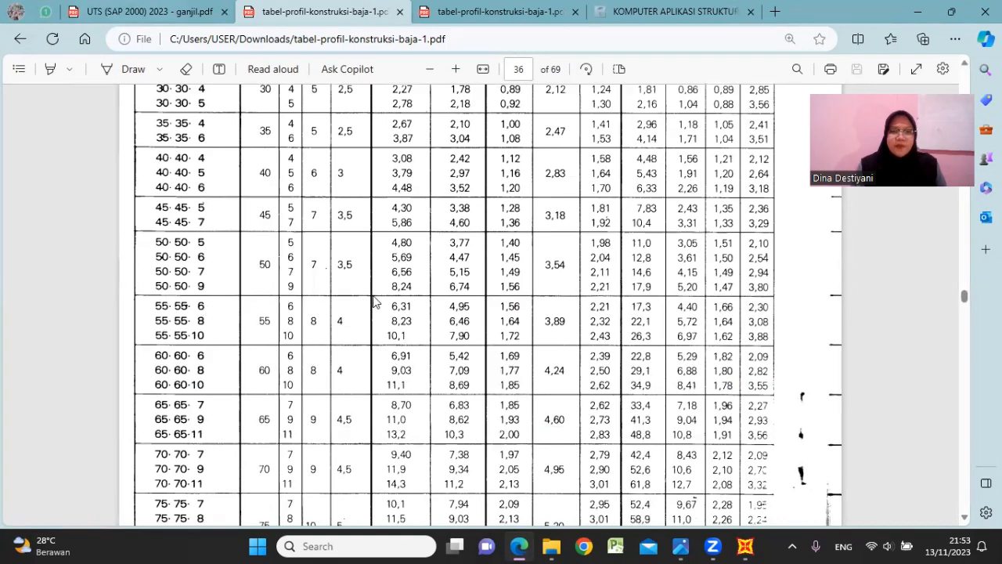
scroll(413, 301, "up", 4)
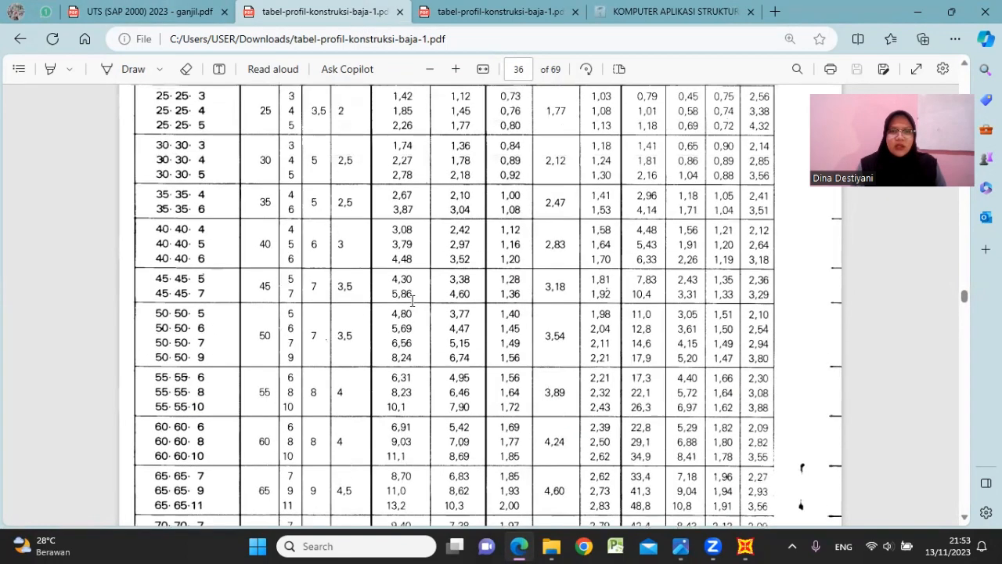
scroll(412, 282, "down", 2)
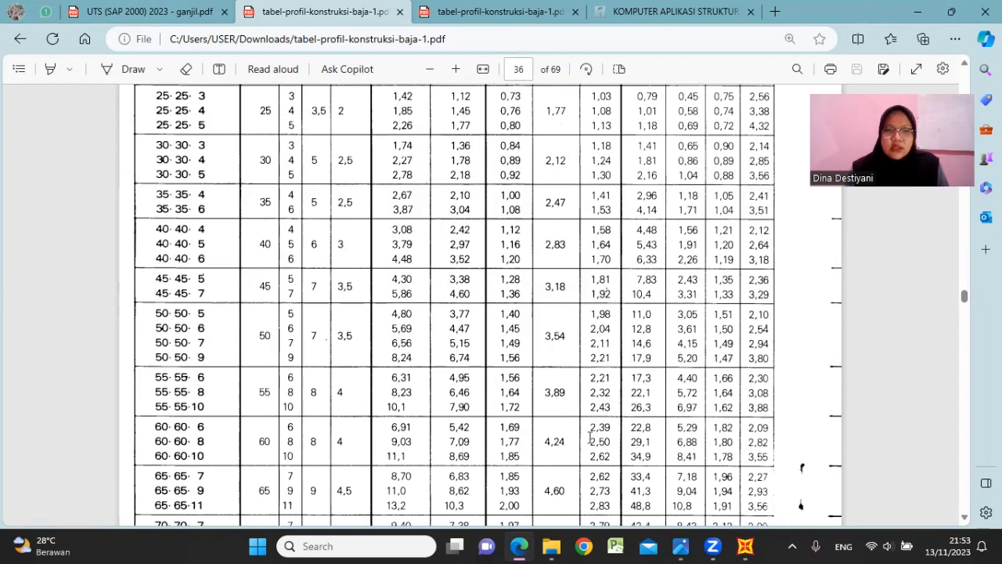
- Switch back to SAP2000 and unlock the model, accepting the deletion of the analysis results
left_click(750, 546)
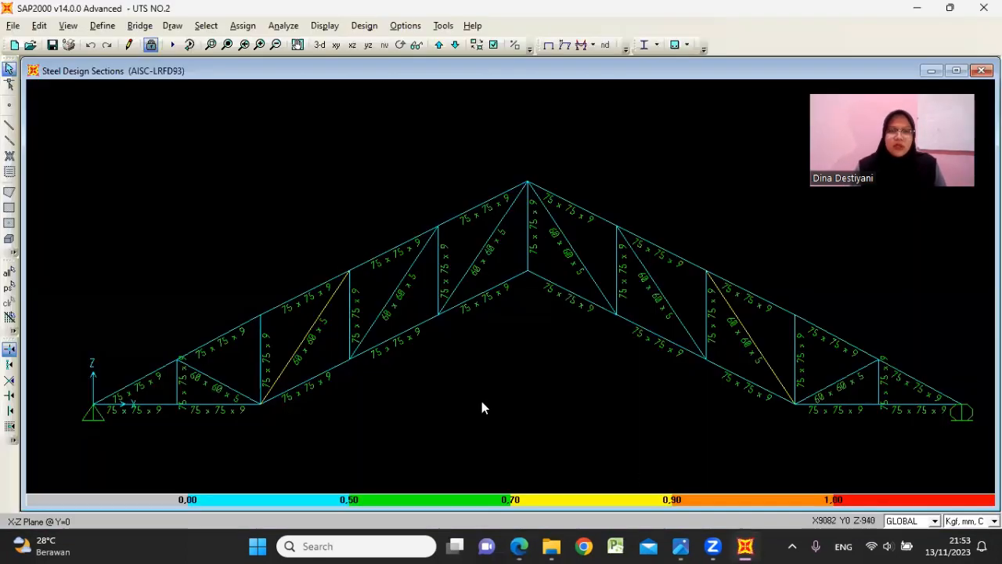
left_click(151, 47)
left_click(522, 323)
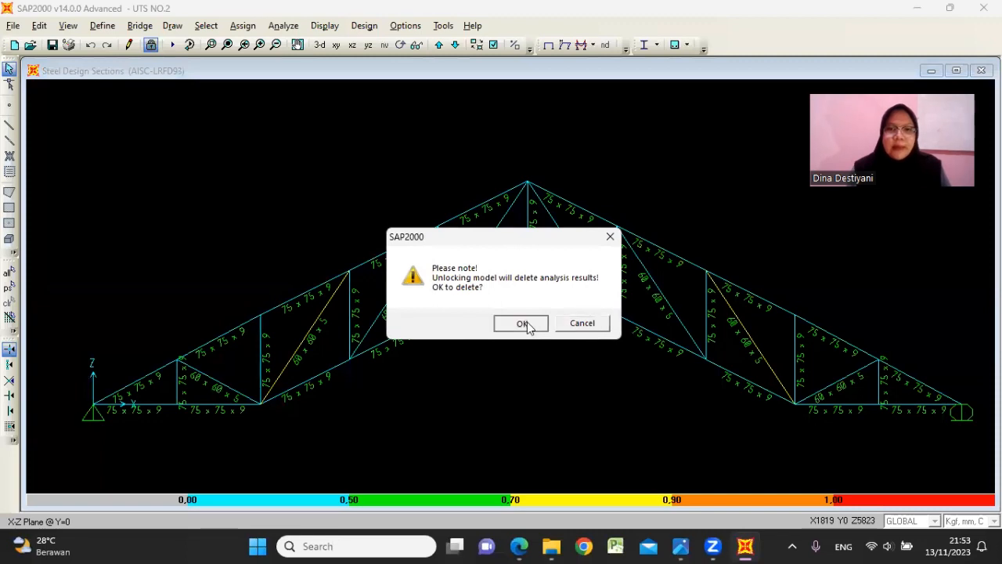
- Add a new steel angle frame section named 55 x 55 x 6 with material BJ 34
left_click(106, 27)
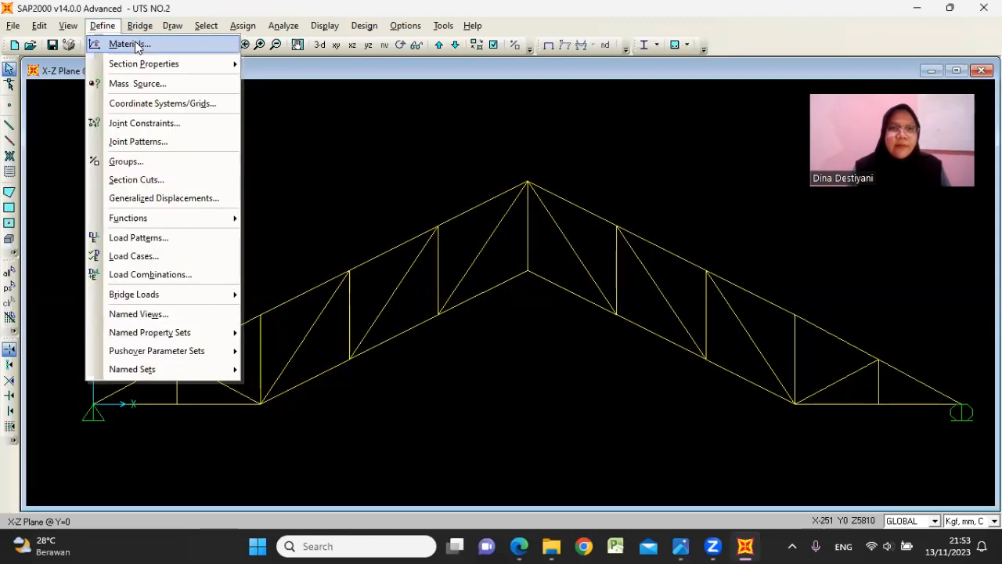
mouse_move(155, 66)
left_click(275, 64)
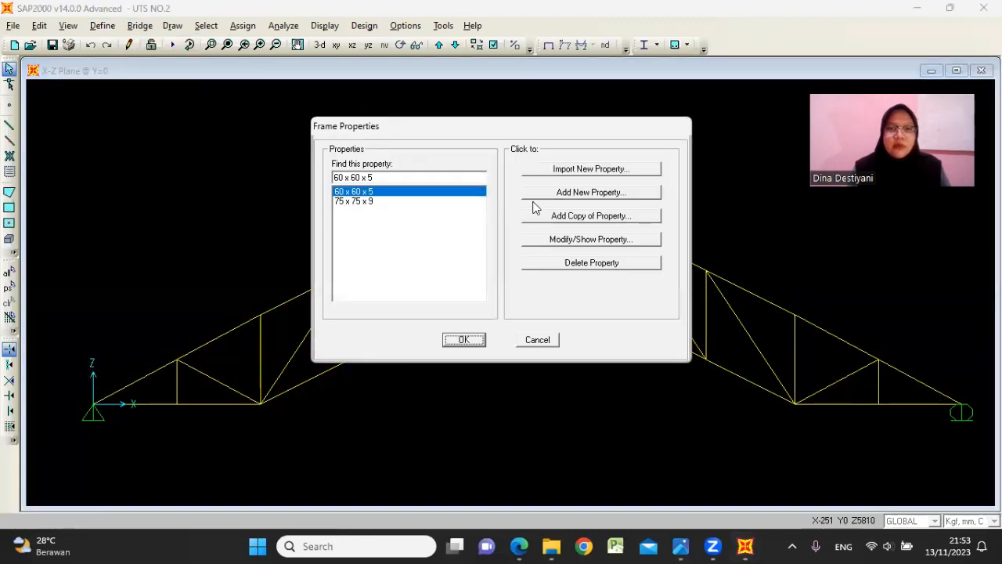
left_click(570, 196)
left_click(642, 205)
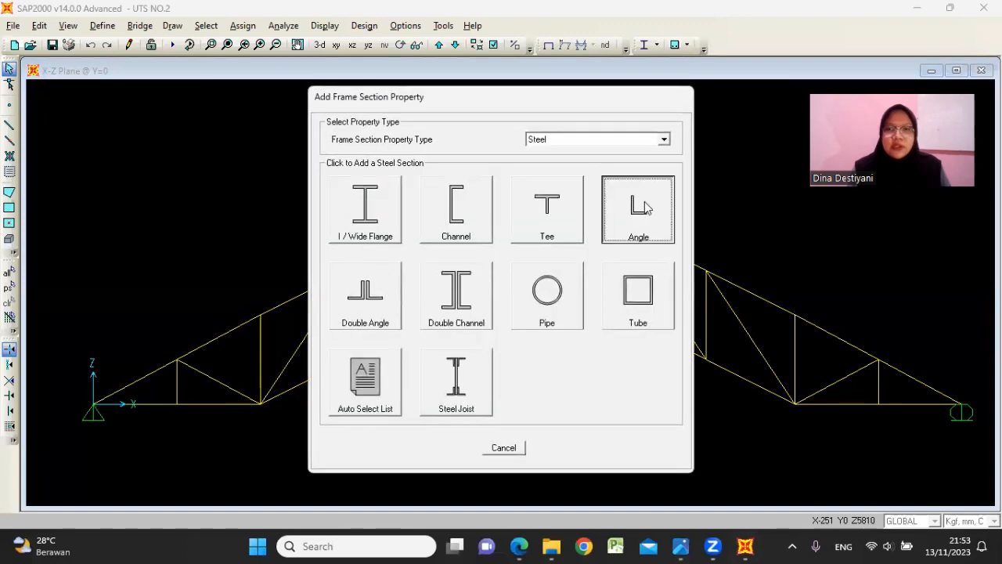
left_click(644, 219)
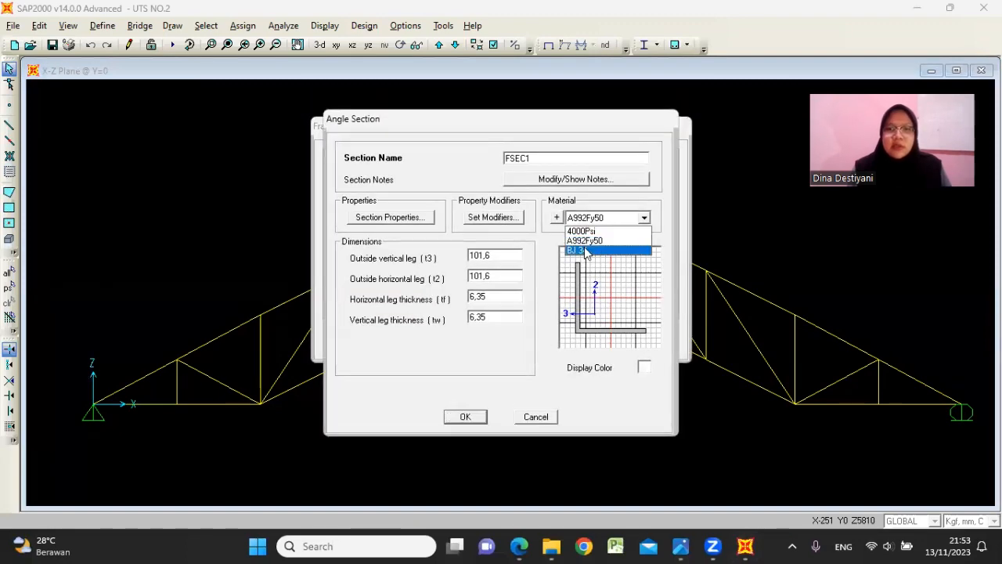
left_click(586, 251)
double_click(551, 162)
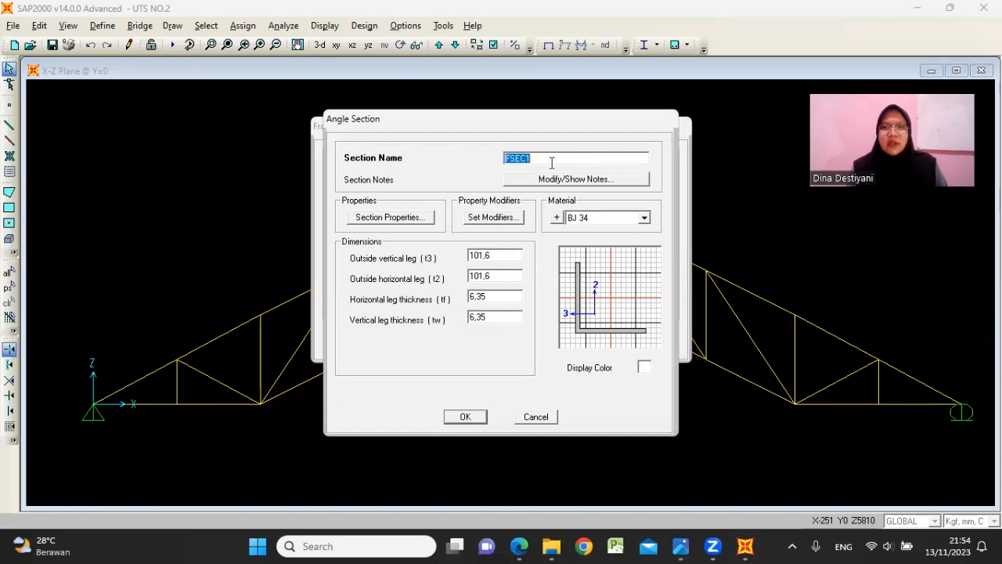
type("55 x 55 x 6")
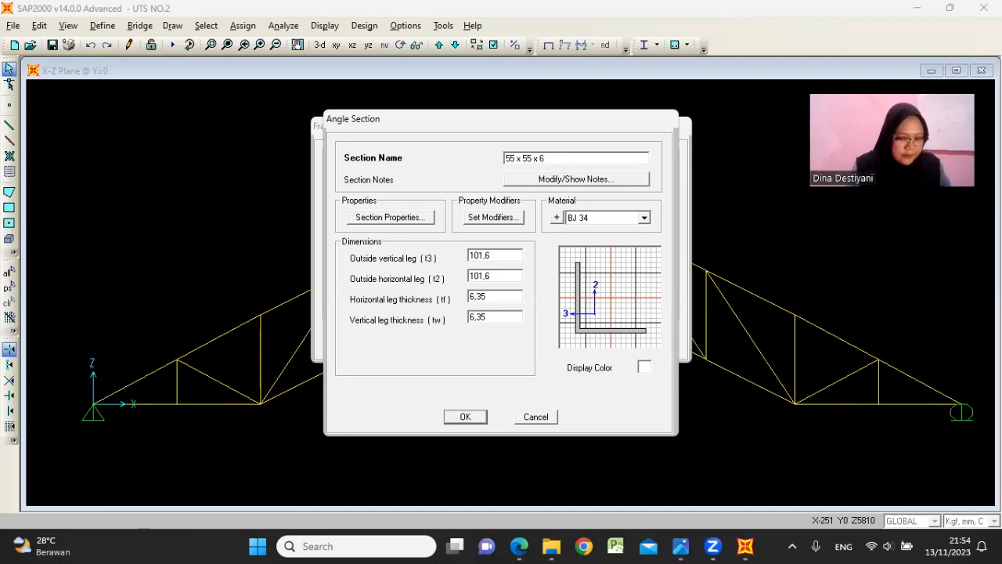
- Set the new angle section's outside legs to 55 mm and both leg thicknesses to 6 mm, and accept the section definition
double_click(486, 317)
type("6")
double_click(486, 297)
type("6")
double_click(486, 275)
type("55")
double_click(494, 255)
type("55")
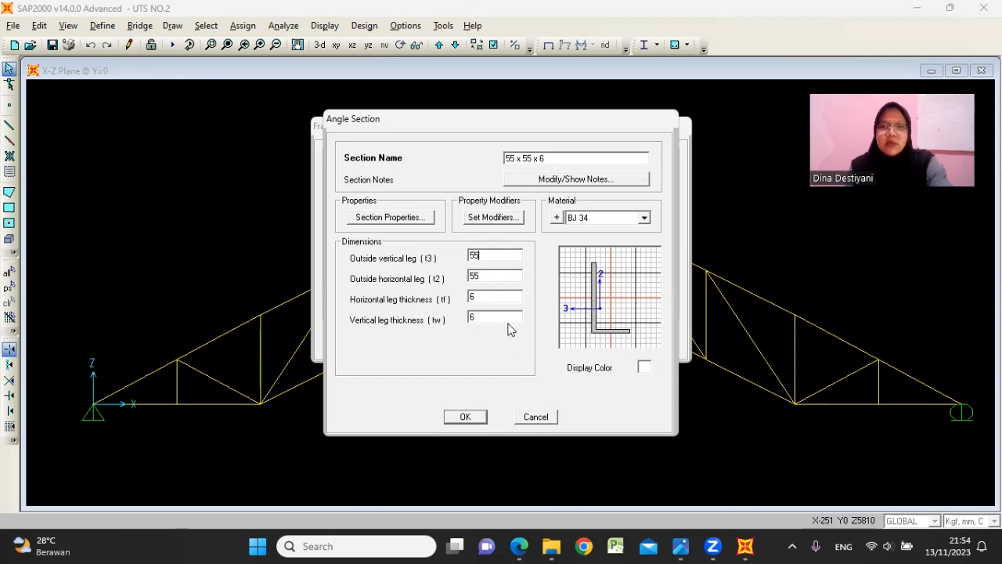
left_click(465, 416)
left_click(463, 339)
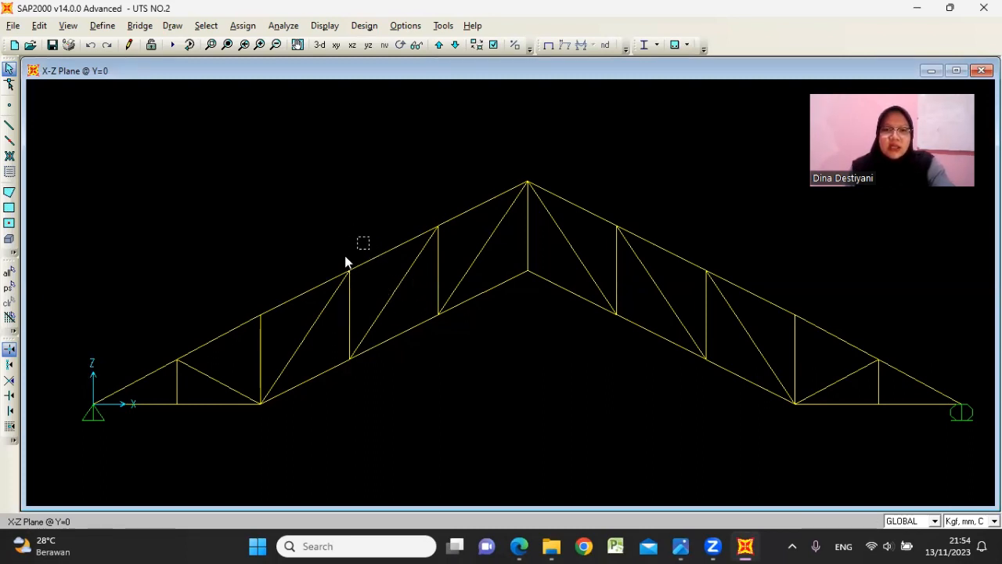
- Assign the 55 x 55 x 6 section to all truss members except the diagonal in the second panel from the ridge on each side
left_click_drag(367, 253, 267, 304)
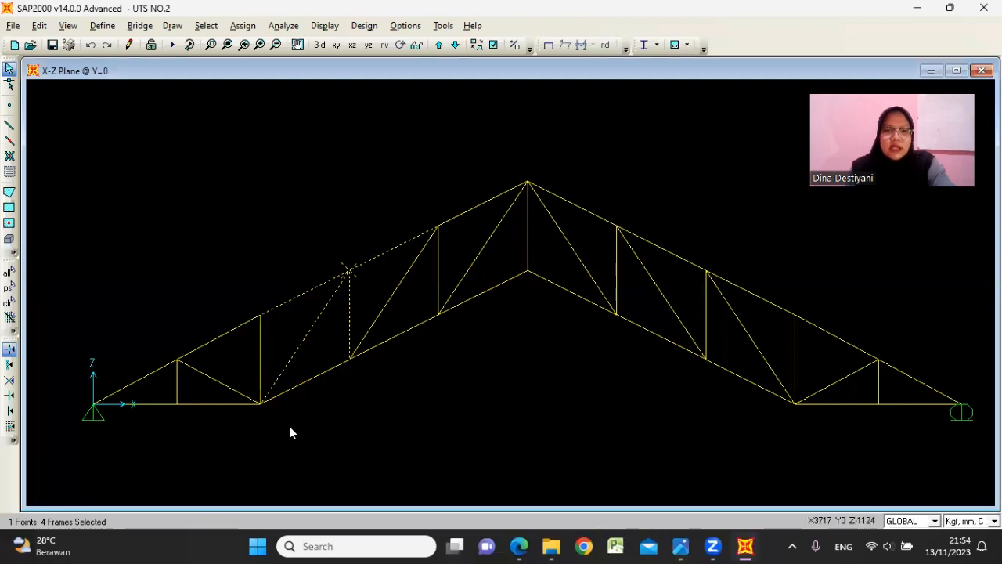
left_click_drag(288, 425, 105, 274)
left_click_drag(451, 374, 419, 298)
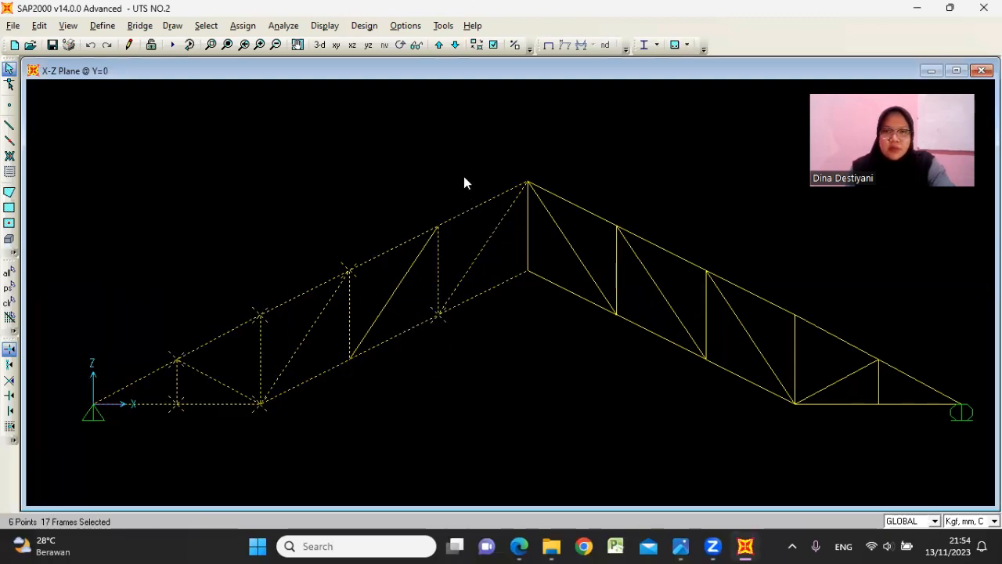
left_click_drag(610, 168, 477, 291)
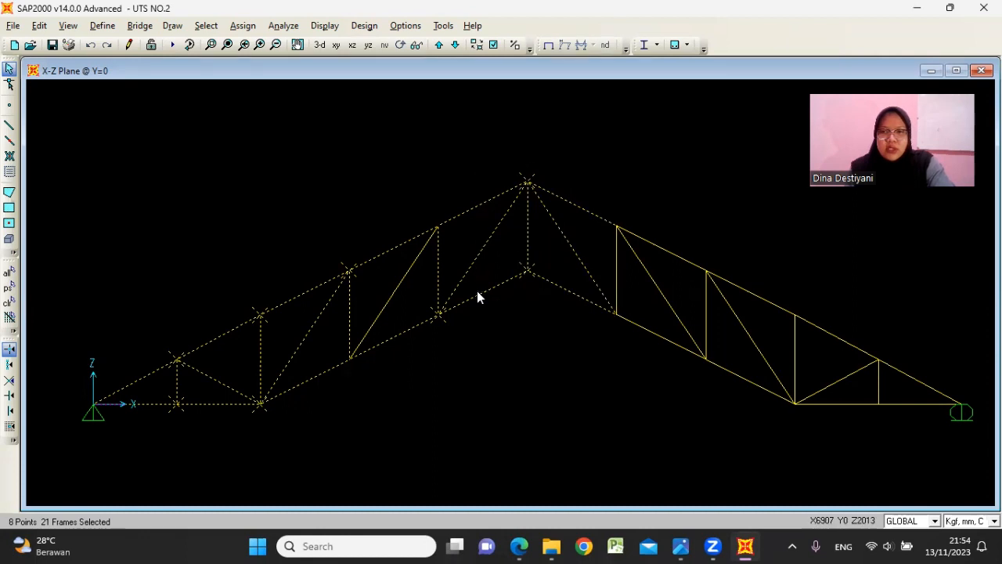
left_click_drag(657, 405, 587, 300)
left_click_drag(929, 311, 754, 445)
left_click_drag(754, 231, 695, 298)
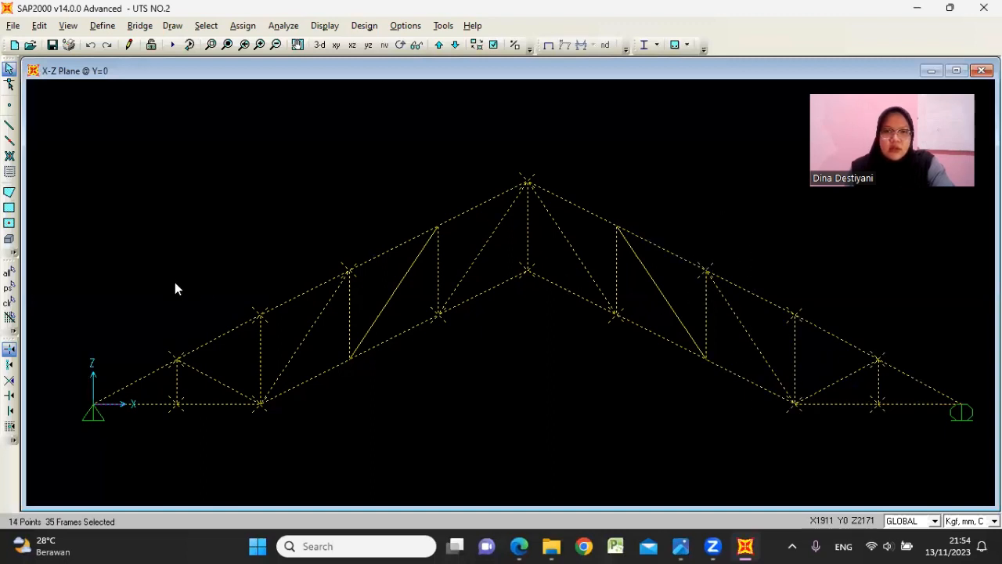
left_click(235, 27)
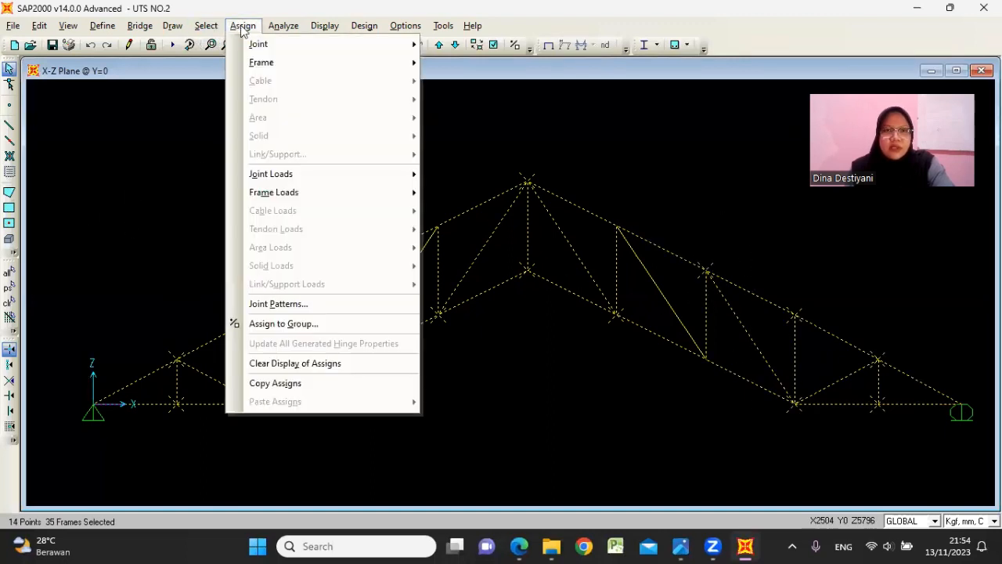
mouse_move(266, 65)
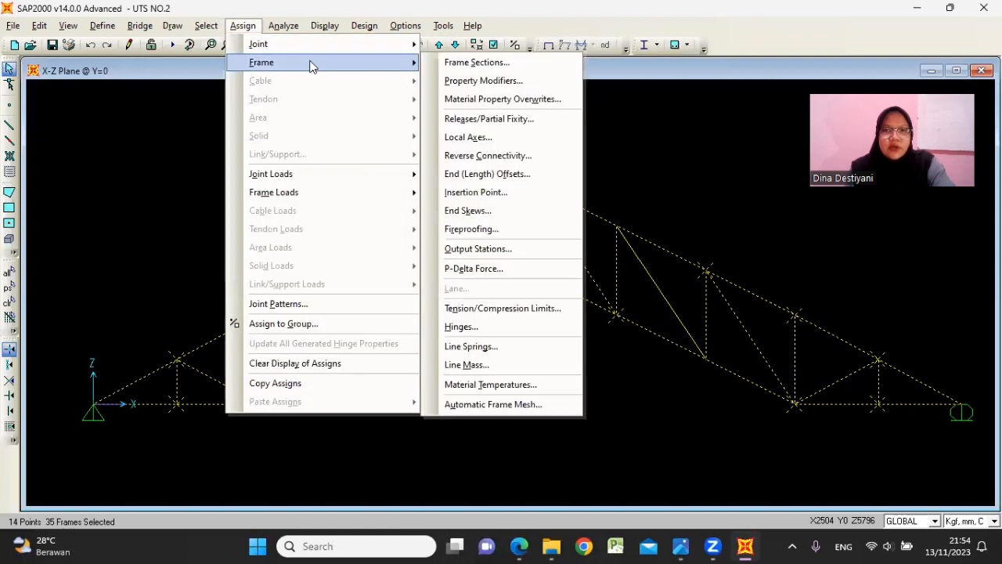
left_click(458, 63)
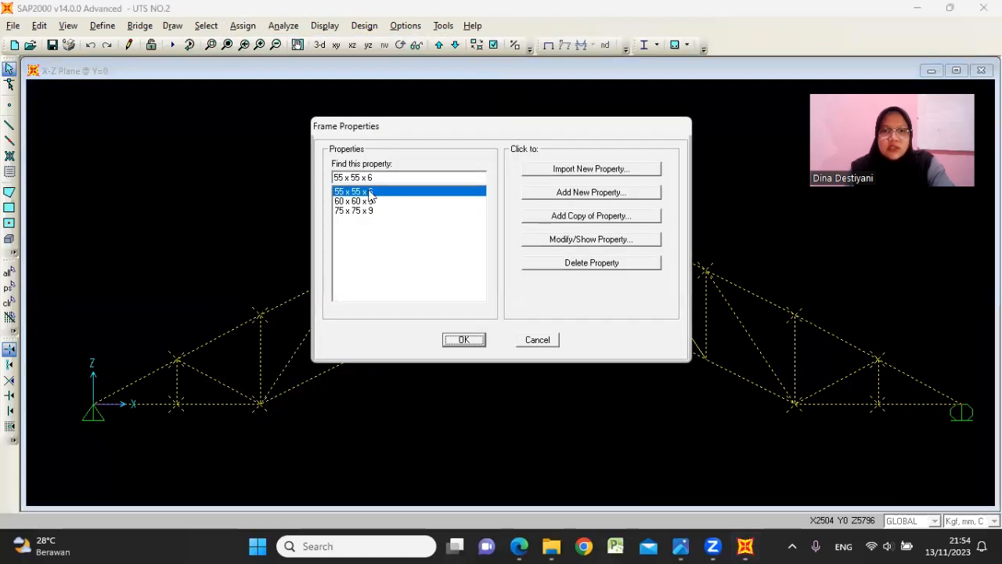
left_click(465, 340)
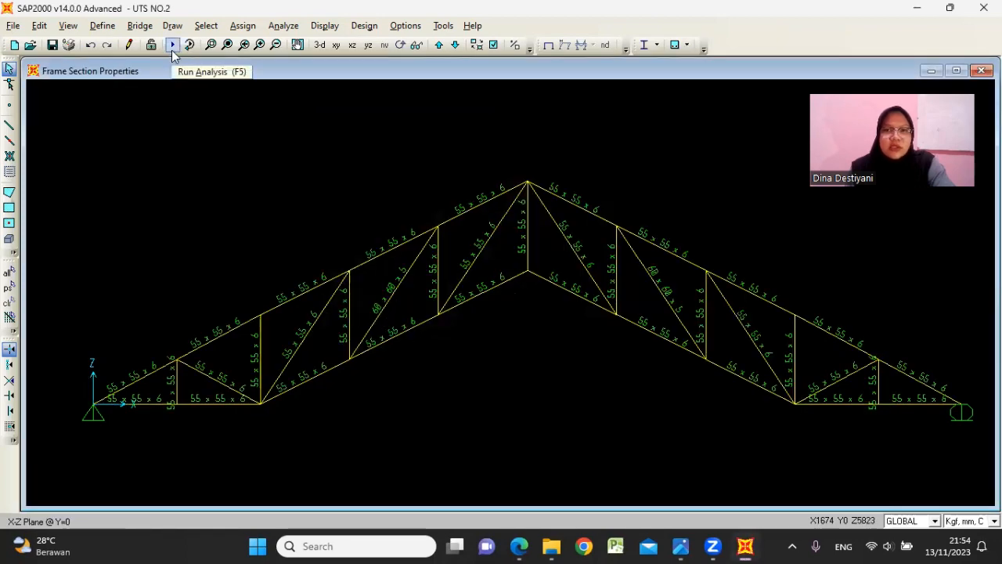
- Rerun the analysis and the steel design check with the 55 x 55 x 6 sections assigned
left_click(173, 45)
left_click(666, 359)
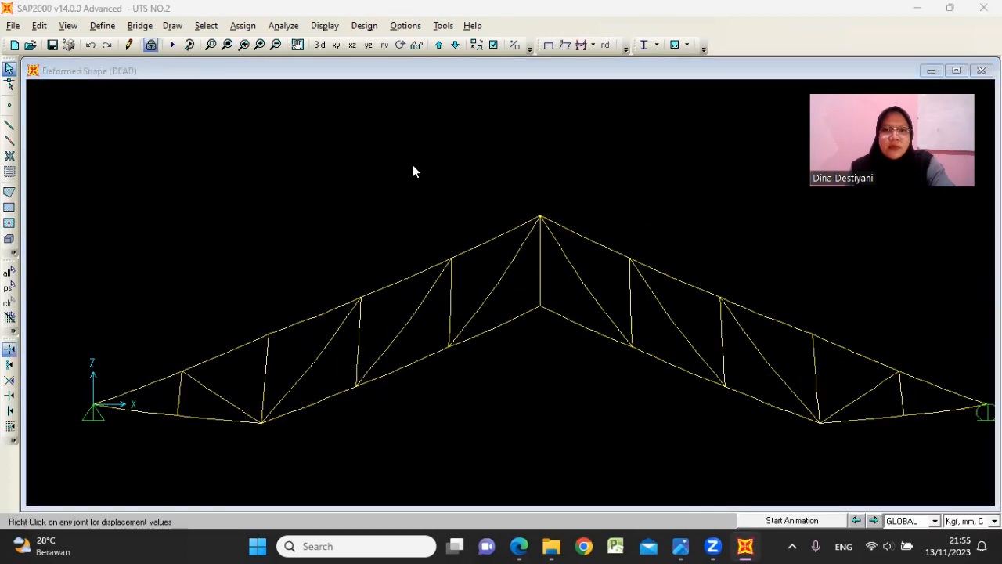
left_click(644, 45)
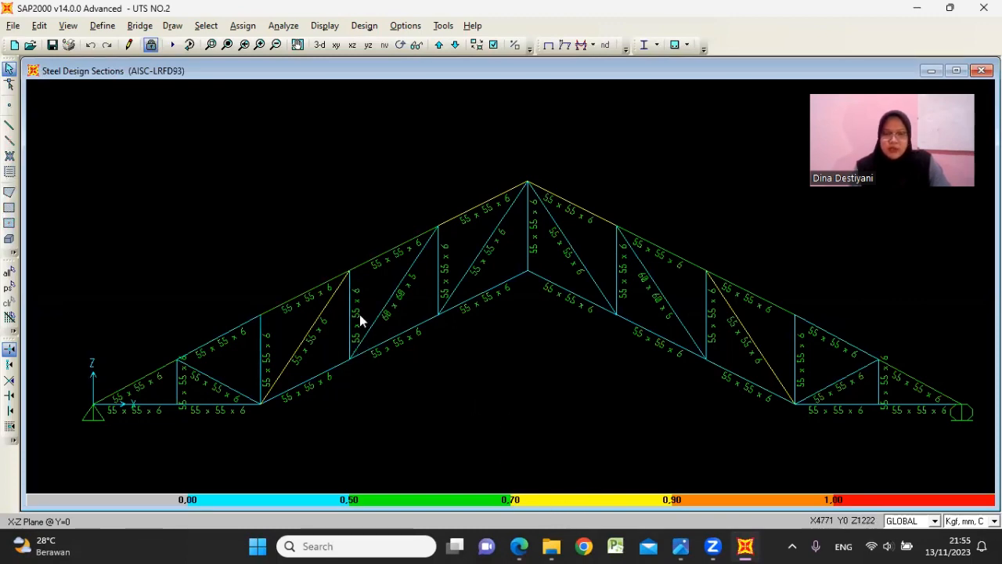
- Examine the equal and unequal angle tables in the steel profile PDF for sections smaller than those currently assigned
left_click(526, 547)
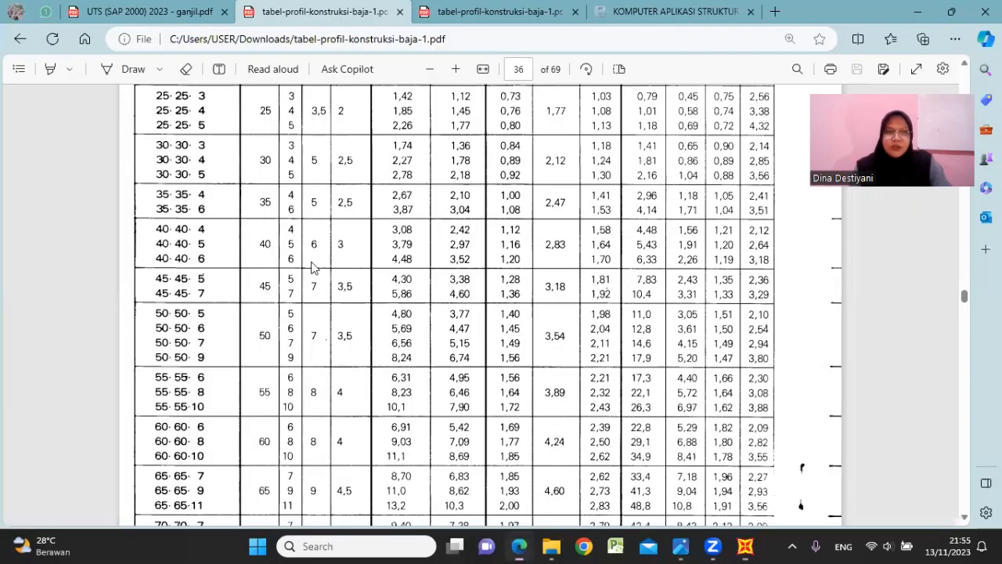
scroll(264, 275, "down", 1)
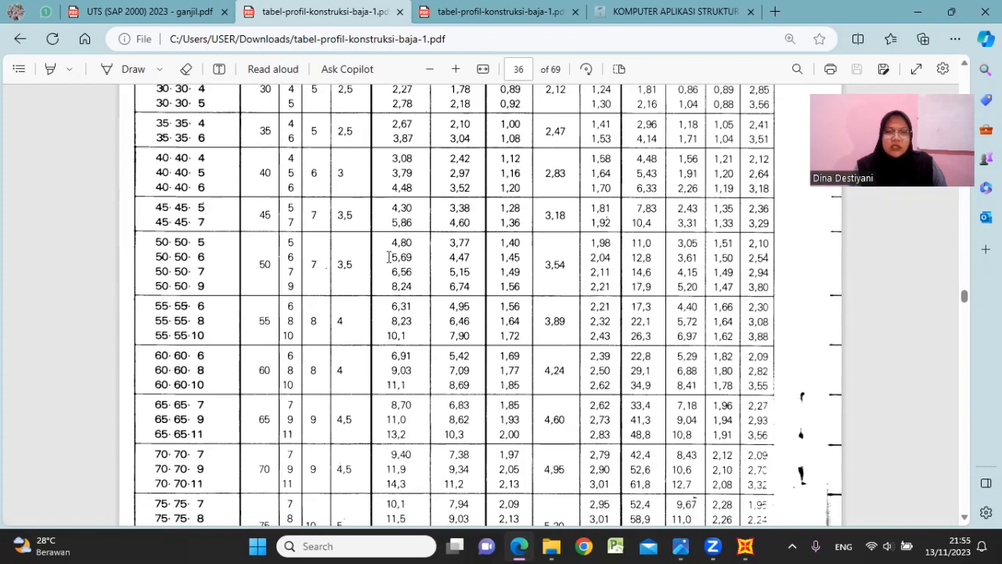
scroll(415, 251, "down", 3)
left_click(465, 4)
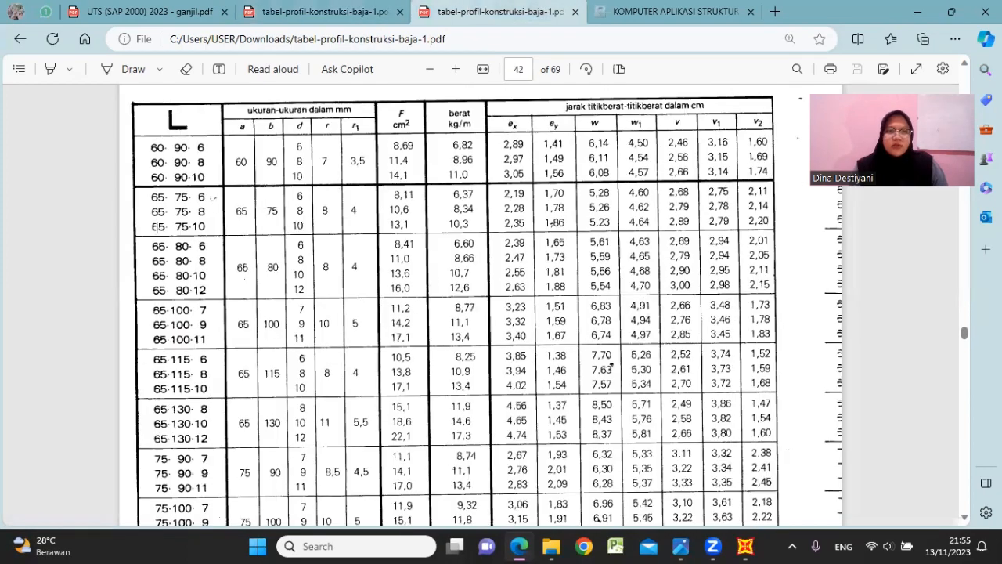
scroll(206, 197, "down", 6)
scroll(206, 197, "up", 20)
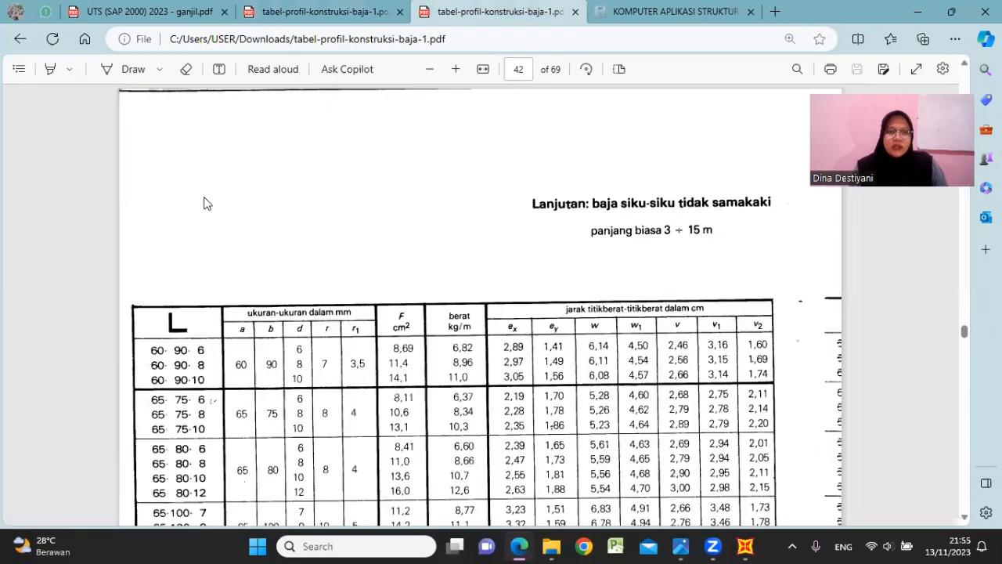
scroll(206, 202, "up", 8)
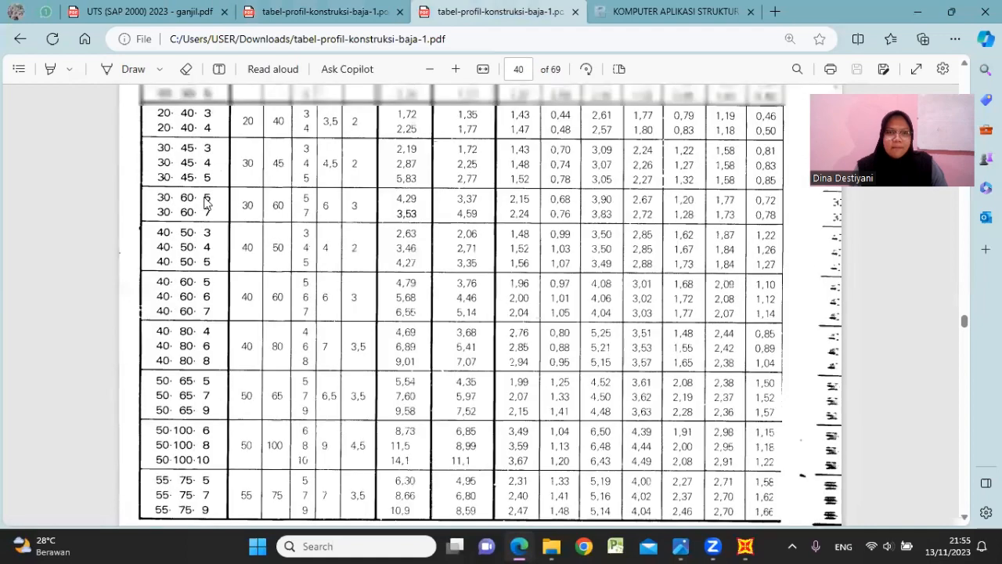
scroll(206, 203, "down", 8)
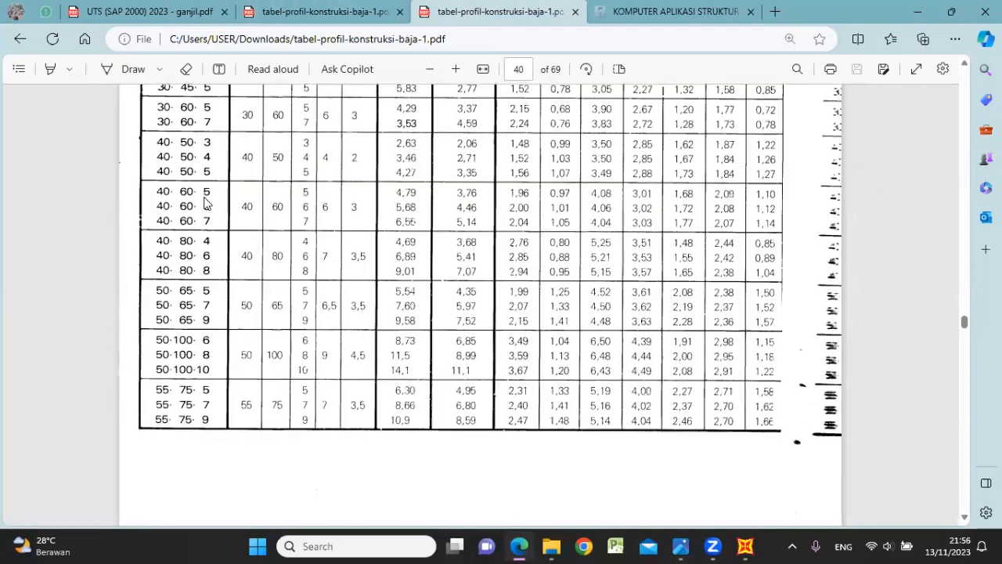
scroll(206, 198, "up", 2)
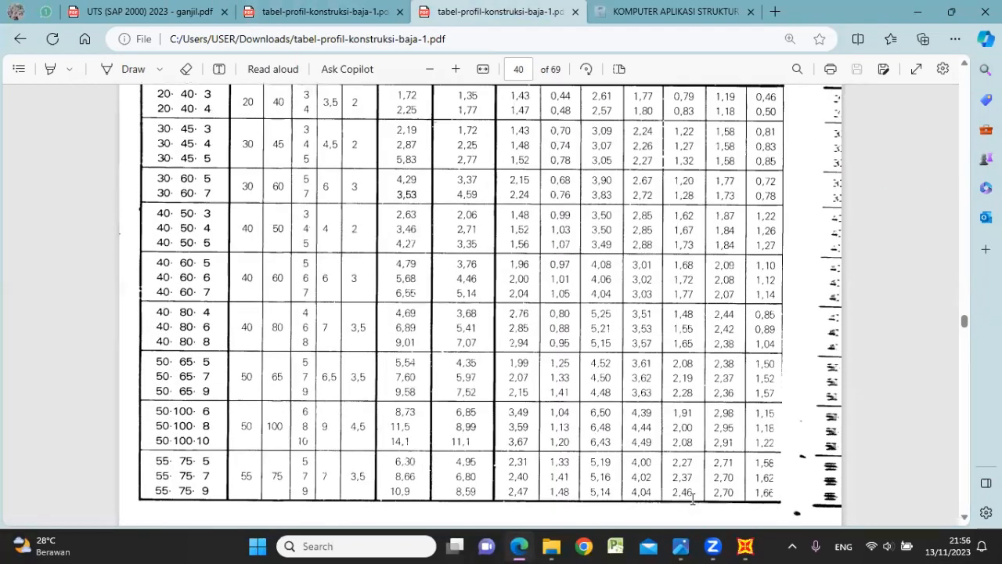
left_click(712, 545)
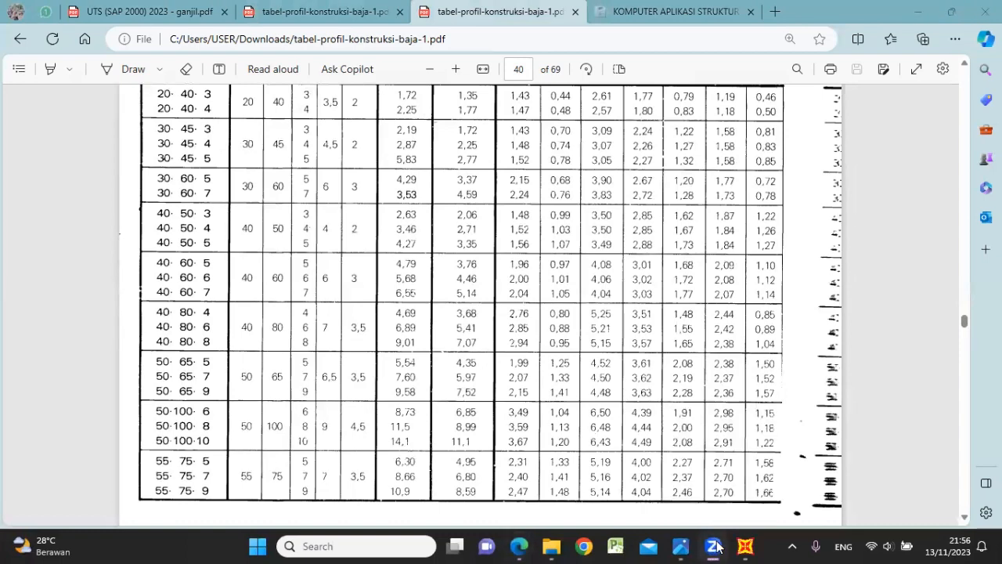
left_click(717, 546)
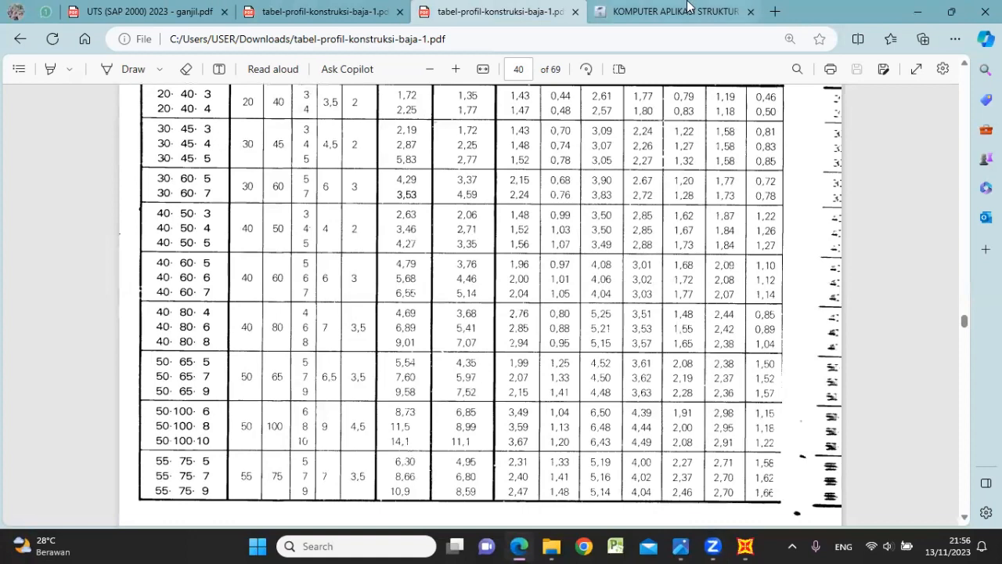
left_click(918, 11)
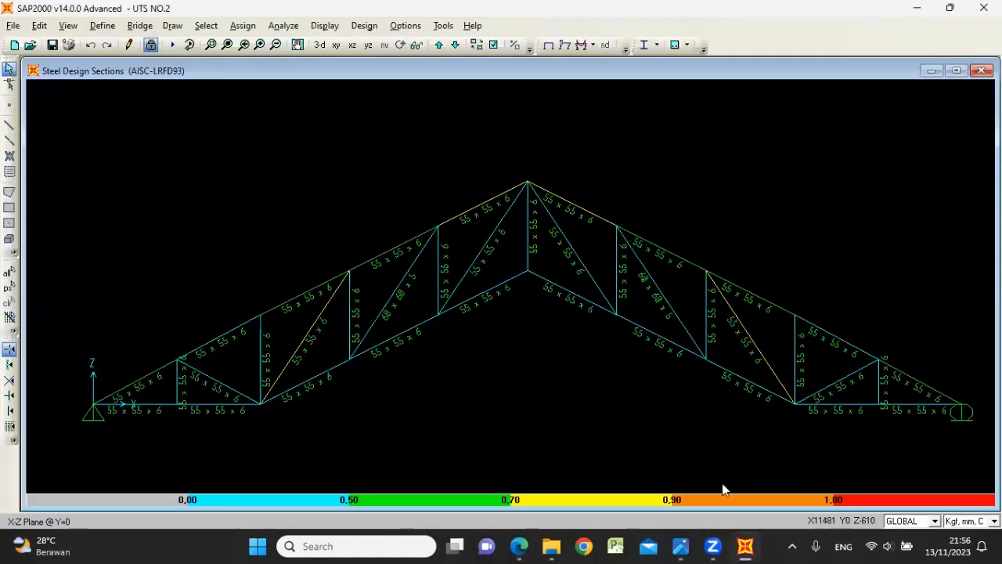
left_click(719, 546)
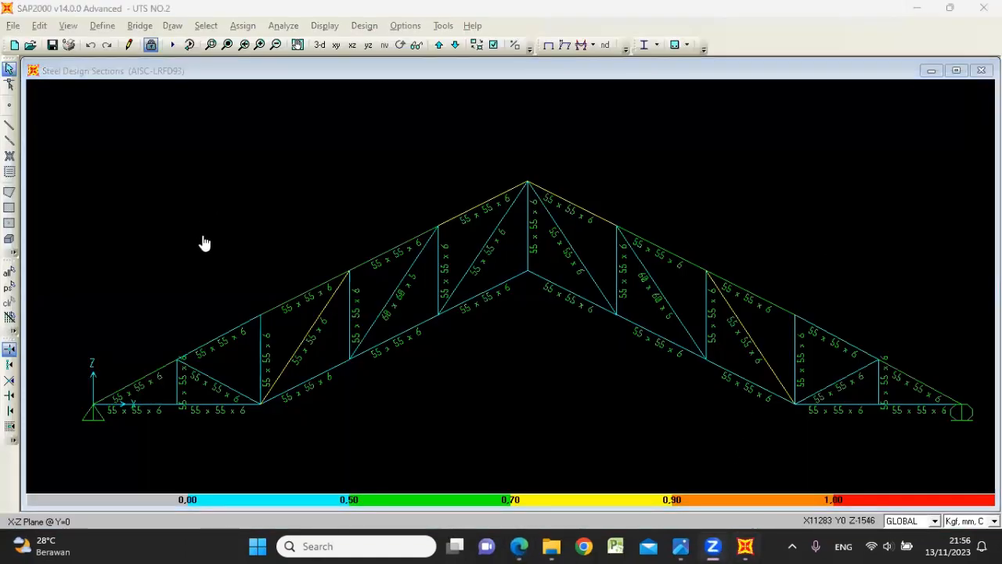
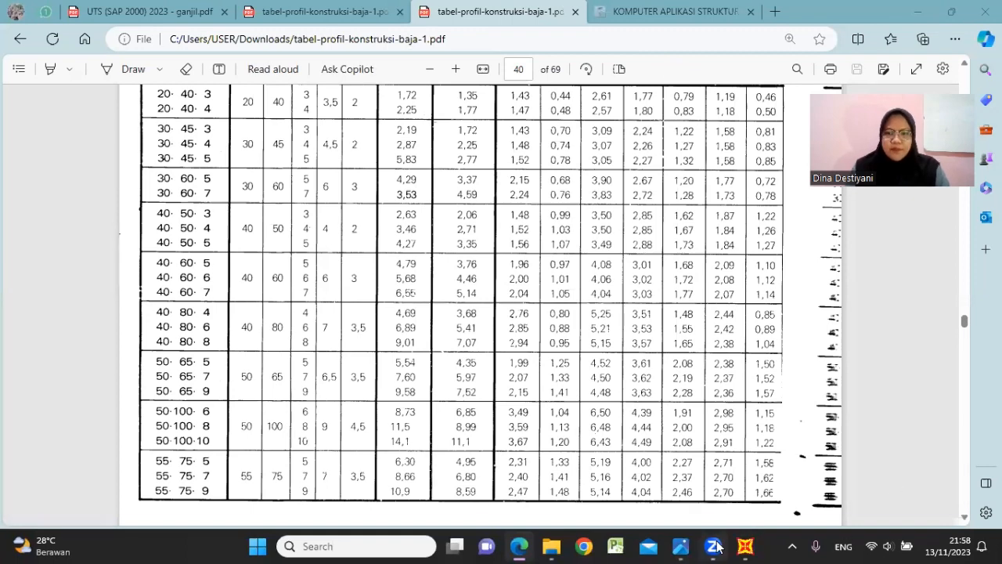
- Compare the areas of the equal and unequal angles in the profile tables, marking the 30·45·5 row, and return to SAP2000
left_click(744, 545)
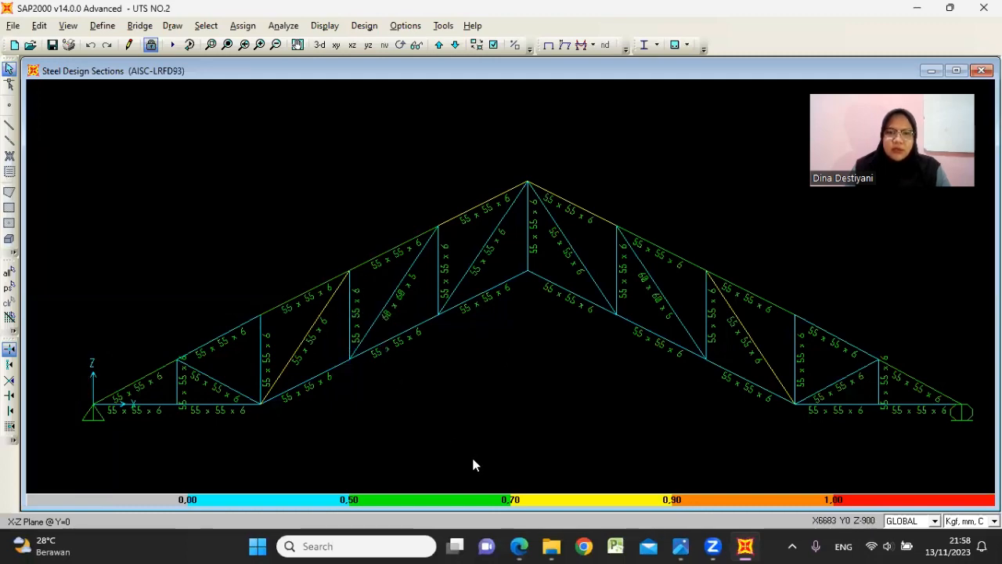
left_click(519, 545)
scroll(394, 254, "up", 3)
scroll(394, 254, "down", 2)
left_click(324, 13)
scroll(262, 204, "up", 1)
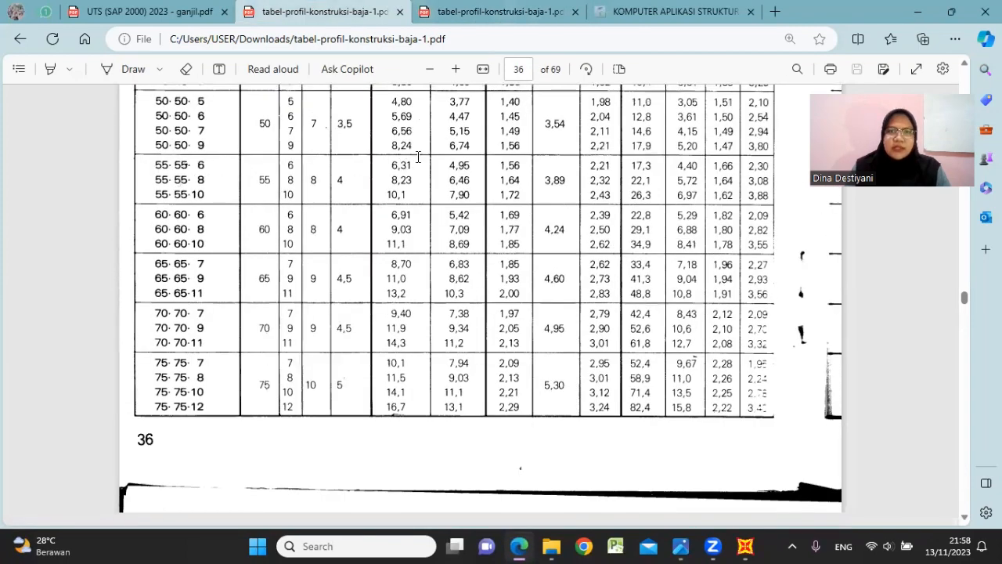
left_click(487, 11)
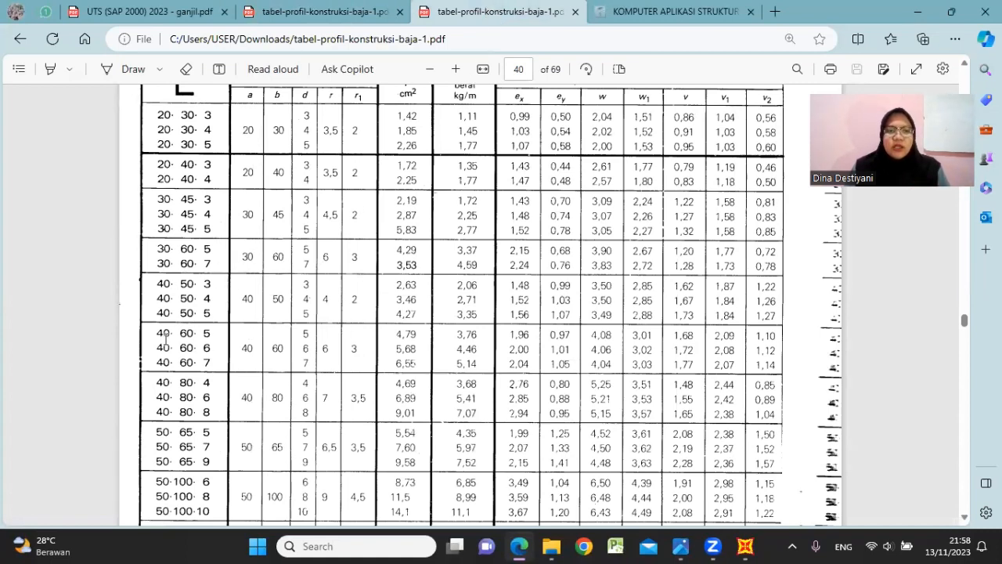
left_click(327, 10)
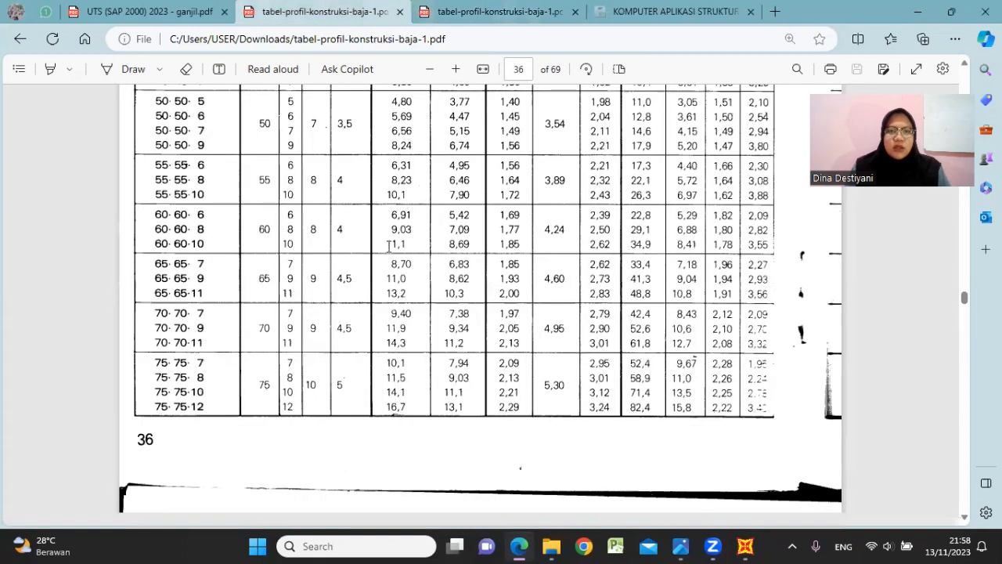
key("ctrl+Tab")
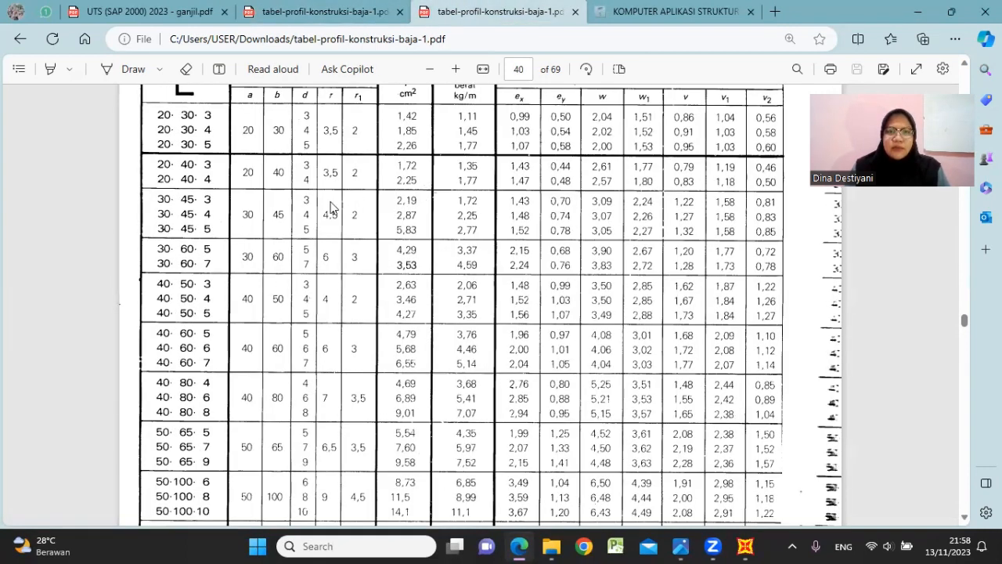
left_click_drag(401, 217, 400, 236)
double_click(409, 232)
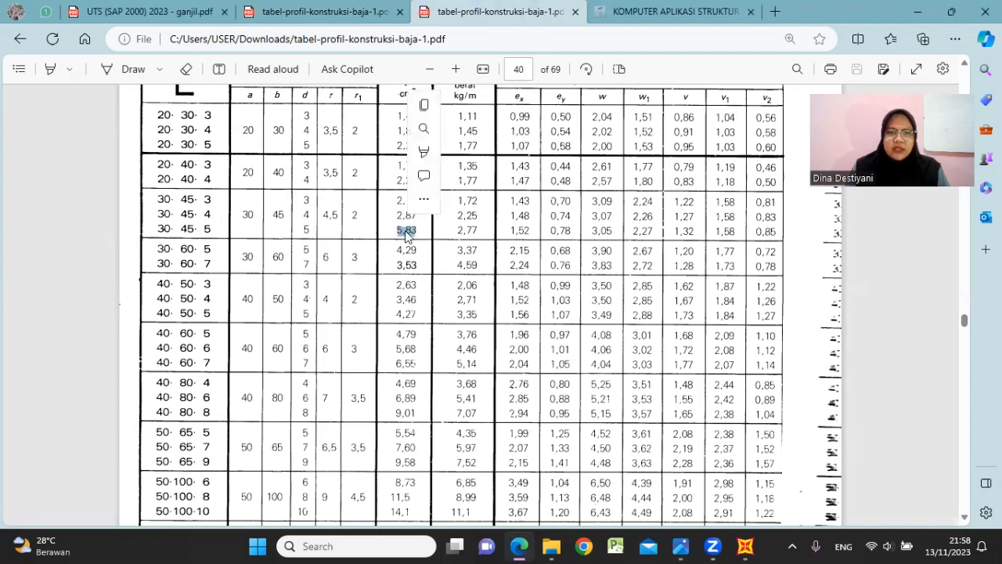
left_click_drag(159, 229, 211, 229)
left_click(745, 545)
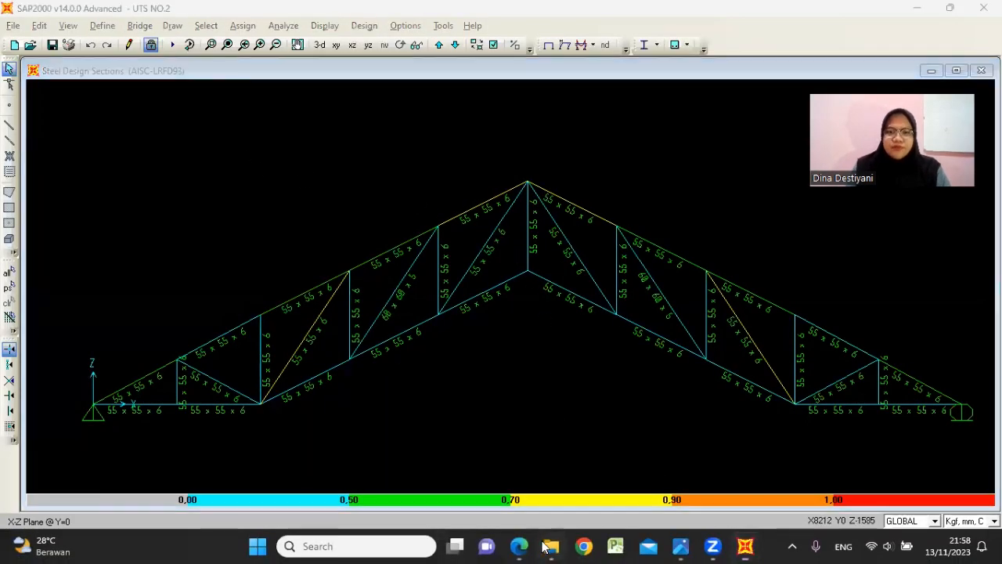
- Open Screenshot (308) from the Screenshots folder to view the design section results, and return to the truss model
left_click(551, 546)
left_click(78, 327)
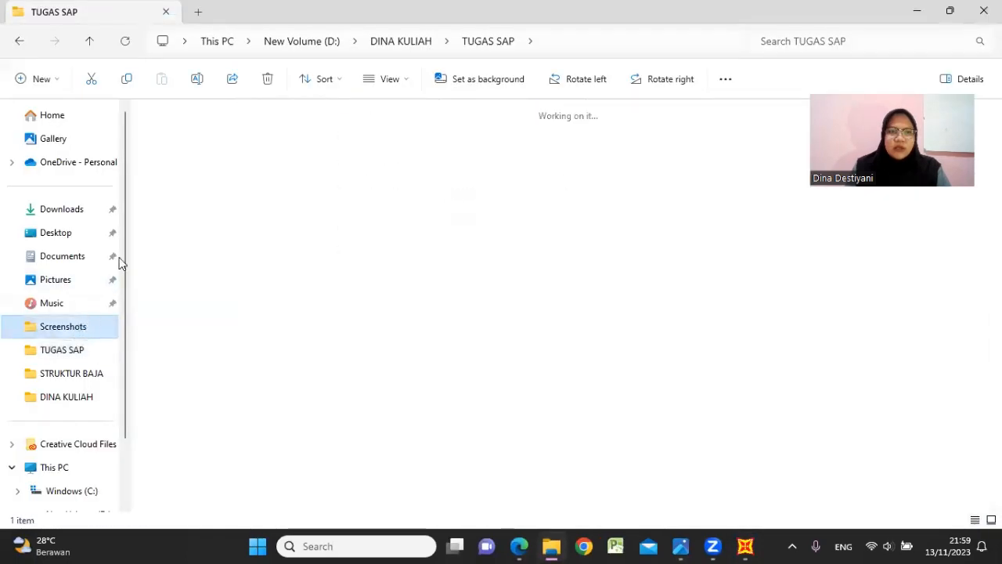
left_click(175, 162)
double_click(175, 162)
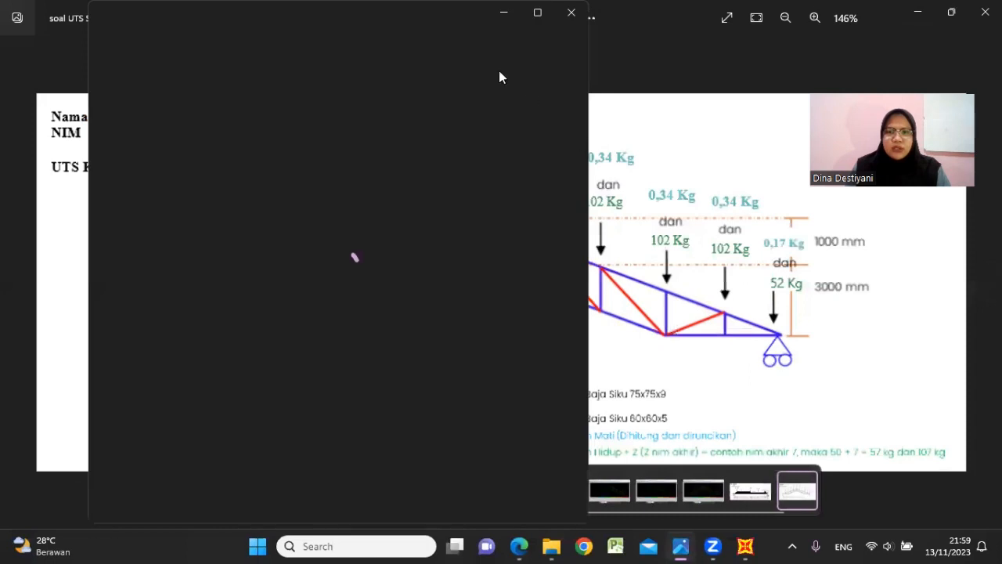
left_click(536, 14)
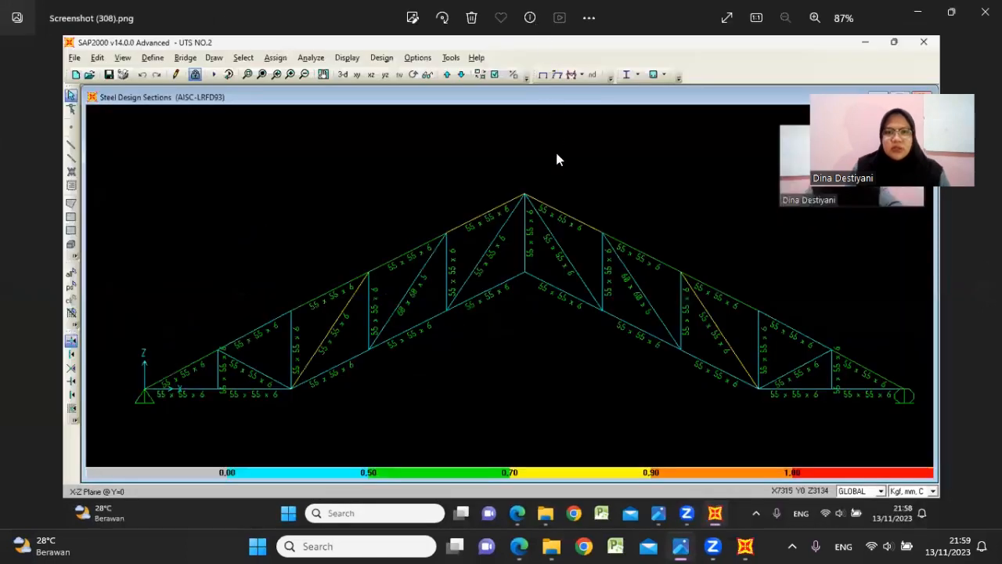
left_click(911, 7)
left_click(911, 7)
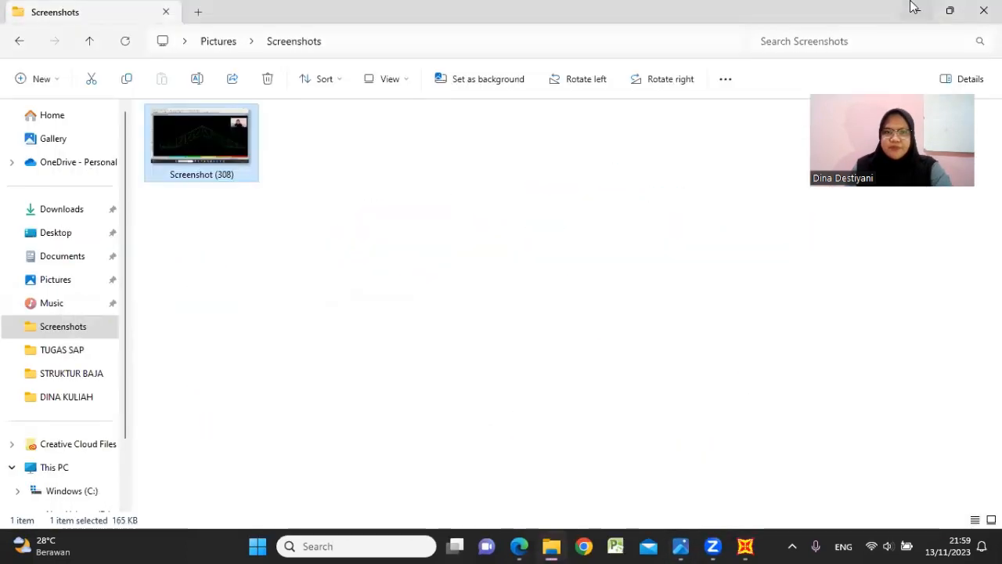
left_click(910, 7)
- Unlock the model and add a new steel angle frame section named 30 x 45 x 5 with material BJ 34
left_click(151, 44)
left_click(519, 323)
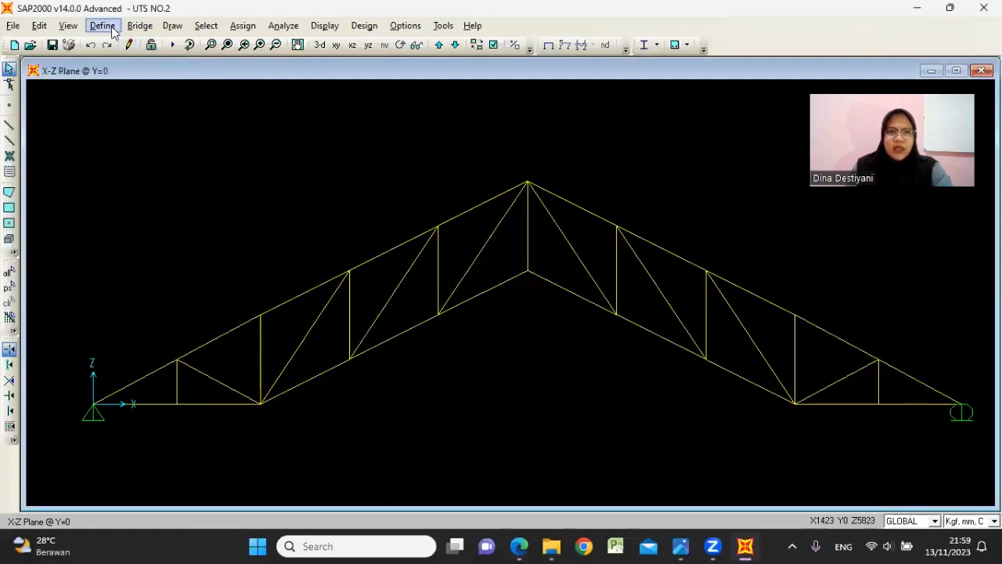
left_click(109, 28)
mouse_move(137, 63)
left_click(278, 63)
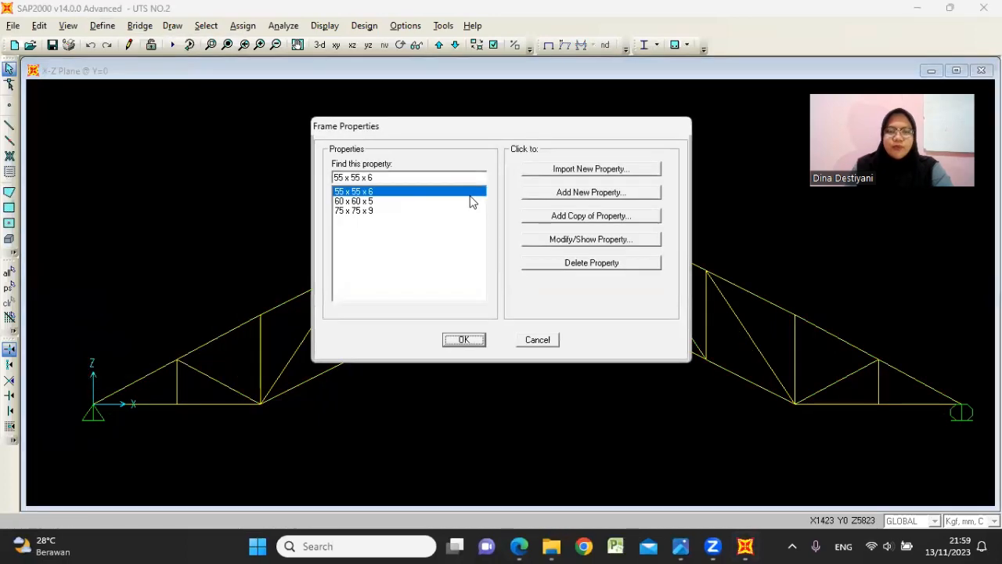
left_click(557, 194)
left_click(636, 212)
left_click(645, 217)
left_click(583, 249)
double_click(561, 157)
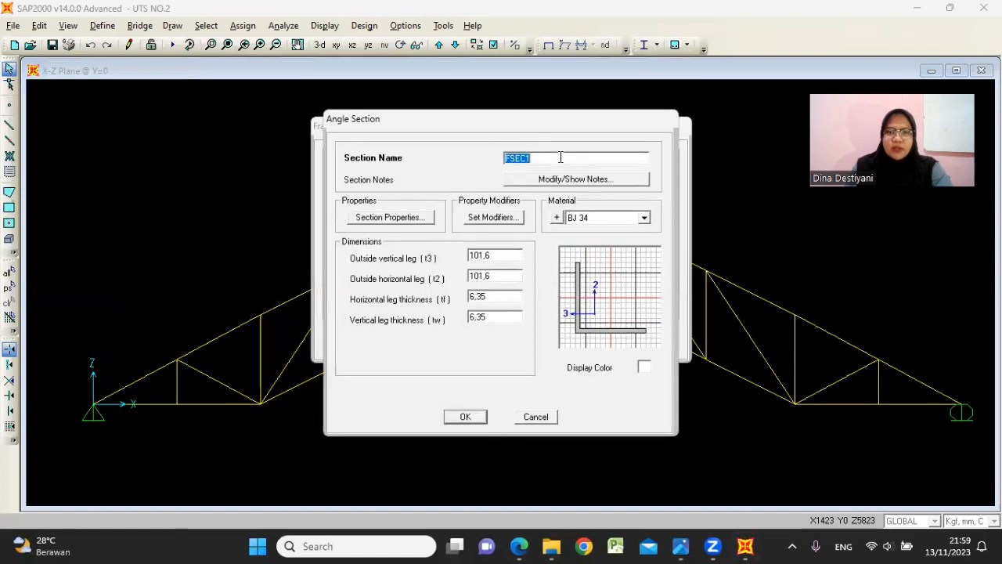
type("30 x")
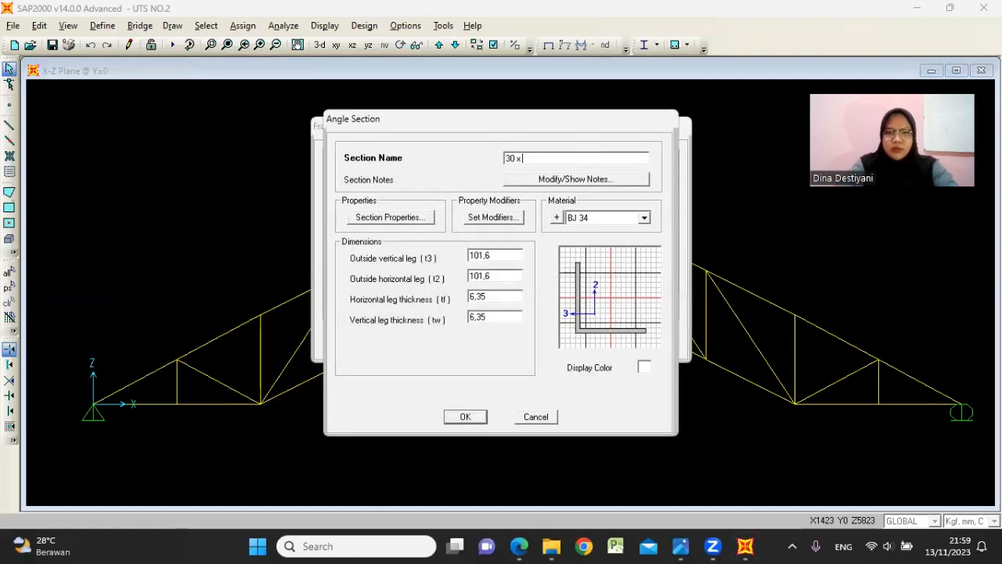
type(" 45 x 5")
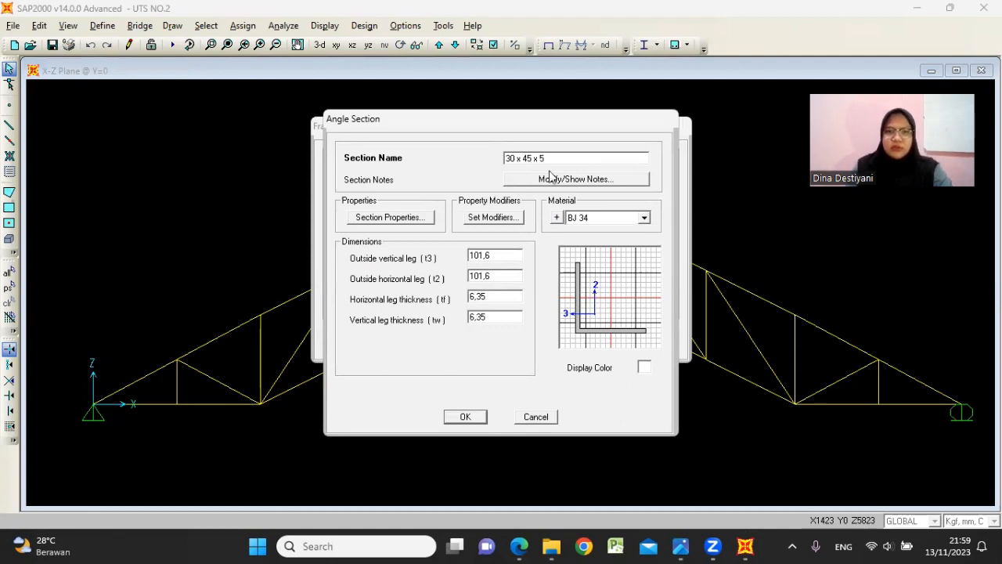
- Set the angle's vertical leg to 45 mm, horizontal leg to 30 mm and both thicknesses to 5 mm, and accept the section definition
double_click(492, 314)
type("5")
double_click(490, 294)
type("5")
double_click(498, 274)
type("30")
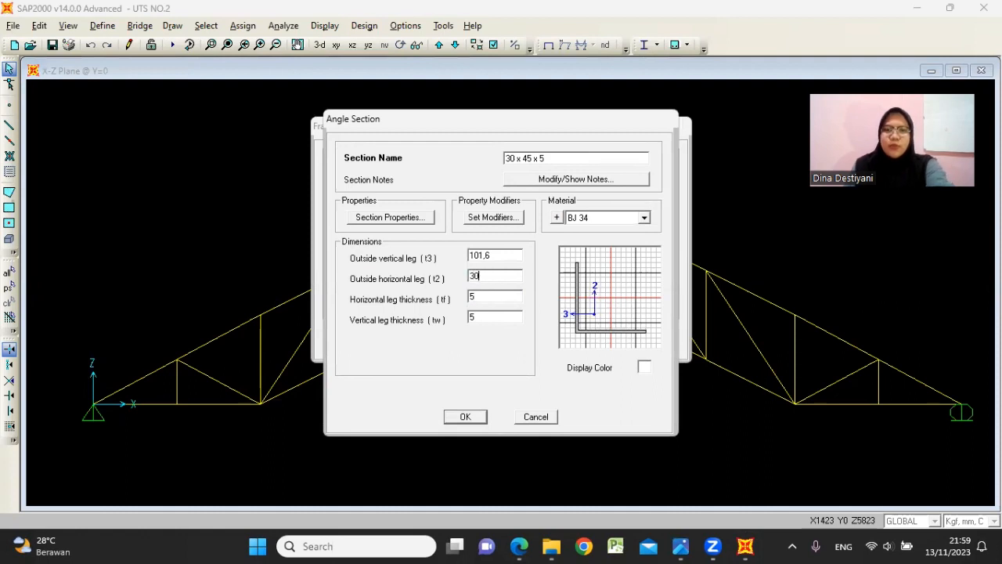
double_click(505, 254)
type("45")
left_click(480, 415)
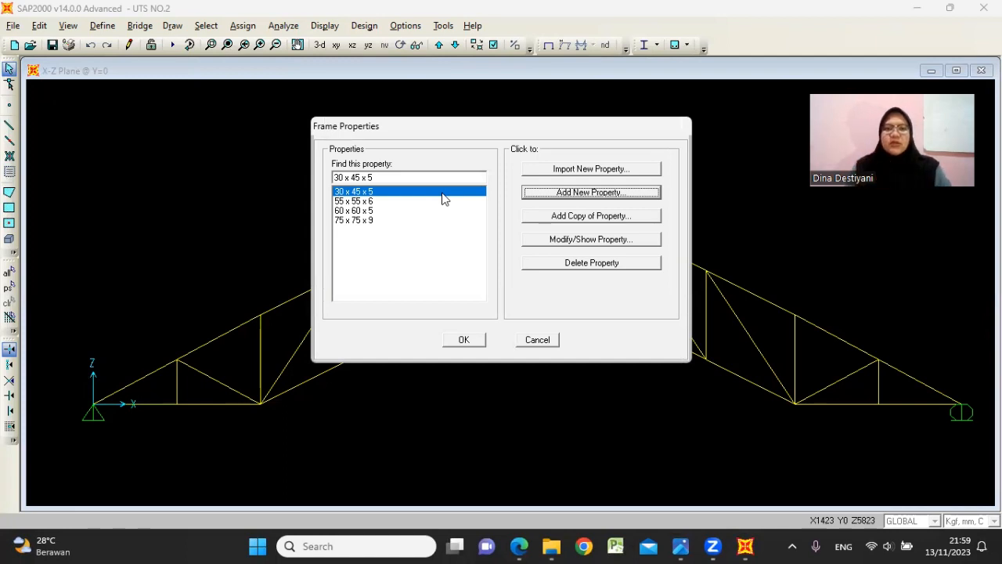
left_click(464, 339)
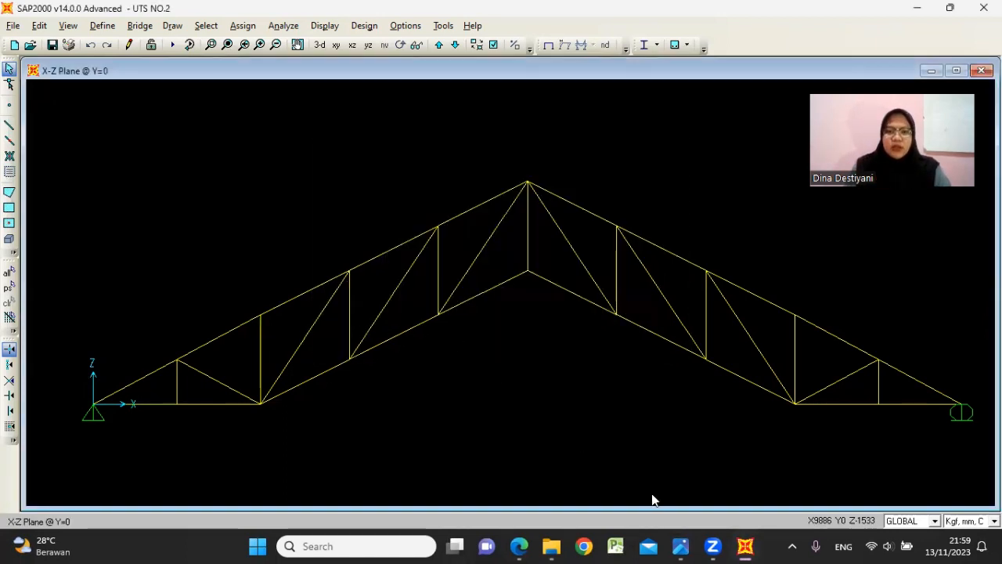
- Check the sections in Screenshot (308) and select the left end-panel members, the second vertical and the first sloping bottom-chord member, leaving the support rafter unselected
mouse_move(686, 546)
left_click(737, 480)
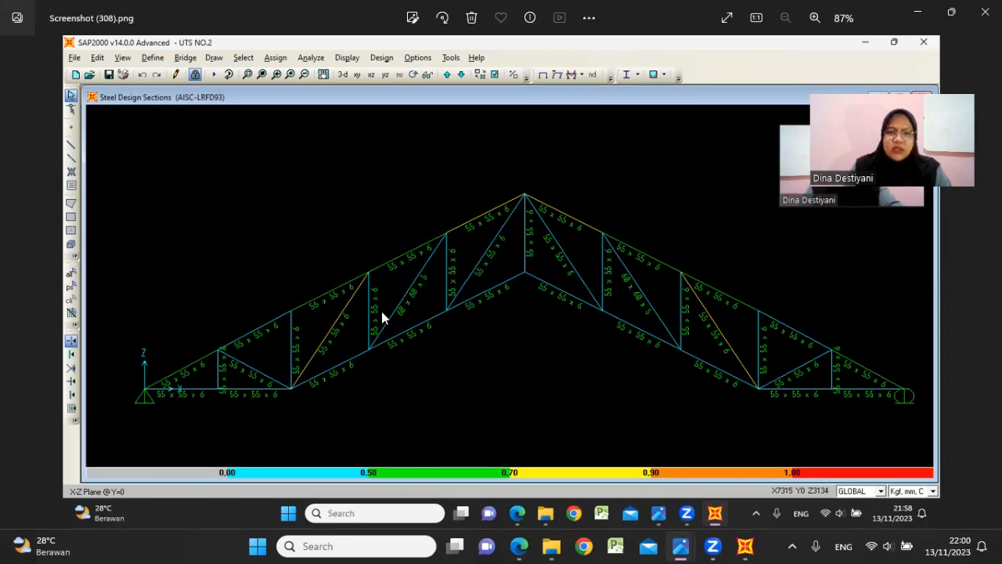
left_click(916, 11)
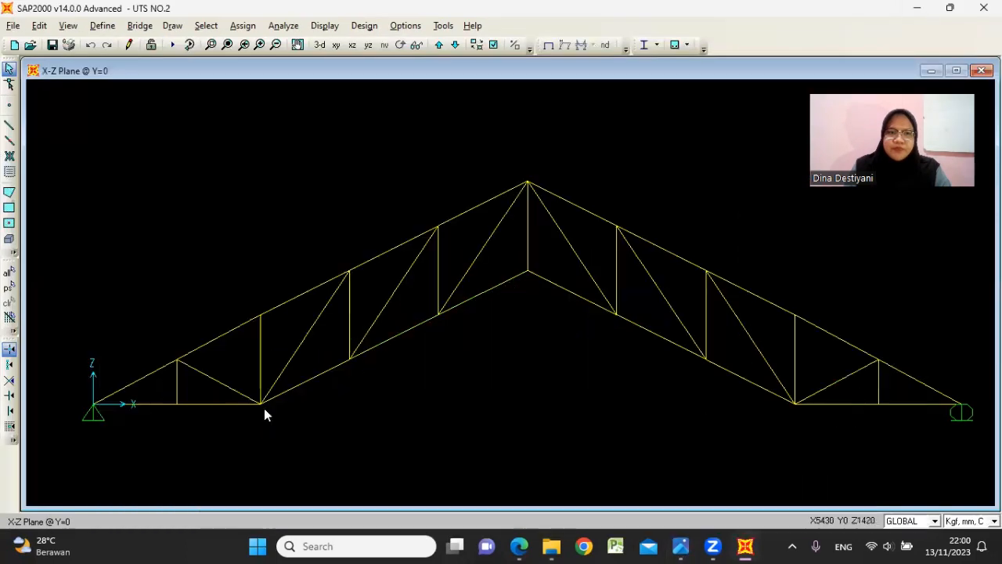
left_click_drag(210, 340, 163, 389)
mouse_move(686, 545)
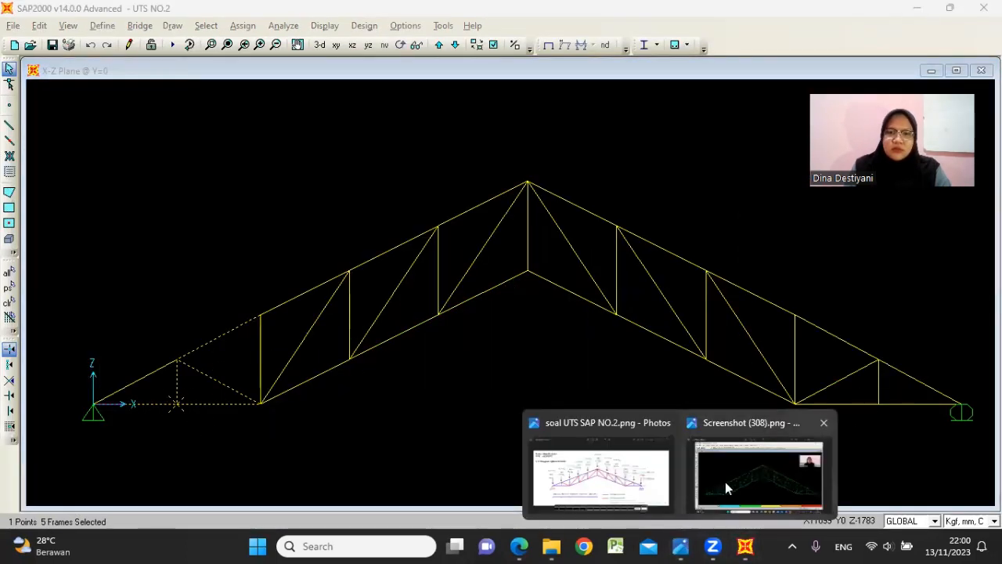
left_click(725, 480)
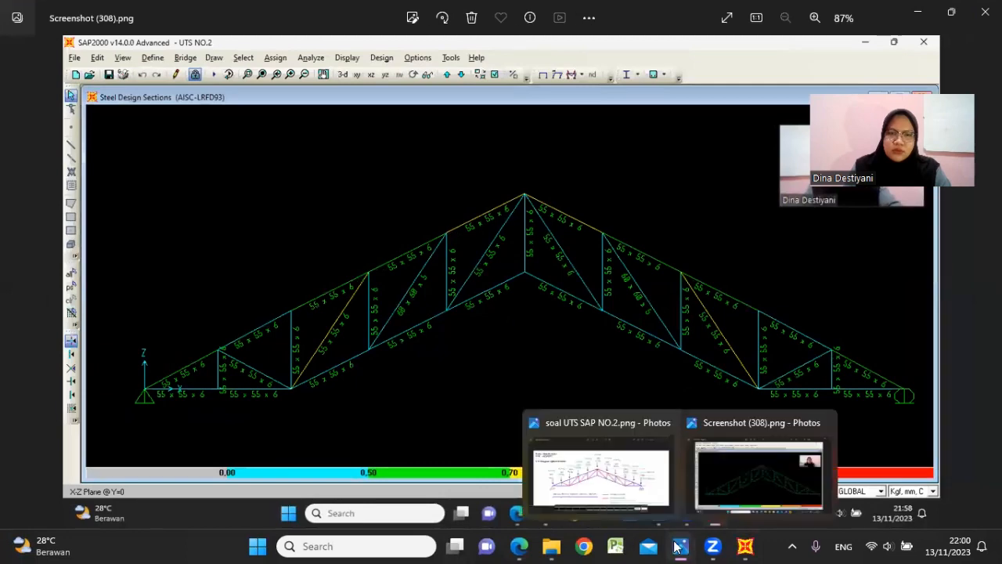
left_click(745, 546)
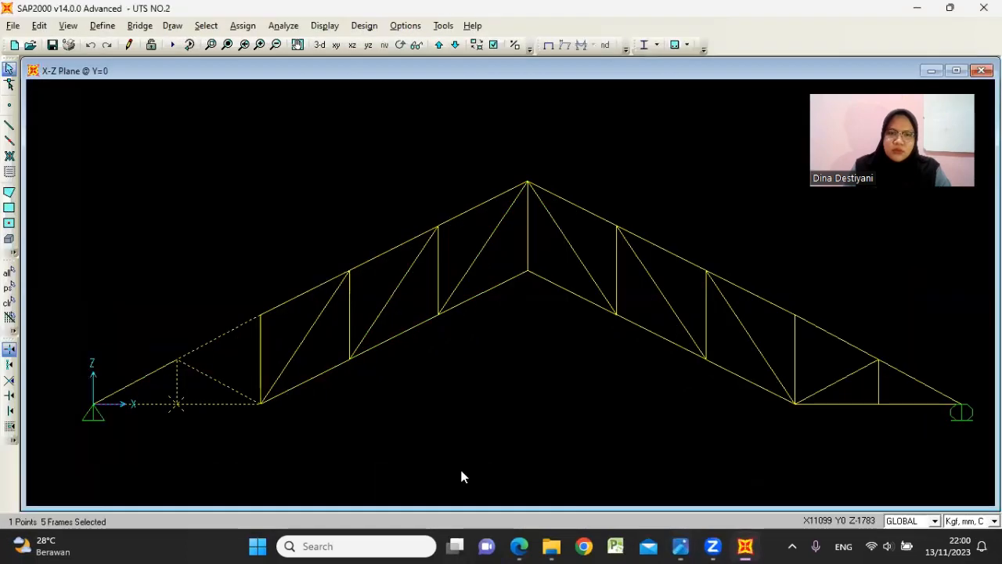
left_click(316, 377)
left_click(258, 358)
- Recheck Screenshot (308) and add the left half's remaining verticals, two inner diagonals and sloping bottom-chord members to the selection
mouse_move(679, 546)
left_click(741, 494)
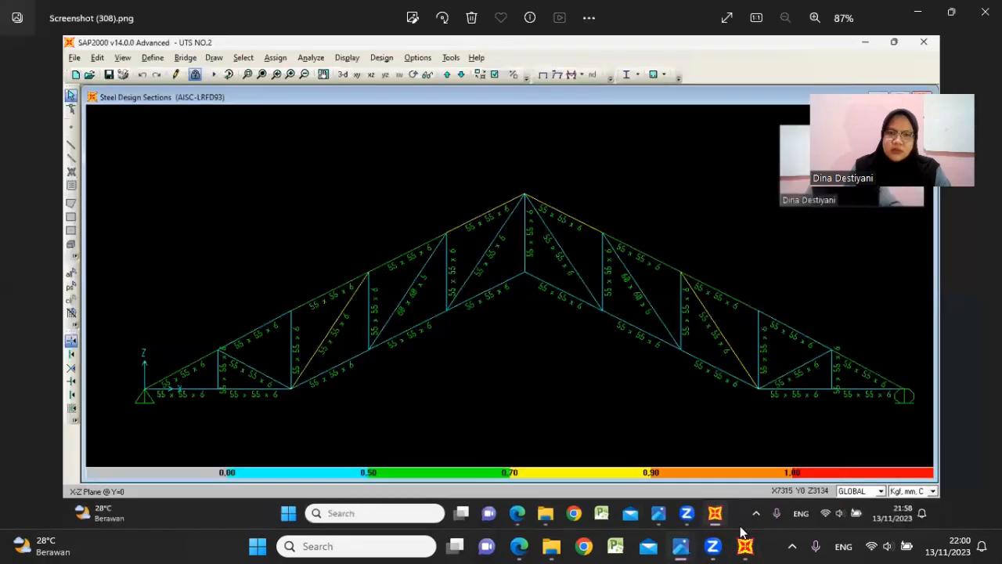
mouse_move(747, 544)
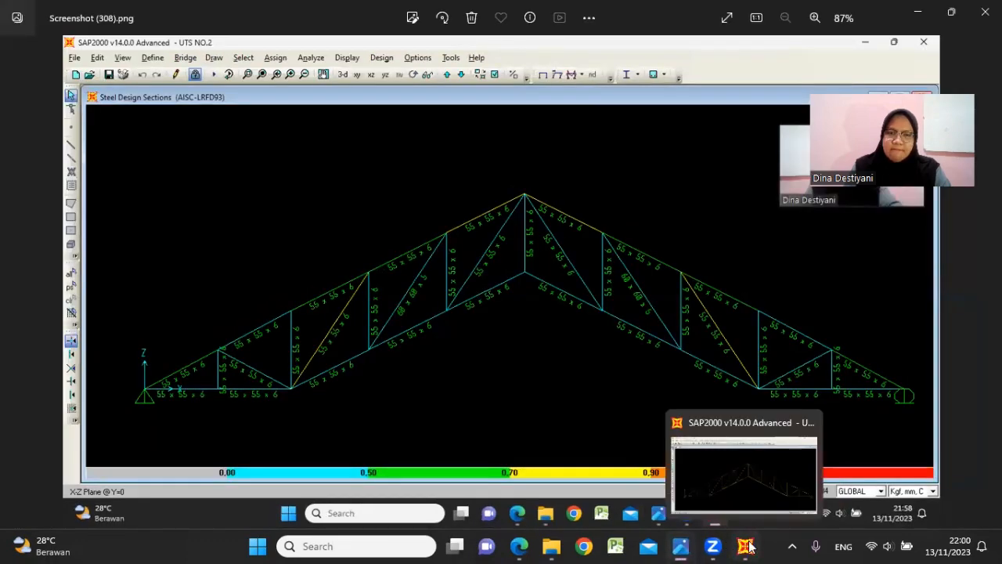
left_click(745, 546)
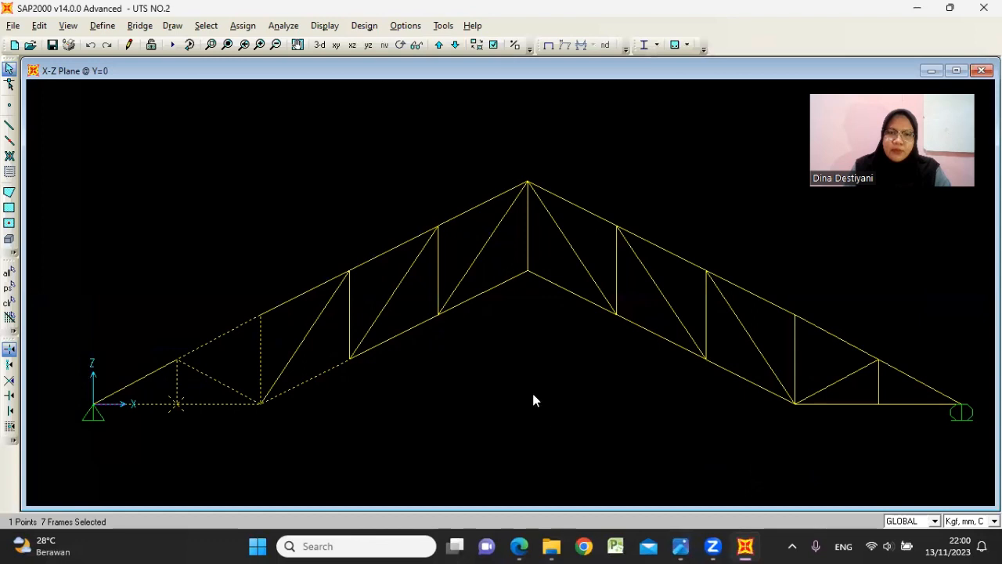
left_click_drag(407, 341, 342, 306)
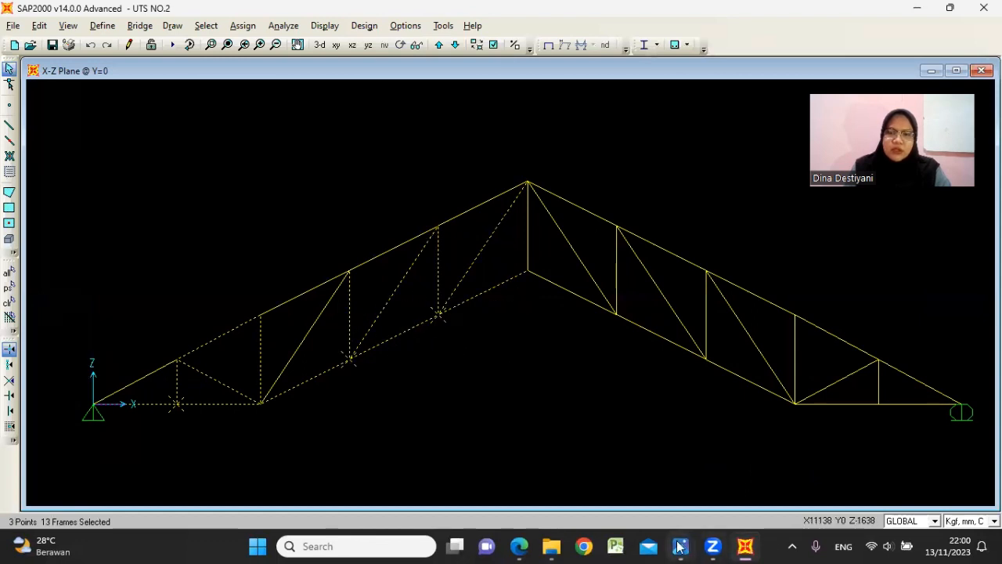
mouse_move(680, 546)
left_click(736, 469)
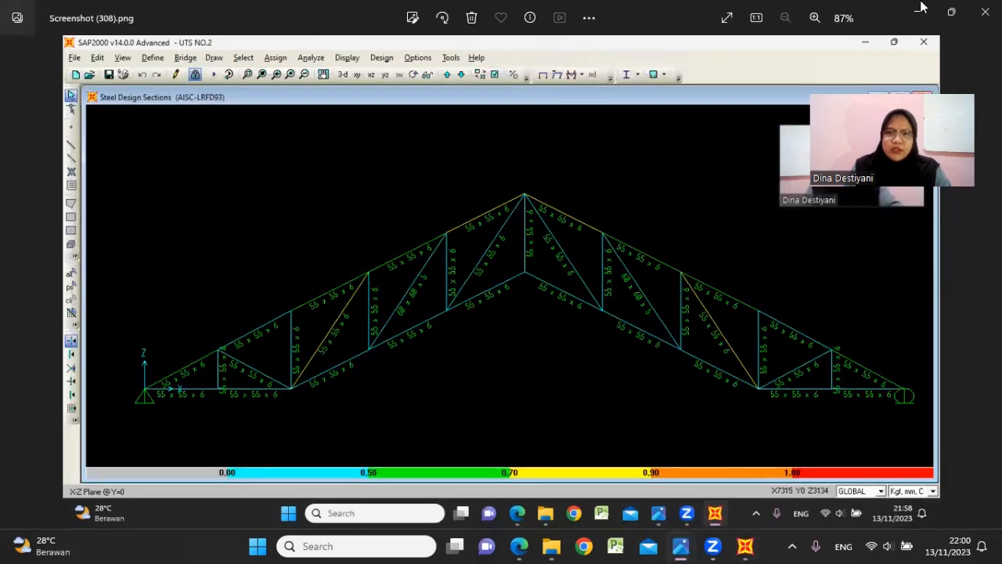
key("alt+Tab")
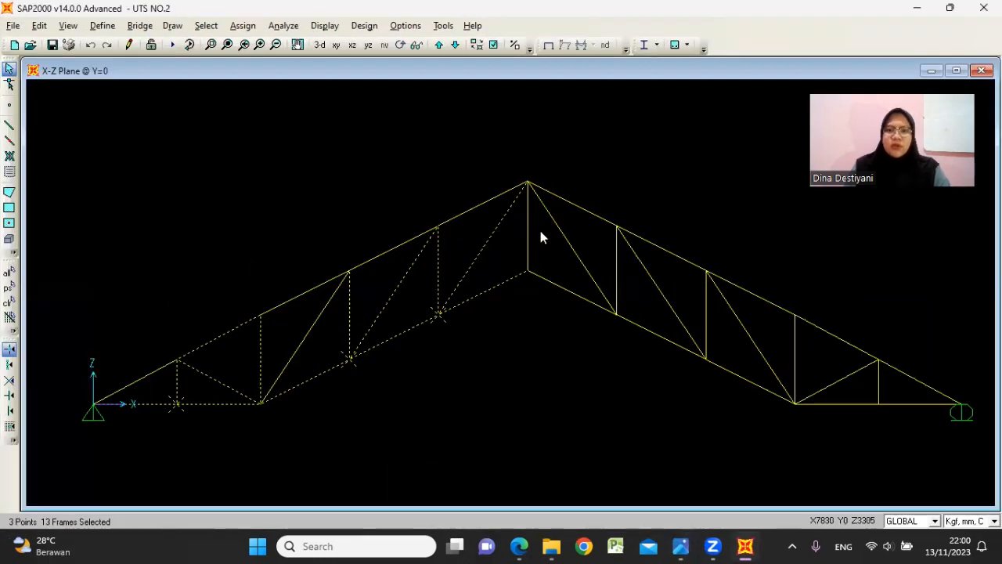
- Add the central vertical and the right half's matching verticals, inner diagonals, bottom-chord and end-panel members to the selection
left_click_drag(666, 404, 519, 258)
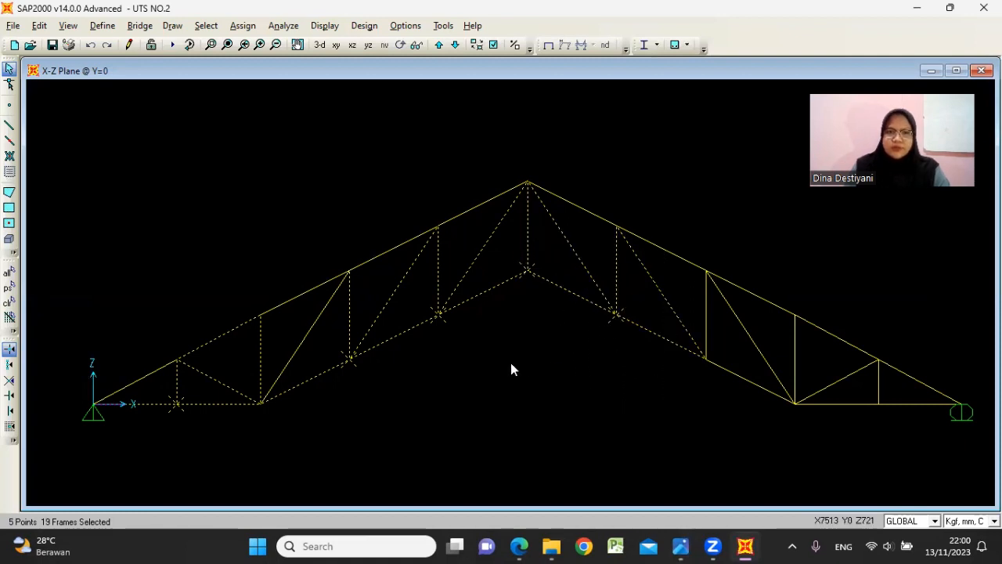
left_click(707, 329)
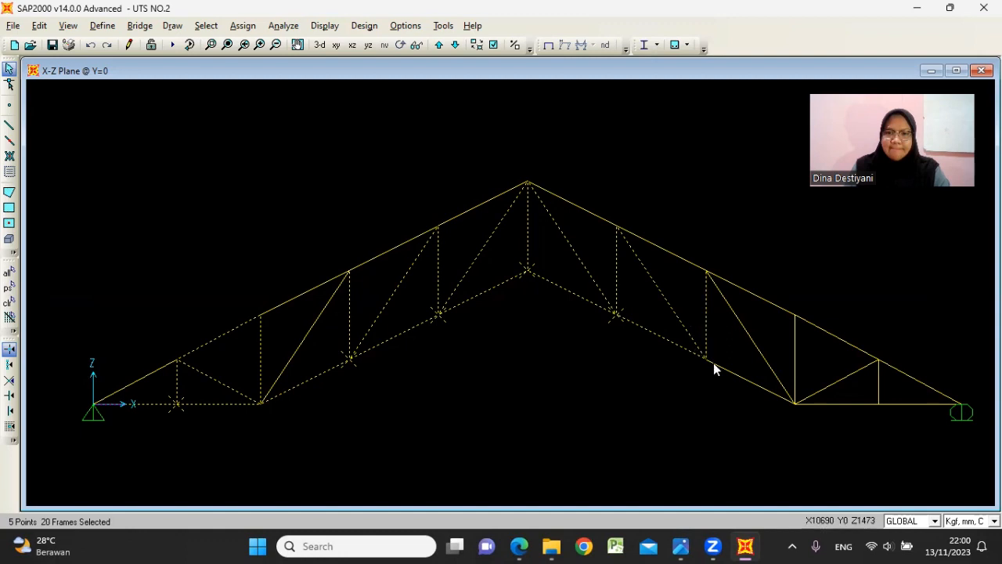
left_click(719, 364)
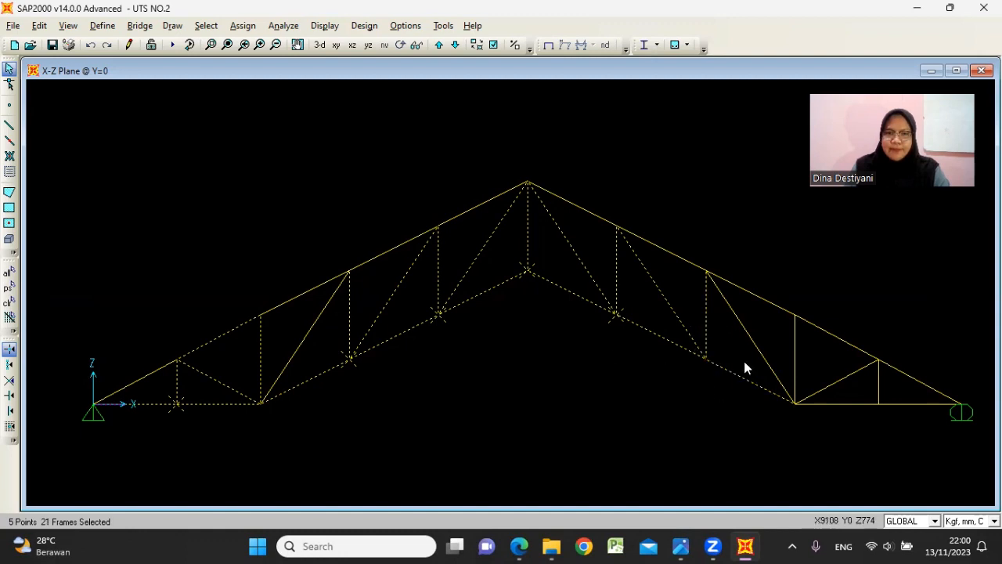
left_click(794, 339)
left_click_drag(850, 318, 823, 335)
left_click_drag(891, 447, 819, 385)
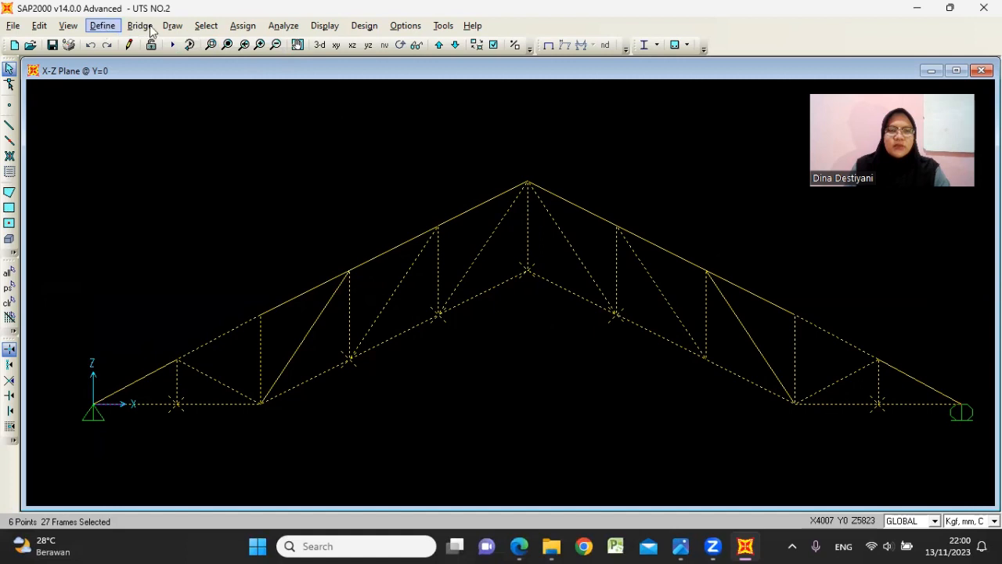
- Assign the 30 x 45 x 5 frame section to the selected truss members
left_click(243, 26)
mouse_move(340, 62)
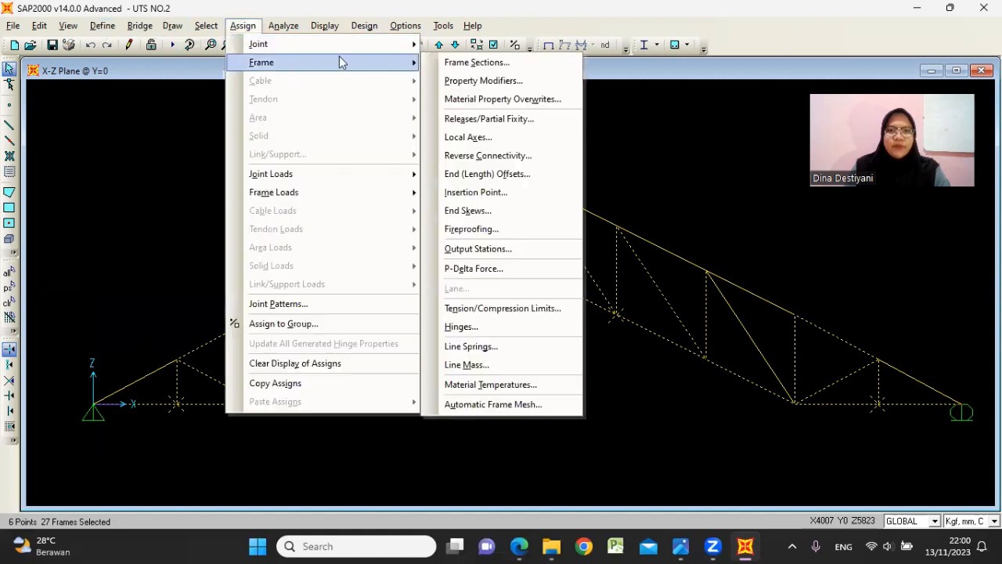
left_click(443, 62)
left_click(367, 201)
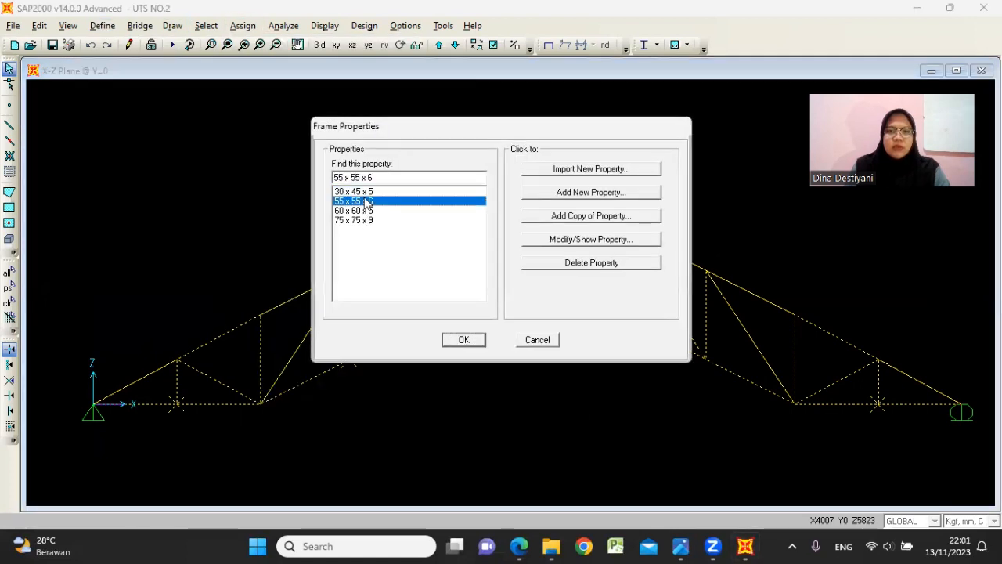
left_click(375, 192)
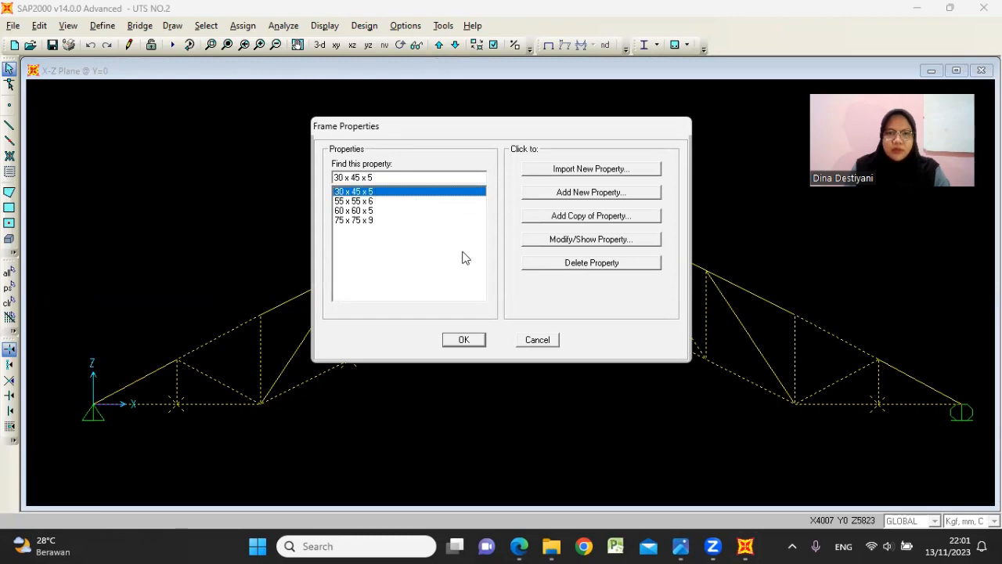
left_click(462, 340)
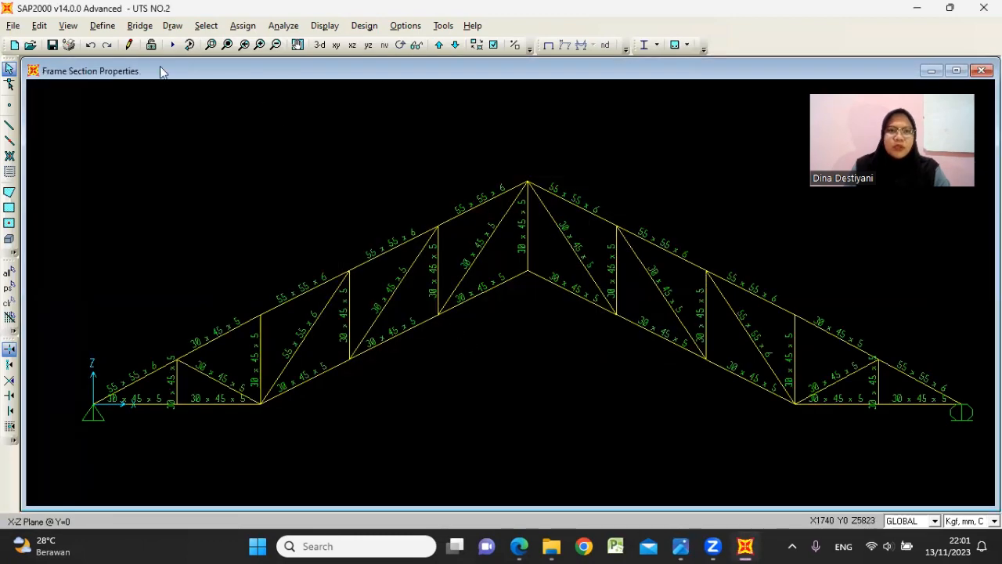
- Run the analysis for the DEAD and HIDUP load cases and start the steel design check
left_click(170, 47)
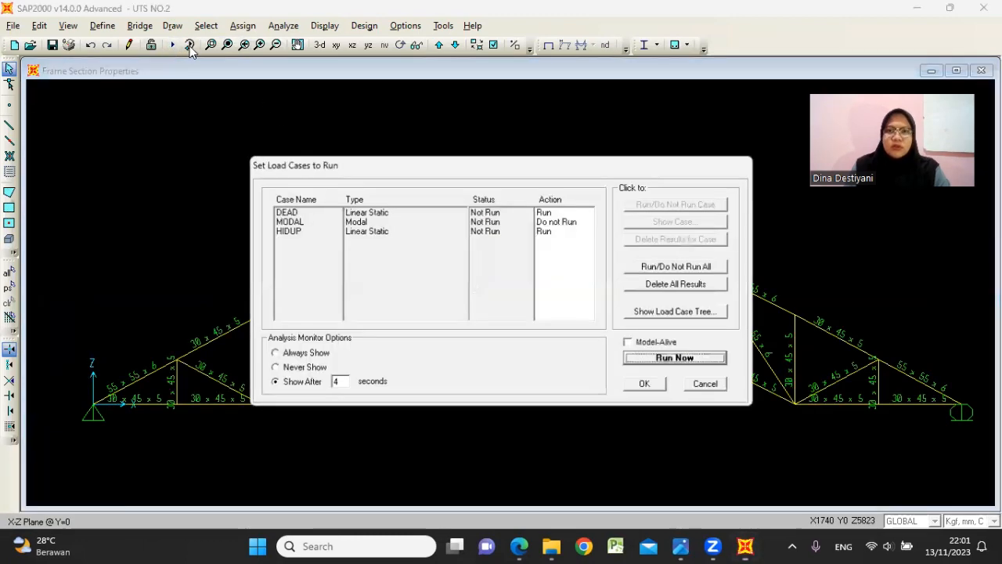
left_click(686, 359)
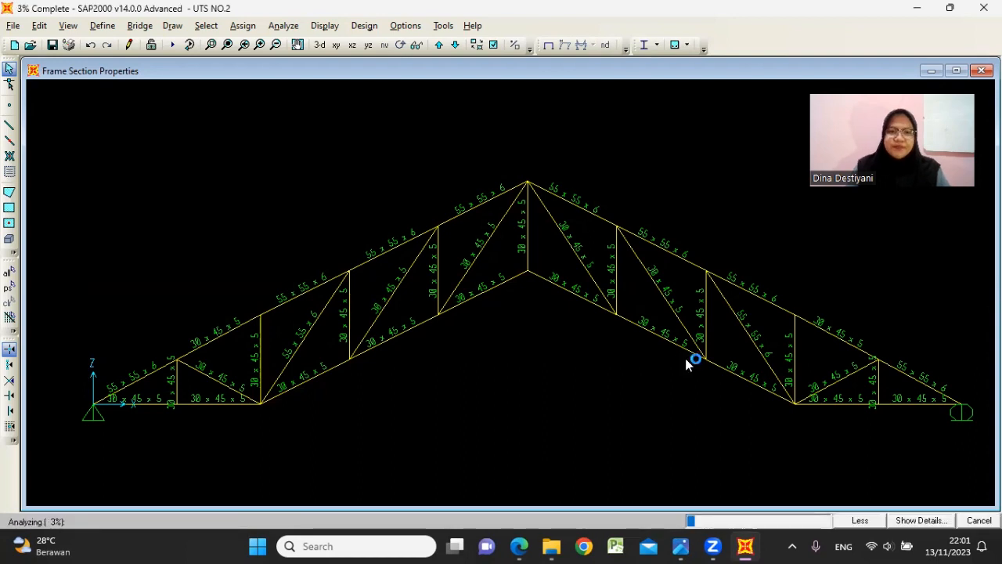
left_click(639, 45)
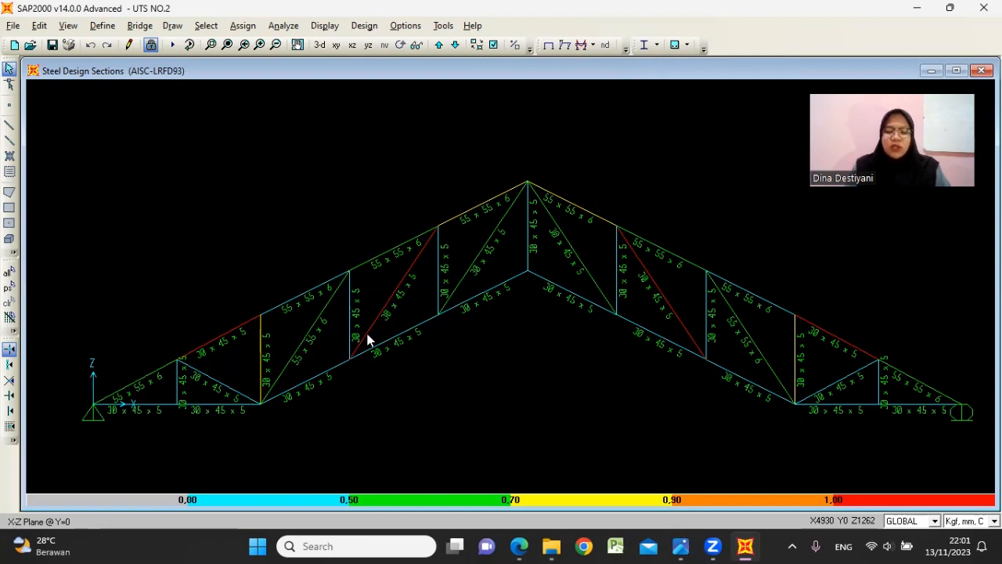
- Consult the unequal-angle and equal-angle tables in the steel profile PDF, checking the 50·50 angle areas, and return to SAP2000
mouse_move(519, 545)
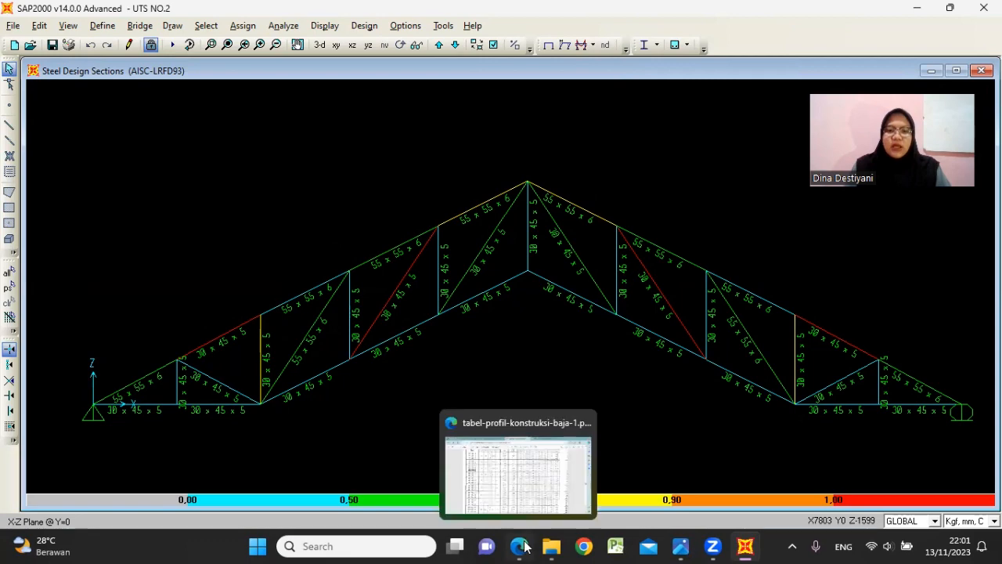
left_click(470, 462)
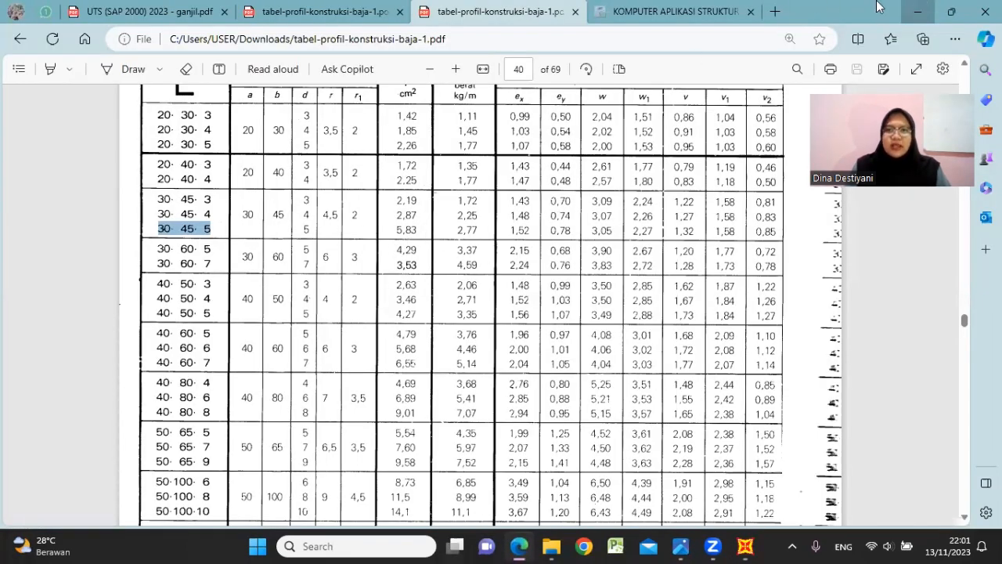
left_click(918, 12)
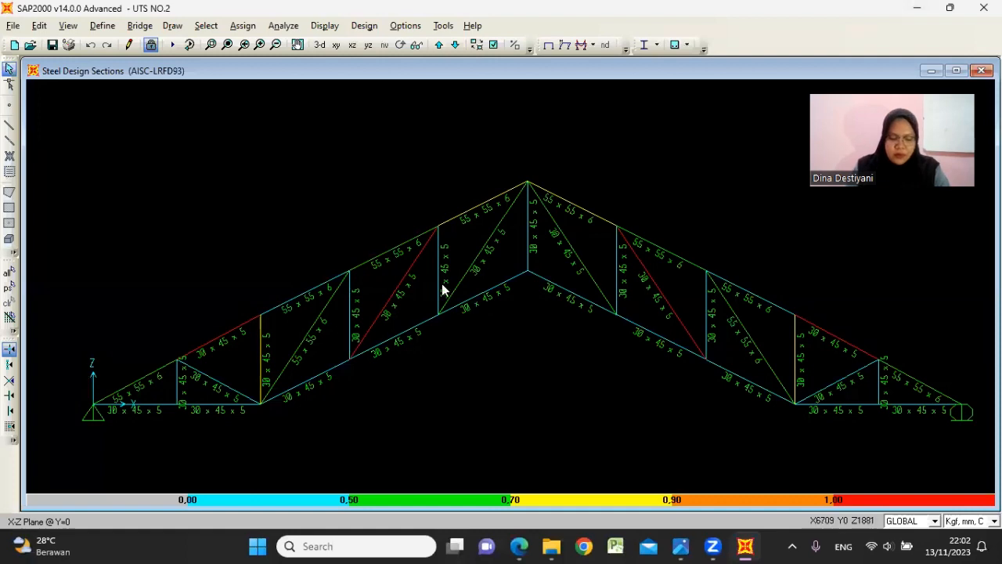
mouse_move(519, 546)
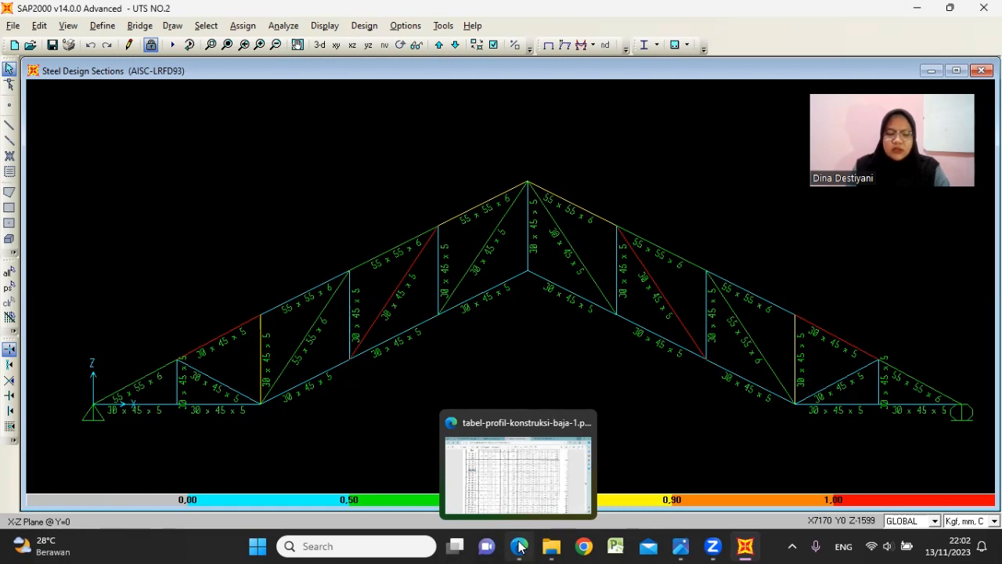
left_click(519, 546)
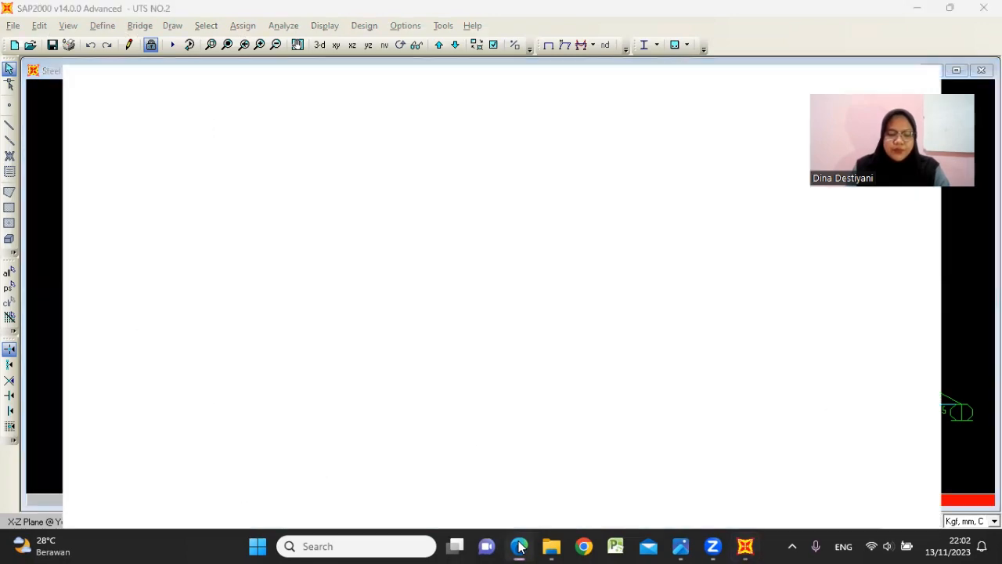
left_click(286, 9)
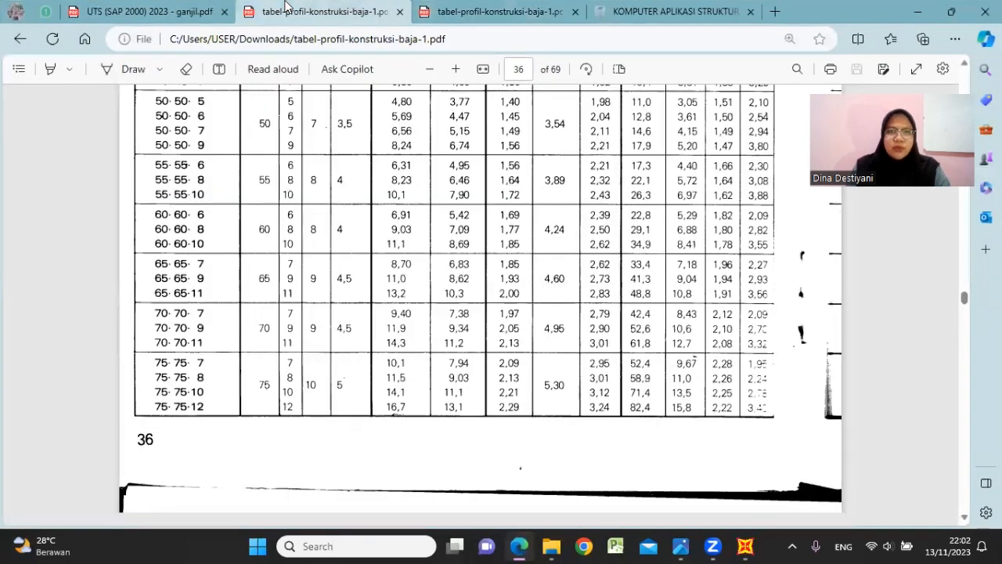
left_click_drag(394, 142, 414, 146)
left_click(537, 284)
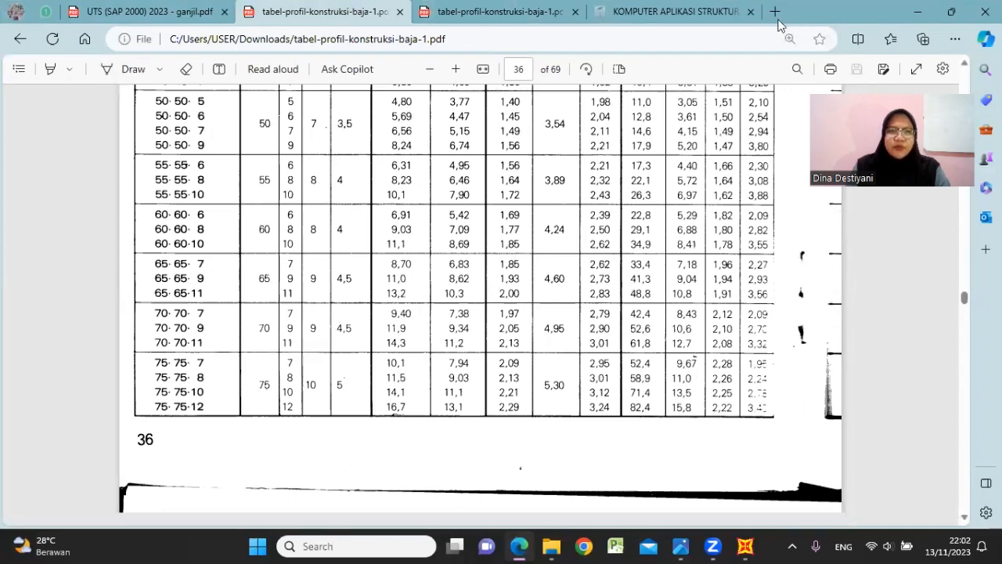
left_click(740, 545)
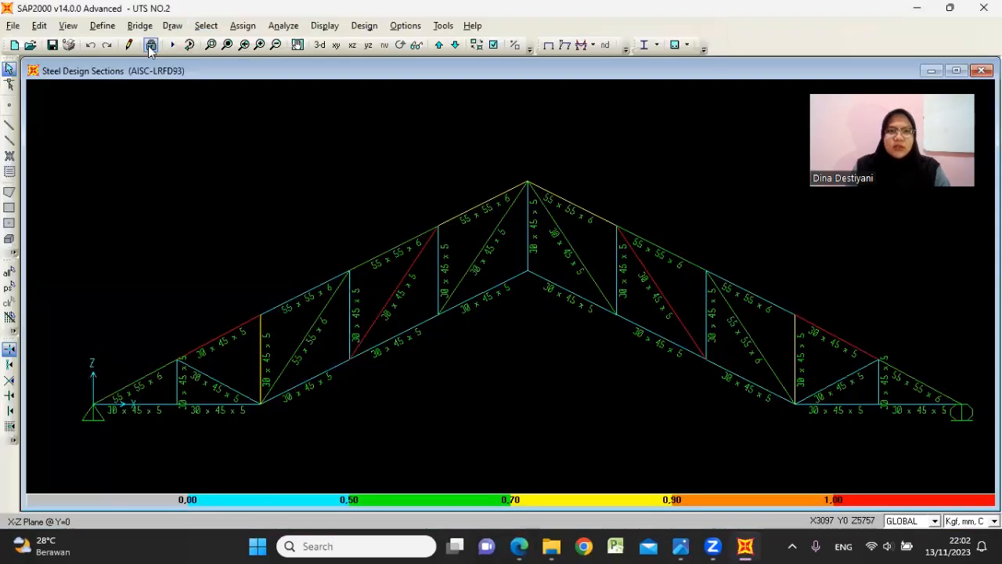
- Unlock the model and start a new steel angle section named 50 x 50 x 9 using material BJ 34
left_click(151, 46)
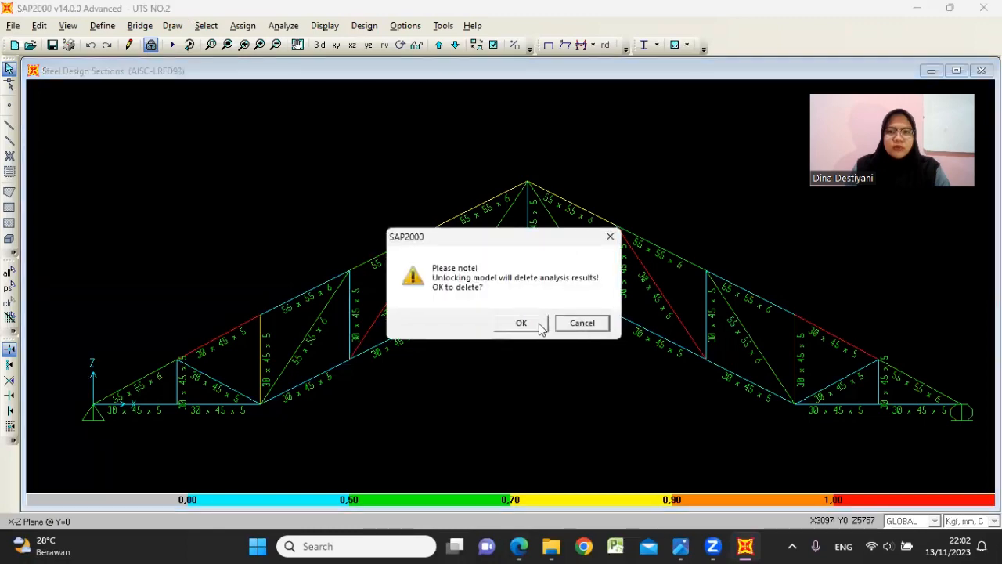
left_click(538, 329)
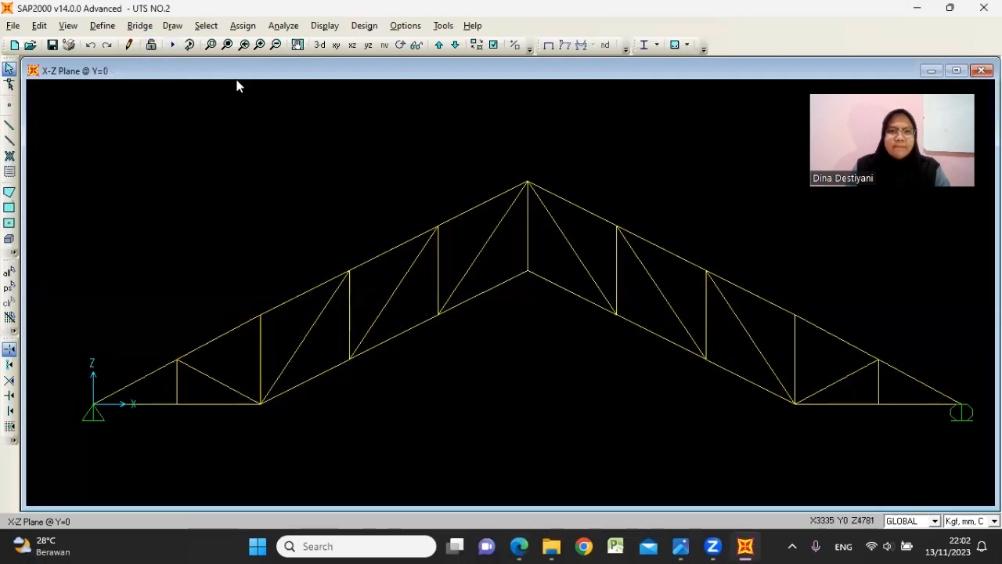
left_click(108, 26)
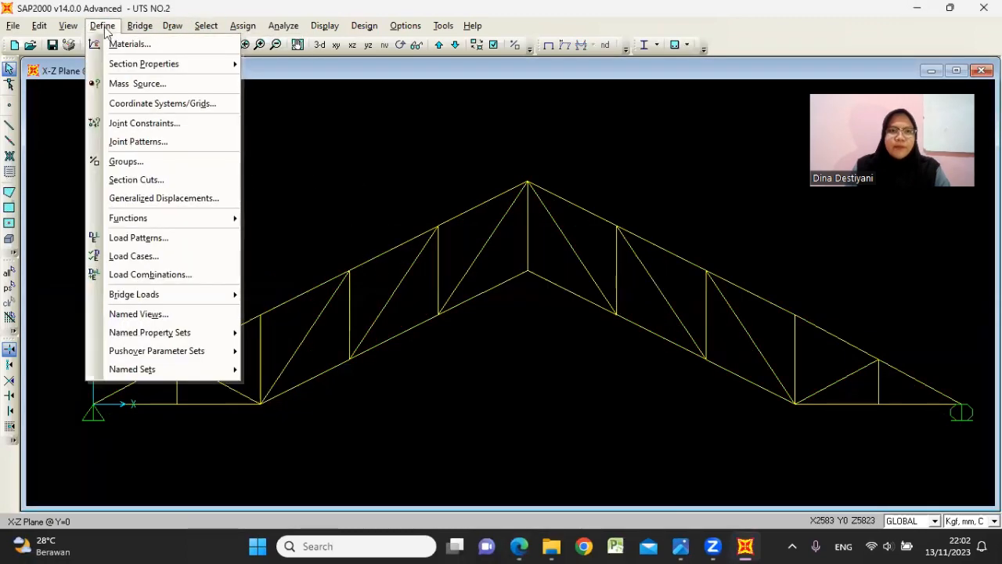
mouse_move(171, 68)
left_click(270, 63)
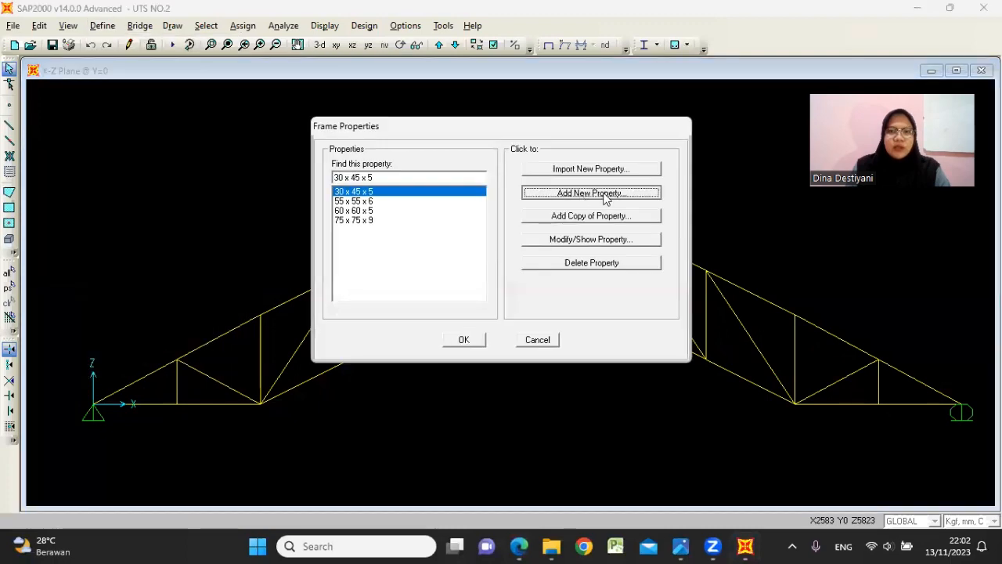
left_click(610, 195)
left_click(629, 200)
left_click(644, 217)
left_click(600, 252)
double_click(551, 160)
type("50 x 50")
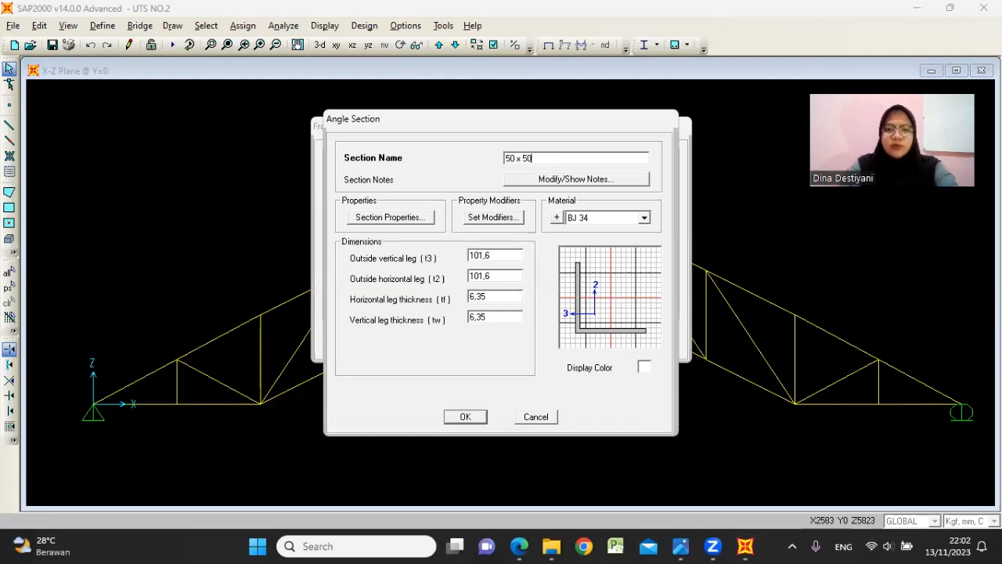
- Set both leg thicknesses to 9 mm and both outside legs to 50 mm, and save the new angle section
double_click(490, 316)
type("9")
double_click(493, 298)
type("9")
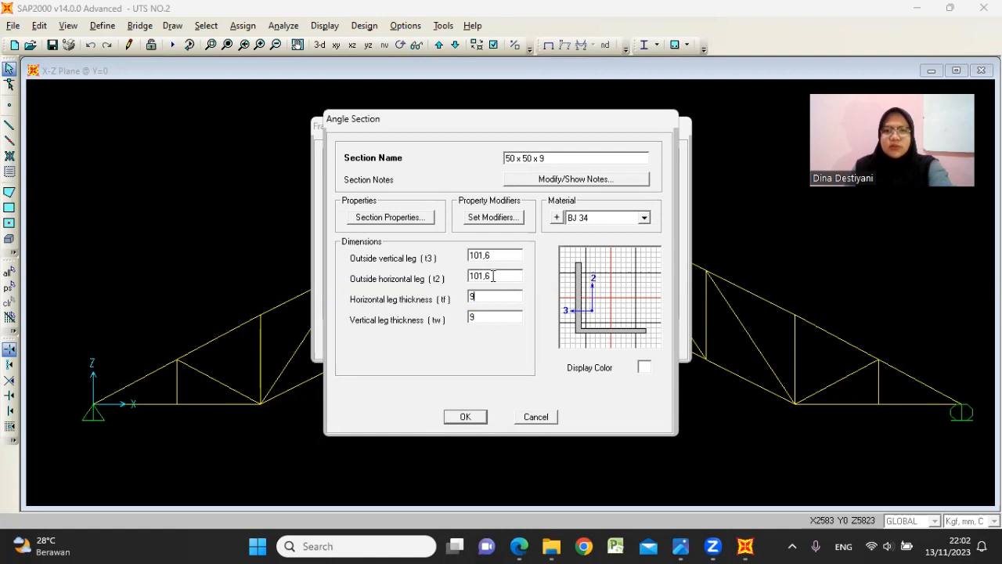
double_click(493, 276)
type("50")
double_click(493, 255)
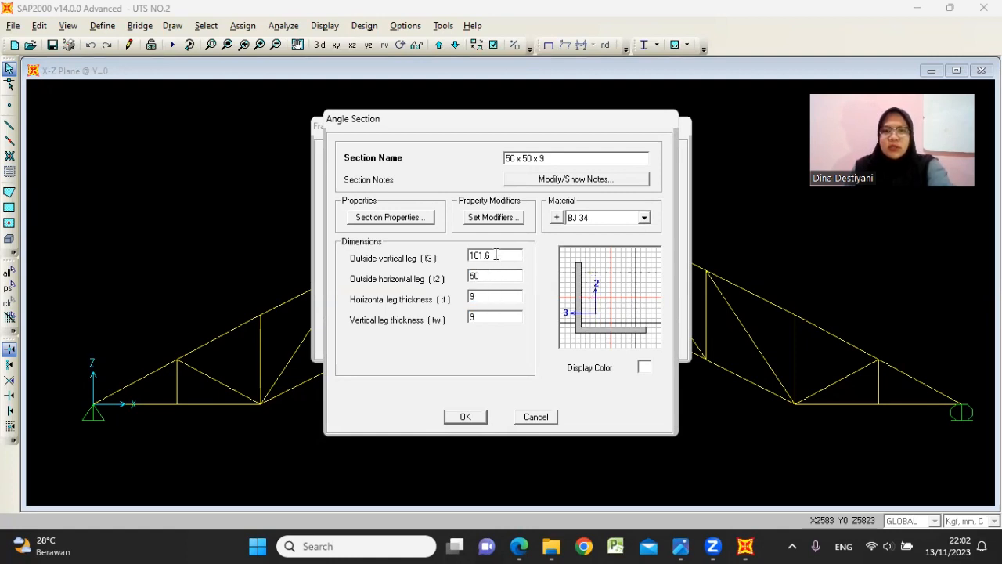
type("50")
double_click(492, 275)
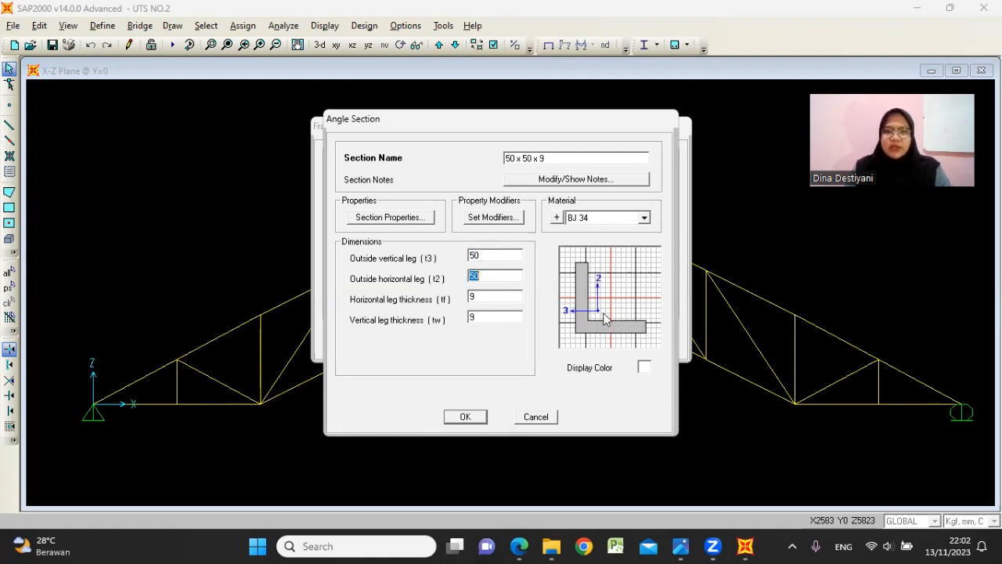
left_click(464, 421)
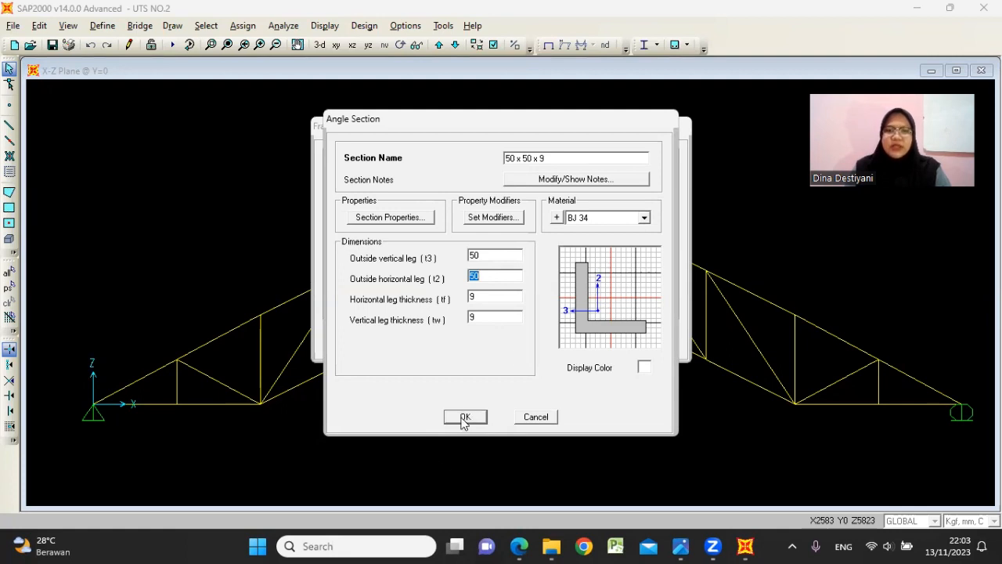
left_click(474, 340)
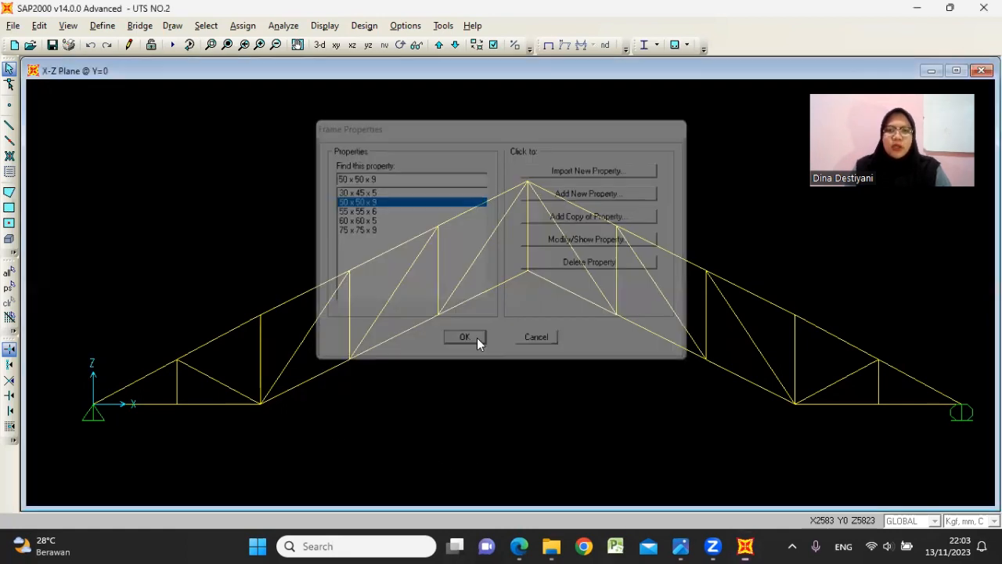
- Using the saved design-check screenshot, assign 50 x 50 x 9 to each half's second top-chord member from the support and second diagonal from the ridge
left_click(680, 545)
left_click(716, 483)
key("Right")
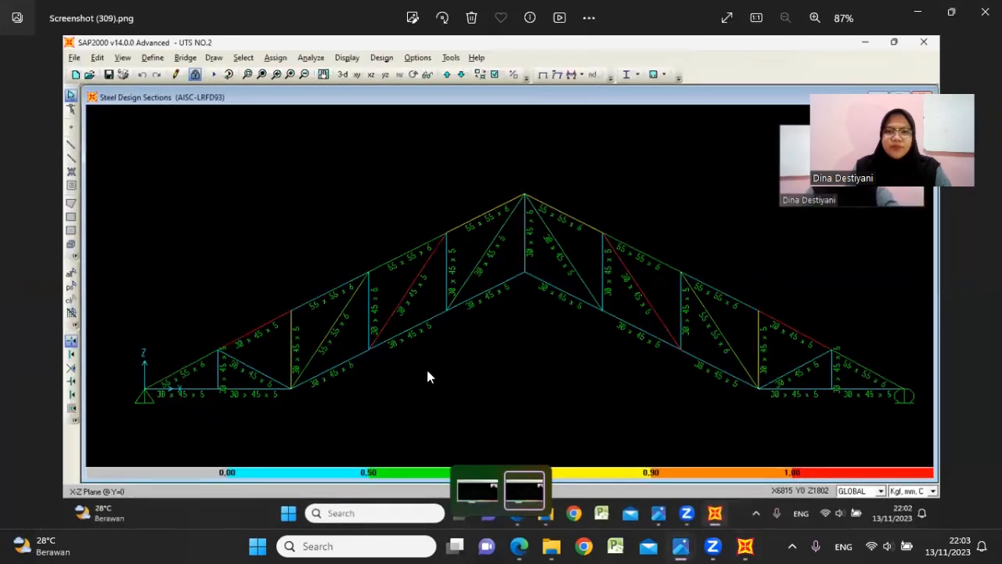
left_click(919, 10)
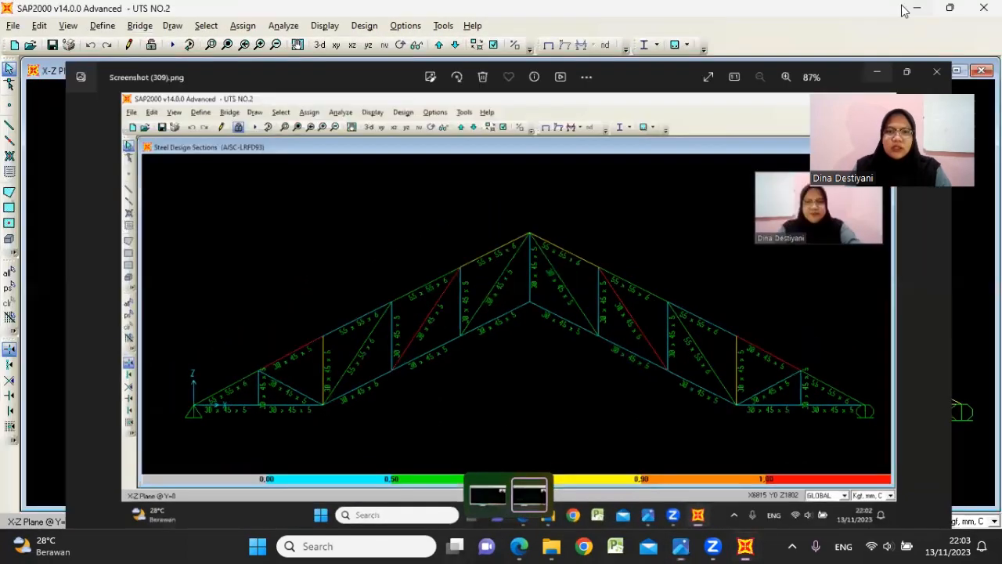
left_click(390, 296)
left_click(227, 332)
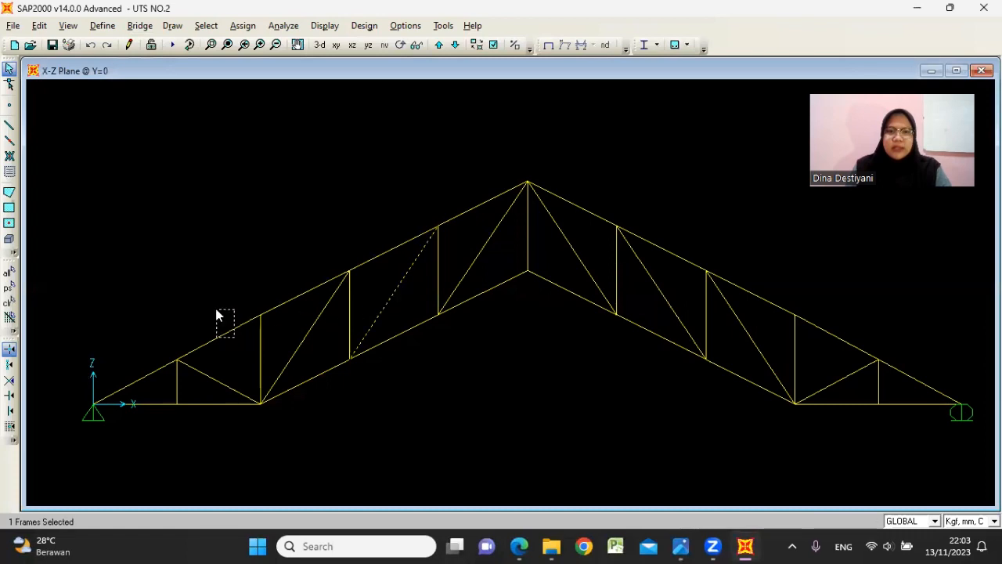
left_click(645, 287)
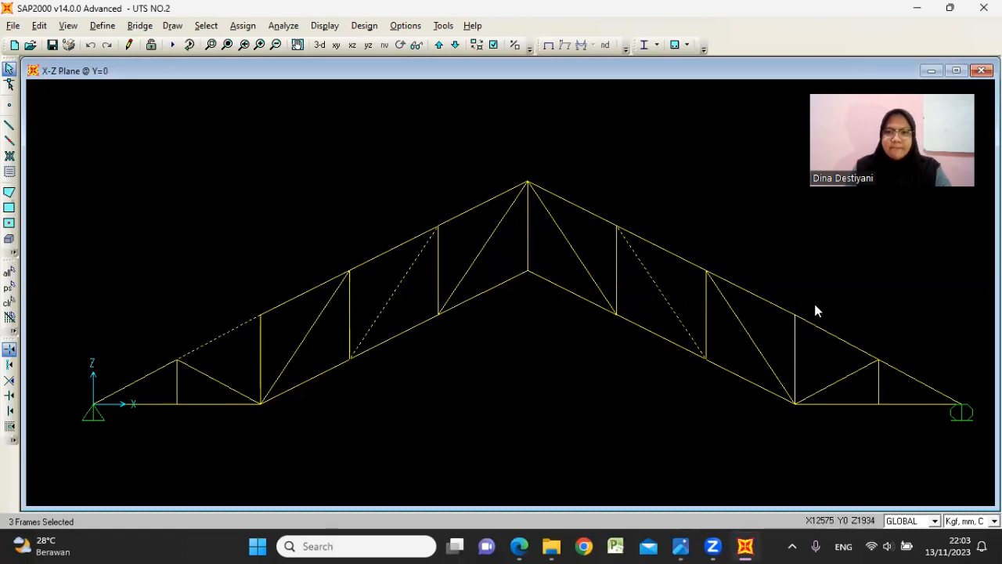
left_click(835, 340)
left_click(248, 26)
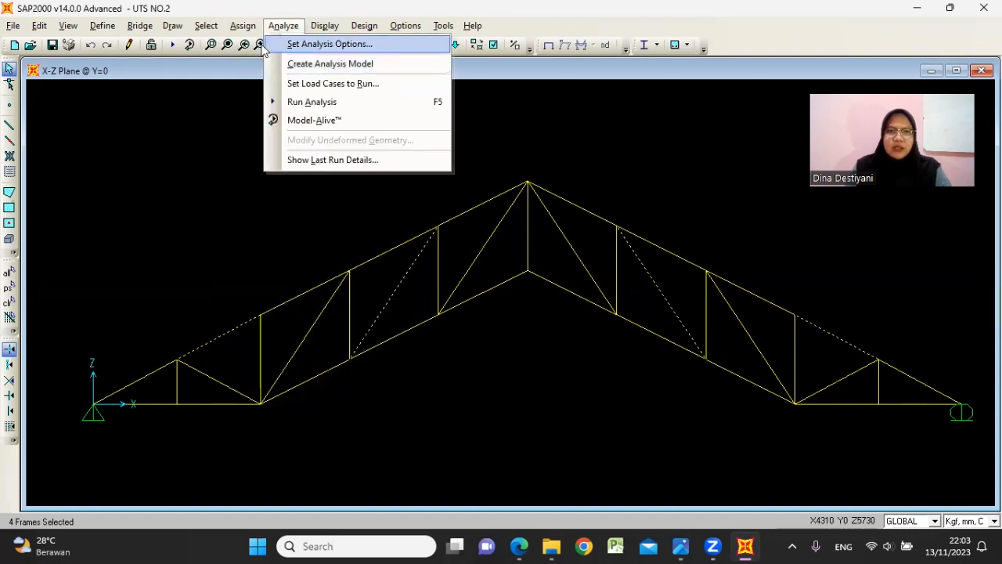
mouse_move(320, 65)
left_click(429, 63)
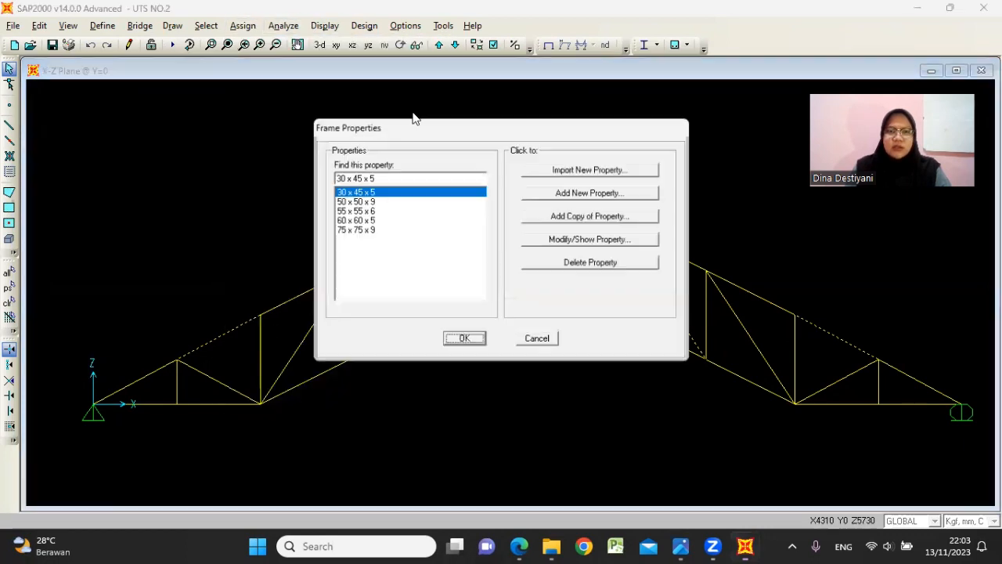
left_click(364, 203)
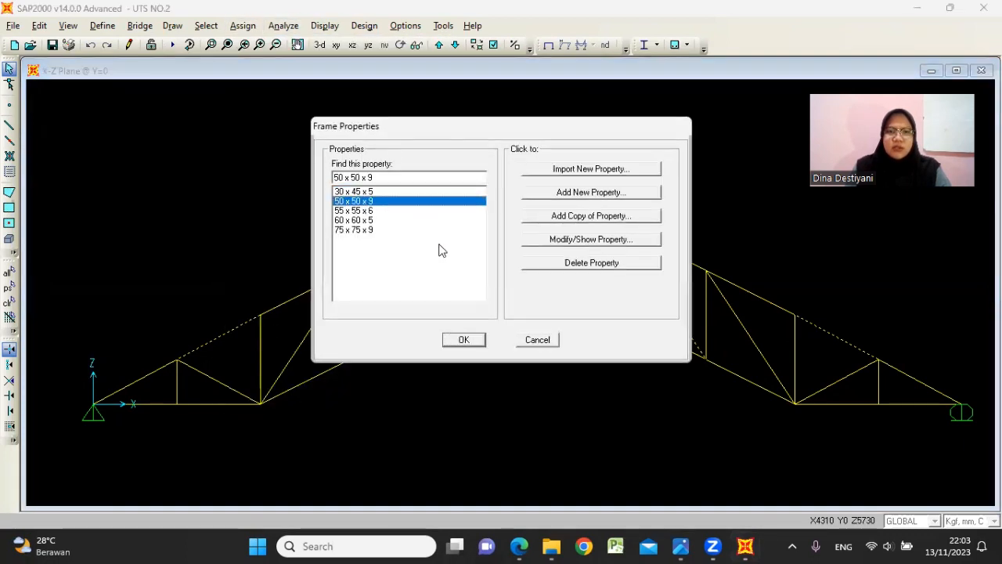
left_click(465, 342)
- Run the analysis for the DEAD and HIDUP load cases and check the steel design with the 50 x 50 x 9 members
left_click(172, 45)
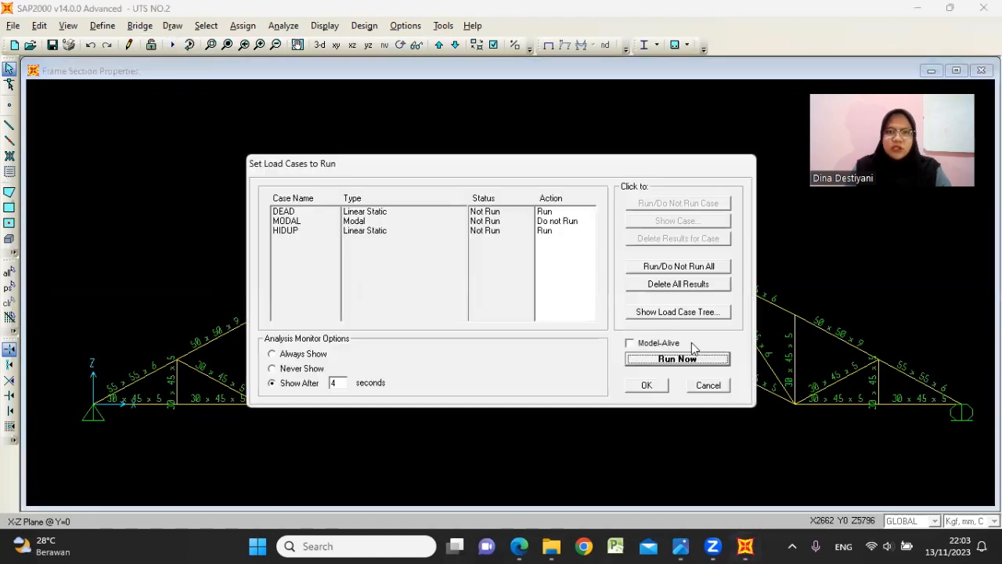
left_click(691, 358)
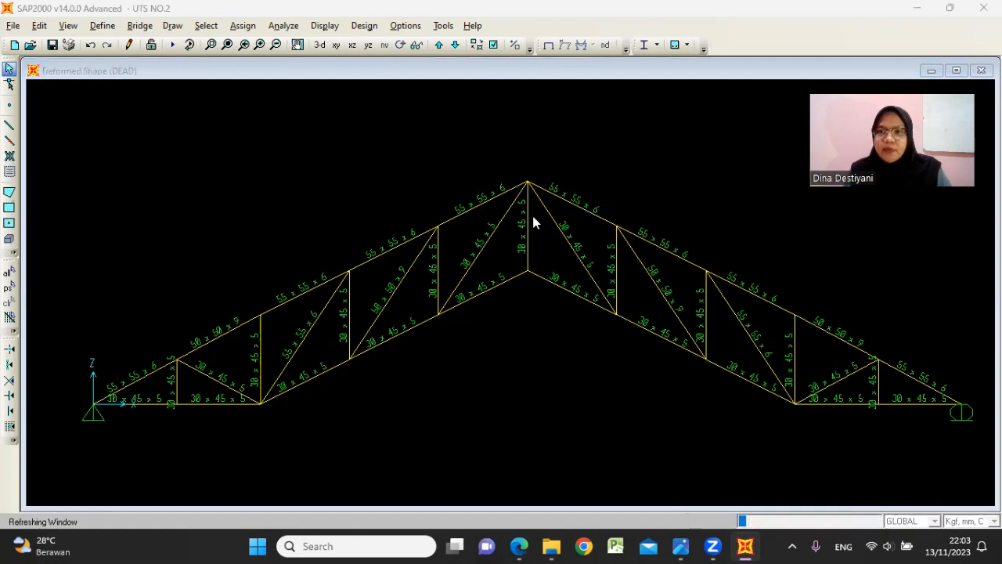
left_click(645, 46)
left_click(647, 45)
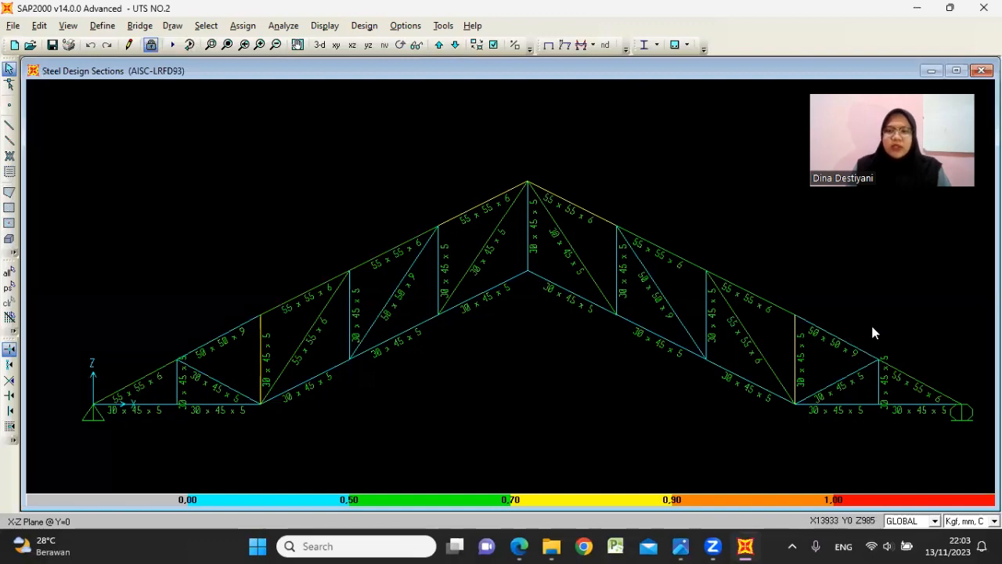
- Consult the equal-angle table in the steel profile PDF for a lighter 50·50 angle and return to SAP2000
left_click(523, 547)
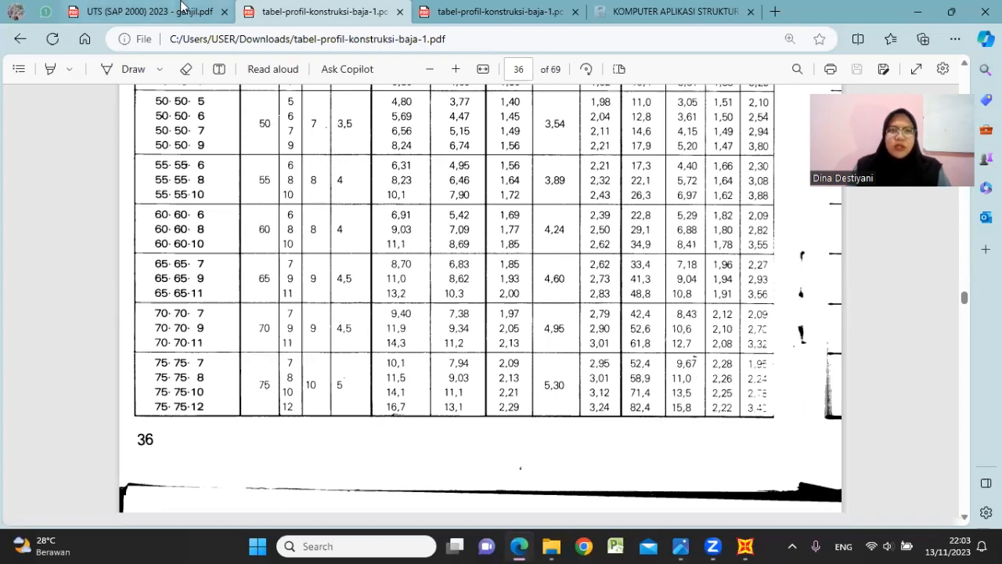
scroll(332, 279, "up", 5)
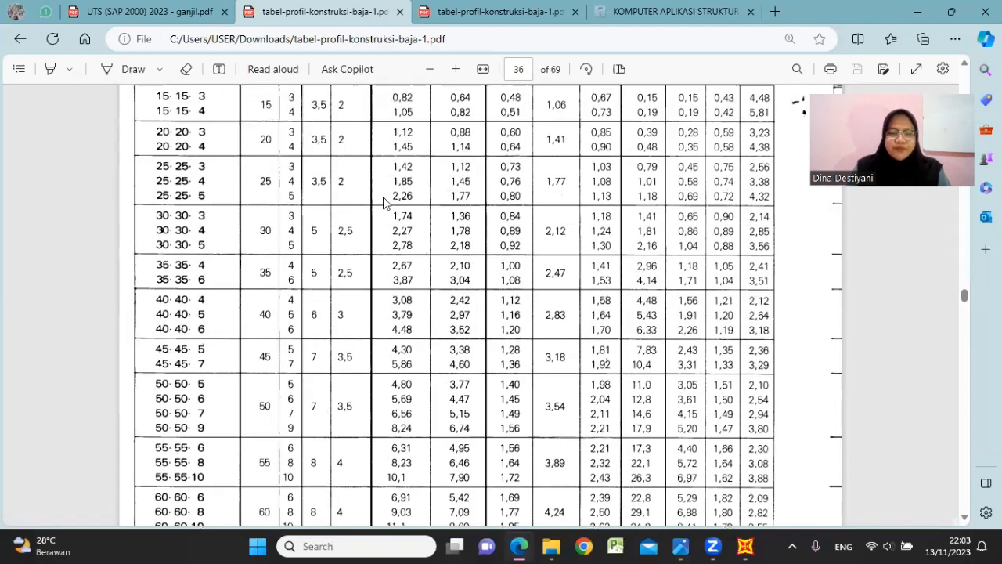
scroll(383, 203, "down", 3)
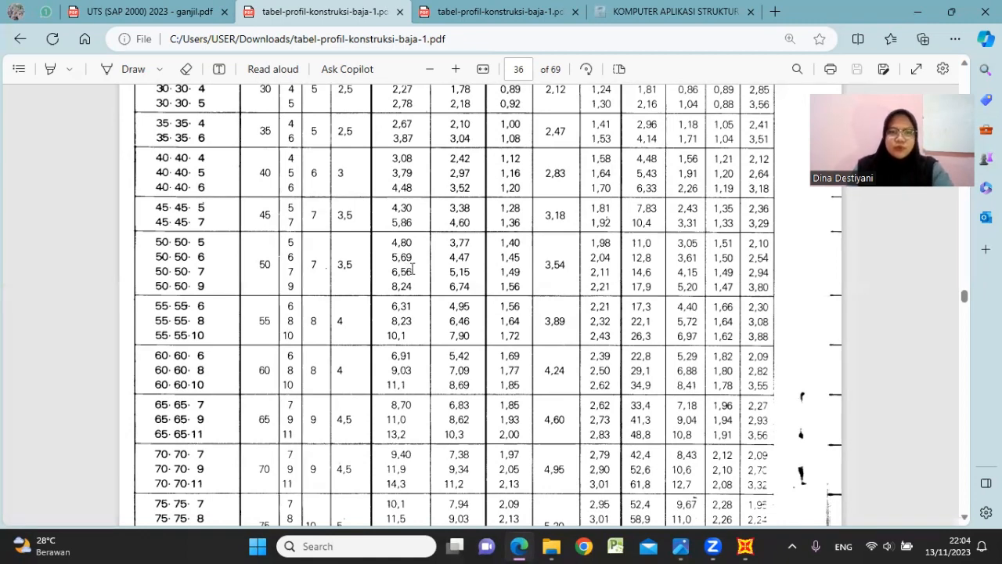
left_click(745, 546)
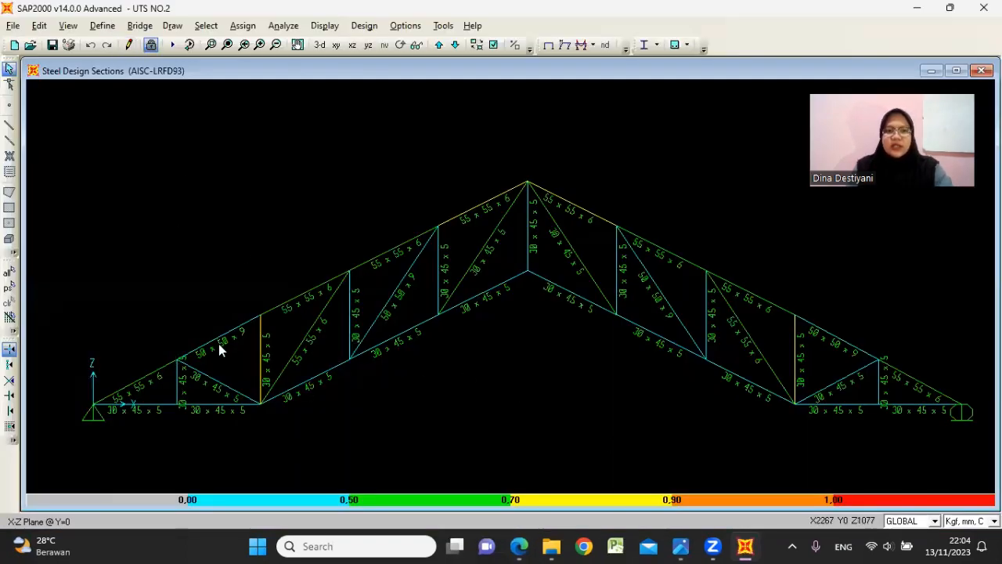
- Unlock the model and select the four 50 x 50 x 9 members, two top-chord members and two diagonals
left_click(151, 45)
left_click(528, 323)
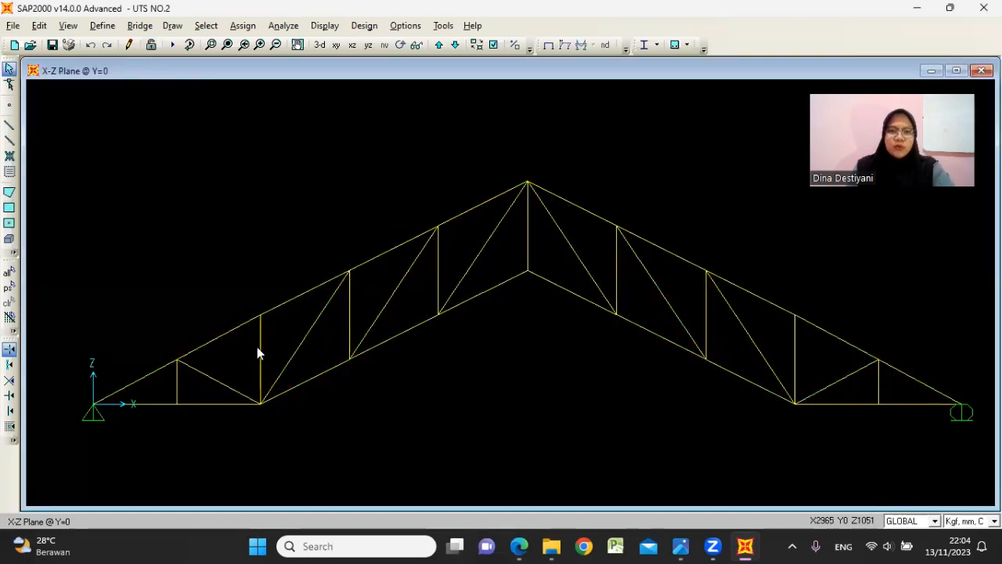
left_click(221, 317)
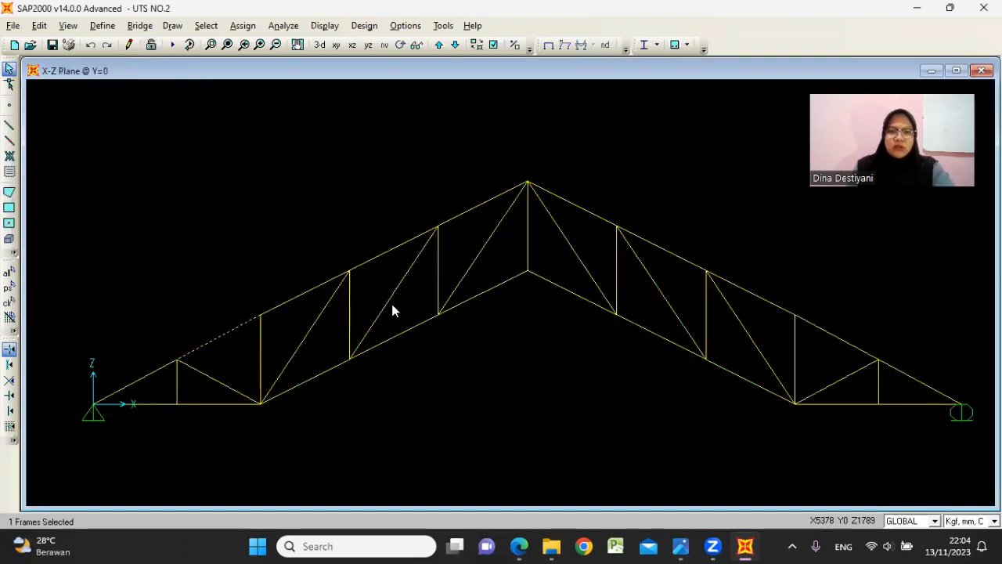
left_click(390, 297)
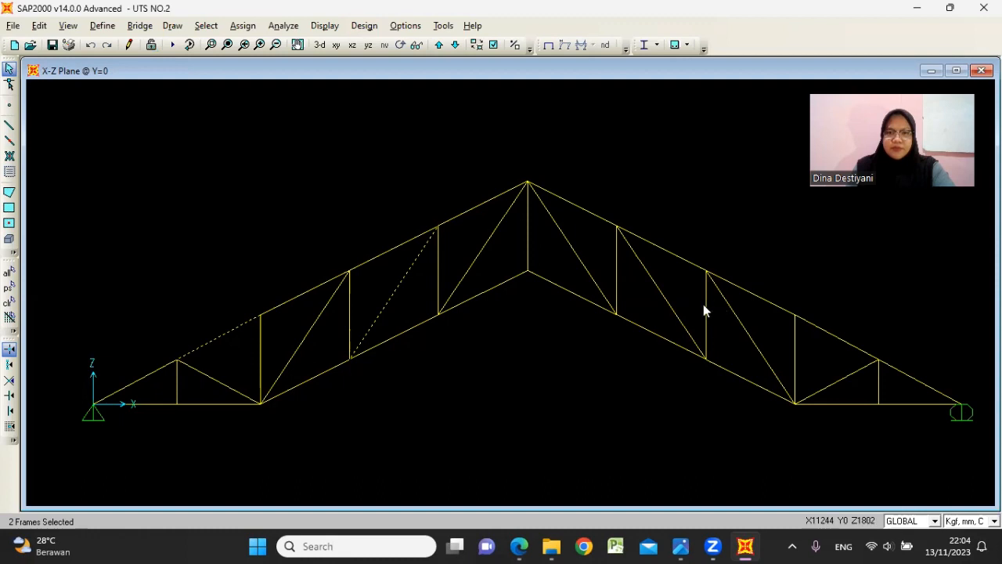
left_click(656, 287)
left_click(838, 336)
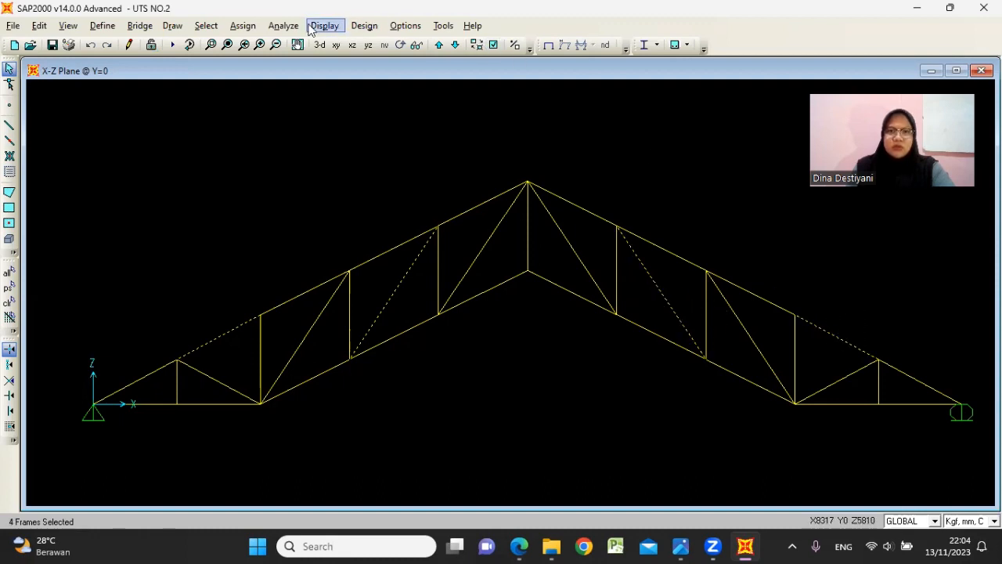
- Rename the 50 x 50 x 9 section to 50 x 50 x 7, reduce its leg thickness to 7 mm, and assign it to the selected members
left_click(234, 26)
mouse_move(372, 64)
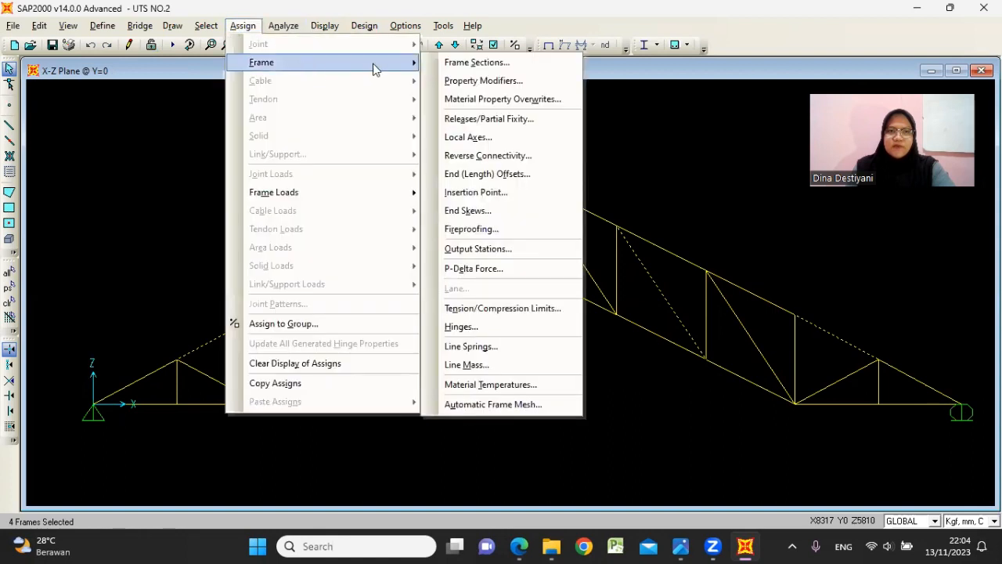
left_click(479, 62)
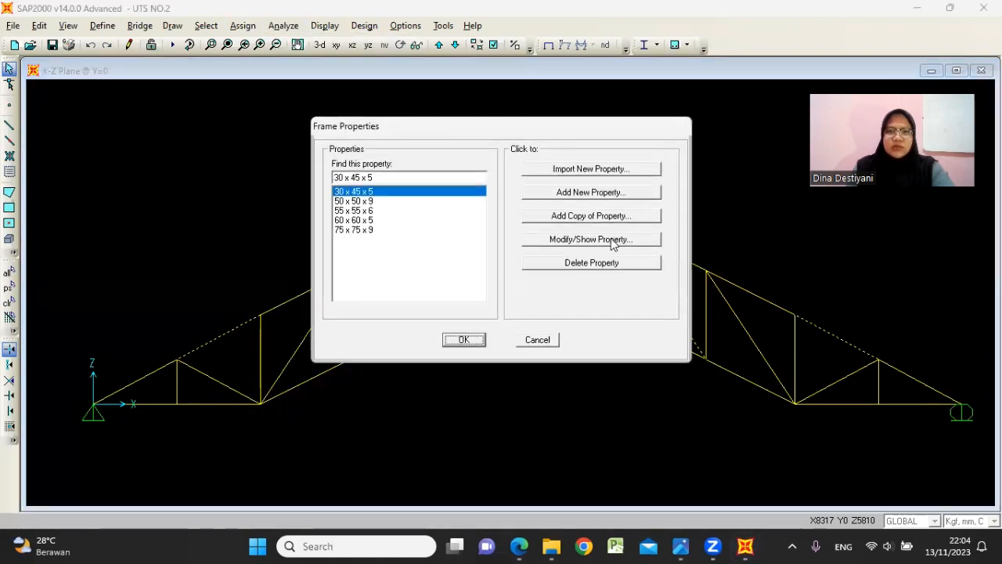
left_click(371, 201)
left_click(578, 246)
left_click(519, 546)
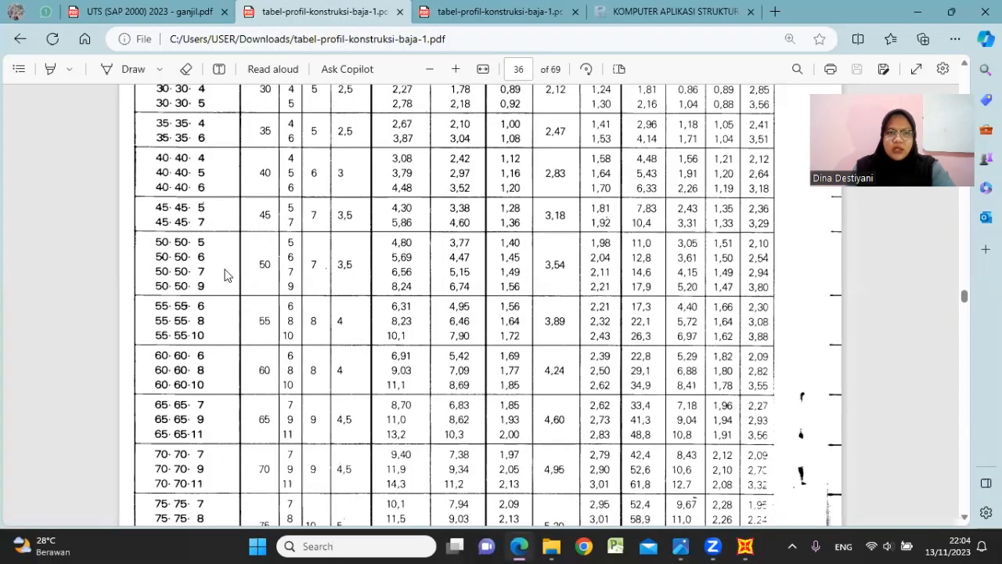
left_click(917, 12)
double_click(559, 158)
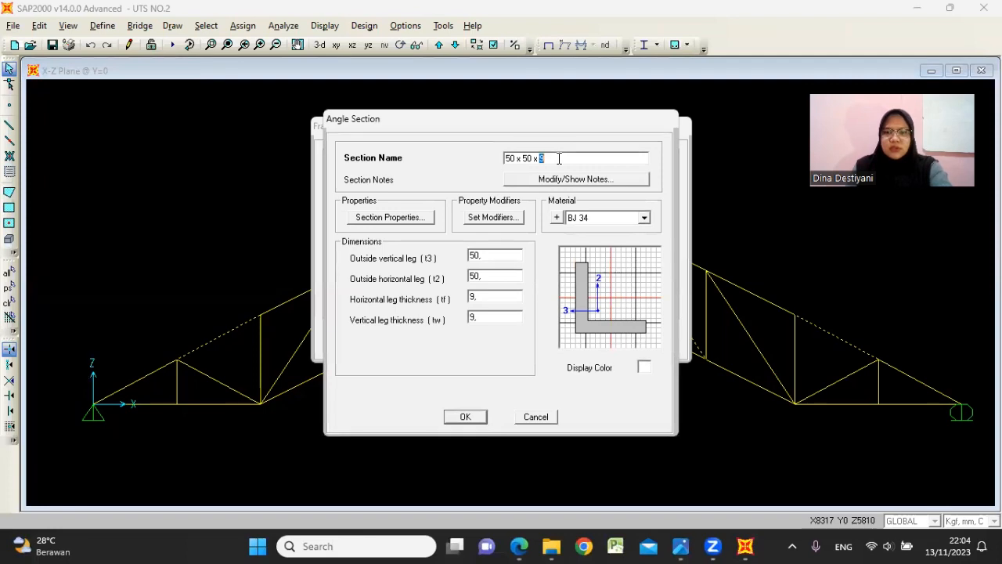
double_click(489, 320)
type("7")
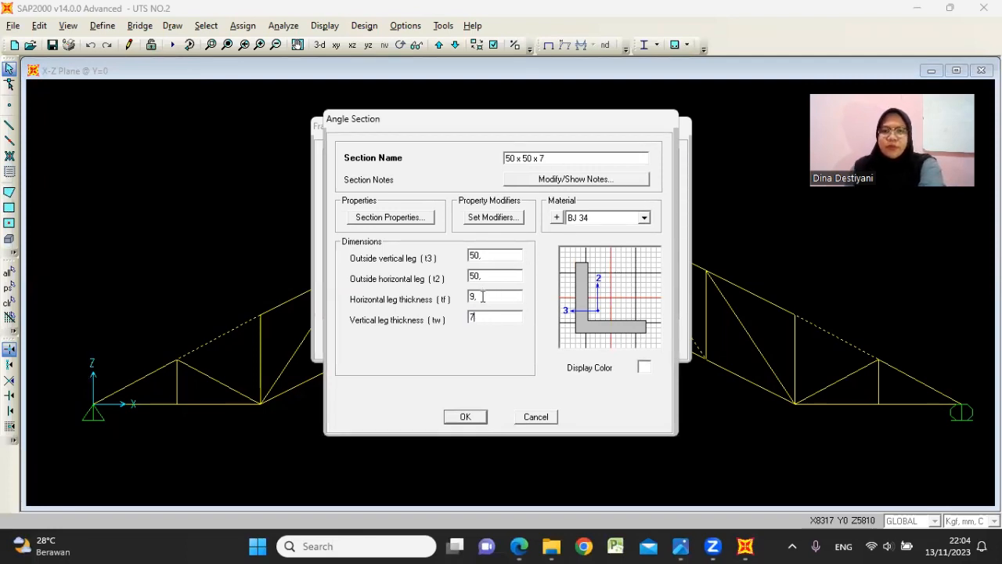
left_click(471, 416)
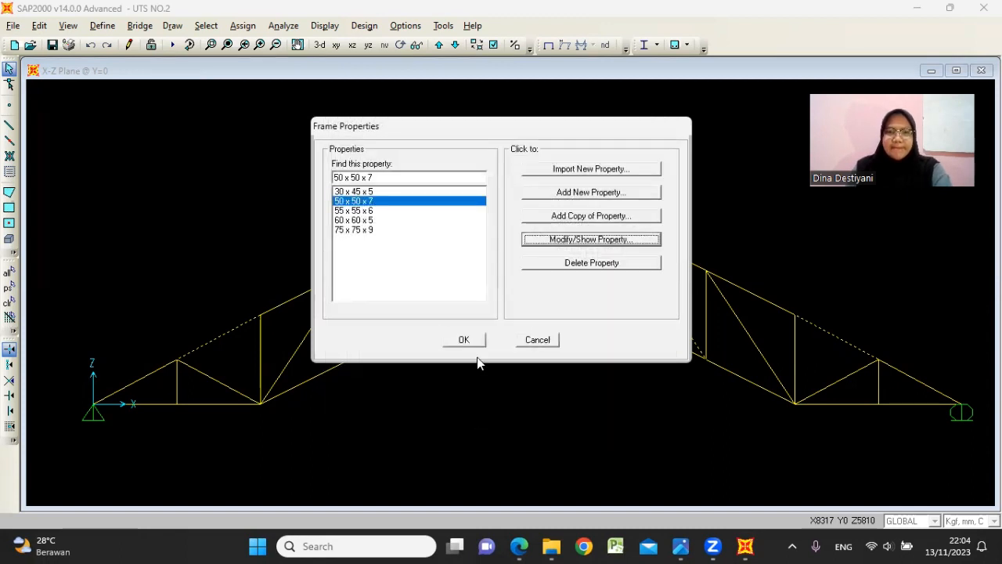
left_click(470, 341)
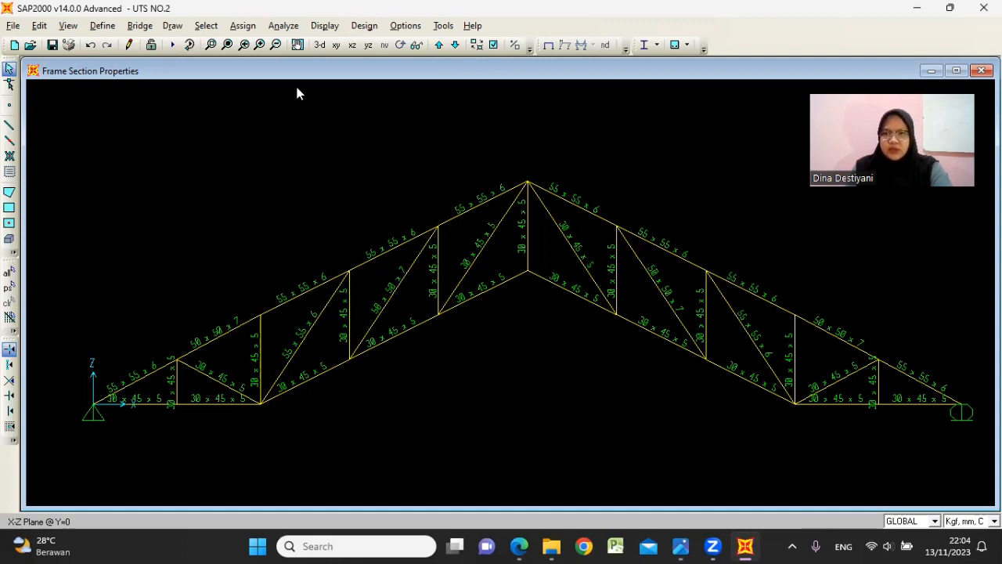
- Run the analysis again and check the steel design with the 50 x 50 x 7 members
left_click(170, 48)
left_click(650, 358)
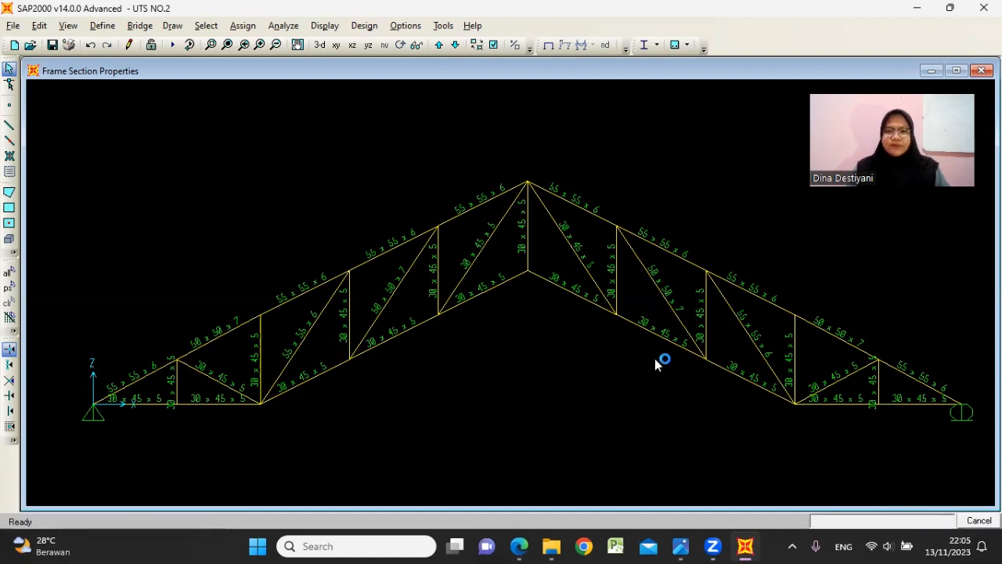
left_click(752, 352)
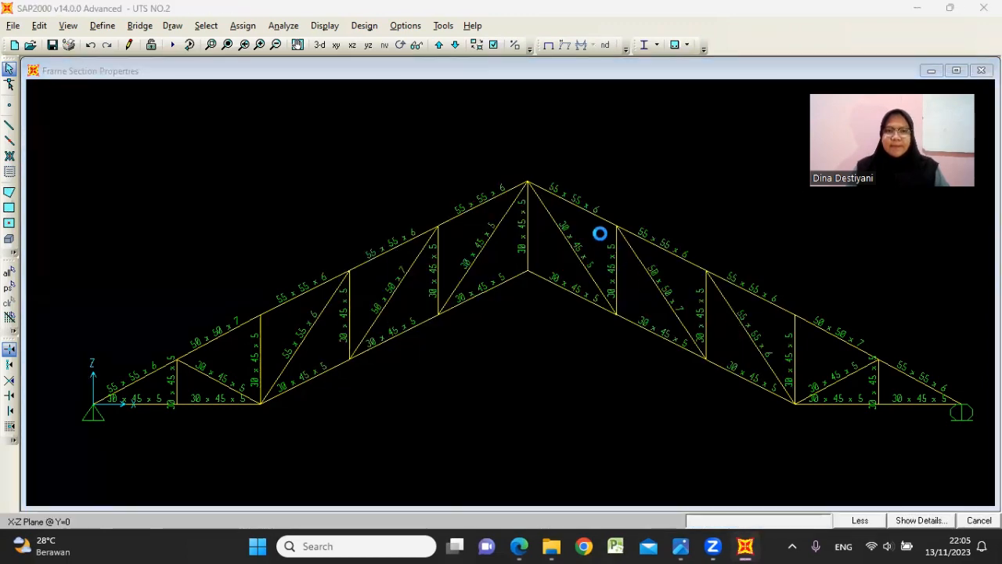
left_click(649, 47)
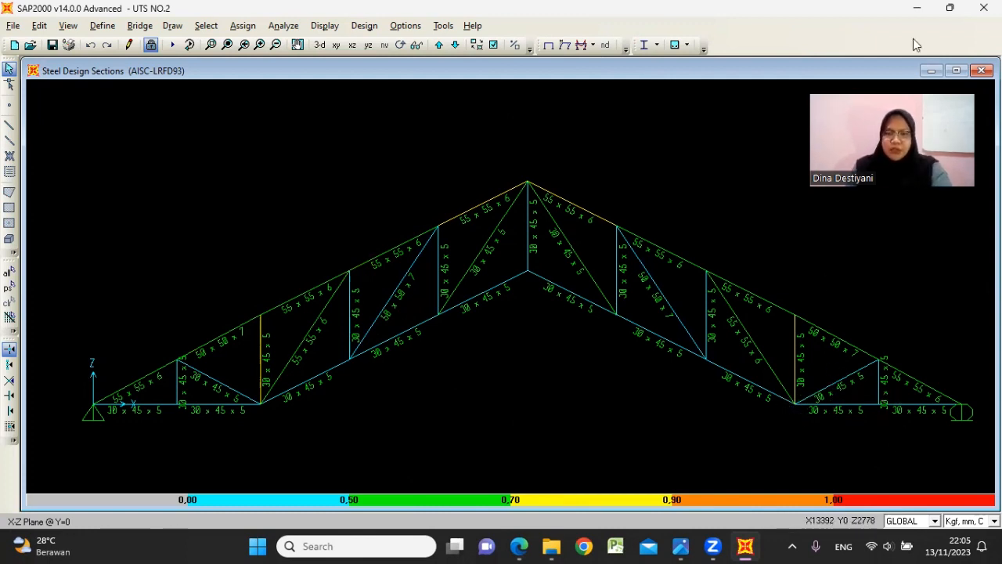
- Compare the cross-sectional areas of the 30·45·5 and 40·40 angles in the steel profile PDF tables, and return to SAP2000
left_click(519, 545)
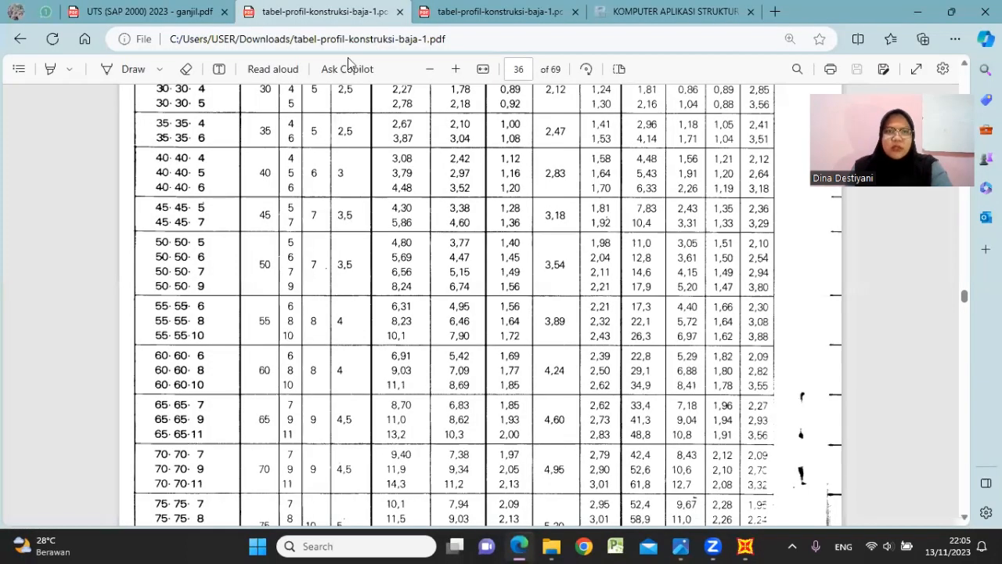
left_click(442, 10)
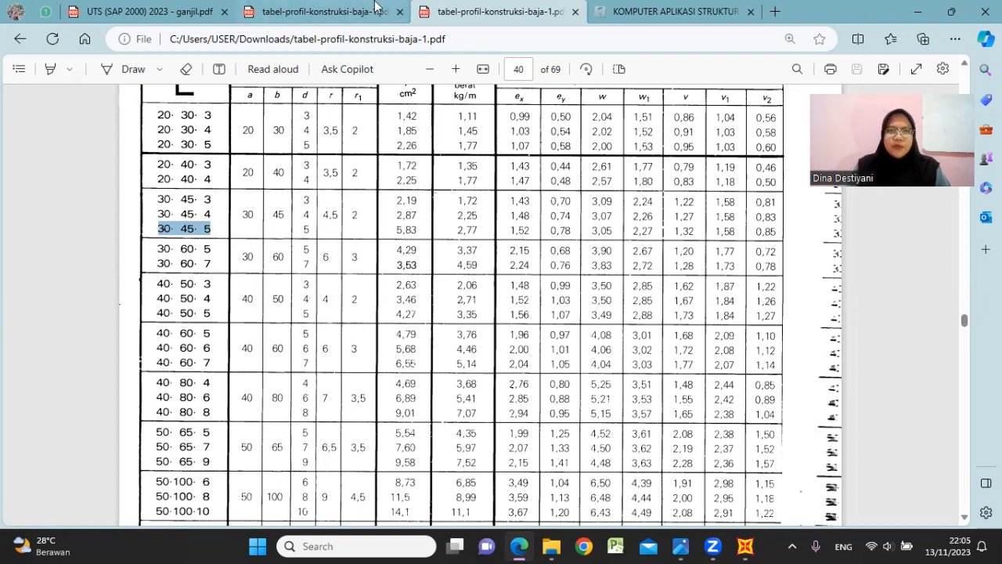
left_click(376, 10)
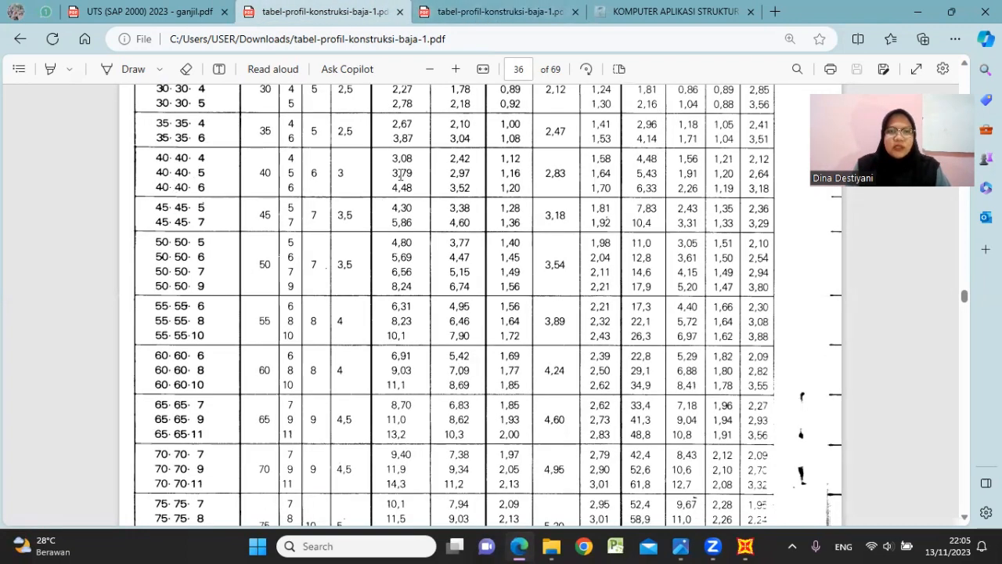
left_click(438, 12)
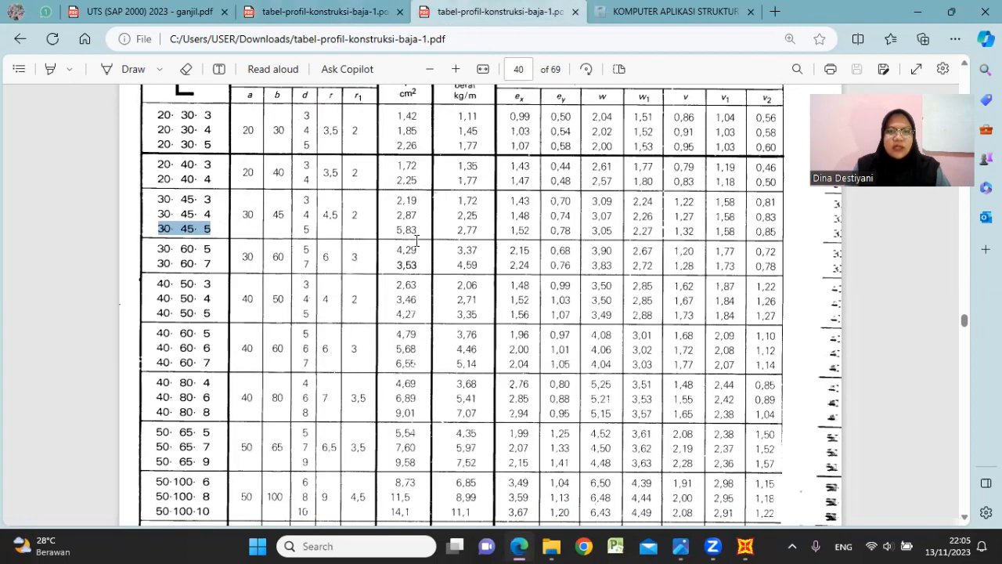
left_click_drag(396, 229, 415, 230)
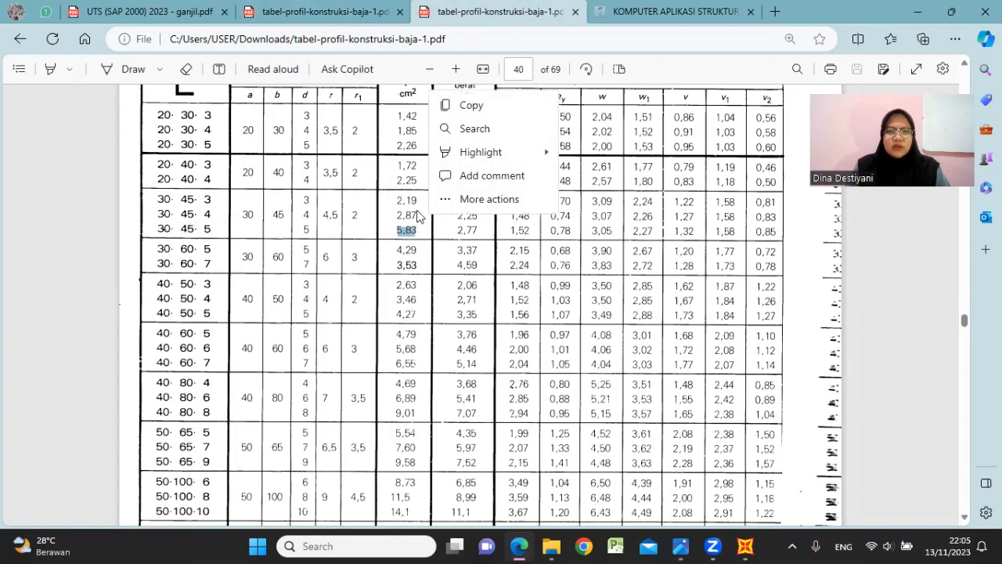
left_click(360, 8)
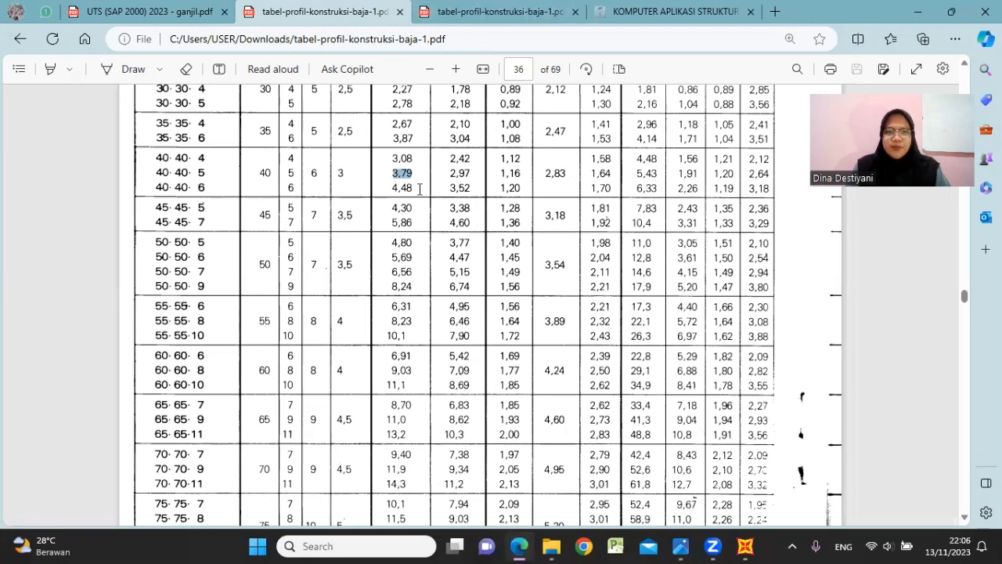
left_click(451, 8)
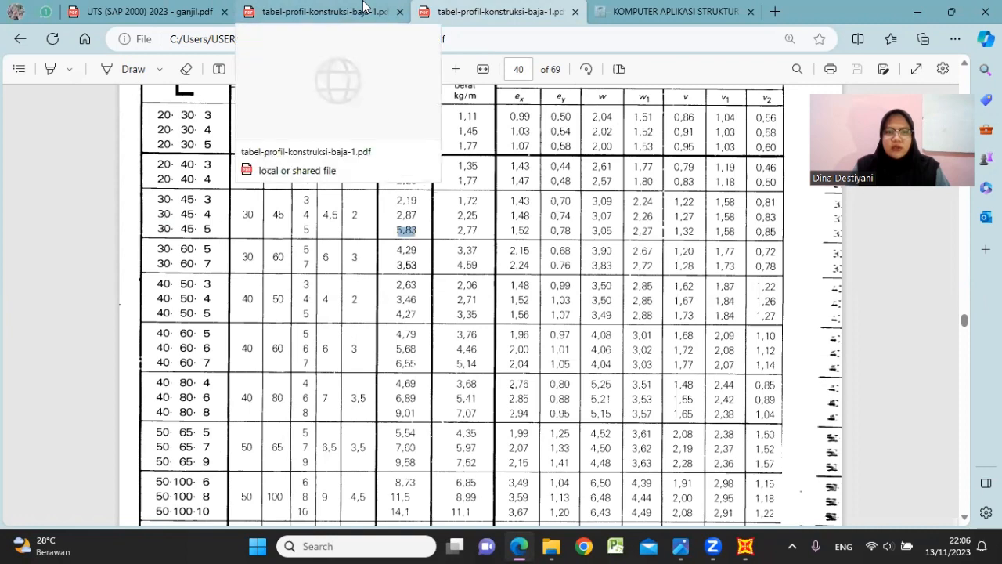
left_click(363, 8)
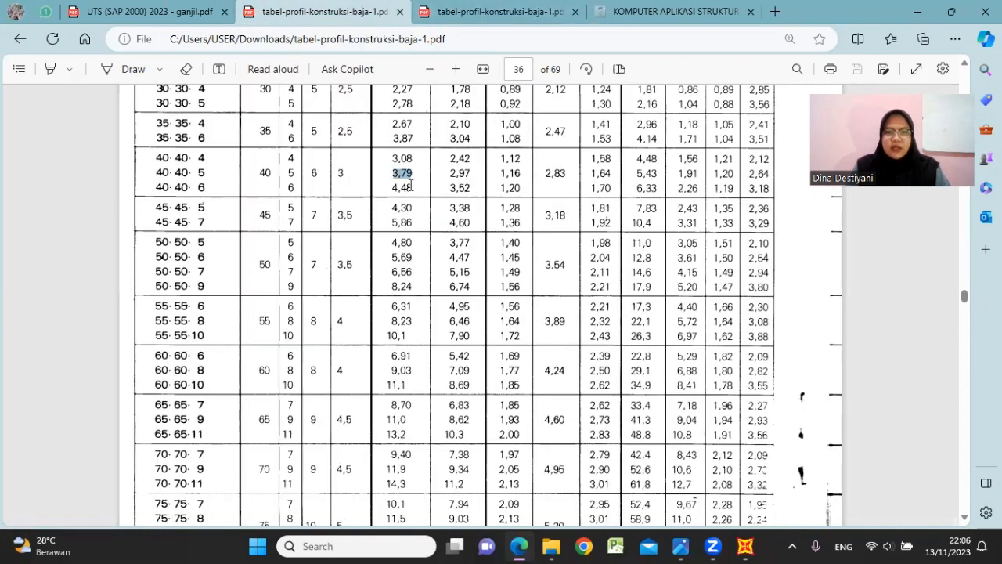
left_click_drag(390, 188, 413, 188)
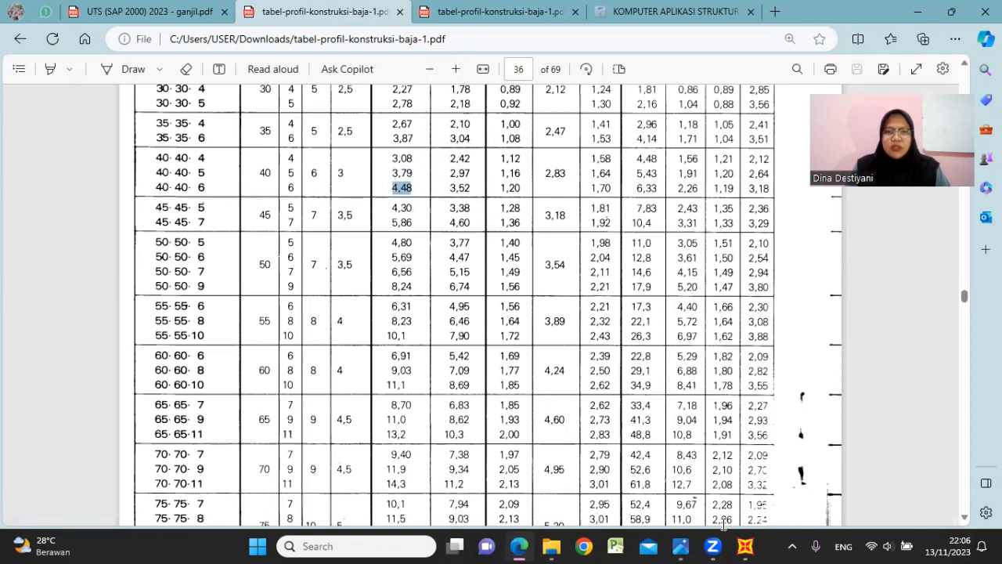
left_click(744, 545)
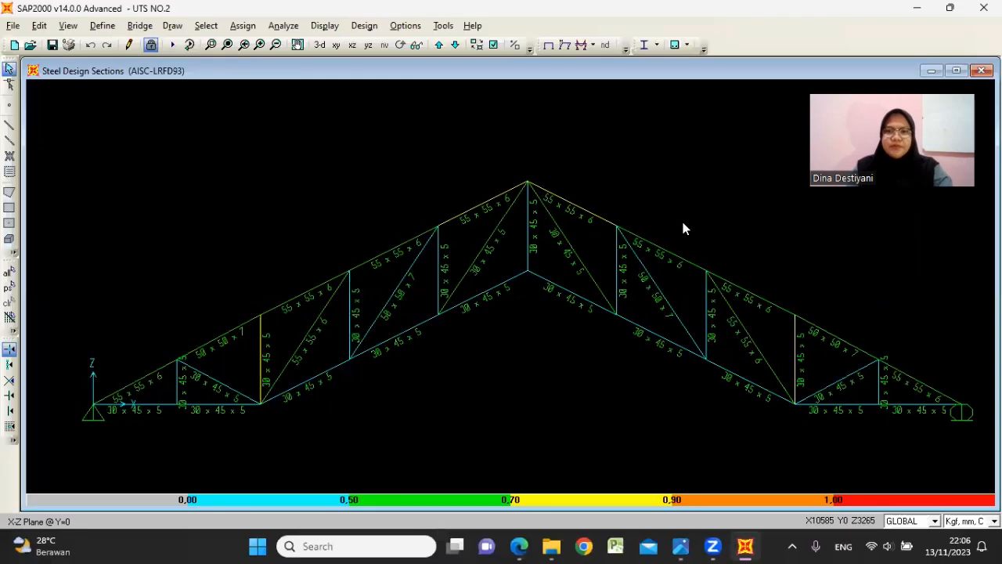
- Unlock the model and start a new steel angle frame section named 40 x 40 x 6
left_click(152, 45)
left_click(536, 322)
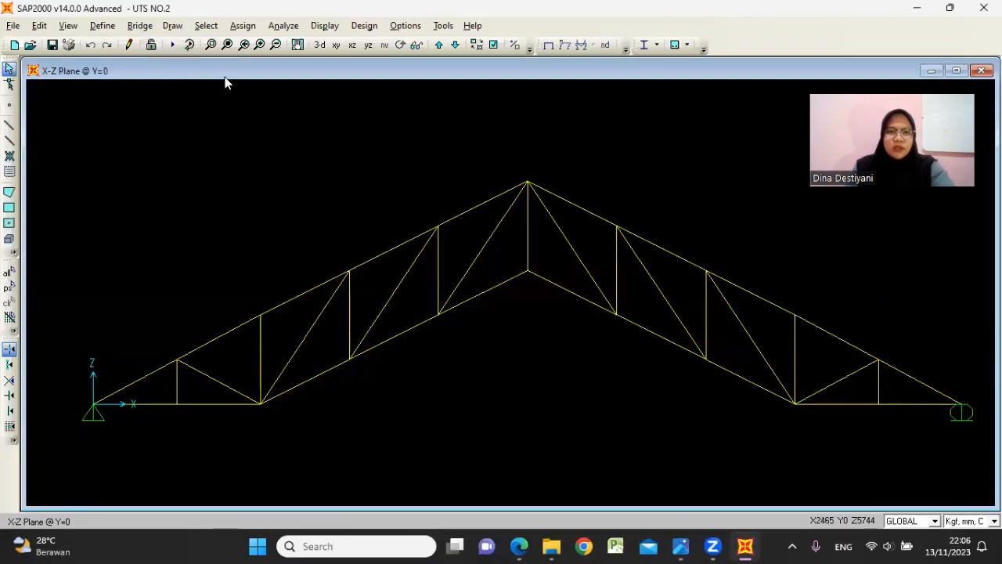
left_click(102, 25)
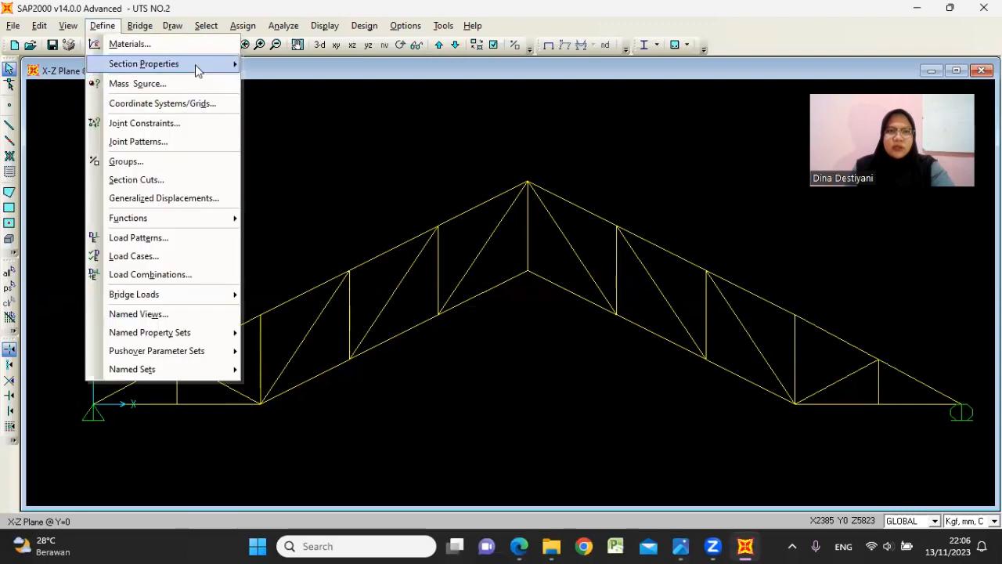
mouse_move(195, 64)
left_click(290, 63)
left_click(619, 193)
left_click(638, 209)
left_click(643, 218)
left_click(600, 249)
double_click(550, 161)
type("40 x 40 x")
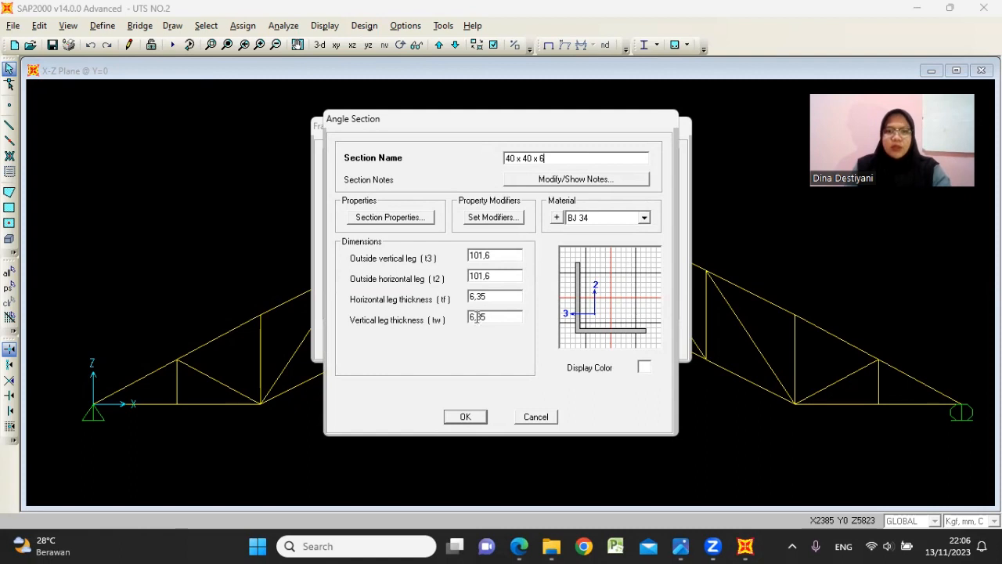
- Set both outside legs of the new angle to 40 mm and both leg thicknesses to 6 mm, and save the section
type("6")
double_click(489, 298)
type("6")
double_click(494, 274)
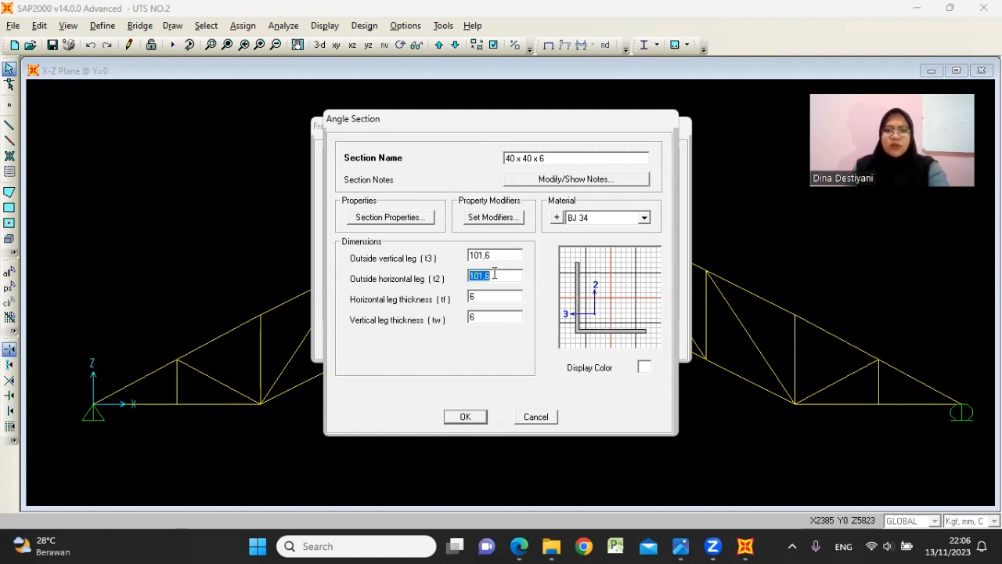
type("40")
double_click(496, 256)
type("40")
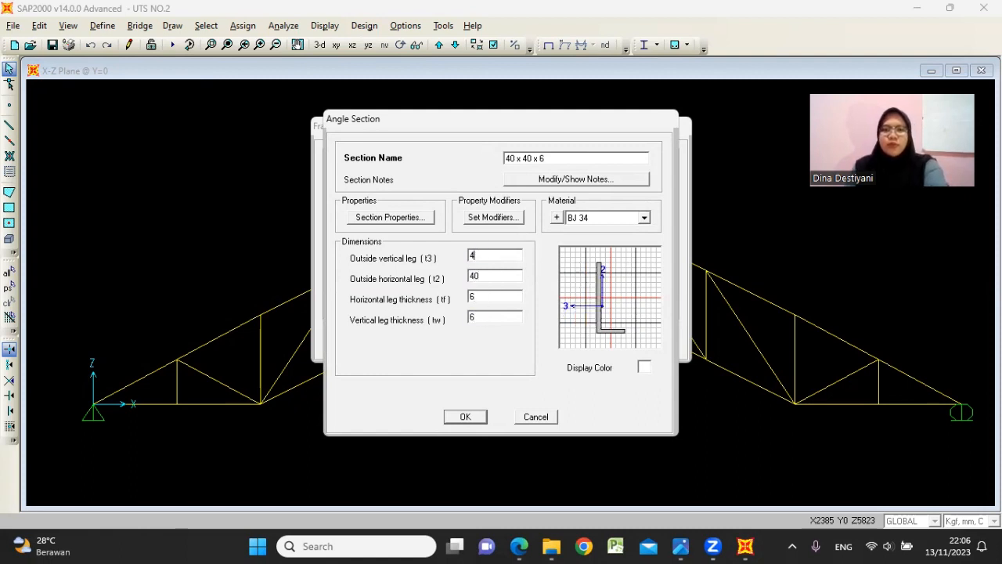
left_click(481, 417)
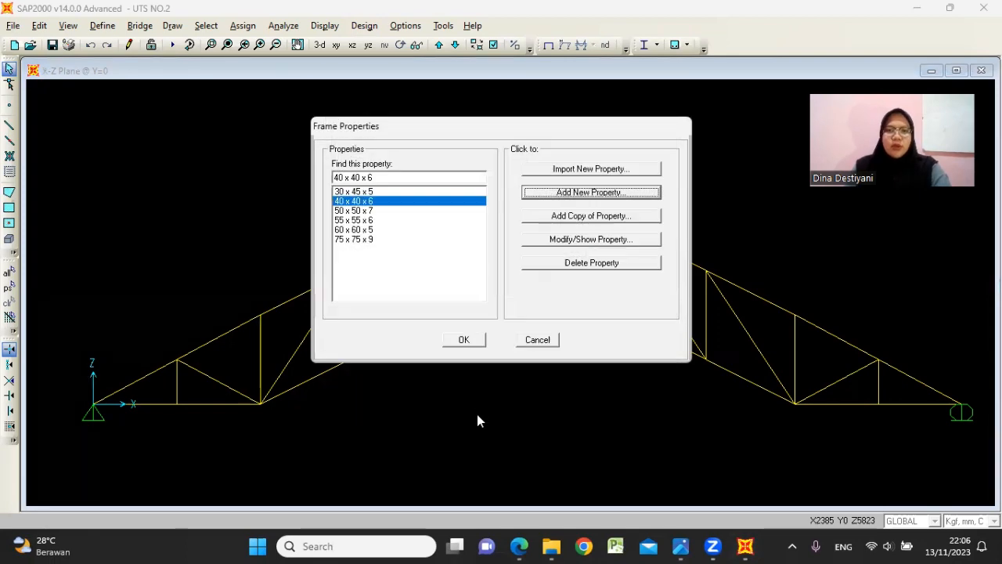
left_click(468, 339)
- Consult the saved design-check screenshot and select the cyan bottom-chord, vertical and diagonal members in the truss's left half
mouse_move(679, 545)
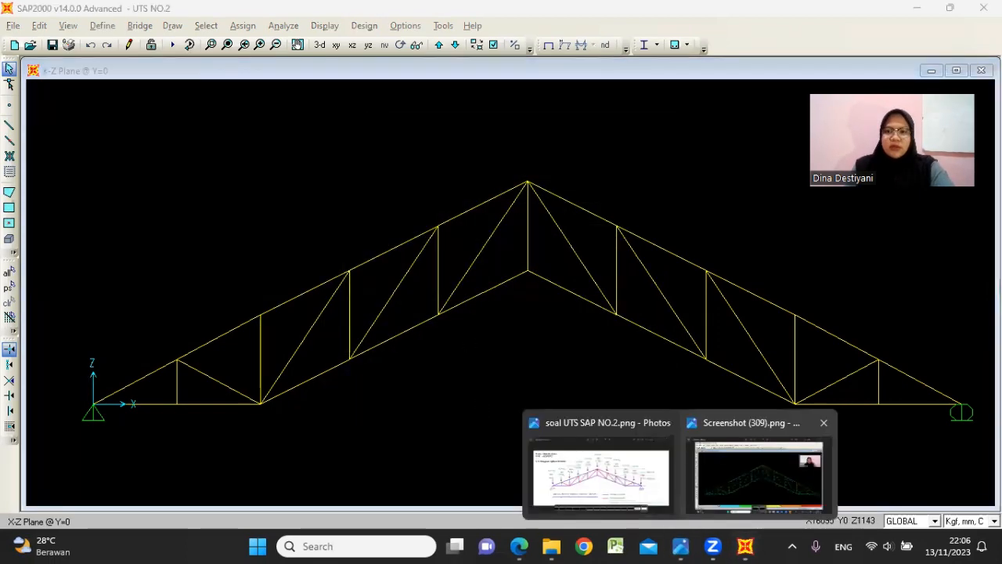
left_click(810, 469)
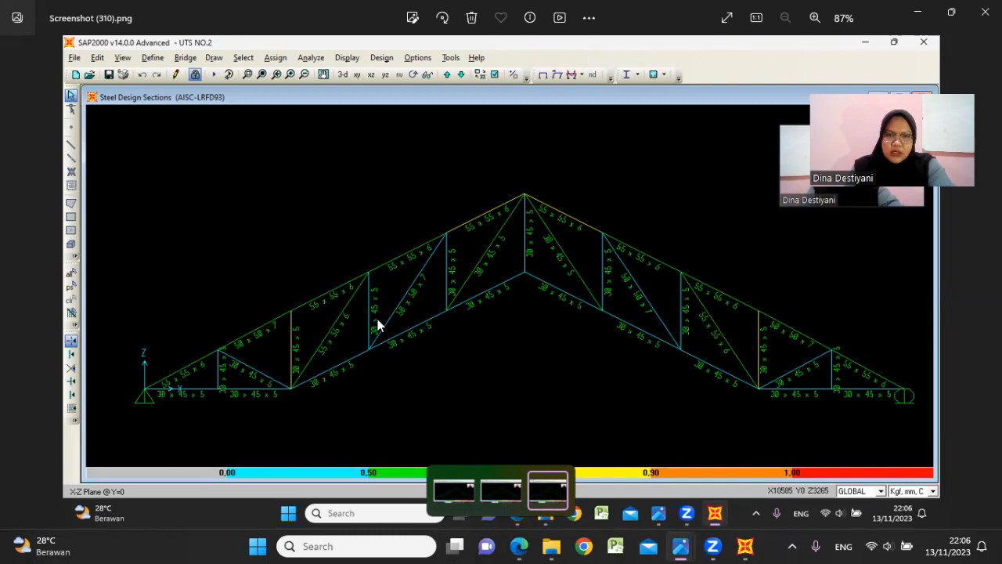
left_click(920, 10)
left_click(485, 287)
left_click(432, 255)
left_click_drag(386, 383, 346, 331)
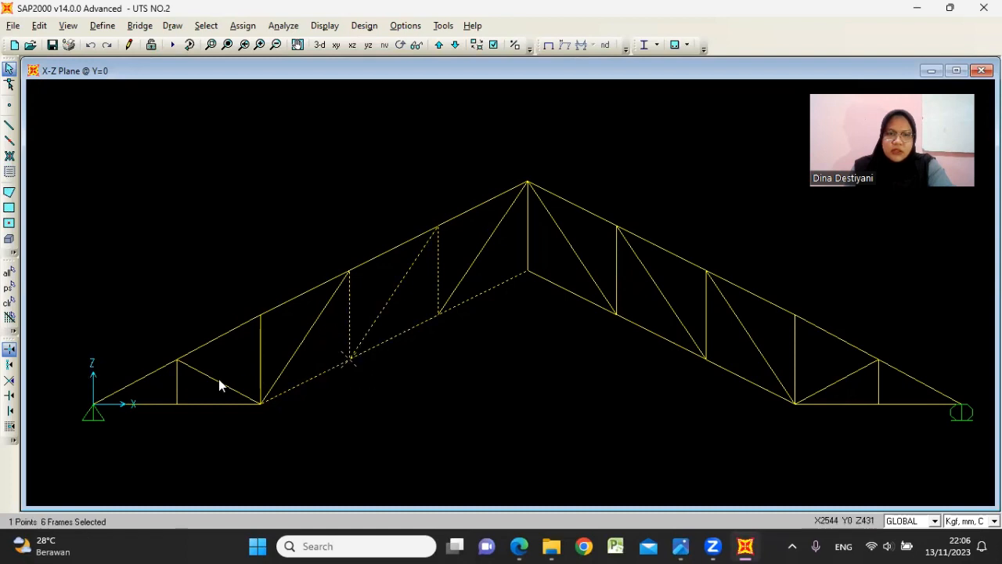
left_click_drag(229, 363, 163, 396)
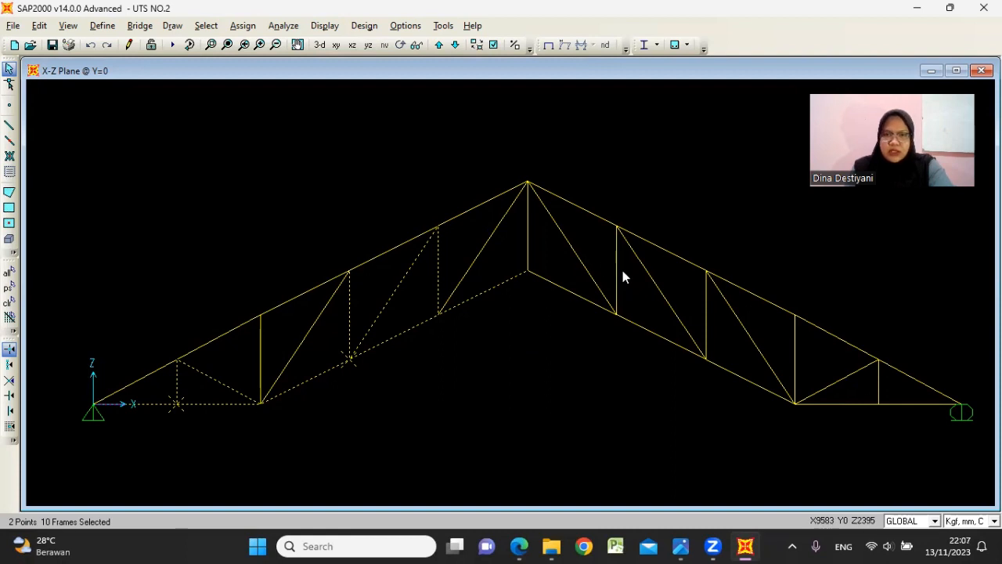
- Add the matching bottom-chord, vertical and diagonal members in the truss's right half to the selection
left_click_drag(577, 368, 588, 289)
left_click_drag(619, 338, 638, 321)
left_click_drag(647, 370, 630, 318)
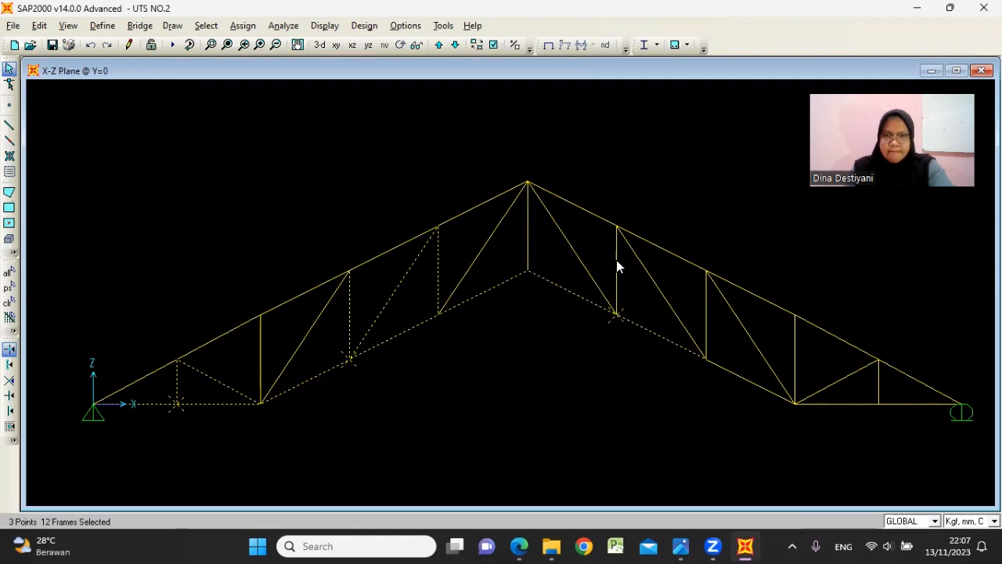
left_click_drag(663, 274, 609, 255)
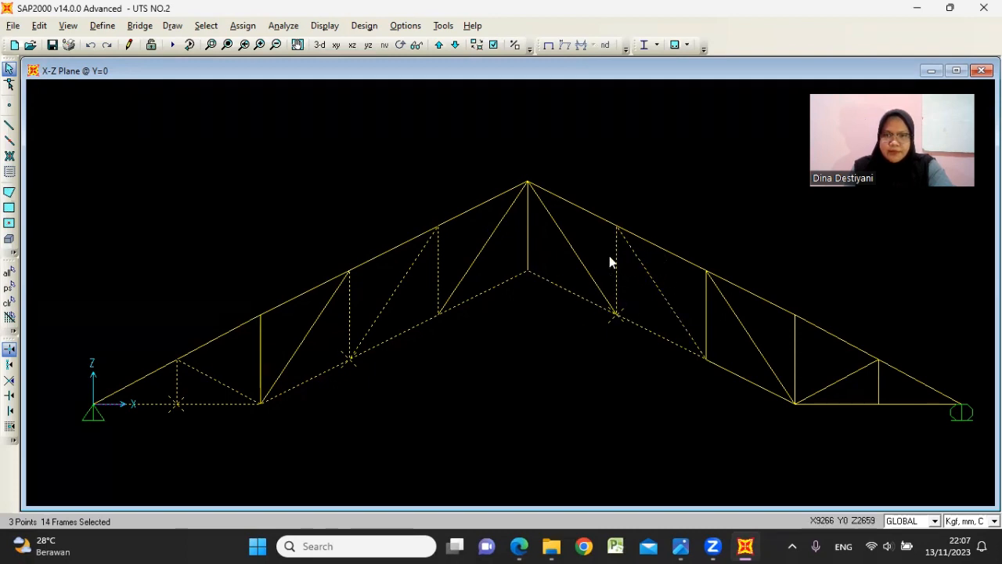
left_click_drag(743, 400, 728, 359)
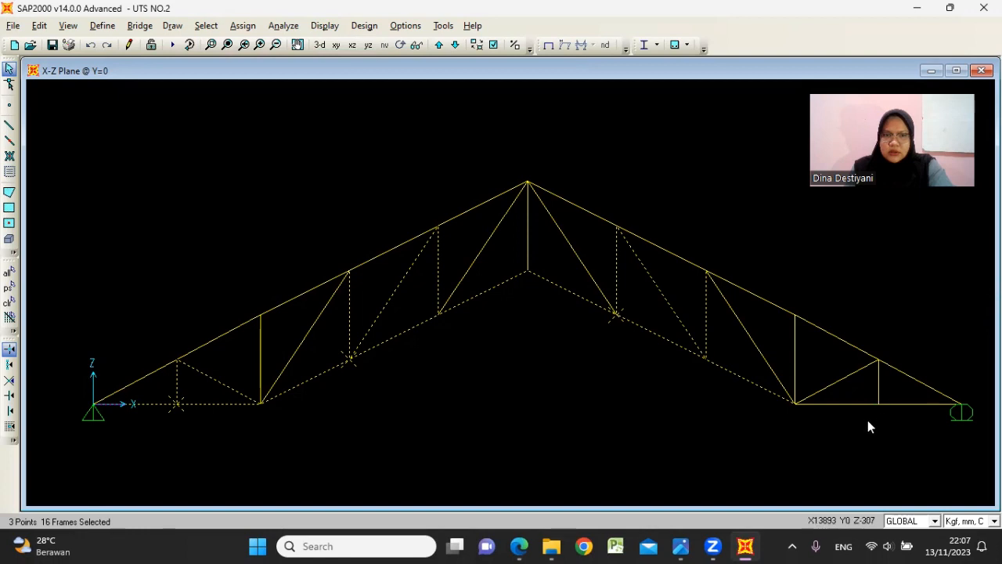
left_click_drag(888, 420, 844, 374)
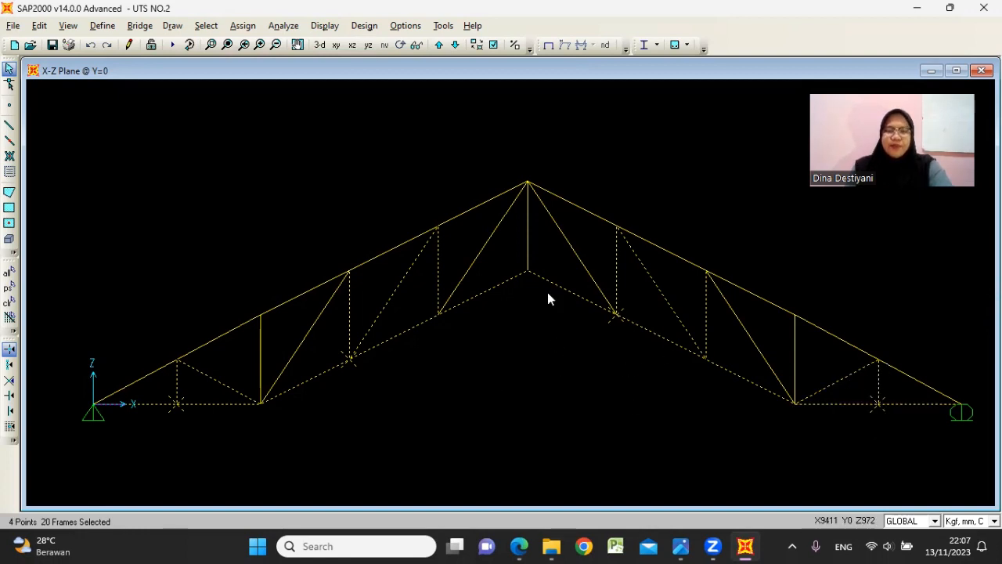
- Assign the 40 x 40 x 6 frame section to the 20 selected members
left_click(258, 28)
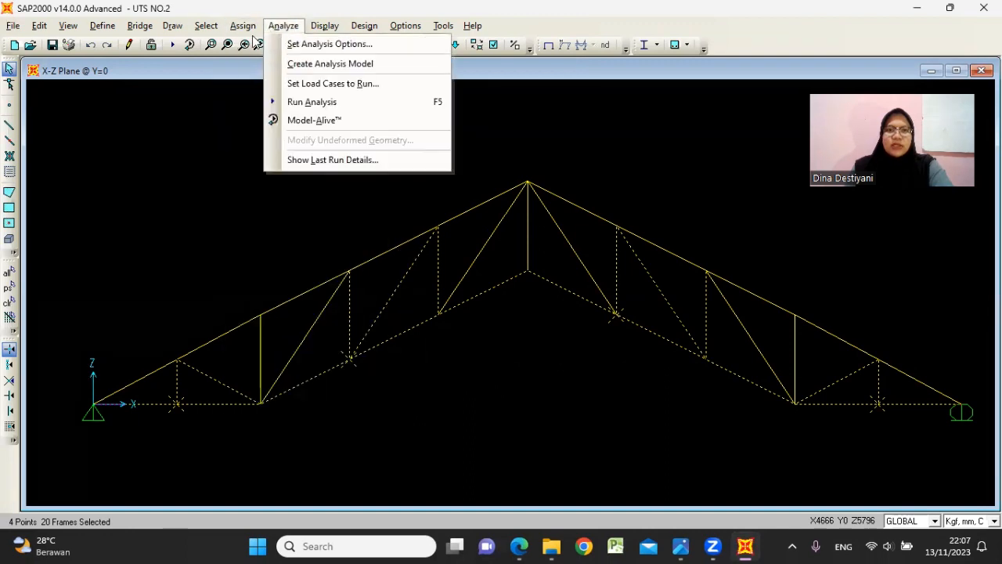
mouse_move(260, 60)
left_click(436, 62)
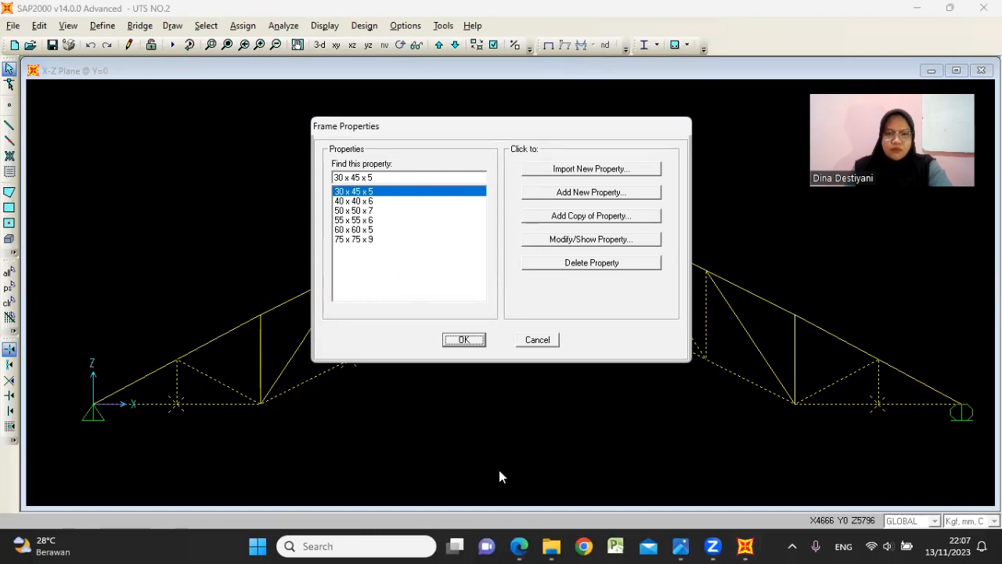
left_click(518, 546)
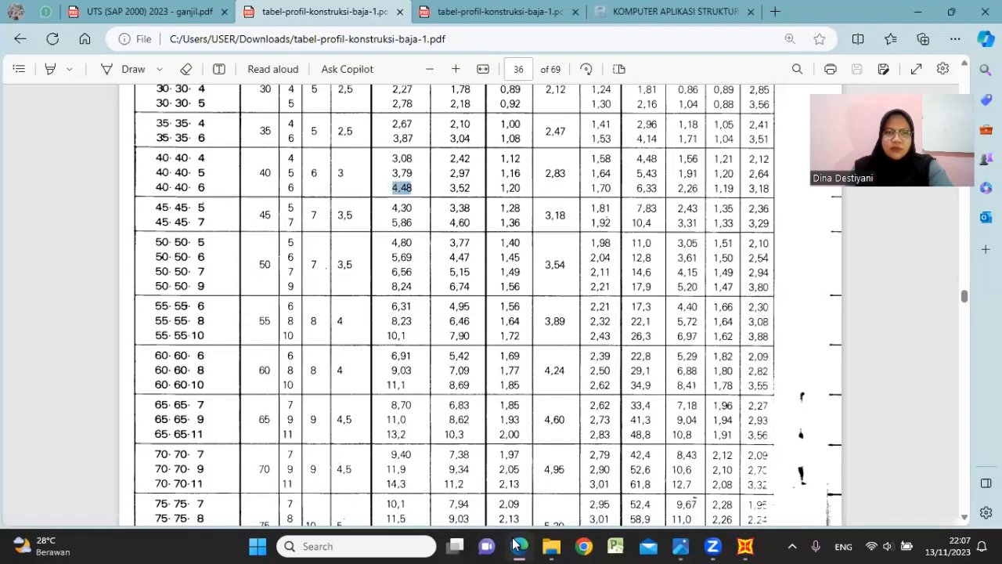
left_click(517, 546)
left_click(383, 202)
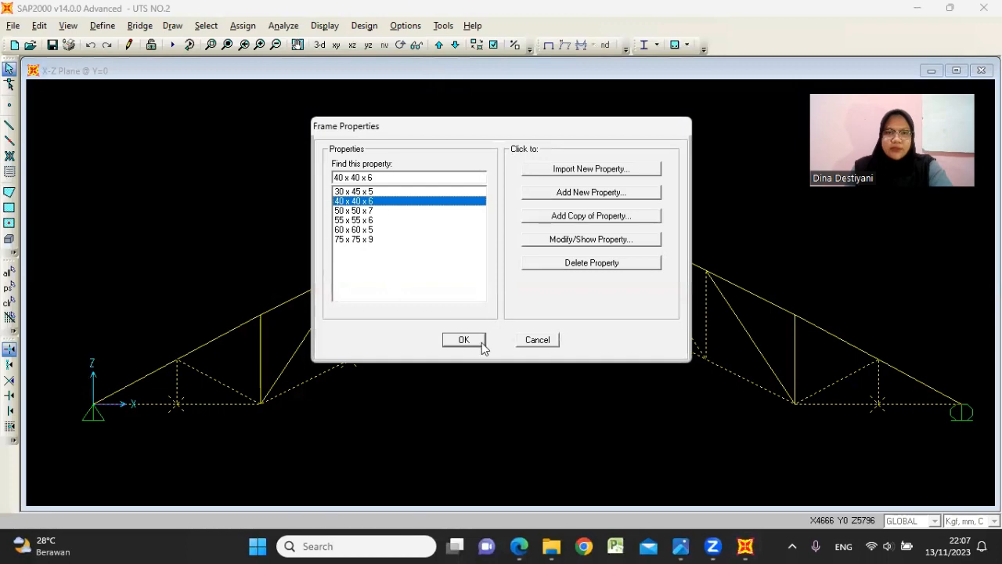
left_click(469, 339)
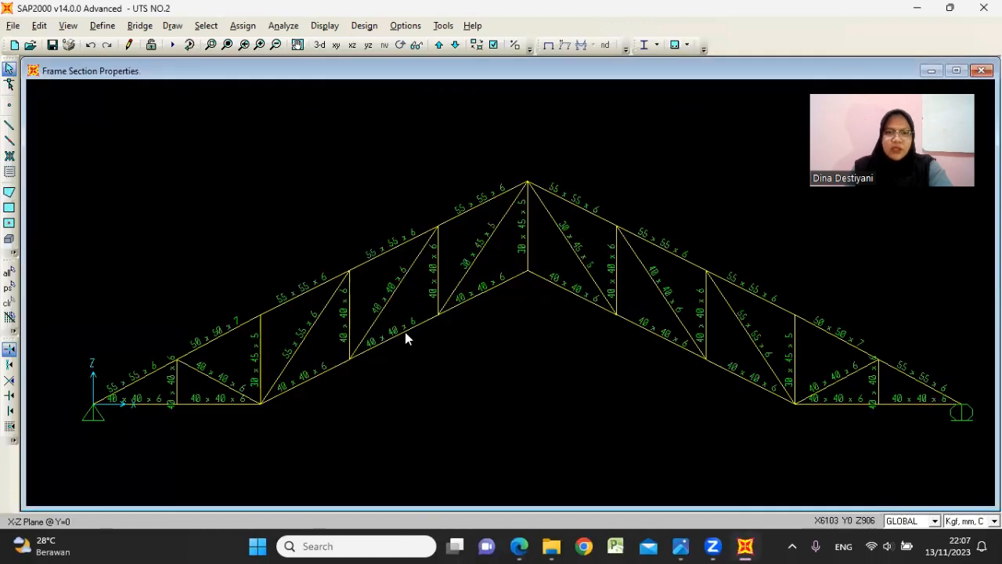
- Rerun the analysis and the steel design check with the 40 x 40 x 6 members
left_click(172, 45)
left_click(648, 385)
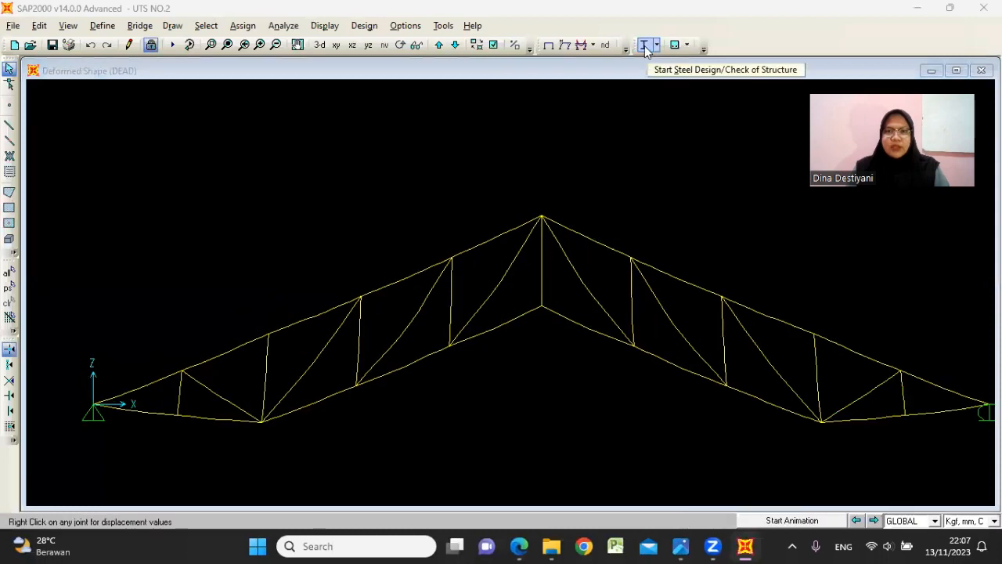
left_click(644, 45)
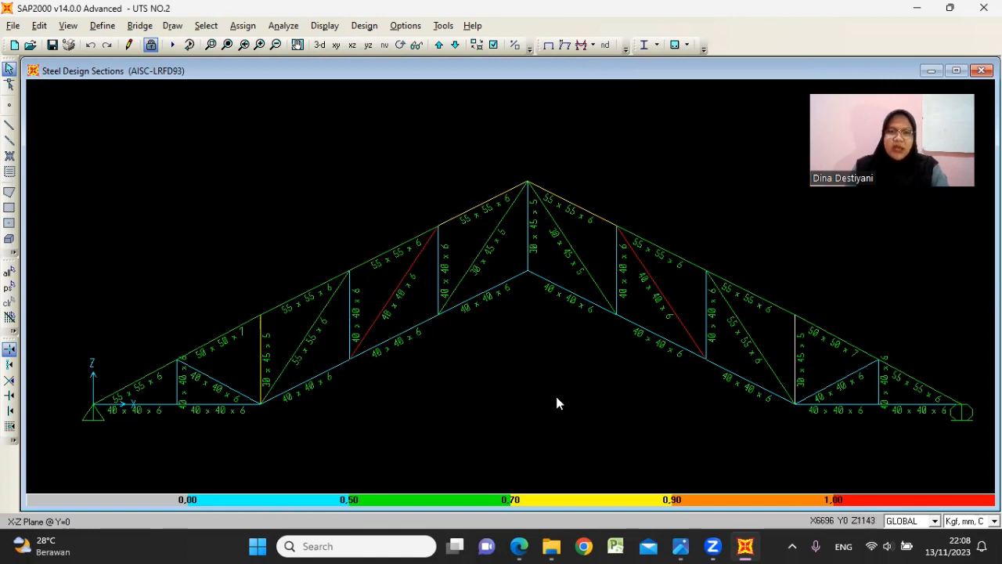
- Consult the steel profile table, and try the 30 x 45 x 5 frame section on the two red diagonals of the unlocked model
left_click(521, 546)
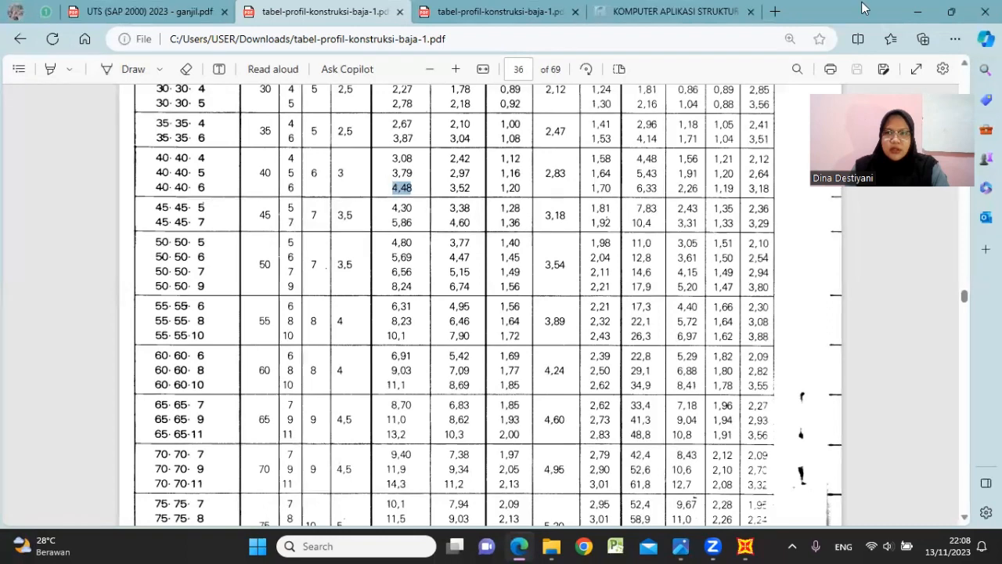
left_click(918, 11)
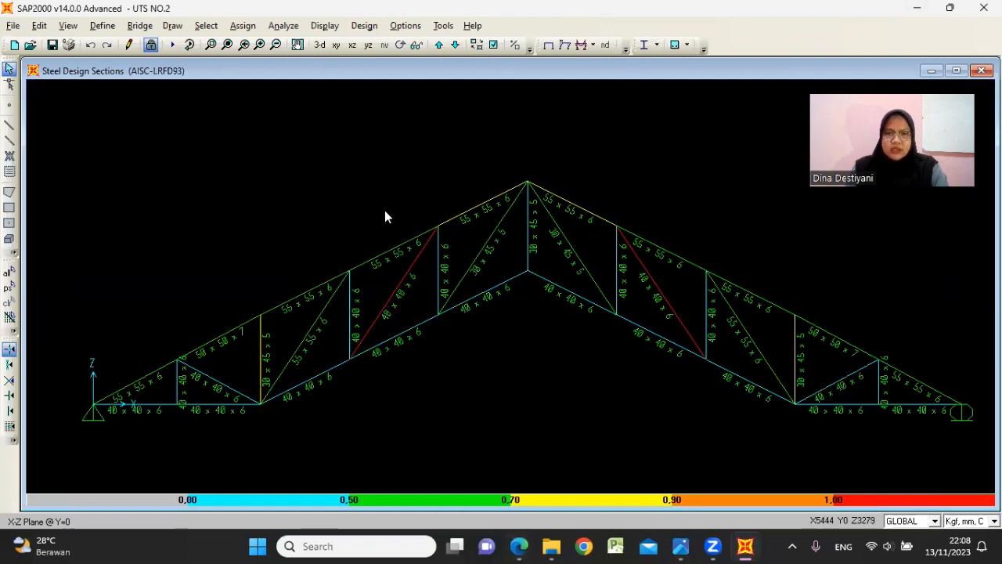
left_click(151, 45)
left_click(524, 324)
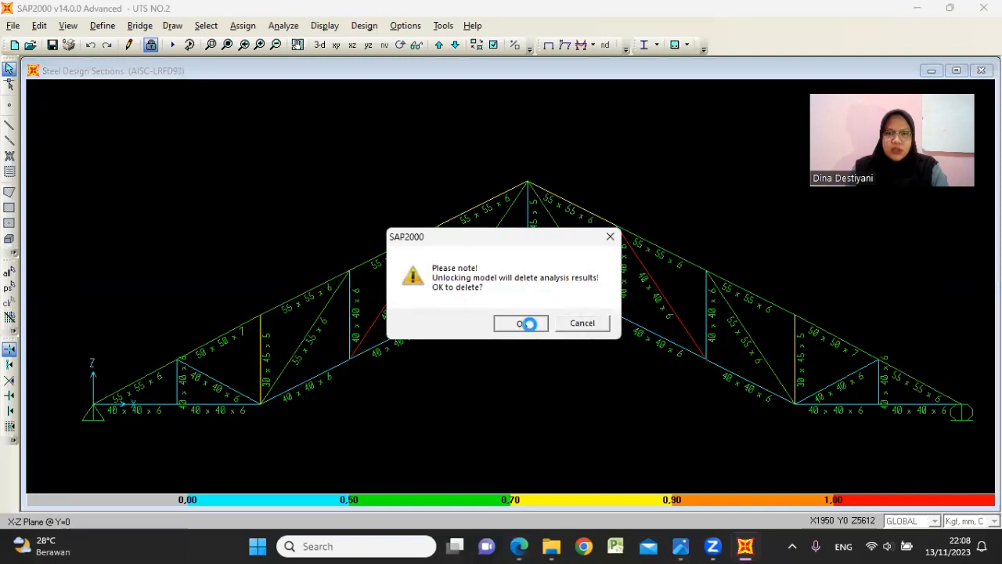
left_click(395, 290)
left_click_drag(672, 287, 651, 299)
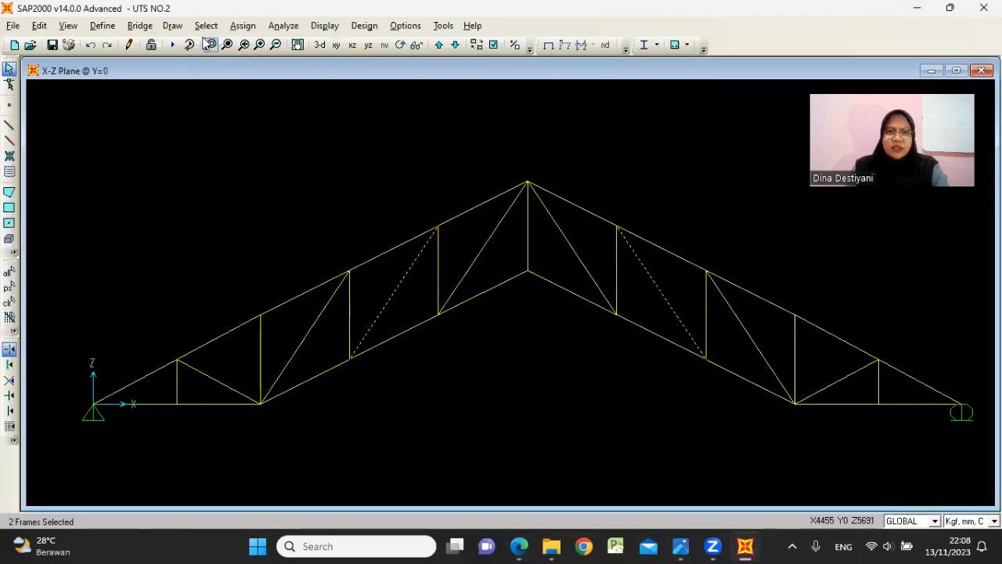
left_click(243, 25)
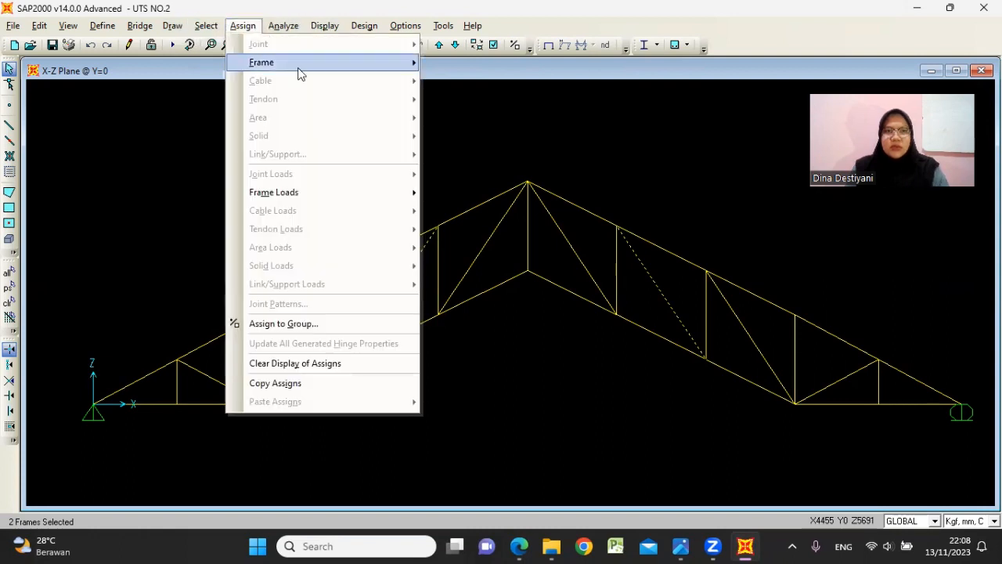
mouse_move(298, 70)
left_click(439, 62)
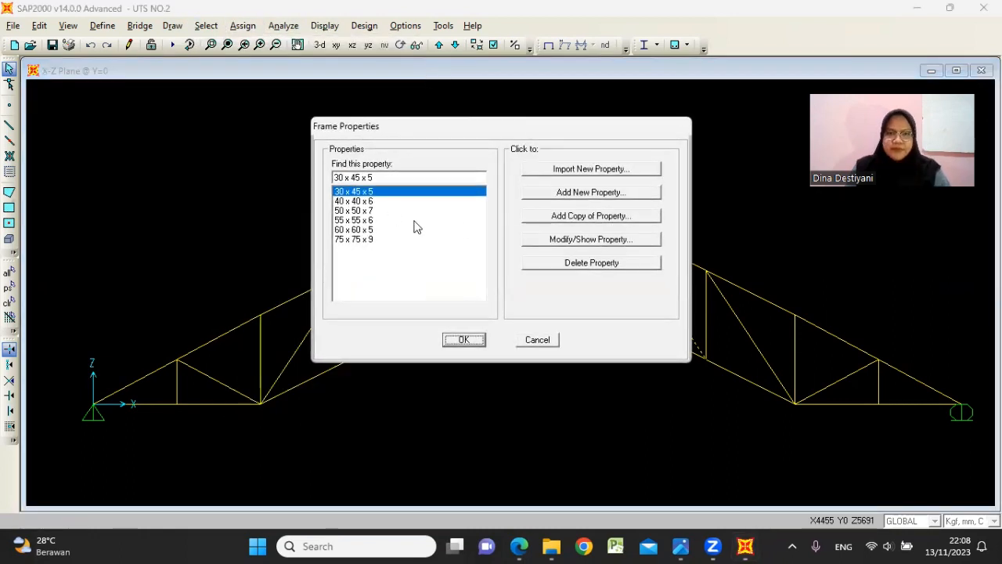
left_click(464, 339)
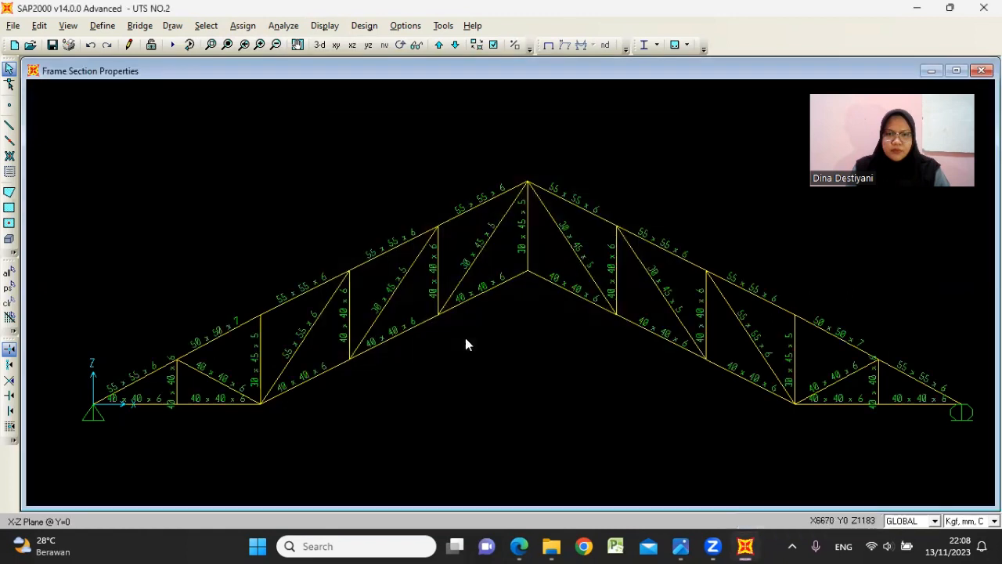
- Rerun the analysis and the steel design check with the 30 x 45 x 5 diagonals
left_click(176, 46)
left_click(678, 358)
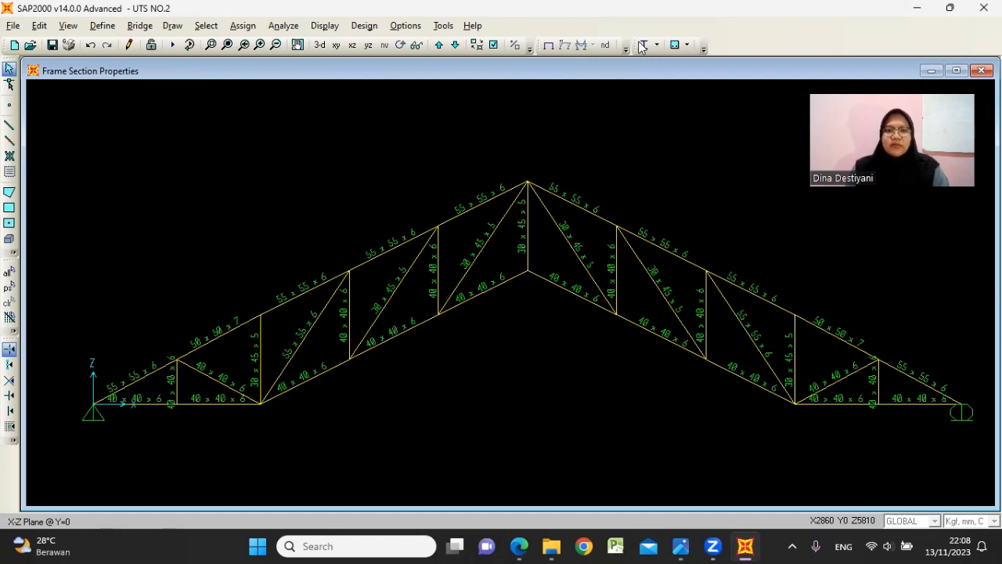
left_click(642, 45)
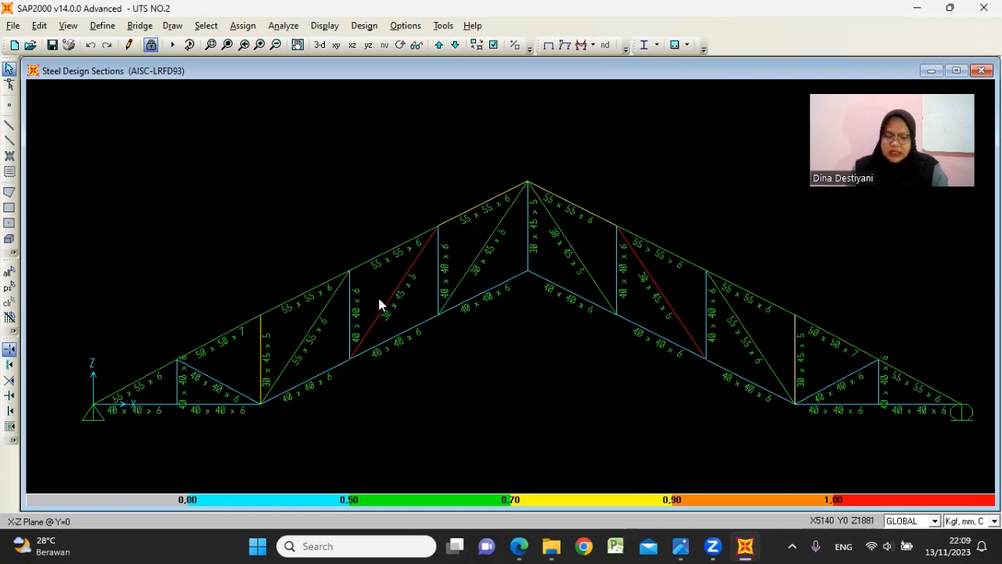
- Look up the 50 x 50 x 7 equal angle and its cross-sectional area in the steel profile table
left_click(514, 545)
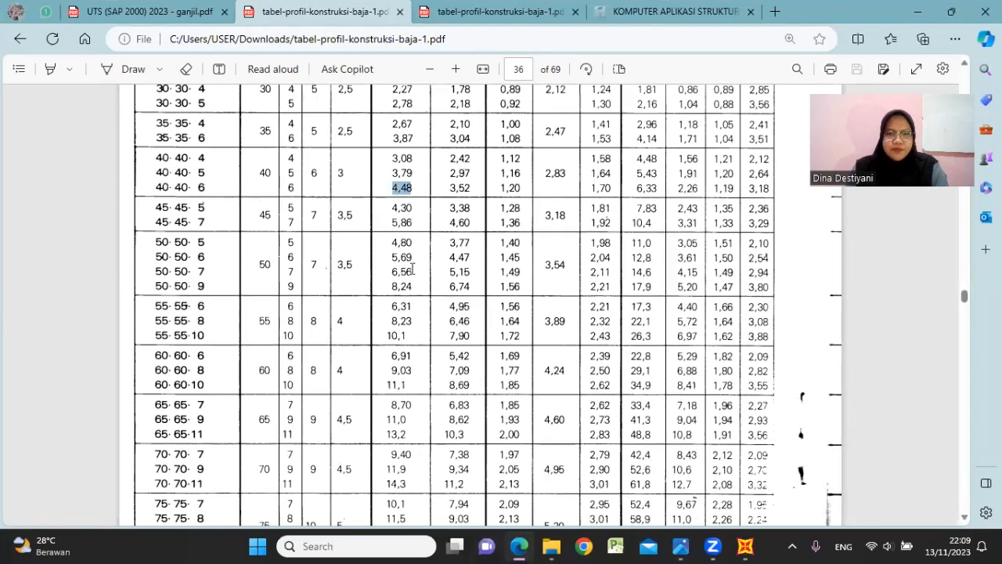
left_click_drag(413, 268, 167, 272)
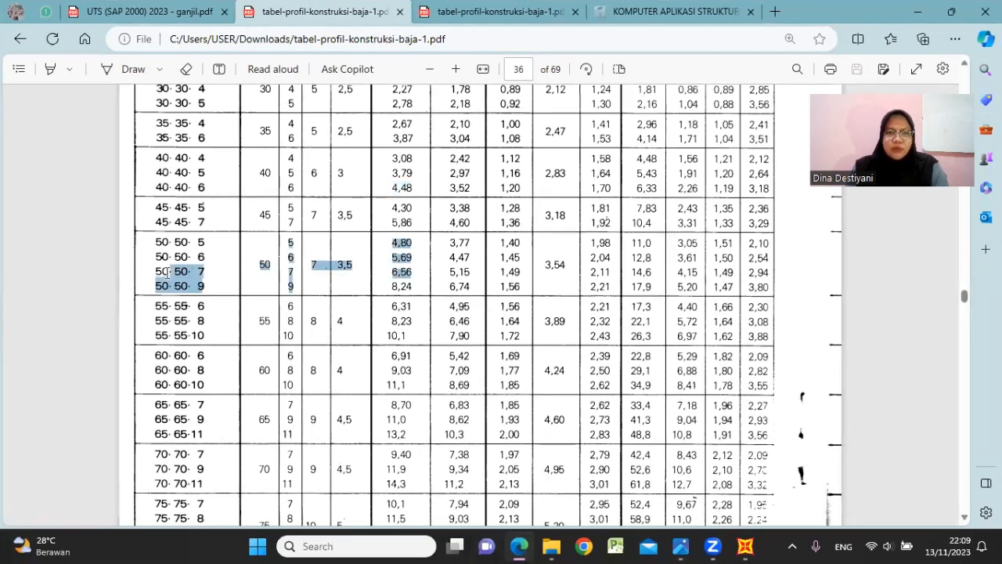
left_click(234, 284)
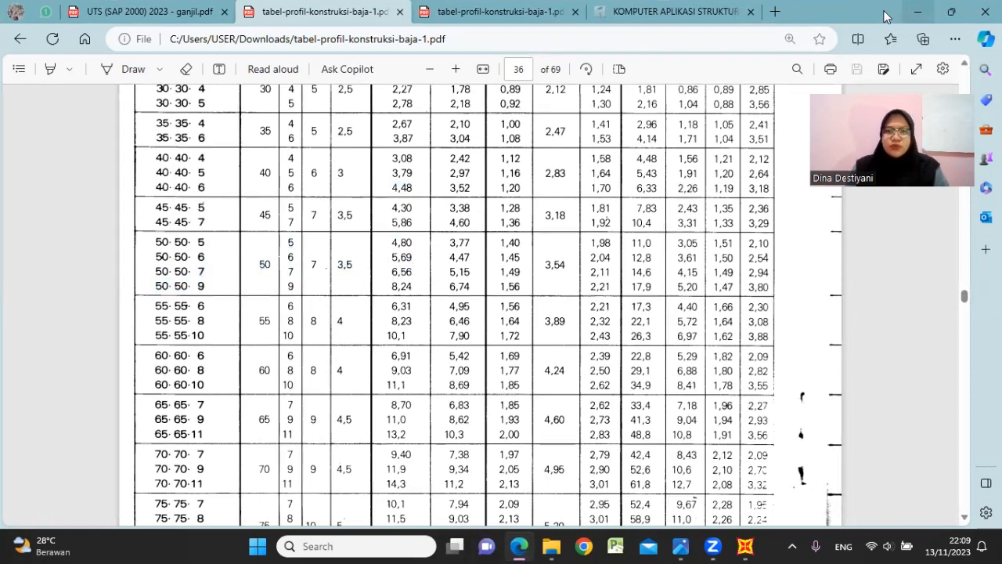
left_click_drag(384, 268, 417, 273)
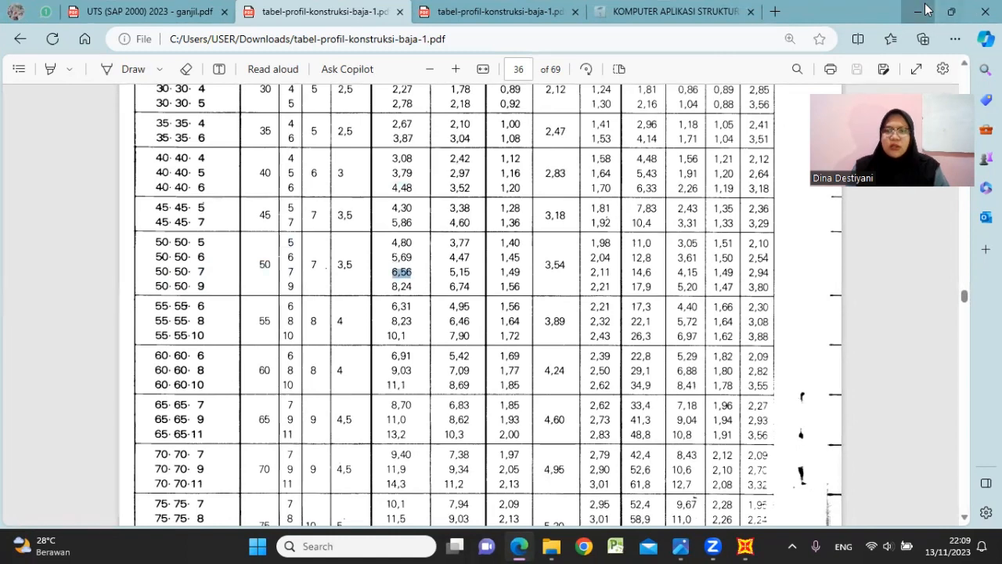
left_click(924, 11)
- Select the two red diagonals in the unlocked model and open the frame section assignment for them
left_click(151, 45)
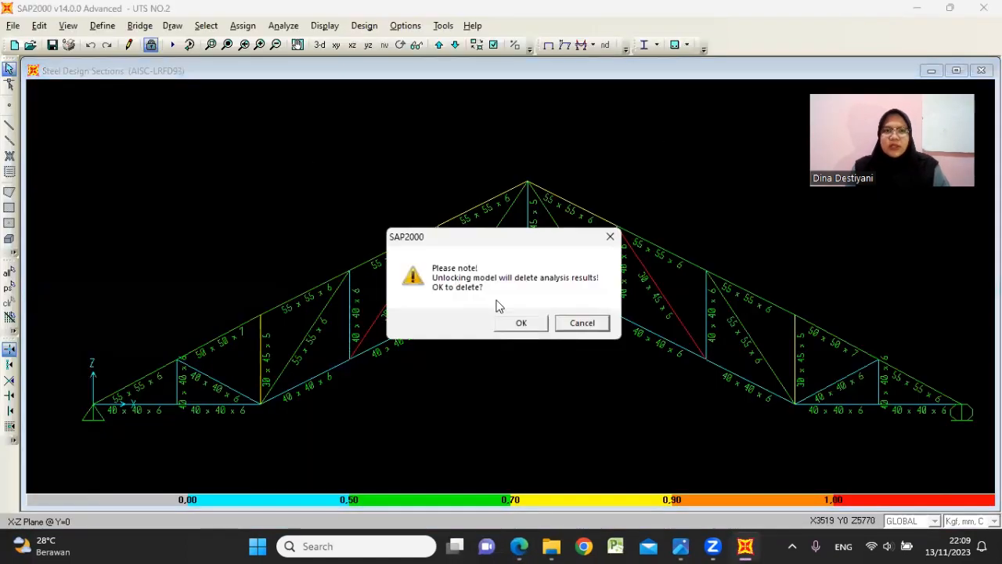
left_click(521, 323)
left_click(392, 290)
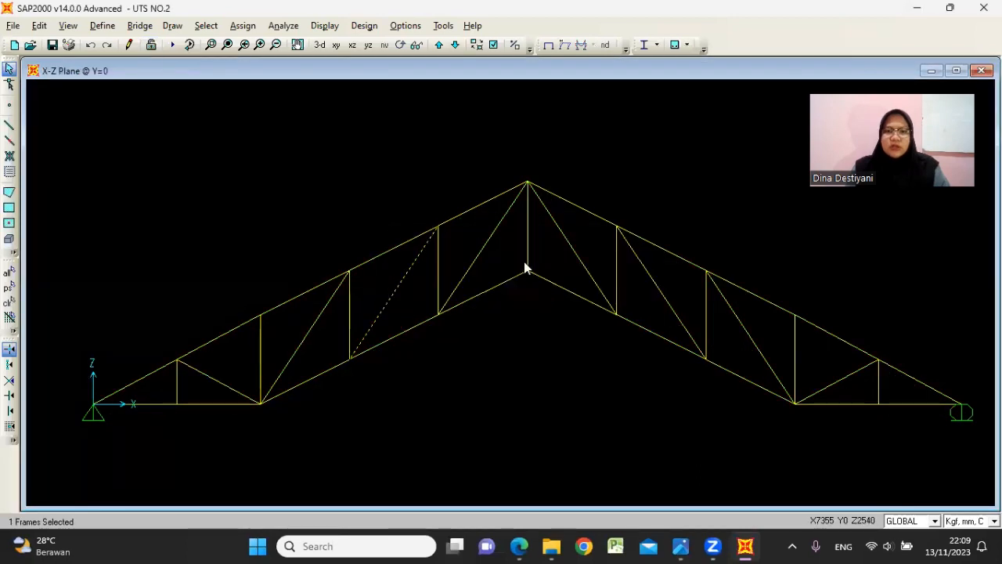
left_click(651, 276)
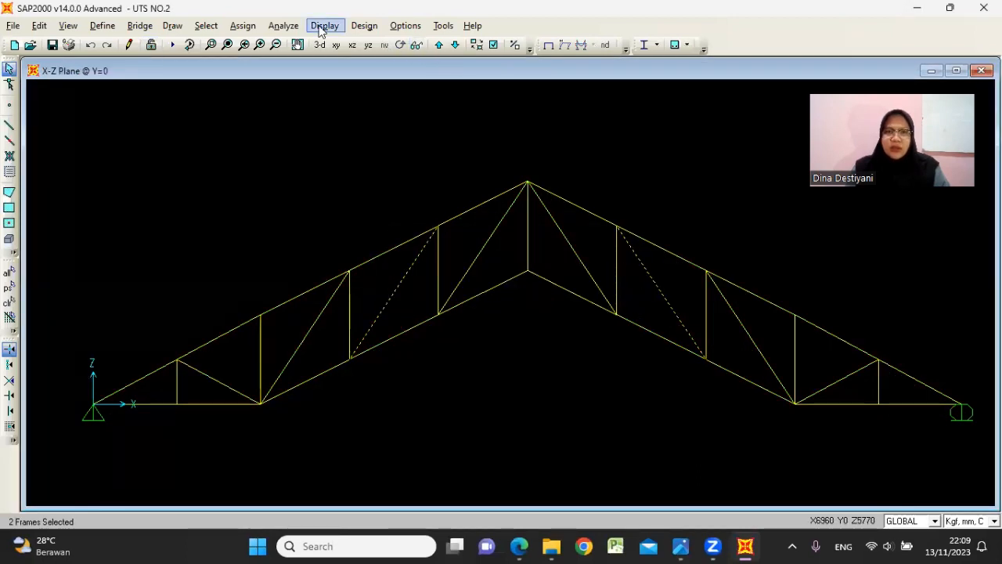
left_click(242, 25)
mouse_move(318, 62)
left_click(462, 63)
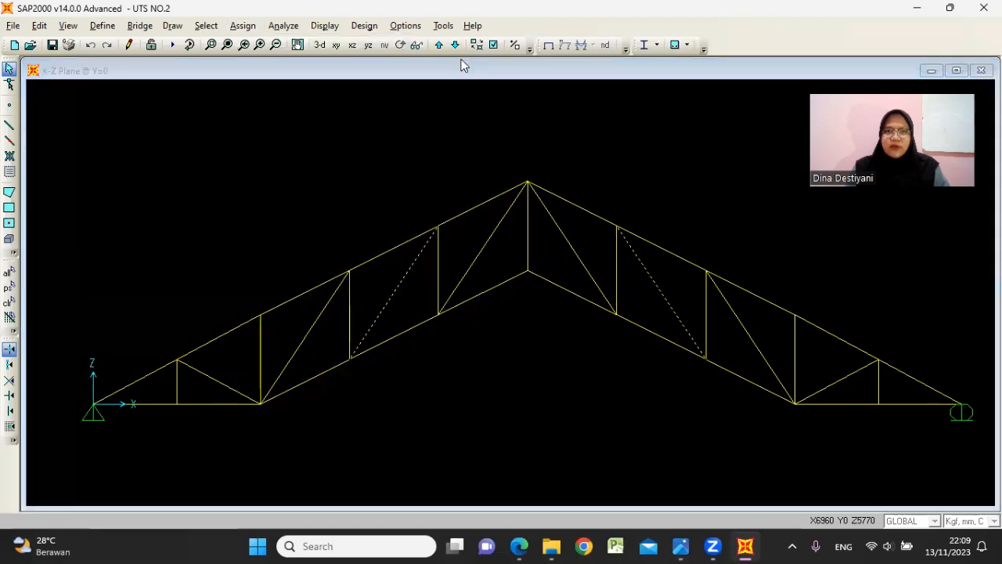
- Try to add a steel angle section named 50 x 50 x 7 with BJ 34 as its material
left_click(586, 192)
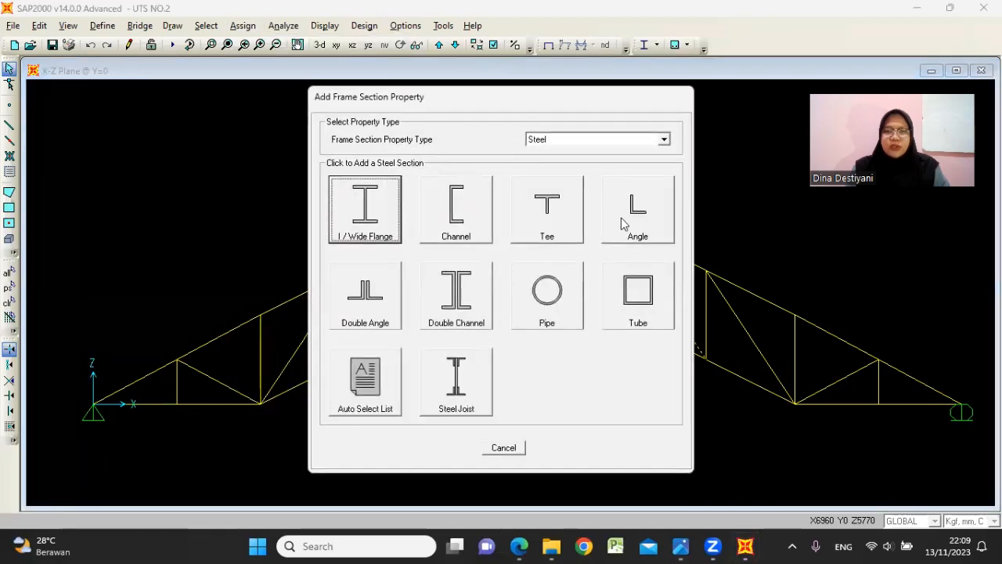
left_click(637, 209)
left_click(644, 218)
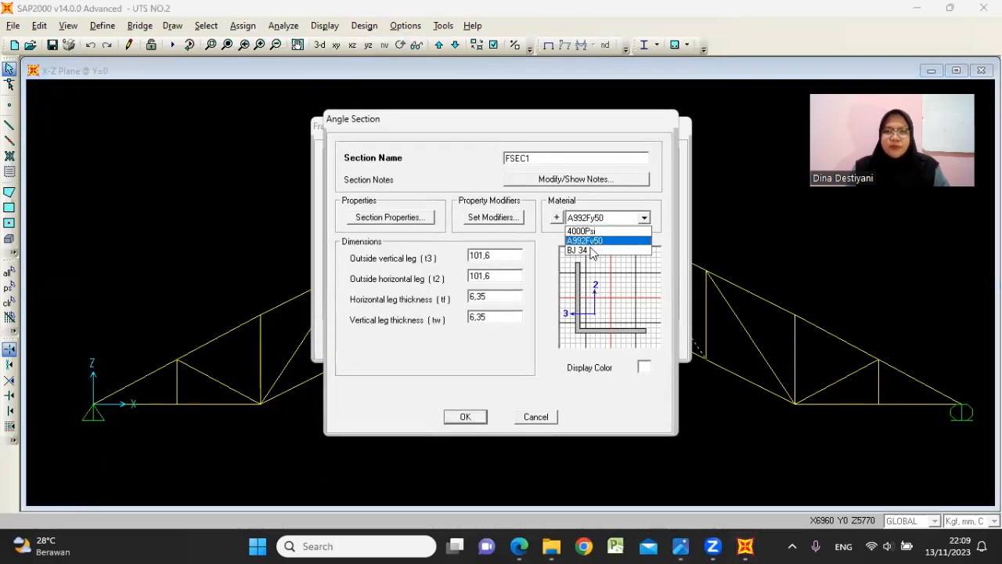
left_click(579, 250)
double_click(541, 157)
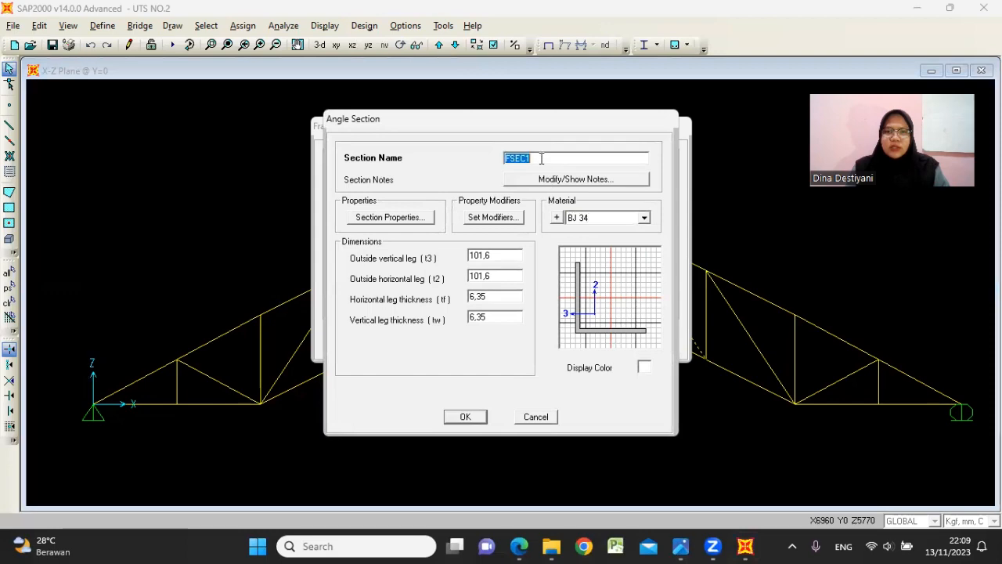
left_click(520, 546)
left_click(520, 545)
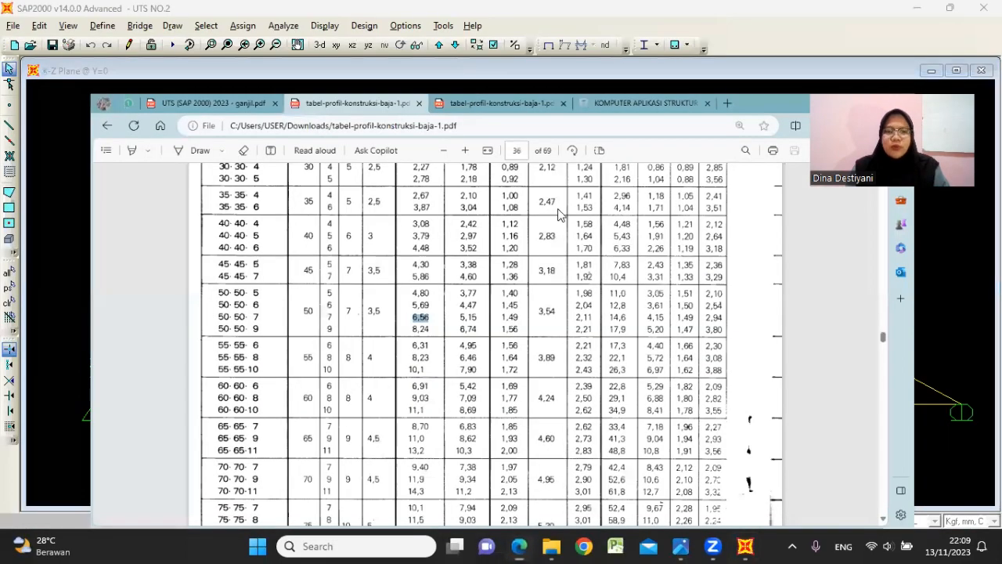
type("50 x 50 ")
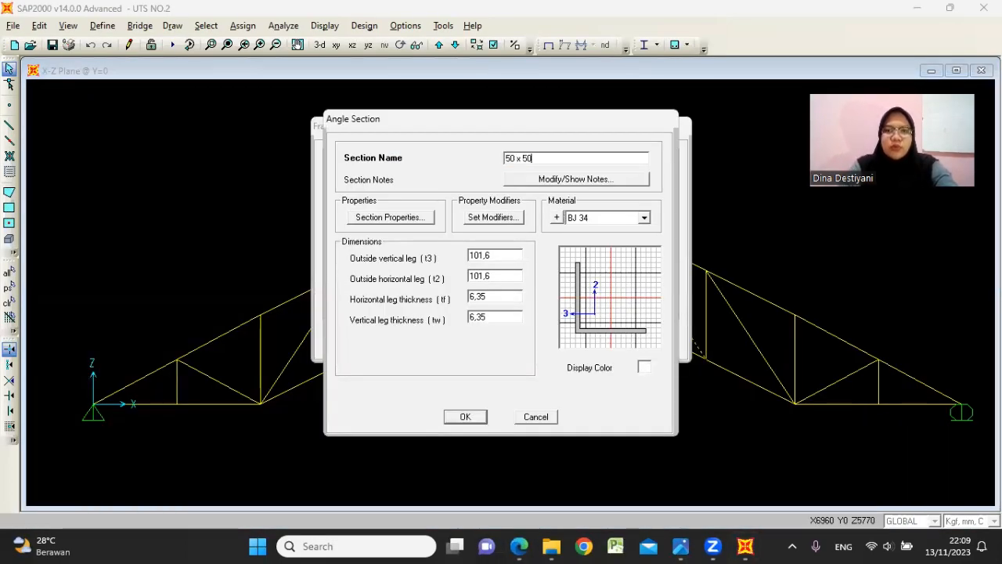
type("x 7")
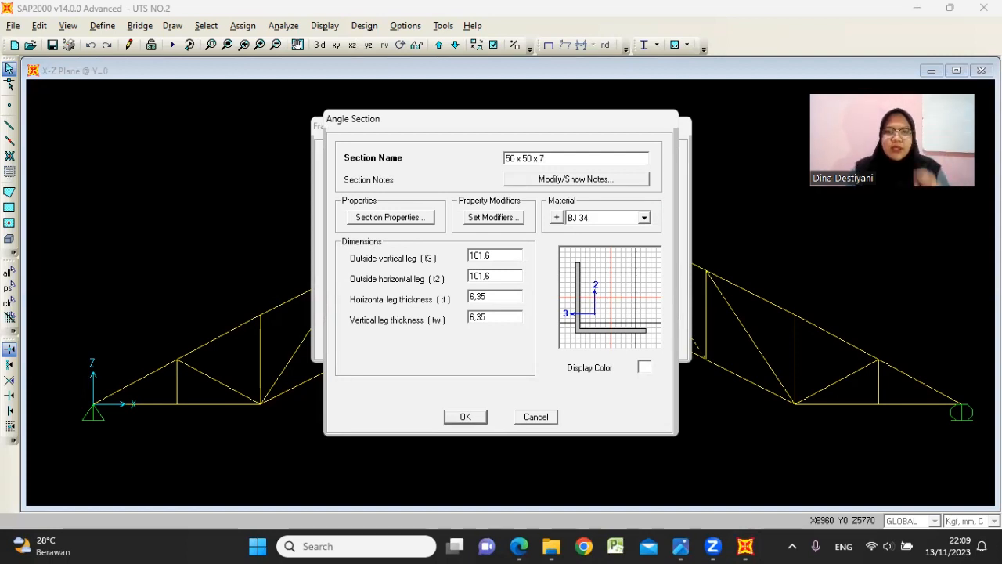
- Try to save the angle section with 50 mm outside legs and 7 mm leg thicknesses, and discard the new definition
double_click(475, 316)
type("7")
key("shift+Tab")
type("7")
double_click(488, 274)
type("50")
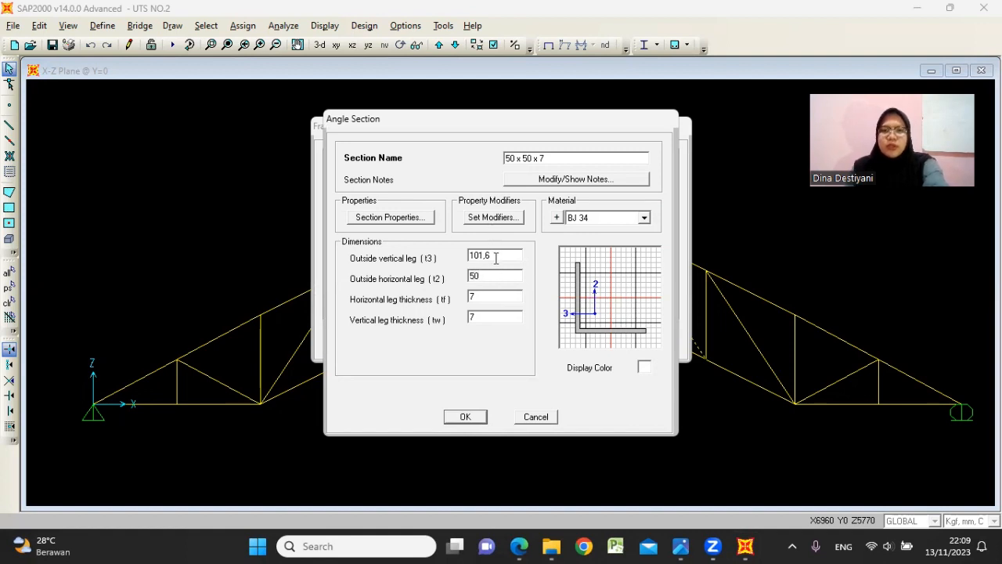
double_click(495, 258)
type("50")
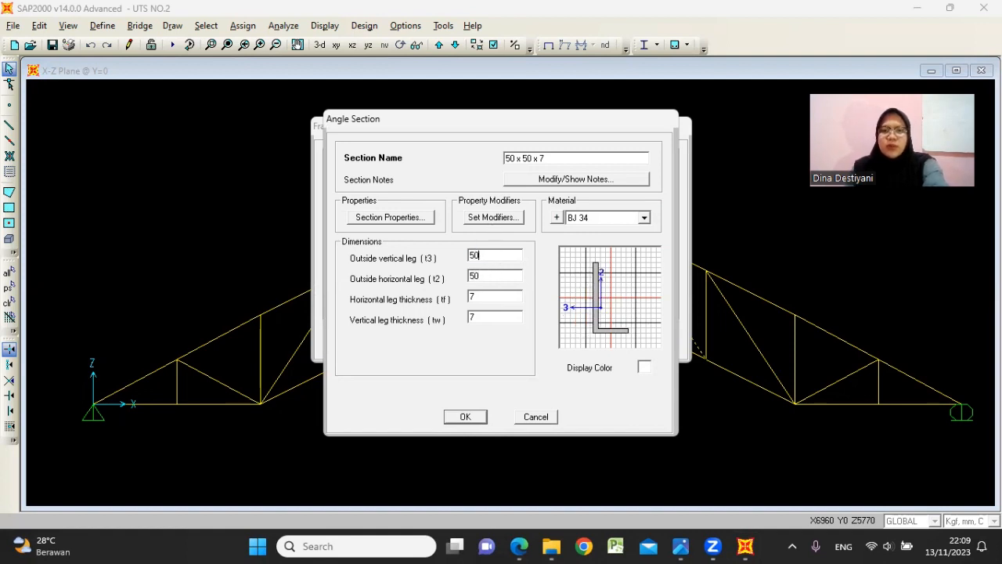
left_click(467, 417)
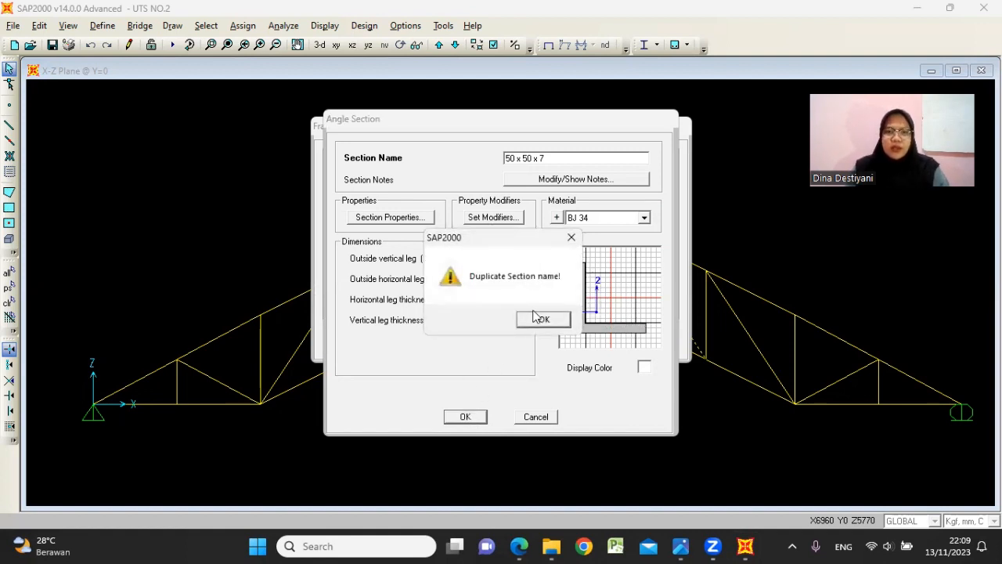
left_click(570, 238)
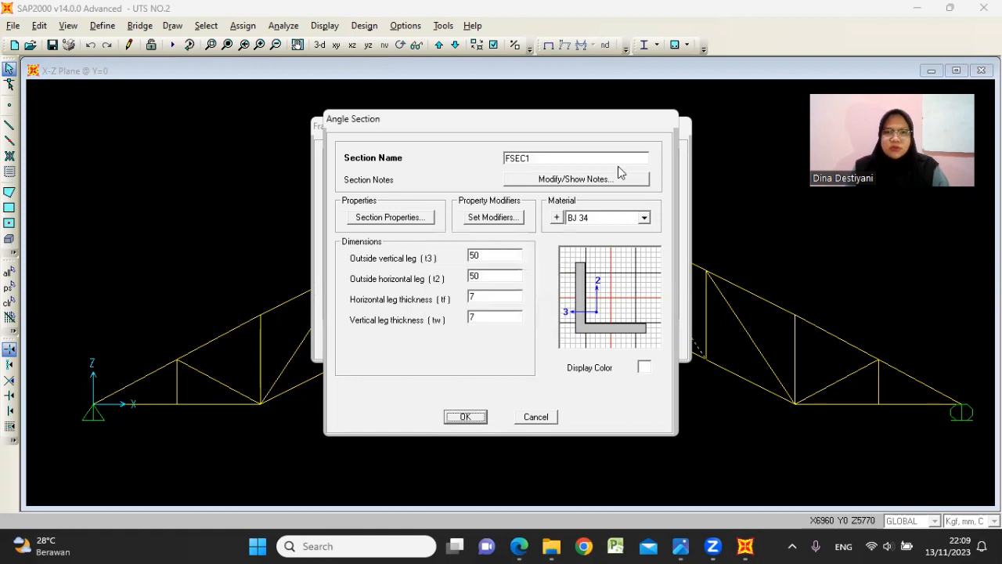
left_click(535, 416)
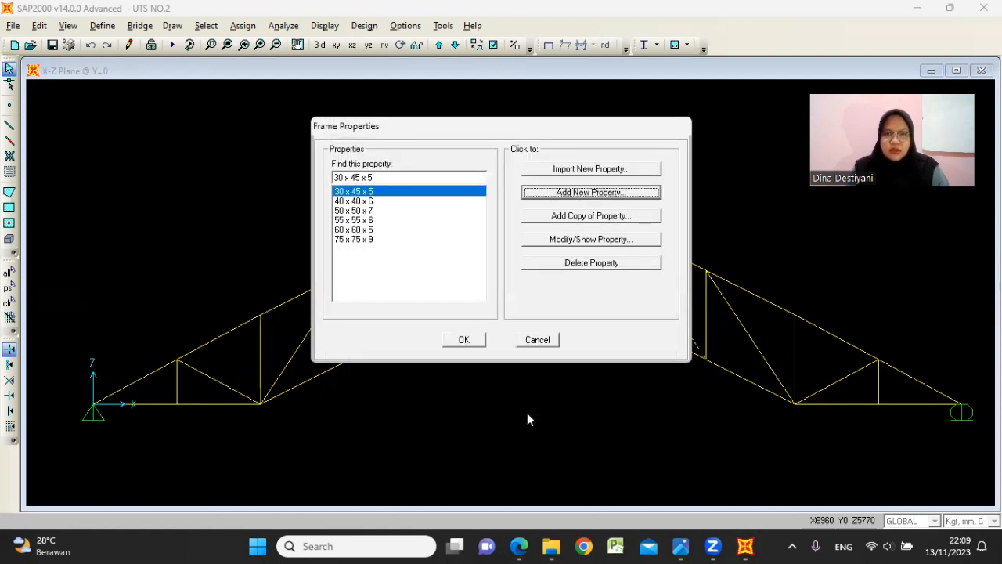
- Assign the existing 50 x 50 x 7 section to the two selected diagonals and rerun the analysis and steel design check
left_click(362, 211)
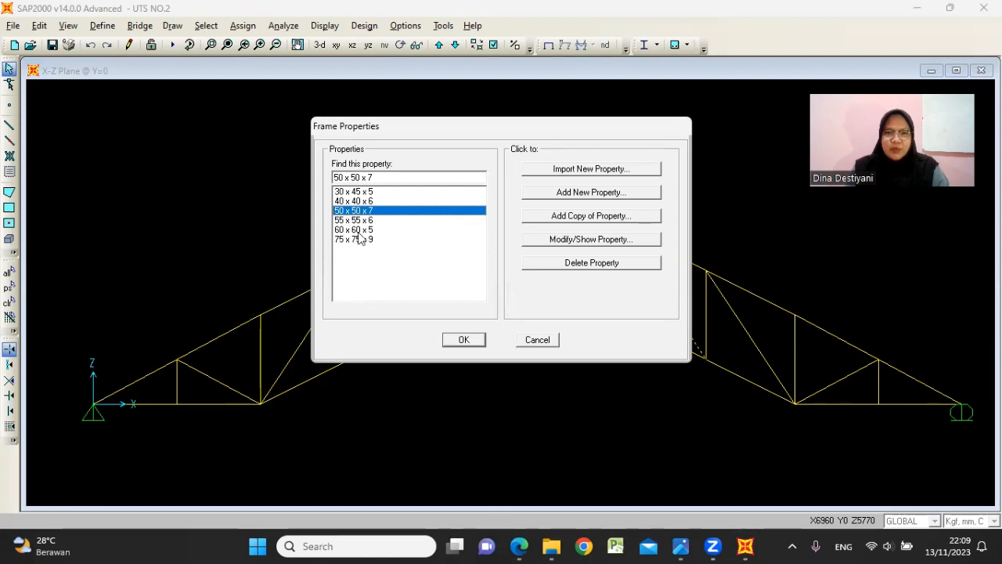
left_click(465, 340)
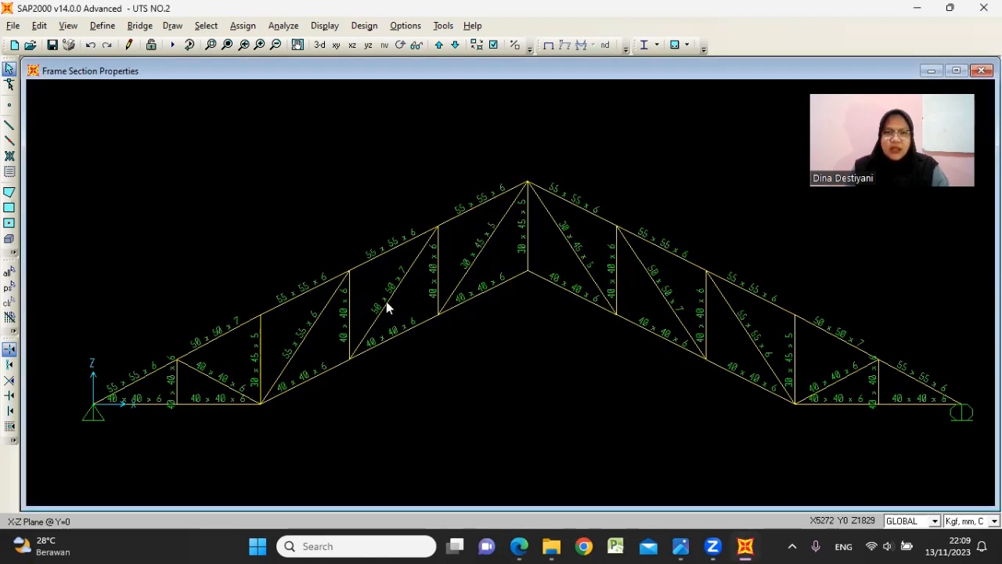
left_click(172, 45)
left_click(678, 360)
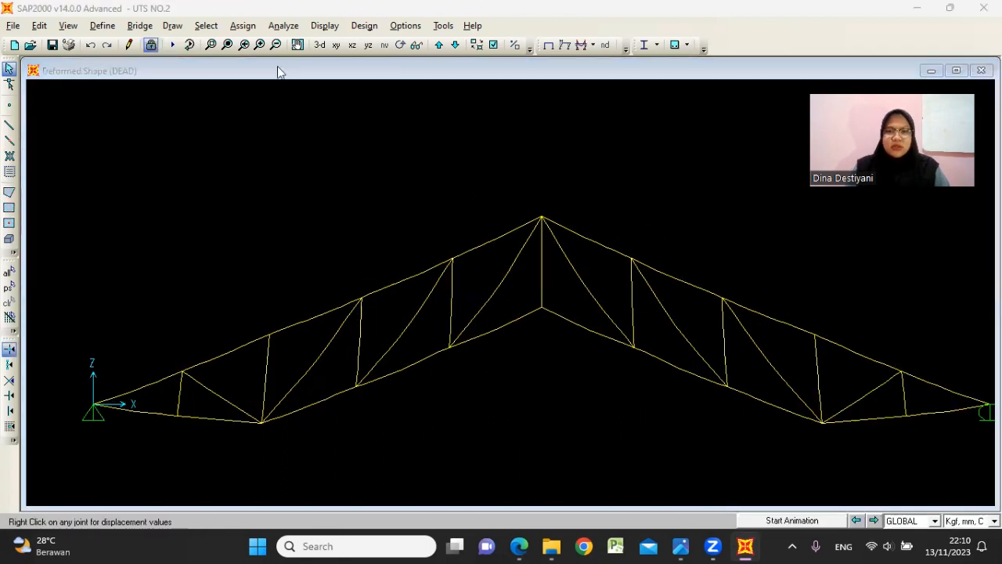
left_click(647, 47)
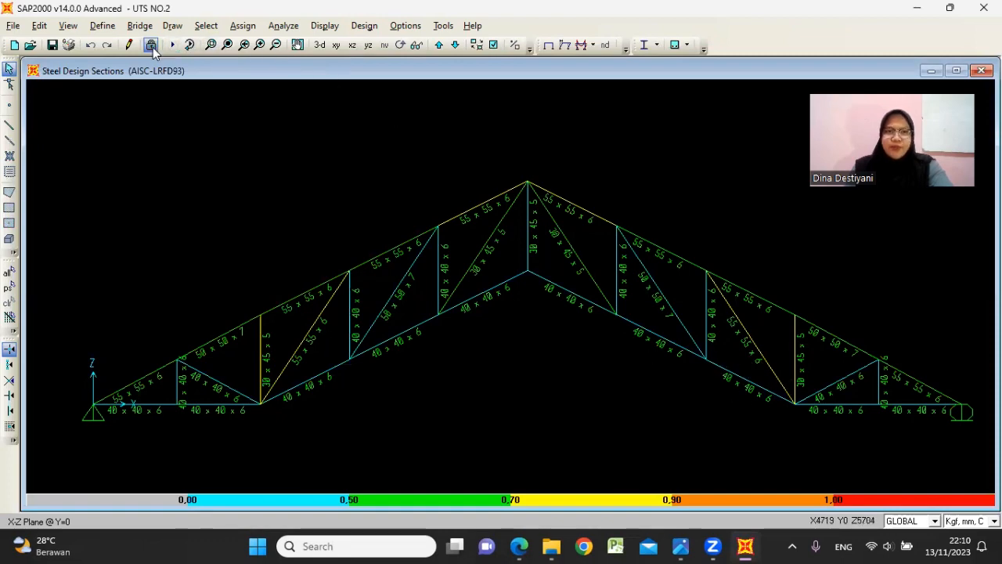
- Review the smaller equal-angle sizes in the steel profile table and unlock the truss model for further section changes
left_click(516, 469)
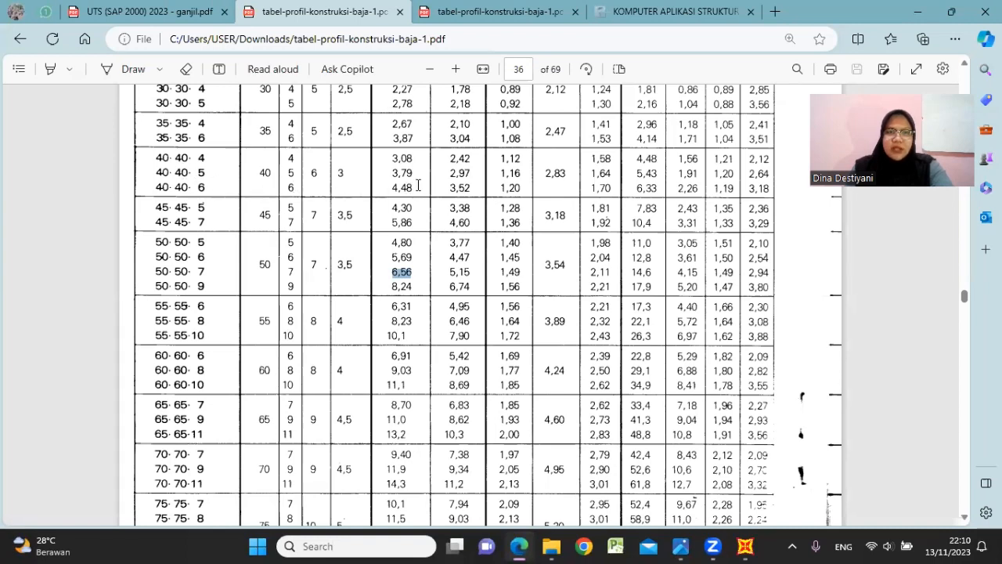
scroll(402, 202, "up", 1)
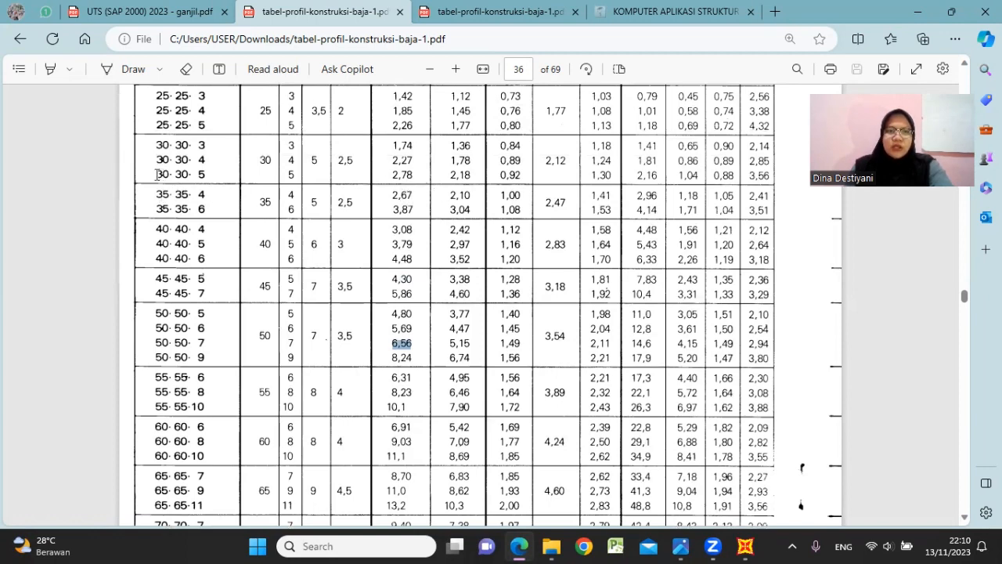
scroll(179, 166, "up", 1)
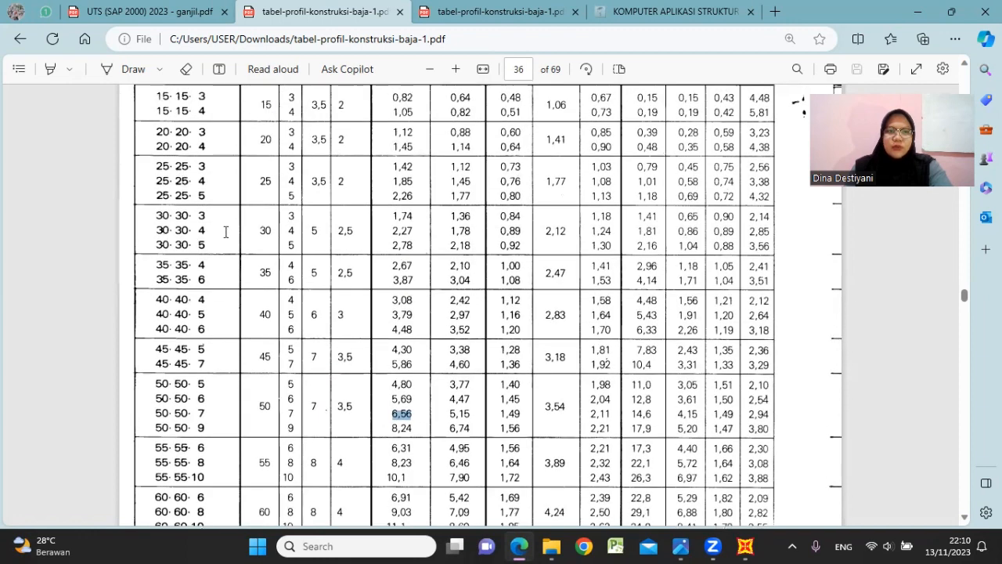
left_click(918, 11)
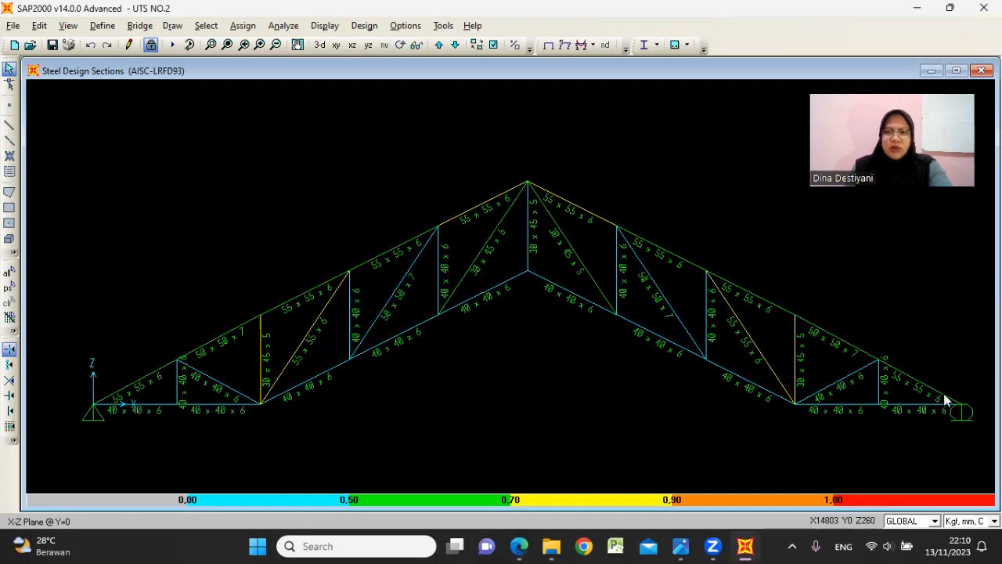
left_click(152, 45)
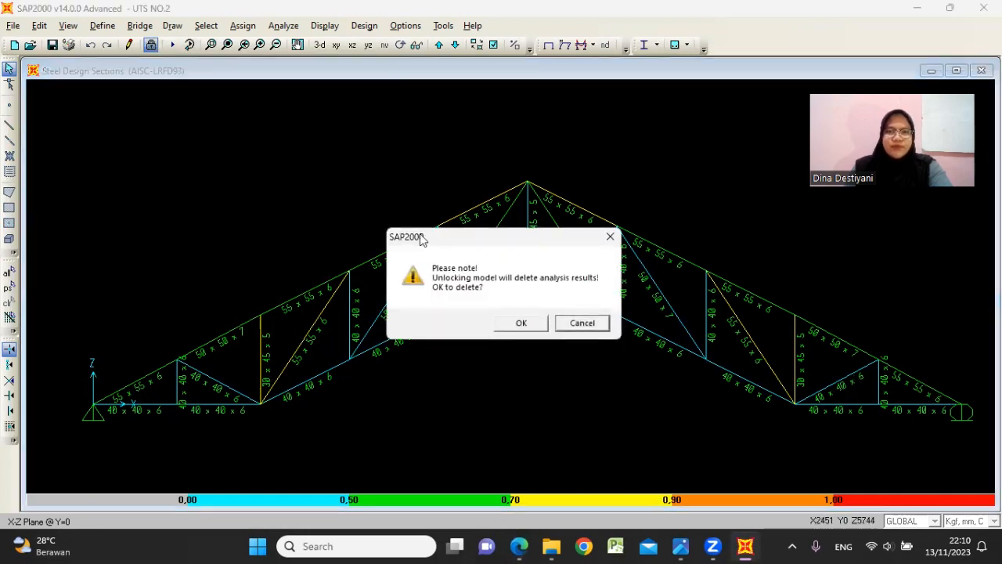
left_click(522, 322)
left_click(520, 546)
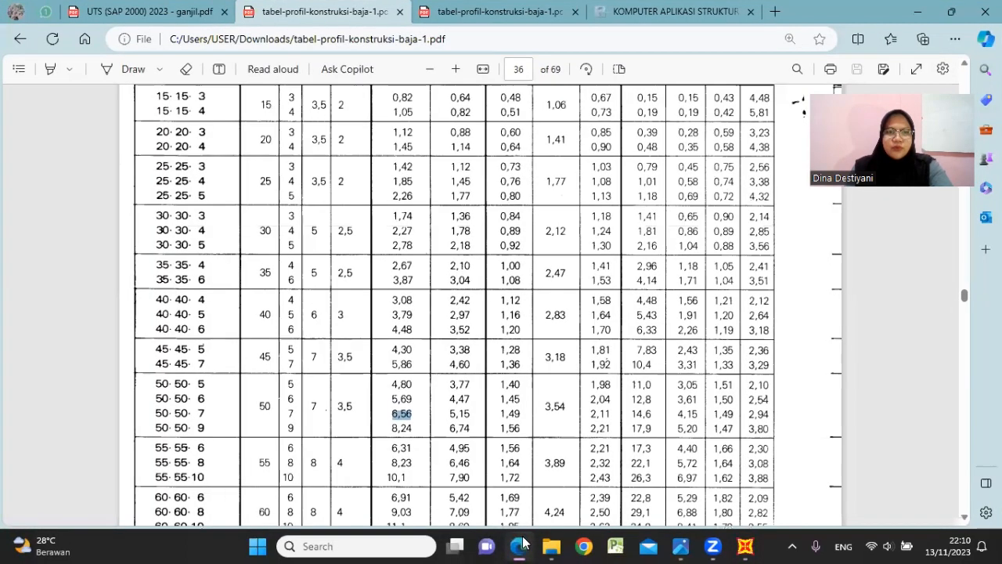
left_click(521, 544)
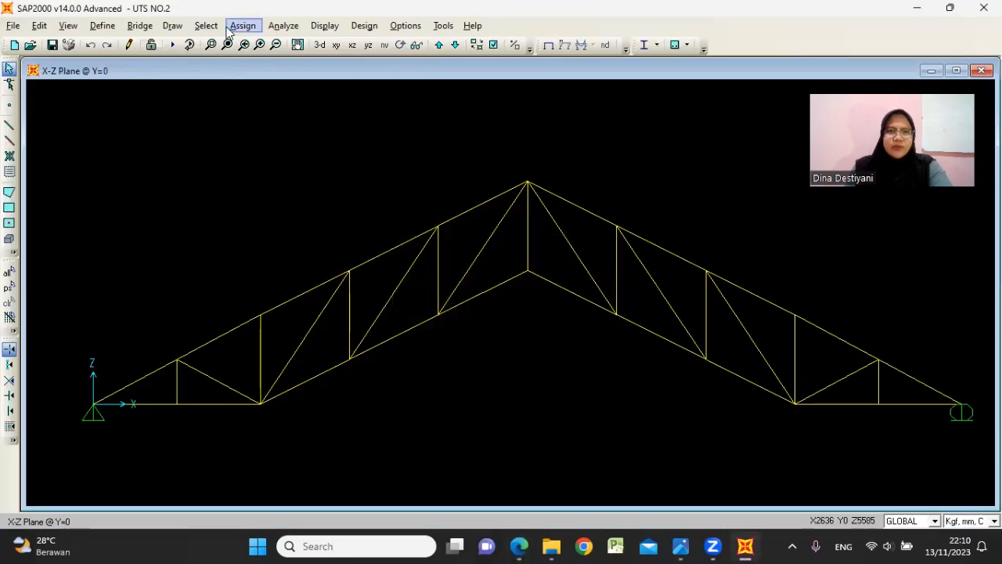
- Add a new steel angle frame section named 30 x 30 x 5 with material BJ 34
left_click(102, 26)
mouse_move(168, 63)
left_click(290, 63)
left_click(591, 192)
left_click(638, 218)
left_click(642, 219)
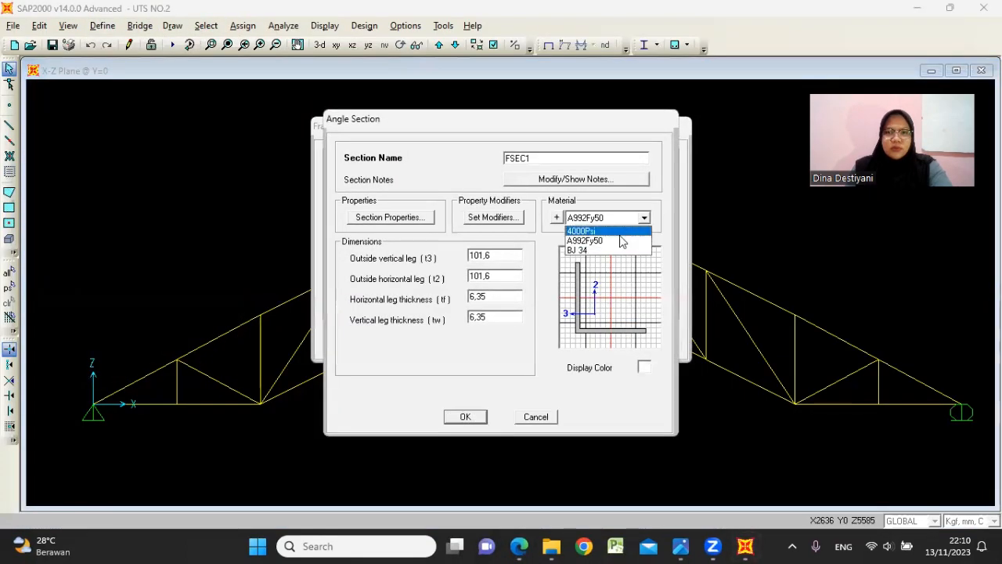
left_click(610, 251)
double_click(555, 158)
type("30 x 30 x 5")
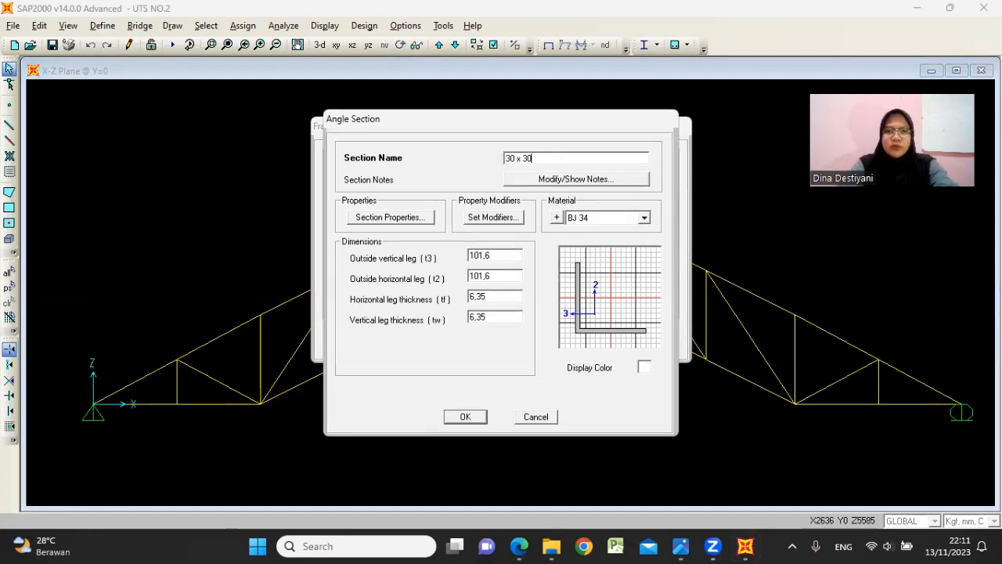
- Set both leg thicknesses of the new angle section to 5 and both outside legs to 30, and save the section
double_click(501, 317)
type("5")
double_click(497, 295)
type("5")
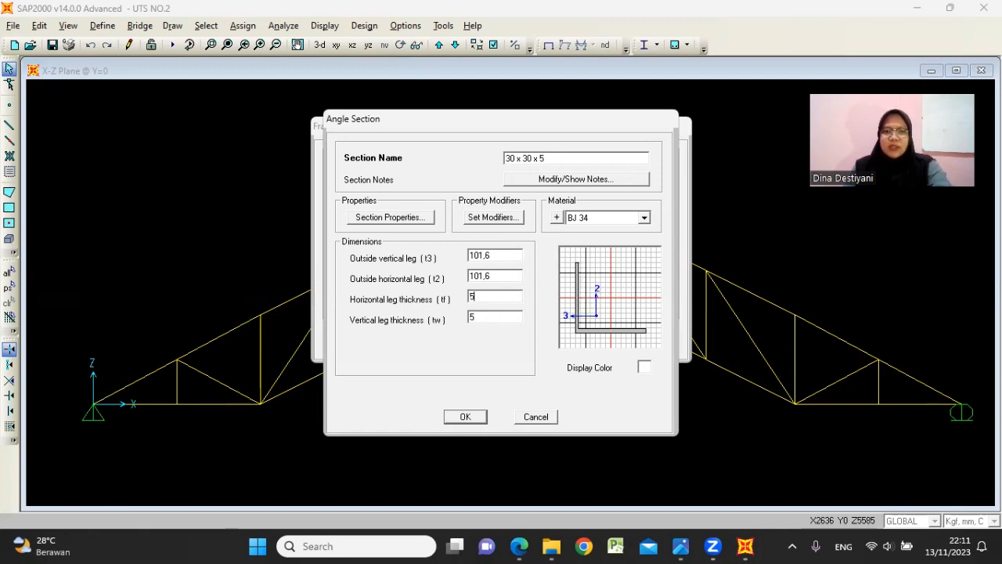
double_click(497, 276)
type("30")
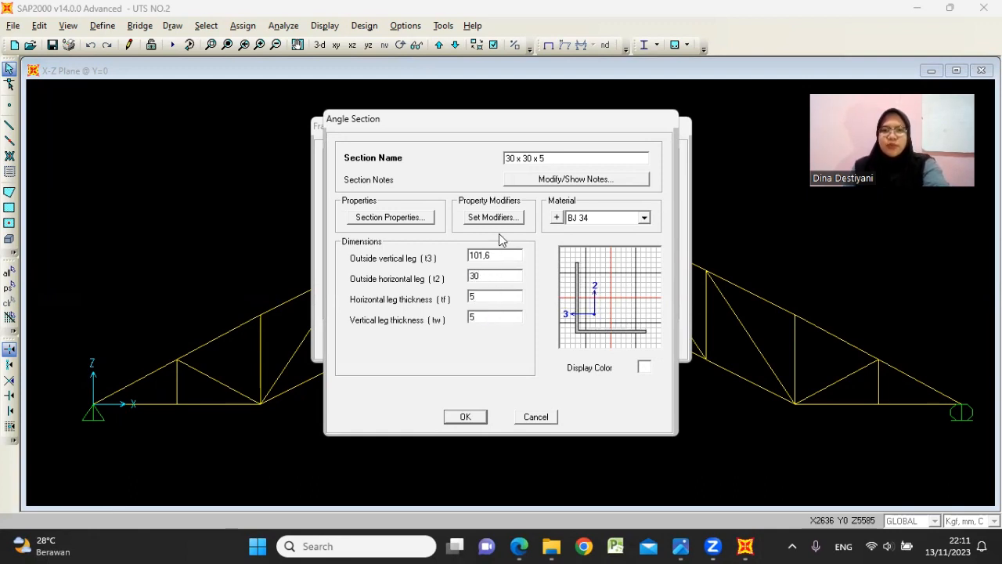
double_click(506, 255)
type("30")
left_click(466, 415)
left_click(463, 341)
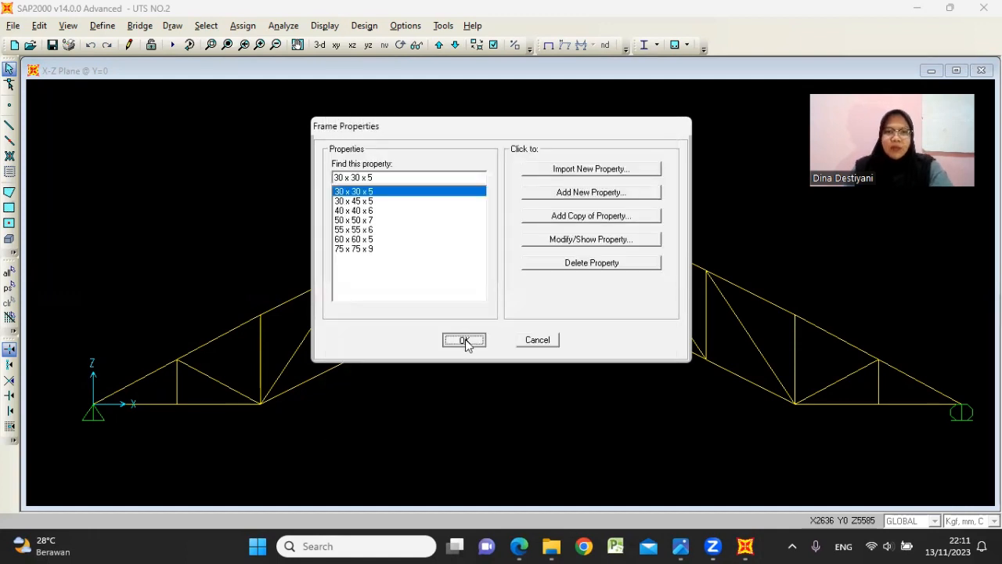
- Assign the 30 x 30 x 5 section to all ten bottom chord members of the truss
left_click(143, 403)
left_click(227, 403)
left_click(322, 371)
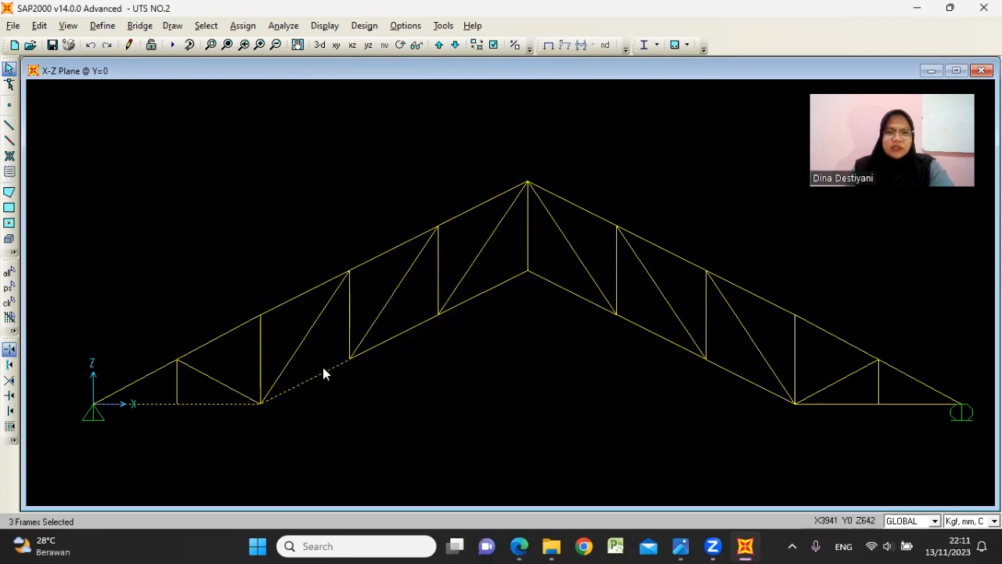
left_click(404, 325)
left_click(493, 288)
left_click(550, 282)
left_click(661, 335)
left_click(740, 376)
left_click(833, 403)
left_click(902, 402)
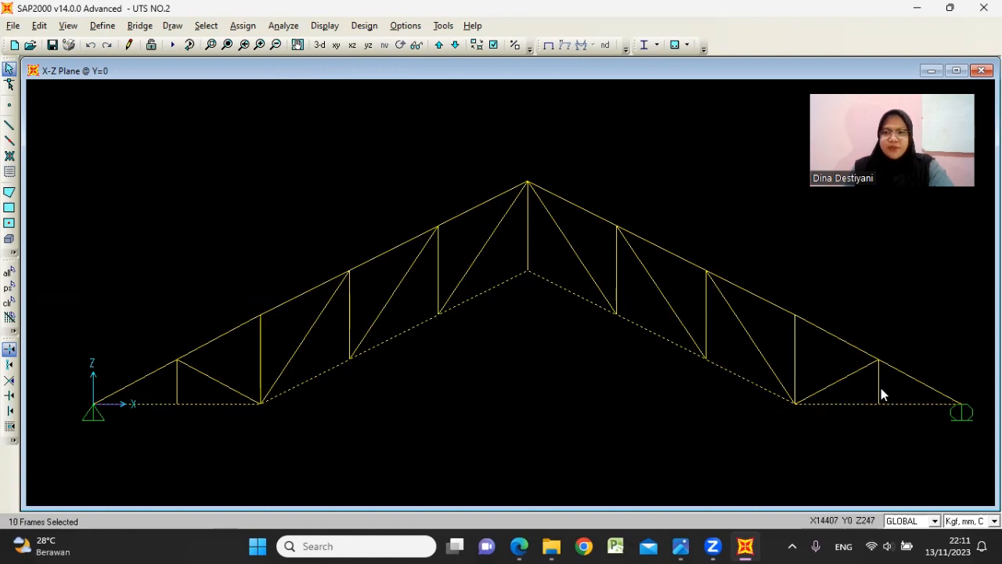
left_click(243, 25)
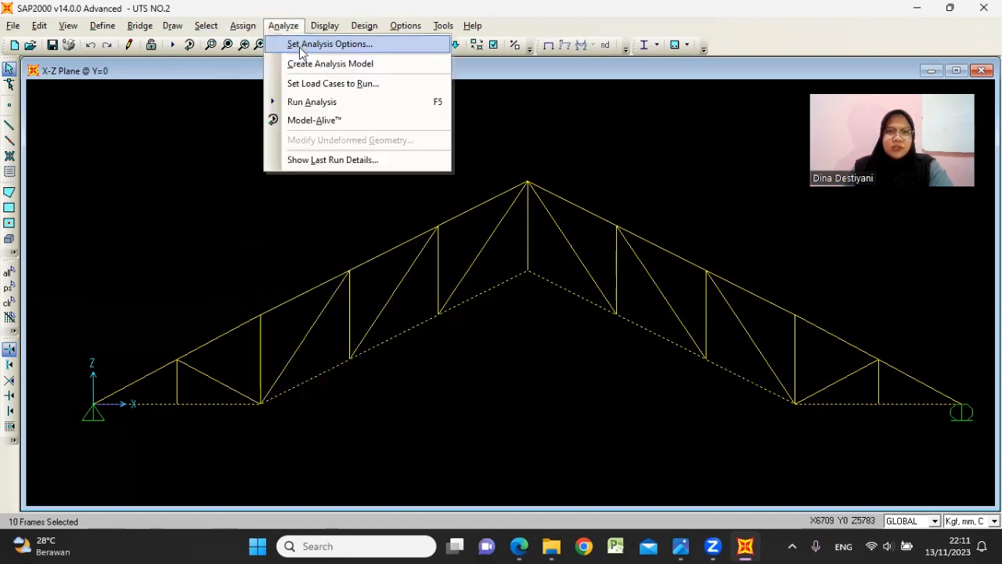
mouse_move(296, 69)
left_click(473, 63)
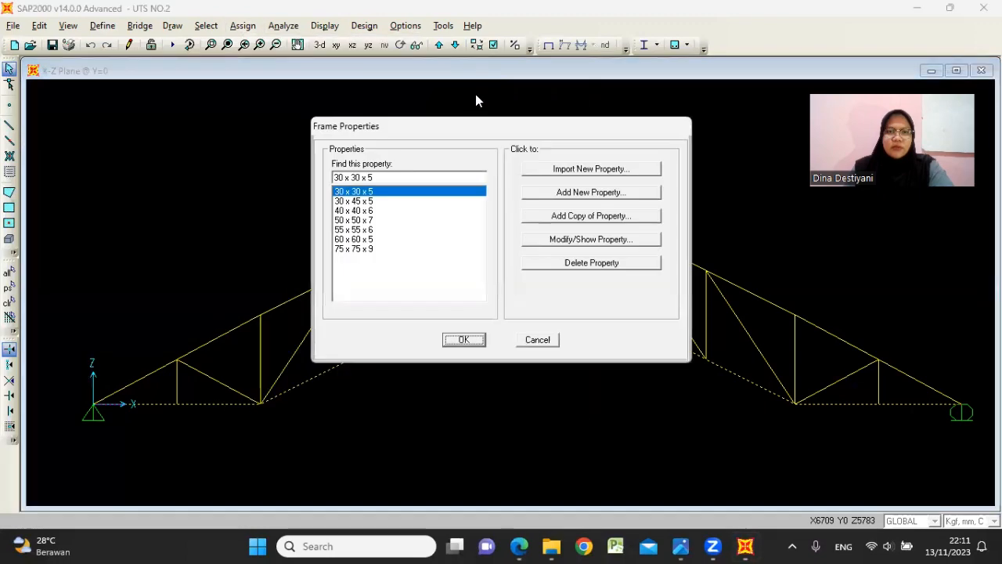
left_click(463, 340)
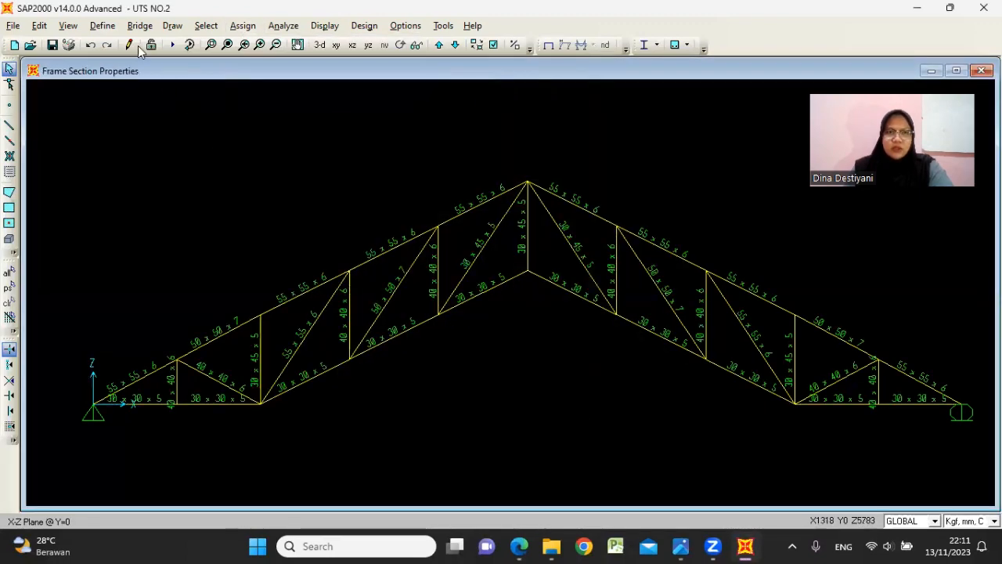
- Run the analysis and perform the steel design check of the truss
key("F5")
left_click(678, 359)
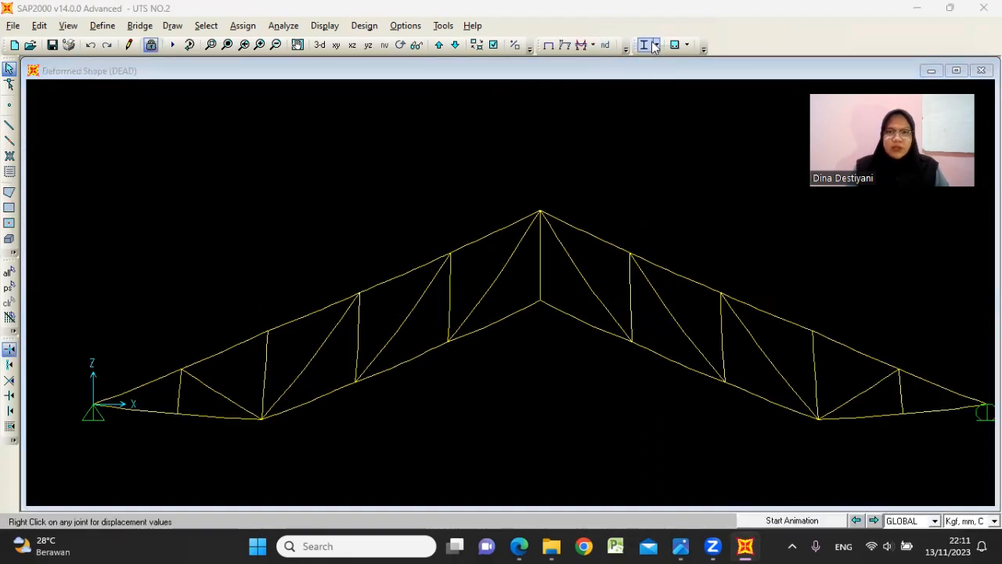
left_click(643, 45)
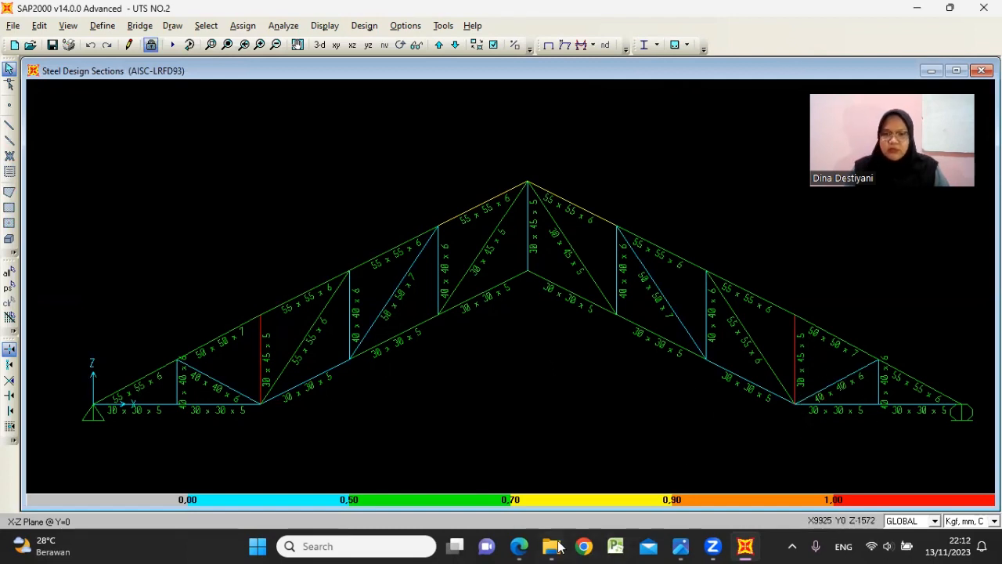
- Switch to the steel profile table PDF in Edge, examine the larger equal-angle sizes, and return to SAP2000
mouse_move(519, 546)
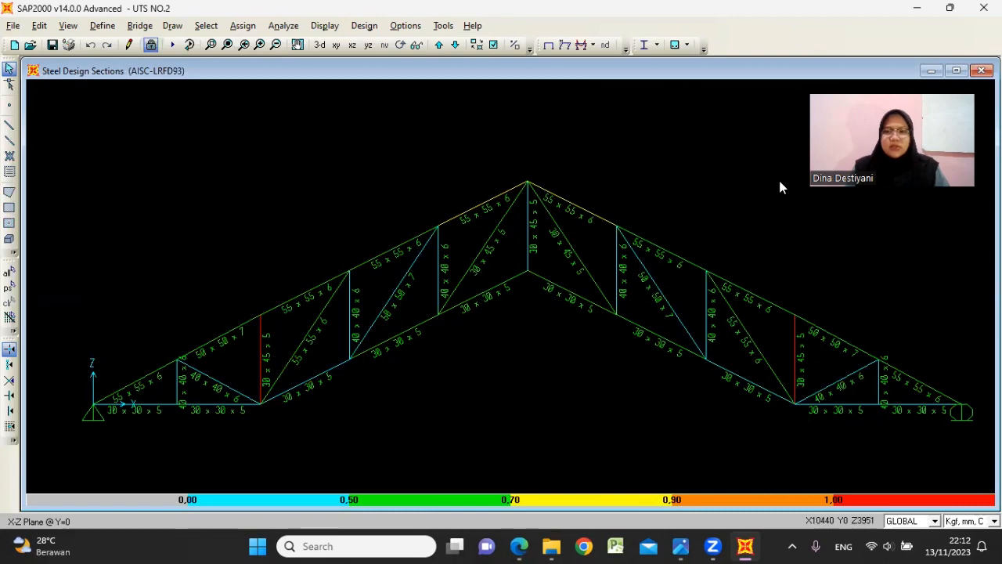
left_click(519, 546)
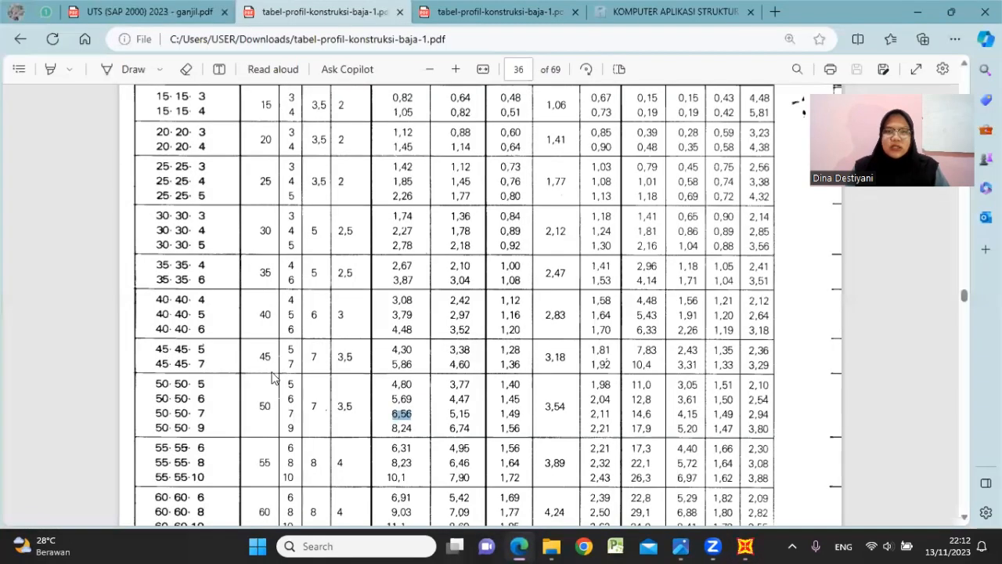
scroll(406, 293, "down", 3)
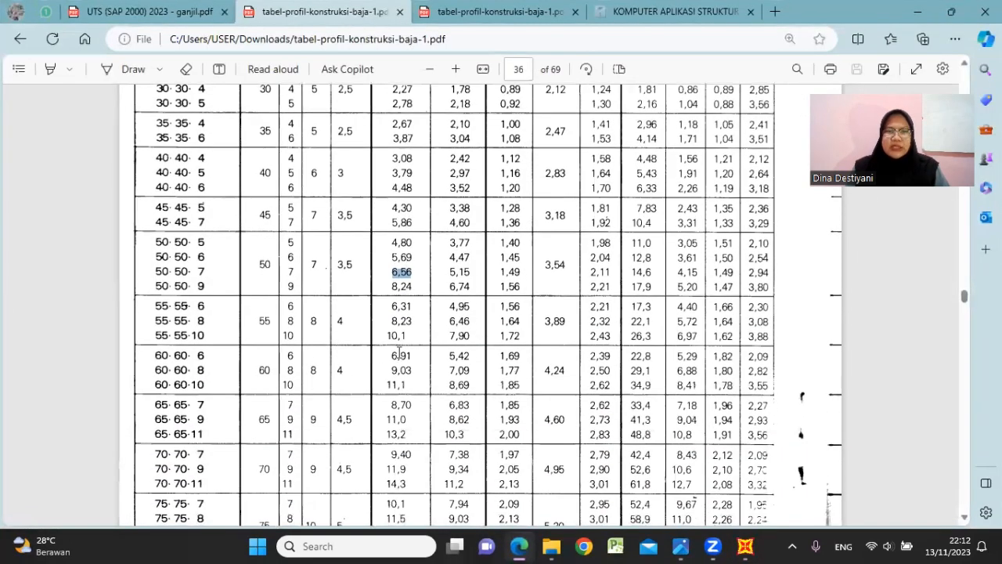
scroll(416, 369, "down", 2)
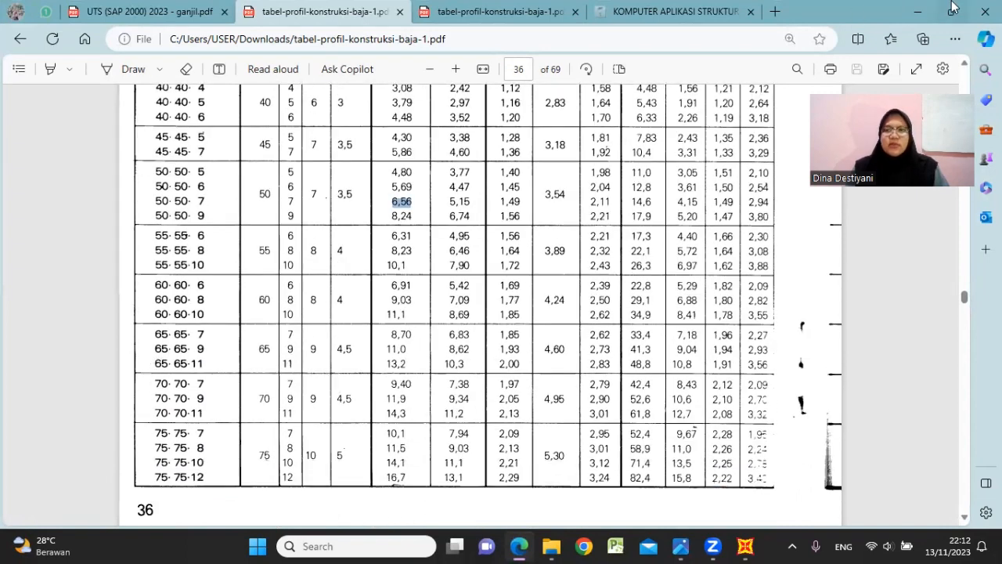
left_click(919, 12)
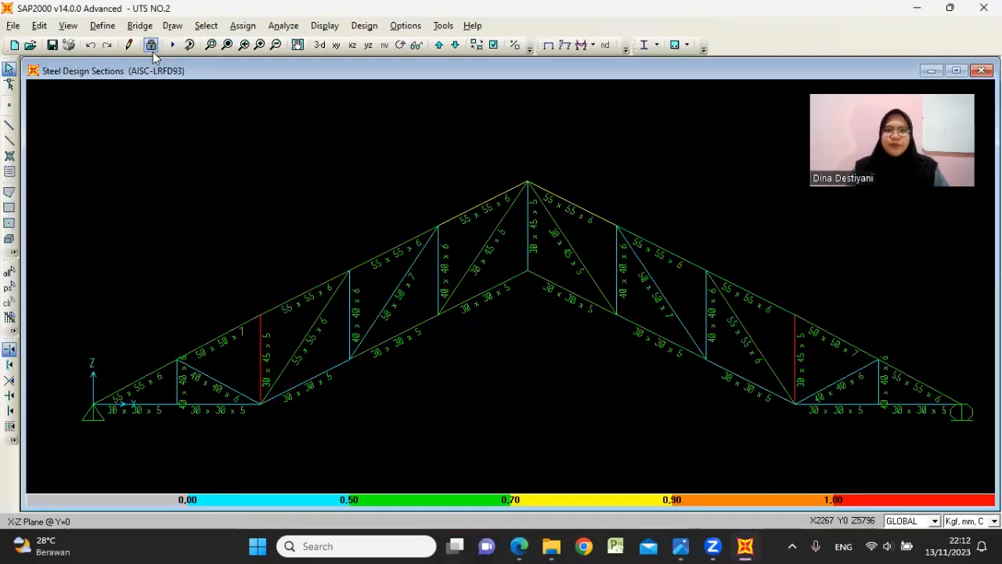
- Unlock the model and select the second vertical from each support
left_click(151, 44)
left_click(527, 322)
left_click(261, 344)
left_click(792, 349)
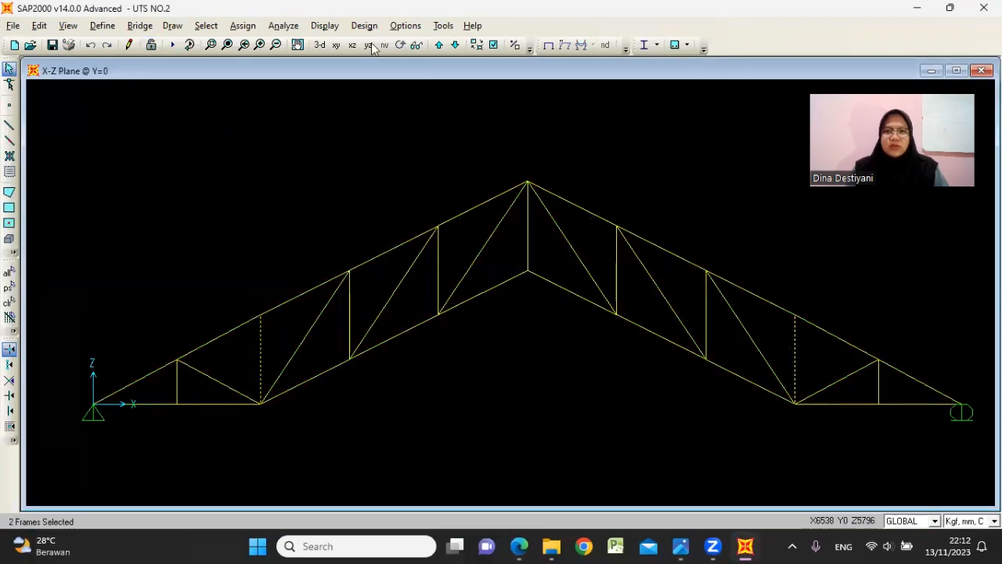
- Add a new steel angle section for the selected verticals, with material BJ 34 and the name 65 x 65 x 11
left_click(243, 25)
mouse_move(282, 62)
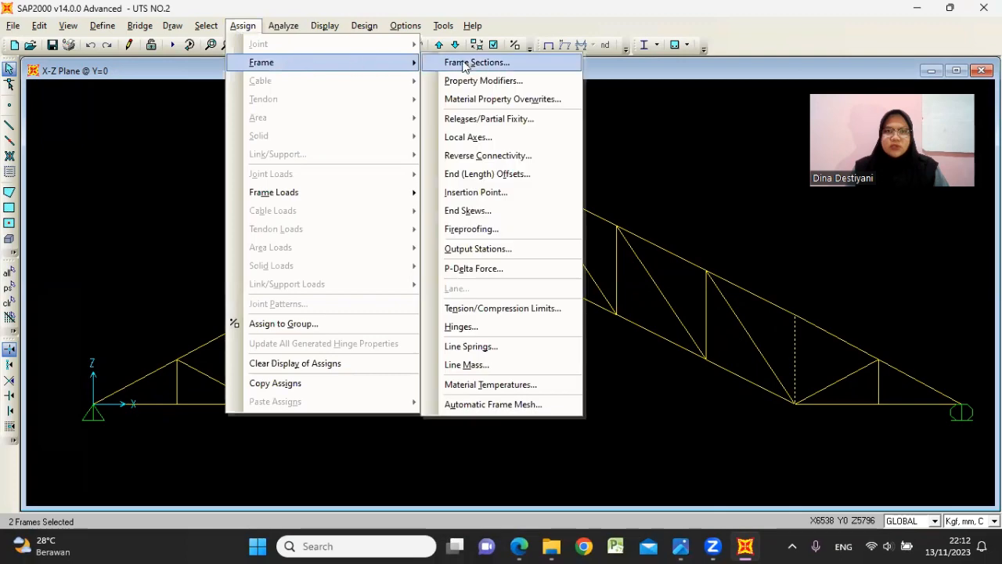
left_click(474, 63)
left_click(611, 193)
left_click(640, 207)
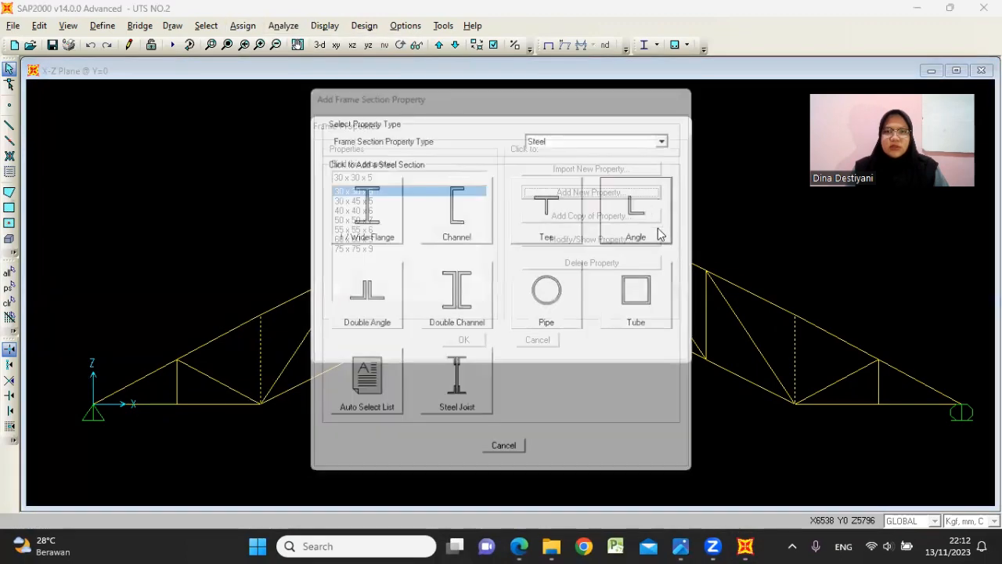
left_click(642, 218)
left_click(586, 251)
left_click(618, 219)
left_click(586, 250)
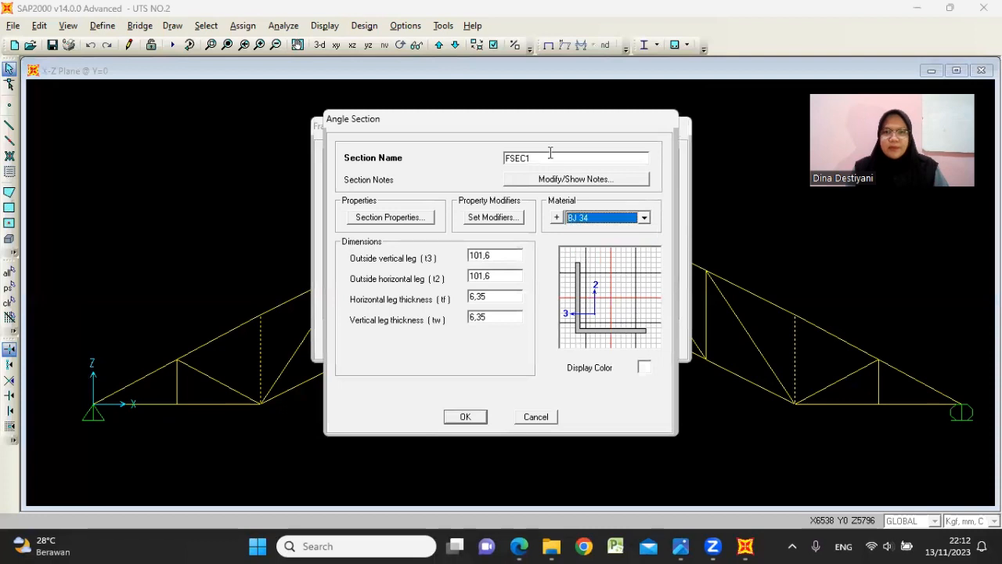
left_click(550, 155)
type("65 x 65 x 11")
- Set the angle's leg thicknesses to 11 and outside legs to 65, and assign the section to the two selected verticals
left_click(498, 319)
type("11")
left_click(498, 297)
type("11")
left_click(494, 275)
type("65")
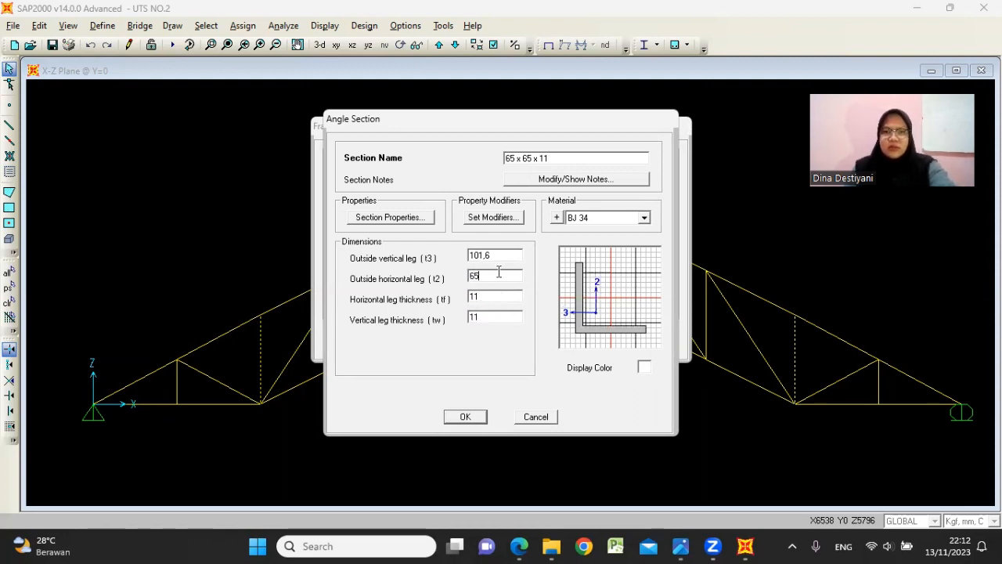
double_click(501, 255)
type("65")
left_click(465, 417)
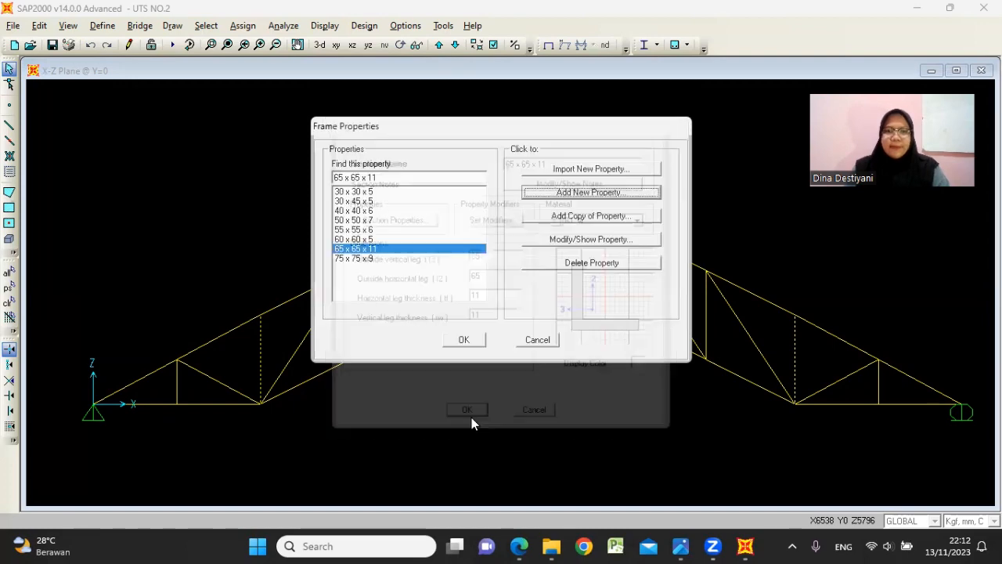
left_click(473, 340)
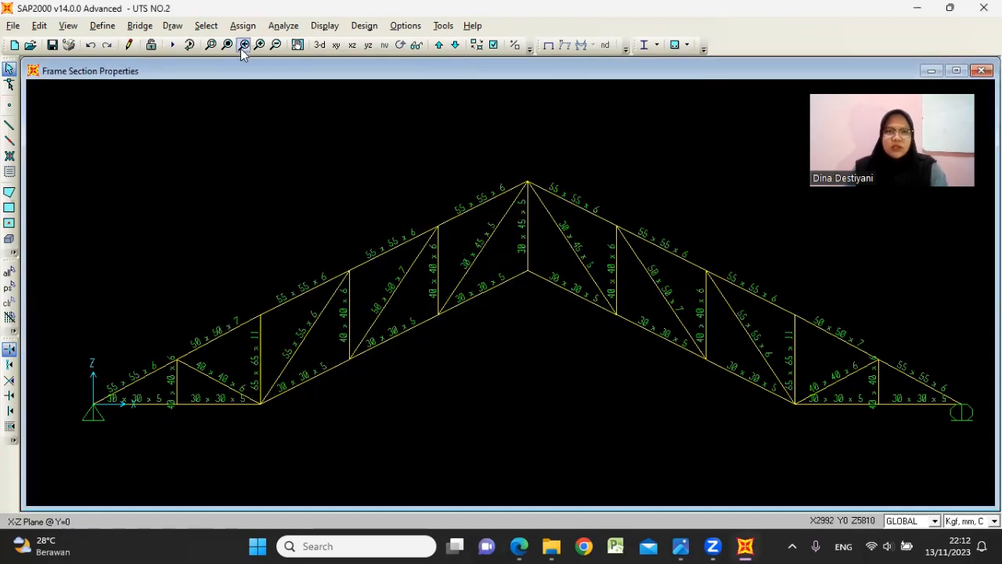
- Rerun the analysis and steel design check with the two resized verticals
left_click(173, 45)
left_click(649, 358)
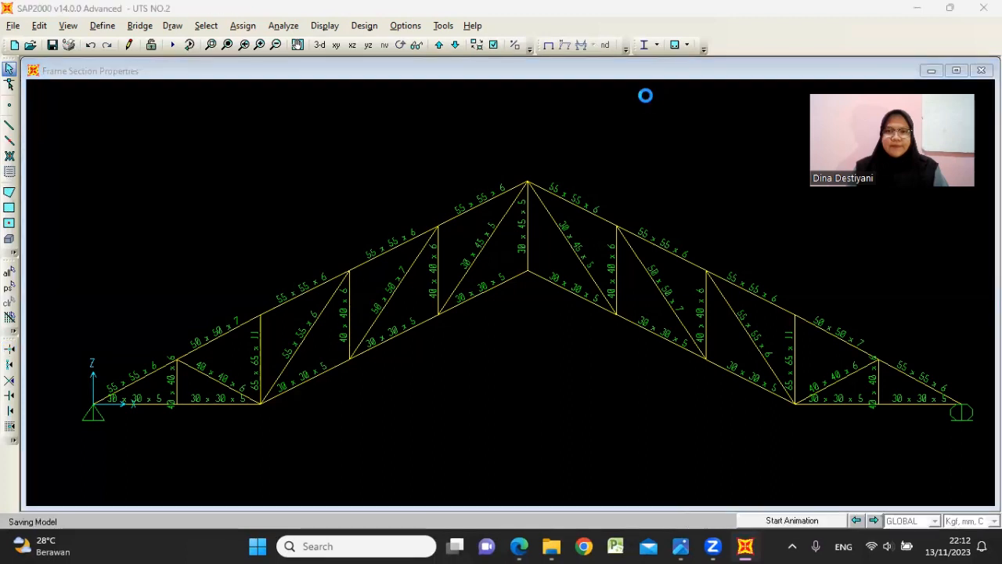
left_click(645, 45)
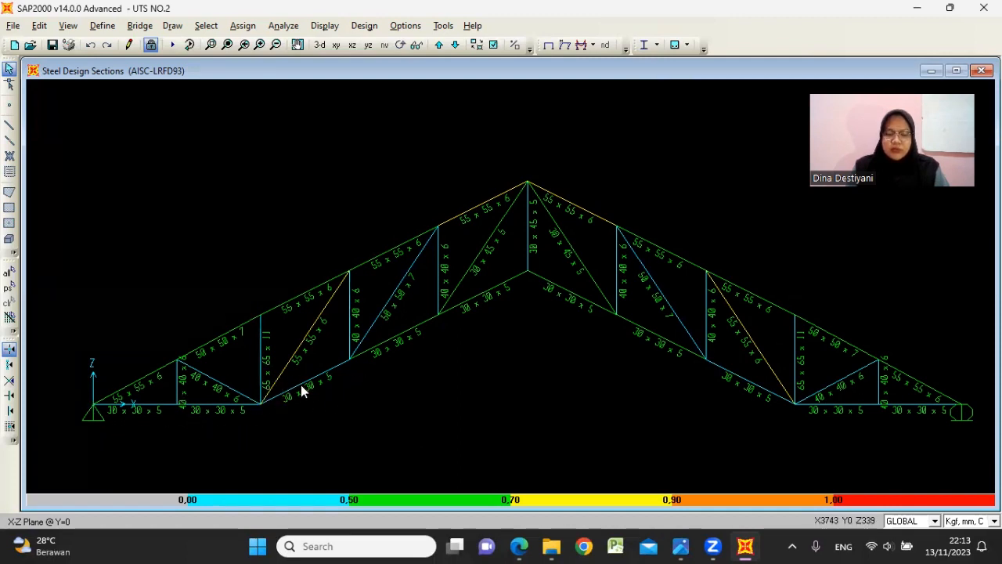
- Consult the smaller equal-angle sizes in the steel profile table PDF in Edge and return to SAP2000
left_click(519, 546)
scroll(227, 244, "up", 1)
scroll(227, 245, "up", 1)
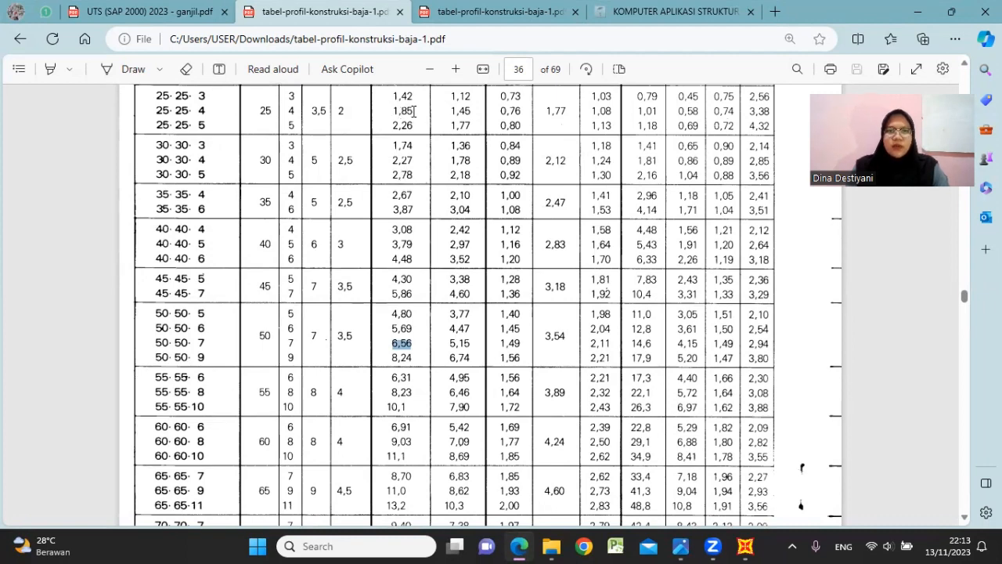
left_click(917, 11)
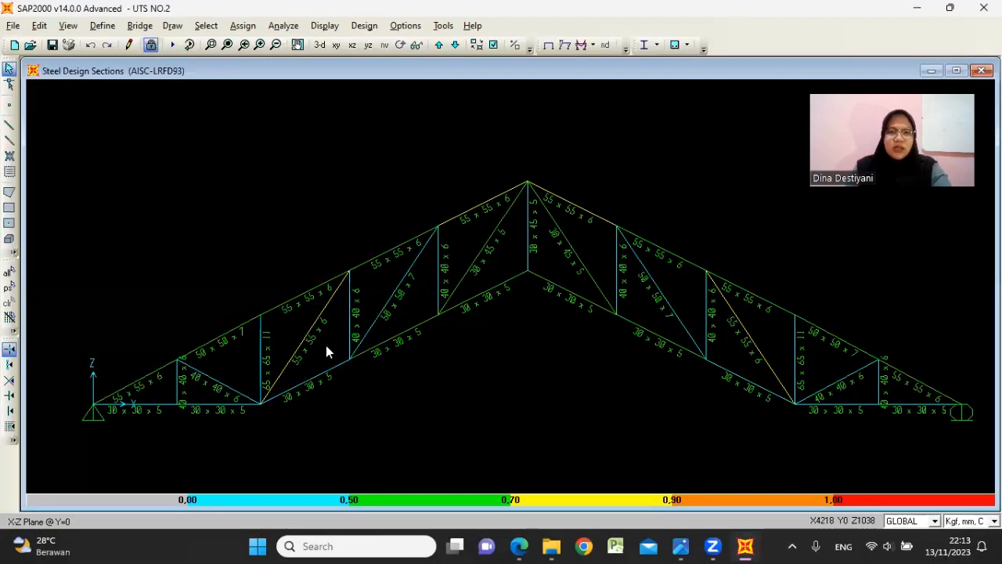
- Unlock the model and select the four horizontal bottom-chord members plus the first inclined bottom-chord member on each side
left_click(152, 46)
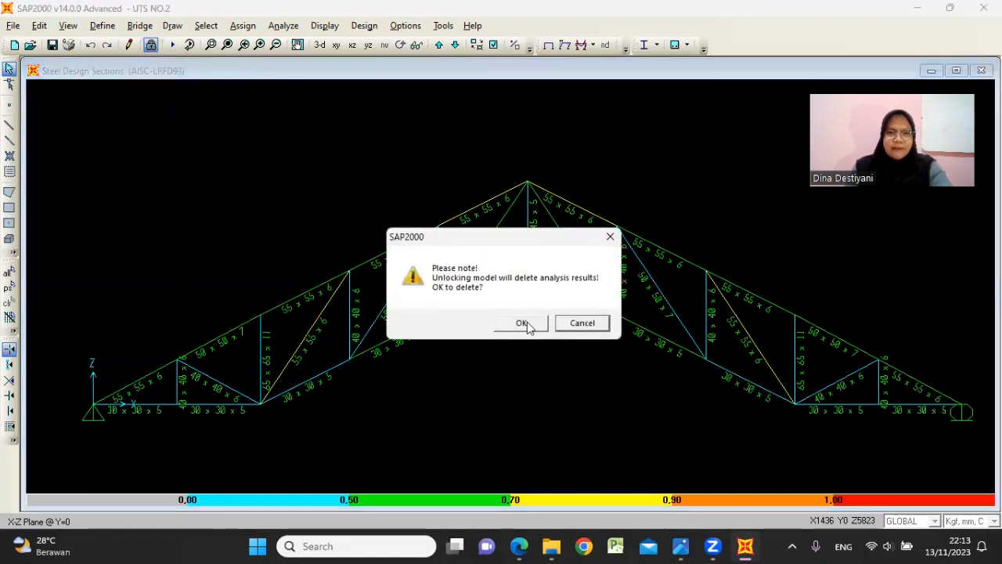
left_click(527, 322)
left_click(208, 404)
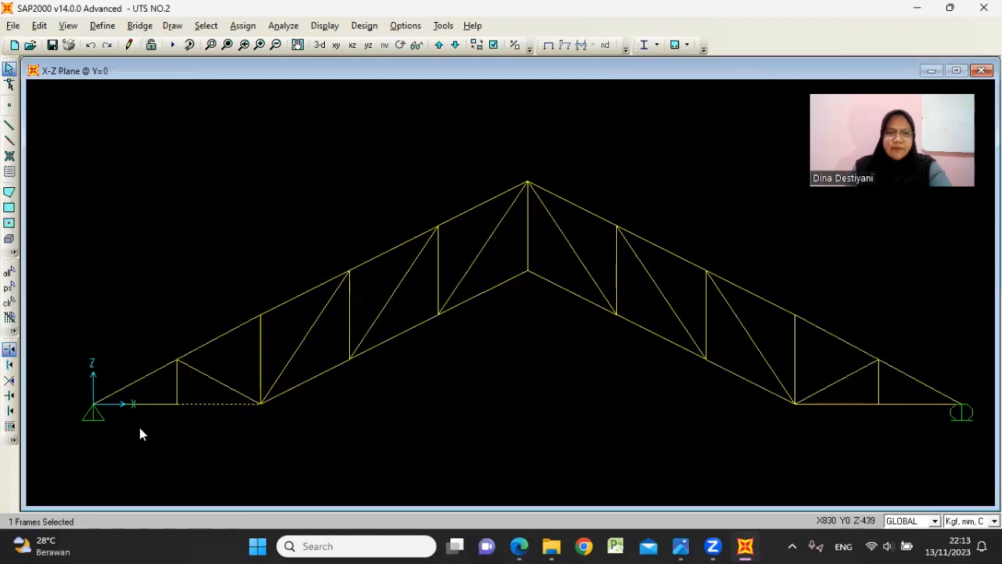
left_click(129, 404)
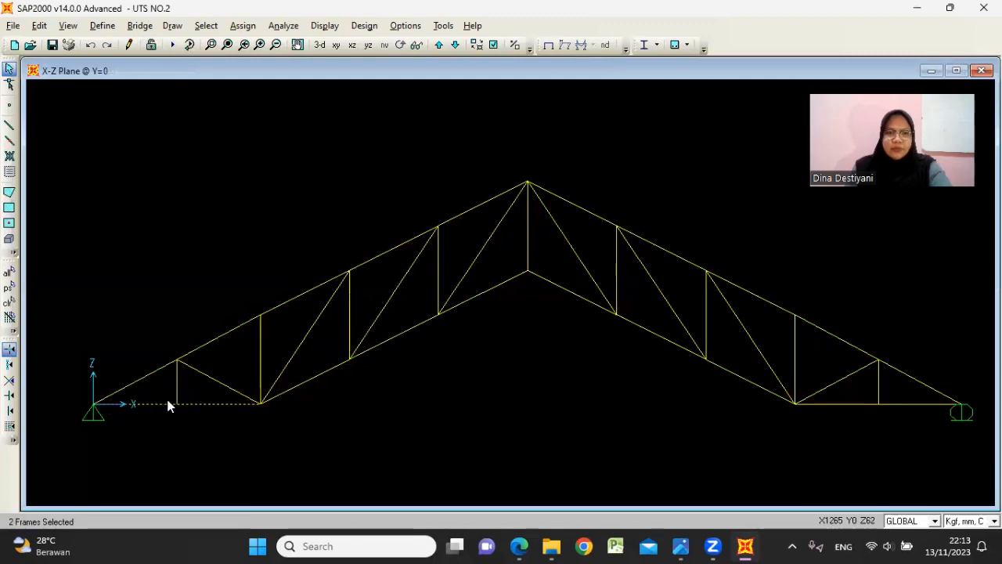
left_click(686, 546)
left_click(760, 475)
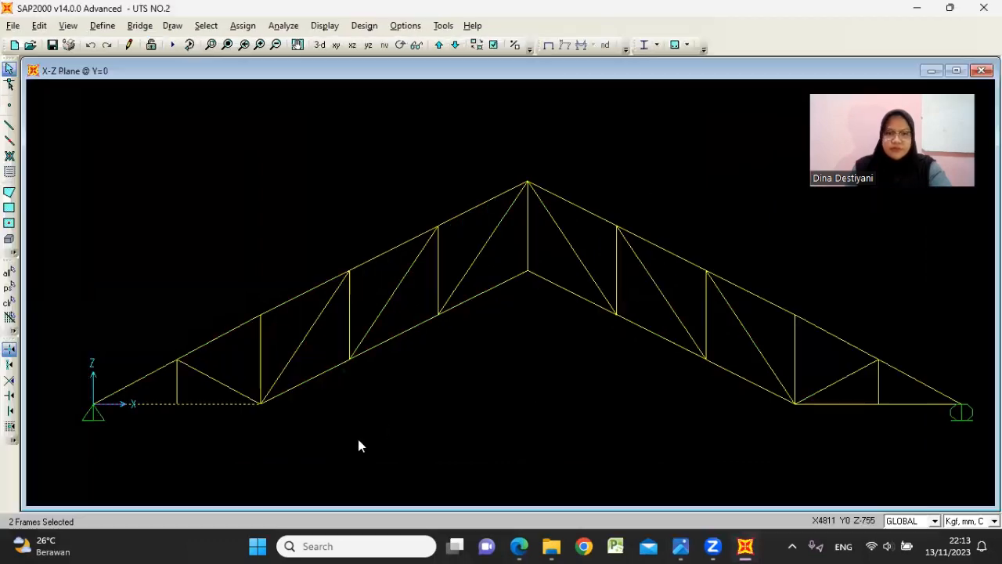
left_click_drag(337, 399, 303, 363)
left_click_drag(763, 406, 745, 374)
left_click_drag(892, 426, 838, 395)
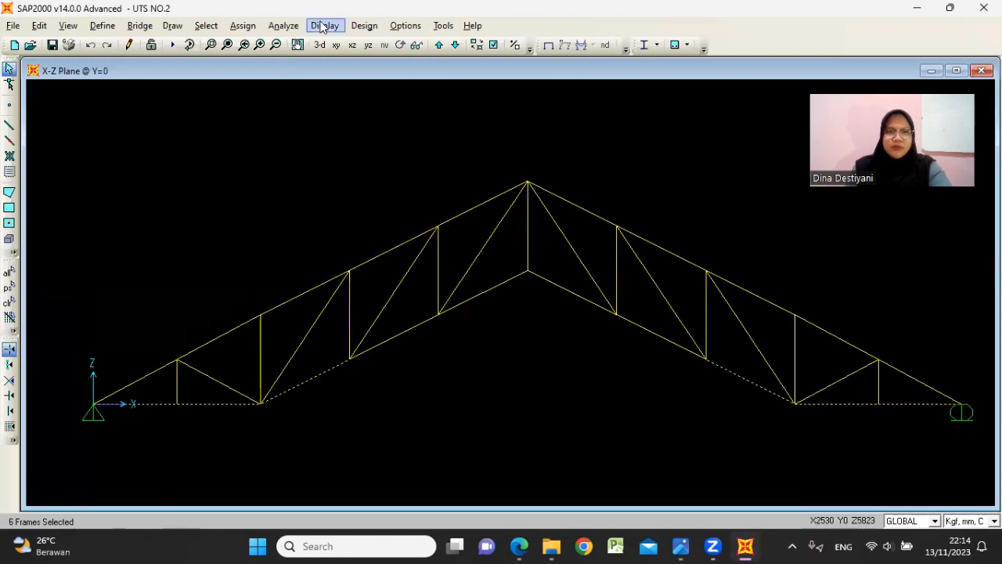
- Add a new steel angle section for the selected chord members, with material BJ 34 and the name 25 x25 x 4
left_click(257, 28)
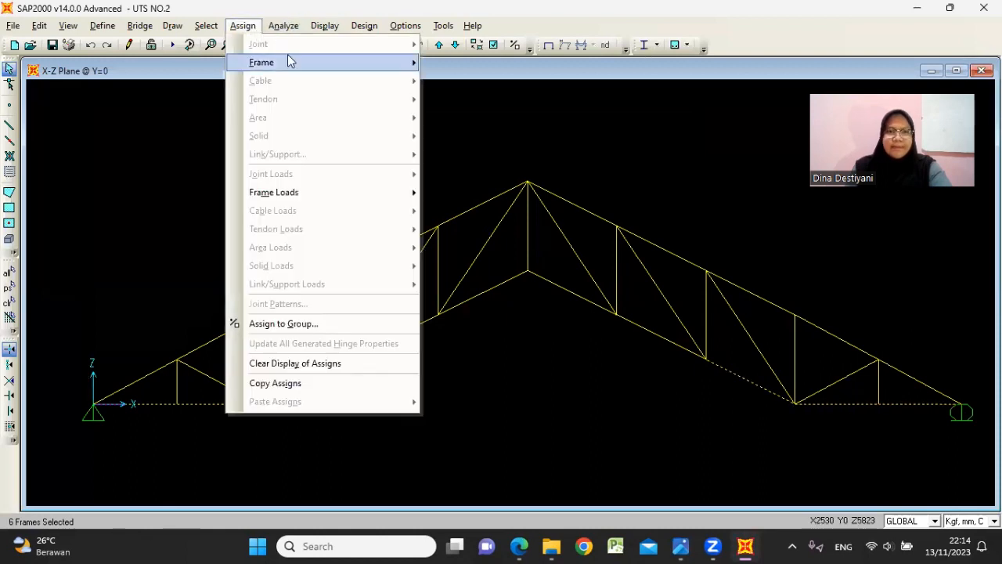
mouse_move(288, 61)
left_click(454, 63)
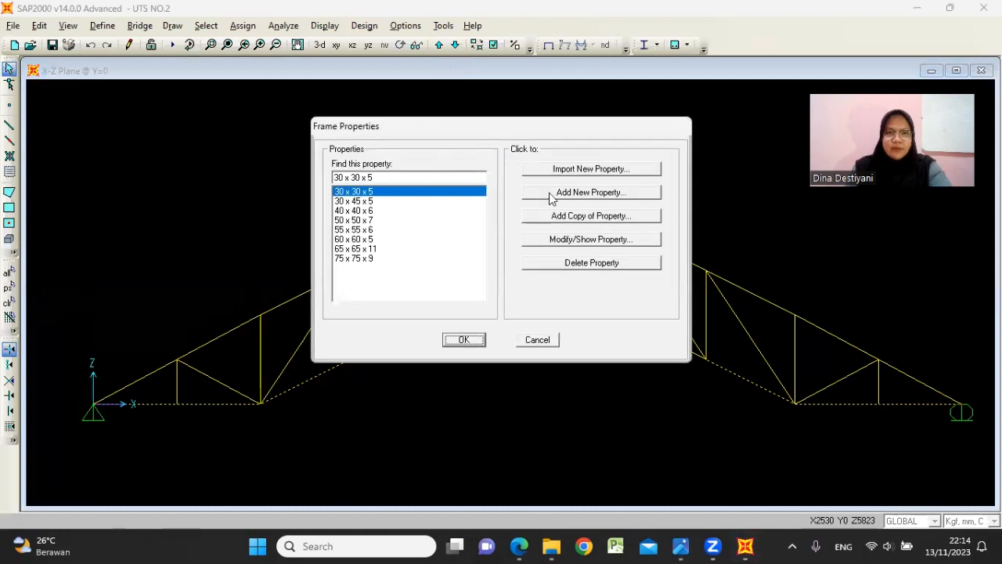
left_click(591, 193)
left_click(640, 206)
left_click(644, 217)
left_click(597, 251)
double_click(563, 155)
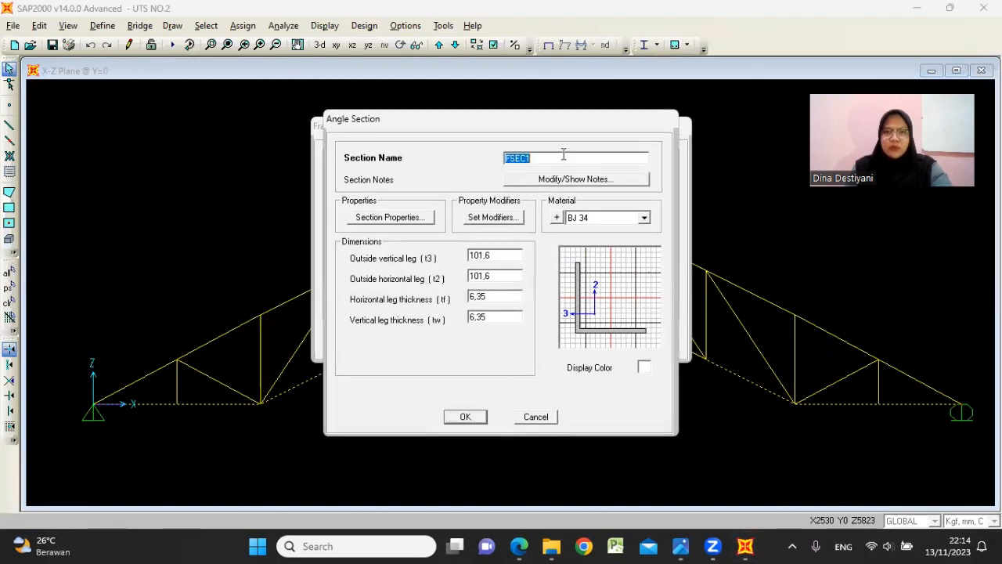
type("25x 25")
key("BackSpace")
key("BackSpace")
key("BackSpace")
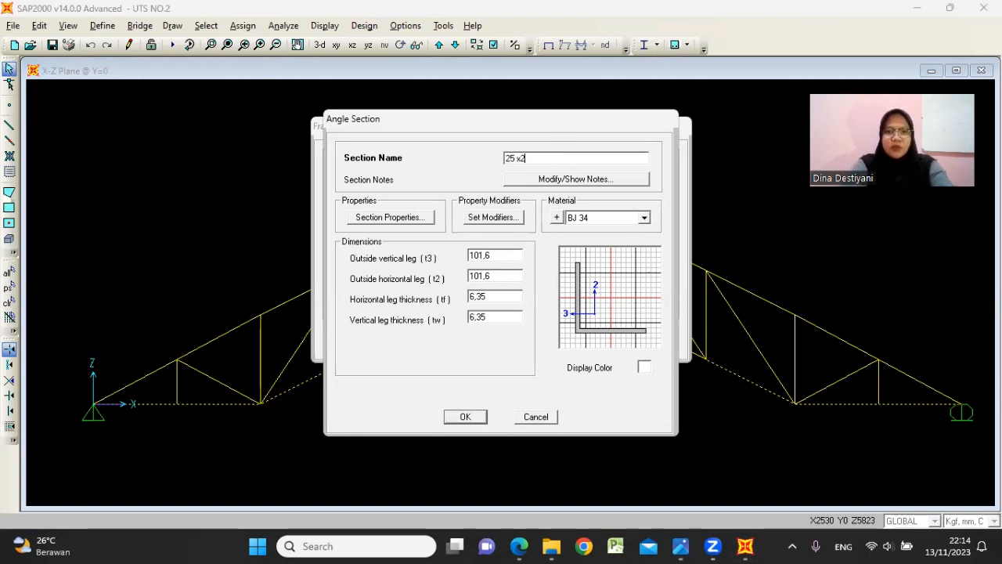
type("25 x 4")
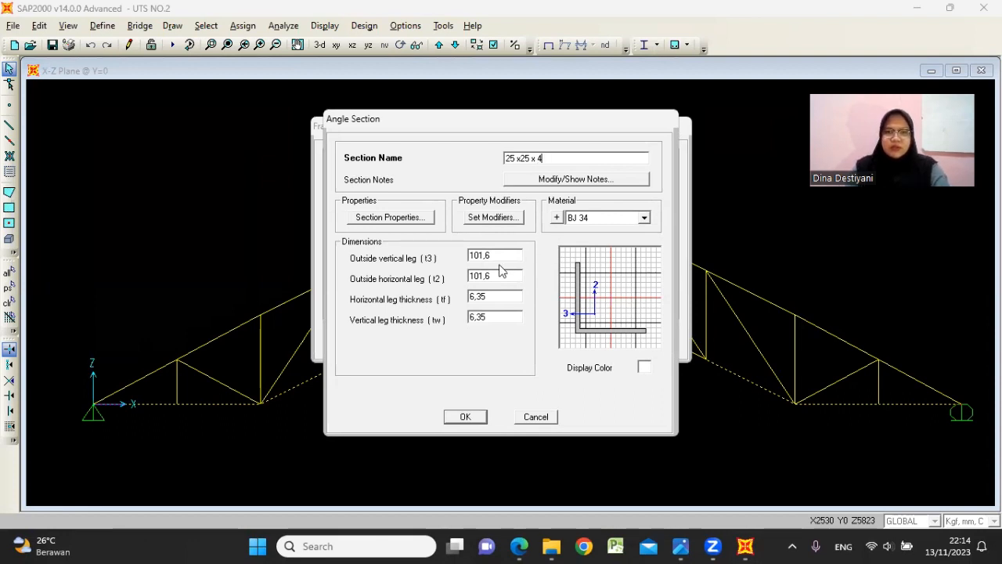
- Set the angle's leg thicknesses to 4 and outside legs to 25, and assign the section to the six selected chord members
double_click(495, 316)
type("4")
double_click(486, 296)
type("4")
double_click(492, 275)
type("25")
double_click(493, 255)
type("25")
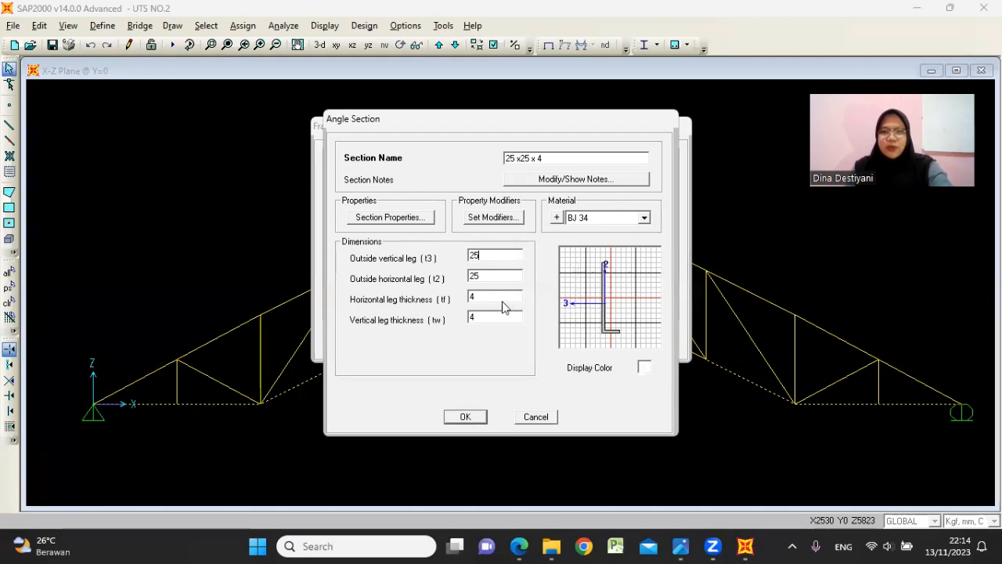
left_click(463, 415)
left_click(473, 339)
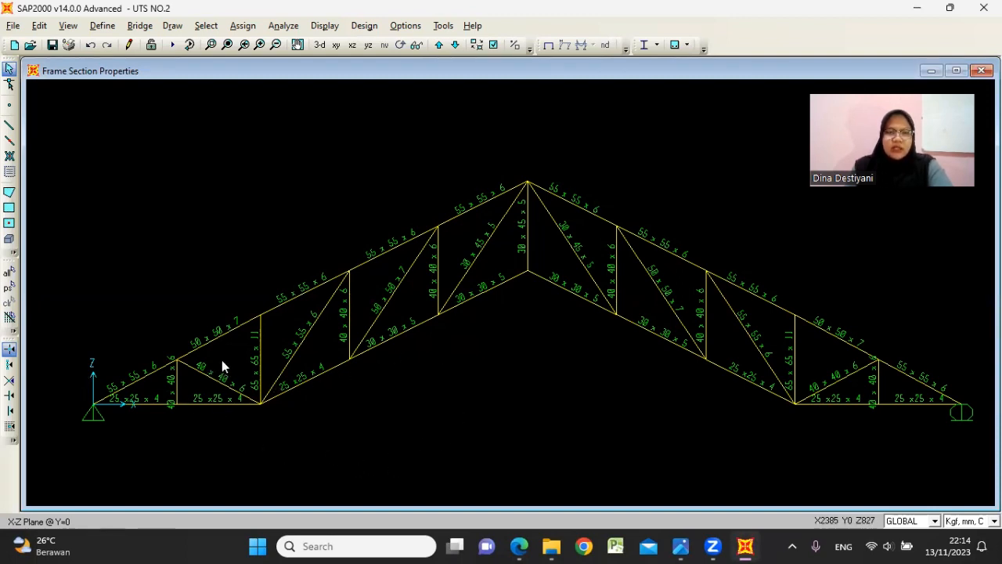
- Assign the 30 x 30 x 5 section to the short vertical and adjoining 40 x 40 x 6 diagonal near each support
left_click_drag(215, 366, 193, 378)
left_click(680, 546)
left_click(749, 493)
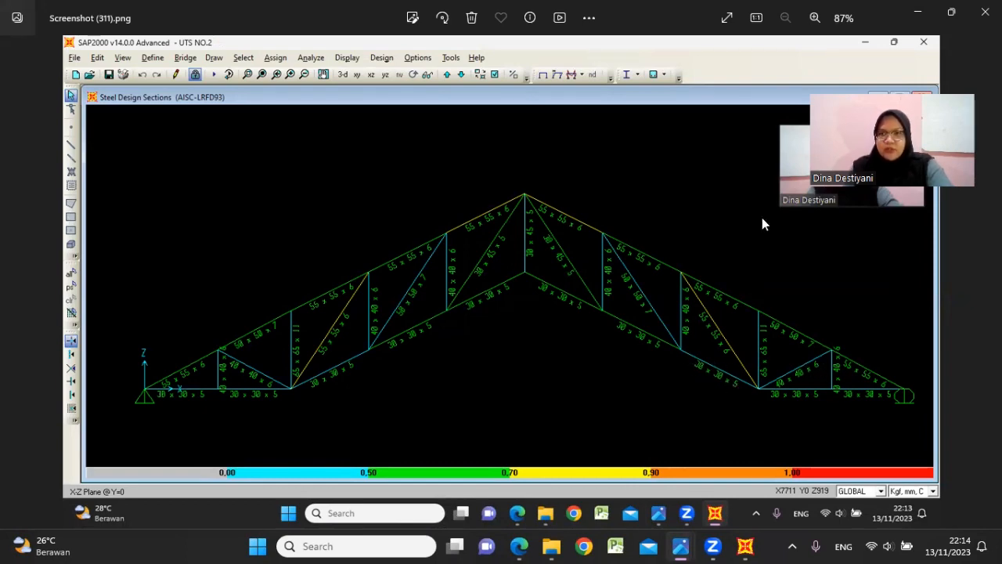
left_click(909, 9)
left_click(178, 390)
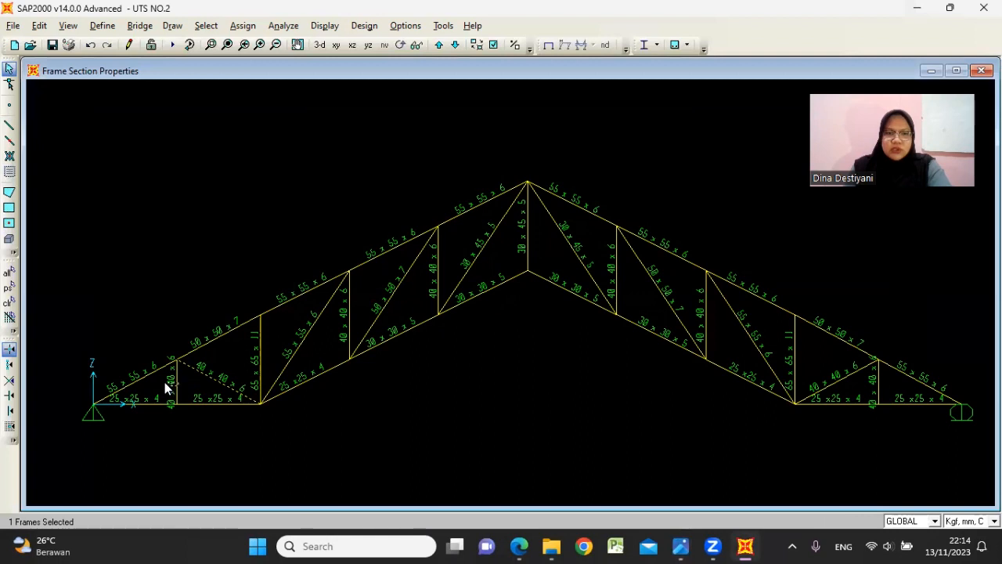
left_click(851, 369)
left_click(878, 381)
left_click(243, 25)
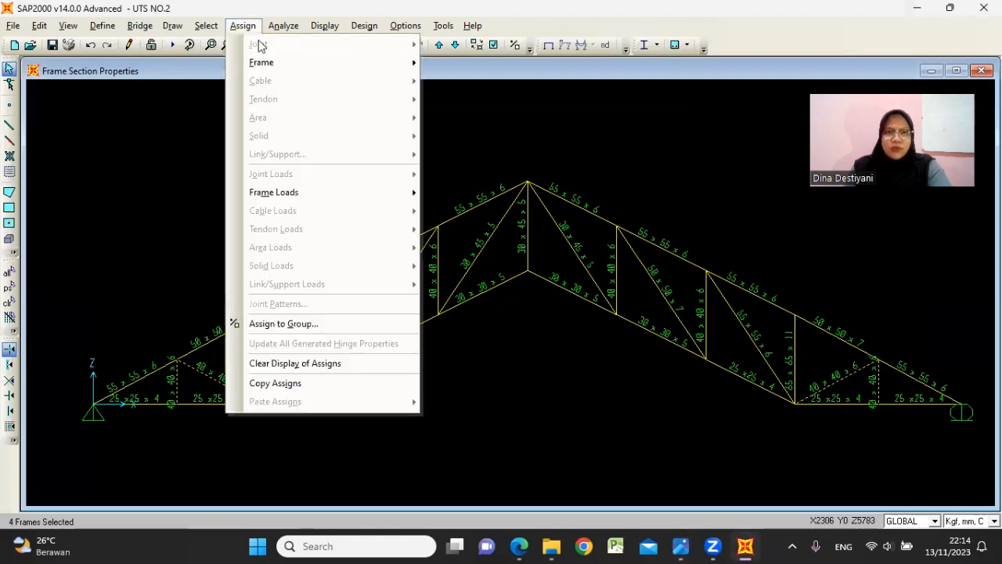
mouse_move(266, 63)
left_click(462, 63)
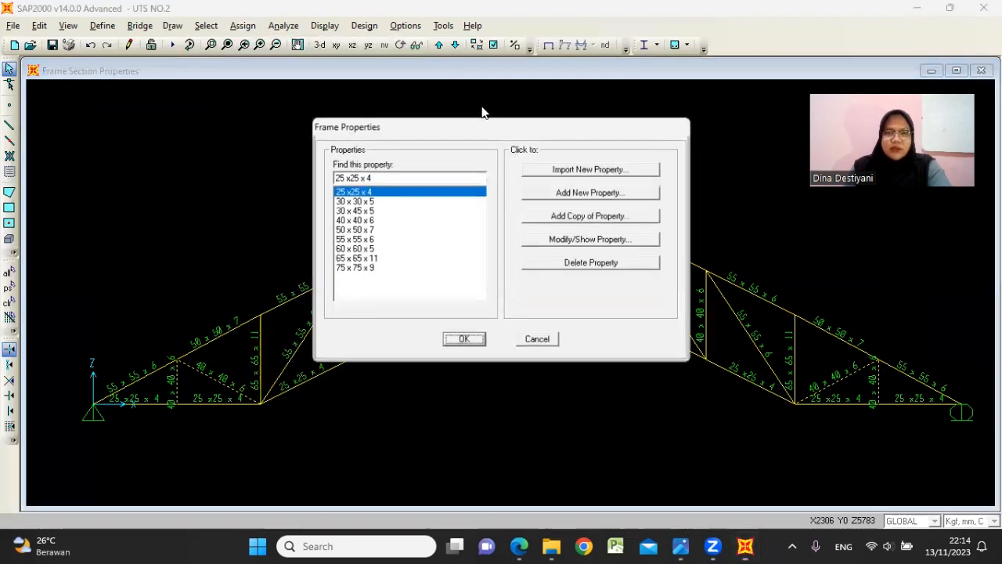
left_click(371, 202)
left_click(464, 340)
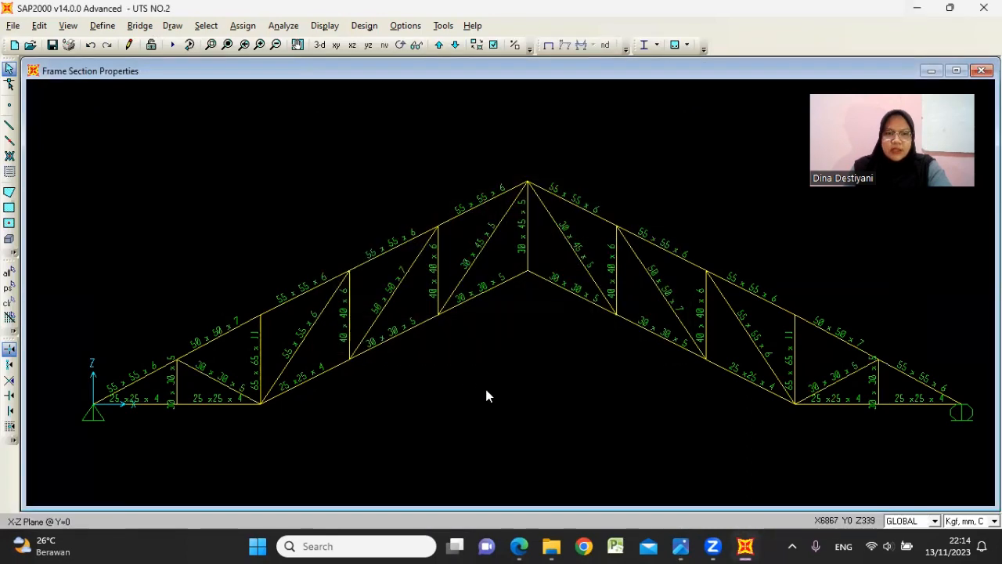
- Review the saved design-check screenshot and the equal-angle sizes in the steel profile table PDF in Edge, and return to SAP2000
mouse_move(680, 546)
left_click(746, 494)
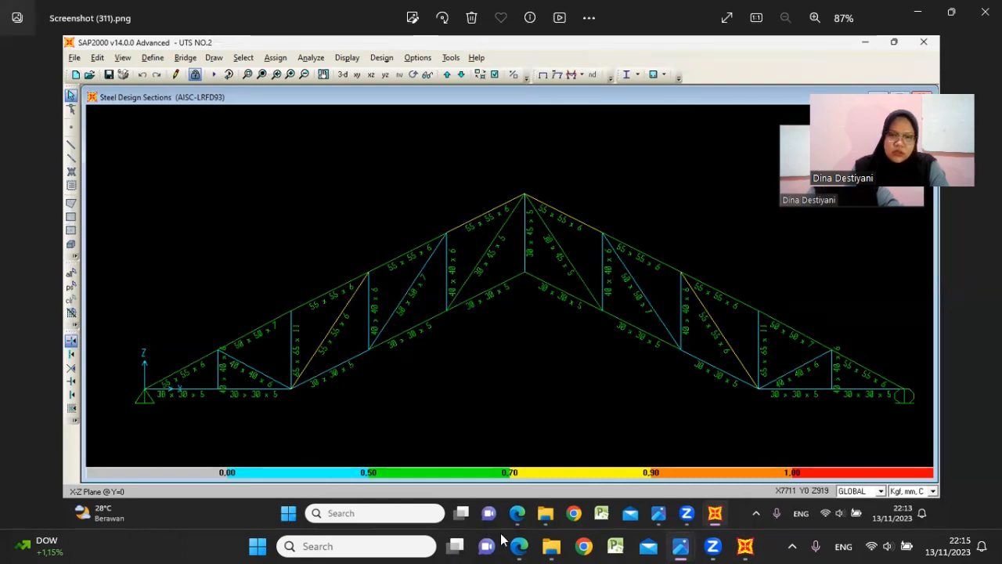
left_click(525, 546)
left_click(523, 547)
left_click(521, 545)
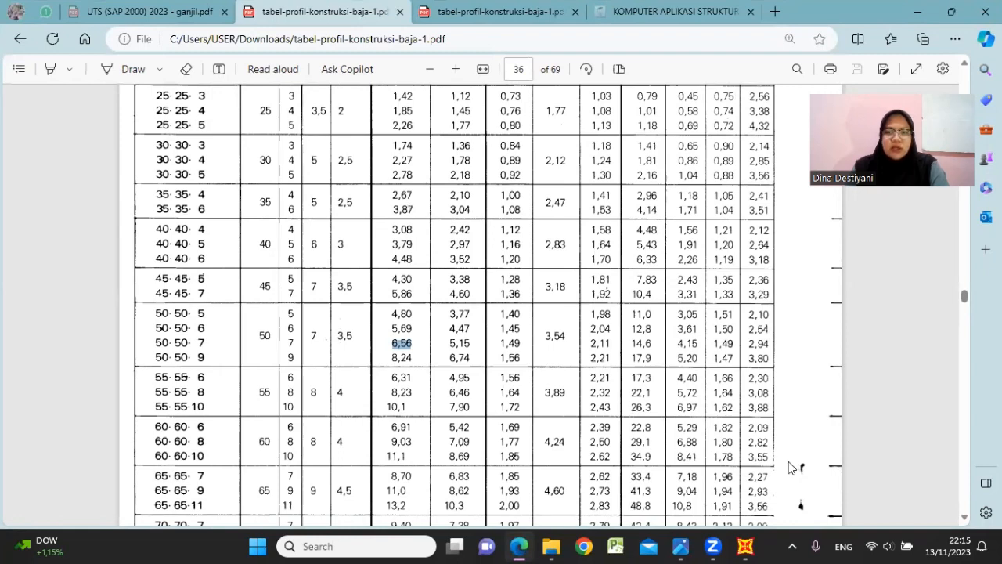
left_click(745, 546)
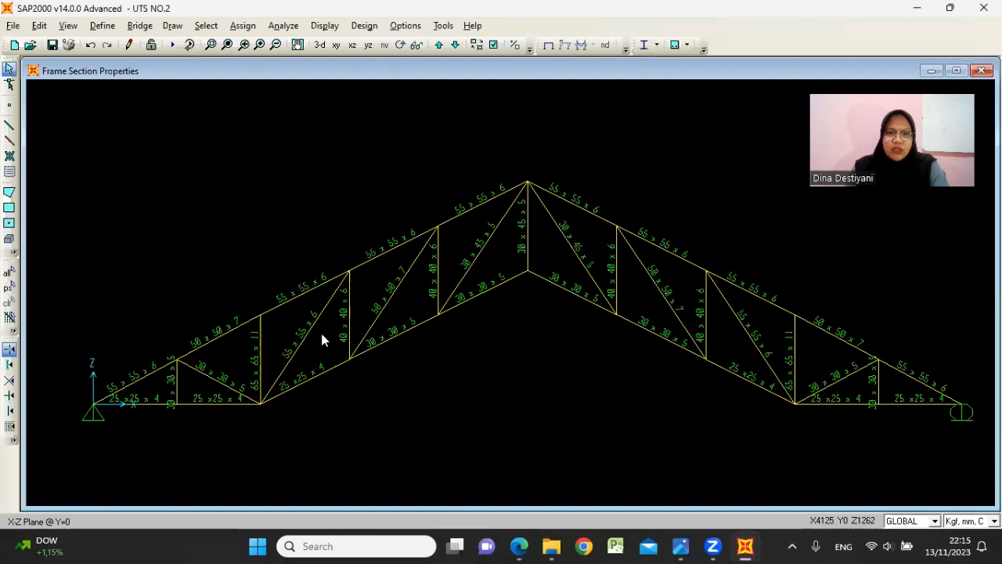
- Select the four 40 x 40 x 6 verticals and rename the 40 x 40 x 6 section as 35 x 35 x 6
left_click(346, 317)
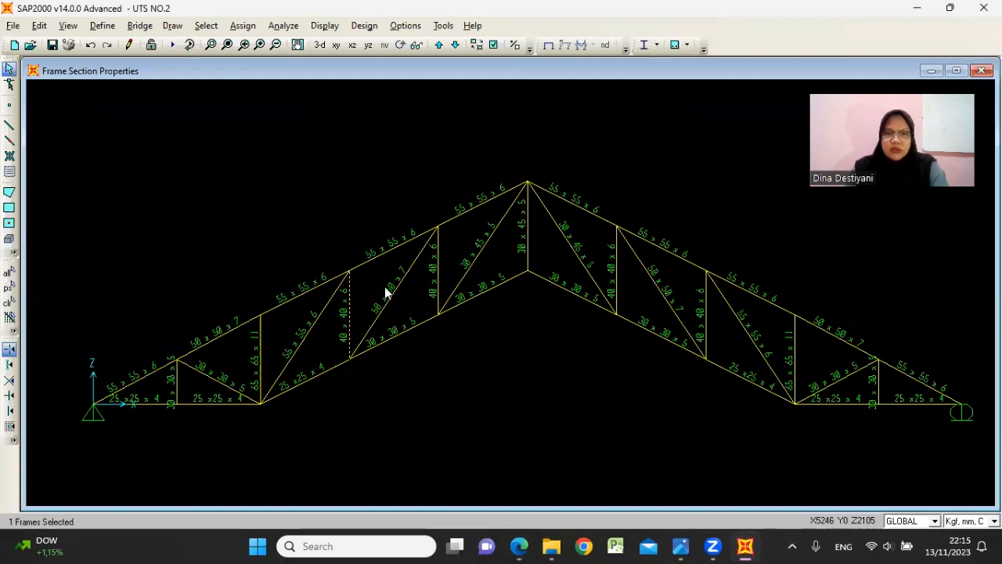
left_click(699, 315)
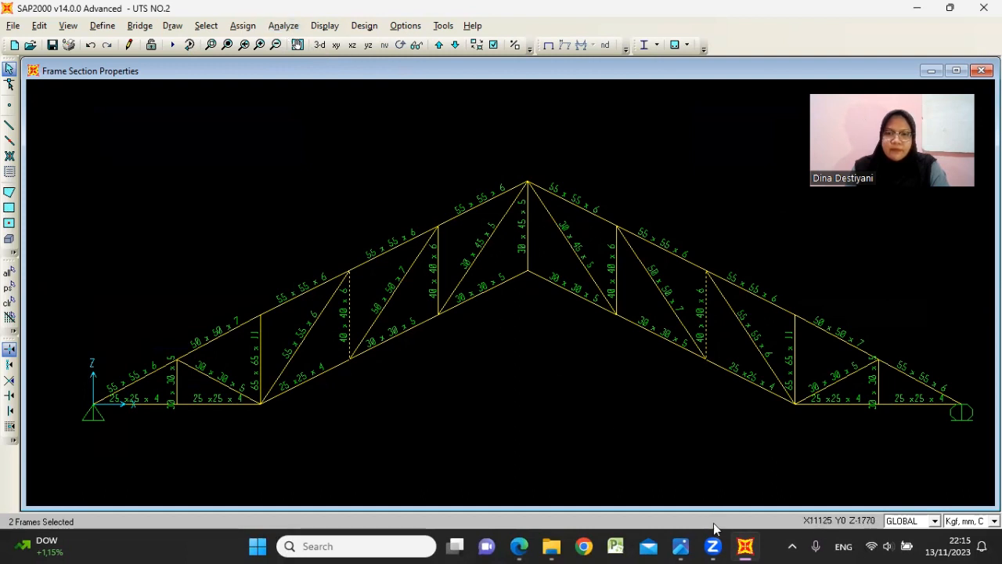
left_click(680, 546)
left_click(756, 503)
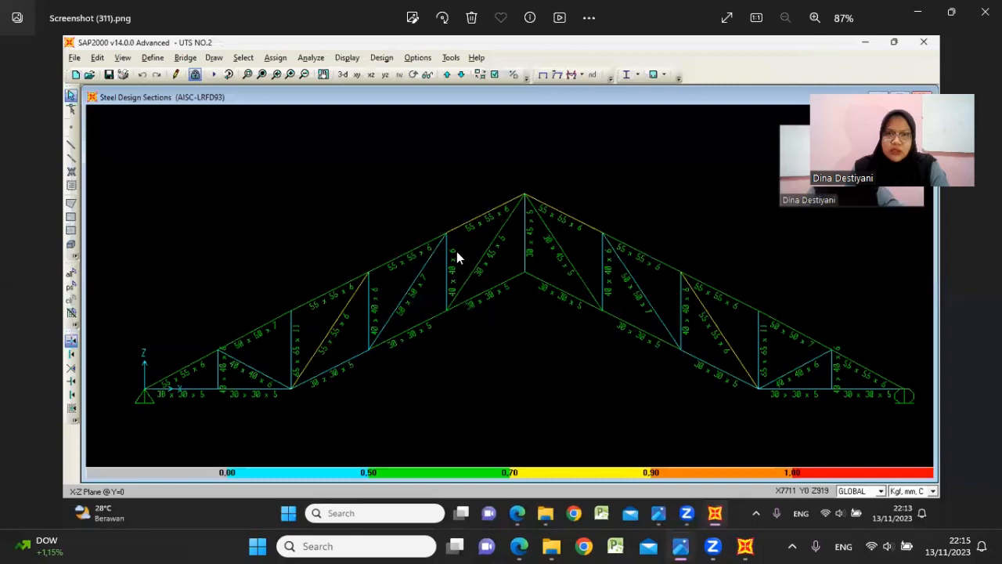
key("alt+Tab")
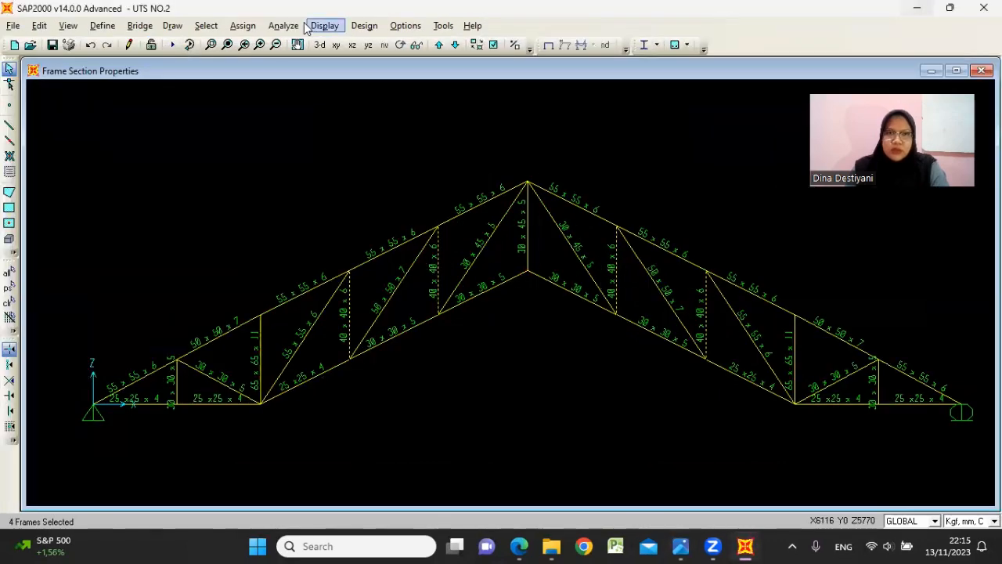
left_click(242, 26)
mouse_move(413, 64)
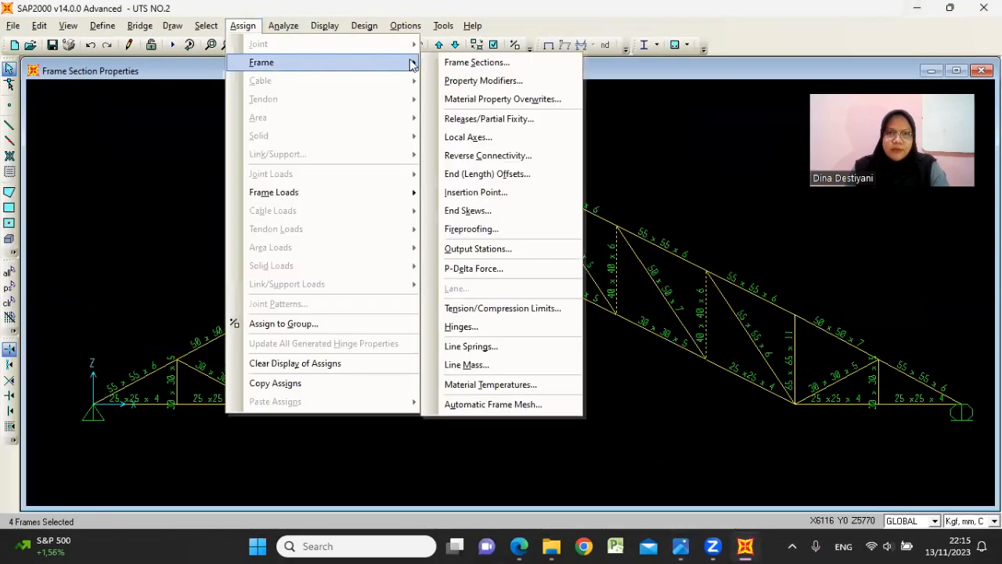
left_click(448, 64)
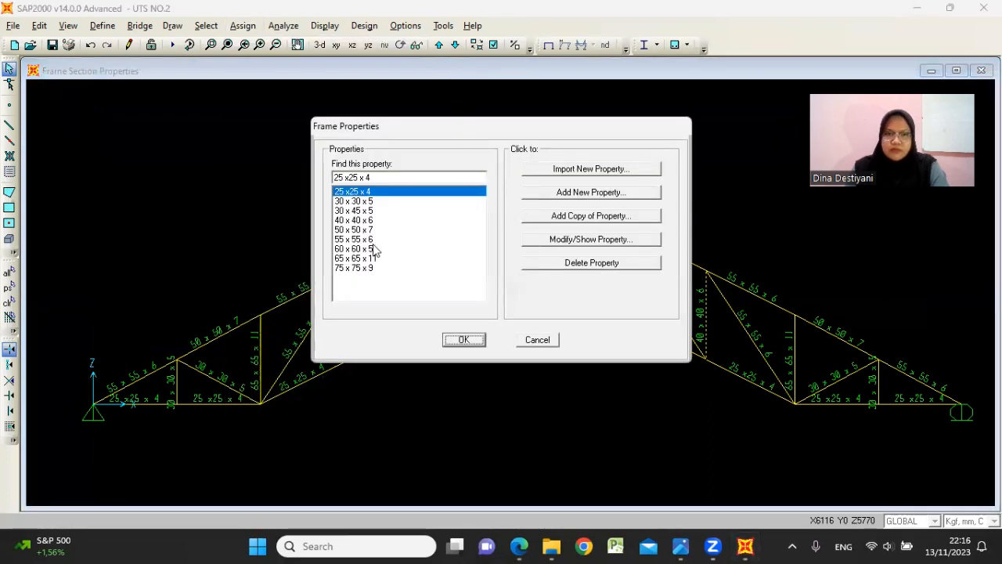
left_click(365, 220)
left_click(556, 240)
left_click_drag(554, 157, 508, 153)
type("35 x")
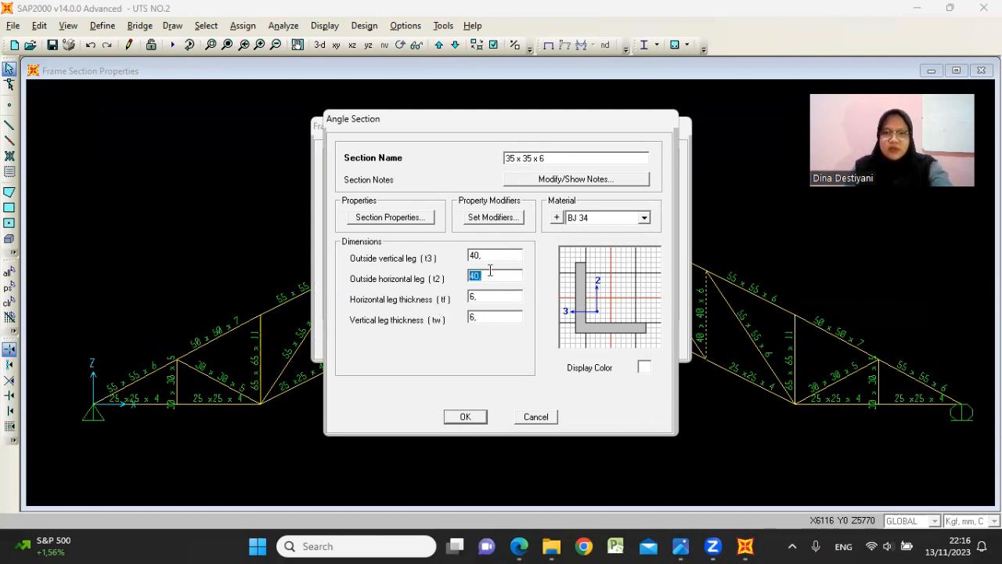
- Set both outside legs to 35, check the size in the profile table, and assign the section to the four selected verticals
type("35")
double_click(500, 252)
type("3")
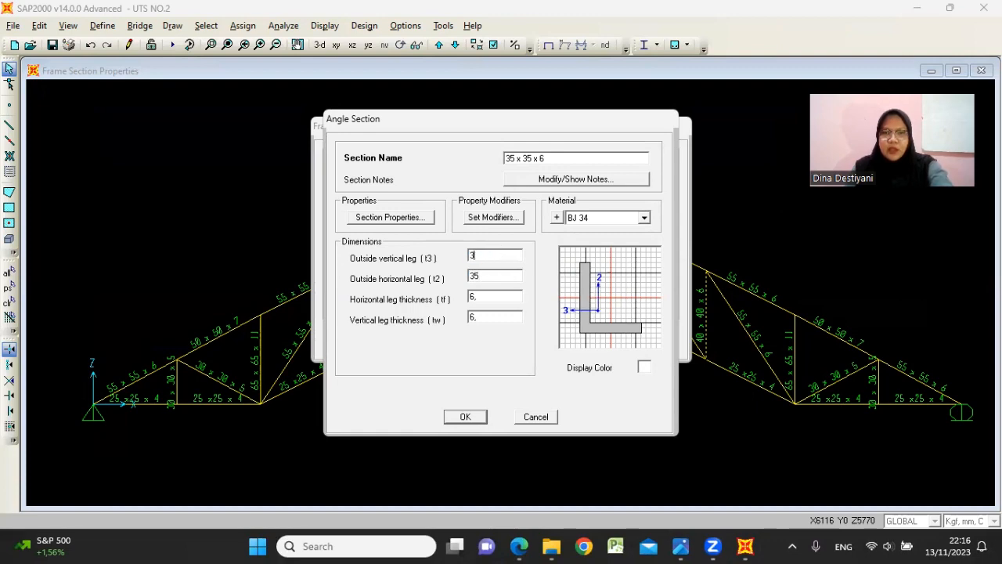
left_click(467, 417)
left_click(519, 545)
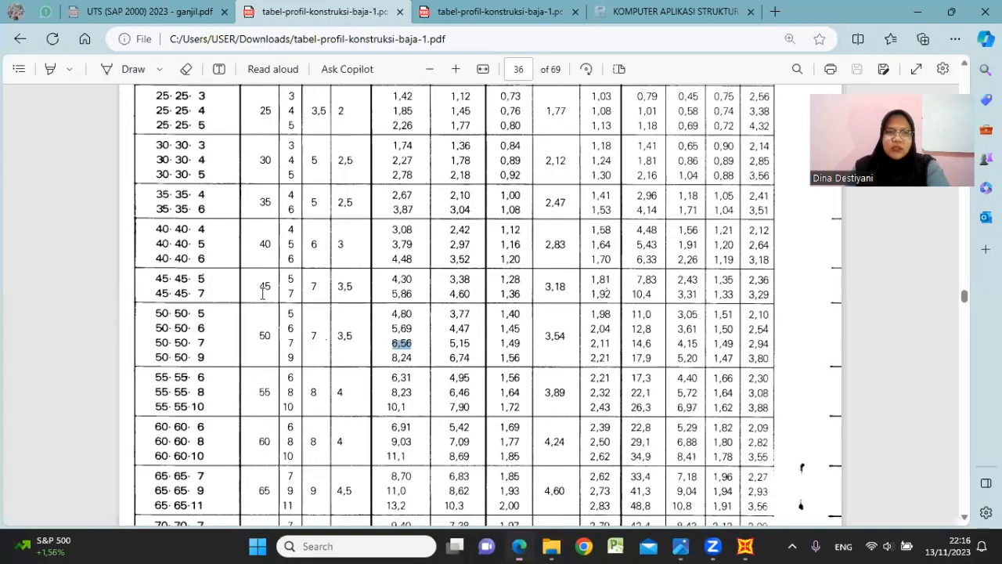
left_click(917, 12)
left_click(466, 339)
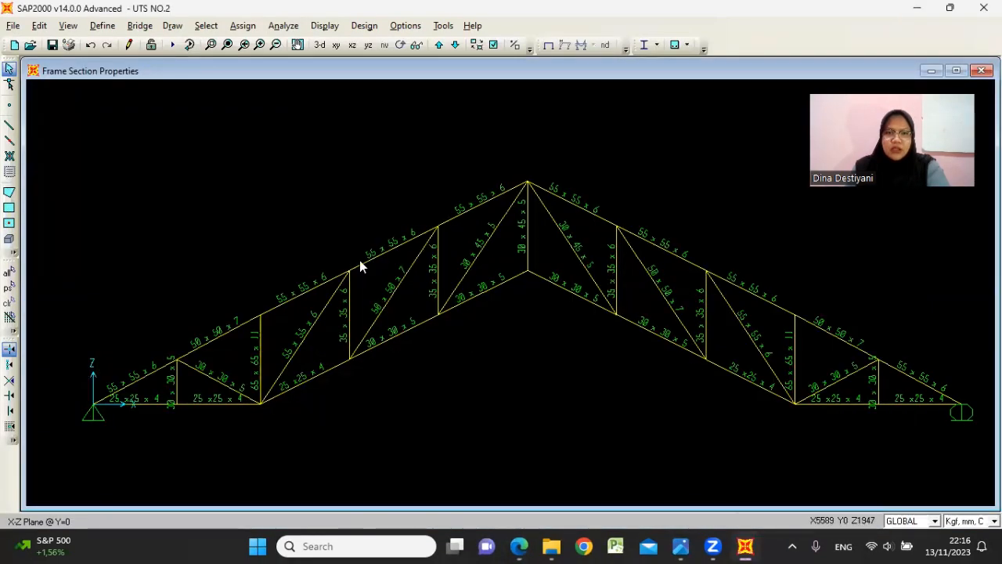
- Check the saved design-check screenshot and assign the 55 x 55 x 6 section to the two 50 x 50 x 7 diagonals
mouse_move(680, 545)
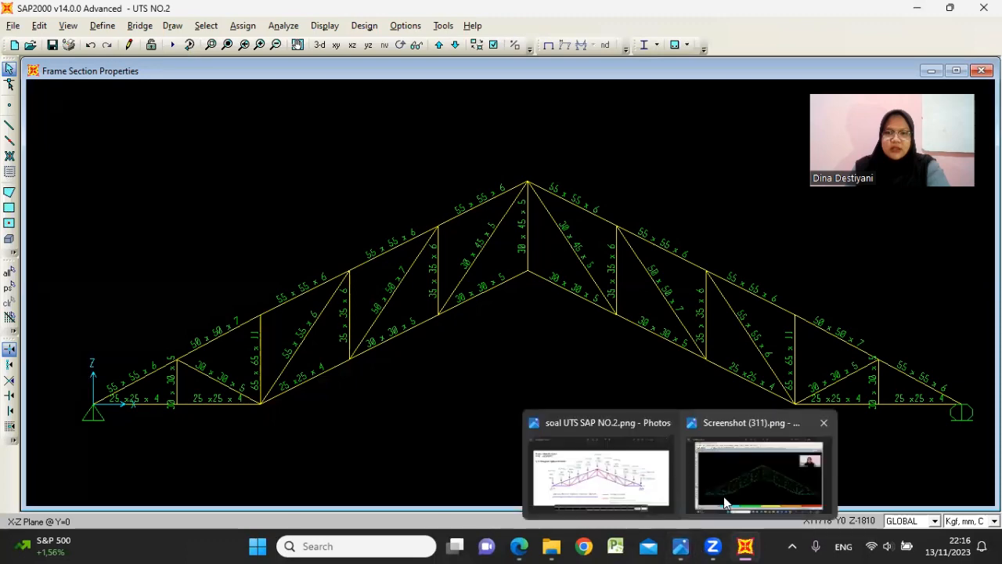
left_click(725, 497)
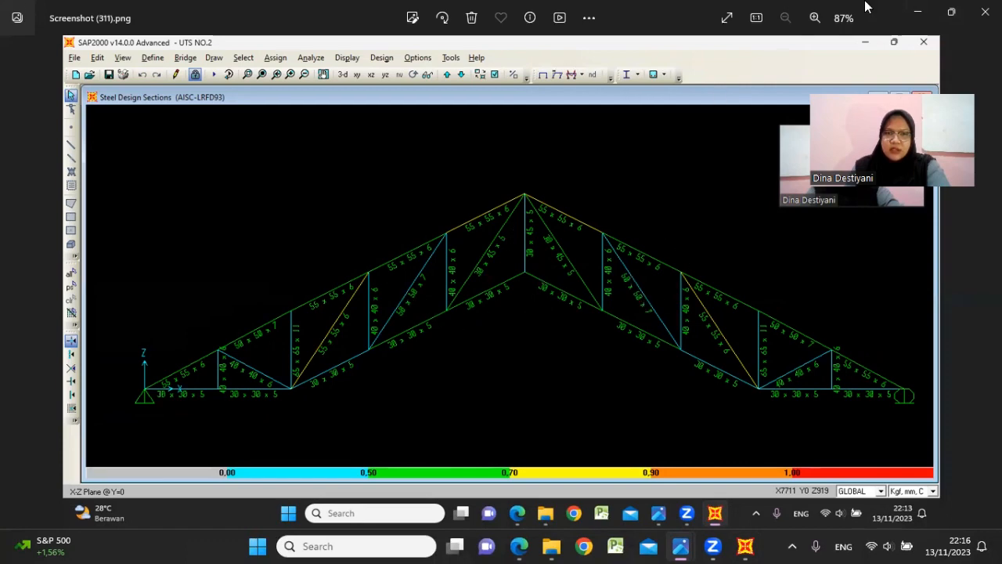
left_click(926, 10)
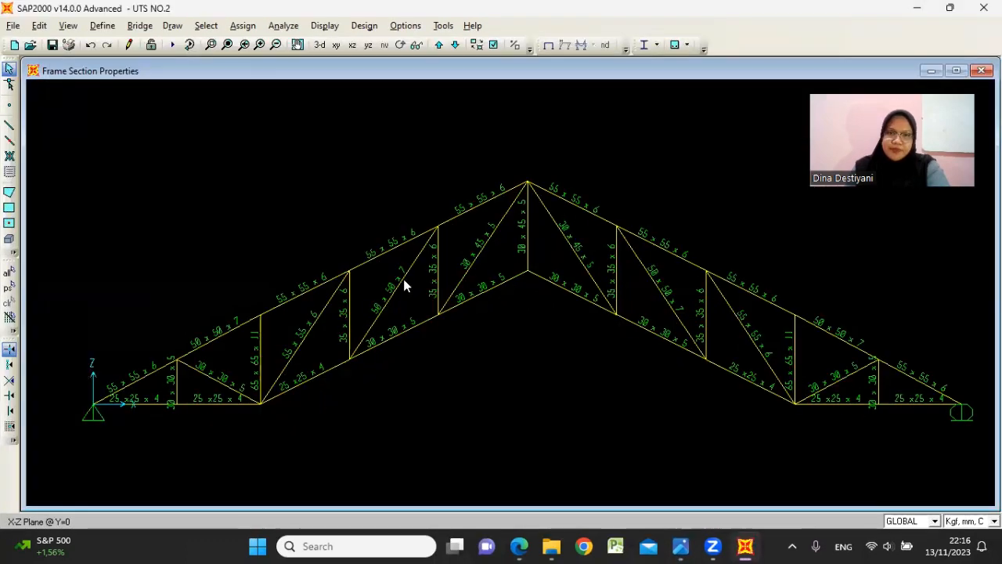
left_click(662, 286)
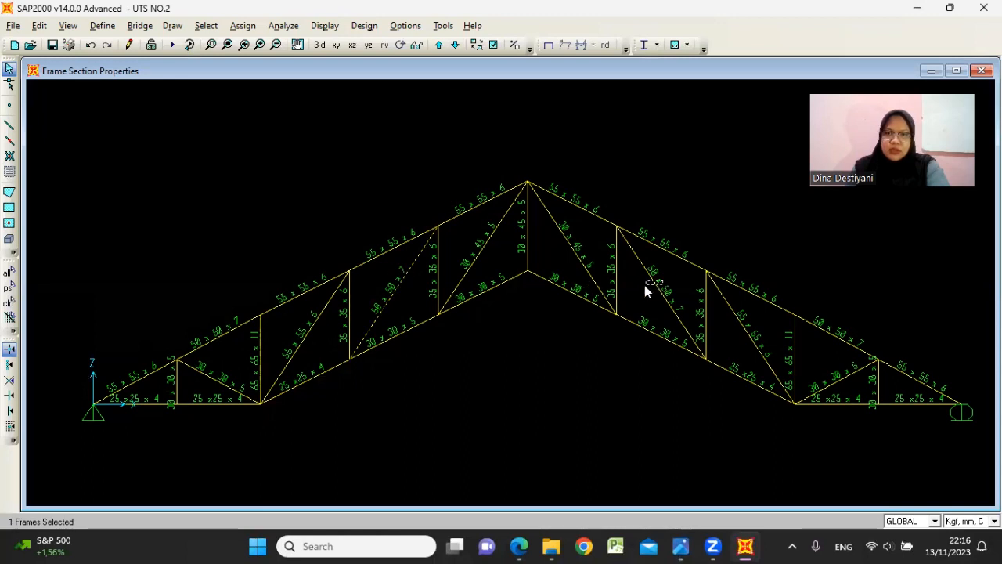
left_click(245, 27)
mouse_move(282, 61)
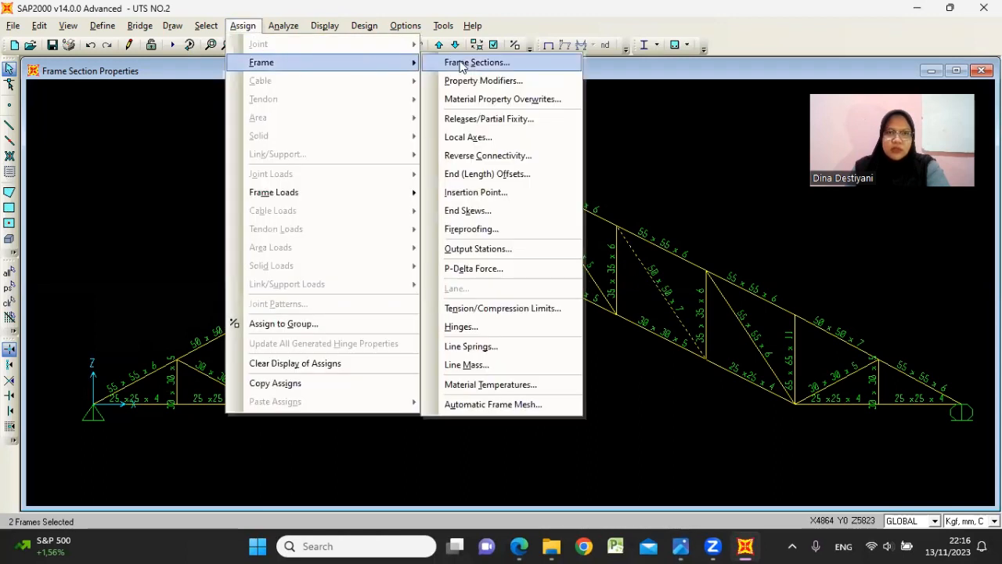
left_click(458, 62)
left_click(353, 239)
left_click(464, 339)
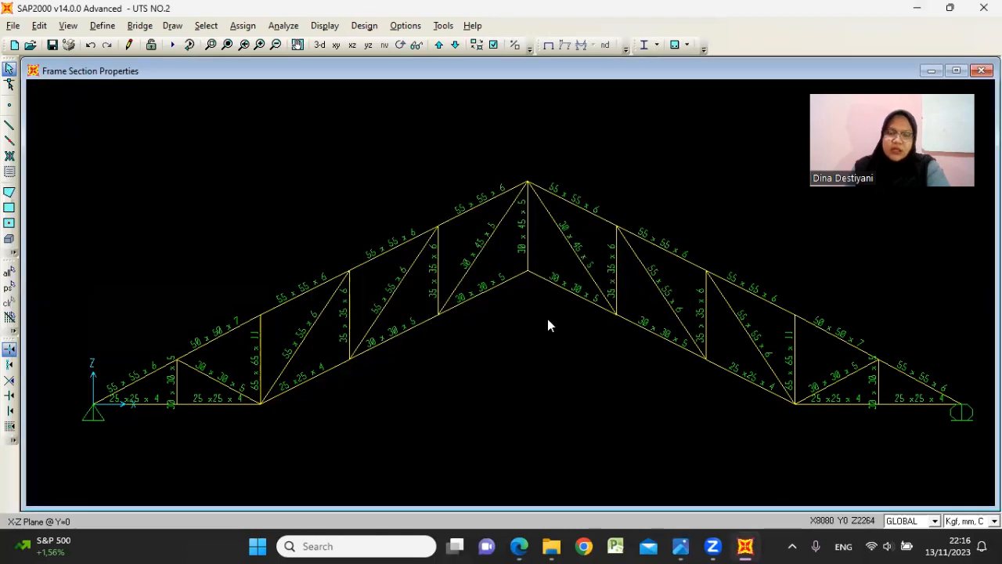
- Review the unequal-angle sizes in the steel profile table PDF in Edge, and return to SAP2000
mouse_move(525, 545)
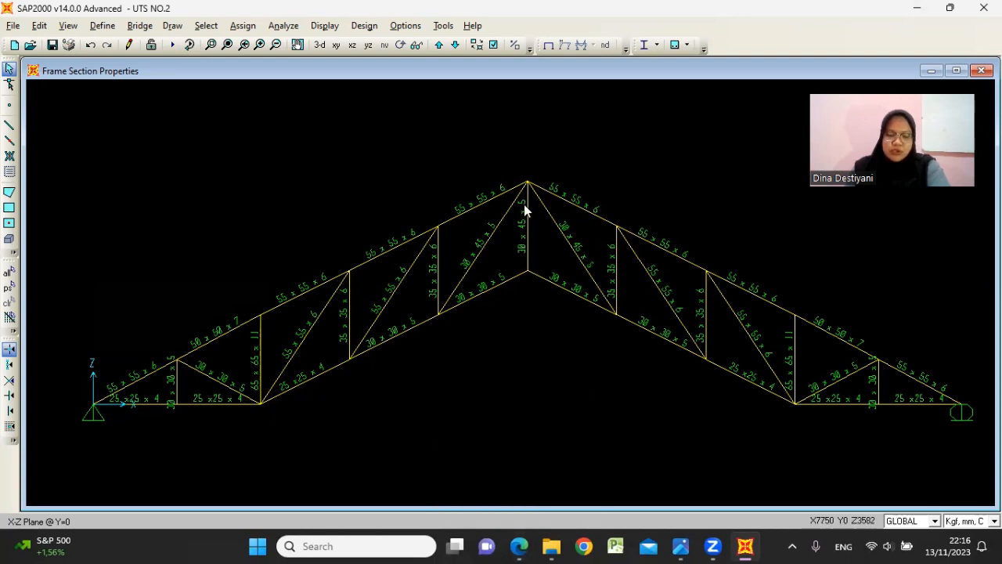
left_click(519, 546)
left_click(444, 7)
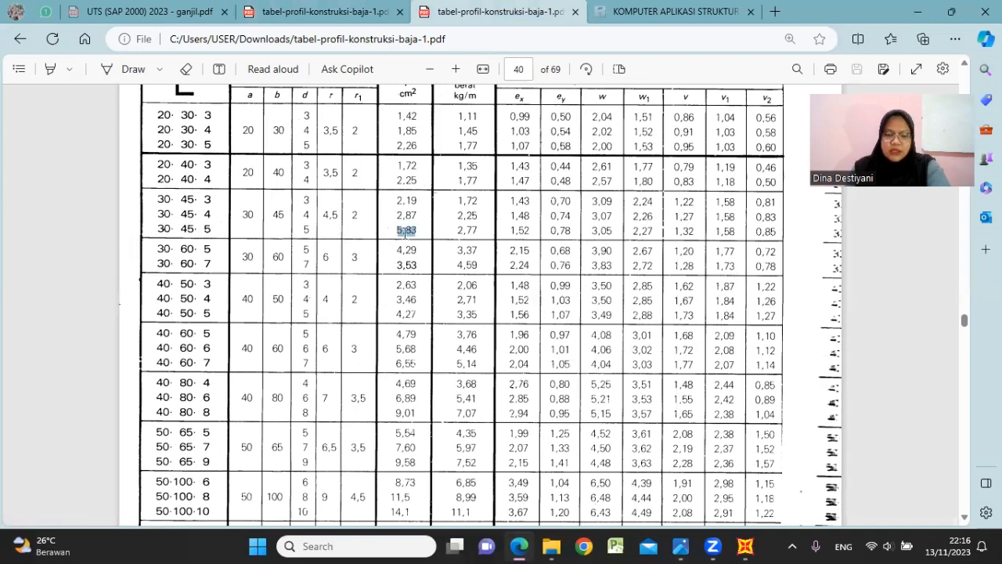
left_click(405, 232)
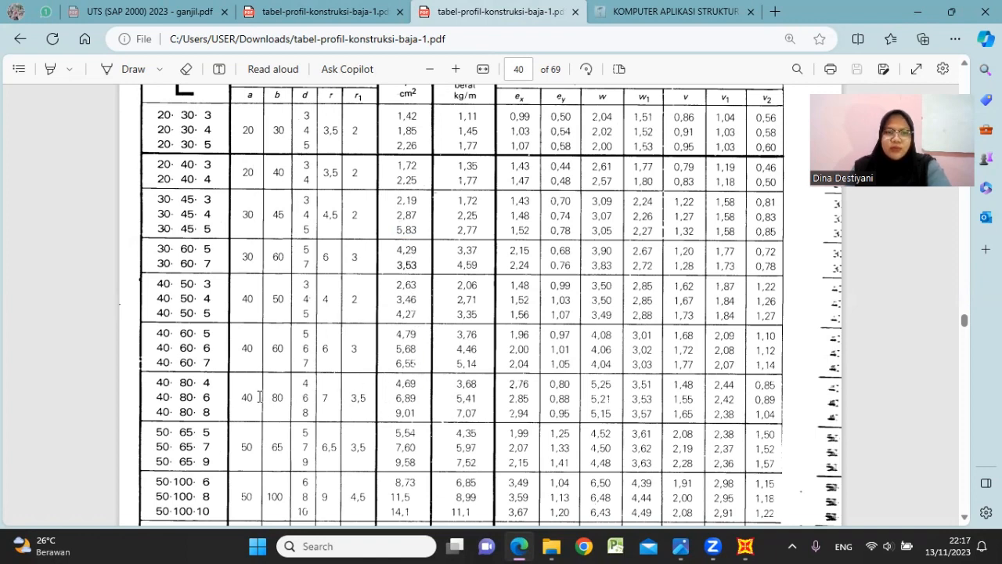
left_click(744, 546)
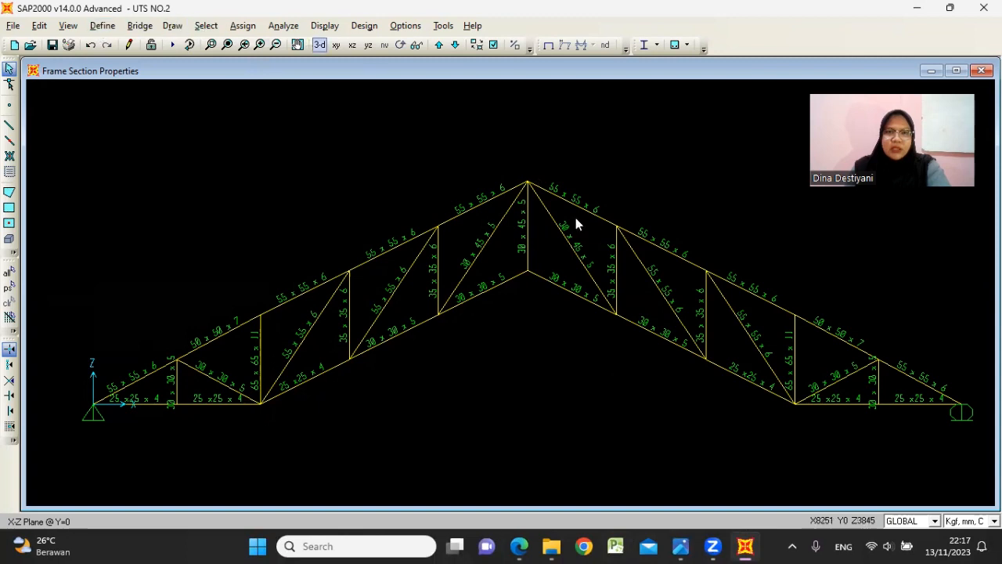
- Select the central vertical under the ridge and create a new steel angle section with material BJ 34 for it
left_click(524, 234)
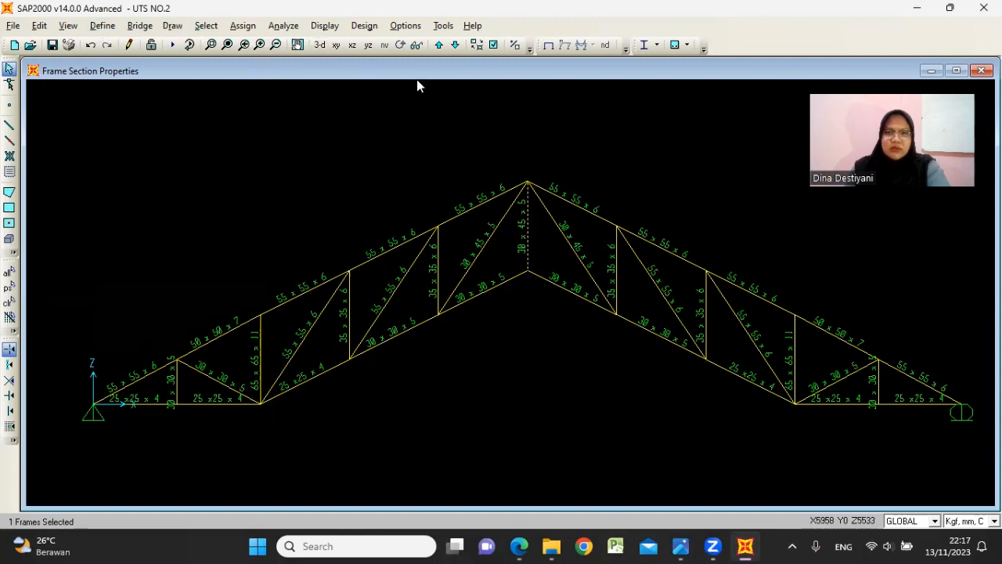
left_click(243, 25)
mouse_move(280, 64)
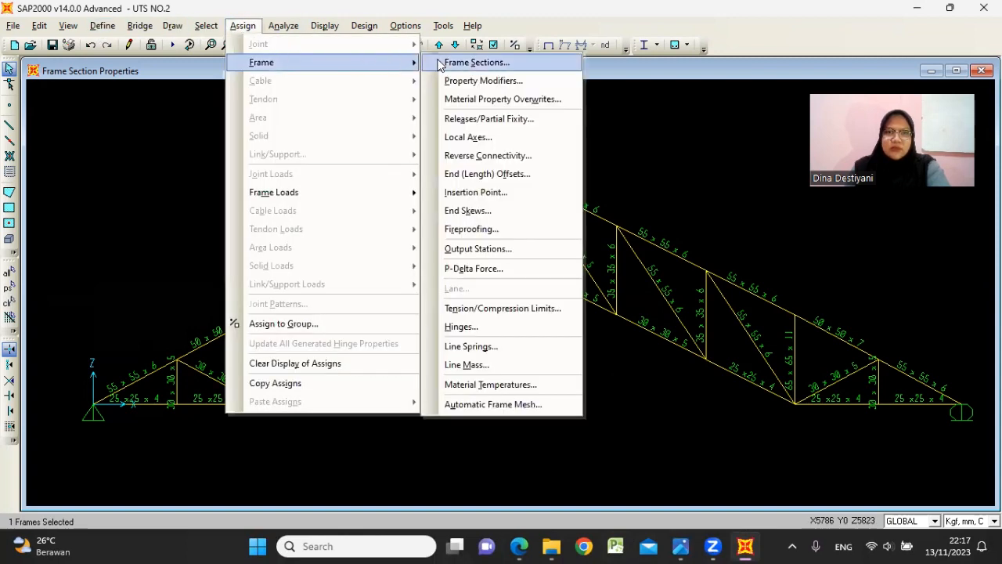
left_click(478, 61)
left_click(588, 195)
left_click(627, 217)
left_click(644, 217)
left_click(599, 250)
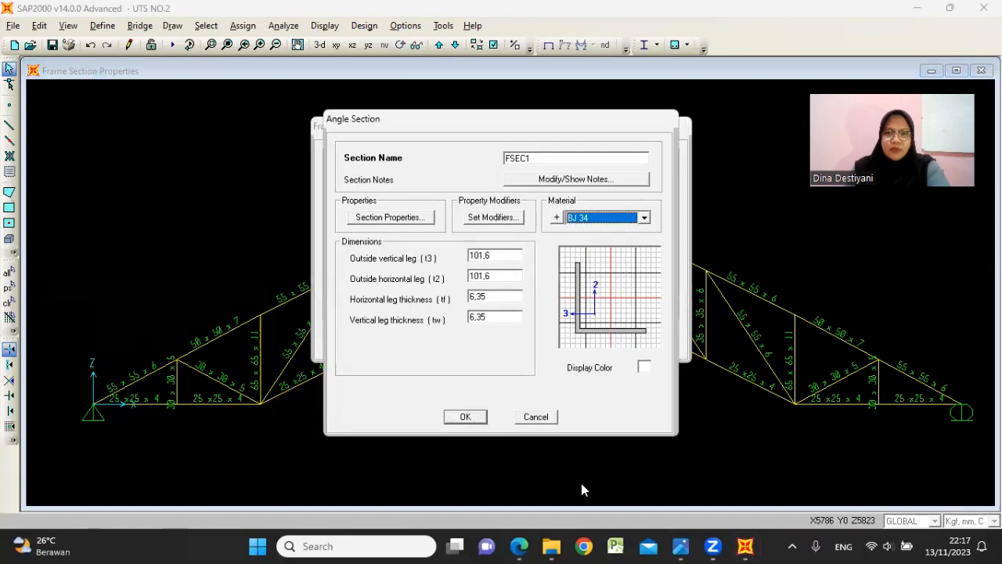
- Check the unequal-angle sizes in the profile table and name the new section 40 x 60 x 5
left_click(523, 546)
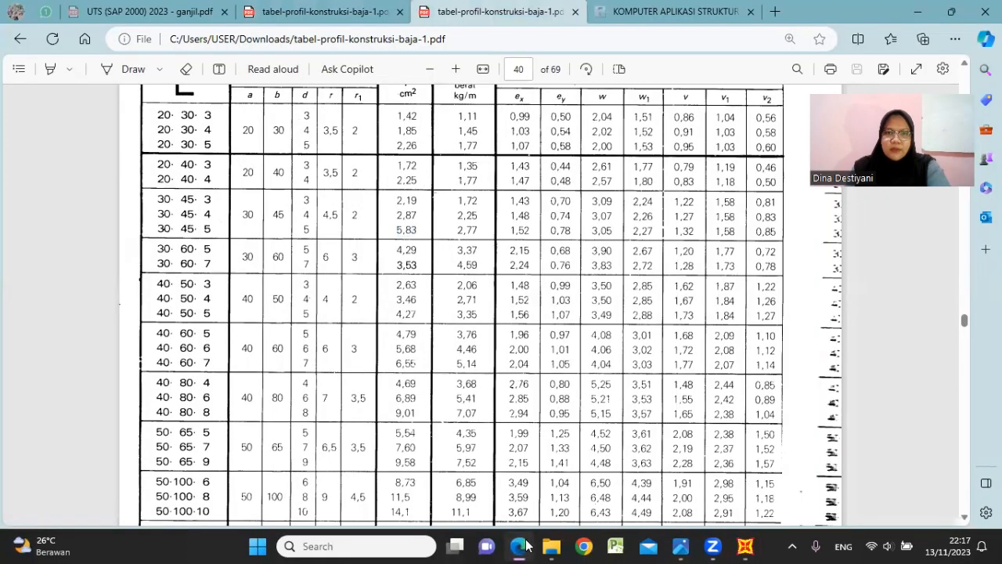
left_click(523, 545)
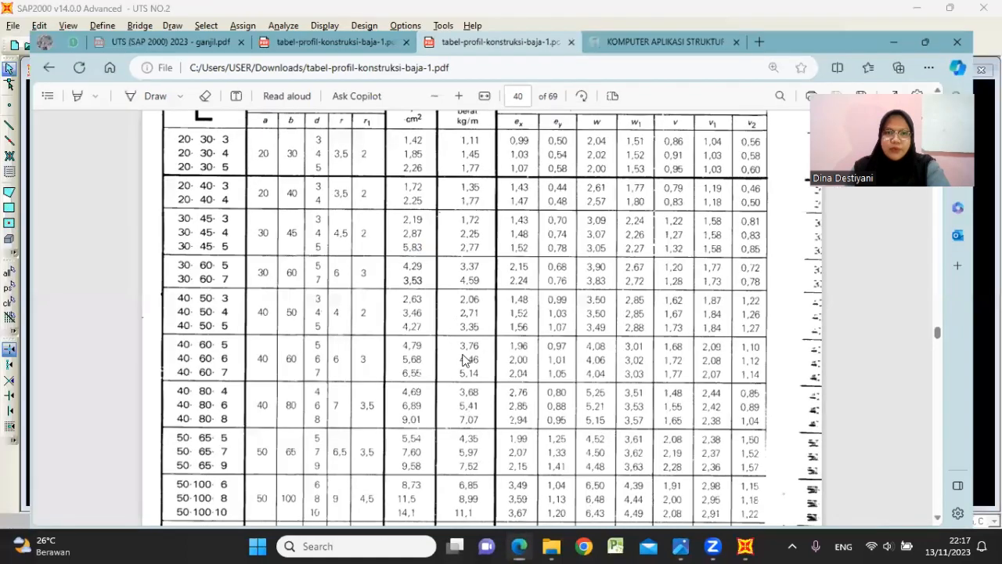
type("40 x 60 x ")
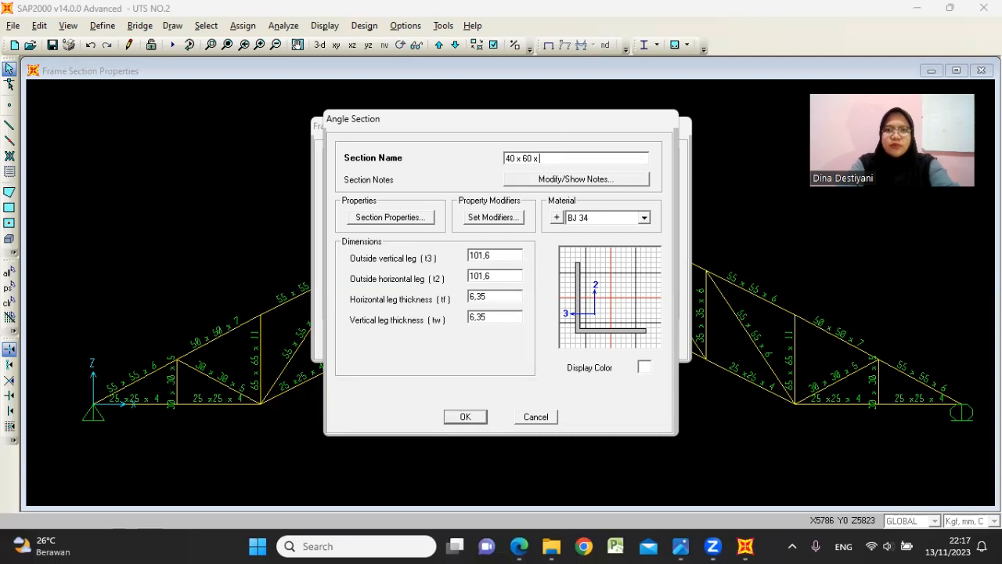
type("5")
- Set both leg thicknesses to 5, the horizontal leg to 40 and the vertical leg to 60, and assign the section to the central vertical
double_click(495, 319)
type("5")
double_click(485, 296)
type("5")
double_click(494, 276)
type("4")
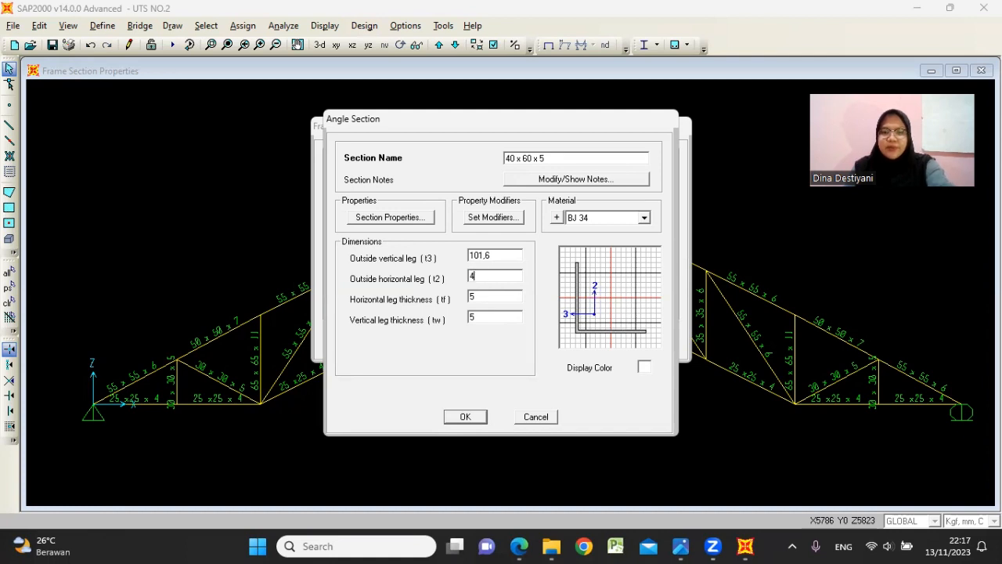
double_click(496, 257)
type("60")
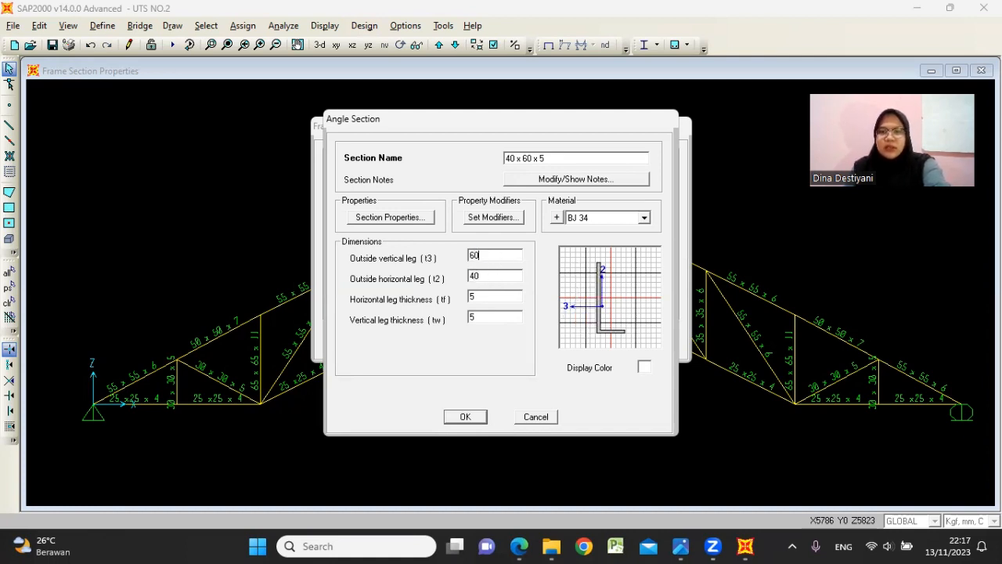
left_click(465, 416)
left_click(463, 340)
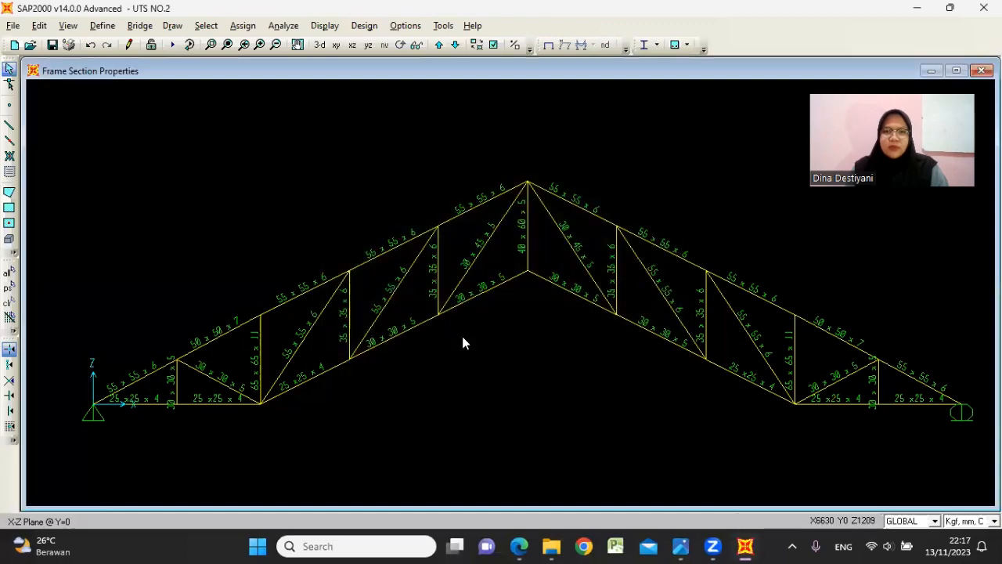
- Run the analysis for the DEAD and HIDUP load cases and perform the steel design check of the truss
left_click(173, 45)
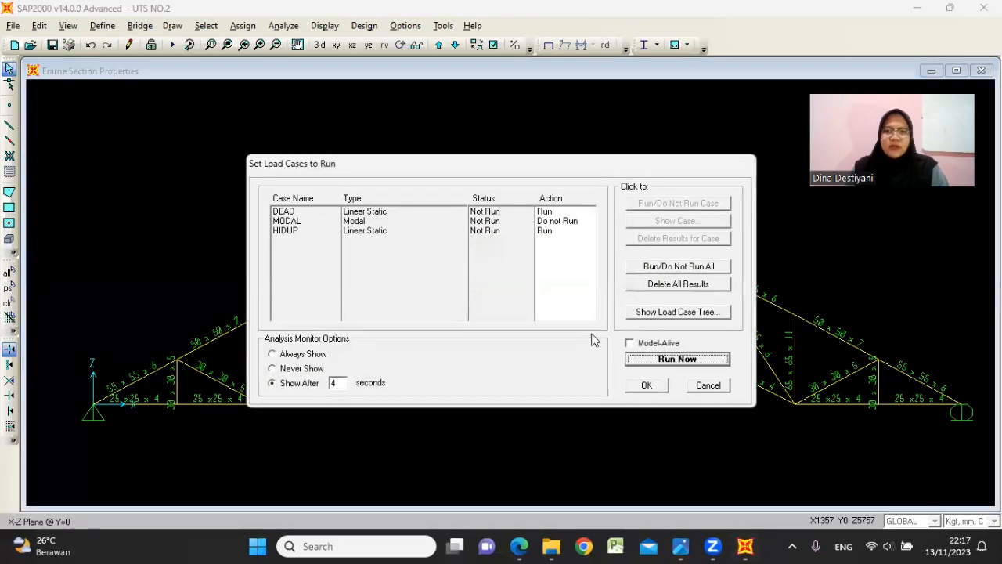
left_click(638, 358)
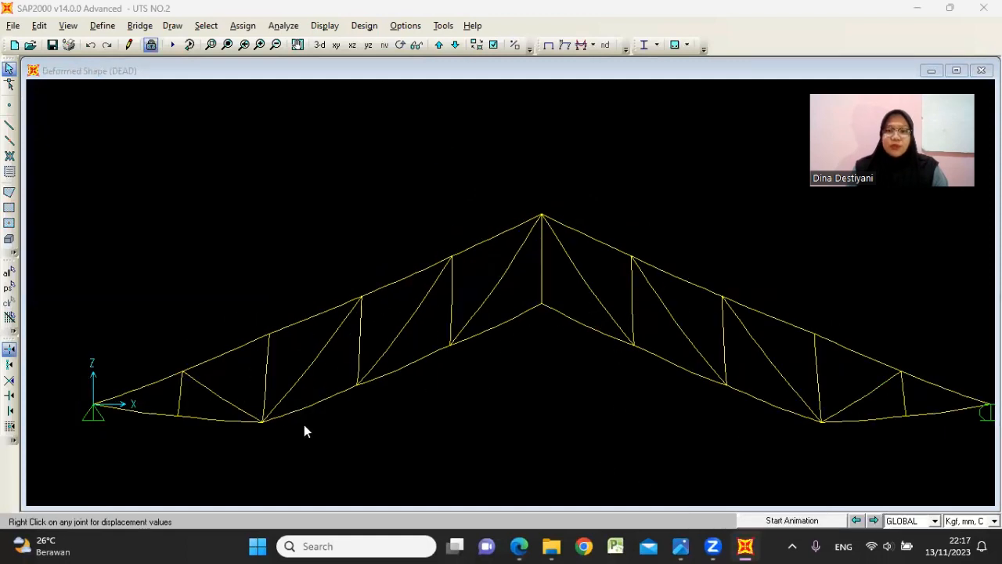
left_click(643, 45)
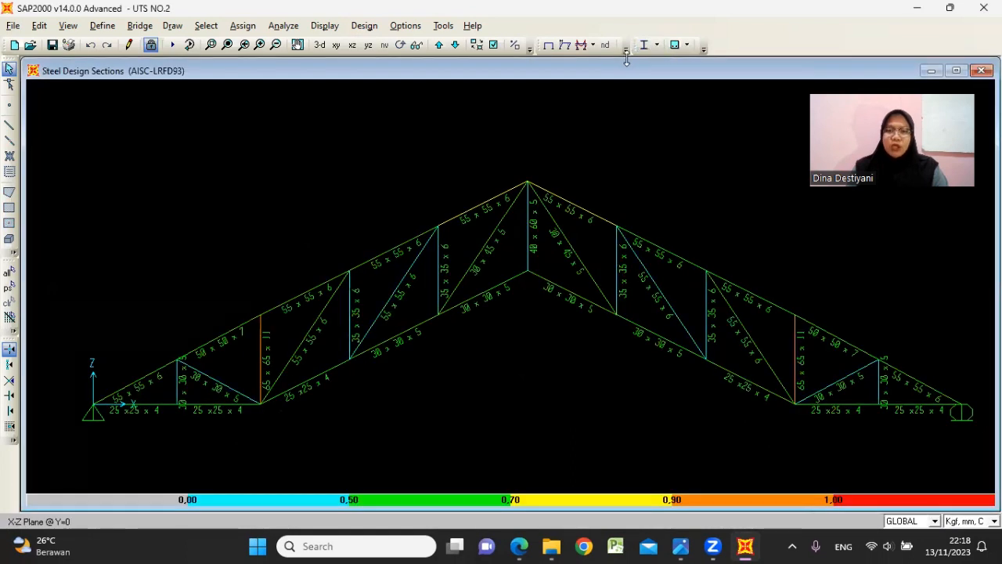
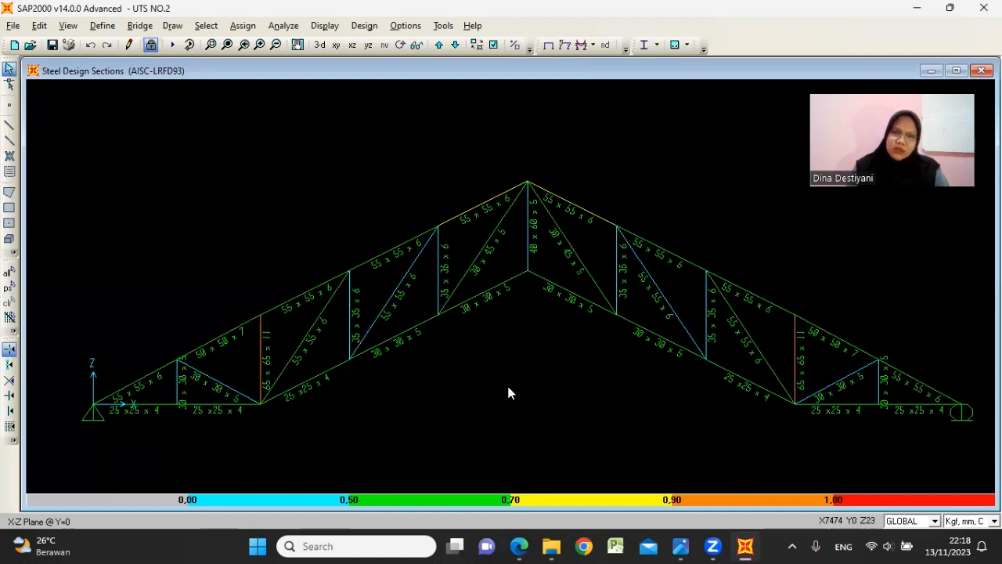
- Review the equal-angle sizes in the profile table PDF in Edge and the saved design-check screenshot in Photos, and return to SAP2000
left_click(520, 547)
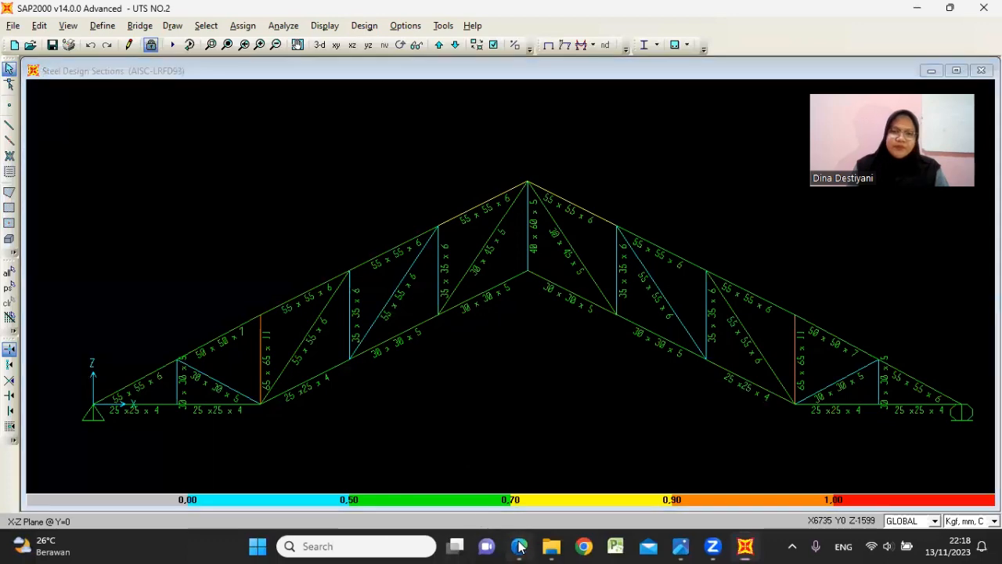
left_click(520, 548)
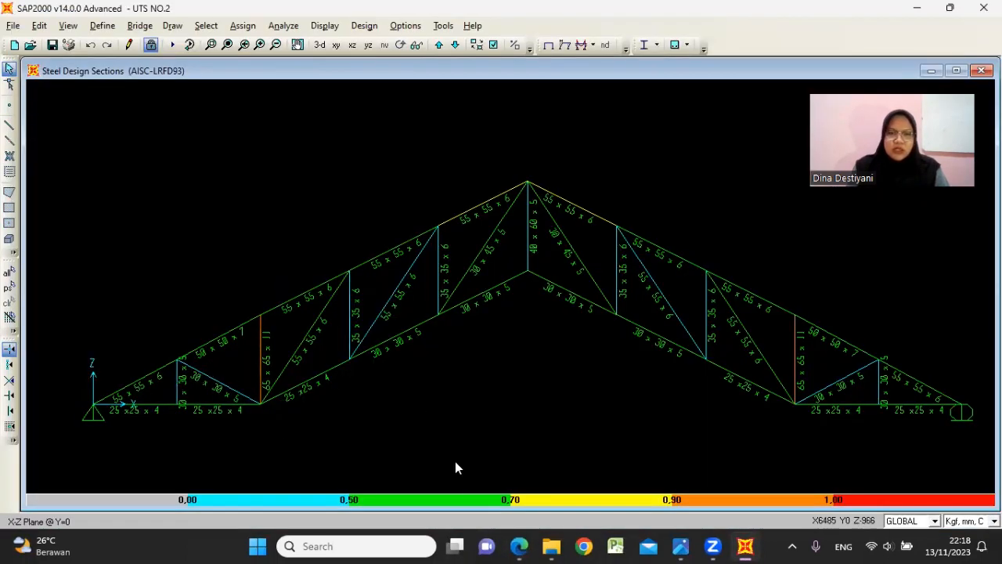
left_click(519, 546)
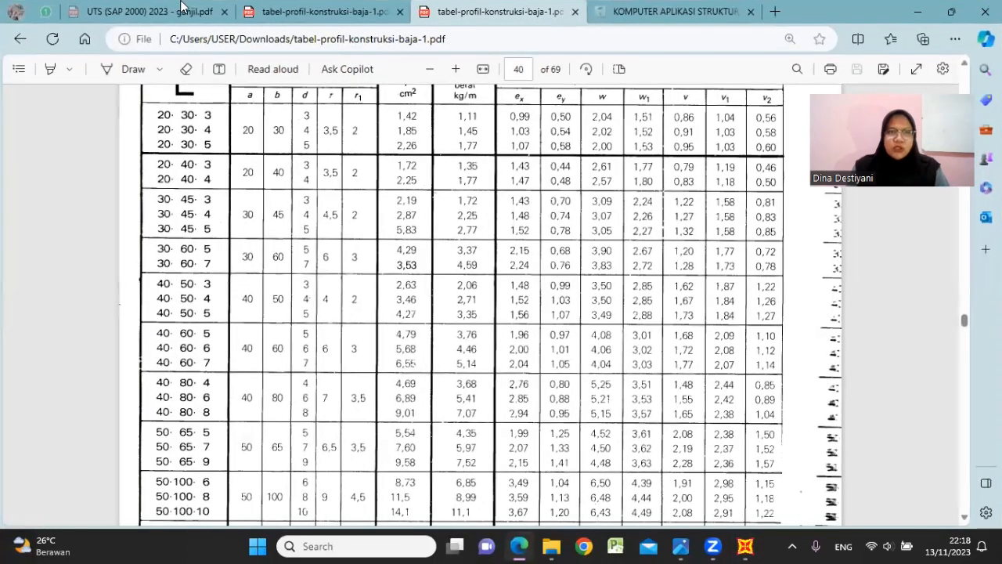
left_click(274, 6)
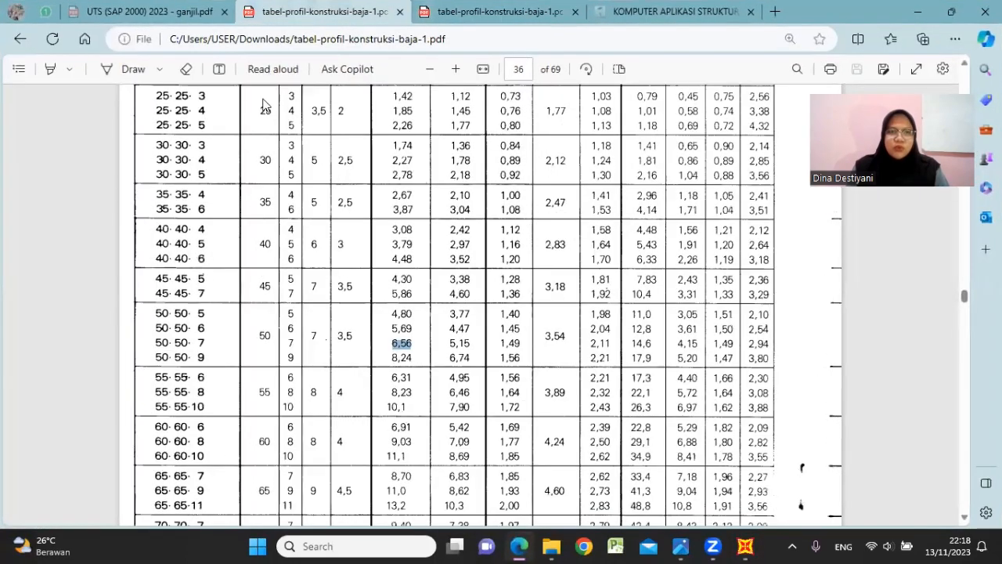
scroll(413, 180, "up", 2)
left_click(415, 182)
left_click(911, 8)
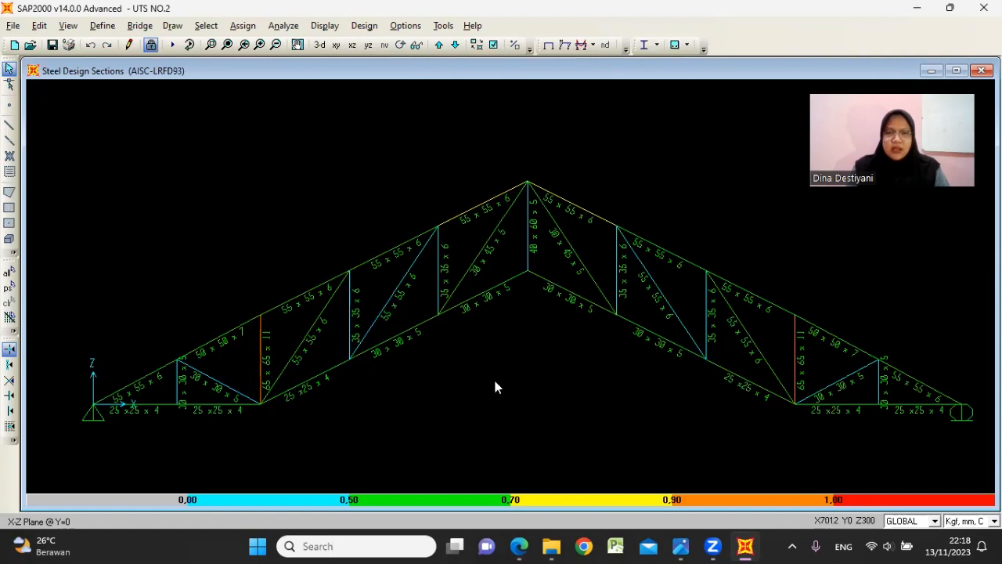
left_click(882, 428)
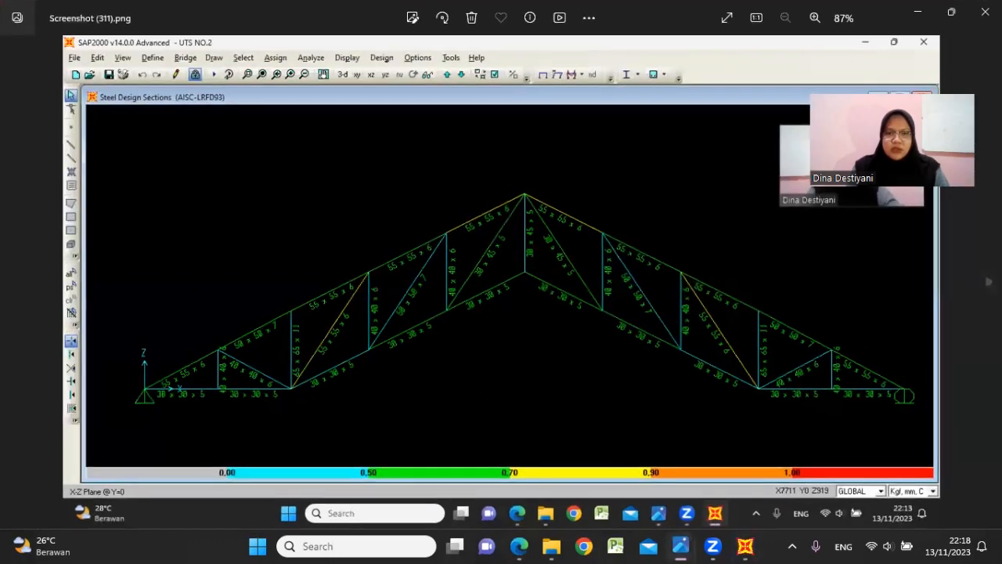
left_click(916, 7)
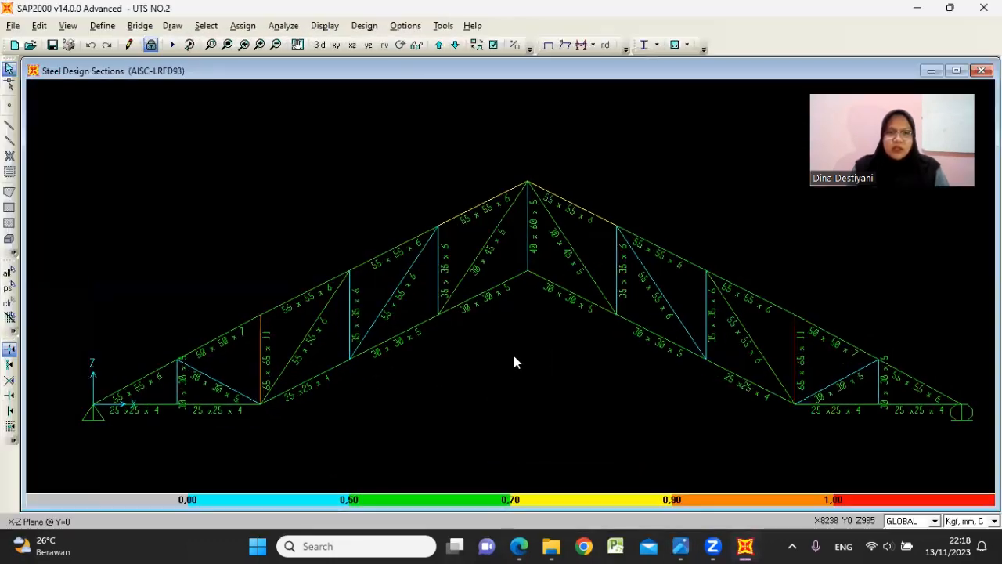
- Unlock the model and assign the 25 x 25 x 4 section to the short vertical and adjoining diagonal near each support
left_click(151, 45)
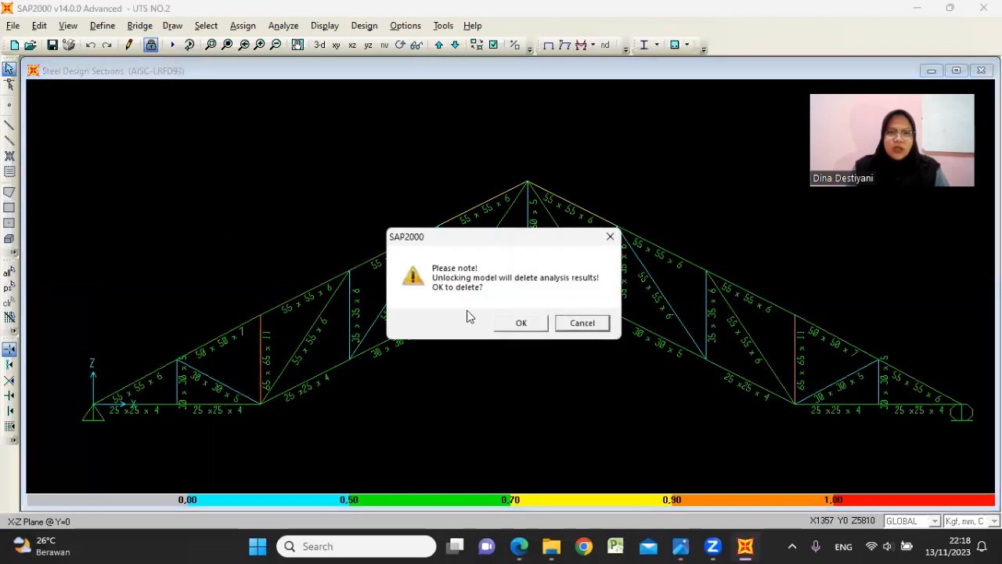
left_click(521, 324)
left_click_drag(228, 370, 175, 387)
mouse_move(817, 373)
left_mouse_down()
mouse_move(874, 384)
mouse_move(830, 384)
left_mouse_up()
left_click(242, 26)
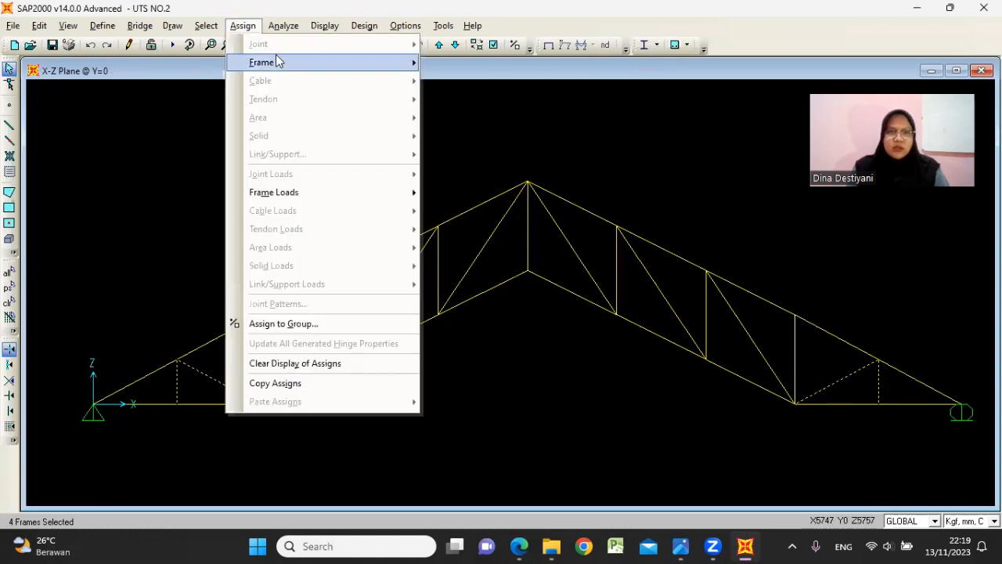
mouse_move(352, 63)
left_click(439, 62)
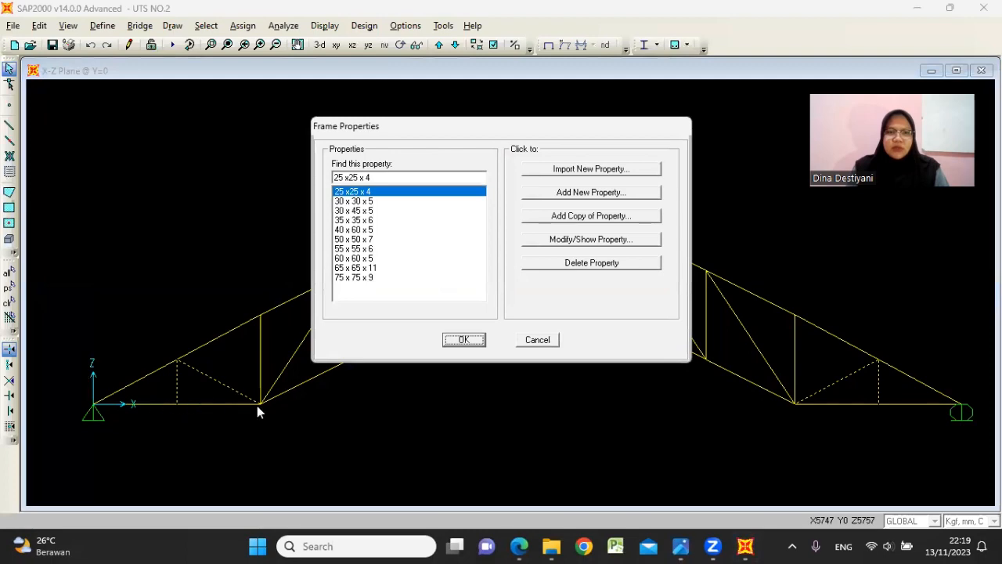
left_click(463, 342)
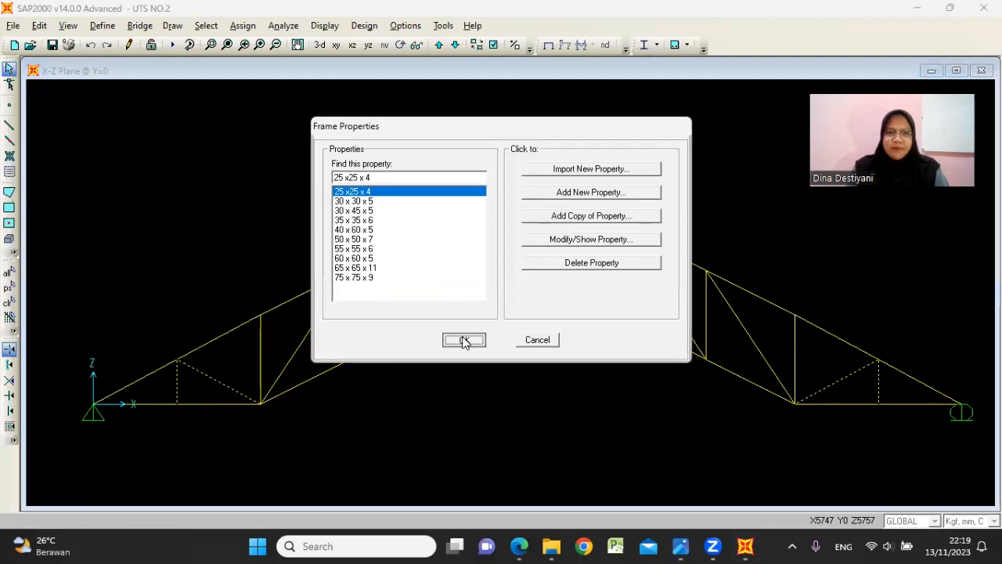
- Compare the design-check screenshot in Photos with the equal-angle sizes in the profile table PDF in Edge, and return to SAP2000
mouse_move(674, 545)
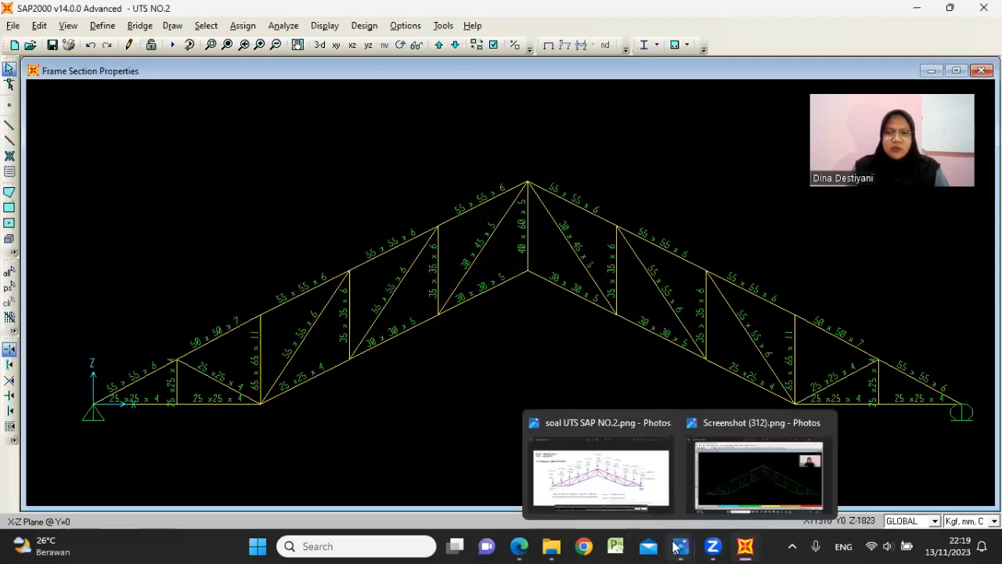
left_click(747, 470)
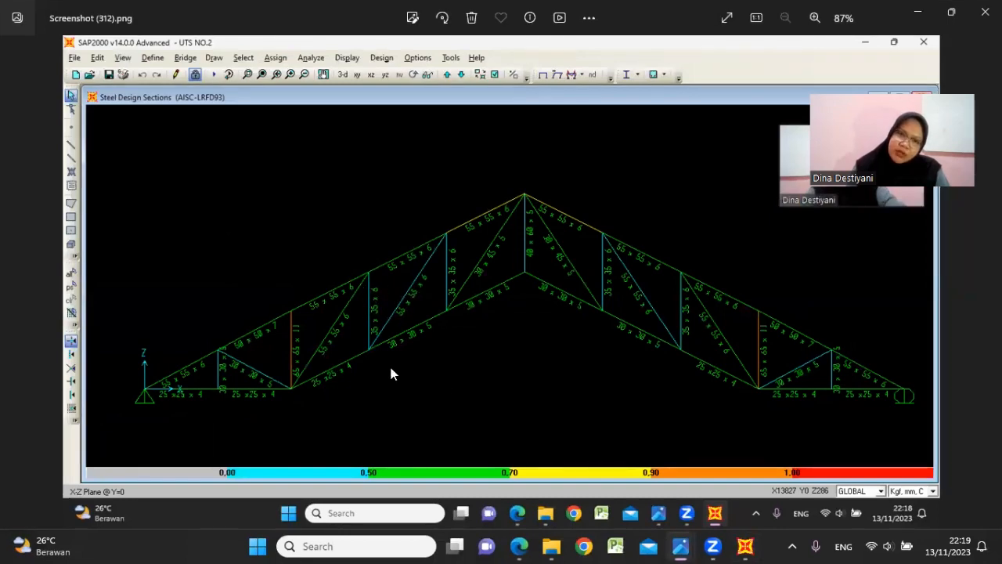
left_click(519, 546)
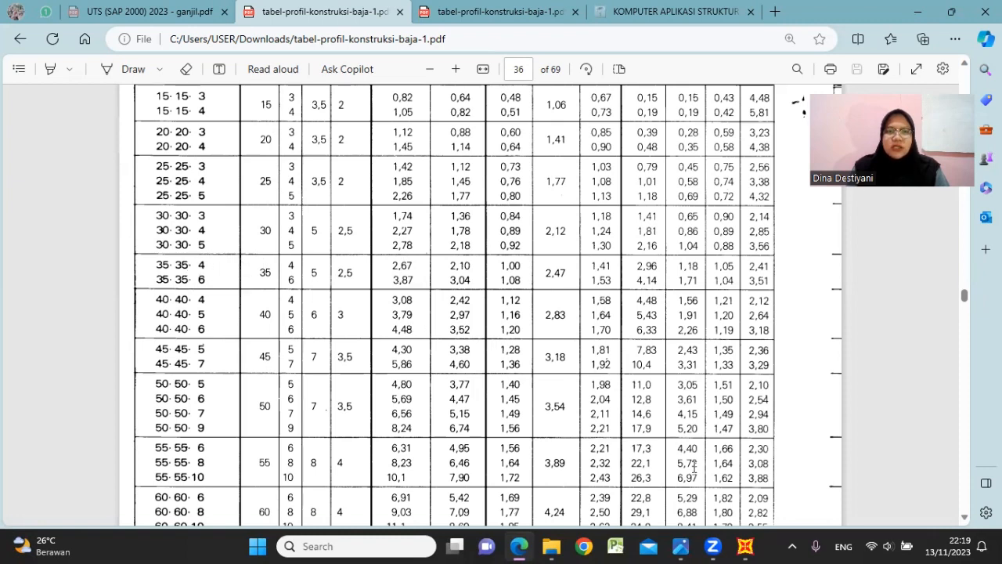
left_click(744, 546)
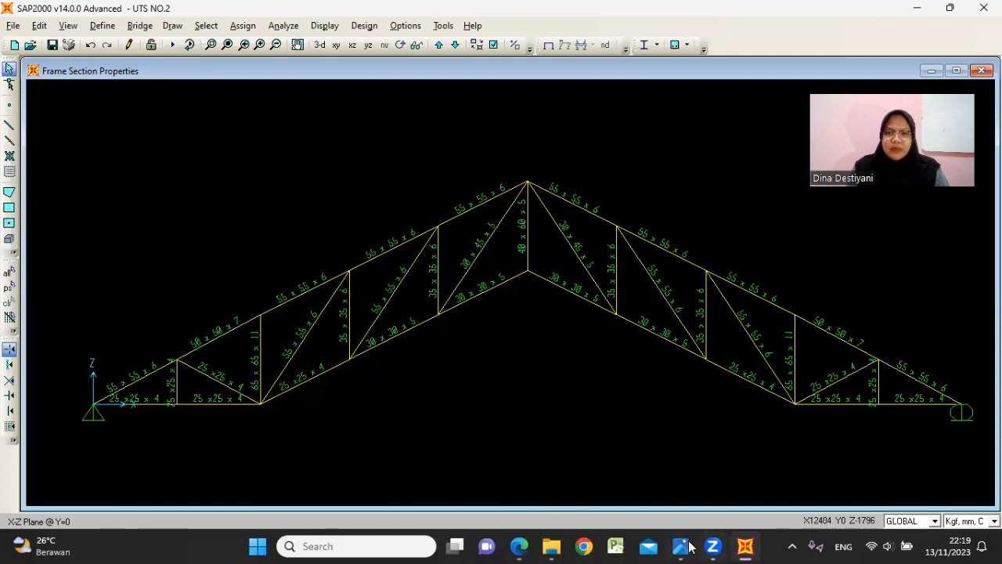
mouse_move(680, 545)
left_click(750, 480)
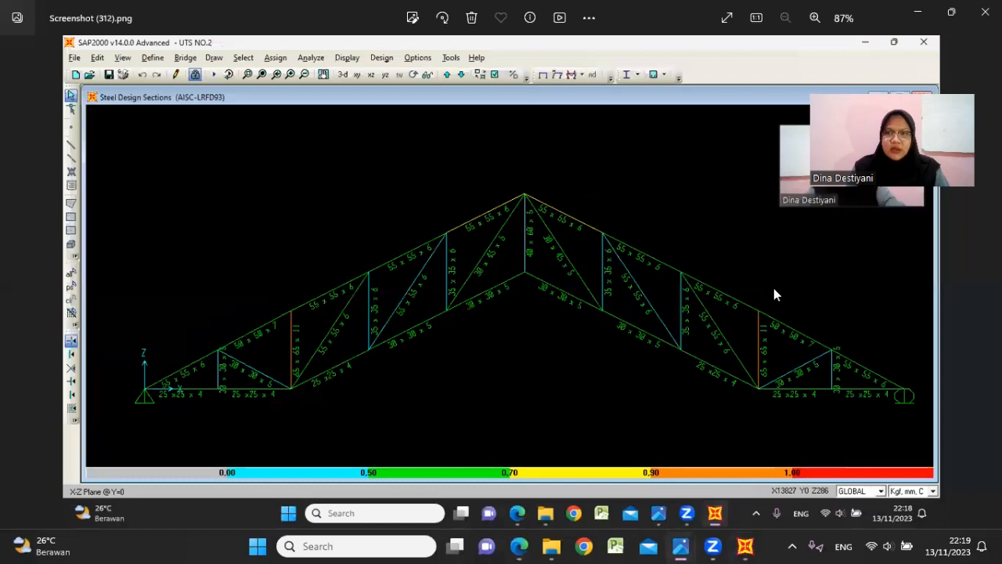
key("alt+Tab")
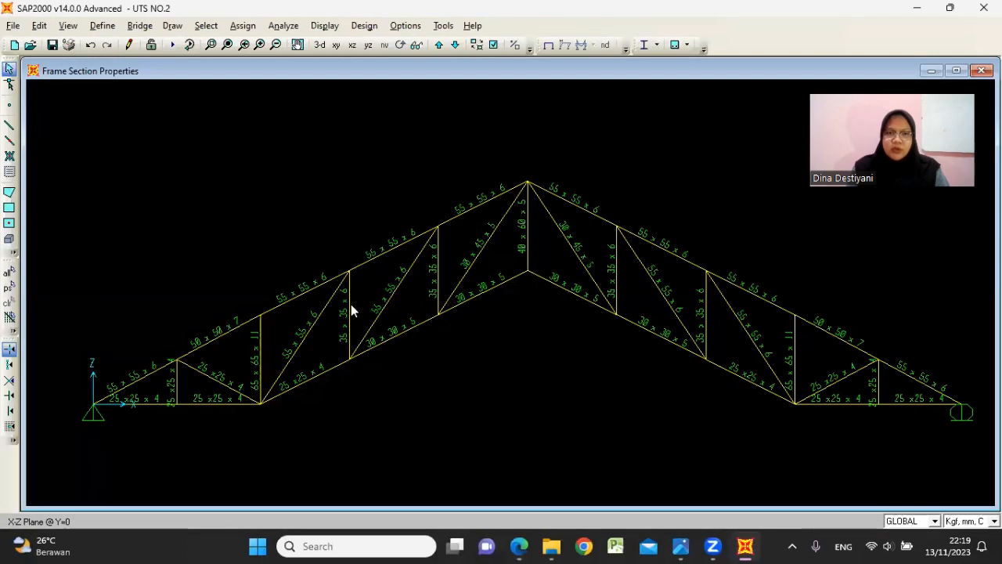
- Select the four 35 x 35 x 6 verticals, open their angle section for modification and rename it 35 x 35 x 4
left_click(337, 311)
left_click(613, 264)
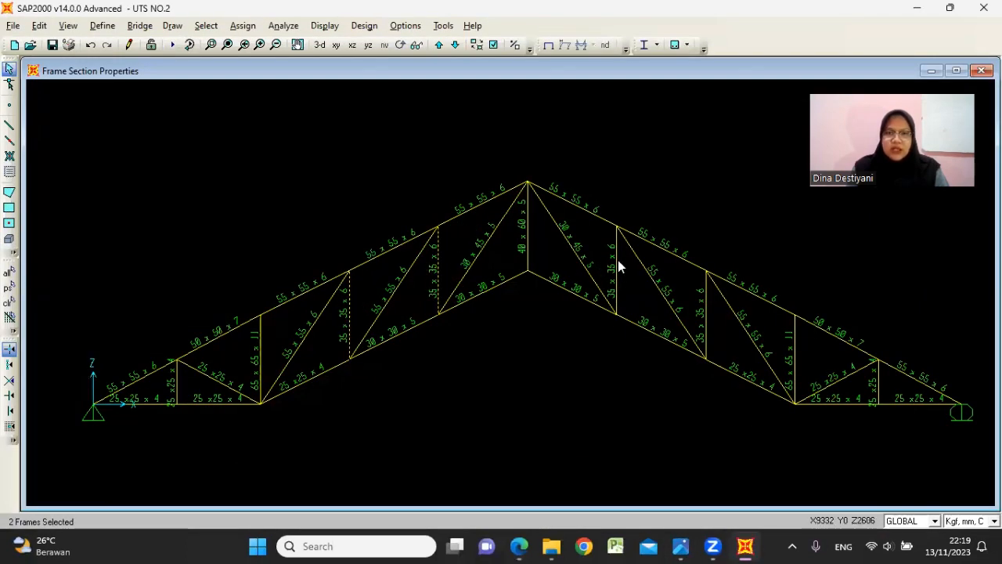
left_click(703, 314)
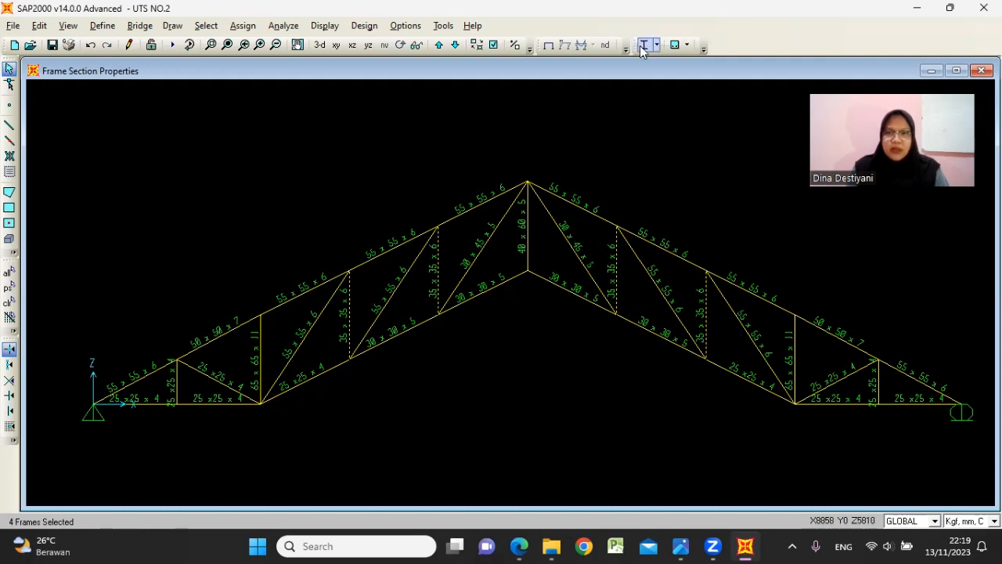
left_click(242, 26)
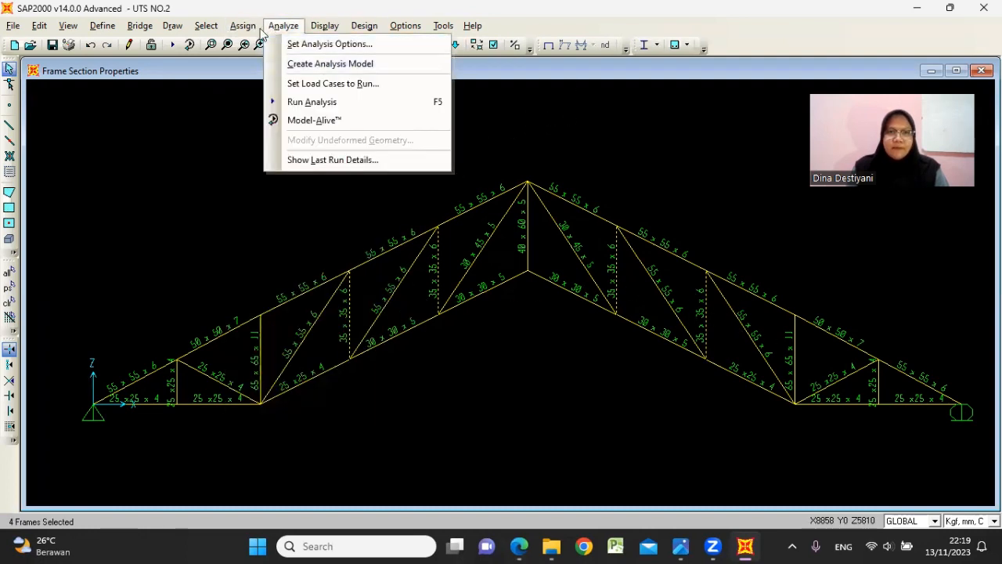
mouse_move(271, 63)
left_click(450, 63)
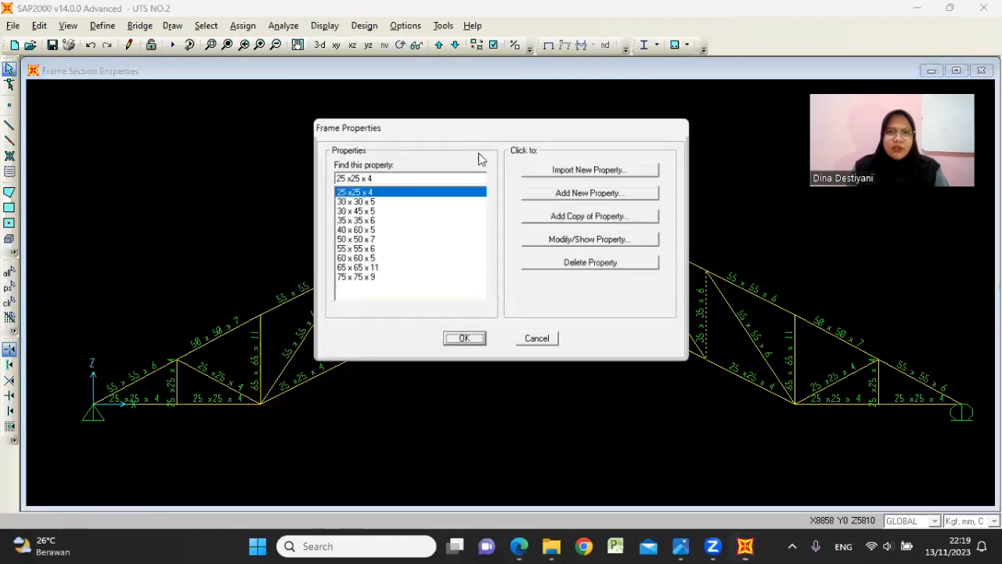
left_click(368, 220)
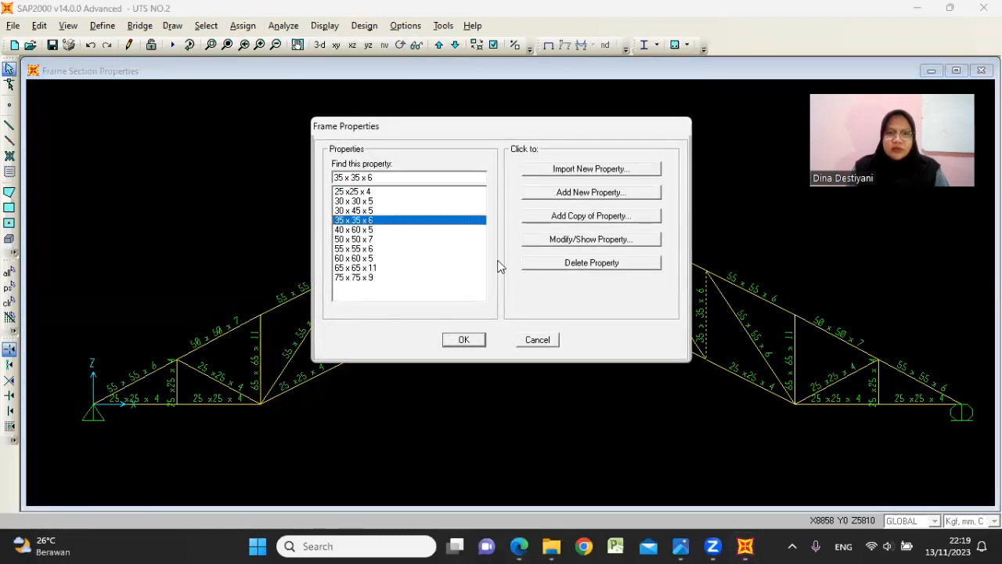
left_click(587, 240)
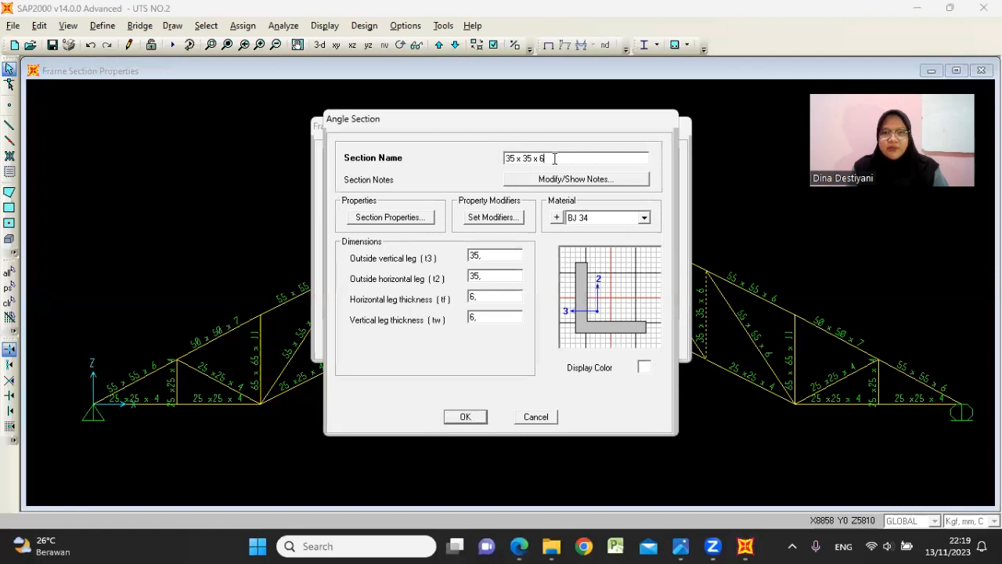
type("4")
- Set the section's vertical and horizontal leg thicknesses to 4 and assign it to the four selected verticals
double_click(473, 316)
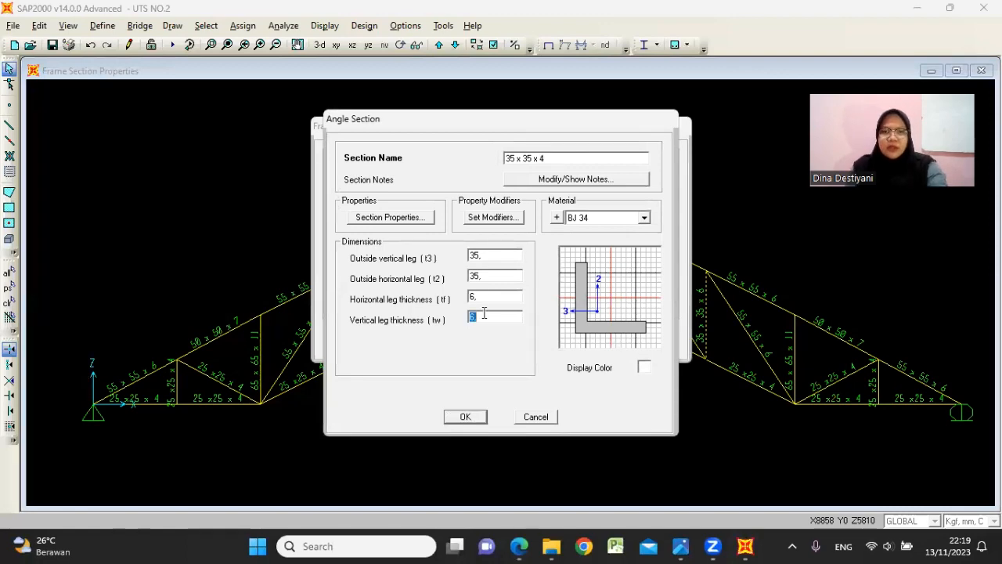
type("4")
double_click(480, 296)
type("4")
left_click(467, 416)
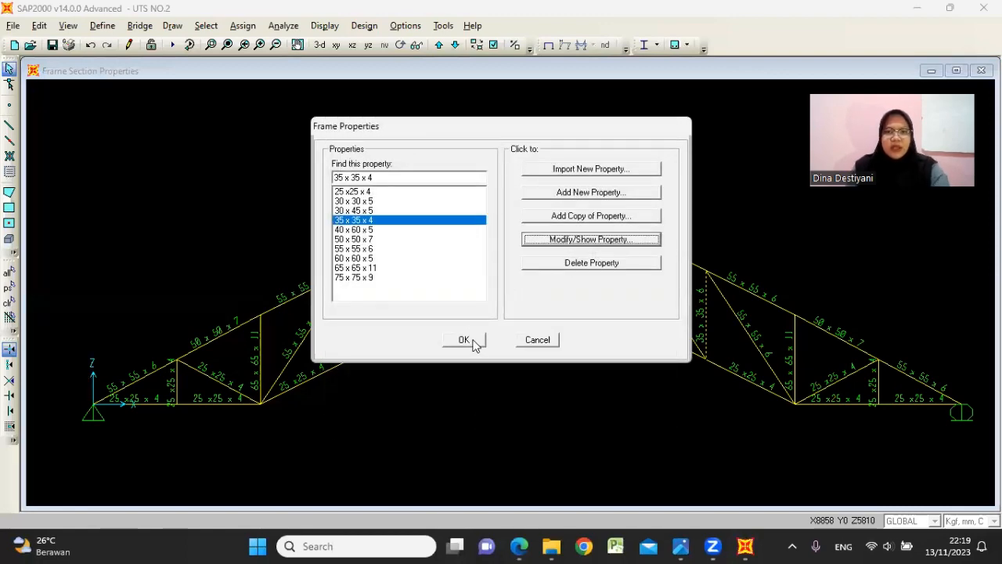
left_click(470, 339)
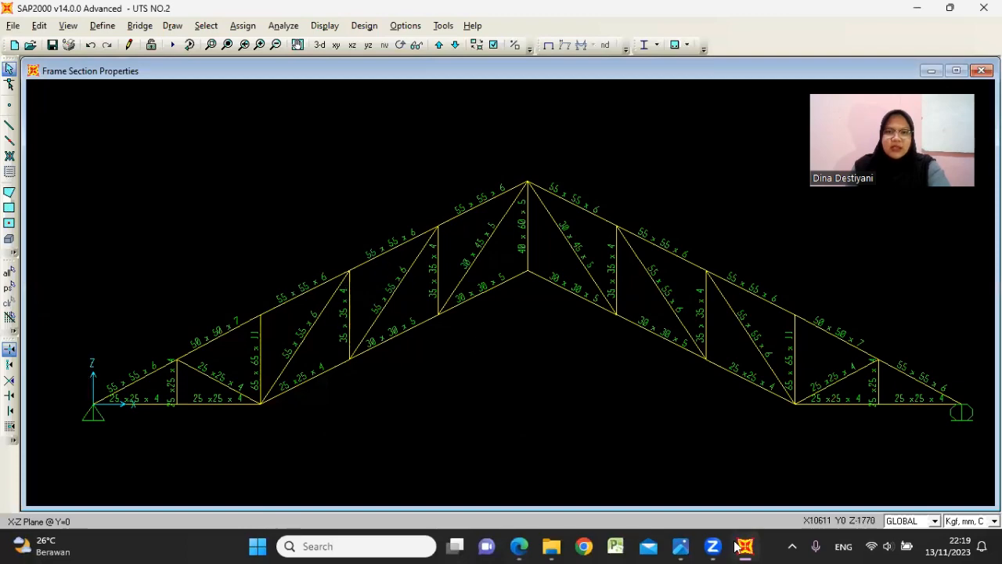
- Review the design-check screenshot in Photos and the equal- and unequal-angle tables in Edge, and return to SAP2000
mouse_move(692, 537)
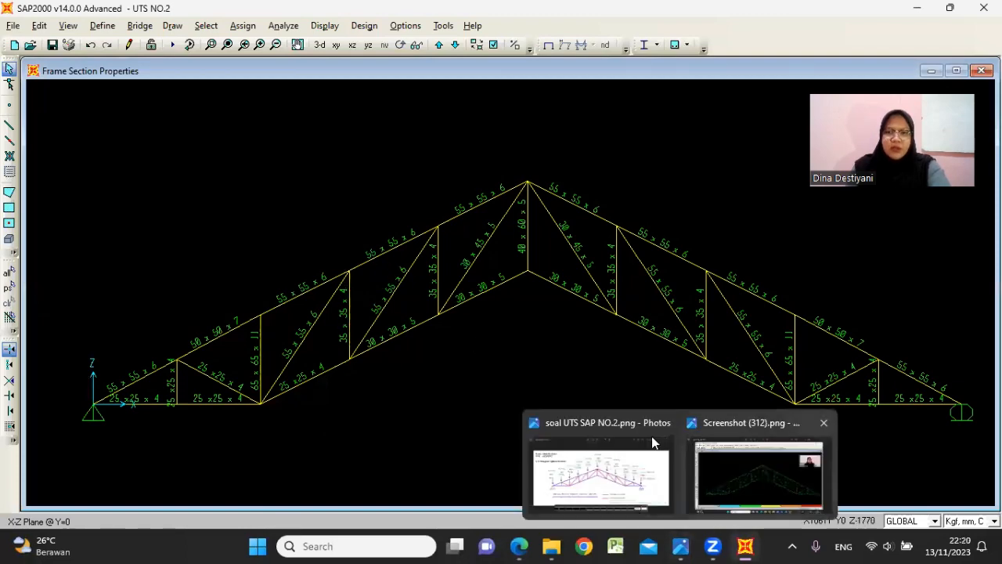
left_click(720, 480)
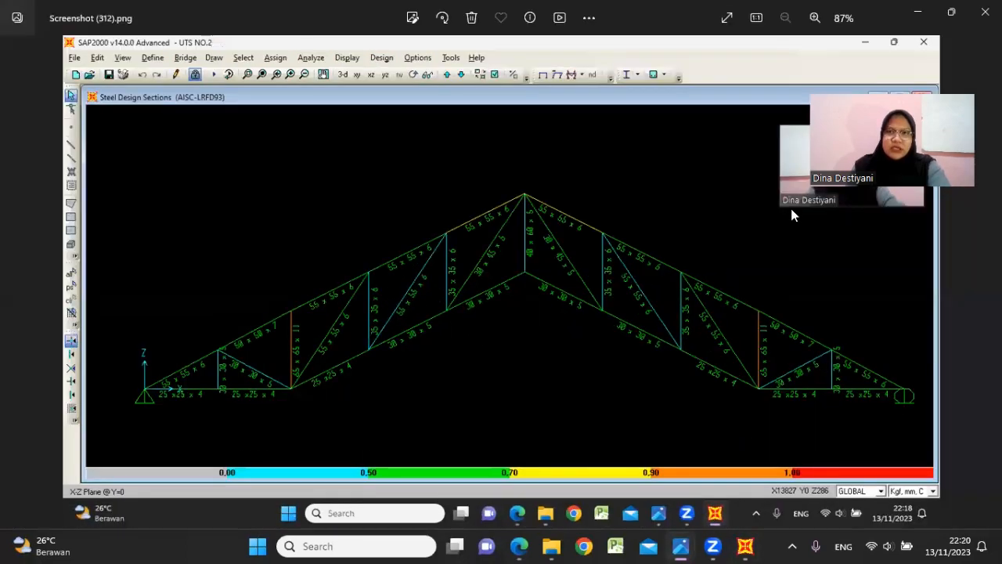
left_click(918, 12)
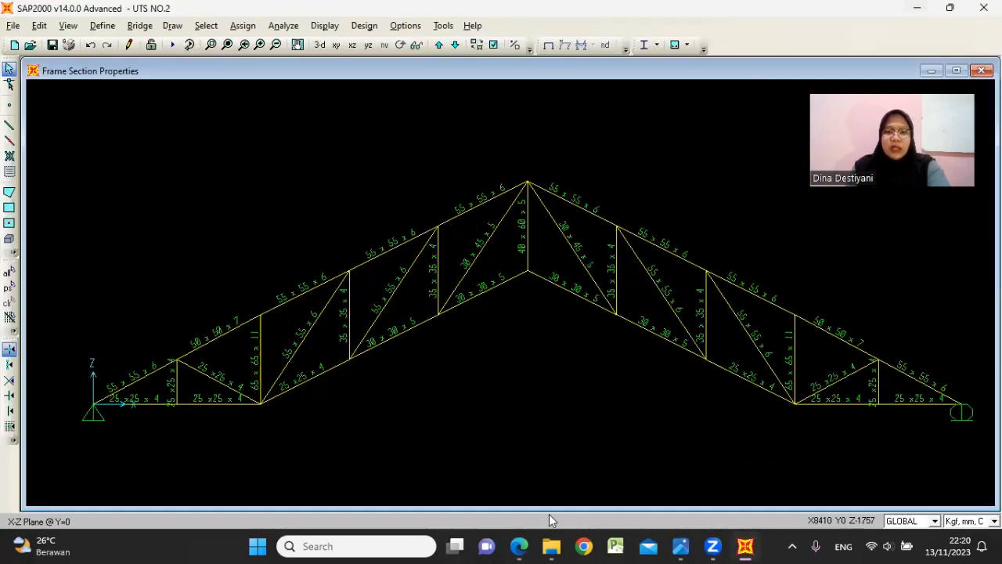
left_click(519, 546)
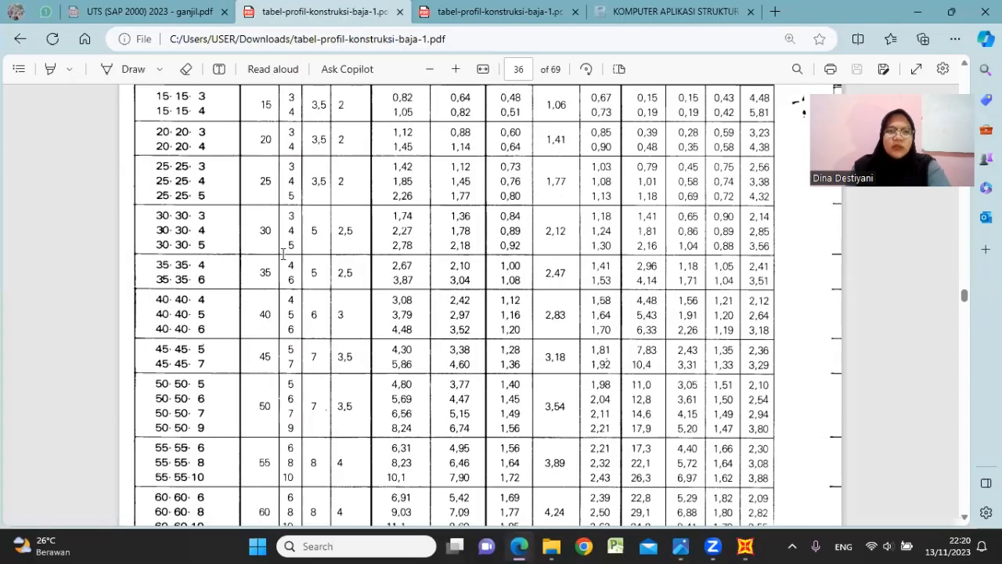
scroll(224, 345, "down", 2)
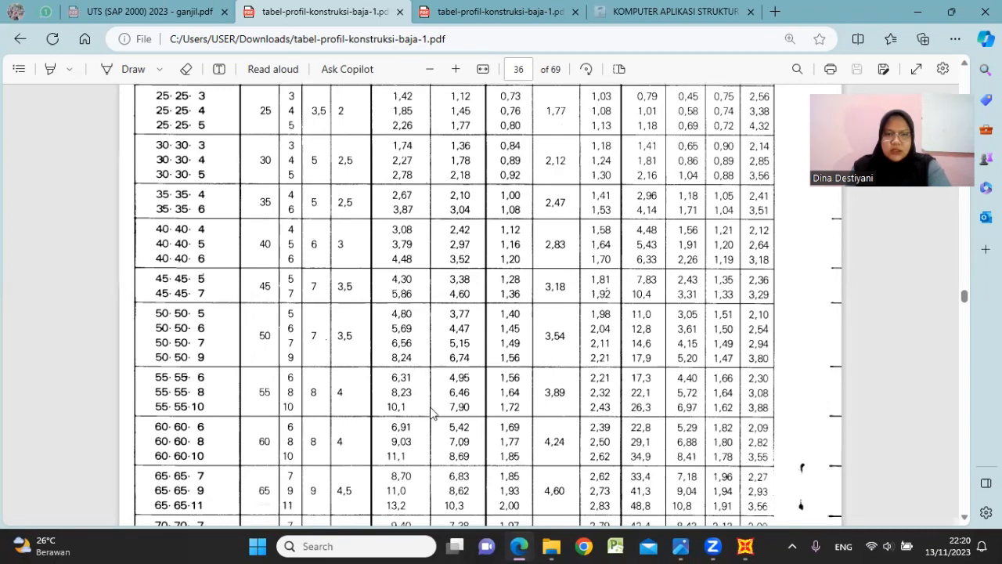
scroll(433, 414, "down", 1)
scroll(422, 383, "down", 2)
scroll(422, 383, "up", 2)
left_click(493, 9)
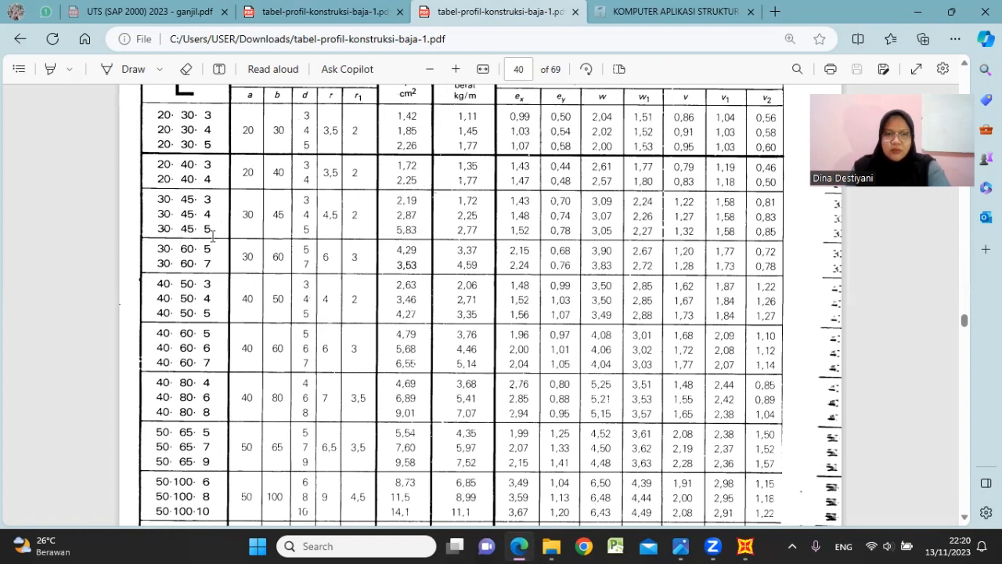
left_click(745, 545)
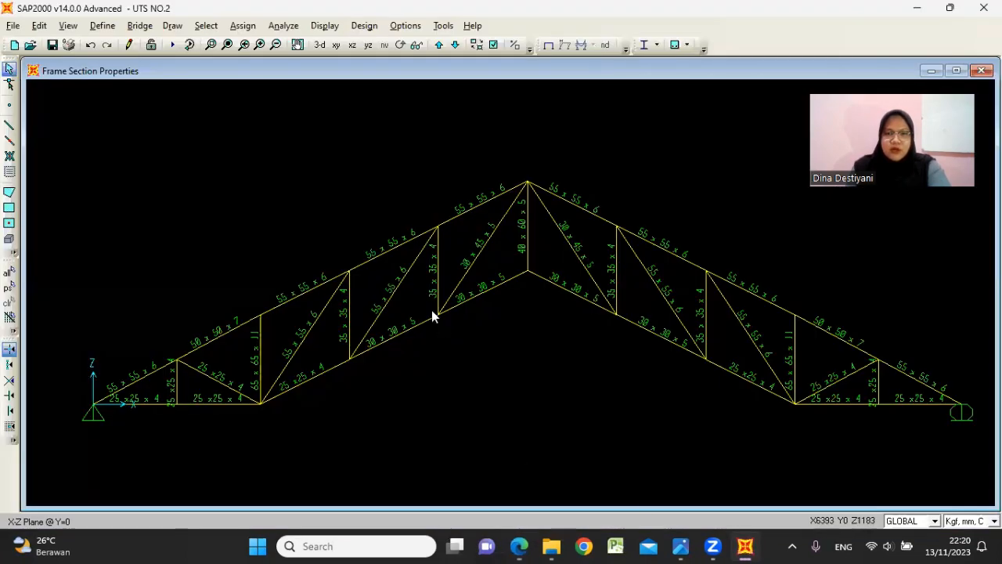
- Assign the 30 x 45 x 5 section to the two 55 x 55 x 6 diagonals adjacent to the inner 35 x 35 x 4 verticals
left_click(393, 279)
left_click_drag(677, 273, 638, 289)
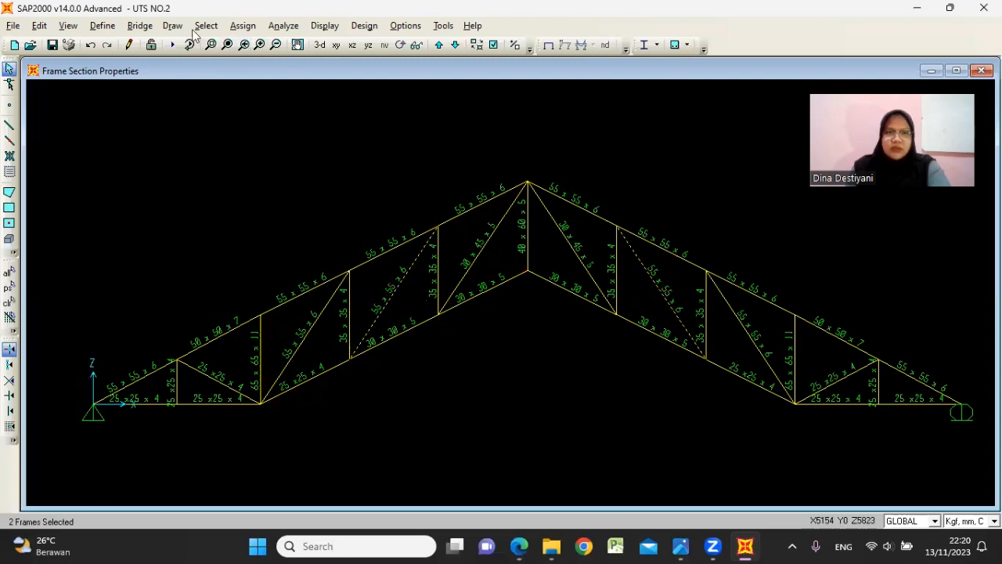
left_click(243, 25)
mouse_move(282, 25)
mouse_move(243, 25)
mouse_move(278, 64)
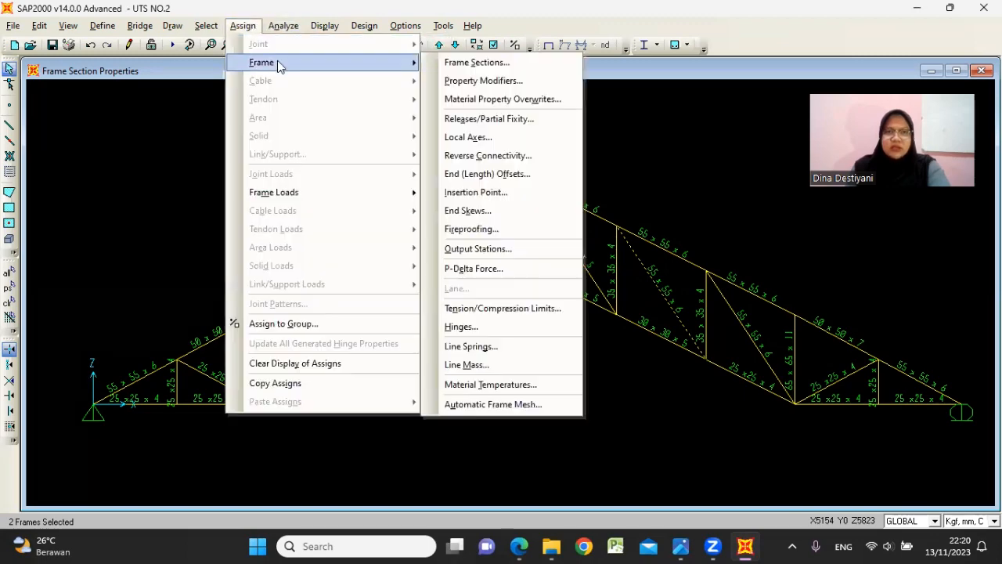
left_click(438, 64)
left_click(367, 210)
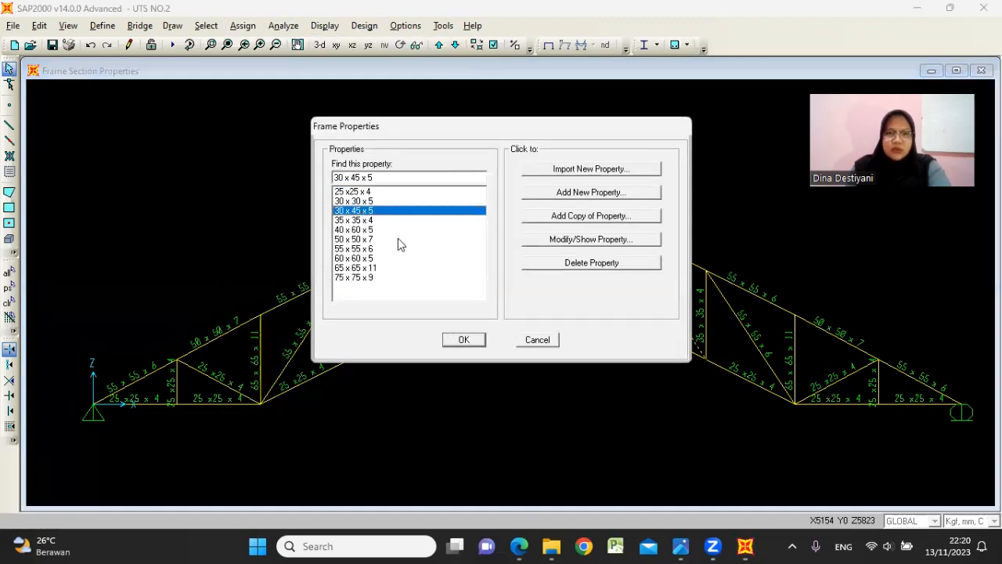
left_click(463, 339)
- Run the analysis and perform the steel design check of the truss
left_click(173, 44)
left_click(643, 358)
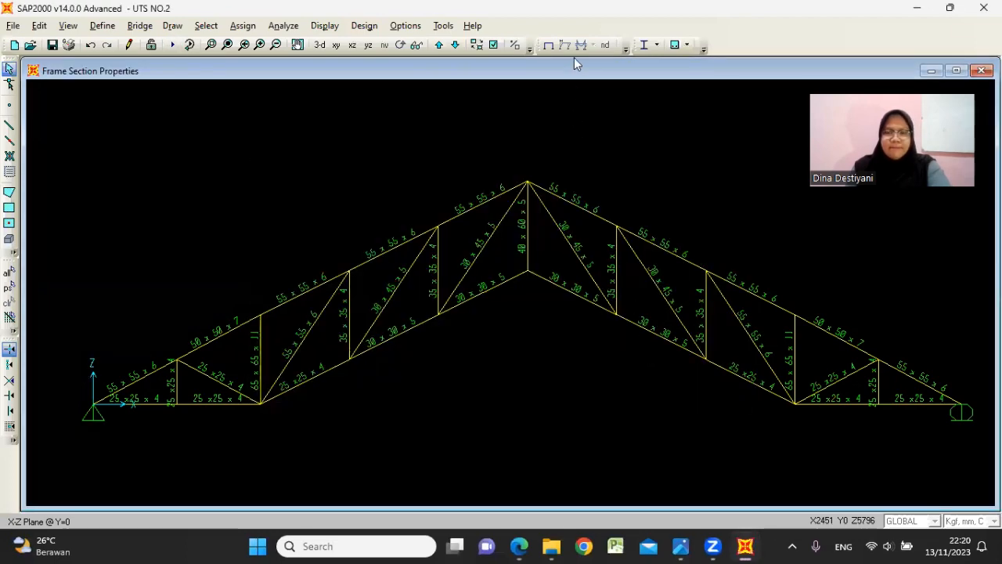
left_click(647, 47)
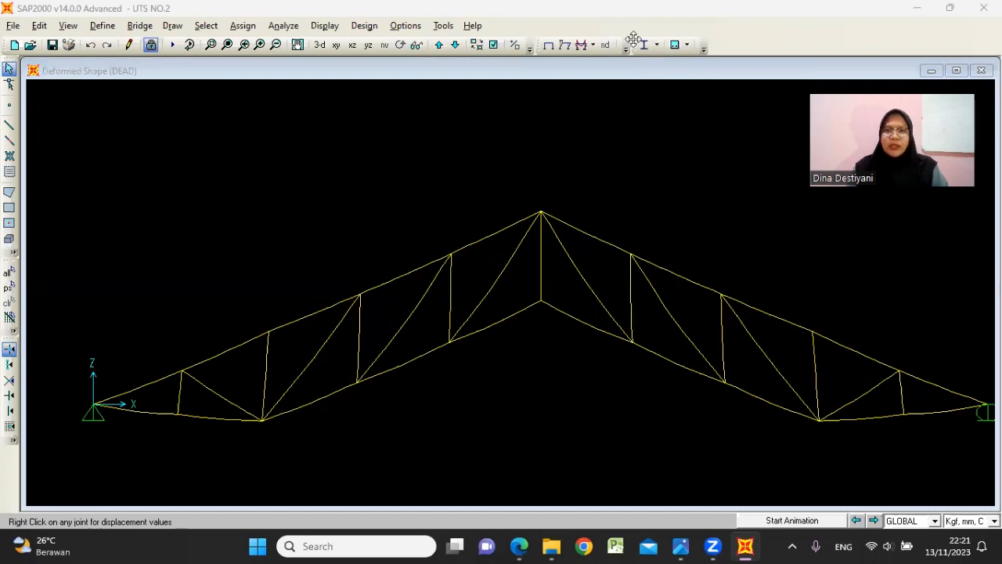
left_click(642, 49)
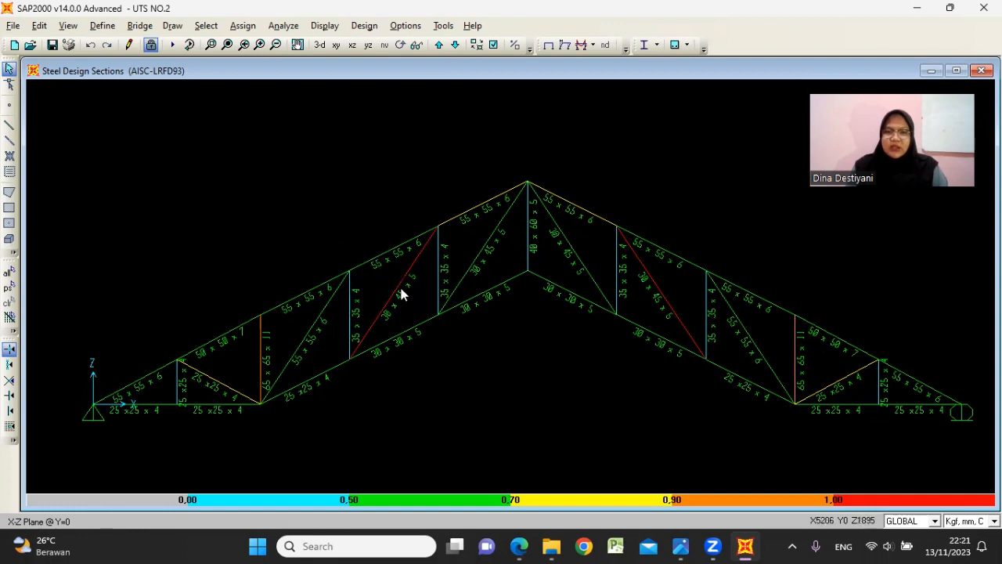
- Compare the cross-sectional areas of the 55 x 55 x 6 and 30 x 45 x 5 angles in the profile table PDFs in Edge
left_click(519, 546)
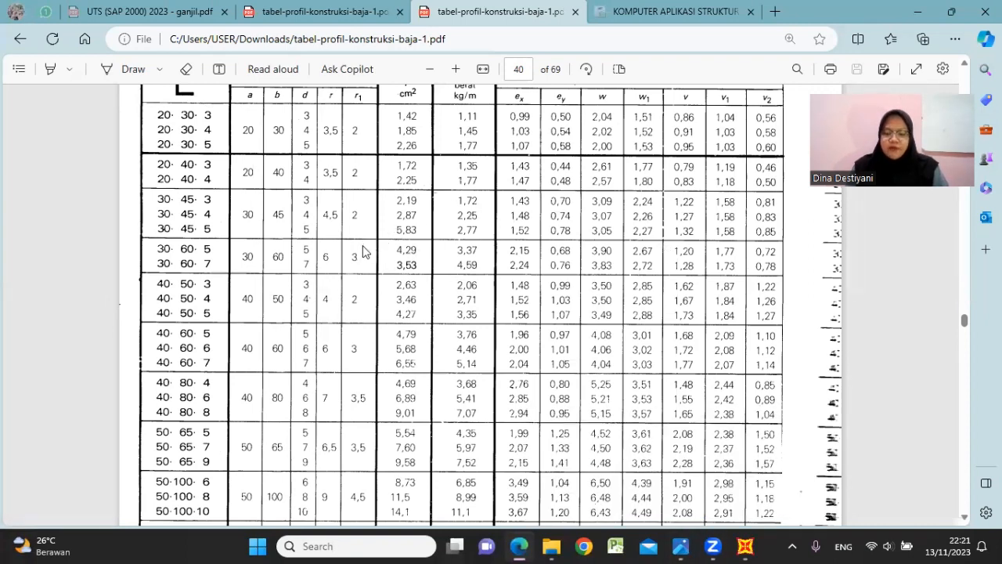
left_click(290, 6)
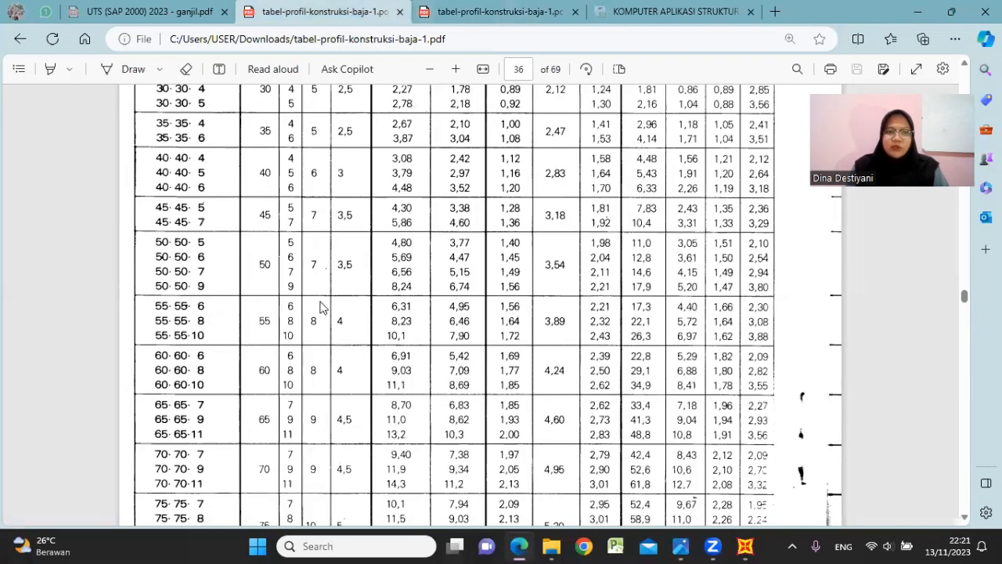
left_click_drag(387, 305, 422, 308)
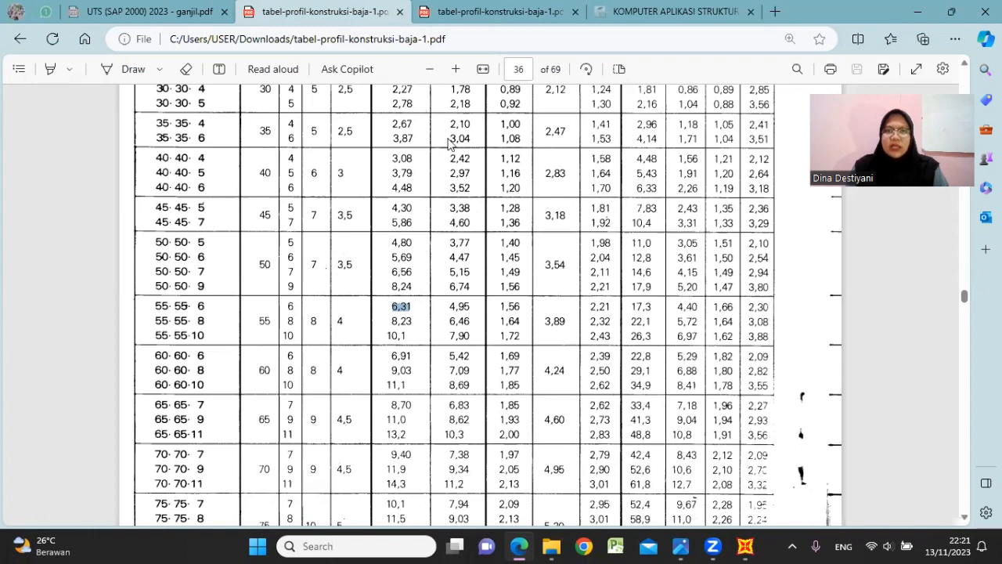
scroll(429, 279, "up", 2)
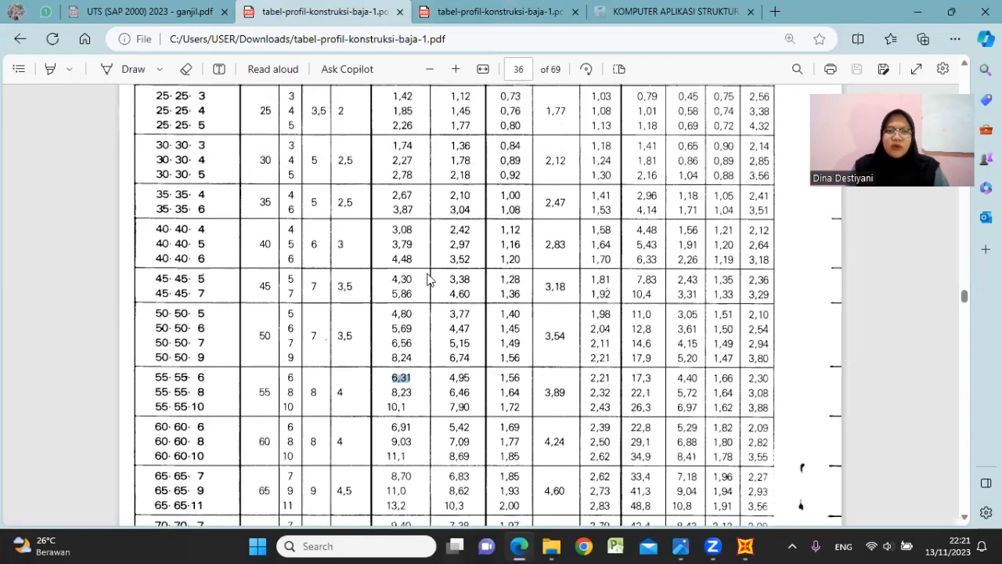
scroll(429, 279, "down", 4)
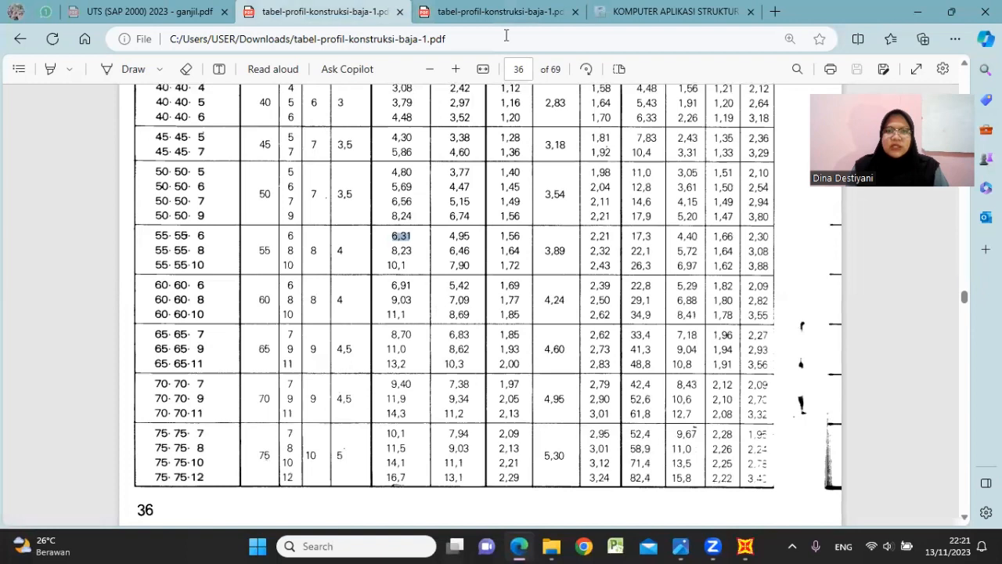
left_click(510, 11)
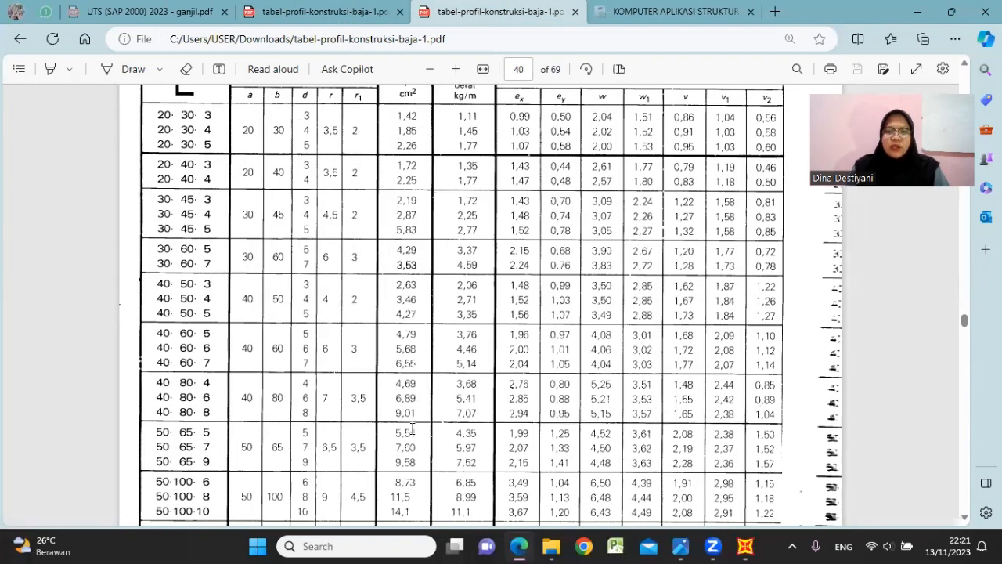
left_click_drag(396, 229, 425, 235)
mouse_move(159, 228)
left_mouse_down()
mouse_move(215, 229)
mouse_move(170, 229)
left_mouse_up()
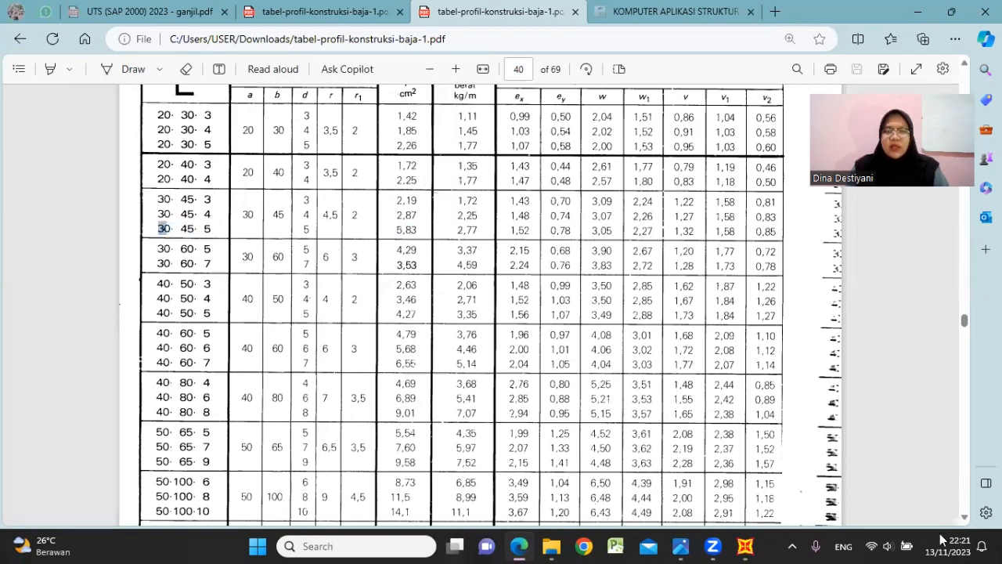
- Return to SAP2000, unlock the model and reassign the 55 x 55 x 6 section to the two overstressed 30 x 45 x 5 diagonals
left_click(745, 545)
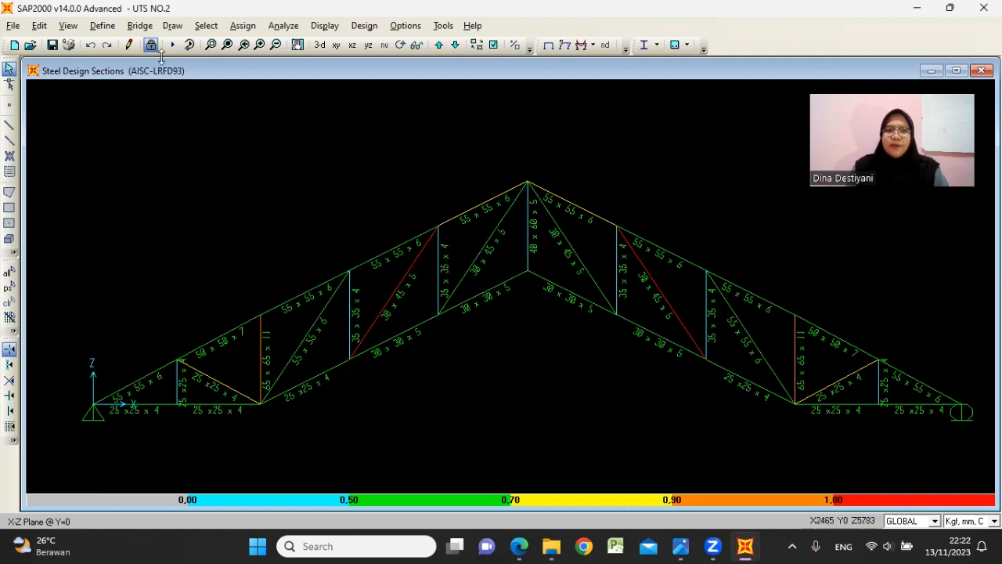
left_click(154, 45)
left_click(519, 322)
left_click(396, 291)
left_click(663, 295)
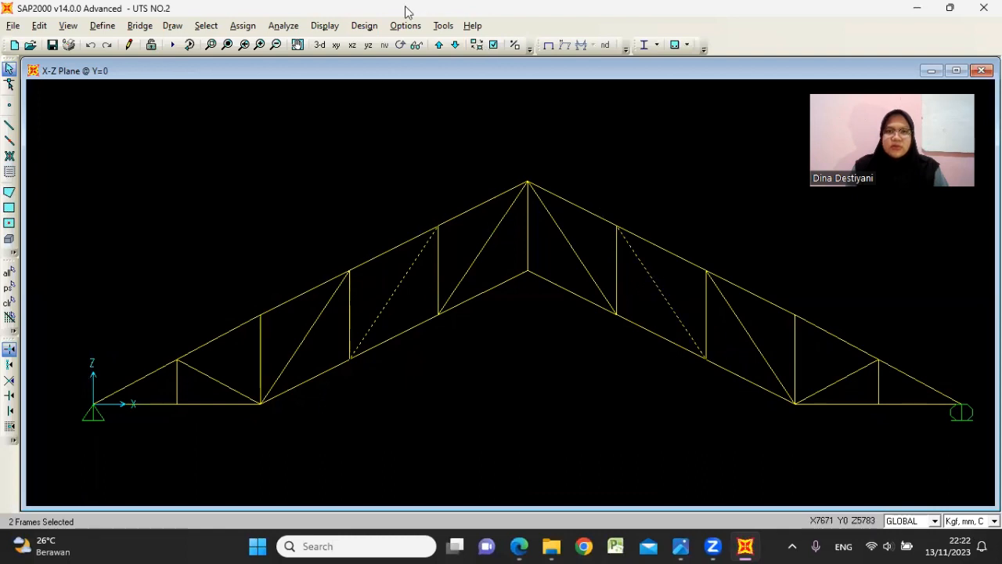
left_click(242, 25)
mouse_move(301, 59)
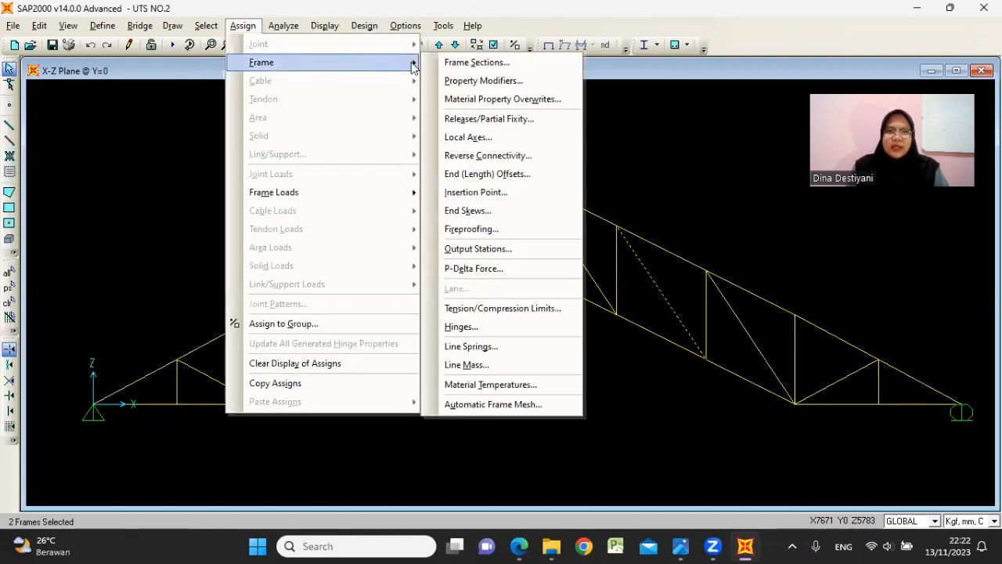
left_click(425, 62)
left_click(360, 248)
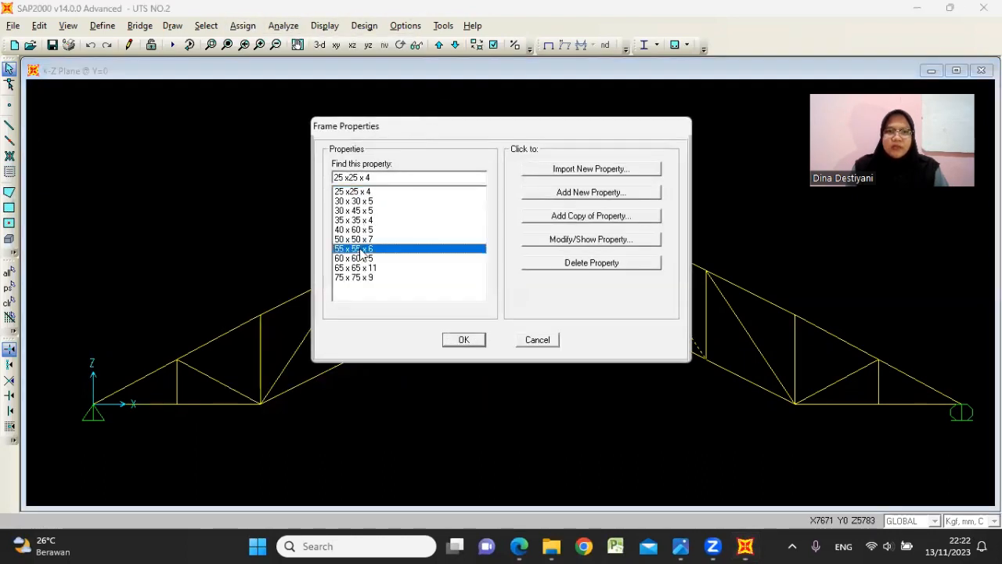
left_click(464, 339)
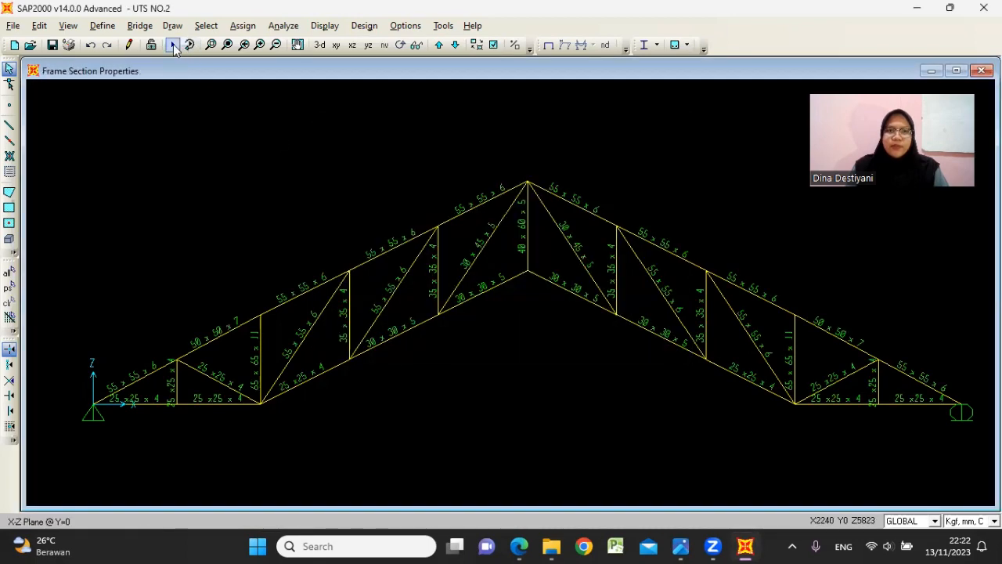
- Run the analysis and check the steel design with the 55 x 55 x 6 diagonals
left_click(172, 45)
left_click(649, 367)
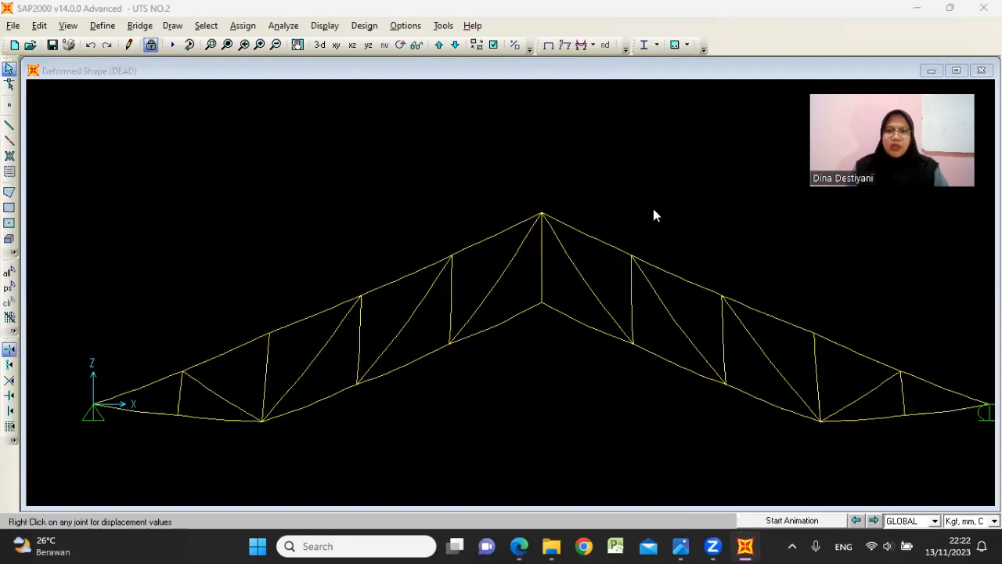
left_click(643, 45)
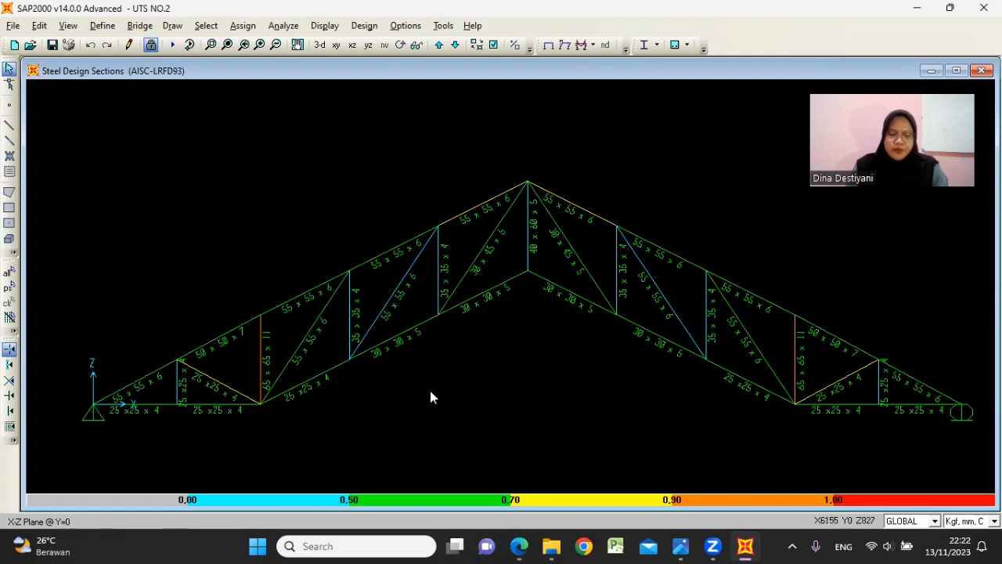
- Consult the equal-angle profile table in Edge, and select the four 35 x 35 x 4 verticals in the unlocked SAP2000 model
left_click(519, 545)
left_click(255, 9)
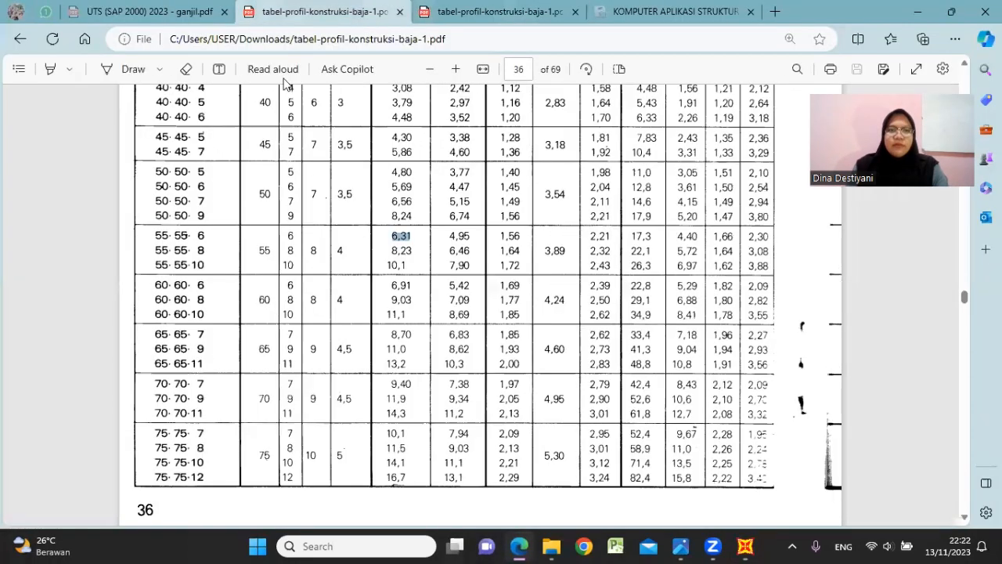
scroll(387, 228, "up", 3)
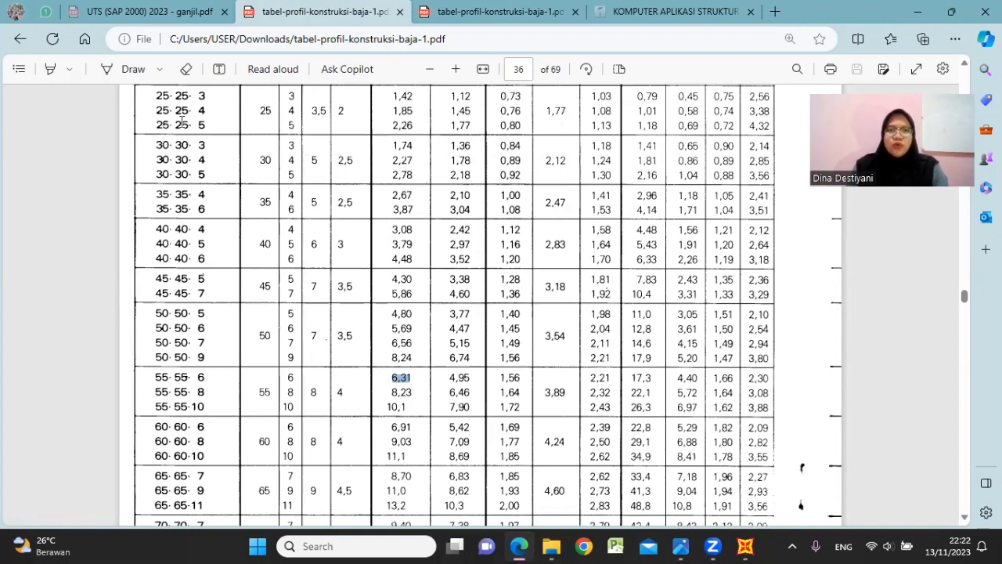
left_click(744, 546)
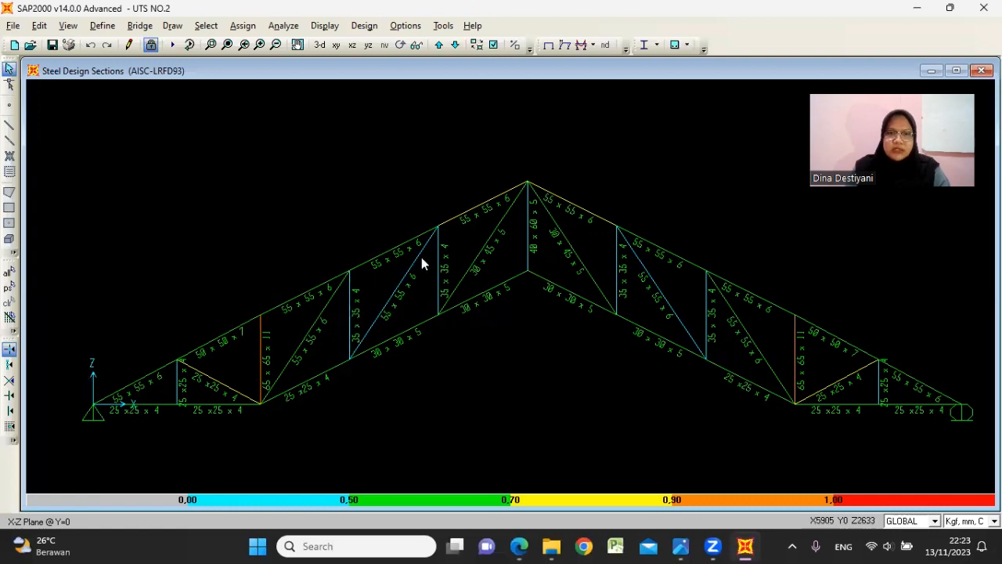
left_click(152, 46)
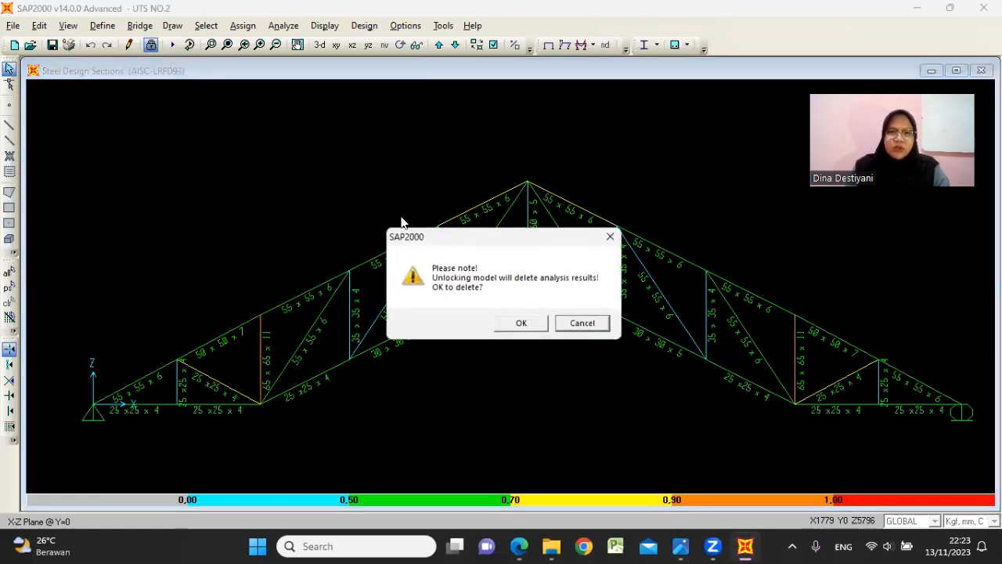
left_click(523, 321)
left_click(436, 255)
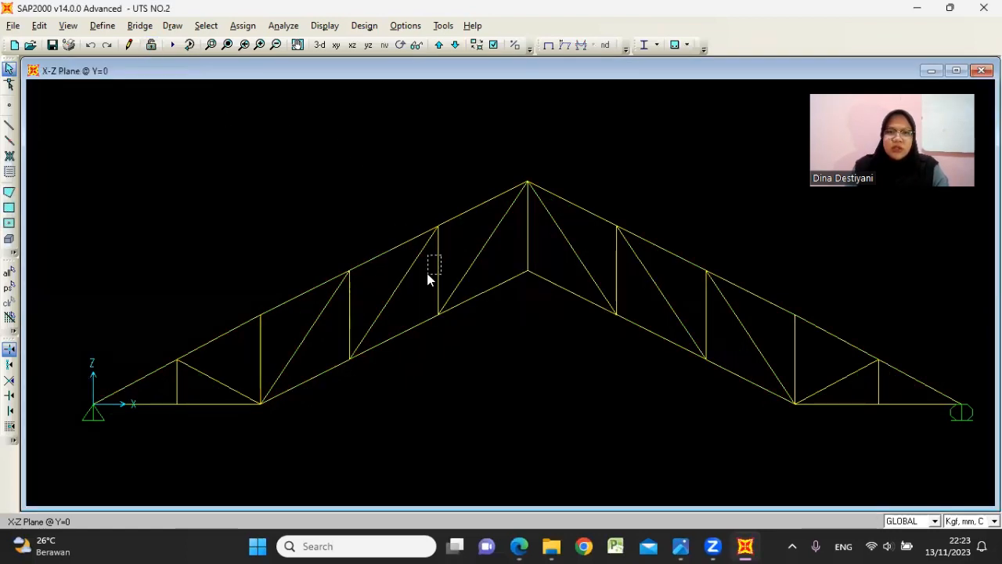
left_click(349, 316)
left_click(616, 282)
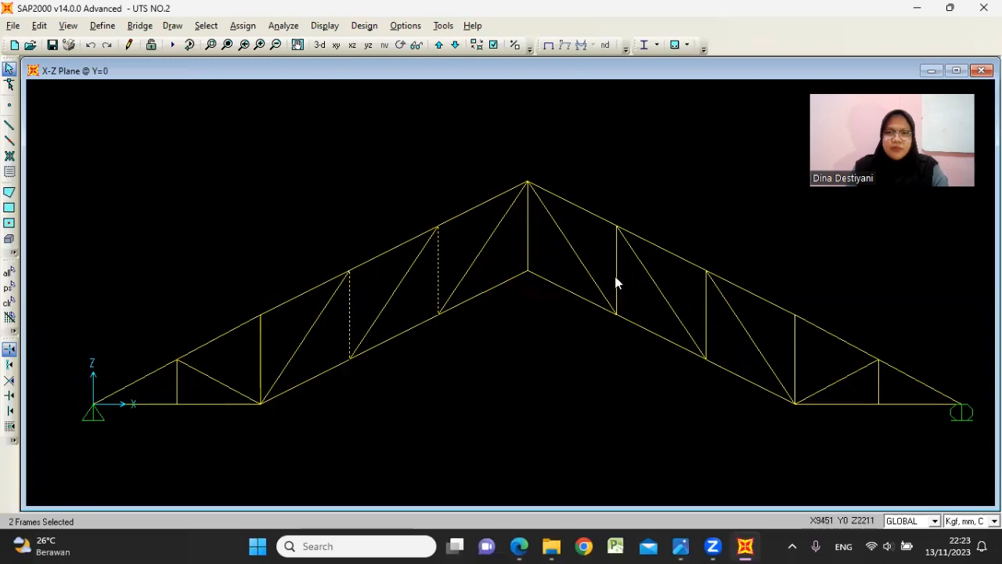
left_click(551, 545)
left_click(521, 545)
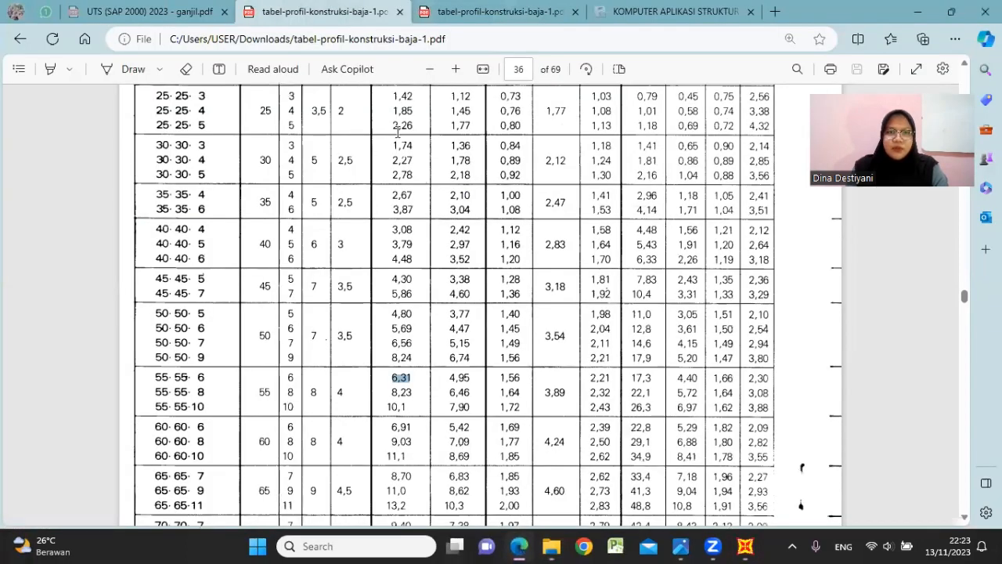
left_click(745, 546)
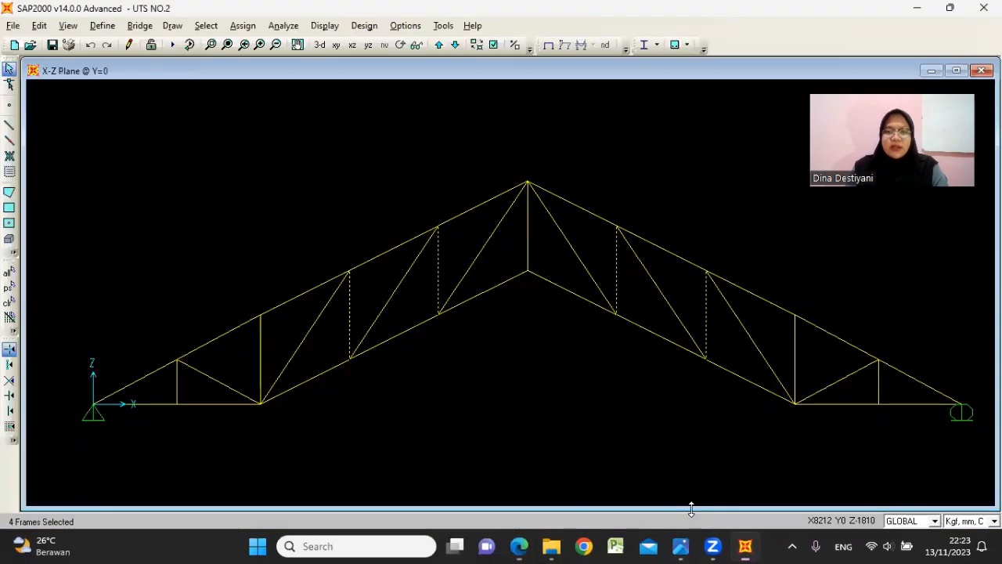
- Add a new steel angle section named 25 x 25 x 6 with material BJ 34
left_click(242, 26)
mouse_move(263, 62)
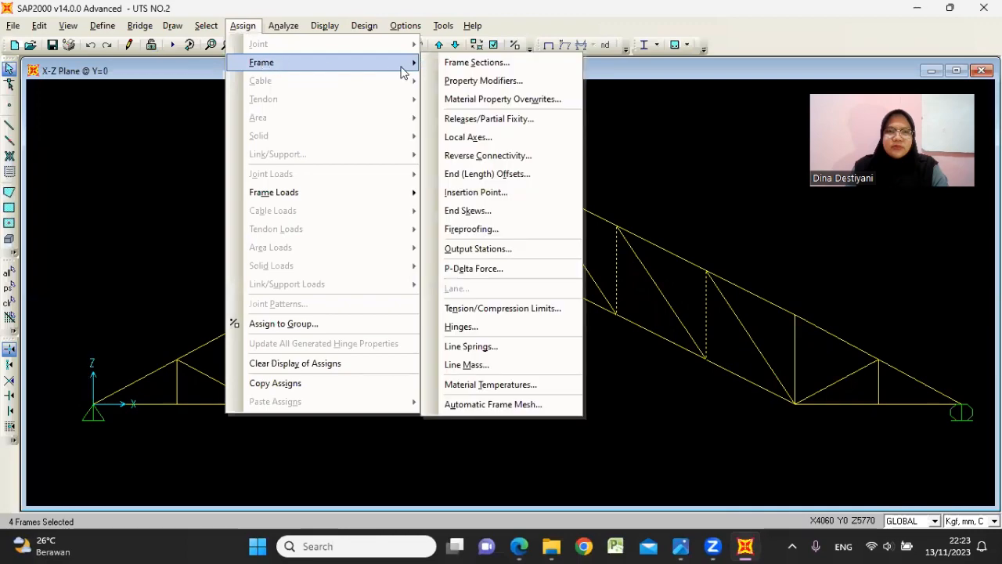
left_click(430, 65)
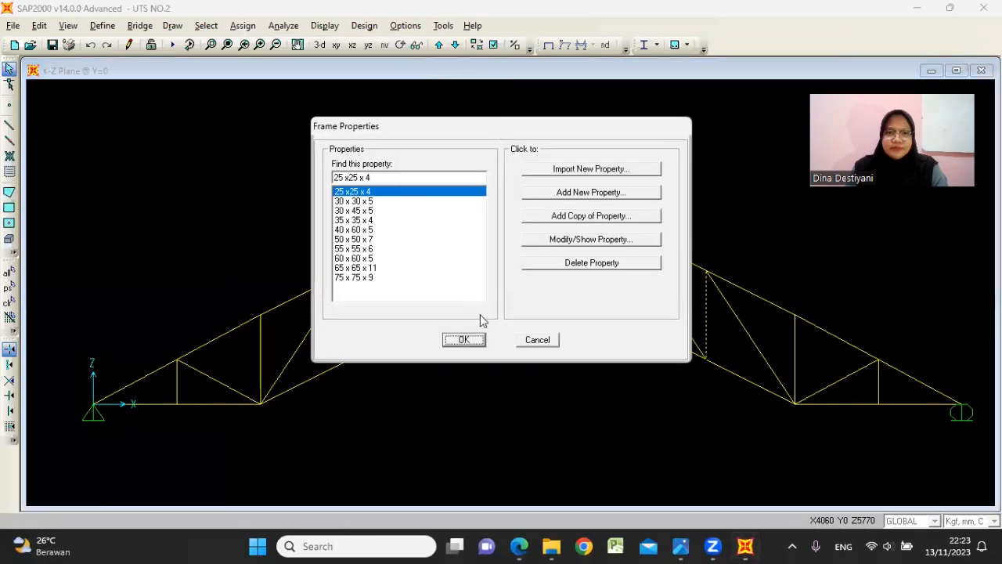
left_click(580, 195)
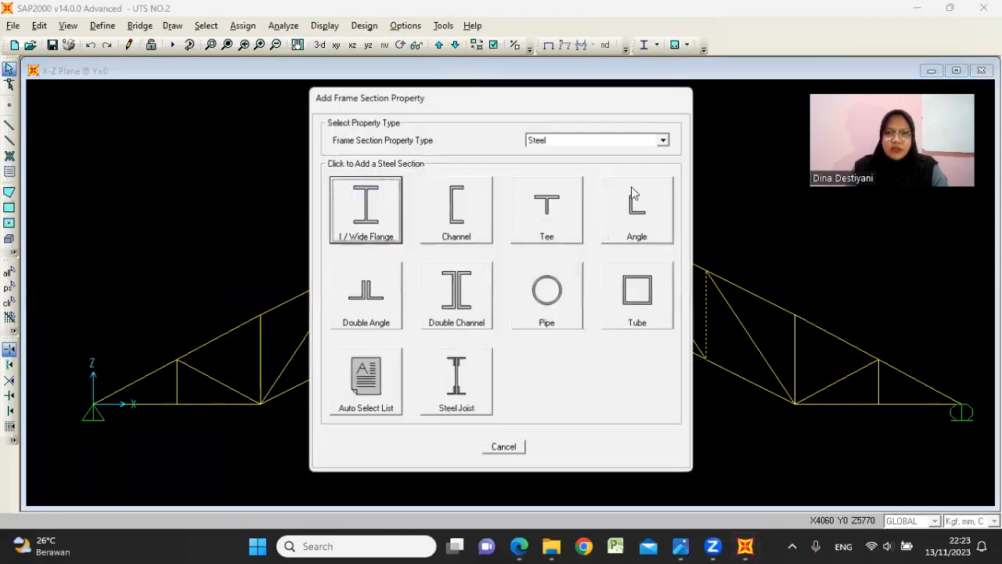
left_click(647, 215)
left_click(644, 217)
left_click(582, 238)
left_click(591, 219)
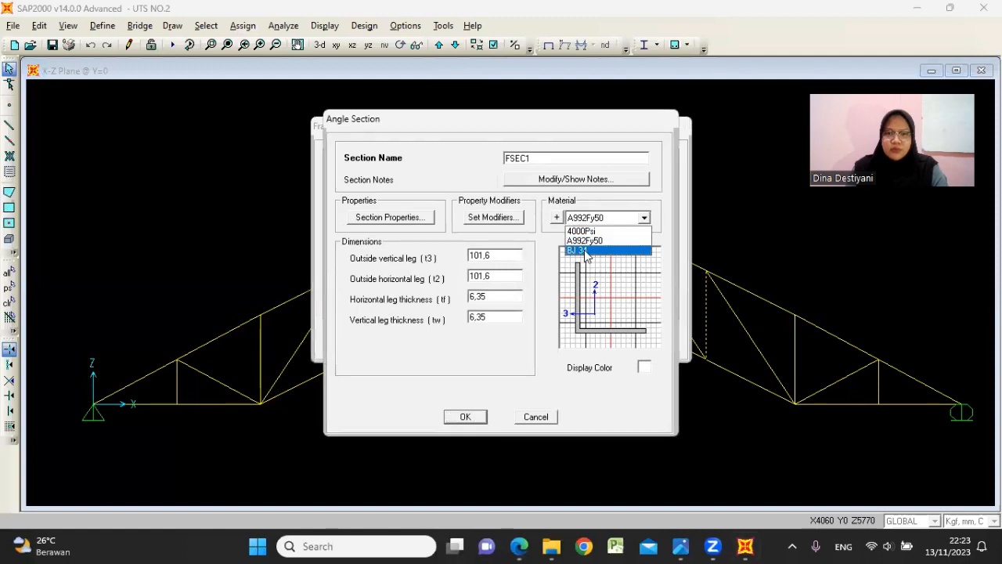
double_click(554, 156)
type("25 x 25 x 6")
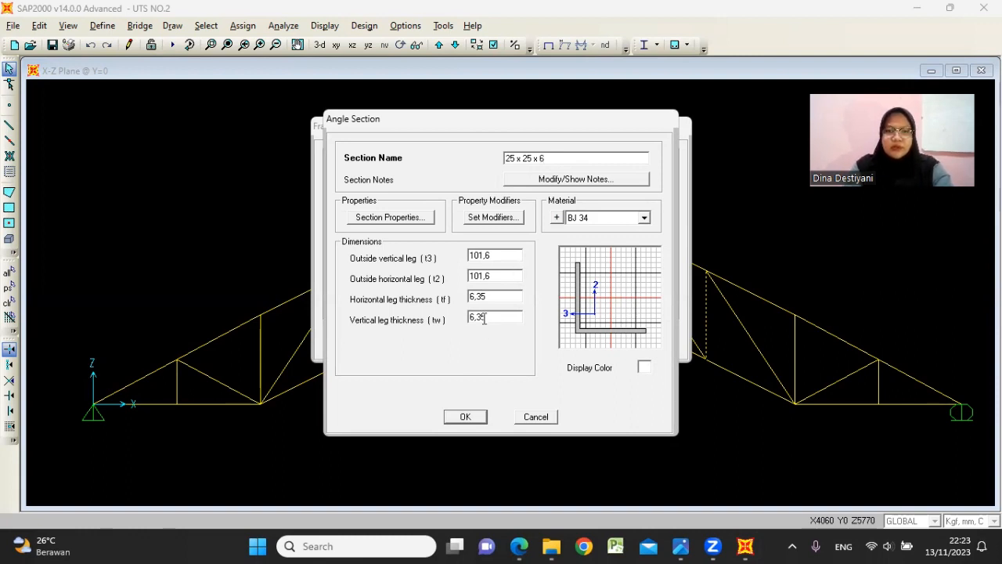
- Set both outside legs to 25 mm and both thicknesses to 6 mm, and assign the section to the four selected verticals
double_click(479, 317)
type("6")
double_click(479, 296)
type("6")
double_click(480, 275)
type("25")
double_click(479, 255)
type("25")
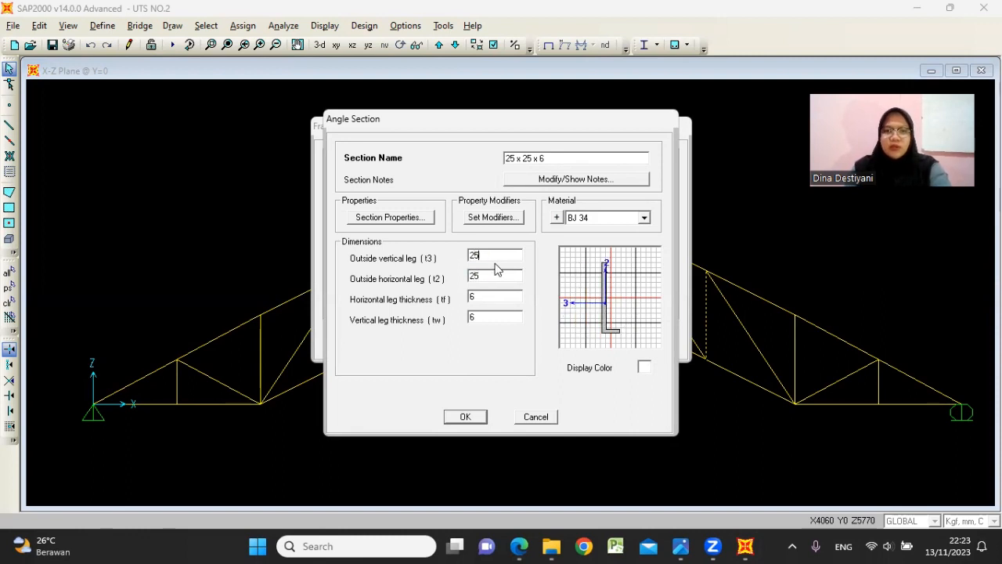
left_click(465, 415)
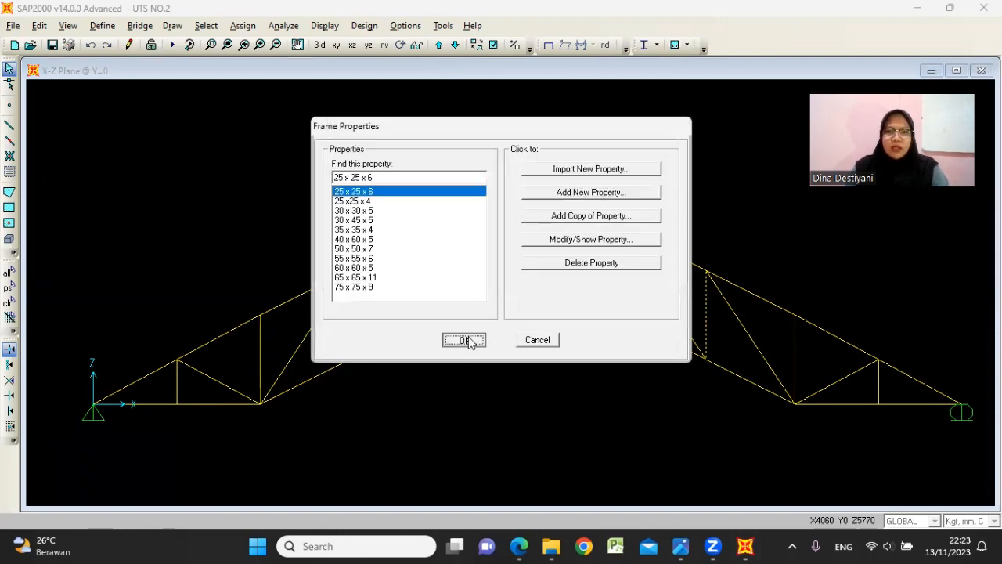
left_click(464, 340)
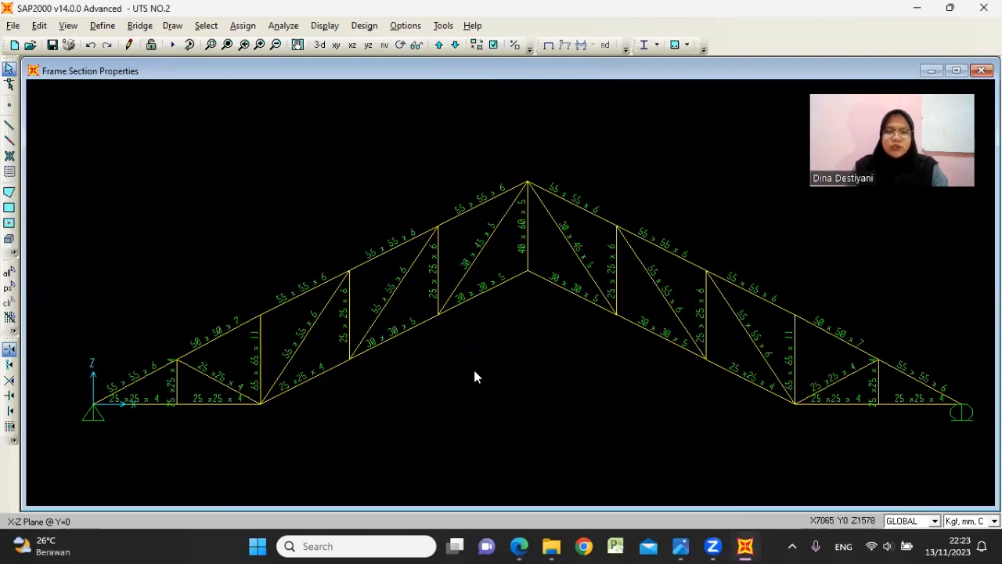
- Review the latest design-check screenshot in Photos and the equal-angle table in Edge, and return to SAP2000
left_click(681, 546)
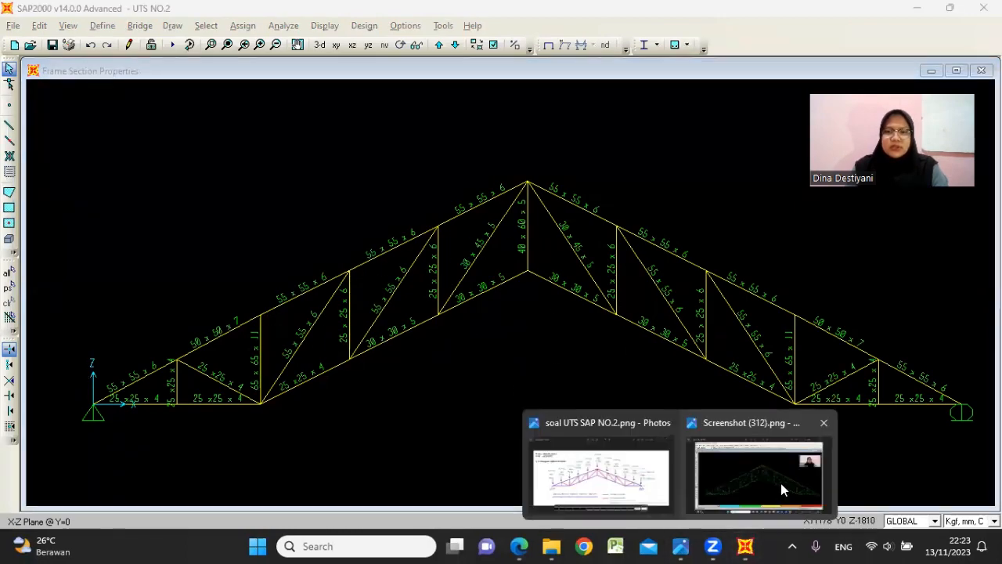
left_click(780, 483)
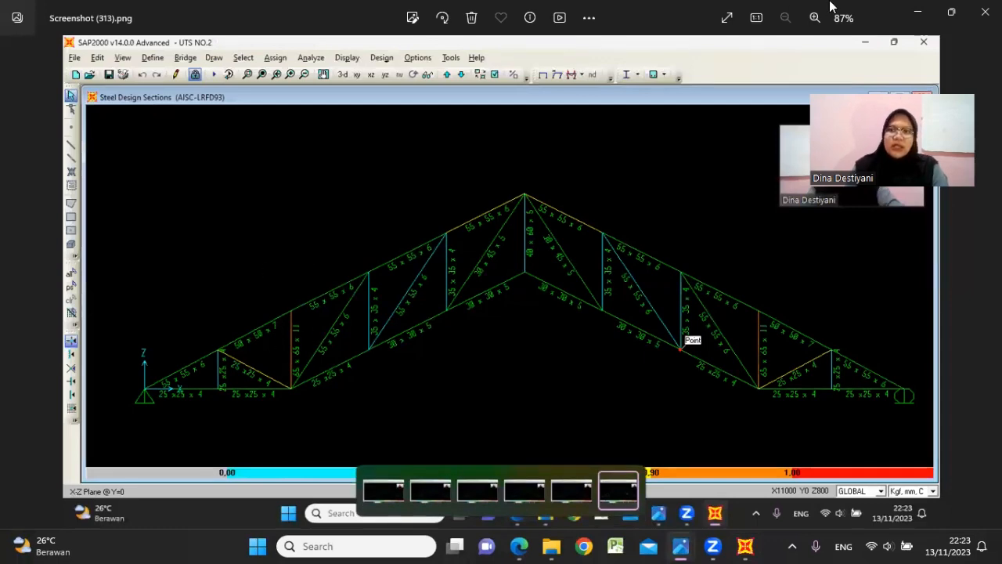
left_click(918, 6)
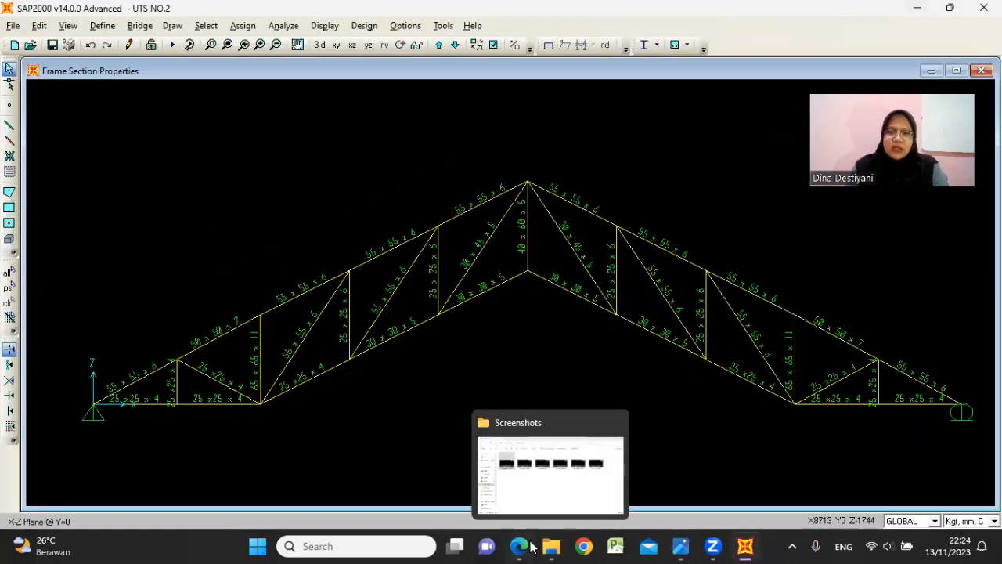
left_click(529, 546)
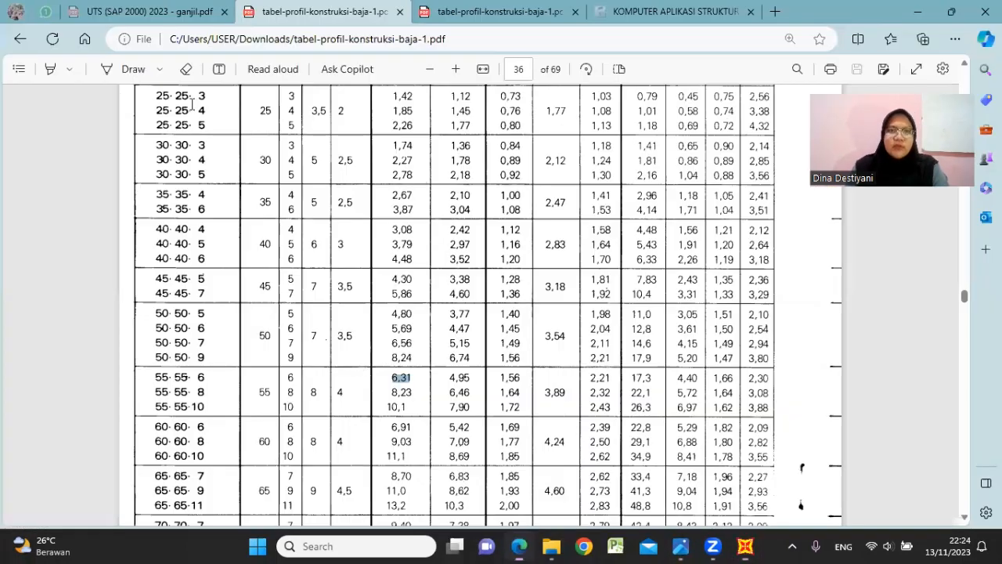
scroll(230, 237, "down", 2)
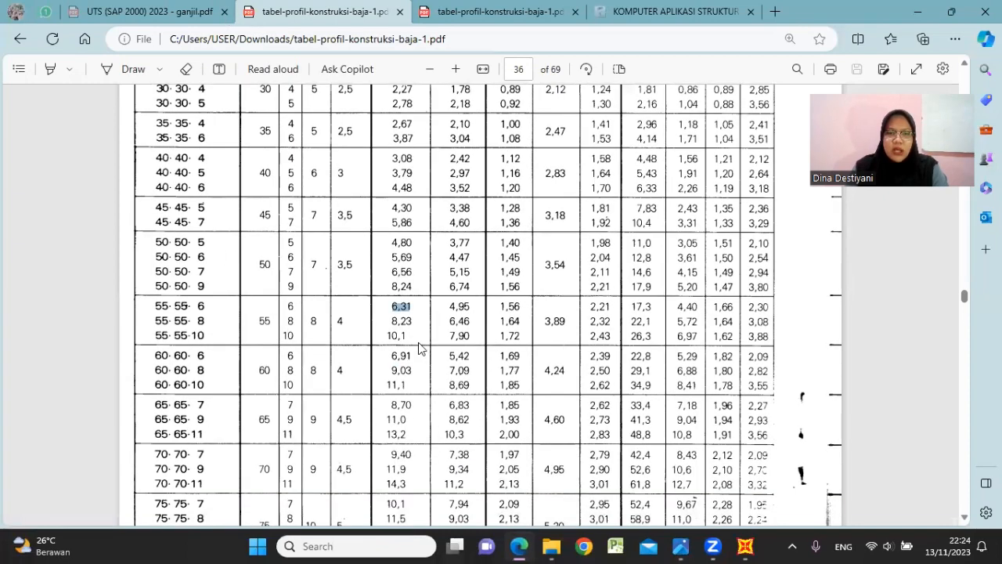
scroll(419, 350, "down", 3)
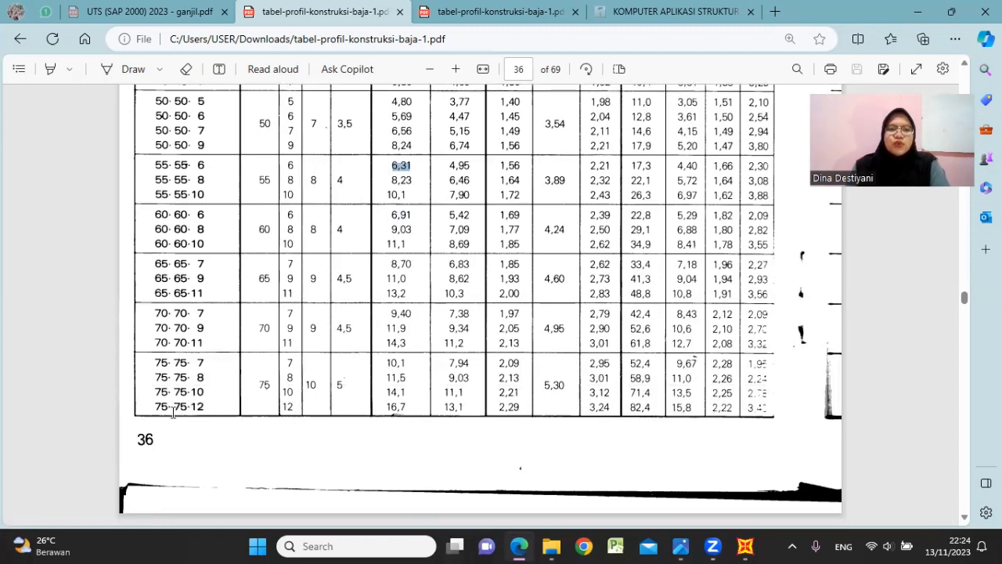
left_click(745, 545)
- Select the two 65 x 65 x 11 verticals and open the frame section assignment for them
left_click(259, 342)
left_click(791, 358)
left_click(520, 545)
left_click(525, 546)
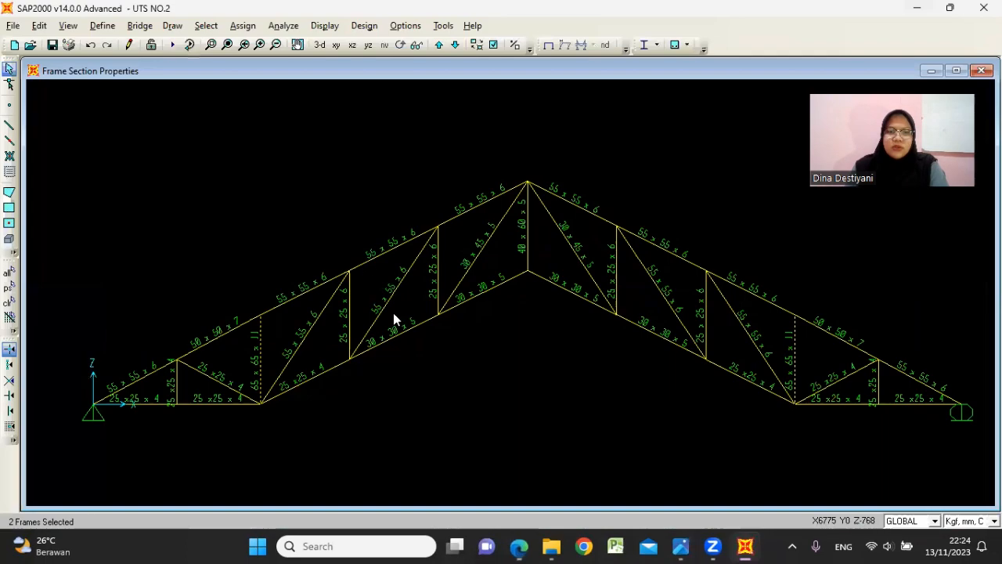
left_click(242, 25)
mouse_move(316, 61)
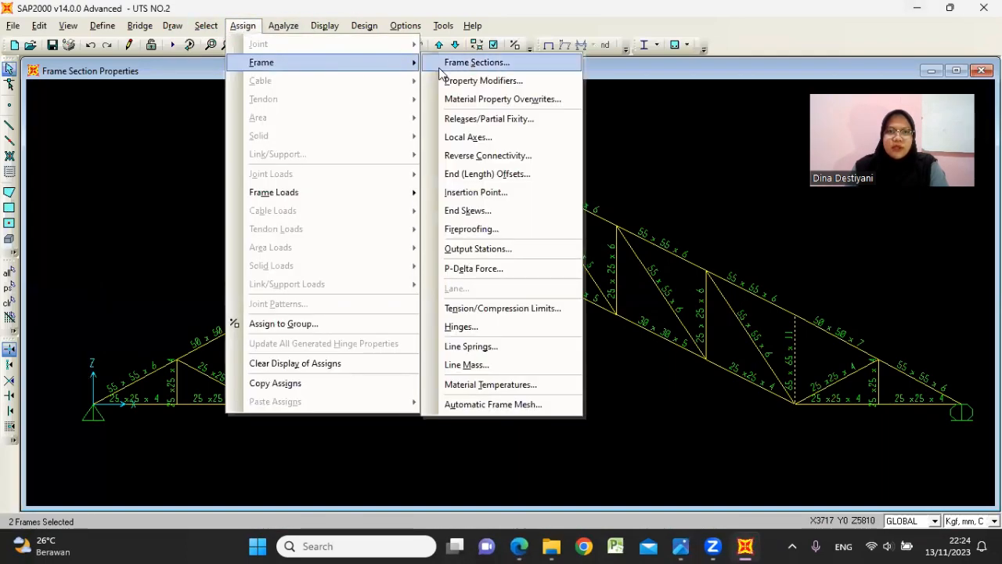
left_click(470, 61)
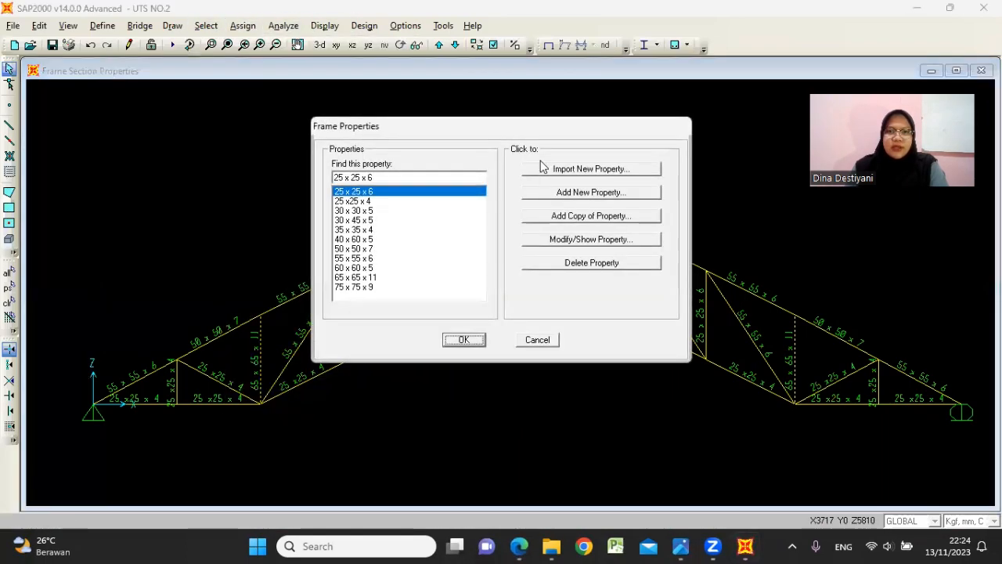
- Open the 65 x 65 x 11 angle section for modification and rename it 75 x 75 x 12
left_click(372, 279)
left_click(569, 241)
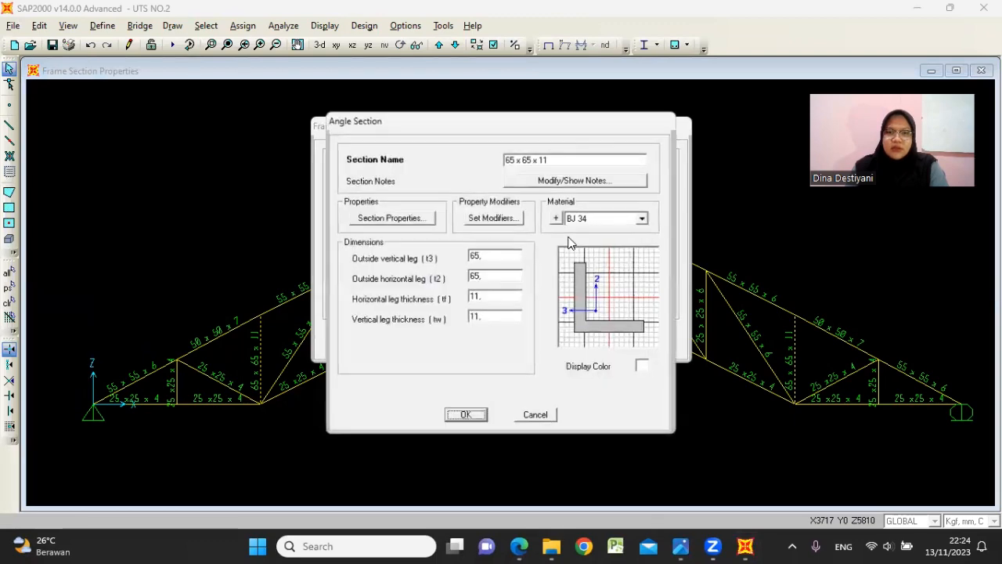
left_click_drag(561, 158, 483, 162)
left_click(522, 545)
left_click(520, 545)
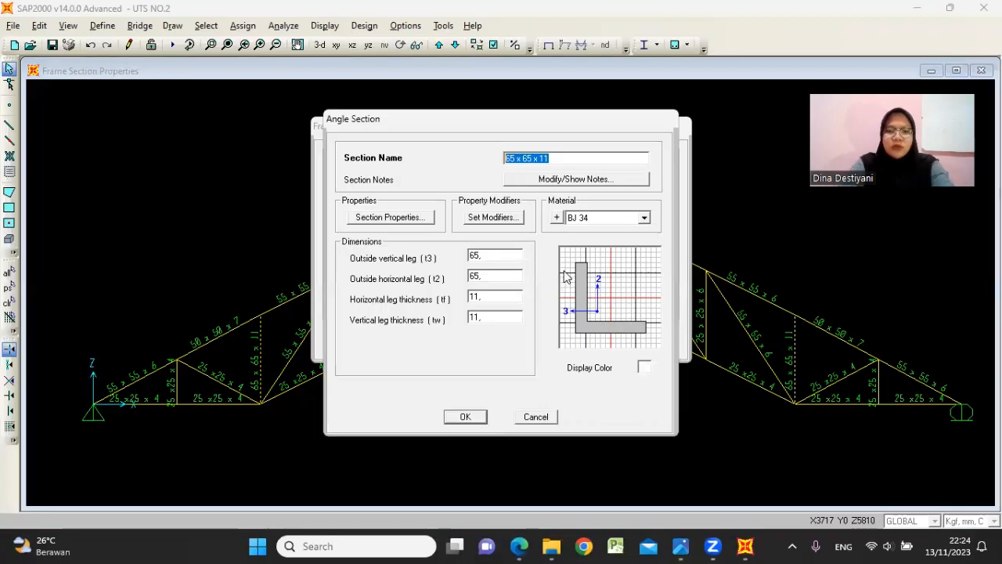
type("75")
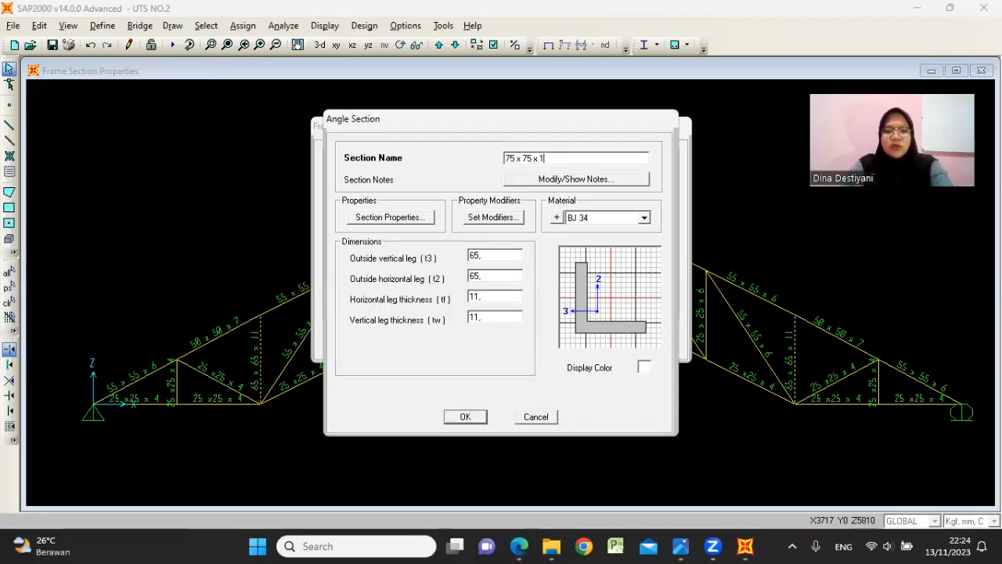
- Set both leg thicknesses to 12 mm and both outside legs to 75 mm, and assign the section to the two selected verticals
double_click(493, 318)
type("12")
double_click(493, 298)
type("12")
double_click(497, 275)
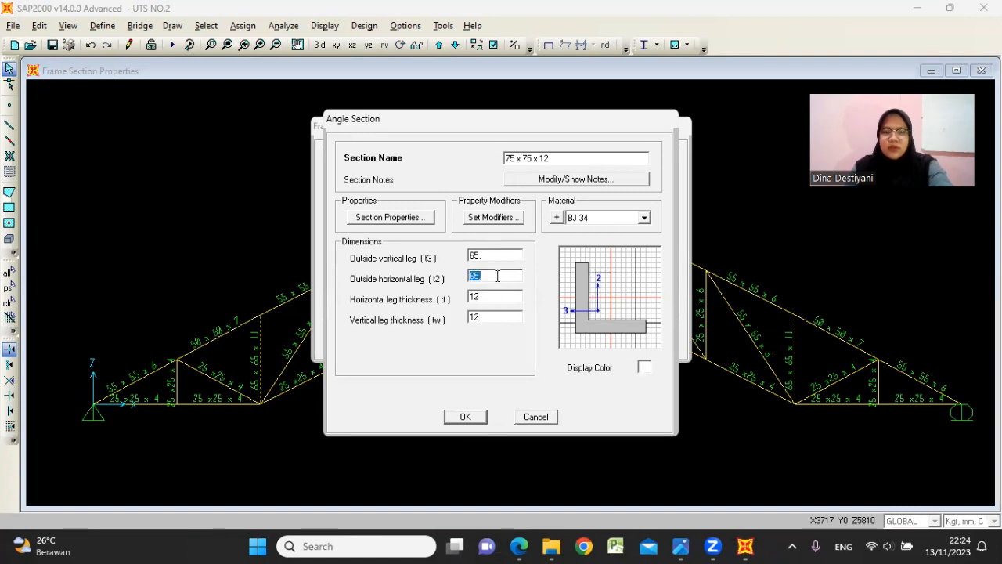
type("75")
double_click(499, 258)
type("75")
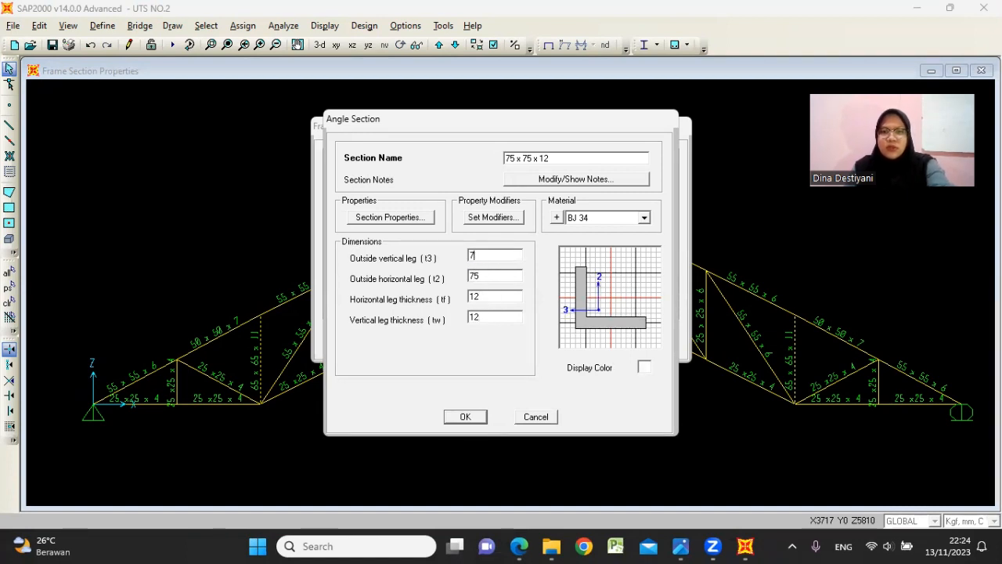
left_click(476, 414)
left_click(465, 340)
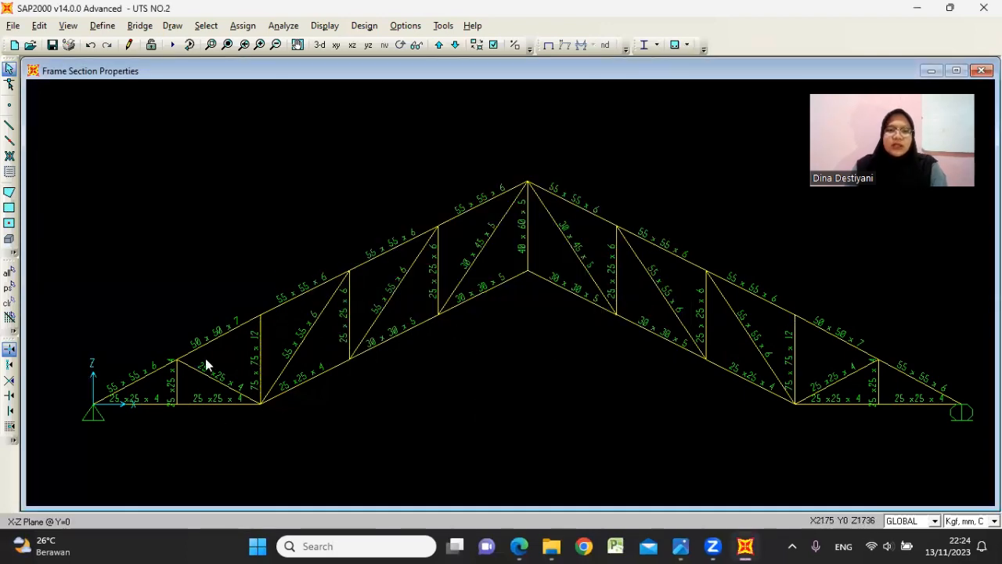
- Examine the design-check screenshot in Photos and the smallest equal-angle profiles in the Edge table, and return to SAP2000
mouse_move(689, 546)
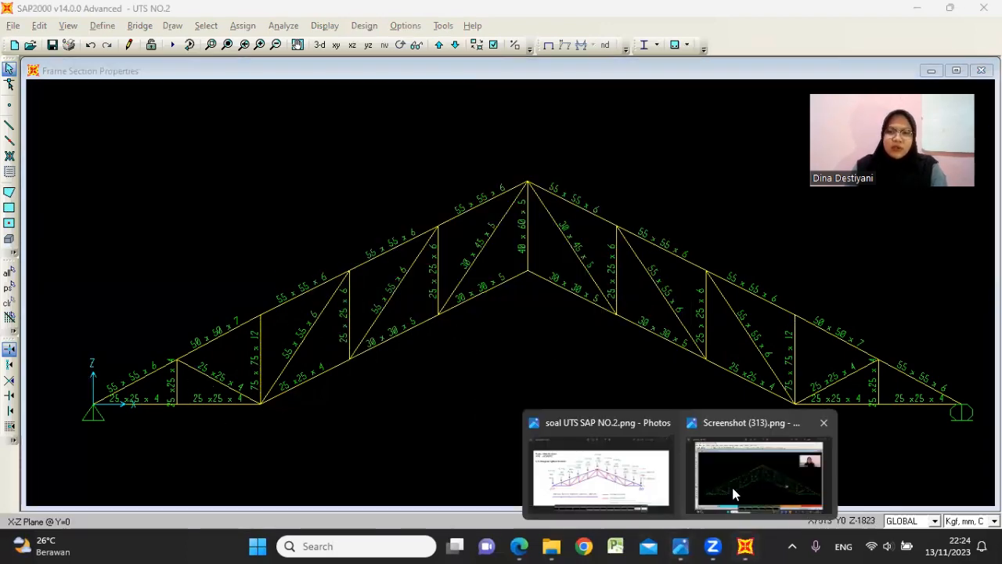
left_click(732, 487)
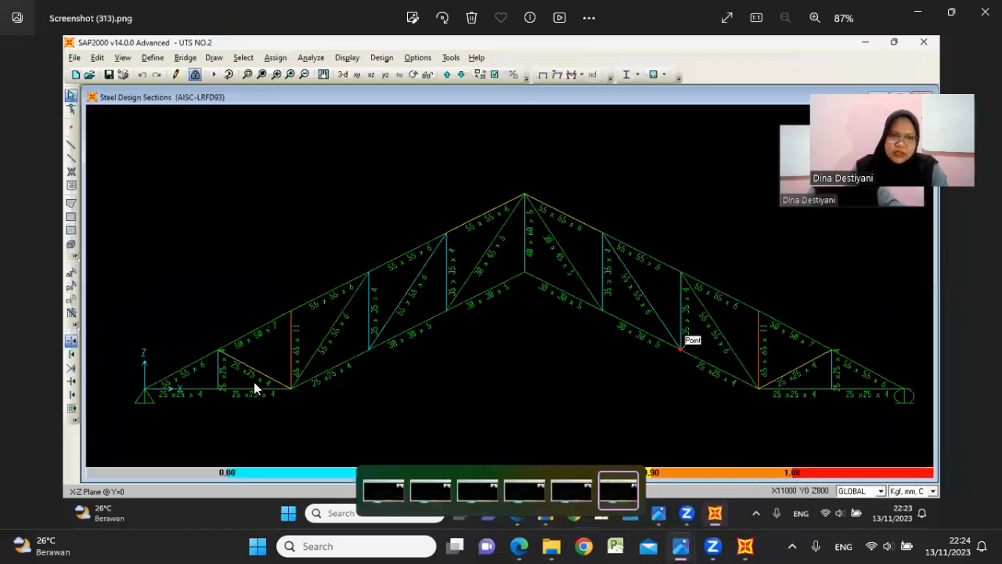
scroll(228, 384, "up", 4)
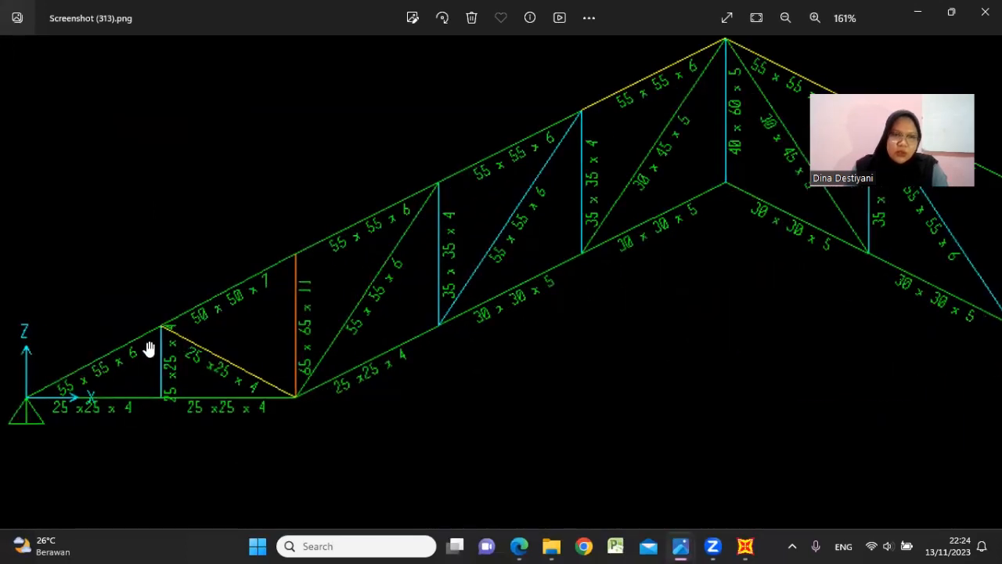
scroll(145, 396, "down", 3)
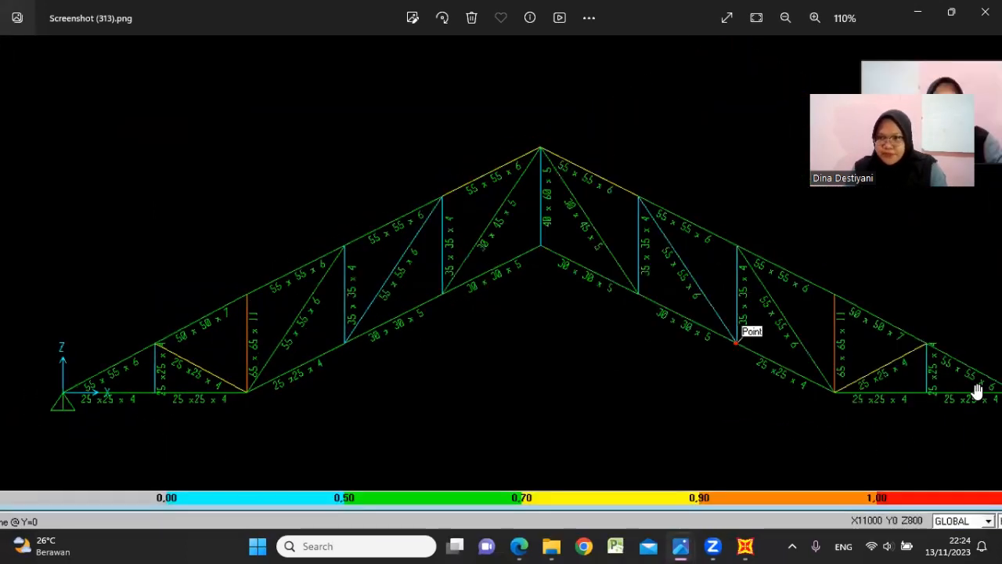
left_click(908, 11)
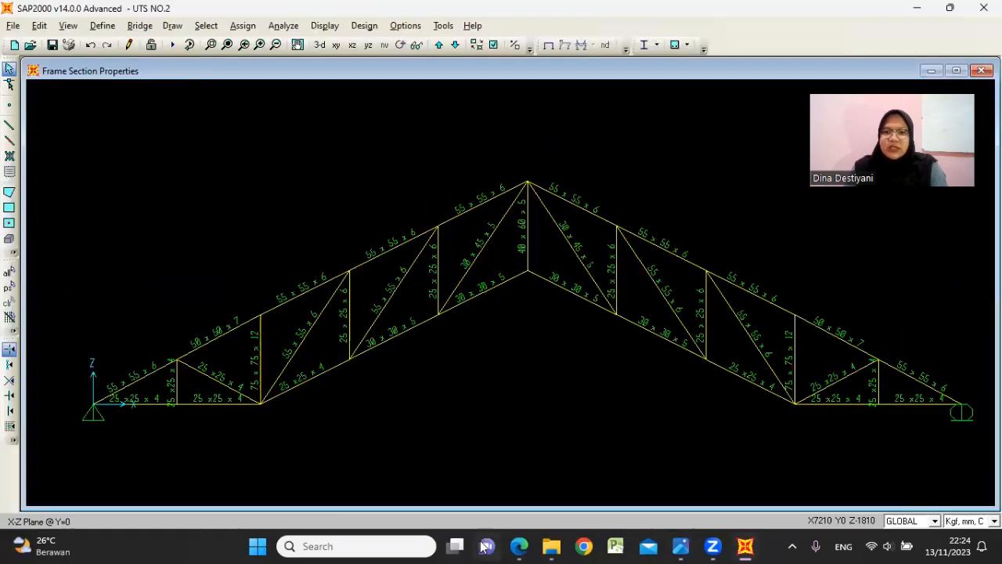
left_click(526, 546)
scroll(216, 337, "up", 5)
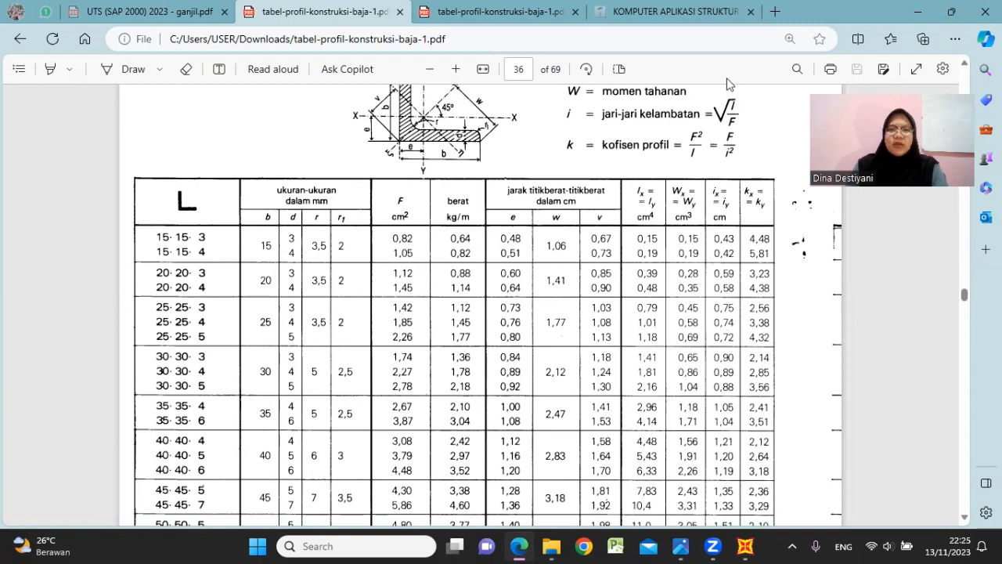
left_click(918, 11)
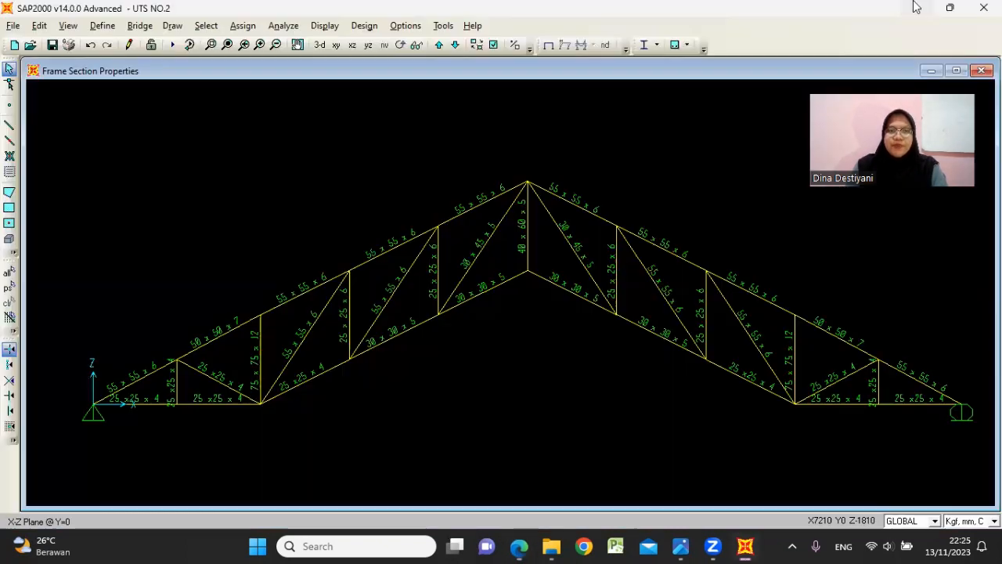
- Select the two outermost 25 x 25 x 4 verticals and open the frame section assignment for them
left_click(175, 384)
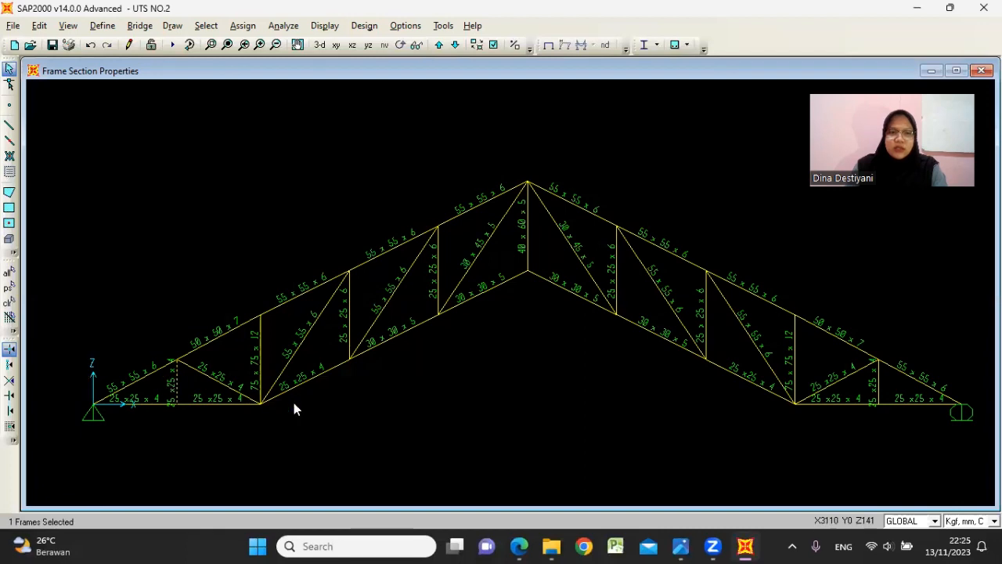
left_click(875, 383)
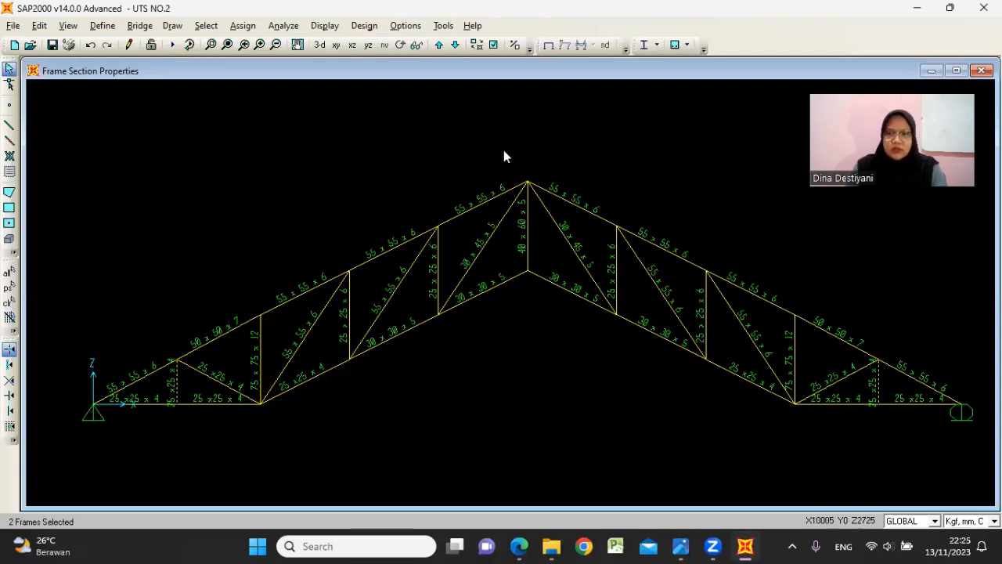
left_click(243, 26)
mouse_move(266, 62)
left_click(478, 63)
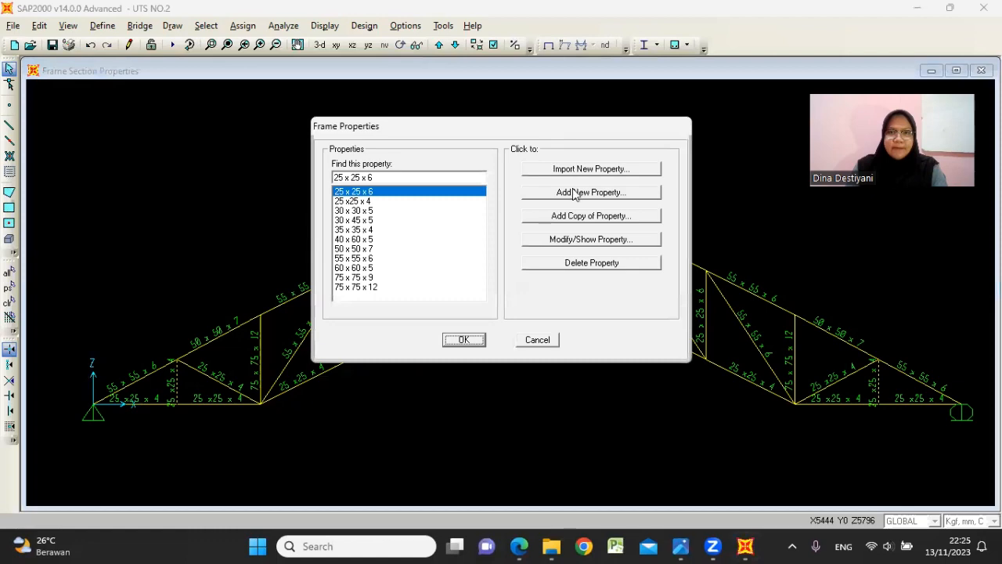
- Add a new steel angle section named 15 x 15 x 4 with material BJ 34
left_click(575, 193)
left_click(638, 203)
left_click(643, 217)
left_click(598, 251)
double_click(538, 158)
left_click(521, 545)
left_click(521, 546)
type("15 x 15 x 4")
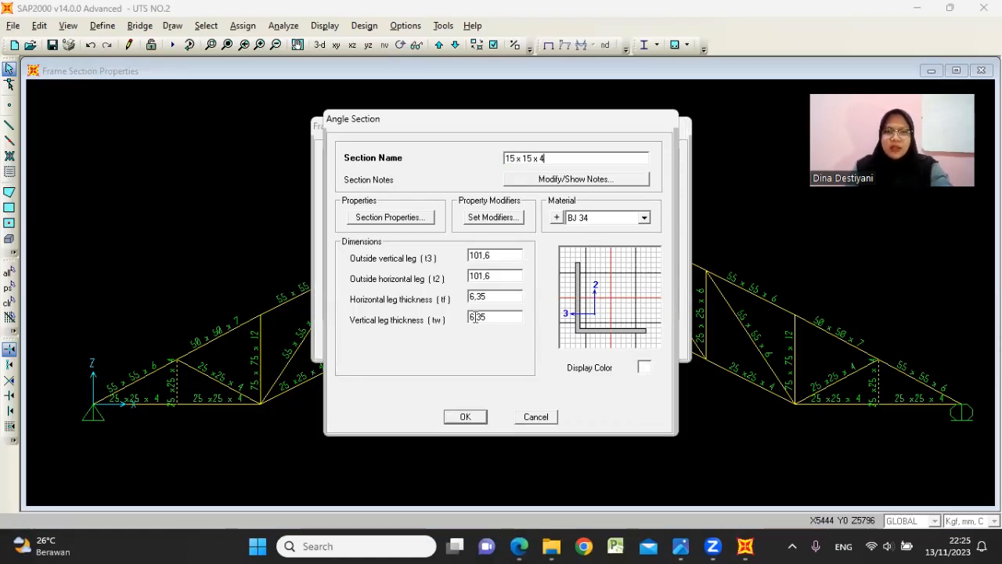
- Set both leg thicknesses to 4 mm and both outside legs to 15 mm, and assign the section to the two selected end verticals
double_click(475, 316)
type("4")
double_click(484, 296)
type("4")
double_click(491, 277)
type("15")
double_click(499, 254)
type("1")
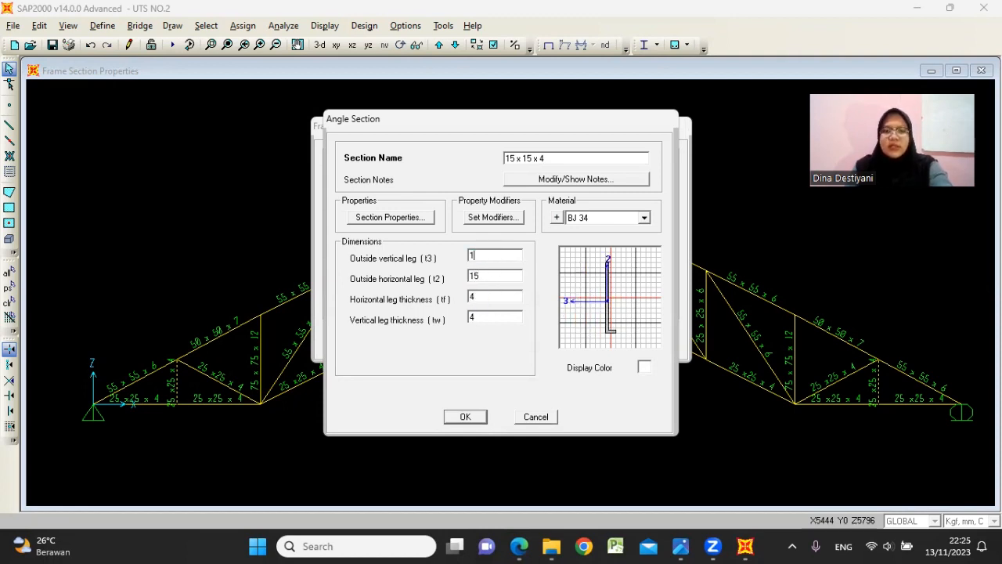
left_click(465, 416)
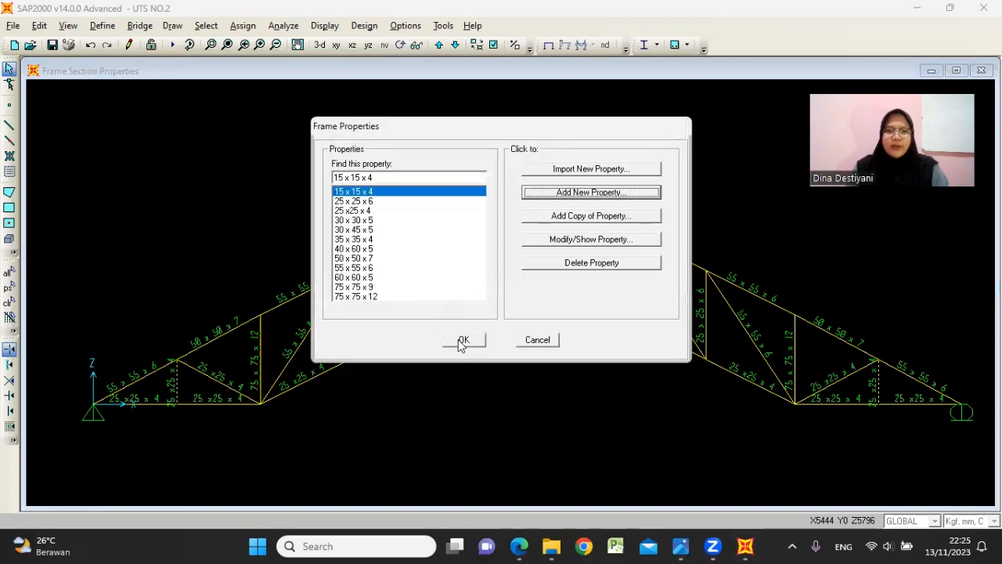
left_click(461, 338)
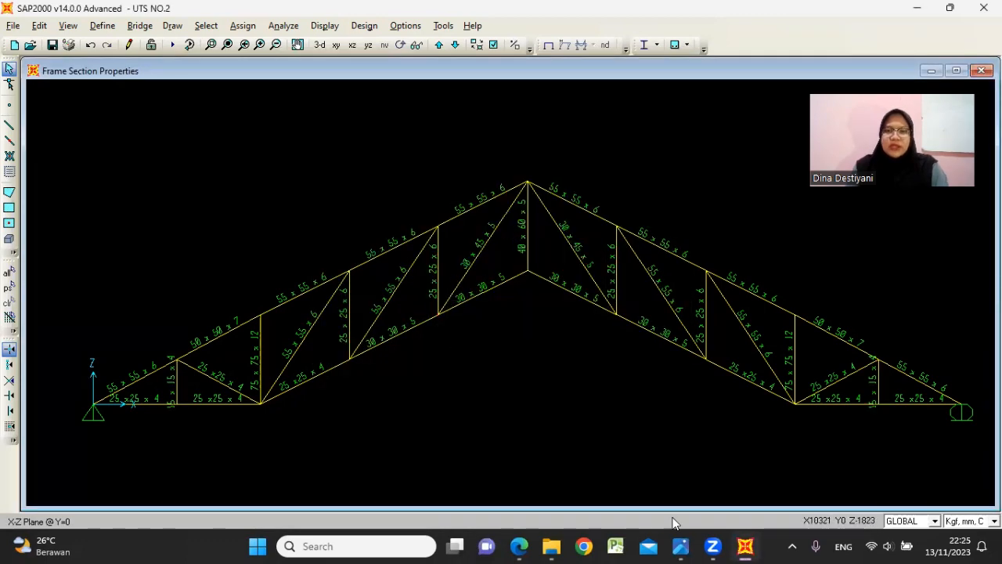
- Review the design-check screenshot in Photos, compare the areas of the 40 x 40 x 5 and 35 x 35 x 4 angles in Edge, and return to SAP2000
mouse_move(678, 546)
left_click(758, 470)
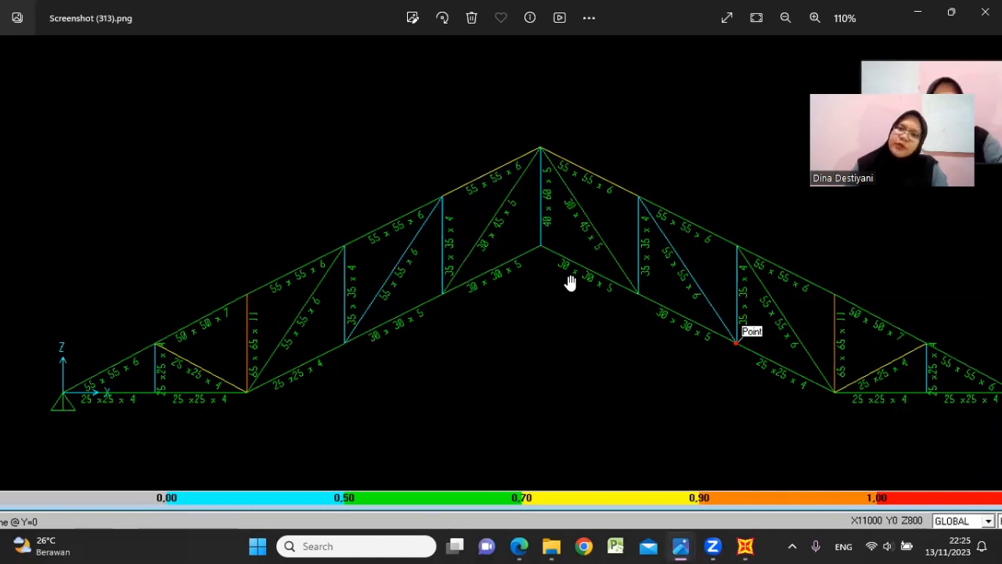
left_click(912, 9)
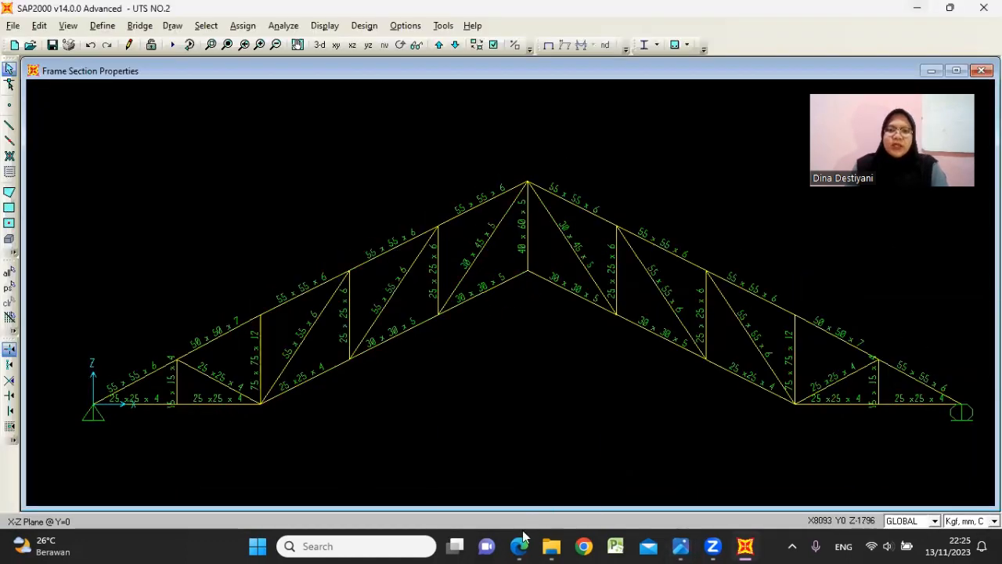
key("alt+Tab")
scroll(184, 291, "down", 5)
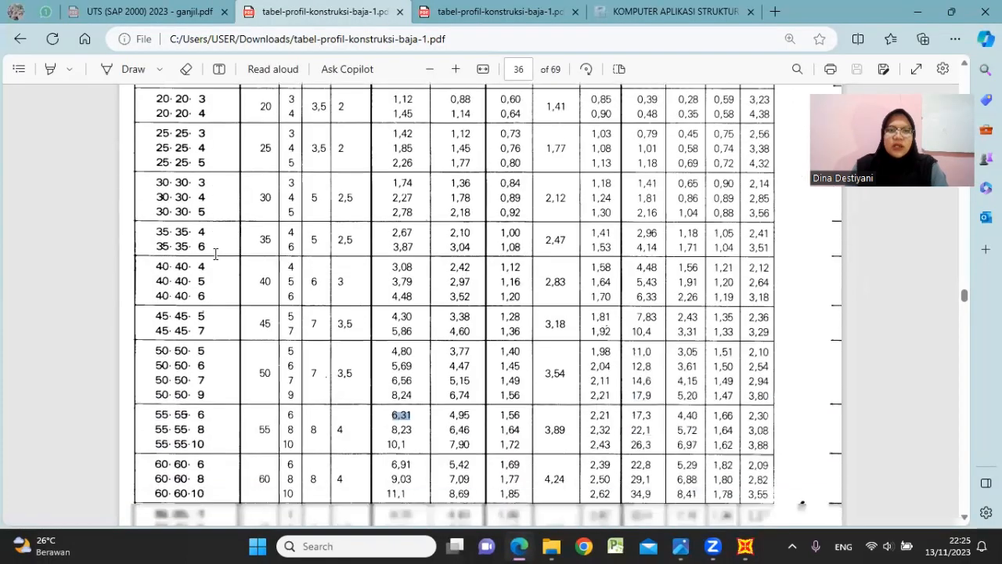
left_click_drag(390, 244, 415, 245)
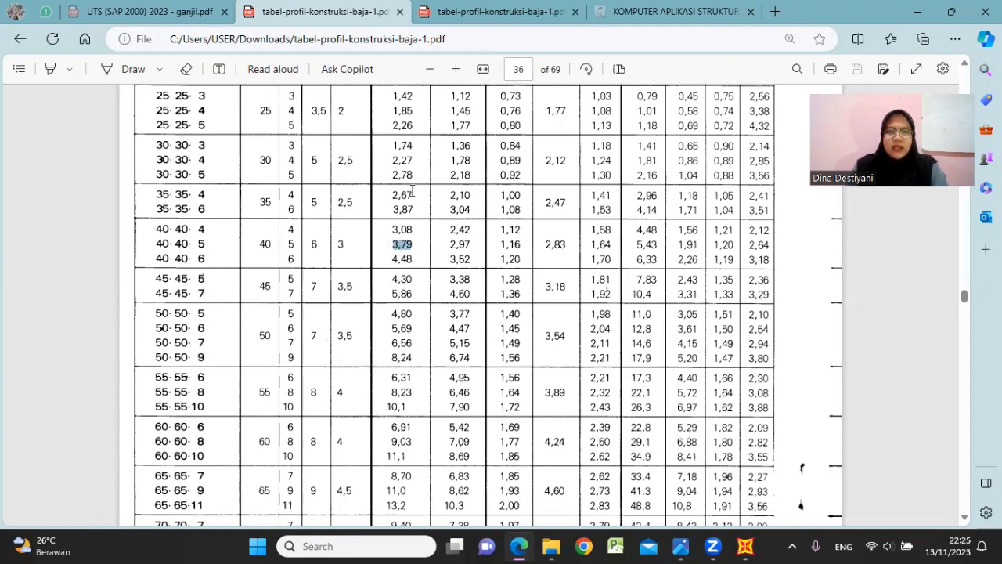
left_click_drag(387, 194, 410, 198)
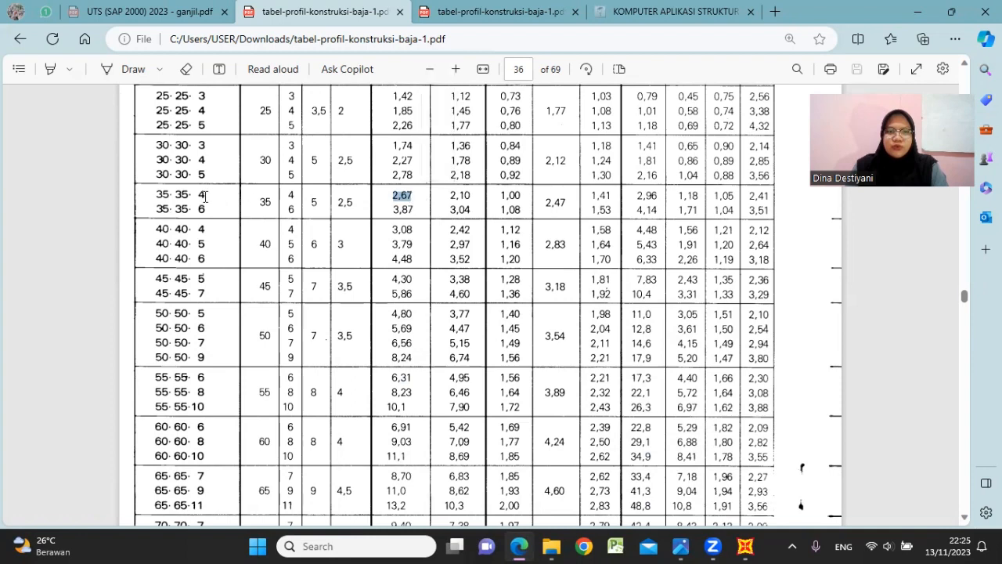
left_click(745, 545)
- Assign the existing 35 x 35 x 4 section to the central vertical under the ridge
left_click(526, 235)
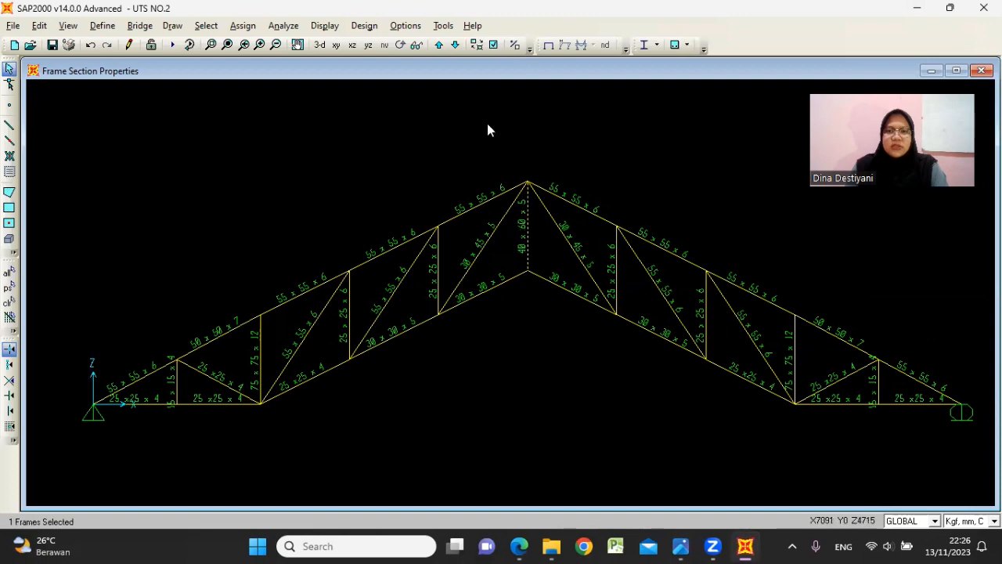
left_click(242, 25)
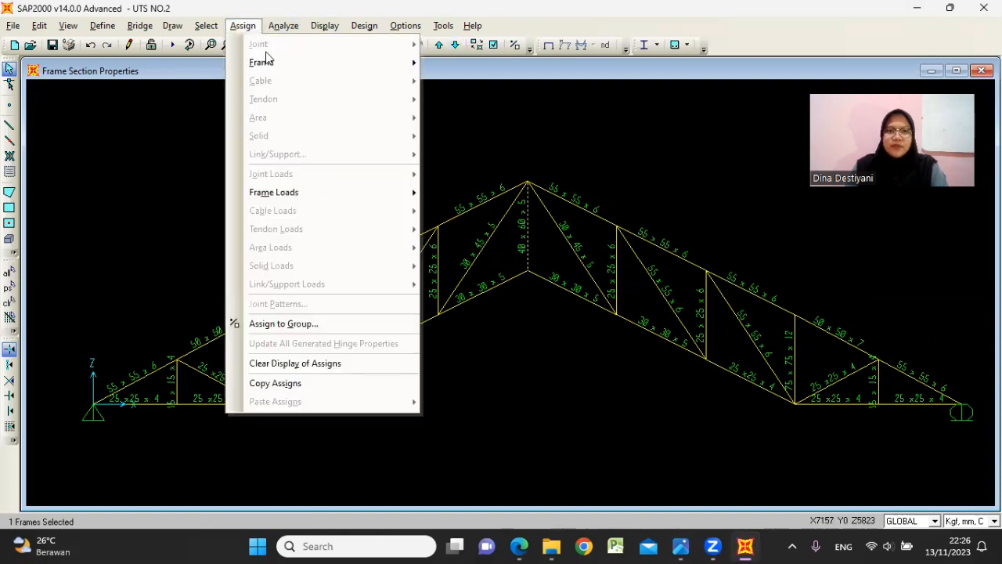
mouse_move(310, 61)
left_click(470, 63)
left_click(519, 545)
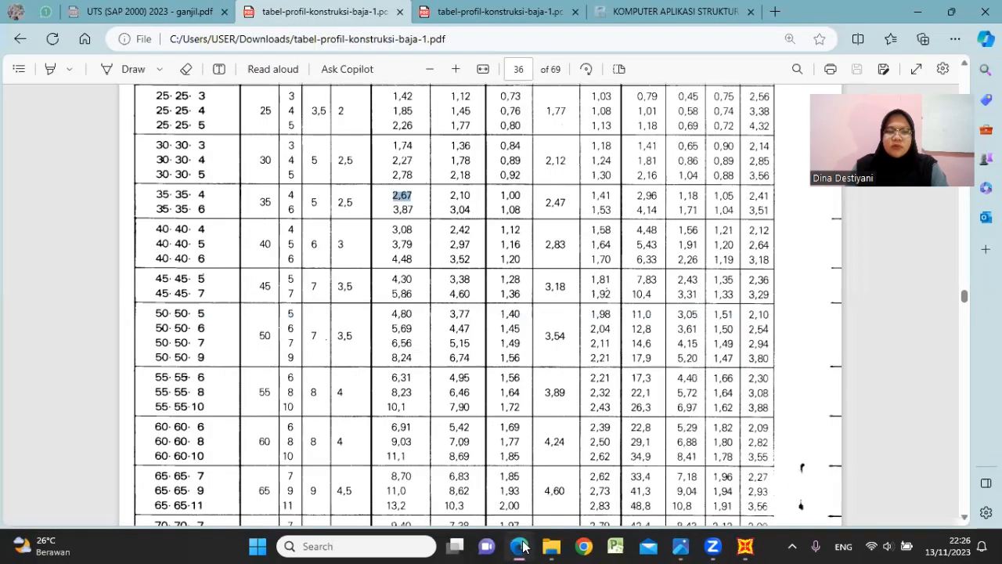
left_click(520, 546)
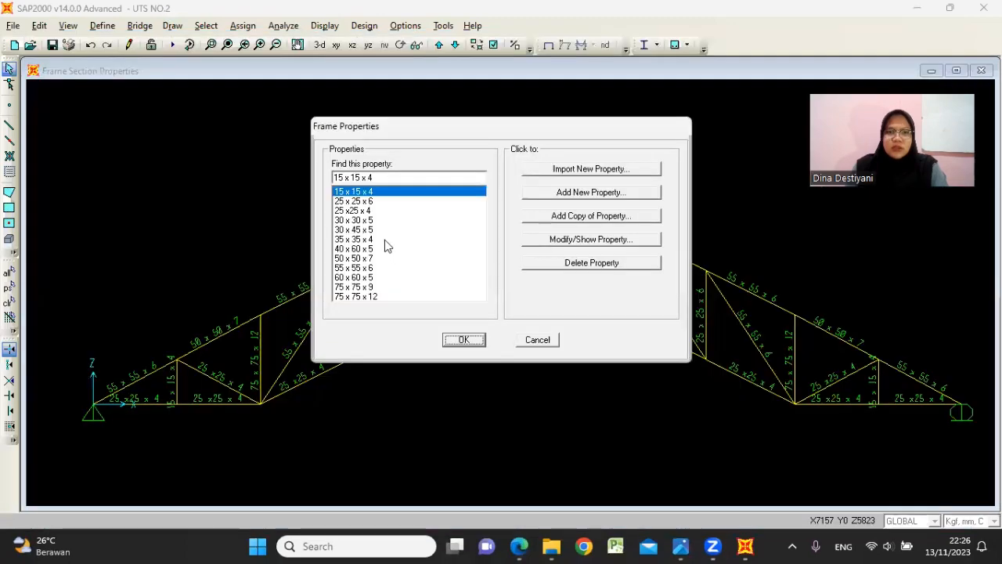
left_click(382, 240)
left_click(467, 340)
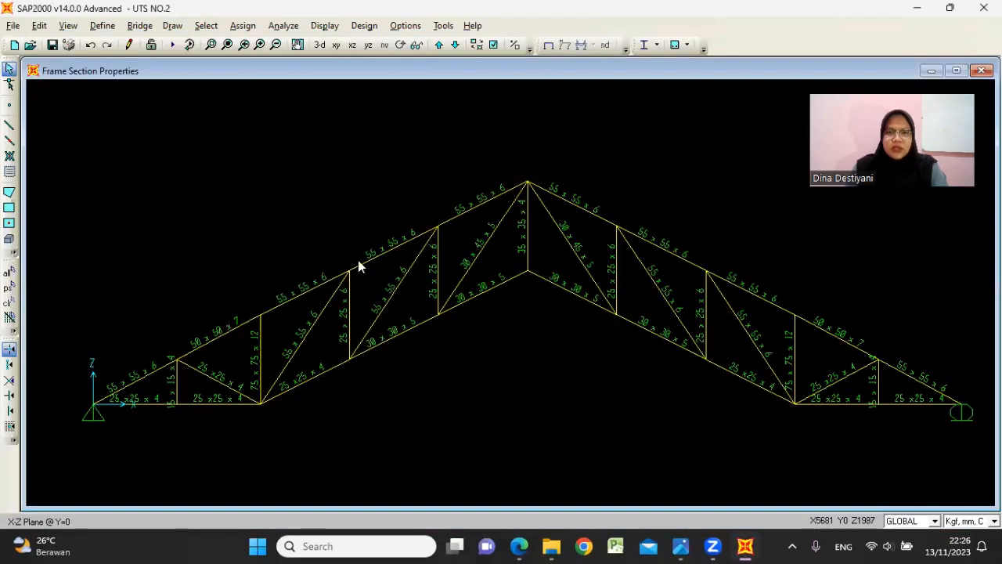
- Run the analysis and start the steel design check of the truss
left_click(173, 45)
left_click(694, 358)
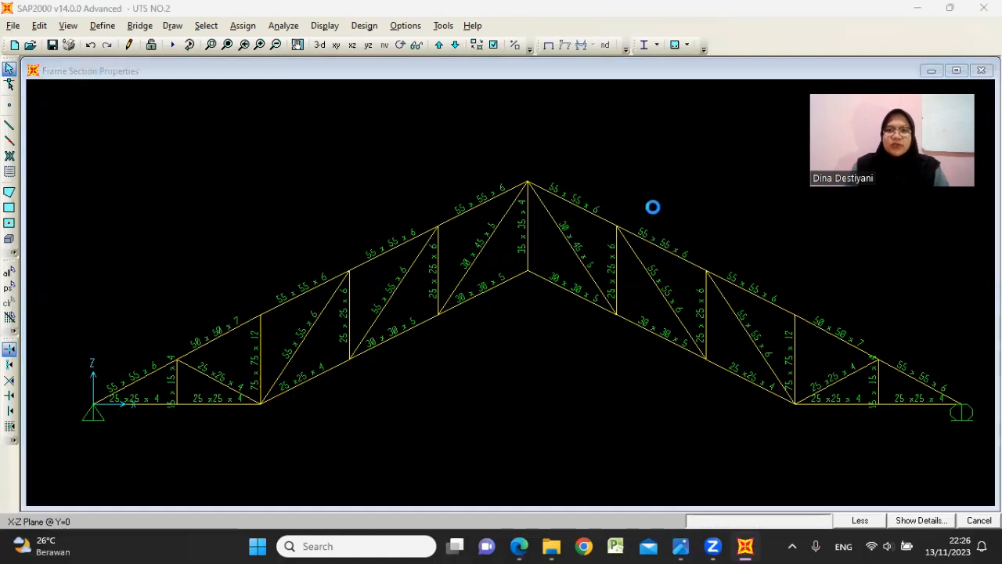
left_click(649, 45)
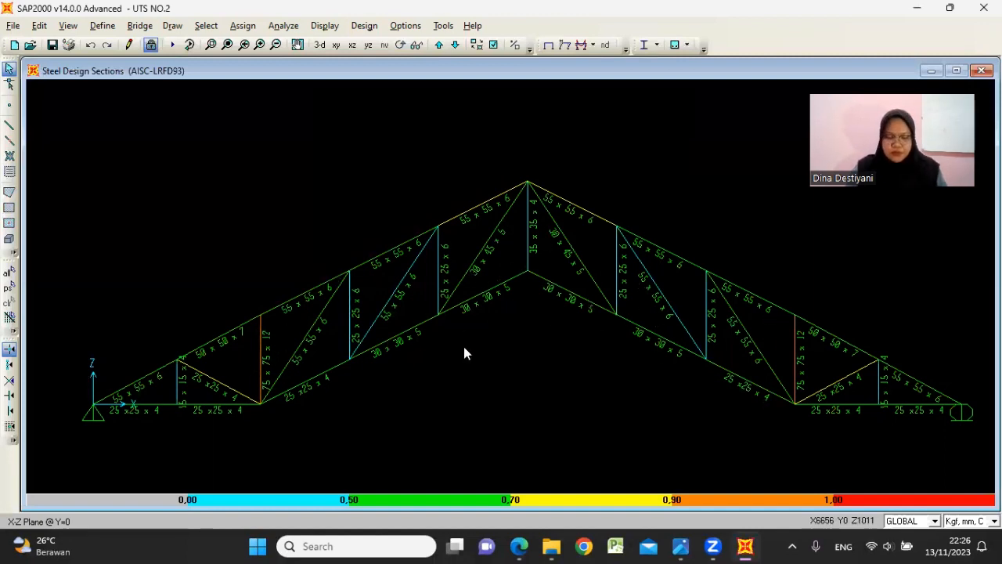
- Look up equal-angle profiles larger than 75 x 75 x 12 in the Edge profile table and return to SAP2000
left_click(517, 547)
scroll(293, 466, "down", 5)
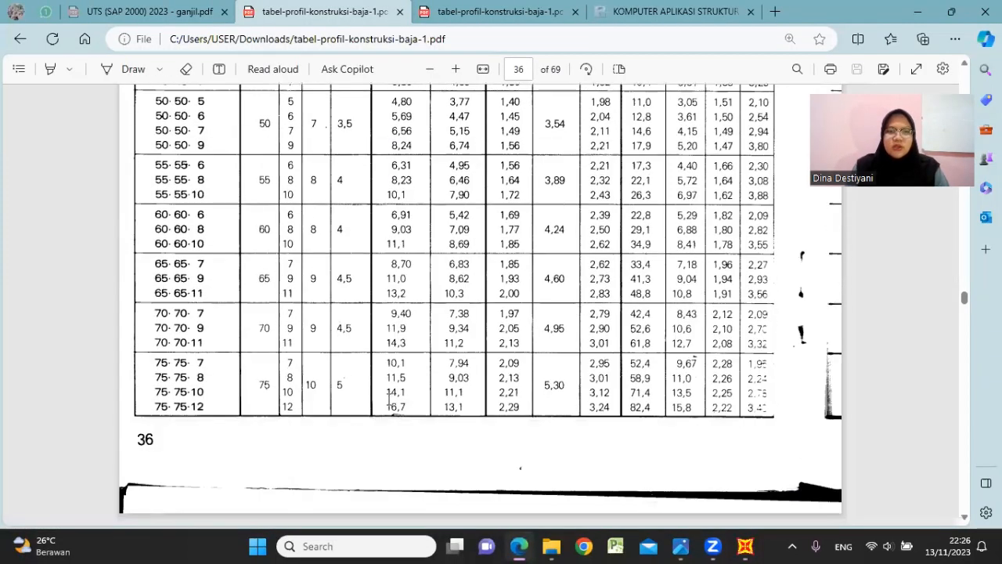
scroll(414, 400, "down", 1)
scroll(413, 396, "down", 10)
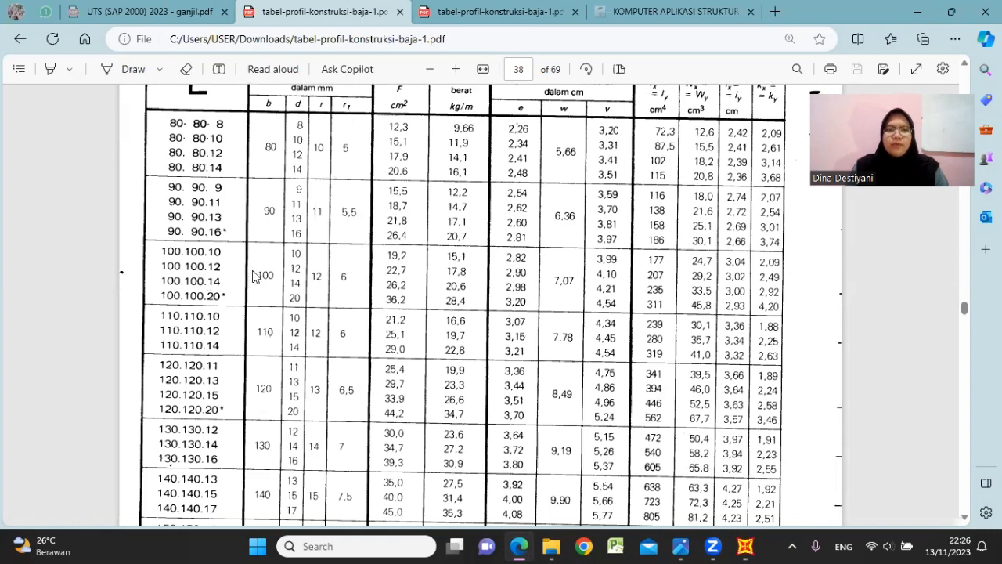
left_click(915, 9)
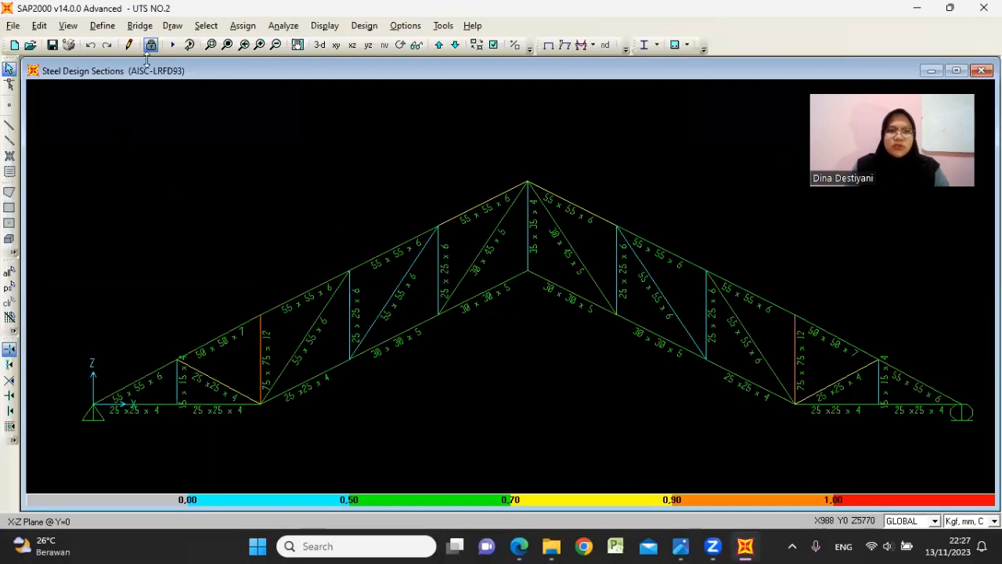
- Unlock the model and open the frame section assignment for the two 75 x 75 x 12 verticals
left_click(151, 45)
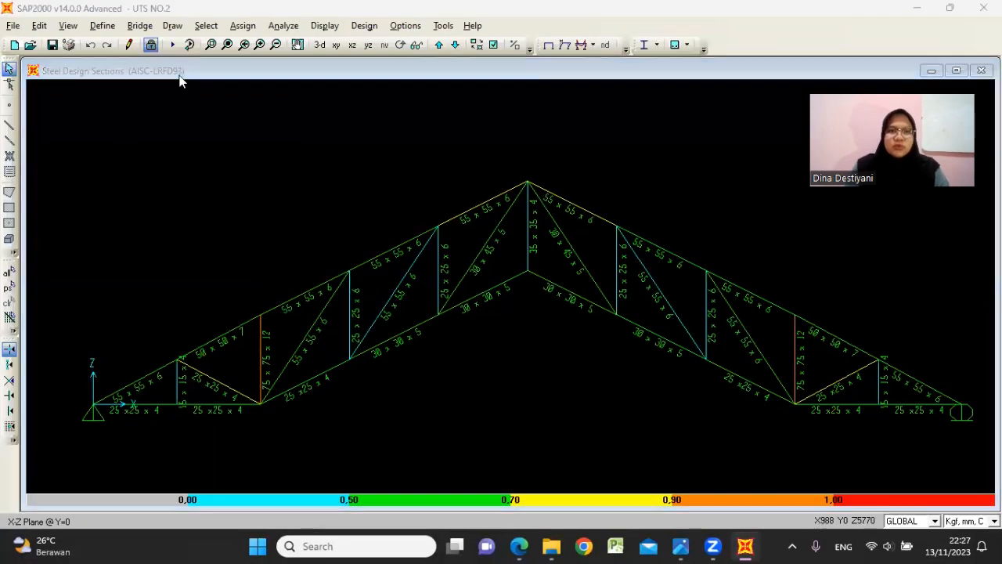
left_click(521, 323)
left_click(260, 345)
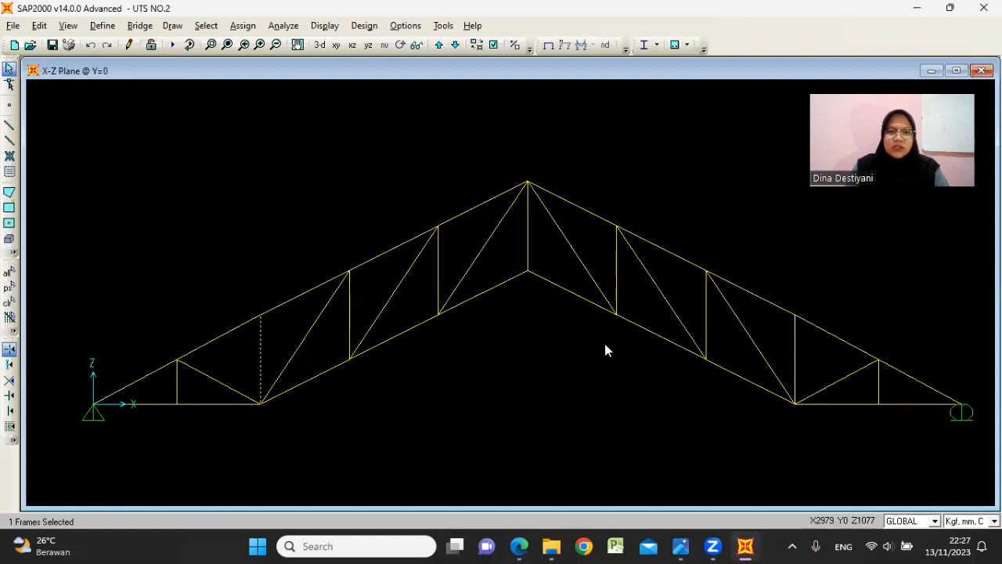
left_click(794, 341)
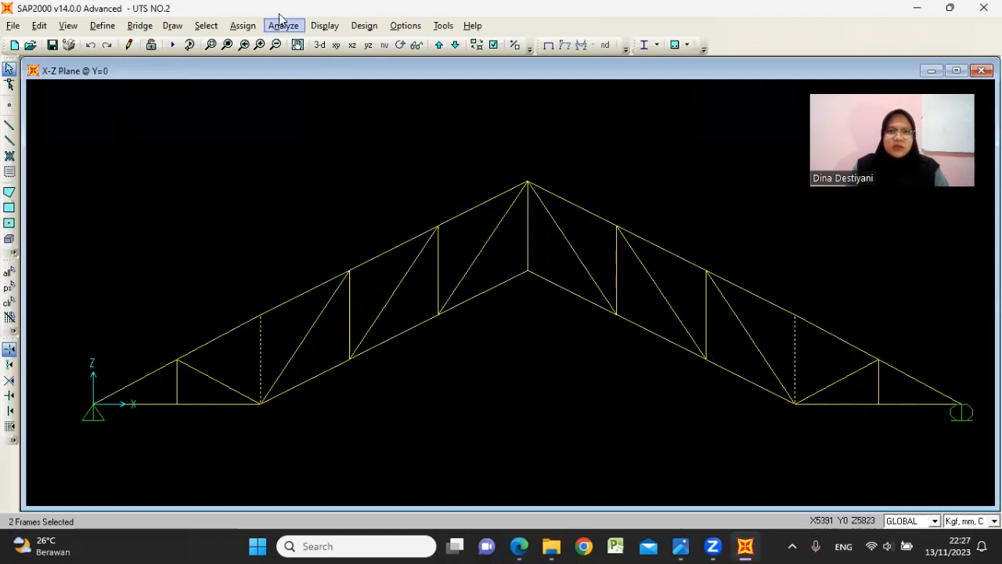
left_click(243, 25)
mouse_move(290, 63)
left_click(430, 63)
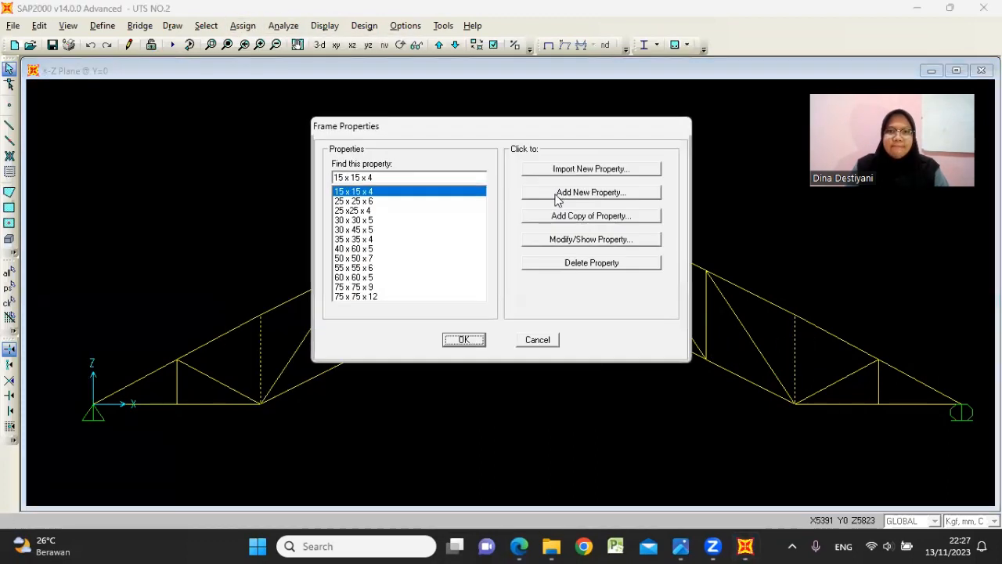
- Rename the 75 x 75 x 12 angle section as 100 x 100 x 14 after checking the Edge profile table
left_click(373, 298)
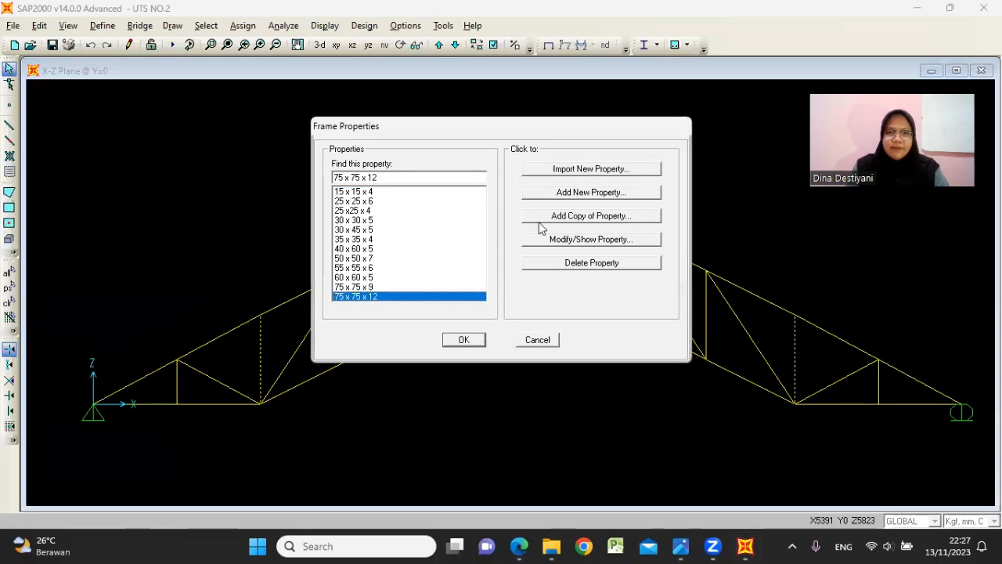
left_click(590, 240)
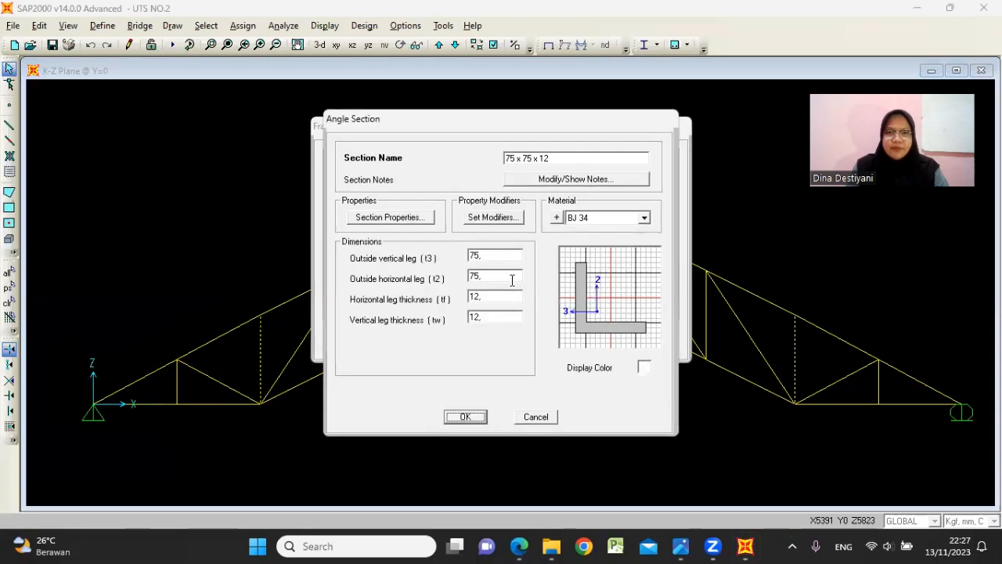
left_click(520, 546)
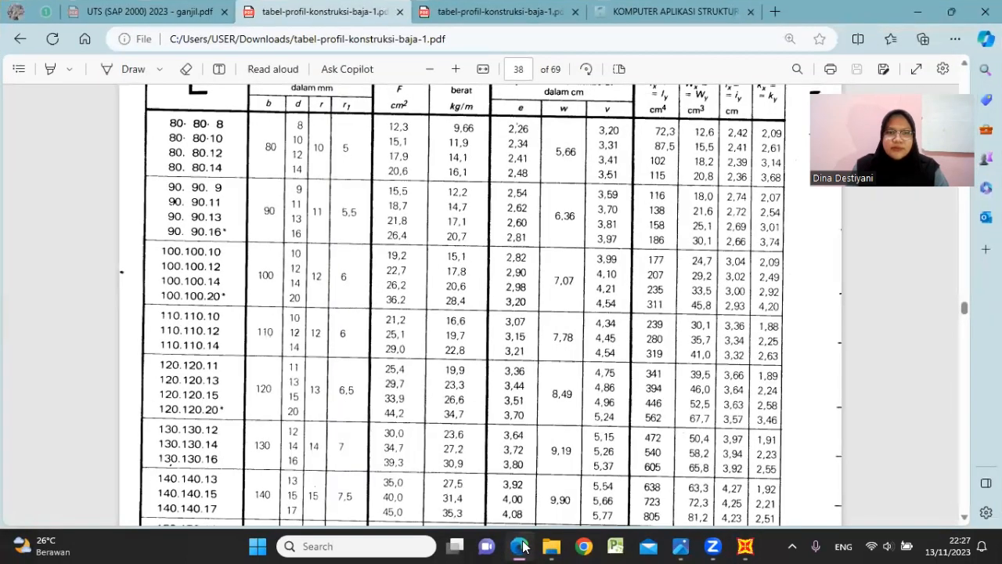
left_click(520, 545)
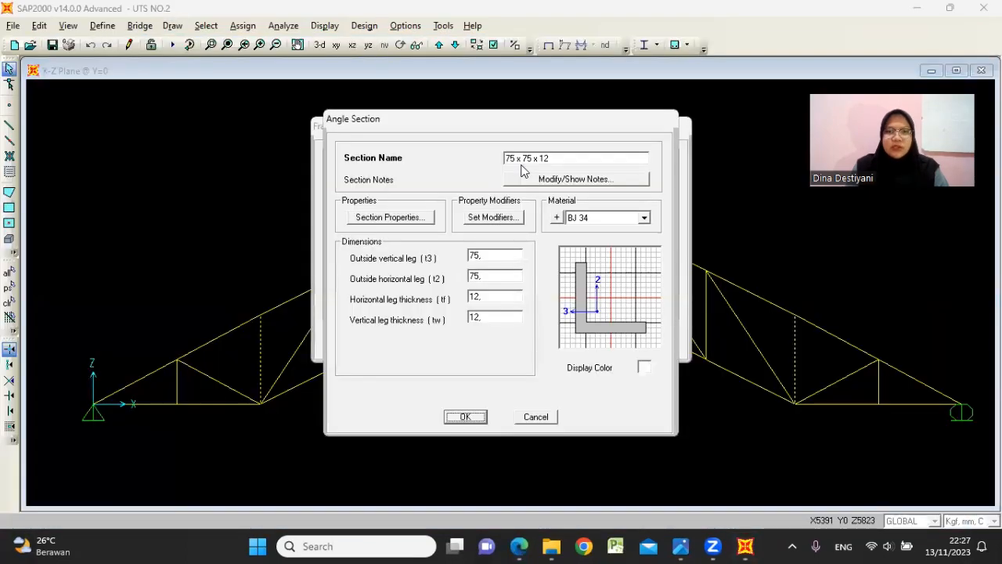
type("10")
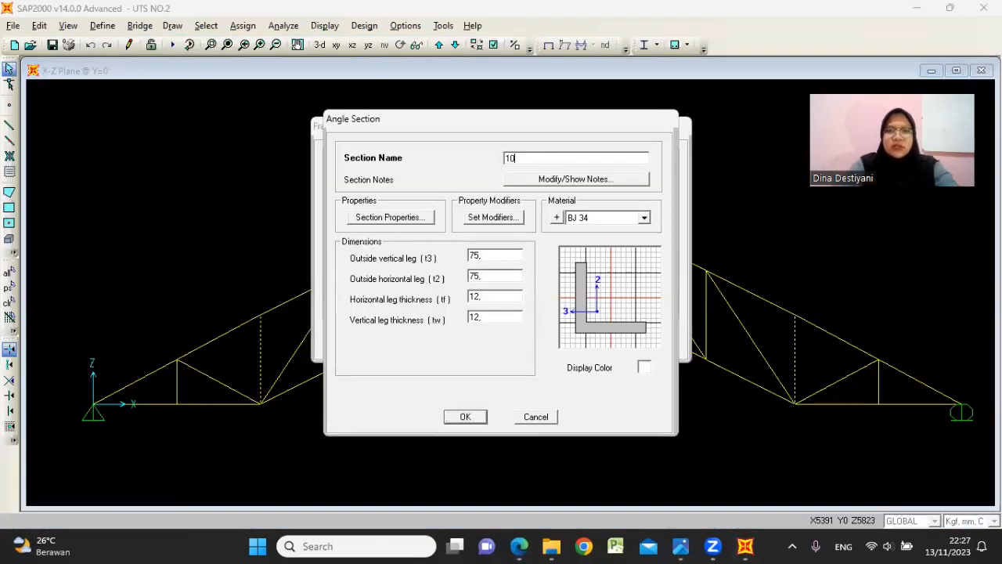
type("0 x 100 x ")
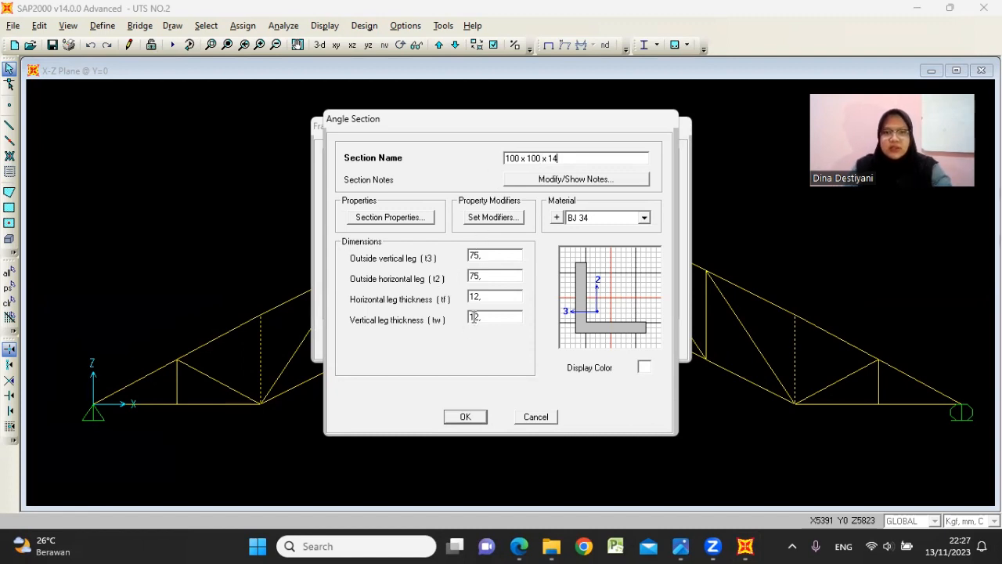
- Set the section's leg thicknesses to 14 mm and its outside legs to 100 mm, and assign it to the selected verticals
type("14")
double_click(490, 296)
type("14")
double_click(486, 280)
type("100")
double_click(486, 258)
type("100")
left_click(465, 417)
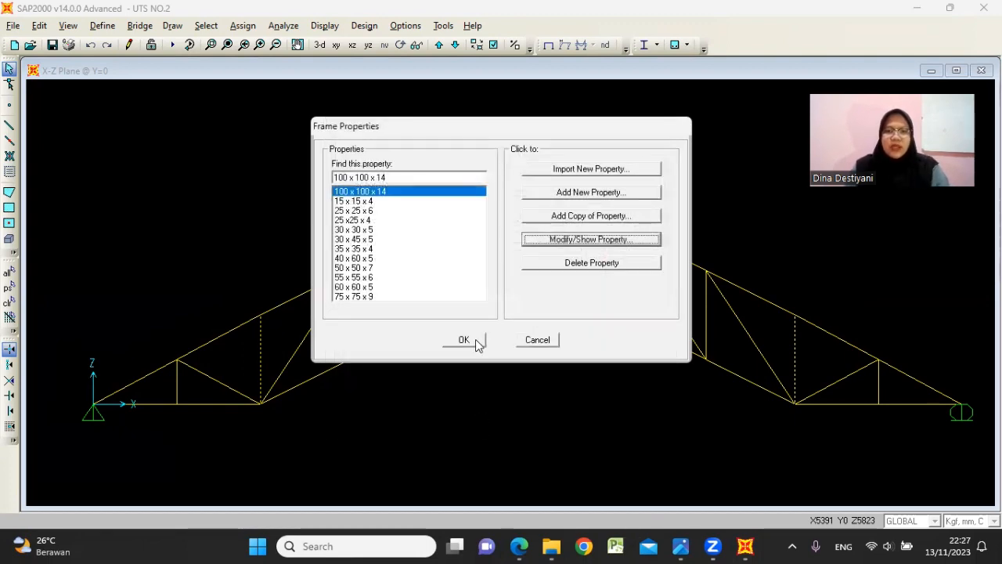
left_click(474, 342)
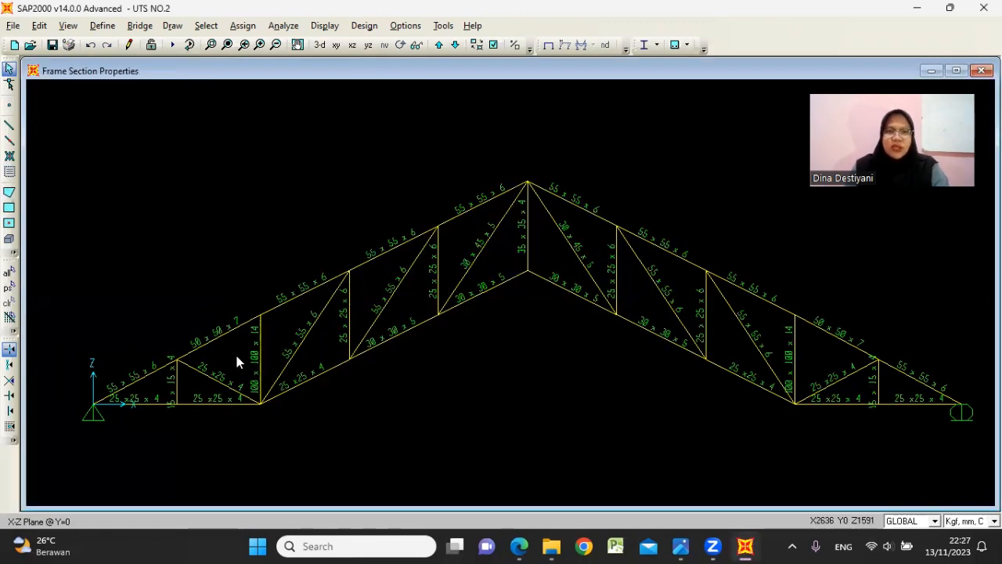
- Select the two outermost verticals and rename their 15 x 15 x 4 angle section as 15 x 15 x 3
left_click(177, 384)
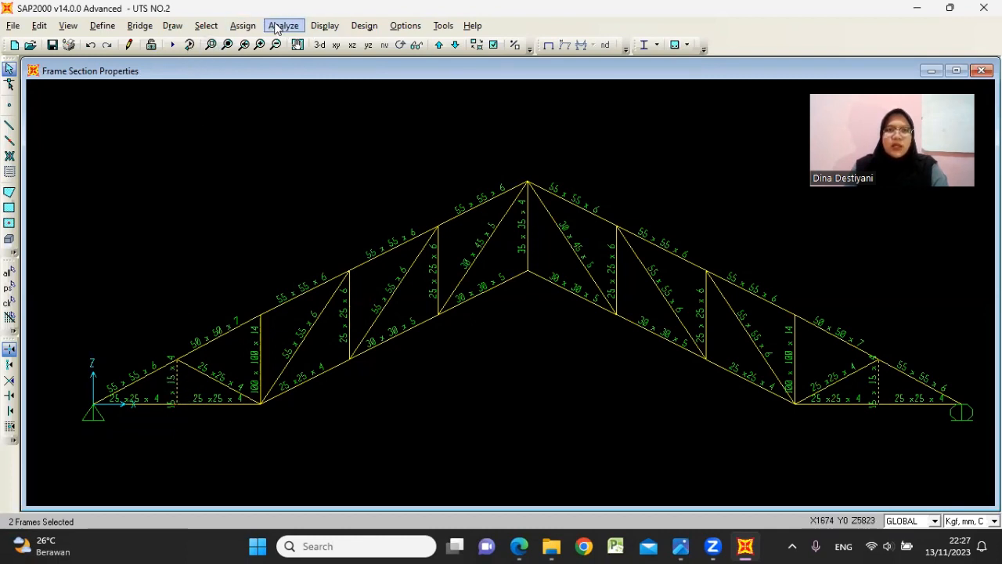
left_click(243, 26)
mouse_move(262, 62)
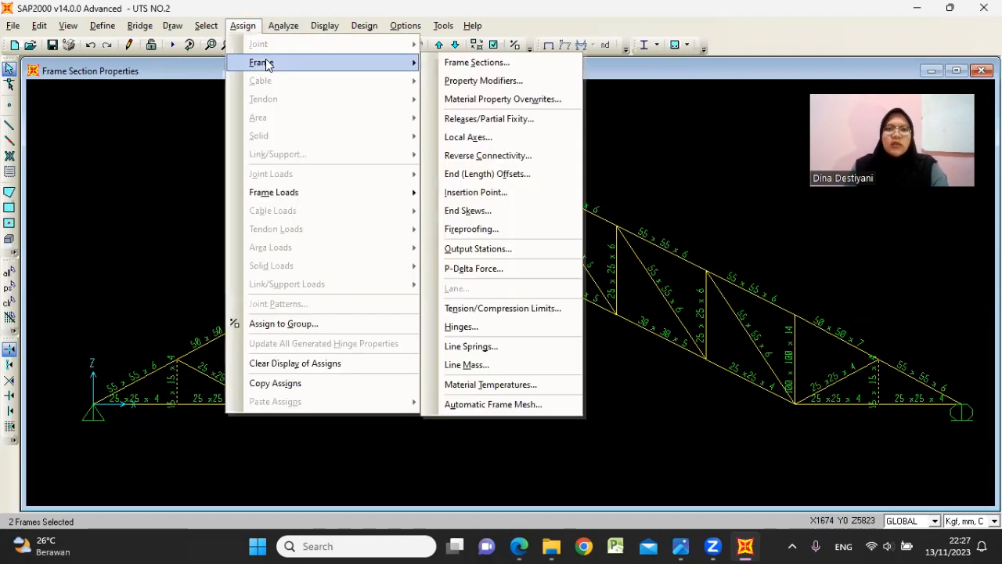
left_click(438, 63)
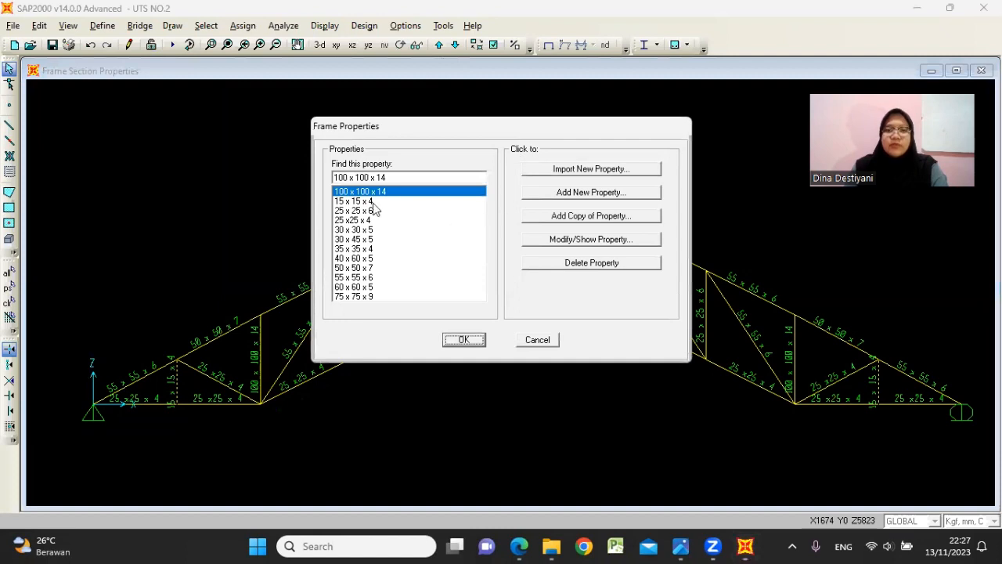
left_click(370, 202)
left_click(566, 241)
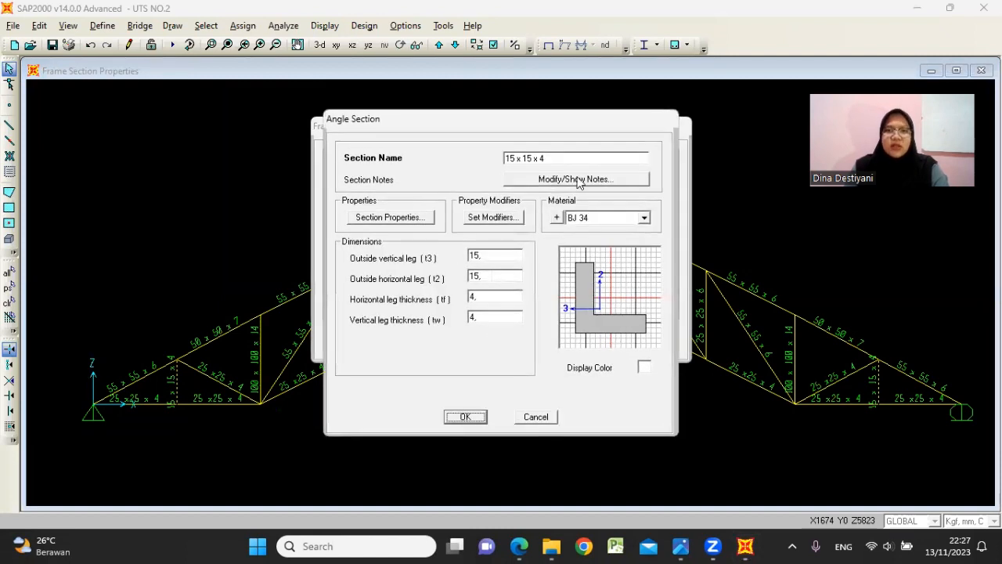
type("3")
- Set both leg thicknesses of the 15 x 15 x 3 section to 3 mm and assign it to the outermost verticals
double_click(494, 321)
type("3")
double_click(482, 299)
type("3")
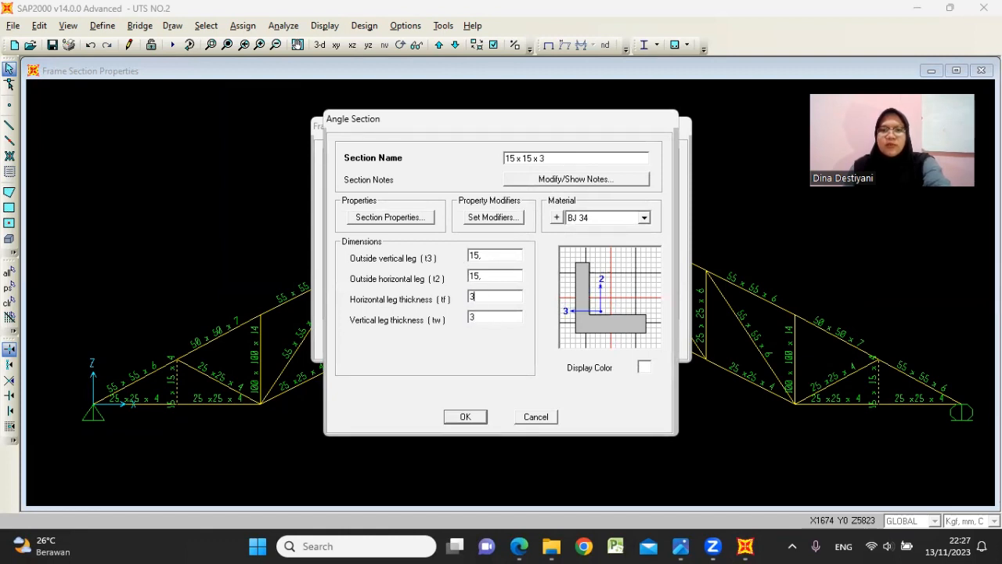
left_click(483, 417)
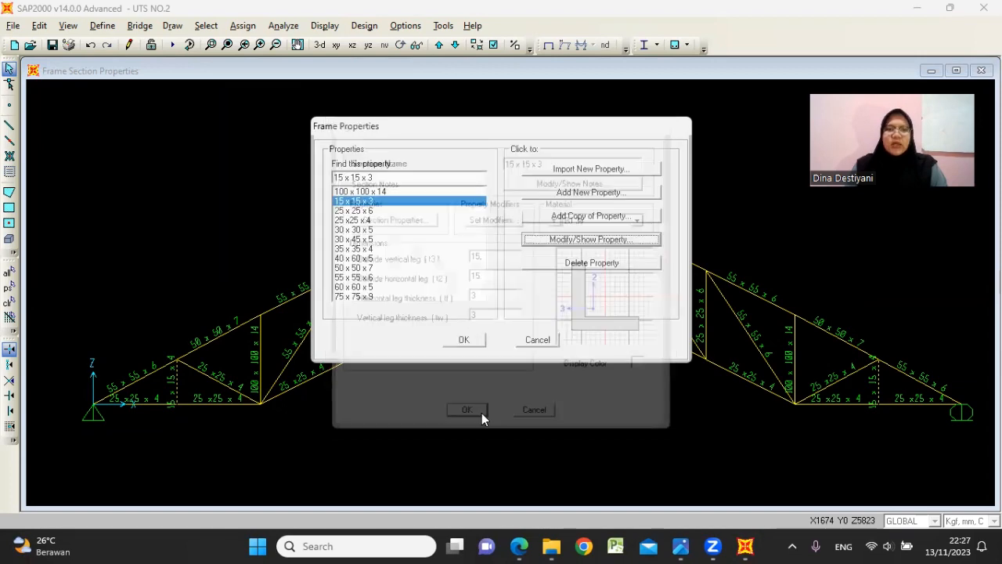
left_click(475, 340)
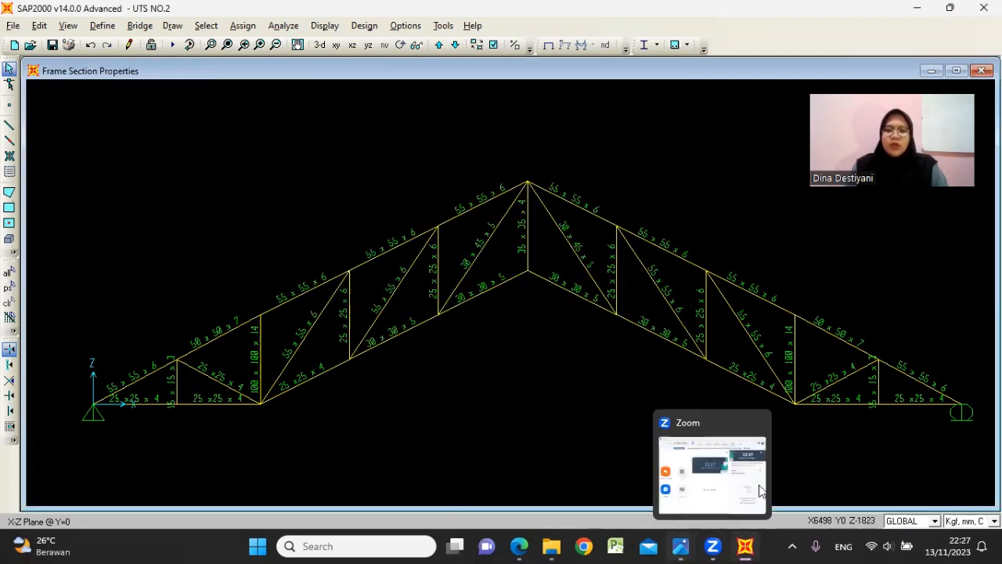
- Review the ridge members in the Photos design-check screenshot and look up equal angles smaller than 35 x 35 x 4 in Edge
left_click(680, 546)
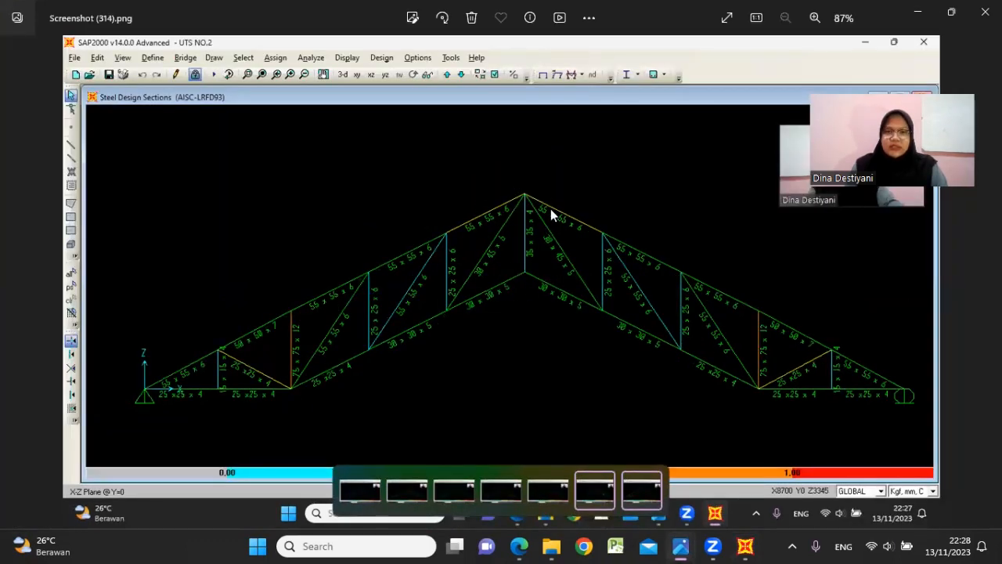
scroll(545, 240, "up", 4)
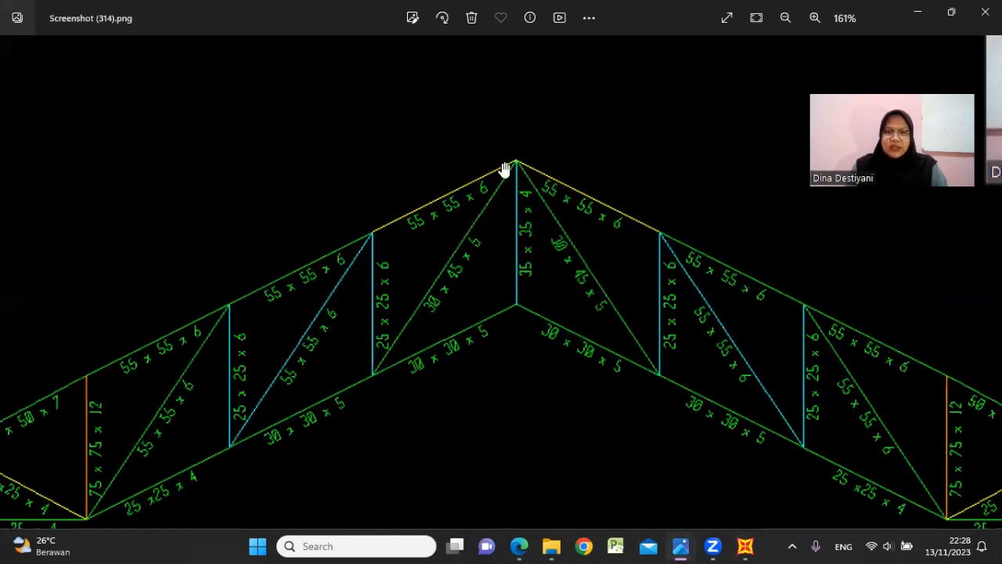
left_click(918, 12)
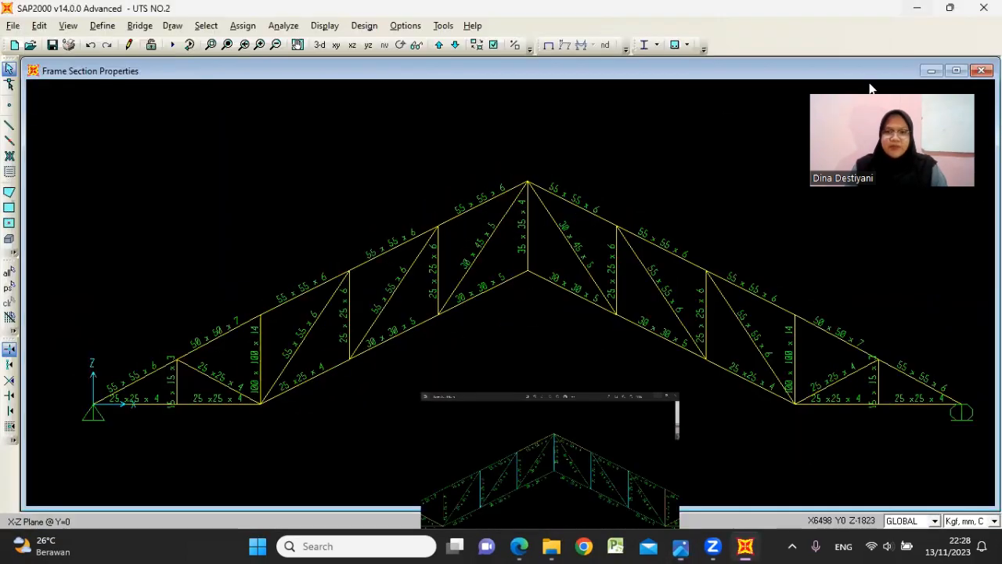
left_click(520, 546)
scroll(282, 231, "up", 5)
scroll(287, 235, "up", 3, "ctrl")
scroll(290, 234, "up", 10)
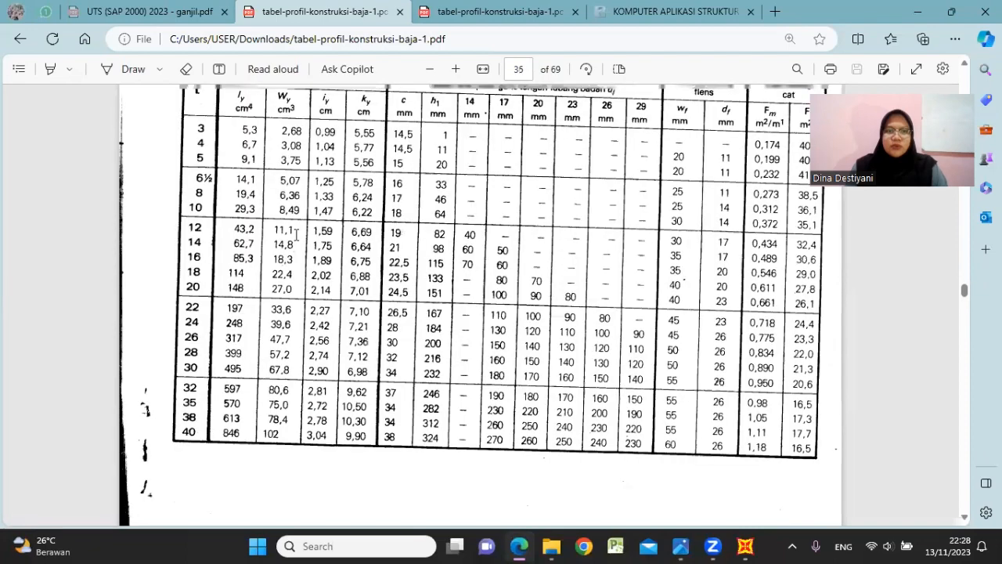
scroll(296, 233, "down", 10)
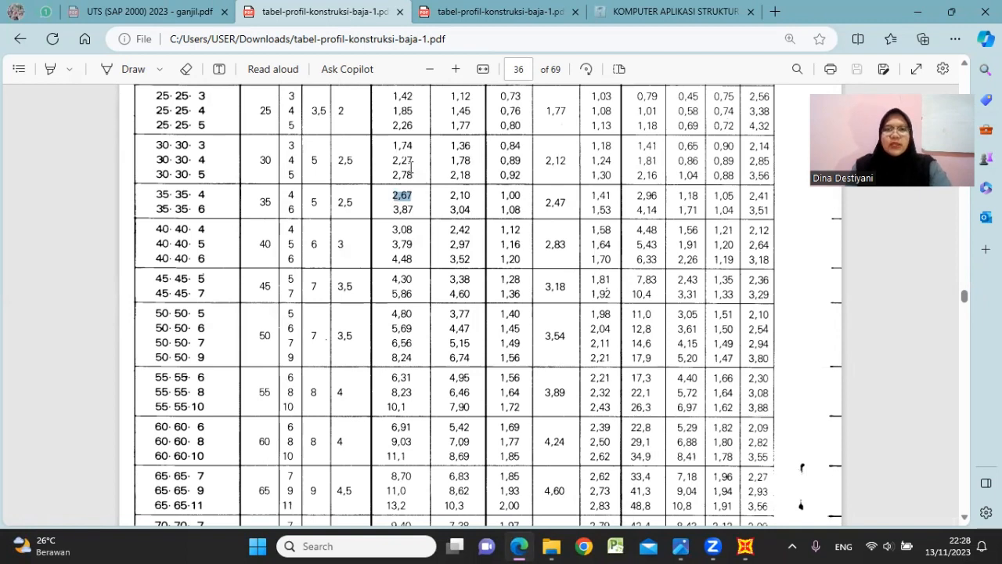
left_click(411, 107)
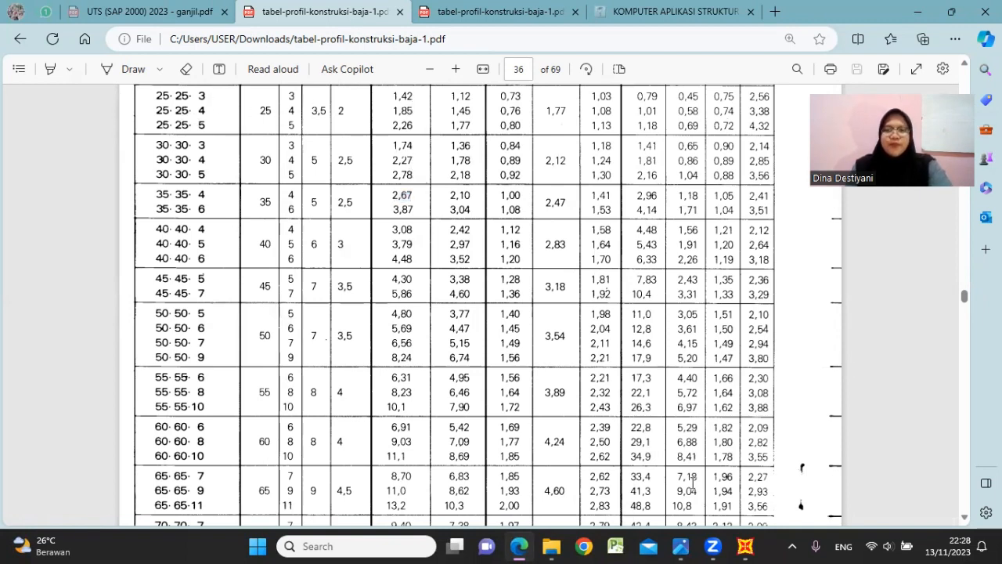
- Return to SAP2000 and assign the existing 25 x 25 x 4 section to the central vertical under the ridge
left_click(745, 546)
left_click(520, 233)
left_click(246, 26)
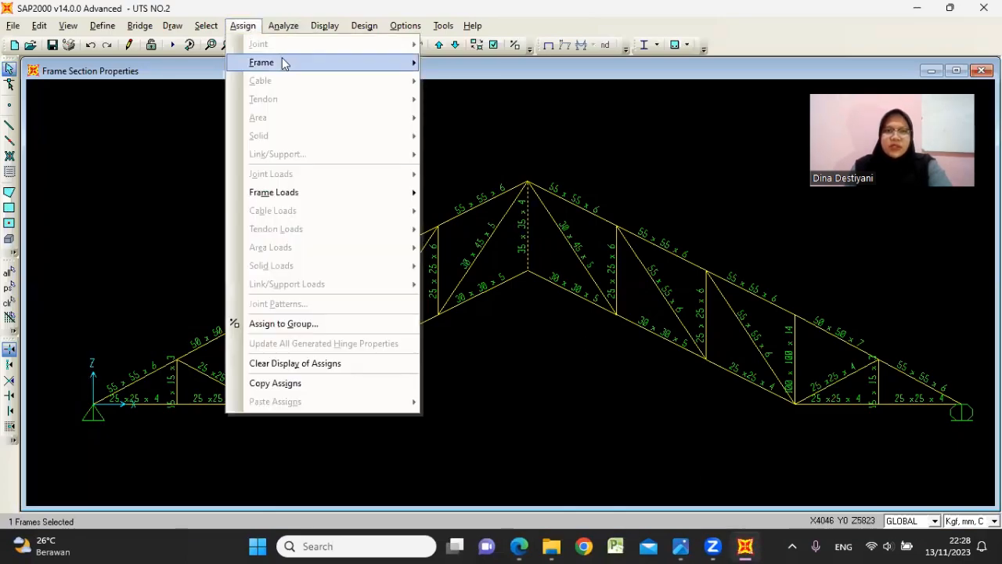
mouse_move(284, 63)
left_click(462, 63)
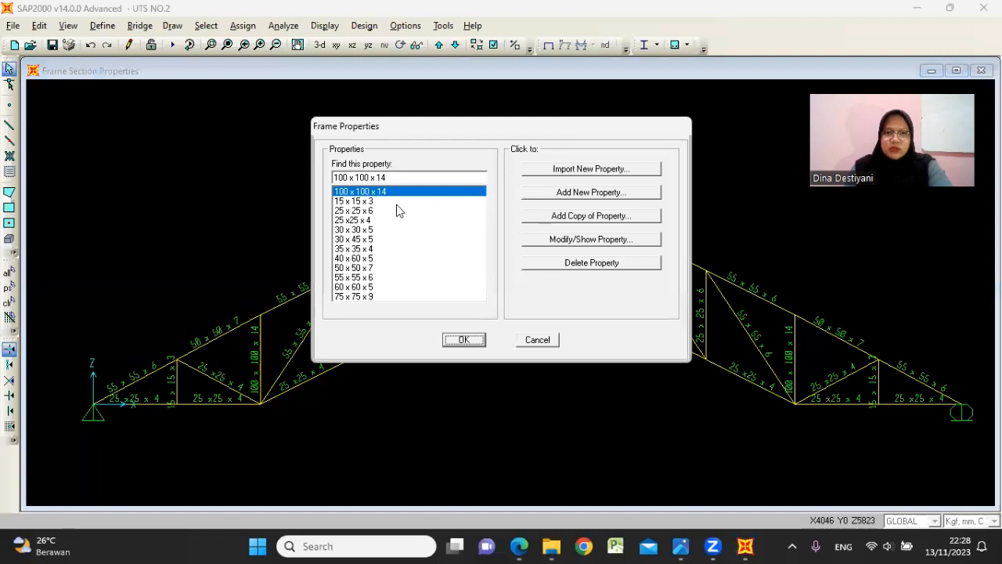
left_click(364, 221)
left_click(464, 340)
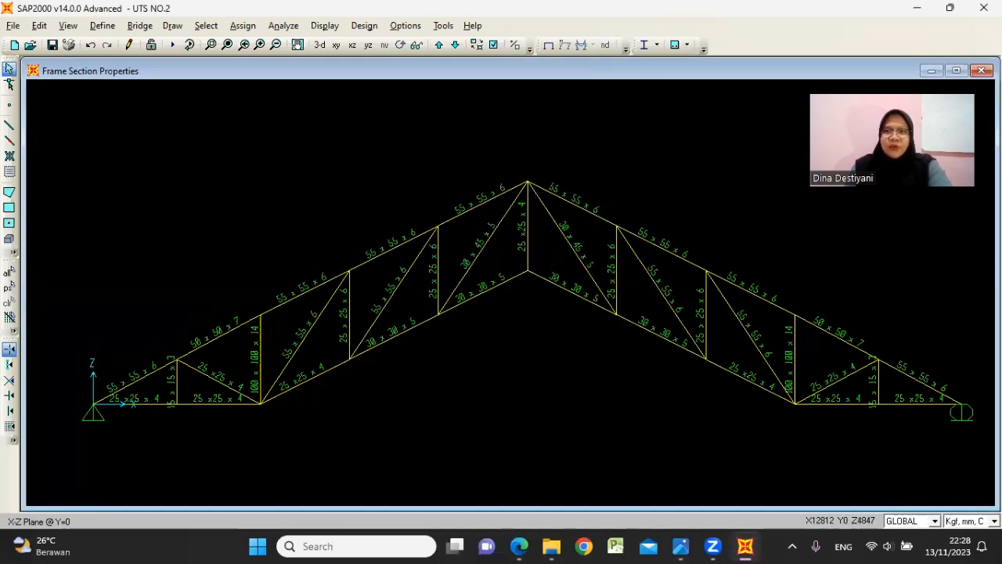
- Review the design-check screenshot in Photos, compare the small equal-angle profiles in the Edge table, and return to SAP2000
left_click(680, 545)
left_click(755, 477)
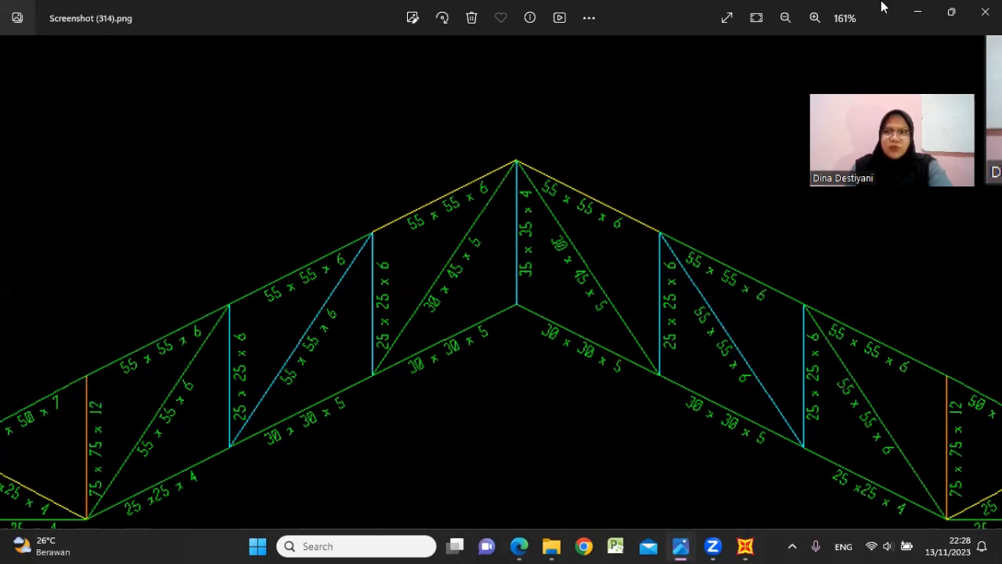
left_click(919, 9)
left_click(919, 8)
scroll(181, 181, "up", 2)
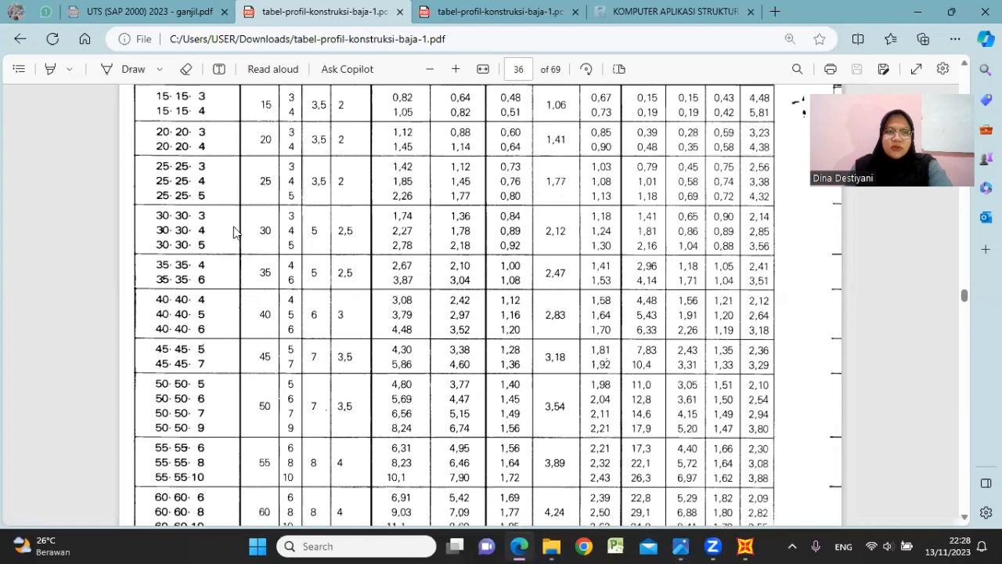
scroll(238, 227, "up", 2)
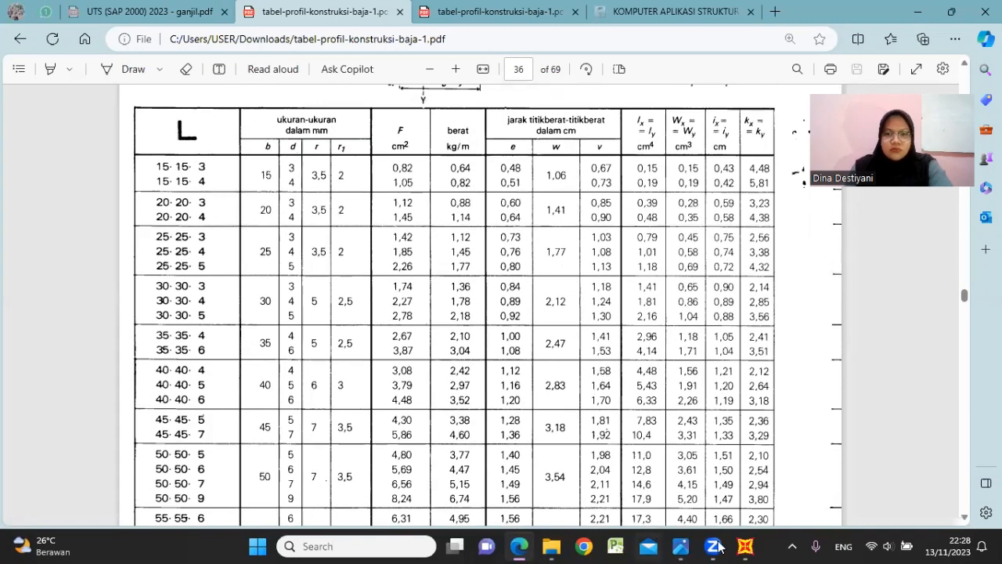
left_click(744, 545)
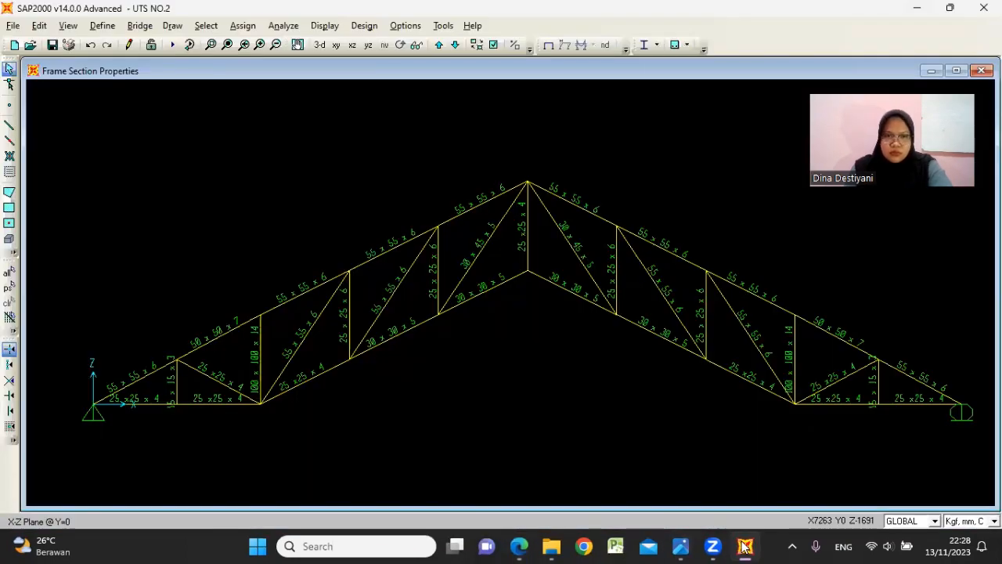
left_click(744, 545)
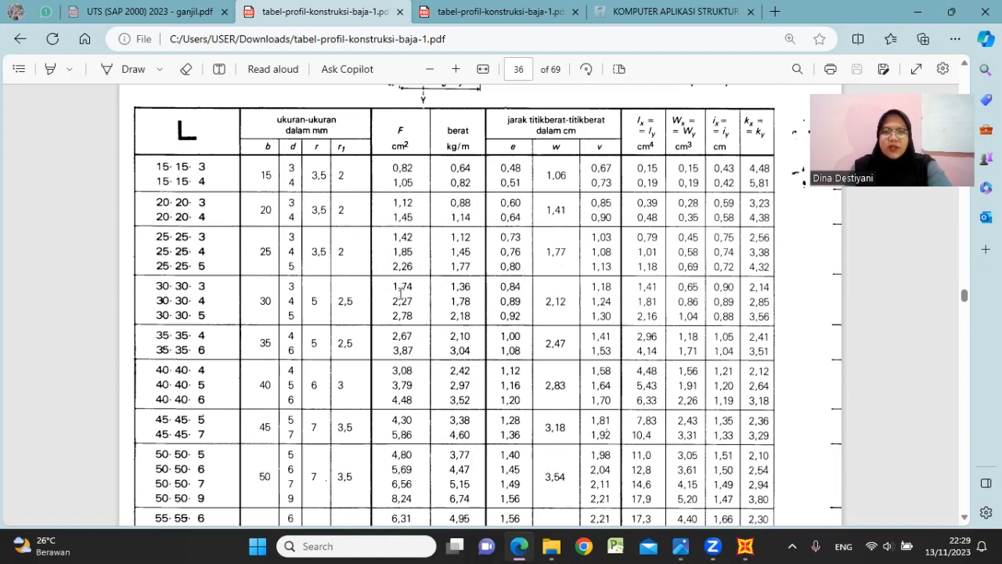
left_click(745, 545)
- Select the four intermediate 25 x 25 x 6 verticals, two on each side of the ridge, and open their frame section assignment
left_click(345, 315)
left_click(433, 286)
left_click(615, 281)
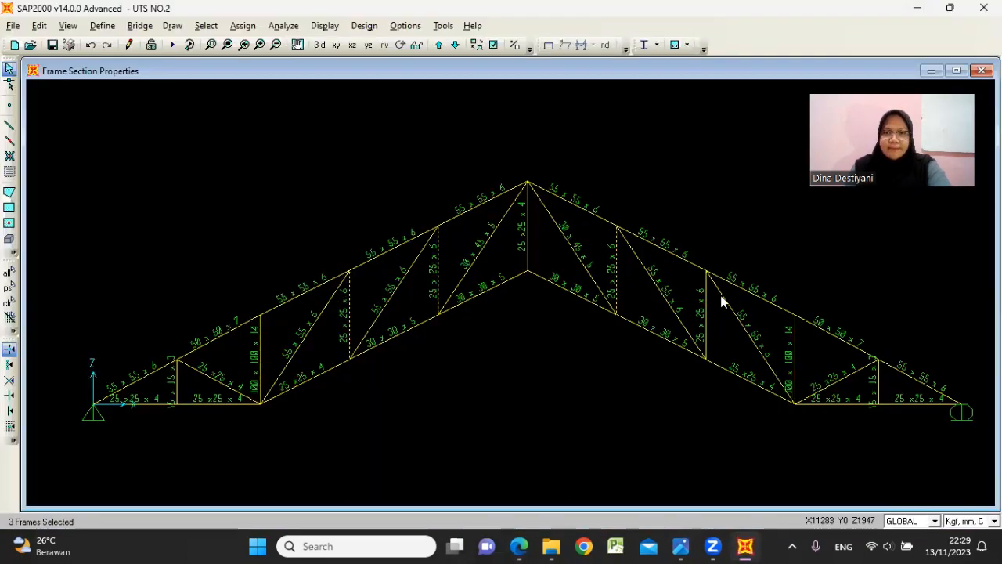
left_click(702, 307)
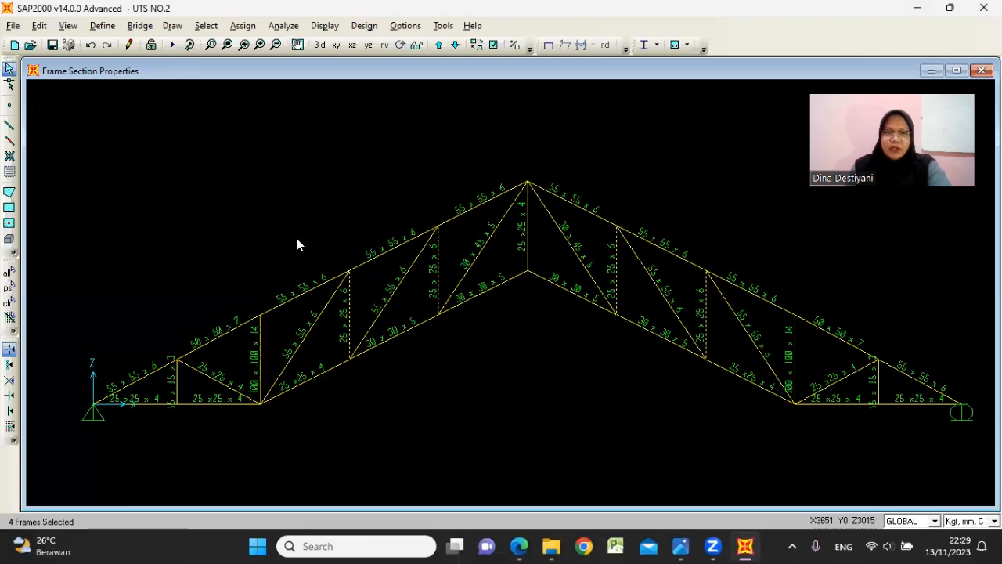
left_click(243, 26)
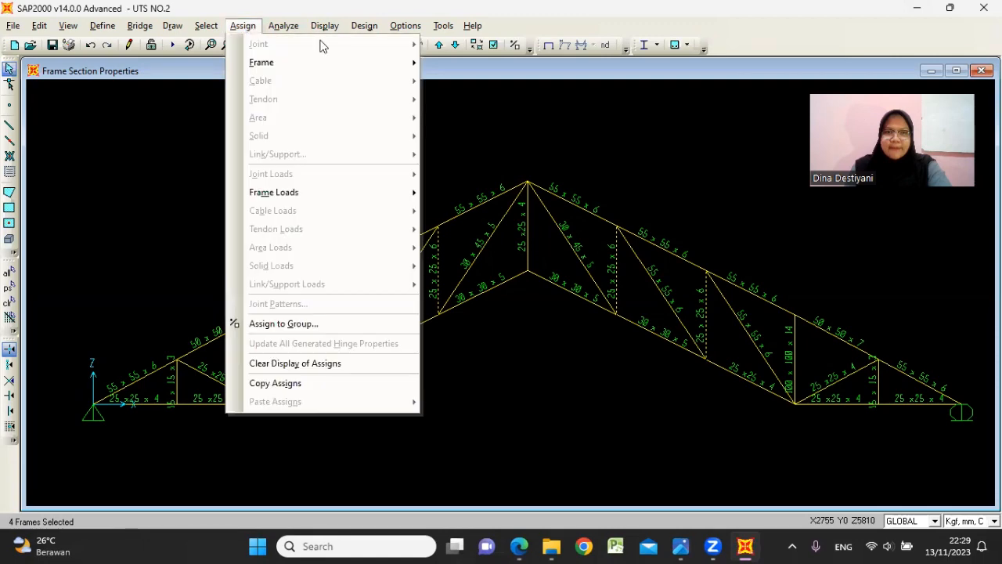
mouse_move(266, 65)
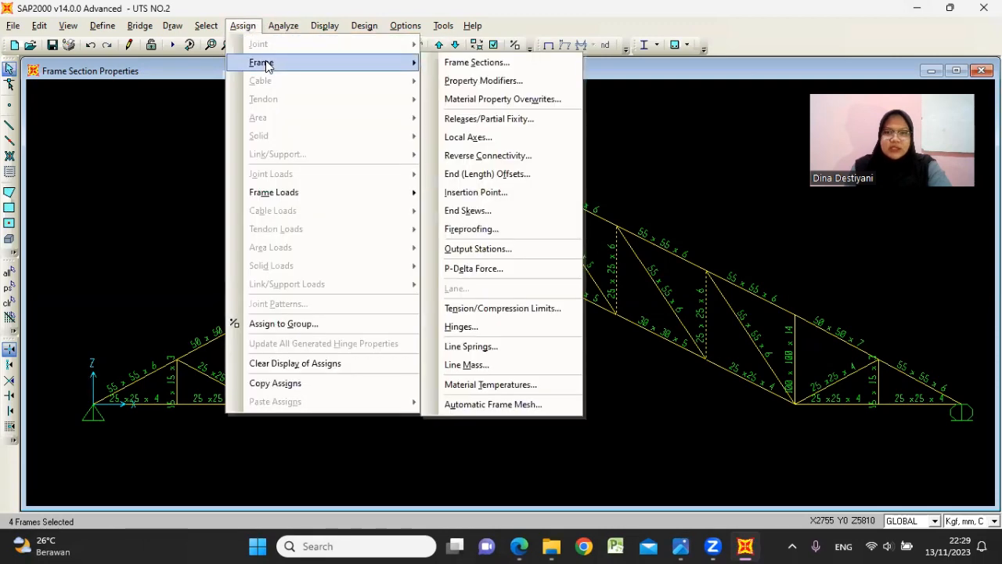
left_click(458, 64)
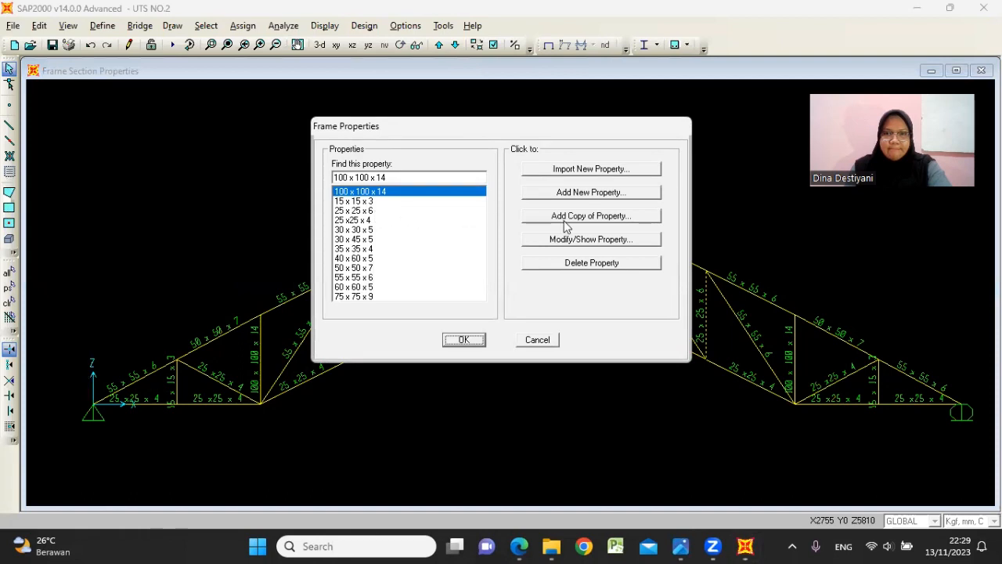
- Add a new steel angle section named 30 x 30 x 3, checking the available profiles in the Edge table
left_click(591, 193)
left_click(662, 227)
left_click(617, 218)
left_click(599, 250)
double_click(552, 156)
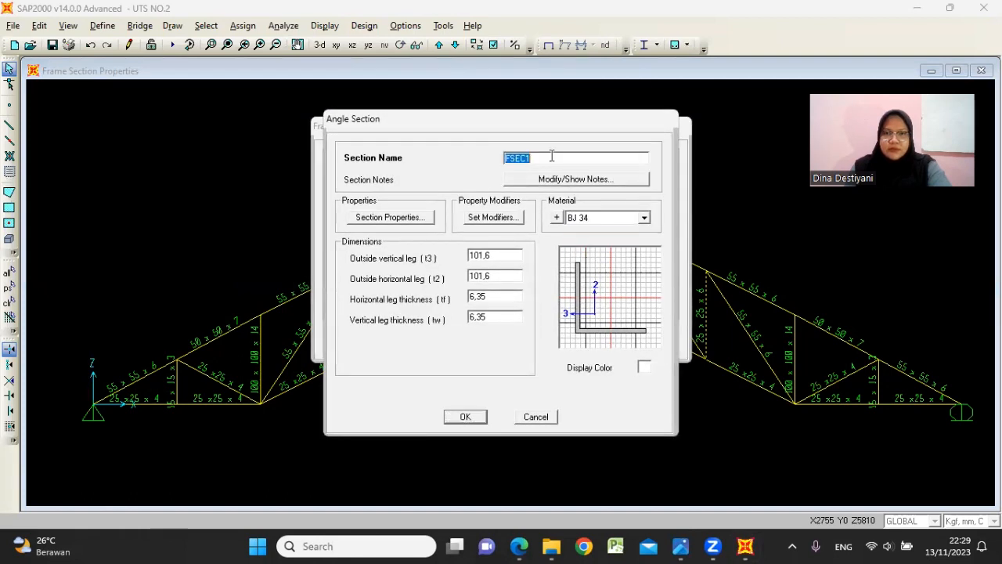
left_click(528, 544)
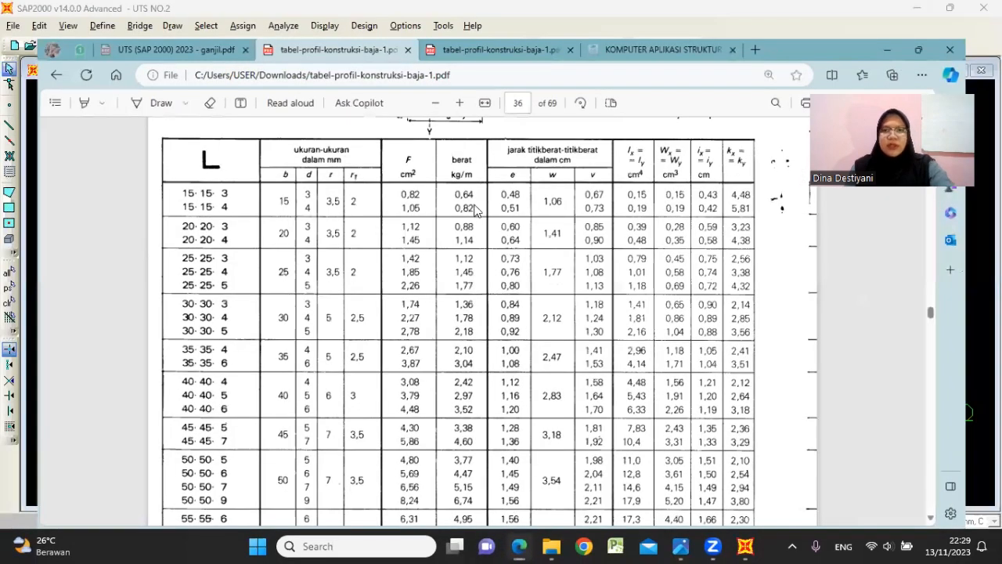
left_click(520, 545)
type("30 x 30x")
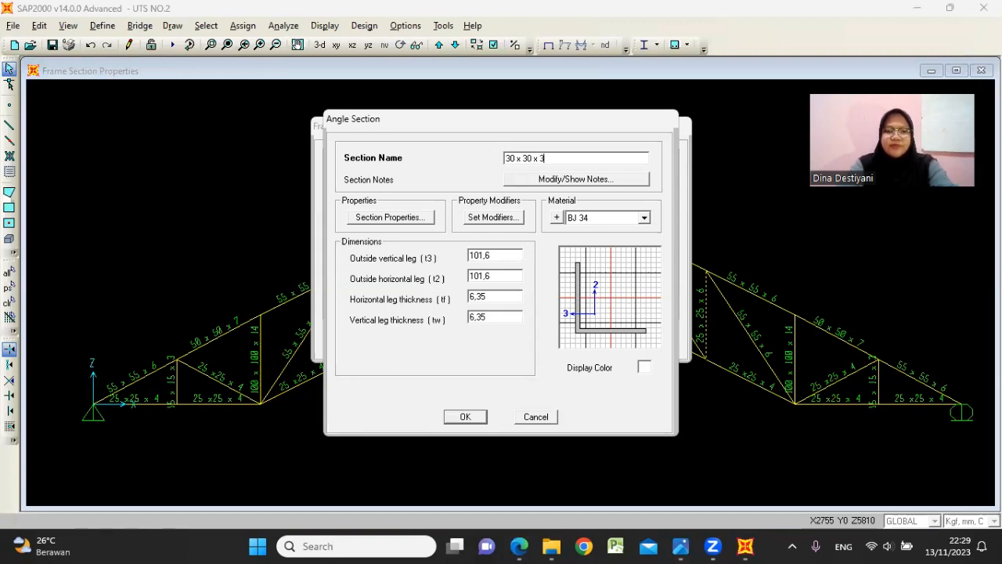
- Set both outside legs to 30 mm and both leg thicknesses to 3 mm, and assign the section to the selected verticals
double_click(497, 314)
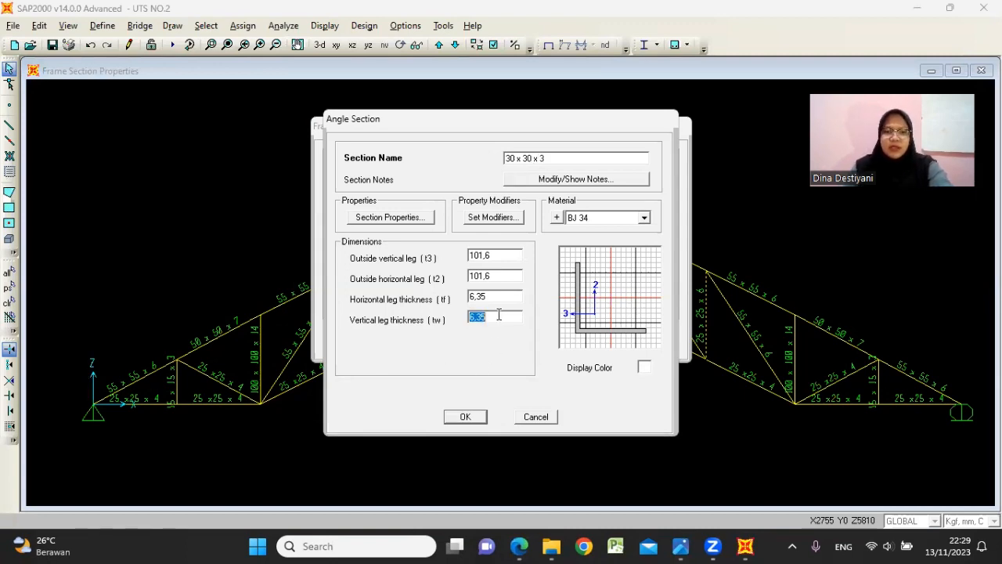
type("3")
double_click(493, 298)
type("3")
double_click(492, 279)
type("30")
double_click(487, 255)
type("30")
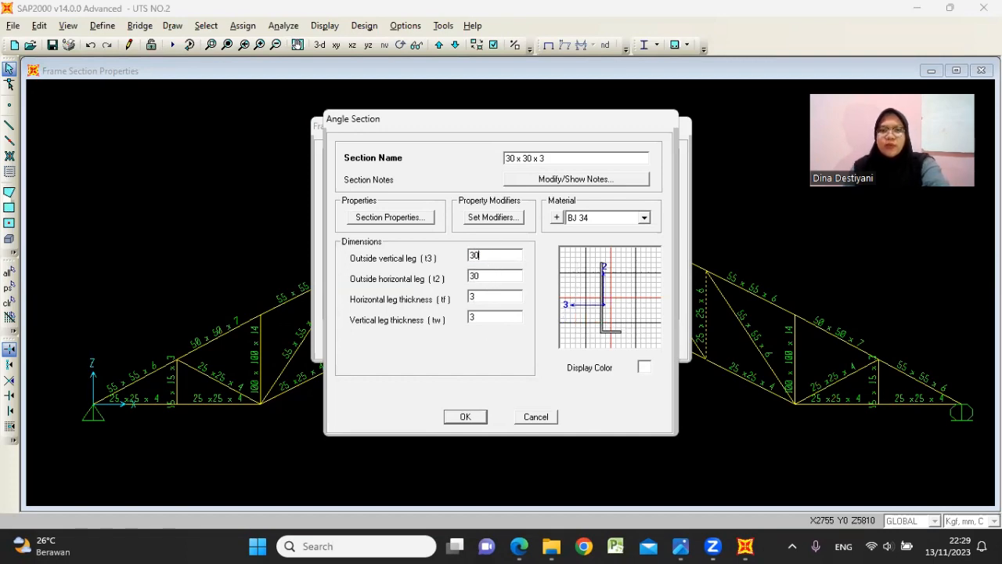
left_click(473, 416)
left_click(469, 339)
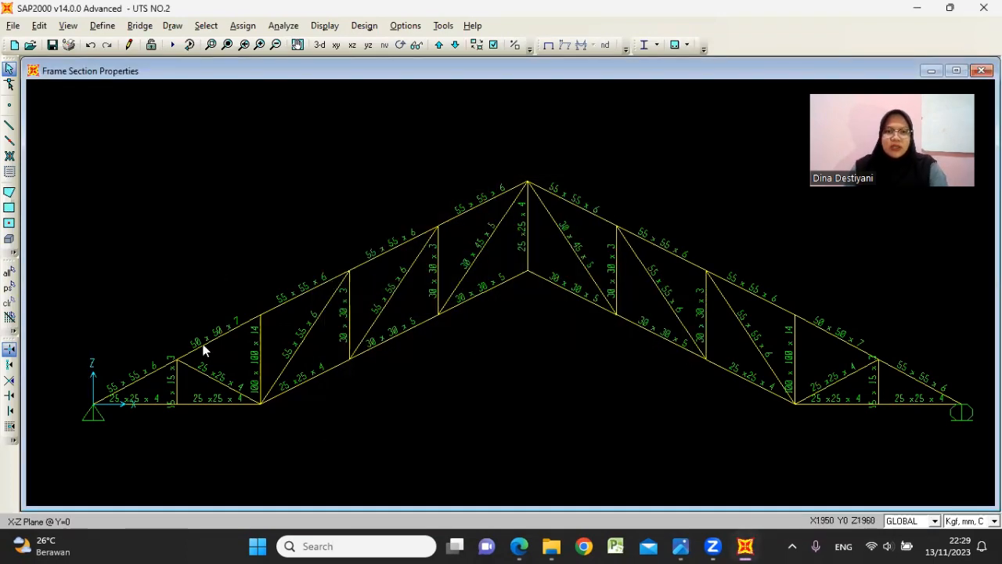
- Run the analysis for the DEAD and HIDUP load cases and start the steel design check of the truss
left_click(172, 45)
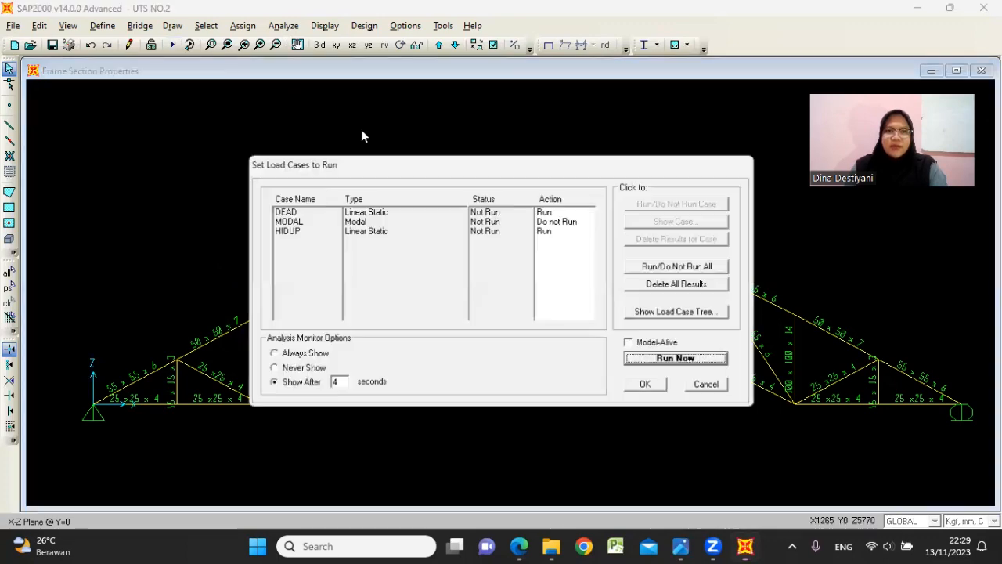
left_click(676, 359)
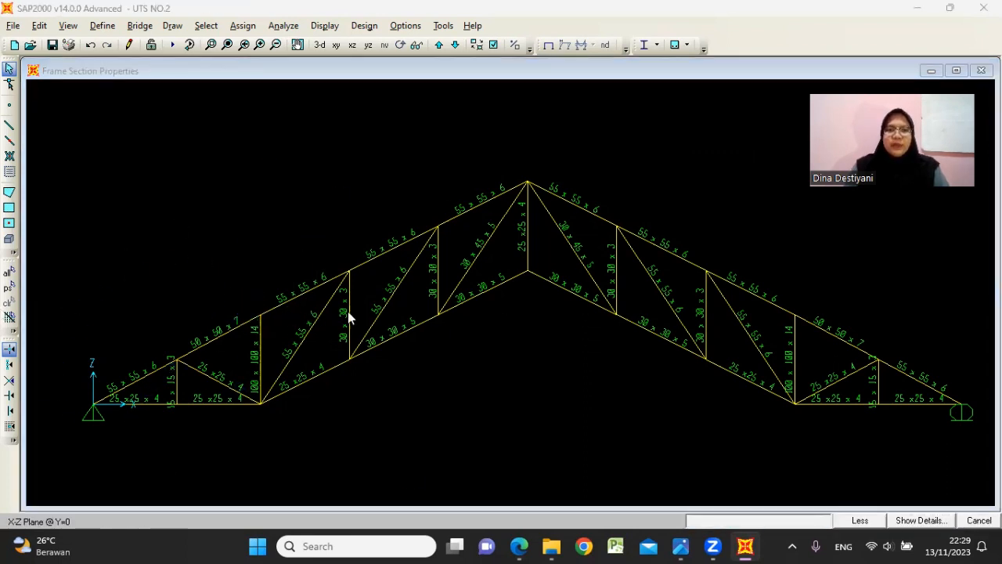
left_click(646, 45)
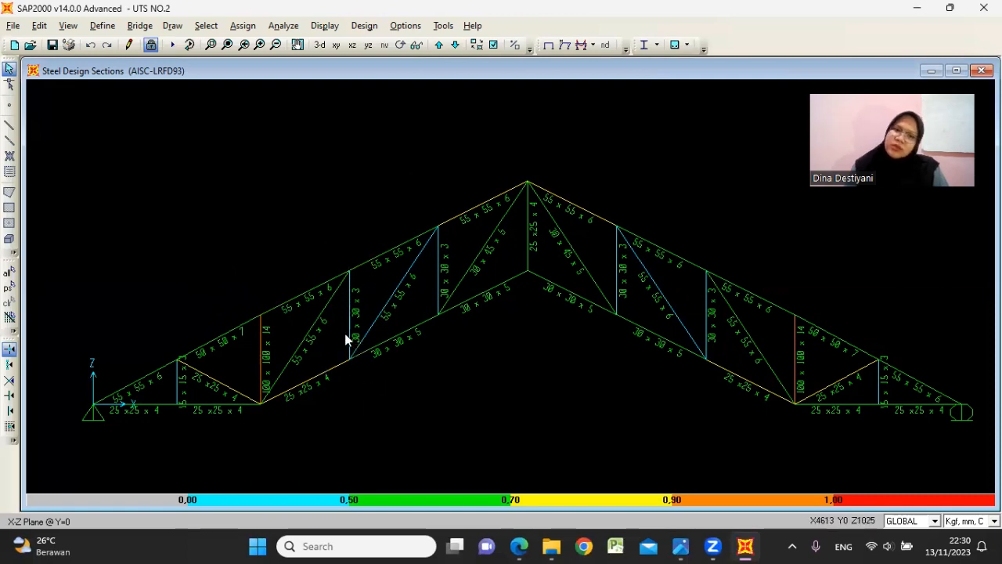
- Look up equal angles smaller than 30 x 30 x 3 in the Edge table, return to SAP2000 and unlock the model
left_click(519, 546)
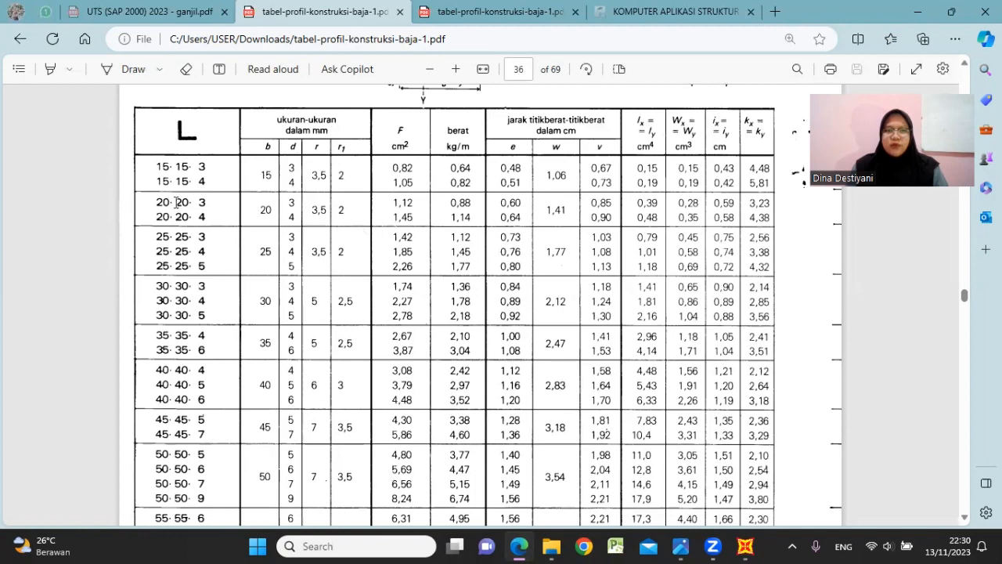
left_click(747, 545)
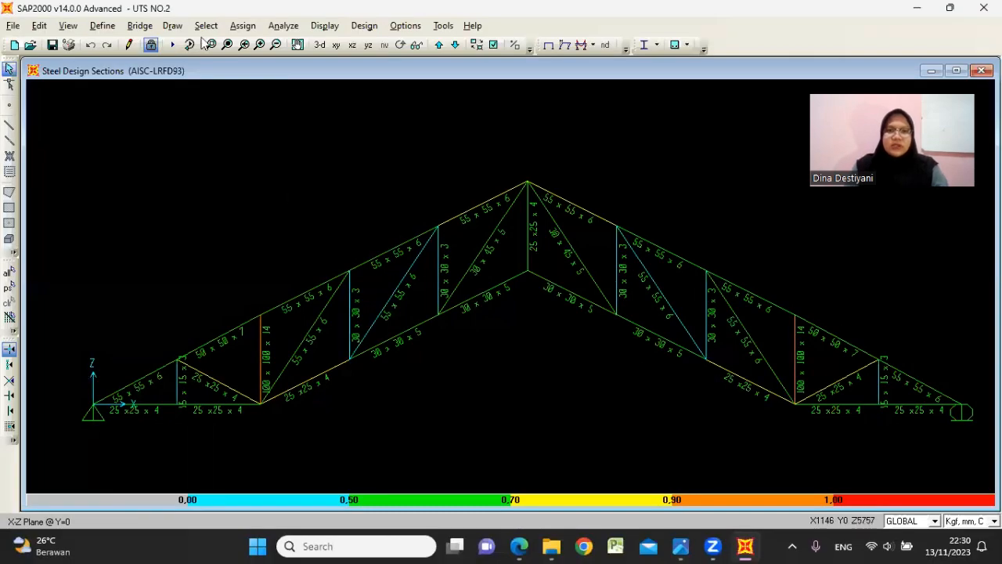
left_click(155, 45)
left_click(519, 321)
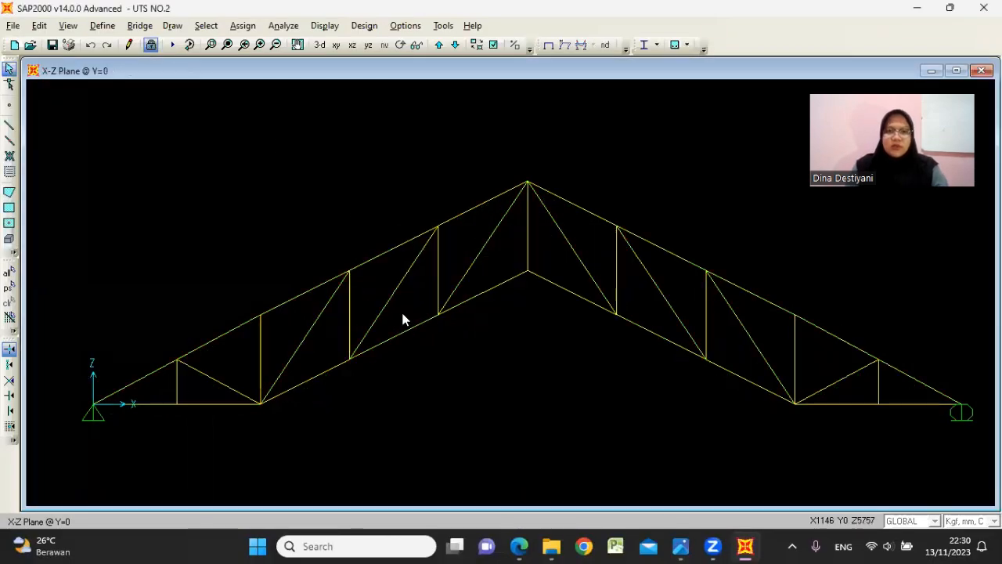
- Select the four intermediate verticals again and open their frame section assignment
left_click(350, 313)
left_click(439, 266)
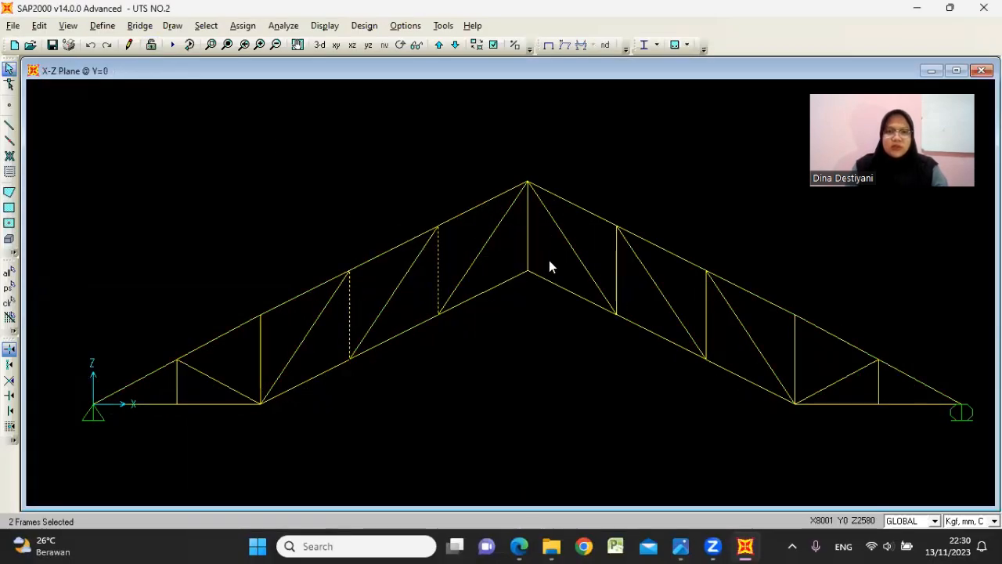
left_click(617, 266)
left_click(708, 313)
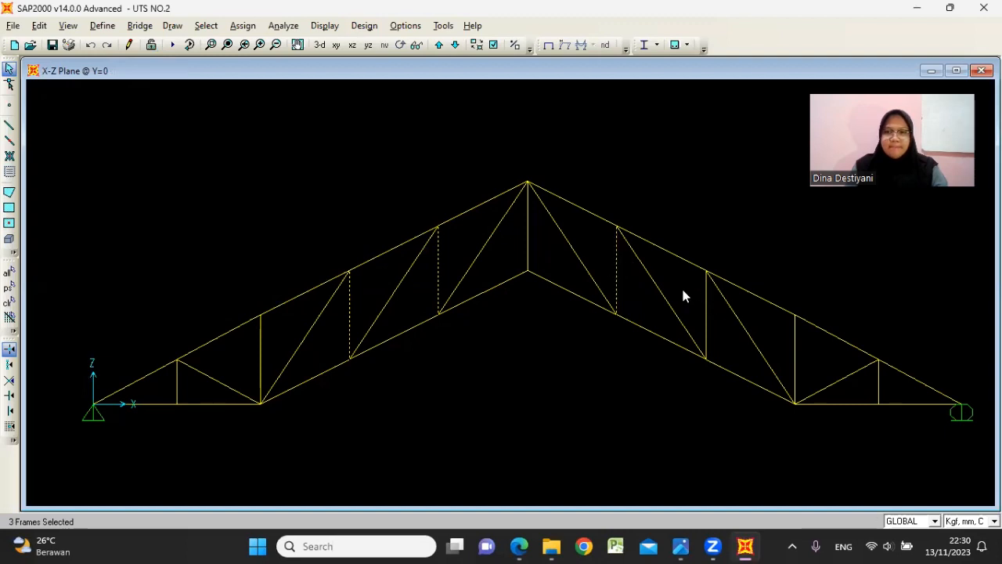
left_click(243, 25)
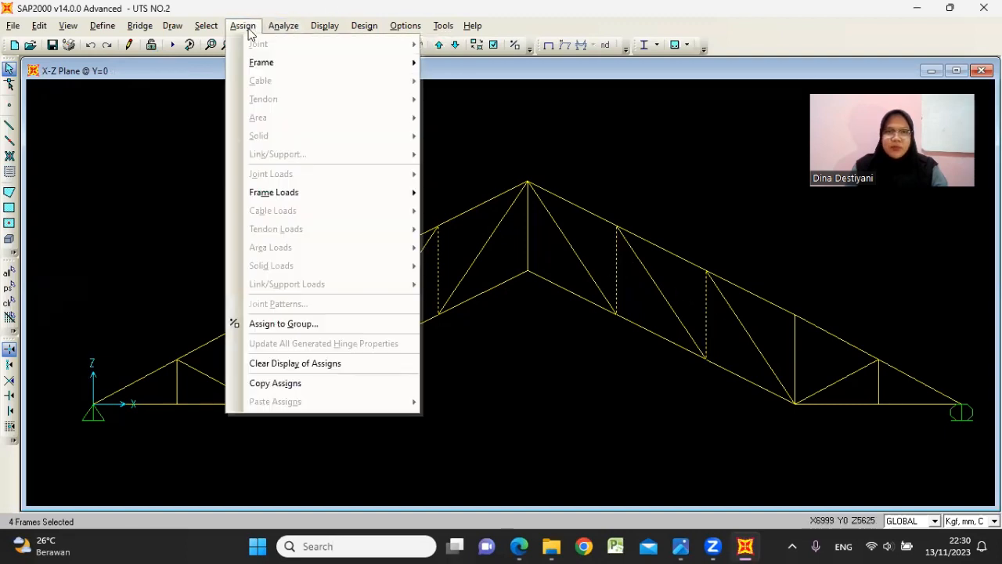
mouse_move(273, 67)
left_click(438, 71)
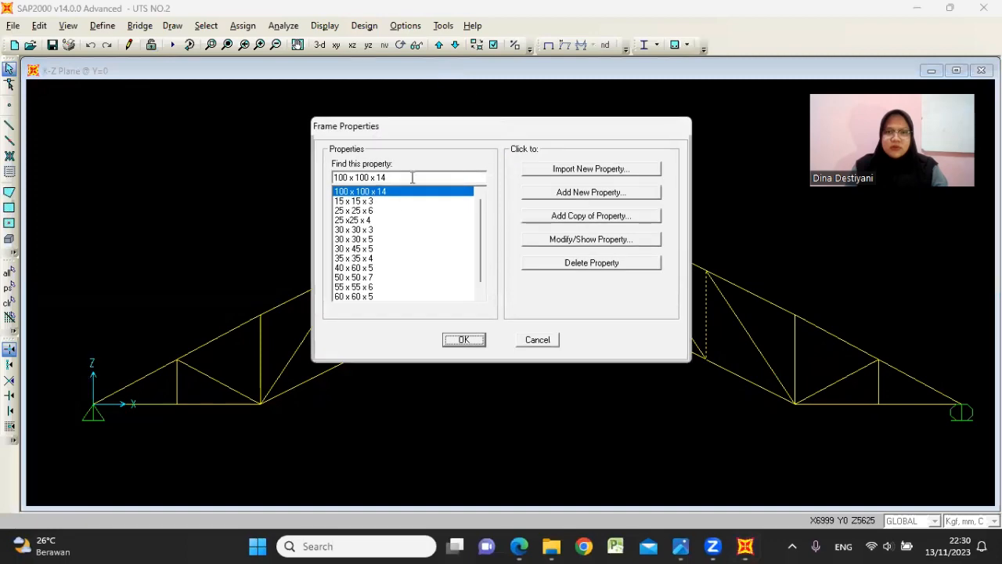
- Switch to Photos, review the latest design-check screenshot of the truss, and return to SAP2000
mouse_move(681, 545)
left_click(751, 474)
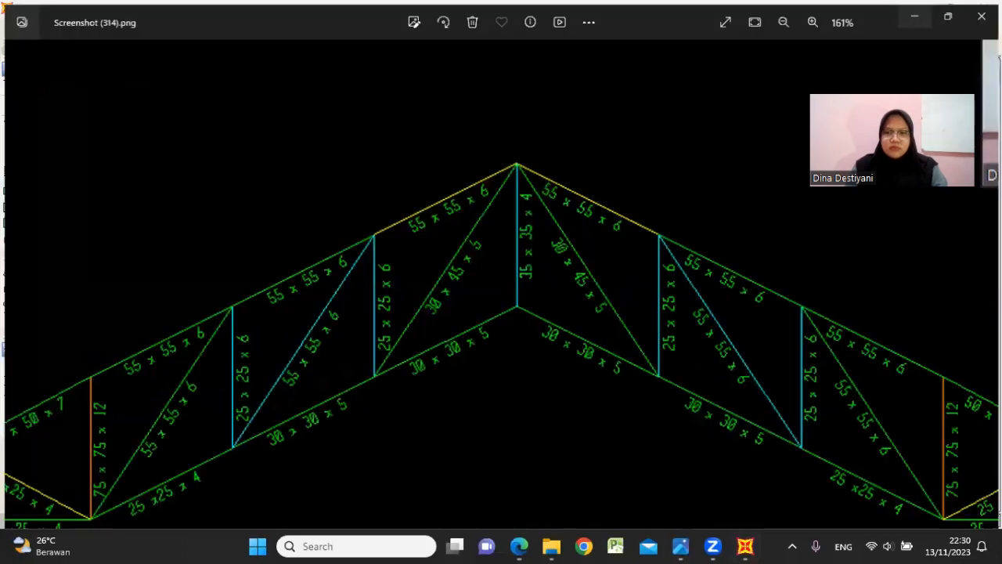
key("Right")
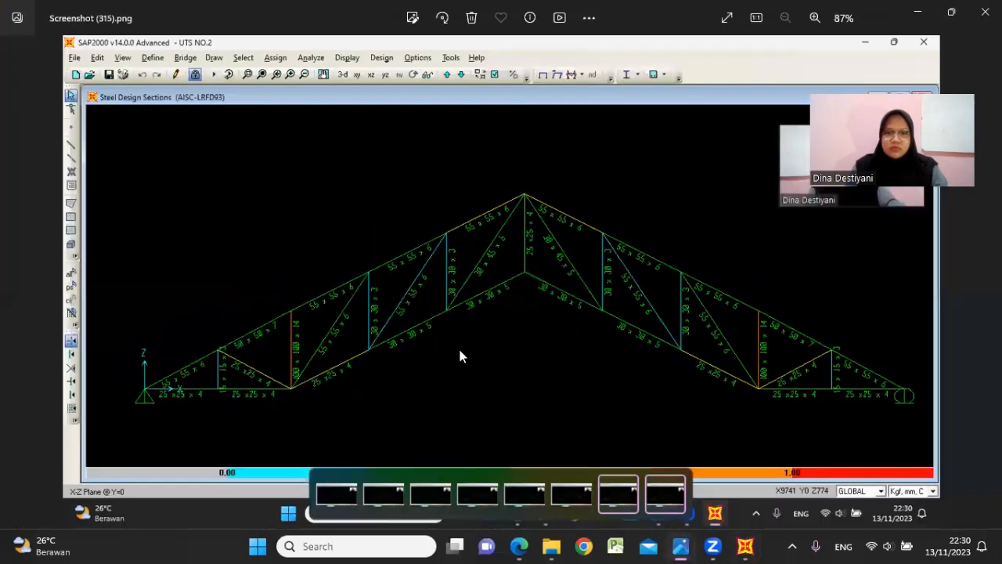
left_click(916, 11)
- Open the 30 x 30 x 3 section for modification, check the profile table in Edge, and rename the section 20 x 20 x 3
left_click(368, 230)
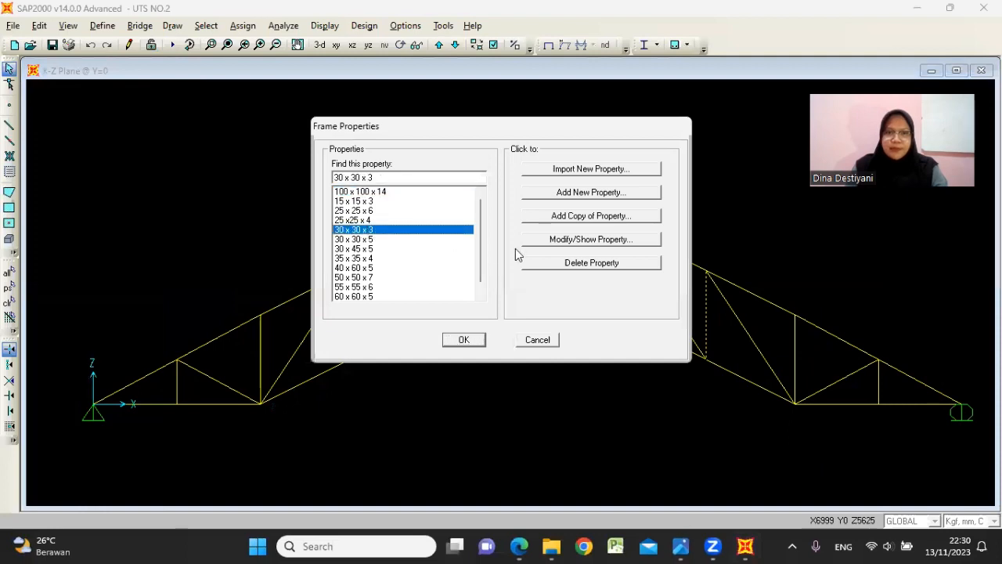
left_click(585, 242)
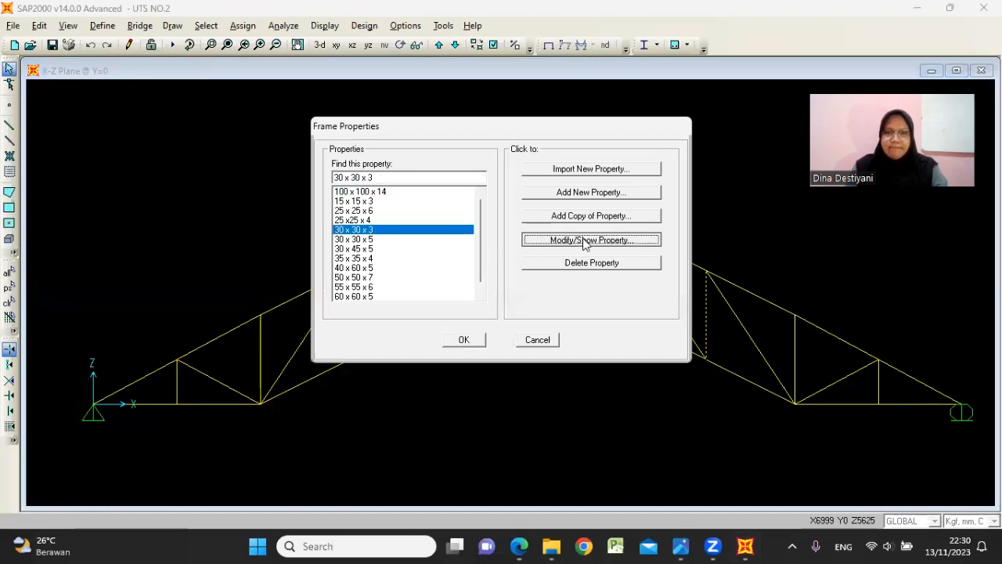
left_click_drag(555, 152, 505, 157)
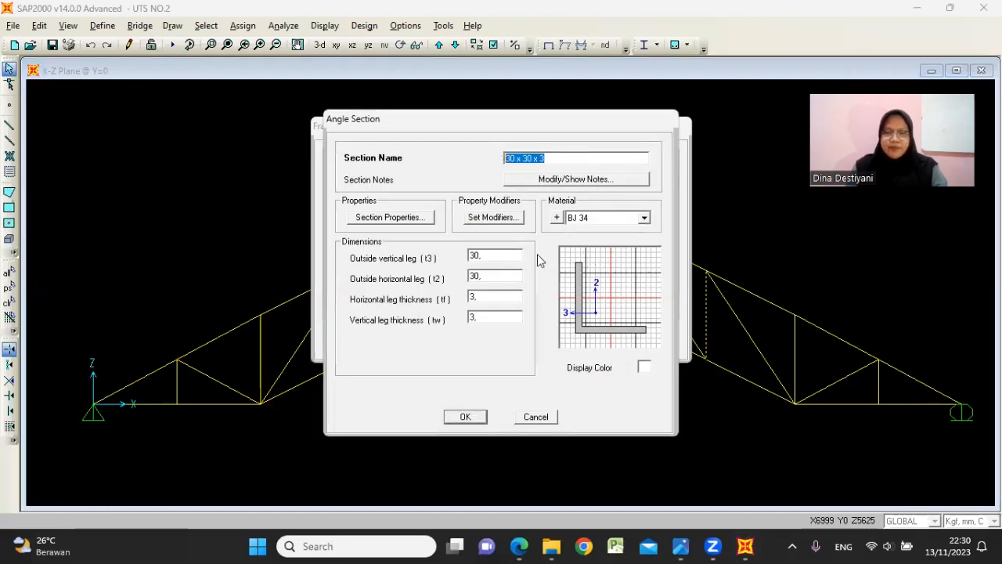
left_click(520, 546)
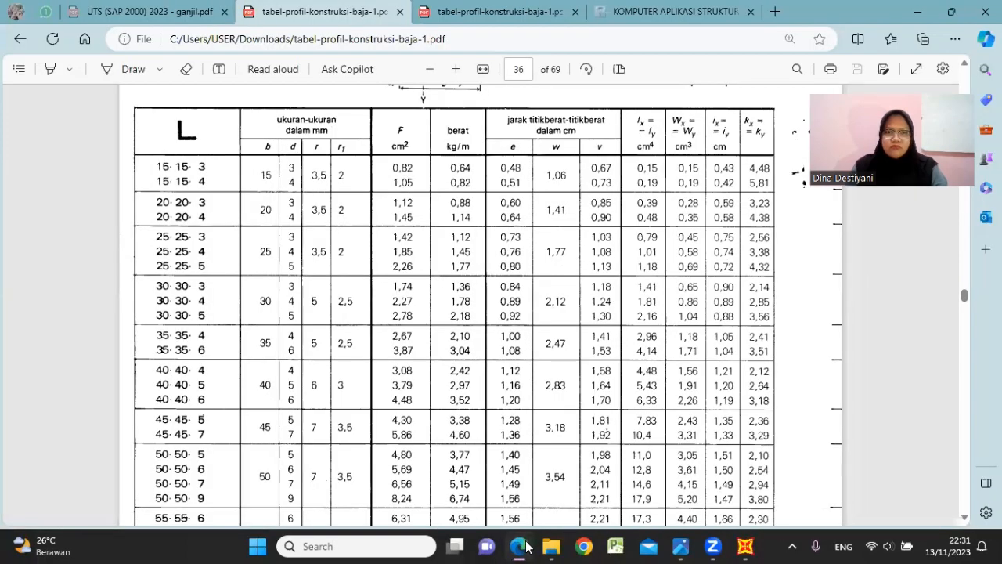
left_click(520, 546)
left_click(532, 159)
left_click_drag(532, 159, 505, 159)
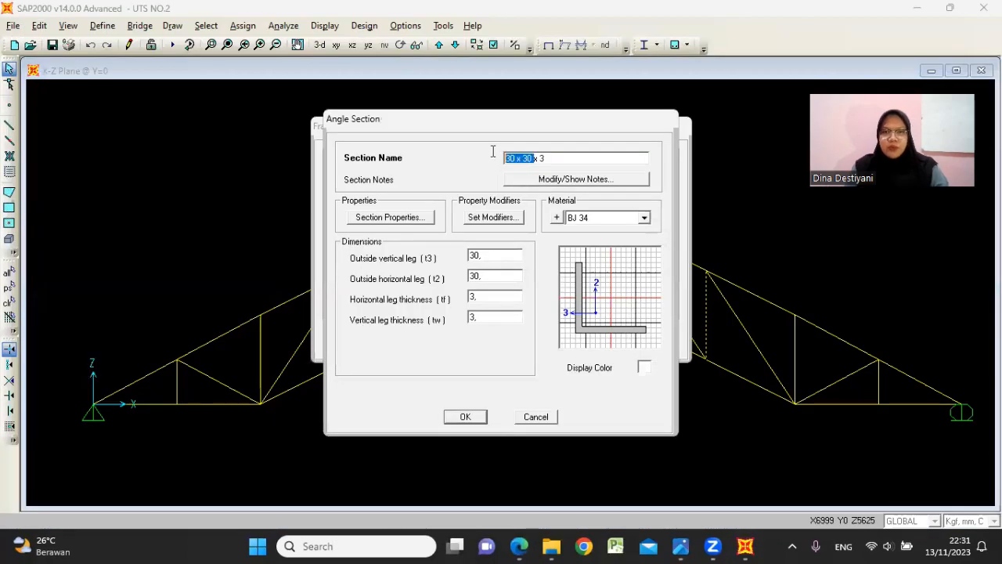
type("20 x x20")
type("20")
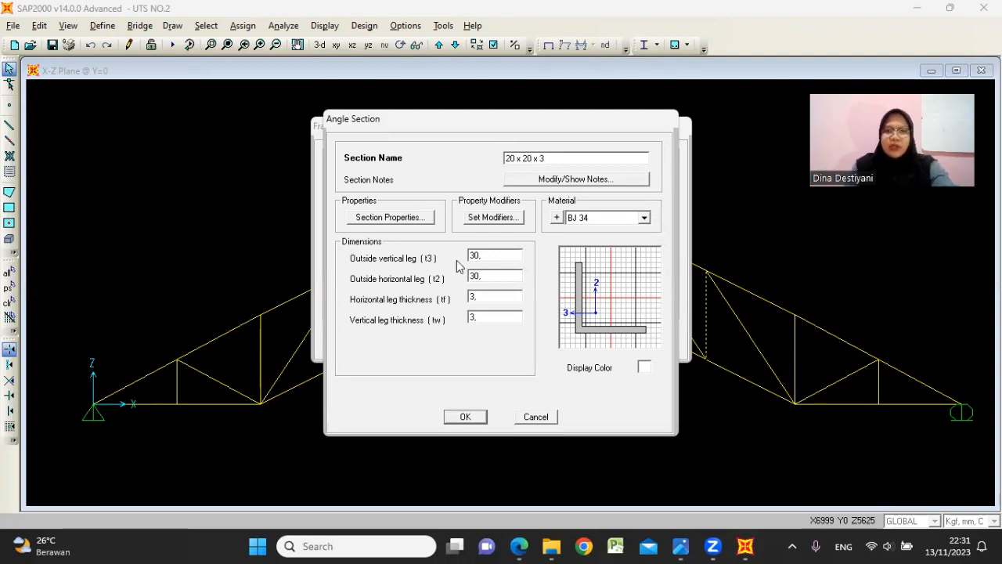
double_click(485, 273)
type("2")
left_click(484, 255)
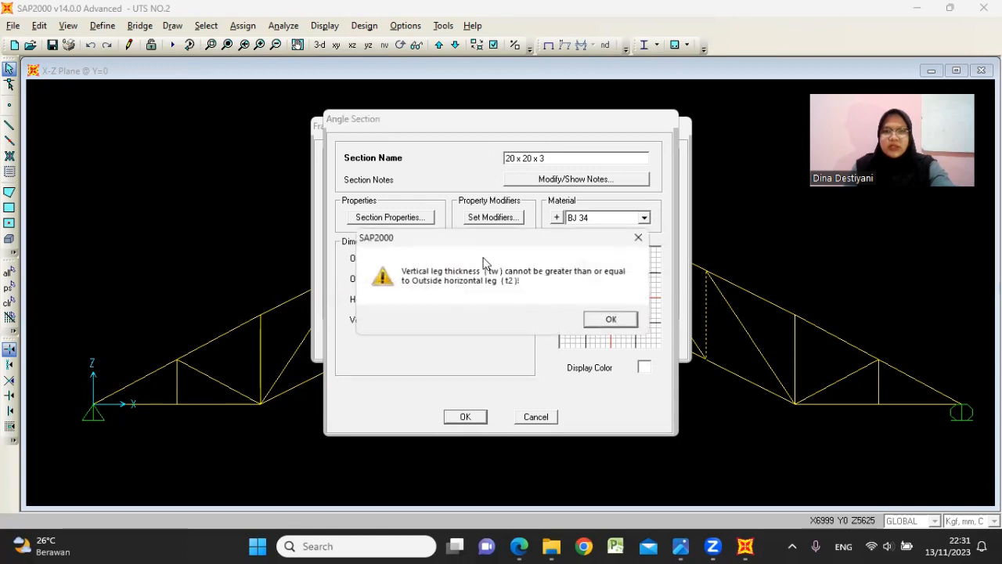
left_click(637, 239)
double_click(510, 258)
type("2")
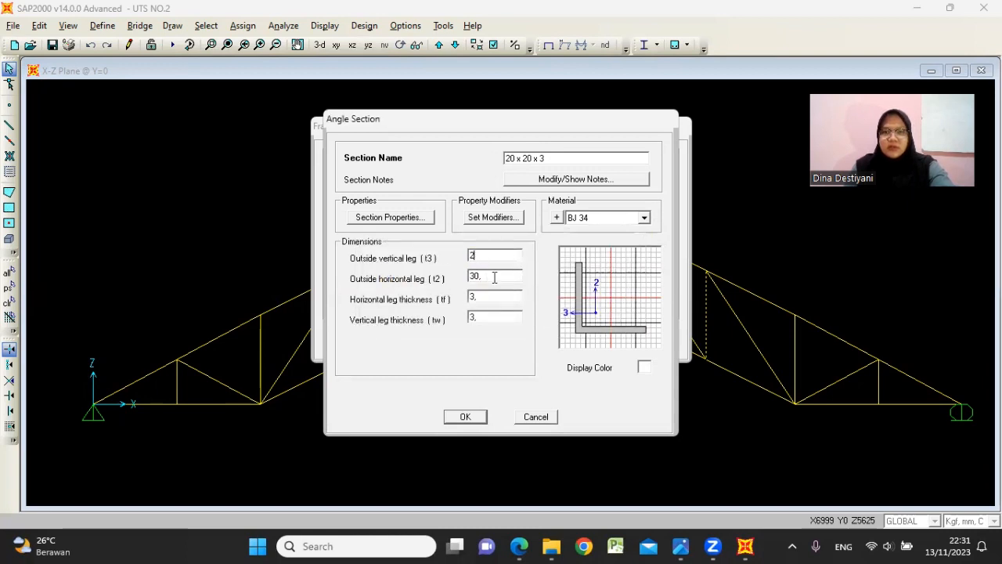
left_click(494, 277)
left_click(644, 233)
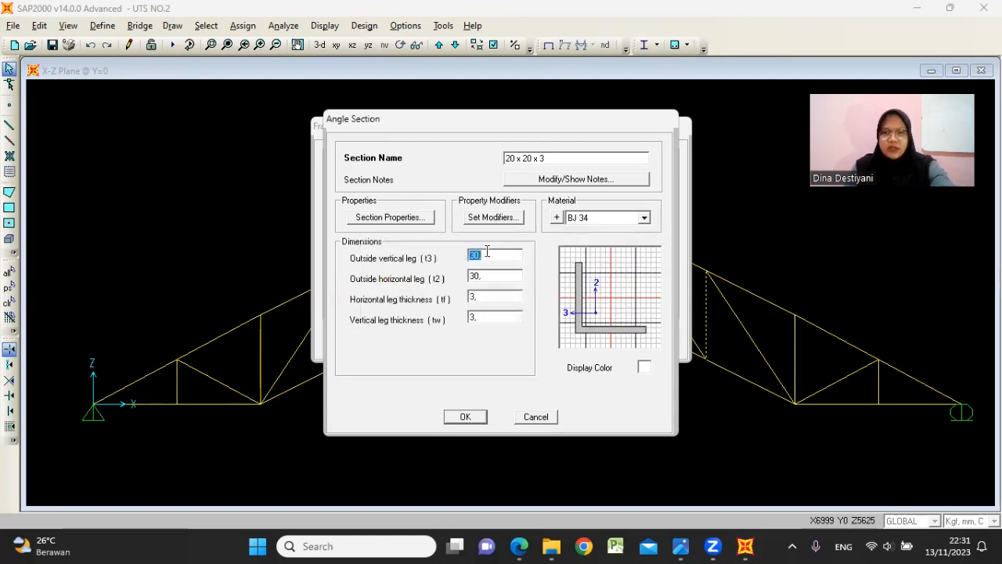
- Set the outside vertical and horizontal legs of the 20 x 20 x 3 section to 20 mm and accept the section
type("20")
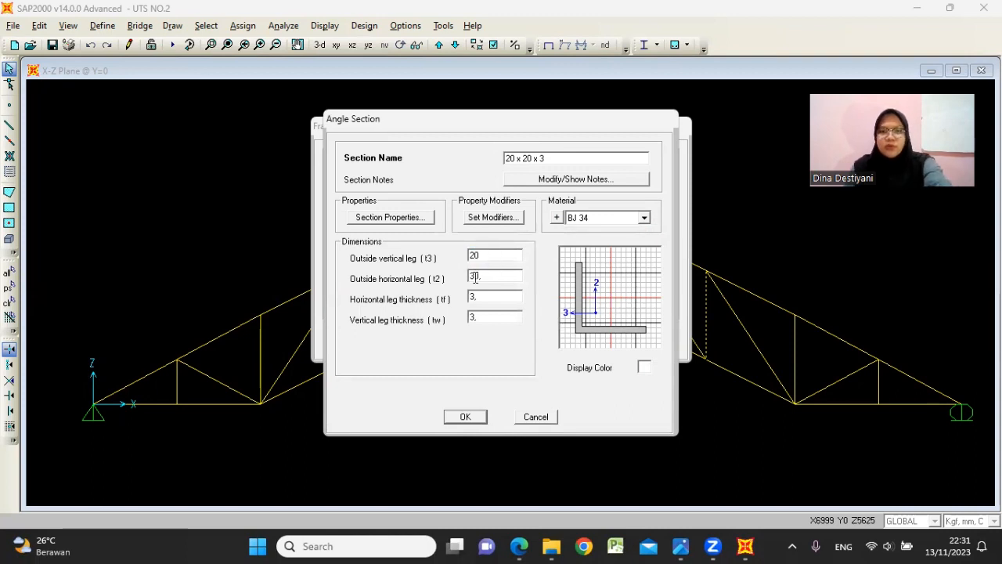
double_click(475, 277)
type("20")
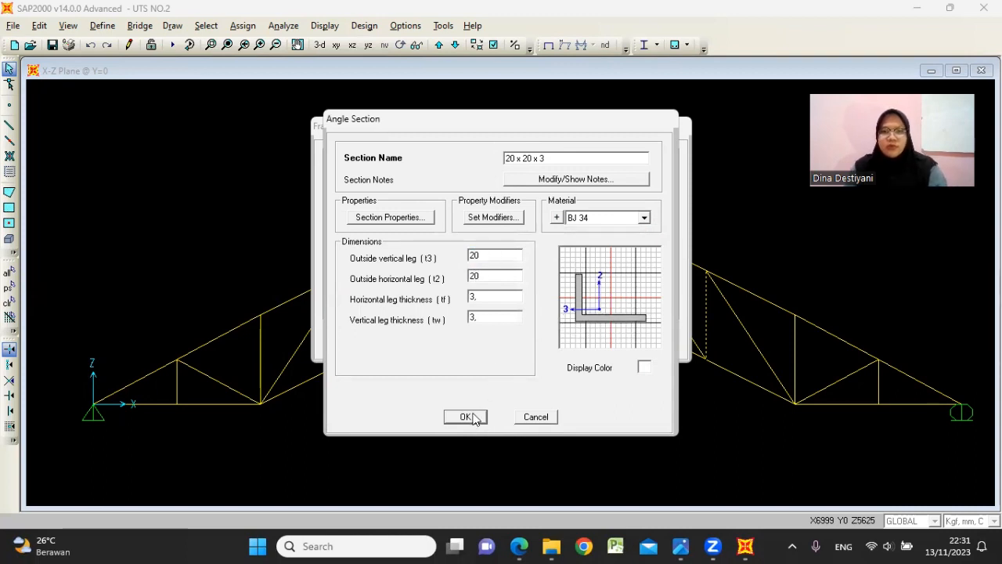
left_click(469, 417)
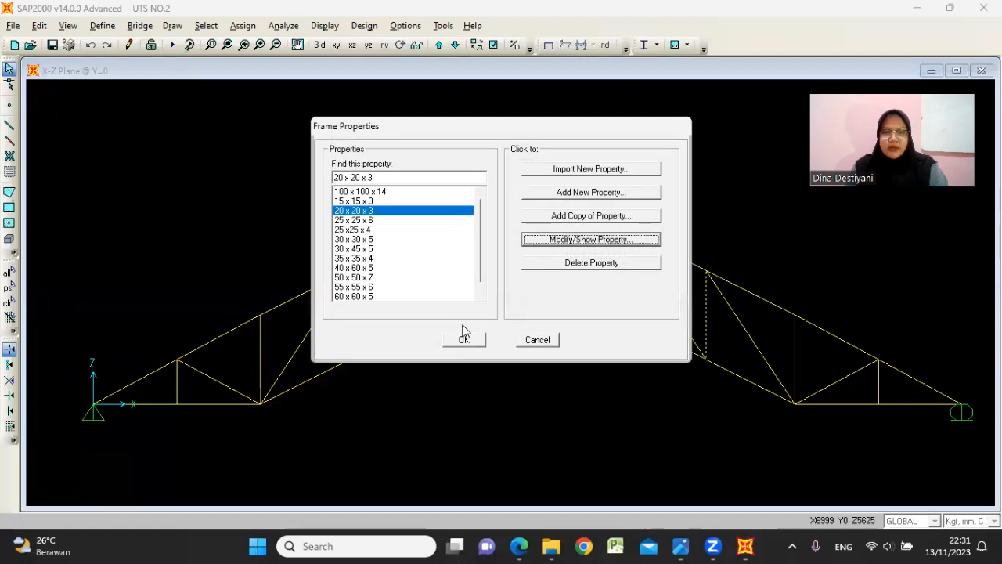
- Assign the 20 x 20 x 3 section to the four selected verticals, and review the latest design-check screenshot in Photos
left_click(466, 338)
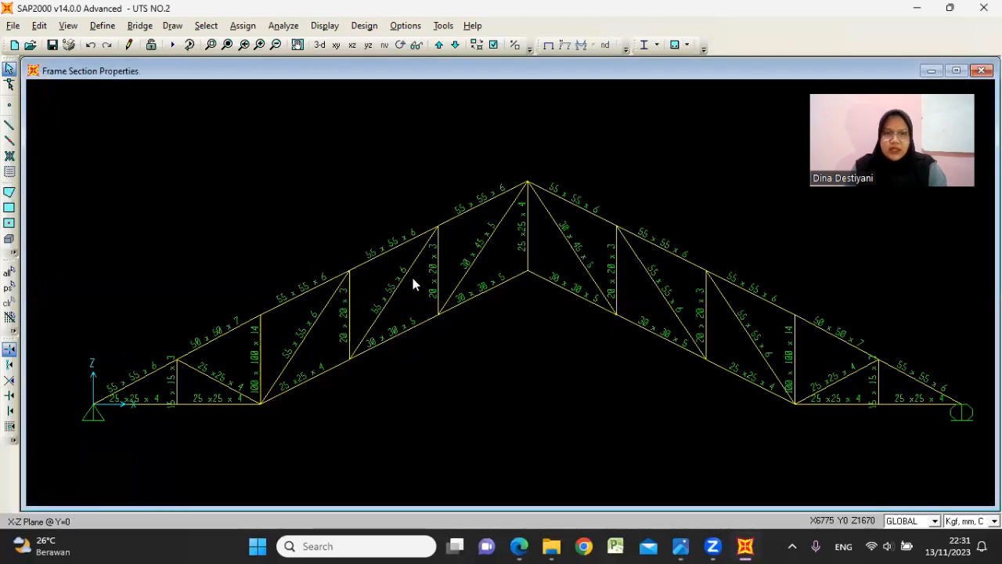
mouse_move(681, 546)
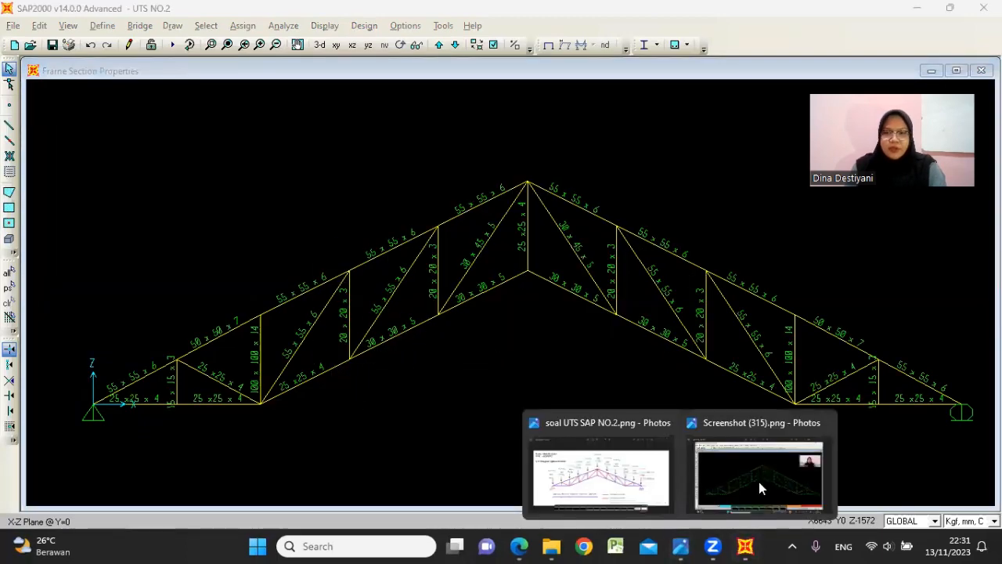
left_click(759, 479)
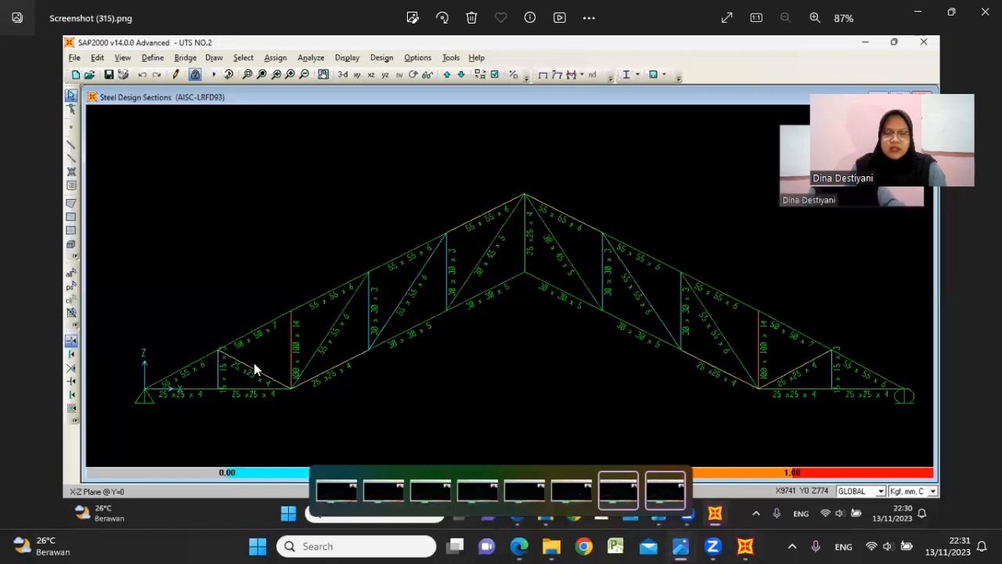
left_click(921, 8)
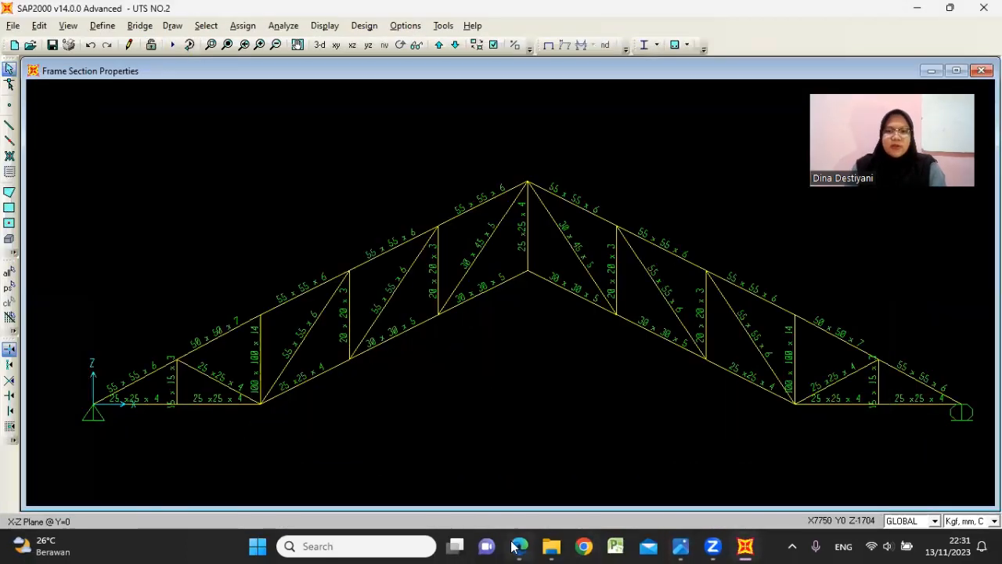
- Switch to Edge, examine the 100 x 100 sizes in the equal-angle profile table, and return to SAP2000
left_click(519, 545)
scroll(227, 260, "down", 15)
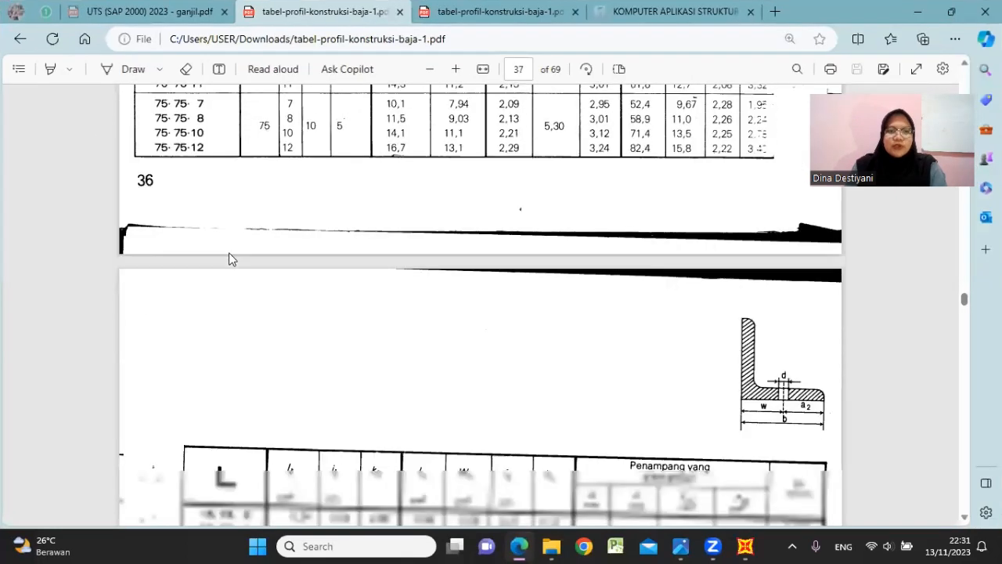
scroll(230, 260, "down", 15)
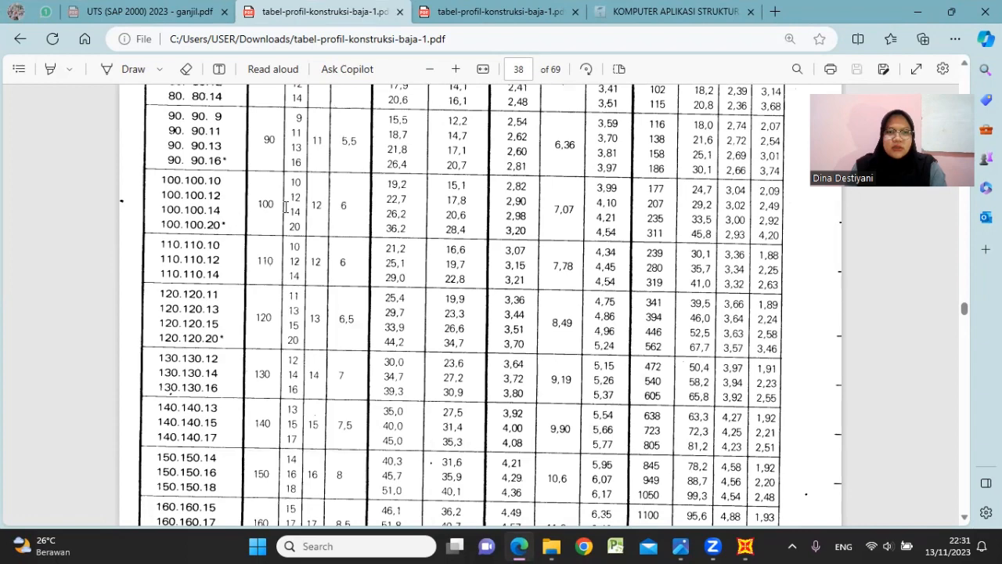
left_click(739, 546)
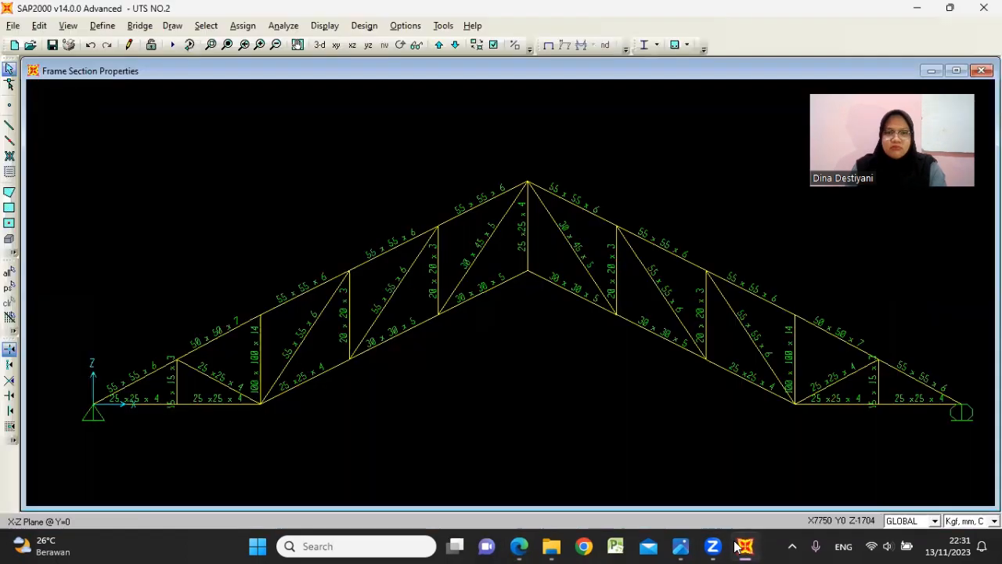
left_click(742, 547)
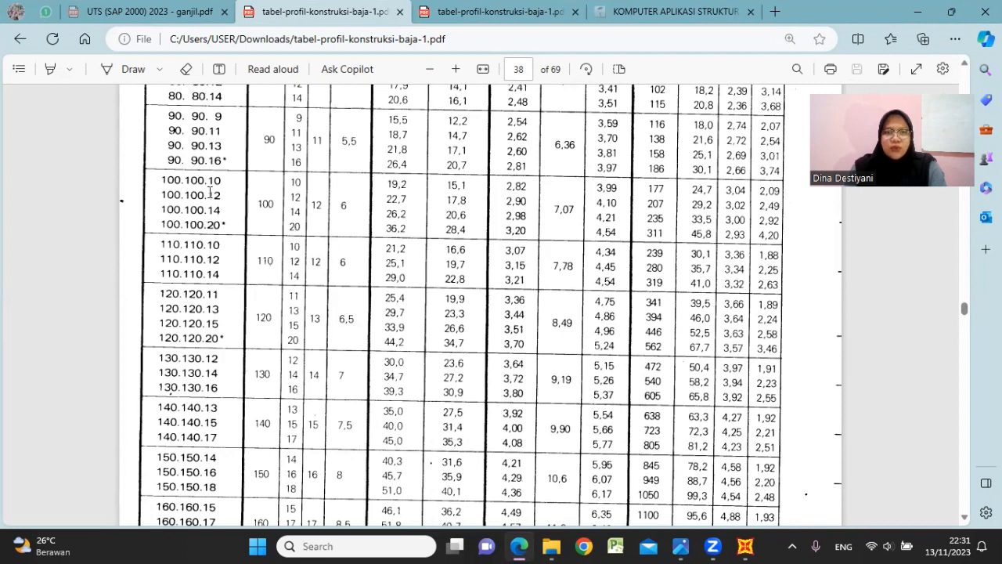
left_click(927, 17)
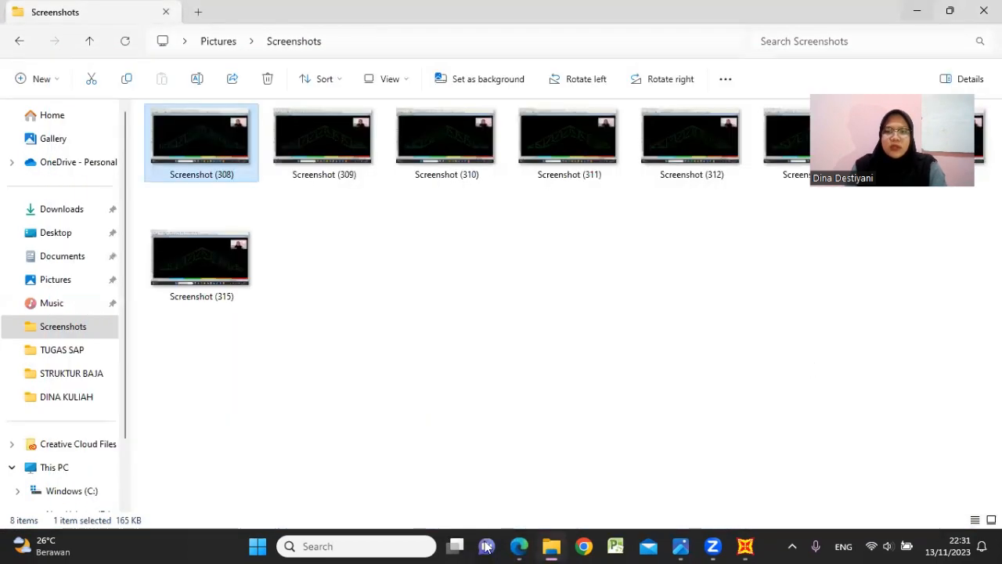
left_click(518, 546)
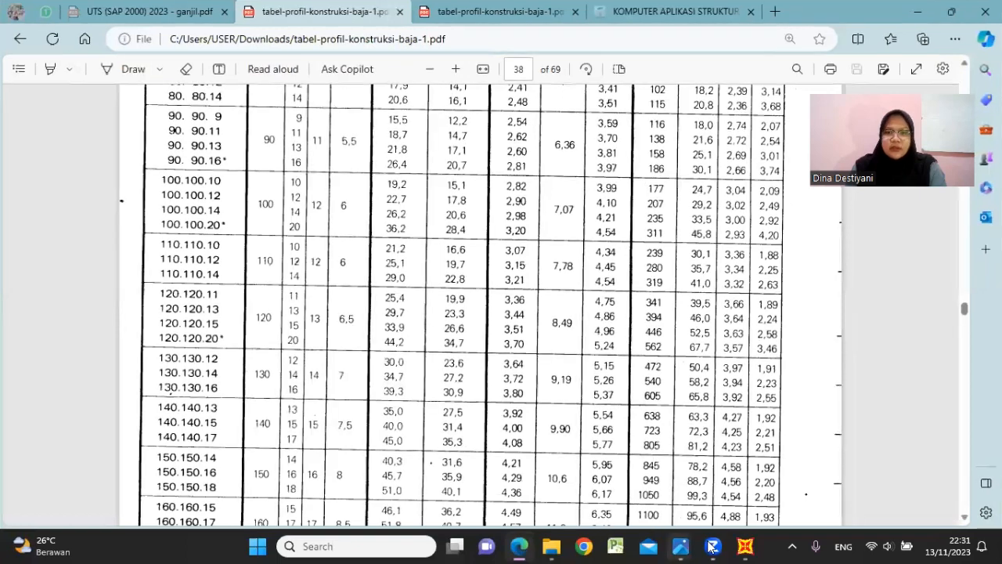
left_click(745, 545)
- Select the two verticals with the 100 x 100 x 14 section and open that section for modification from their frame section assignment
left_click(261, 349)
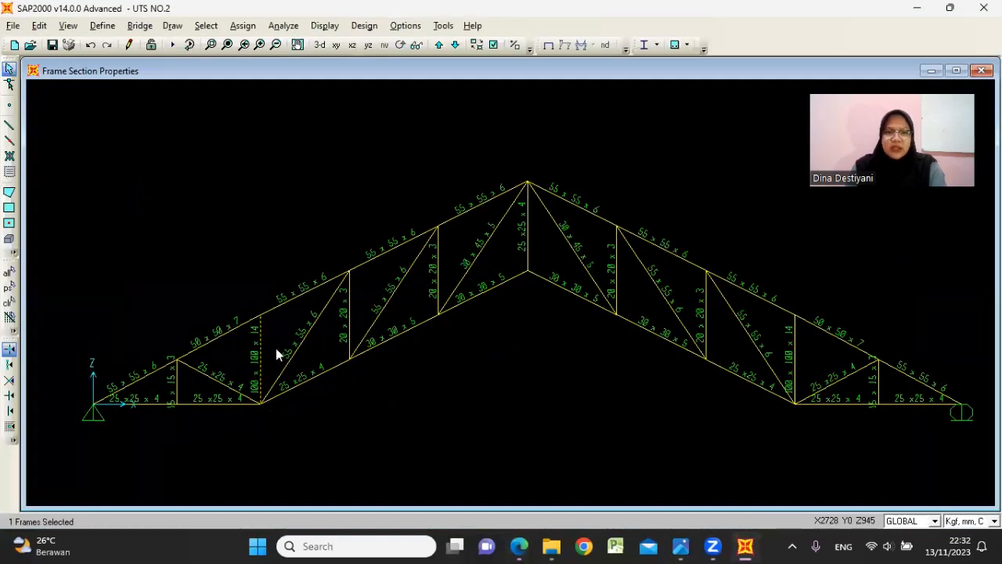
left_click(795, 350)
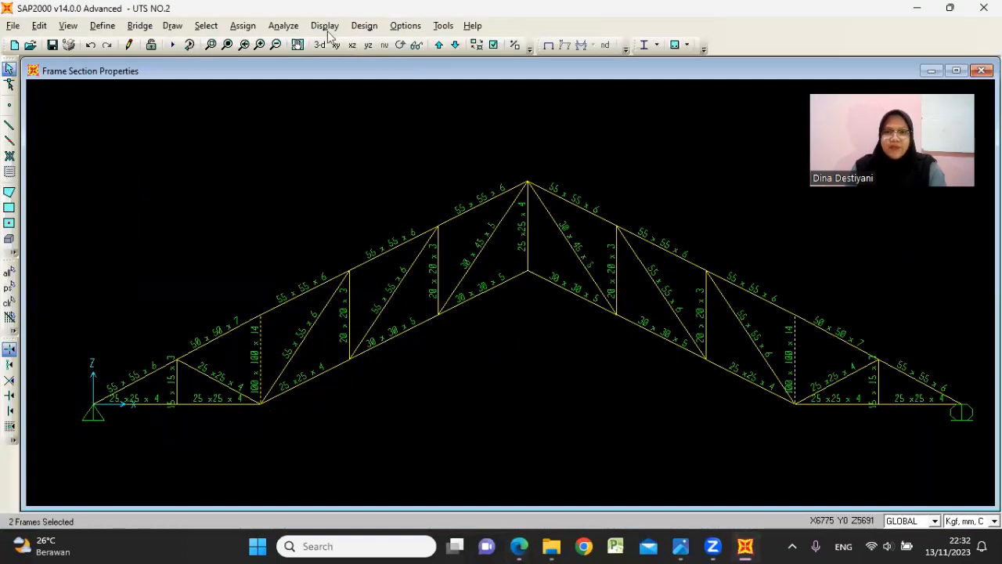
left_click(243, 25)
mouse_move(377, 62)
left_click(449, 61)
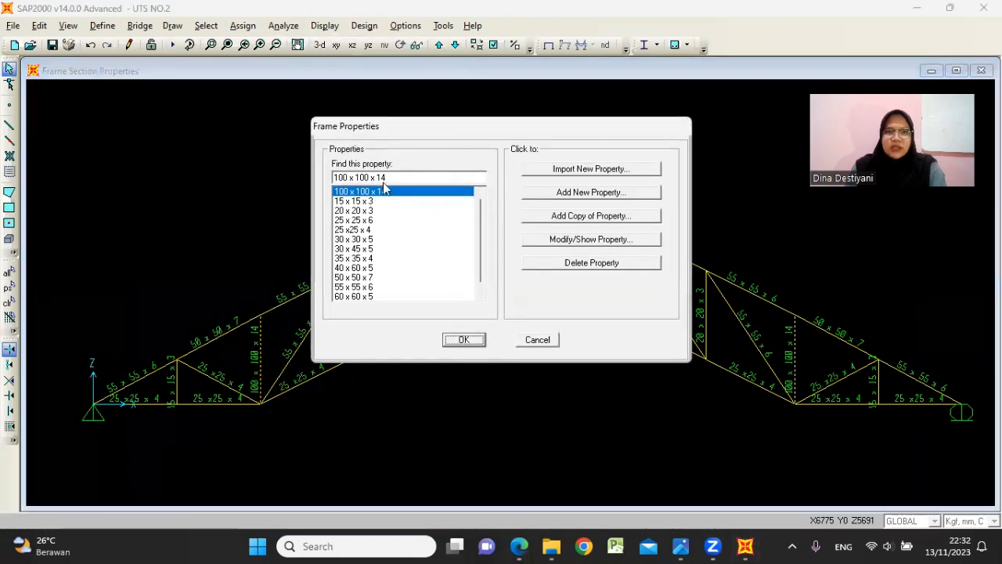
left_click(584, 242)
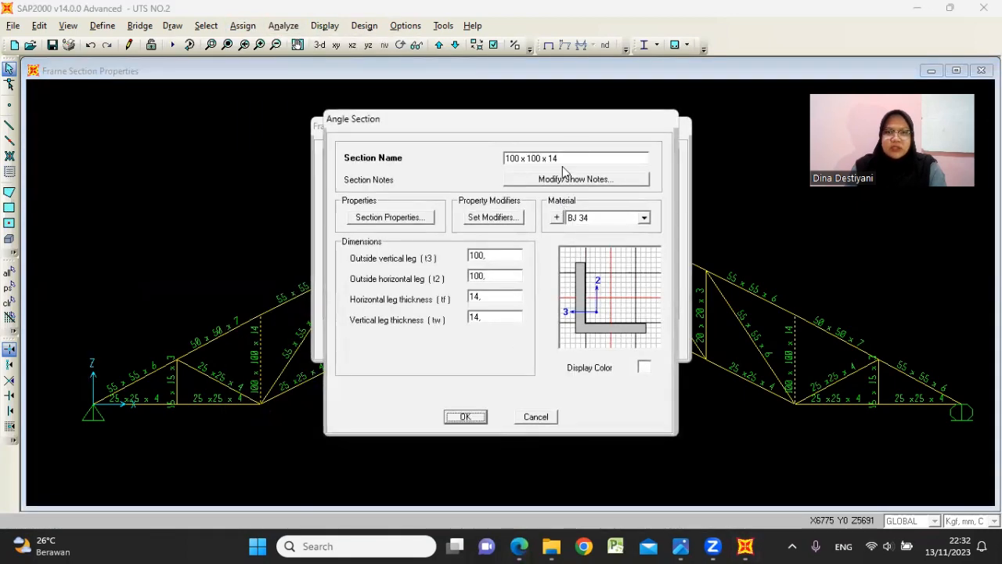
- Check the 100 x 100 sizes in the Edge profile table and rename the section 100 x 100 x 20
double_click(578, 157)
left_click(521, 545)
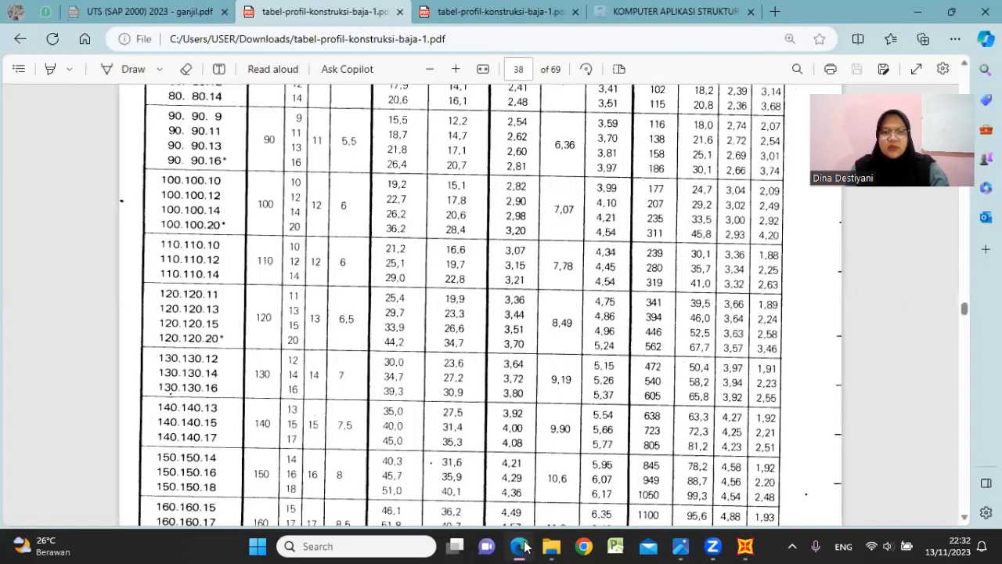
left_click(526, 546)
left_click(526, 545)
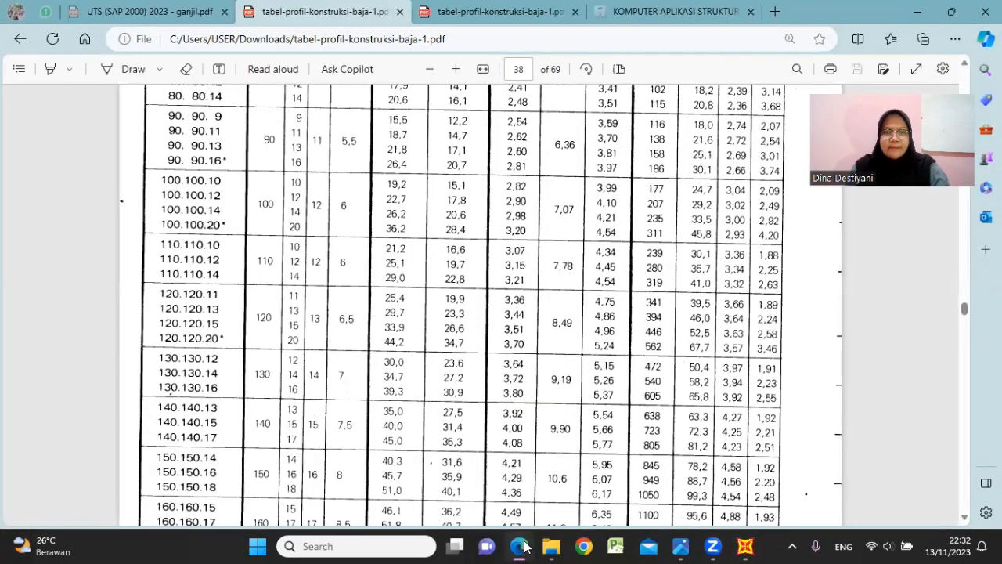
left_click(523, 546)
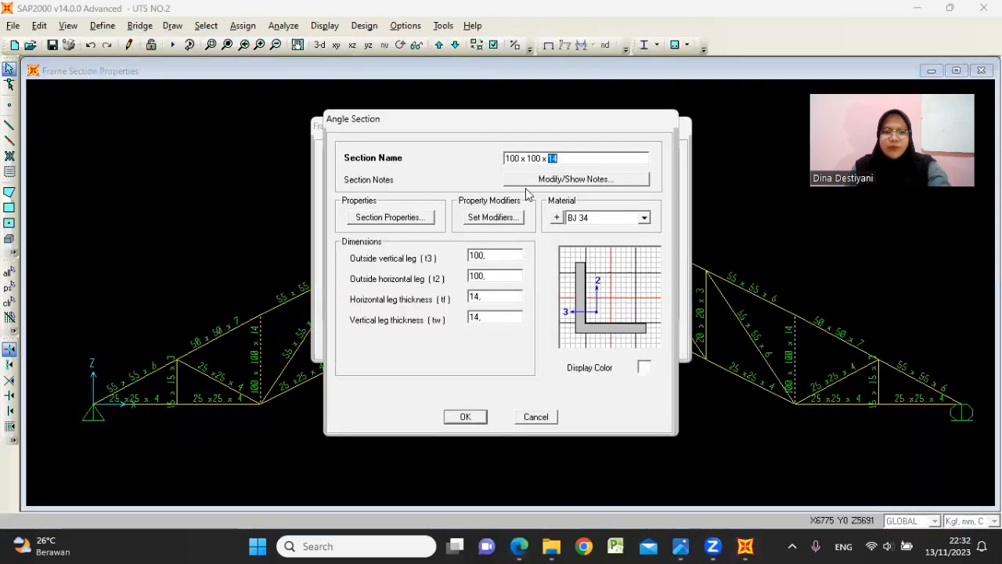
type("20")
- Set the vertical and horizontal leg thicknesses to 20 mm and assign the section to the two selected verticals
double_click(498, 316)
type("2")
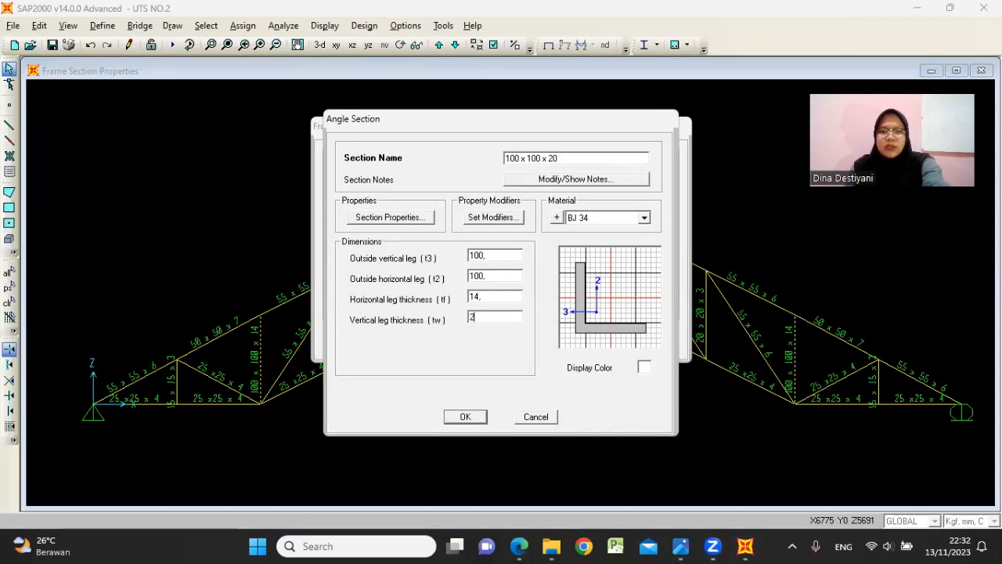
double_click(512, 295)
type("20")
left_click(478, 418)
left_click(467, 342)
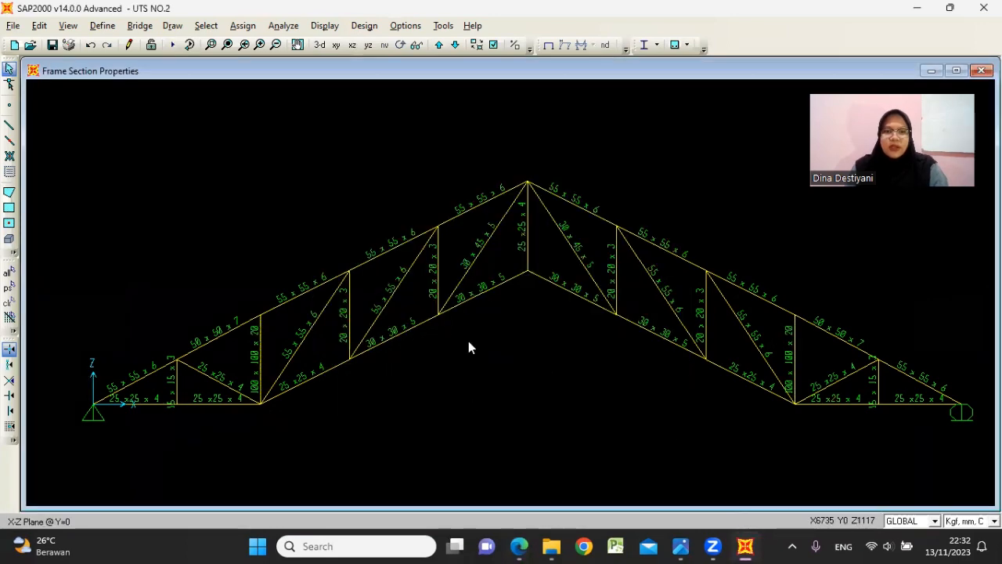
- Run the analysis and start the steel design check of the truss
left_click(172, 45)
left_click(694, 359)
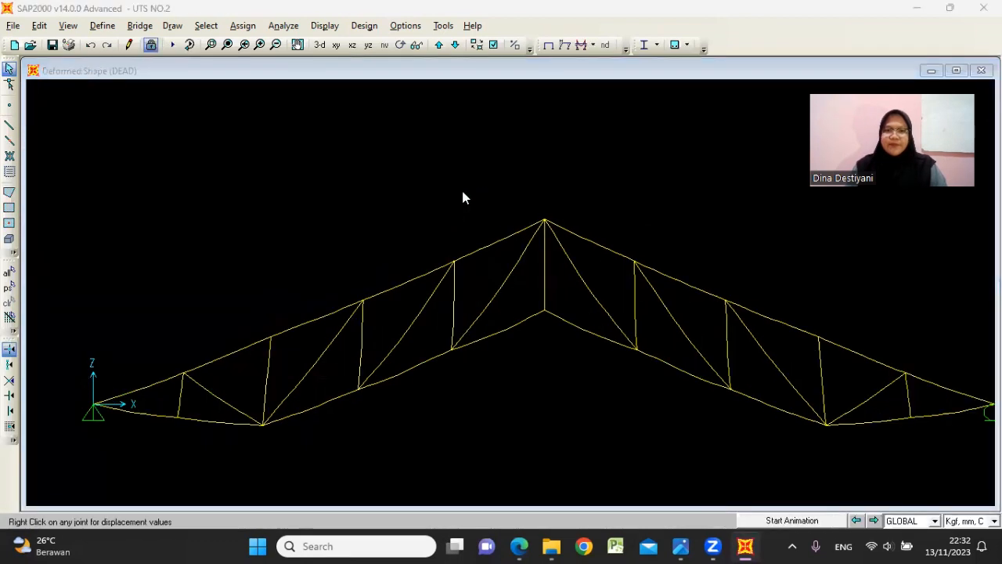
left_click(644, 45)
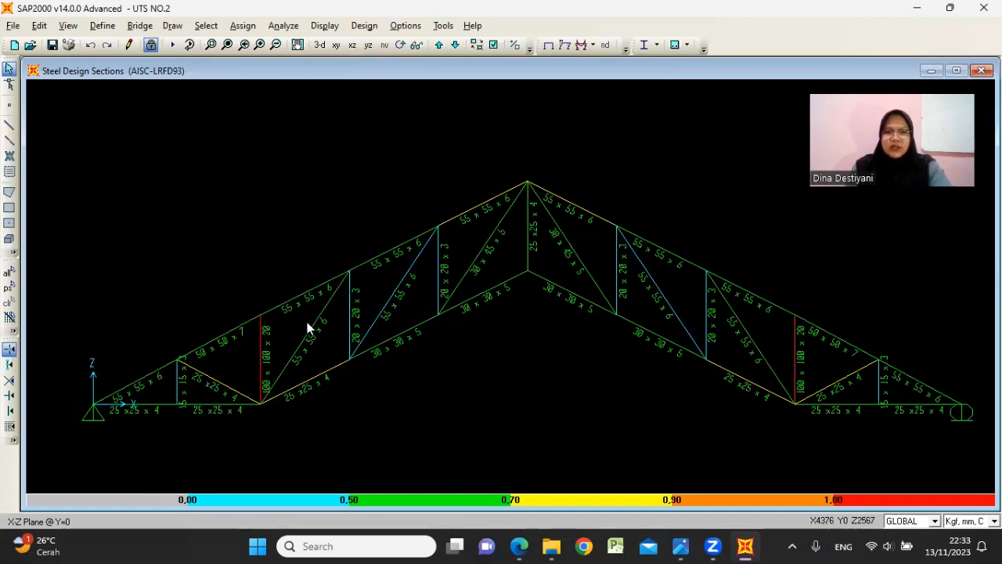
- Switch to Edge, look up the smallest equal-angle sizes in the profile table, and return to SAP2000
left_click(519, 546)
scroll(270, 267, "up", 10)
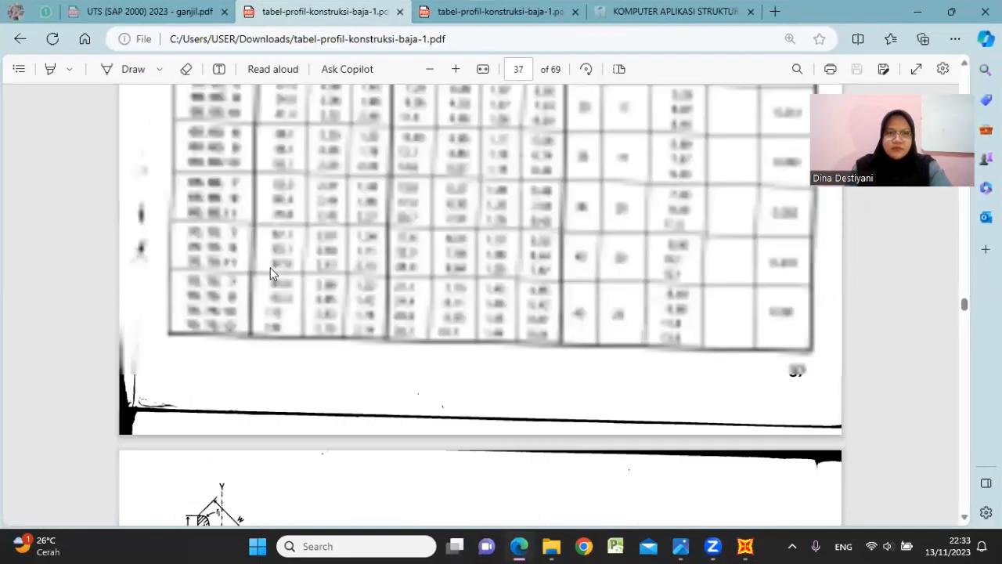
scroll(270, 267, "up", 10)
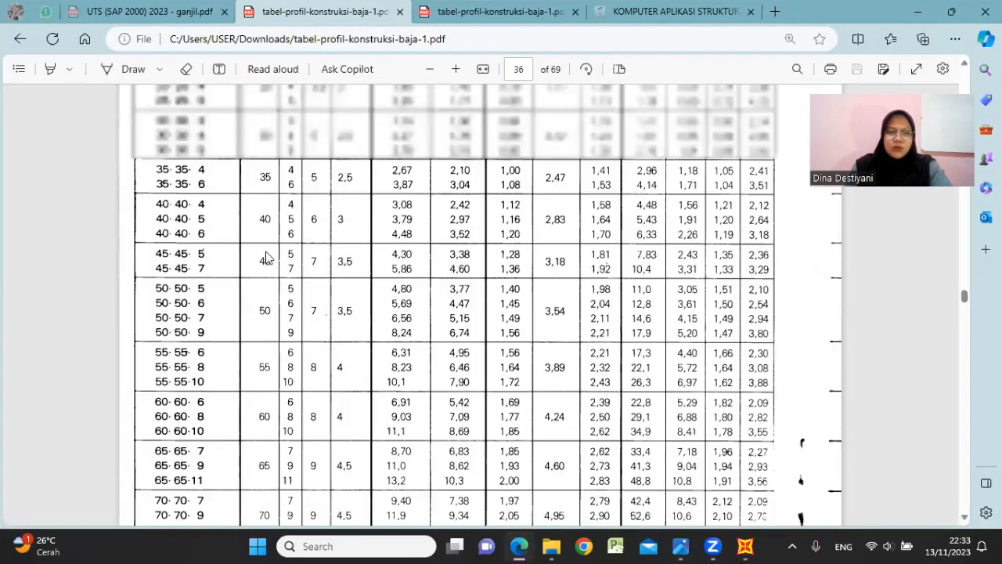
scroll(266, 258, "up", 3)
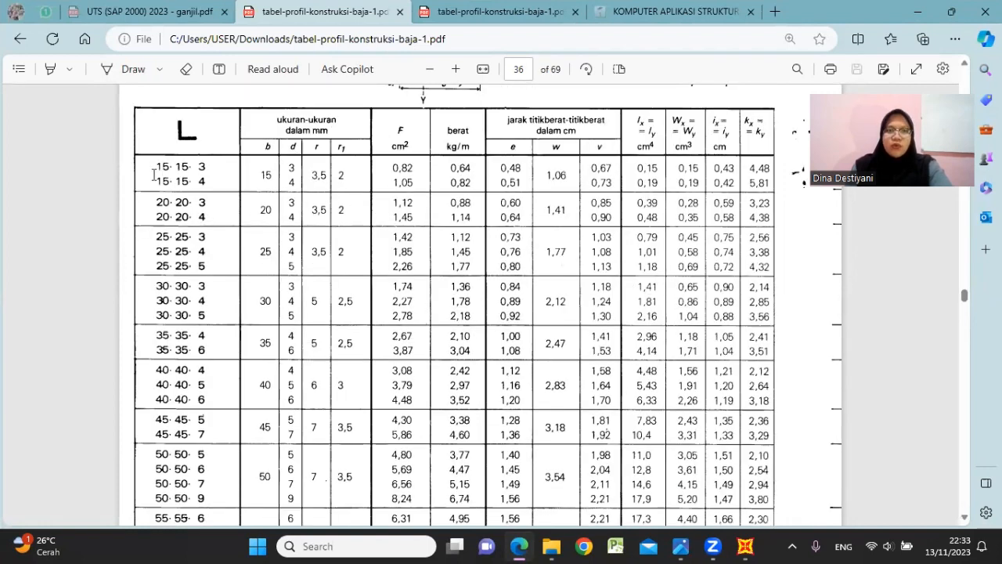
left_click(918, 12)
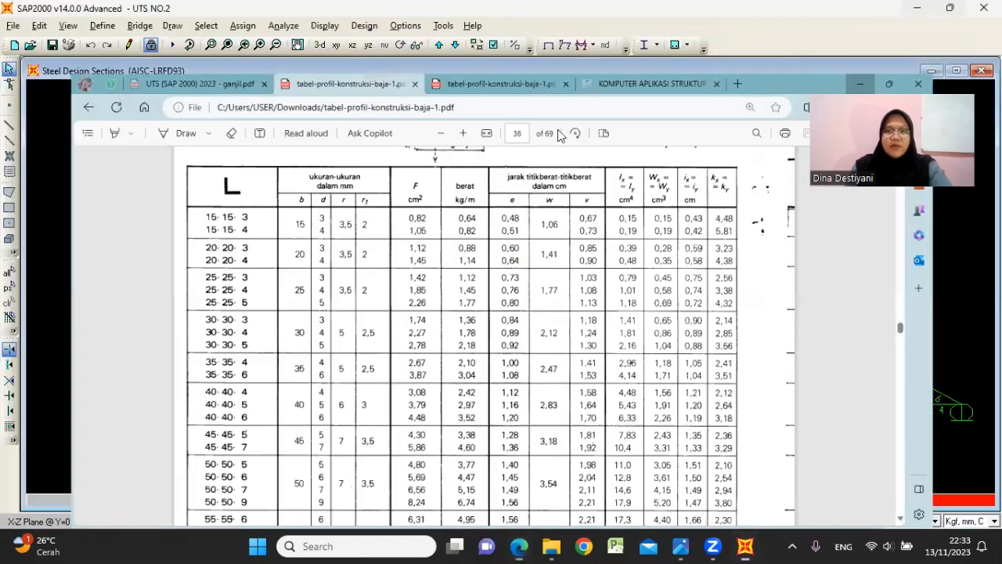
- Unlock the model and assign the 15 x 15 x 3 section to the four intermediate verticals
left_click(151, 45)
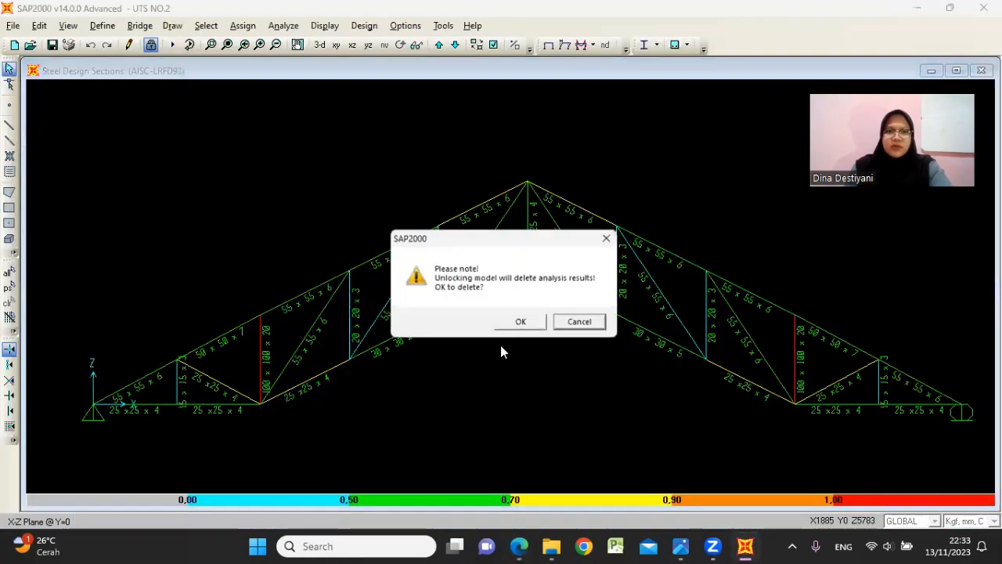
left_click(522, 324)
left_click(347, 313)
left_click(438, 263)
left_click(616, 270)
left_click(707, 321)
left_click(243, 25)
mouse_move(282, 62)
left_click(444, 63)
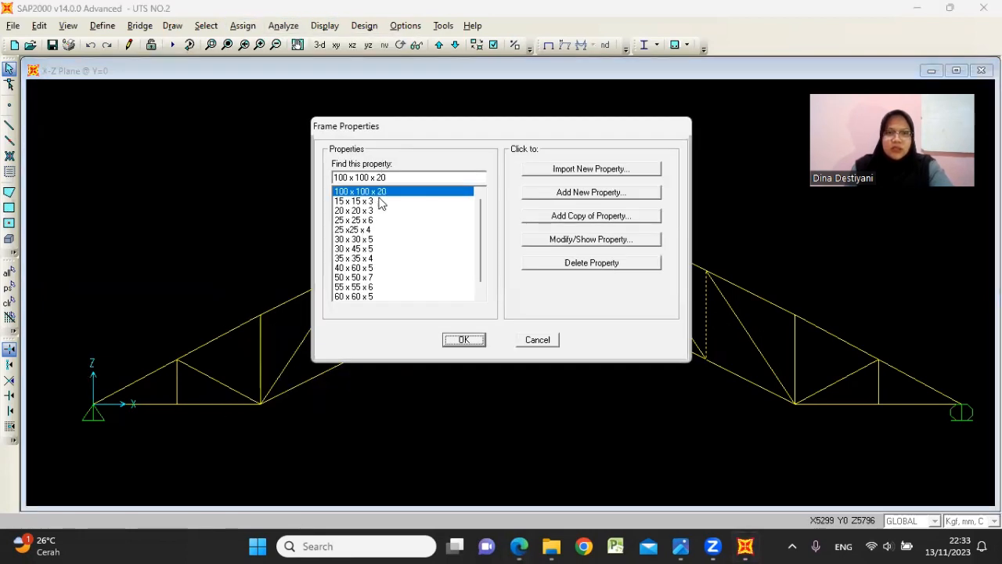
left_click(383, 203)
left_click(470, 341)
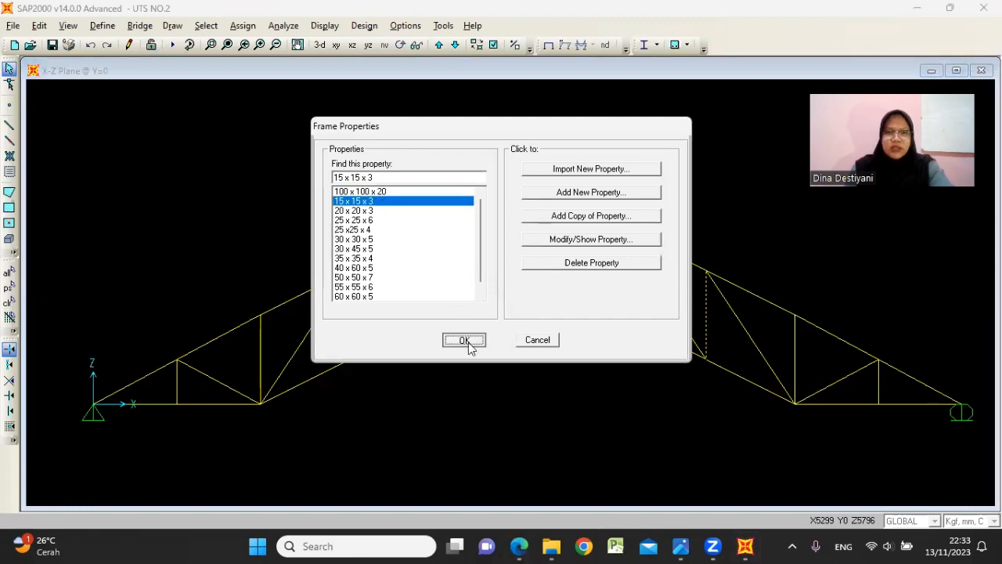
- Switch to Edge, examine the equal-angle sizes above 100 mm in the profile table, and highlight the 150.150.18 entry
left_click(520, 545)
scroll(222, 354, "down", 20)
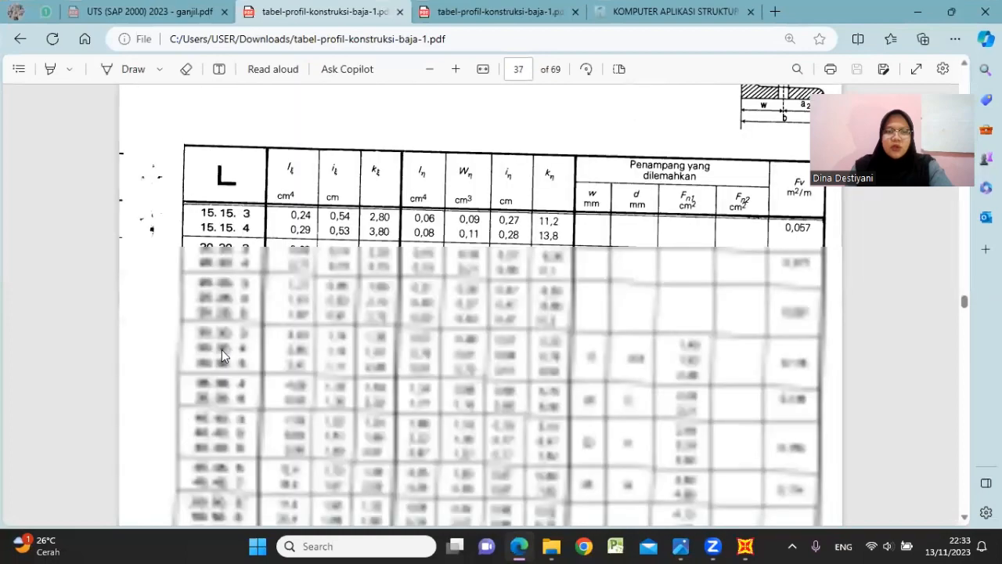
scroll(221, 354, "up", 5)
scroll(219, 329, "down", 5)
scroll(212, 283, "up", 3)
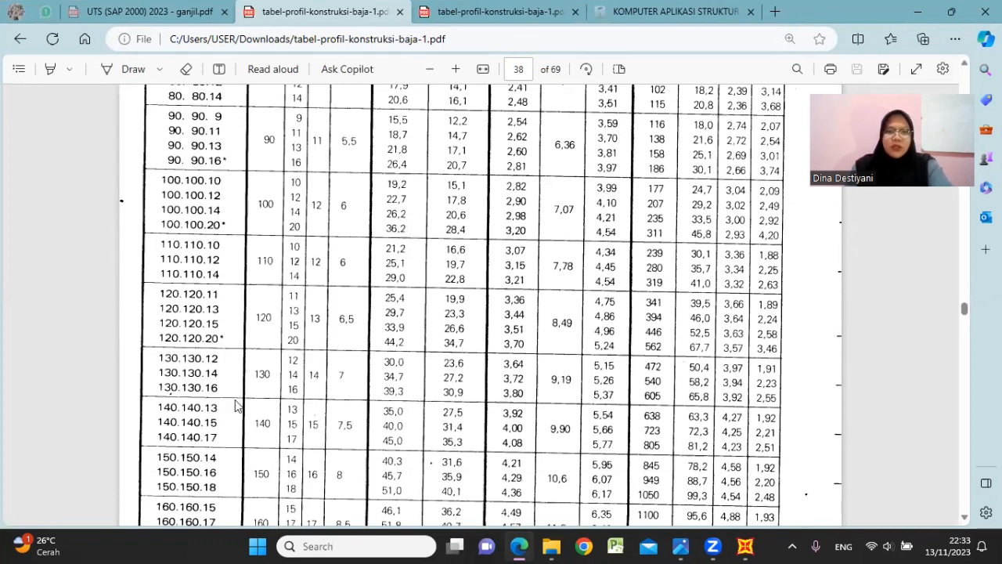
scroll(425, 335, "down", 3)
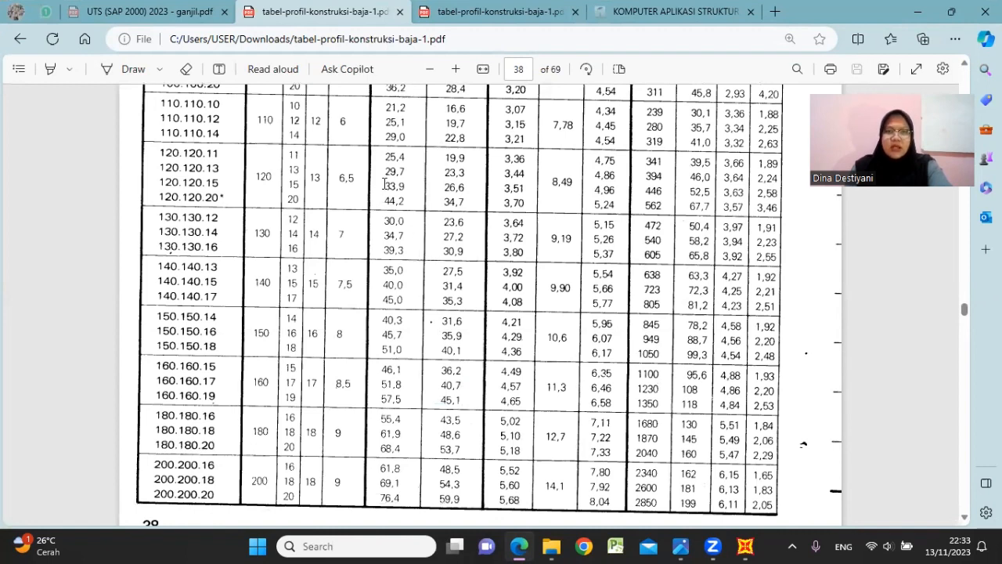
scroll(395, 176, "down", 1)
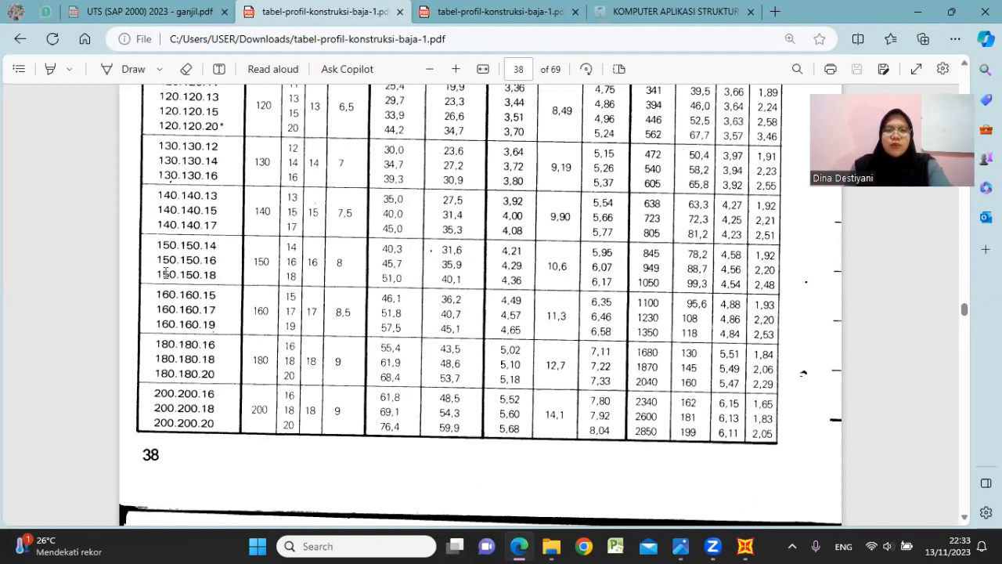
left_click_drag(159, 272, 218, 274)
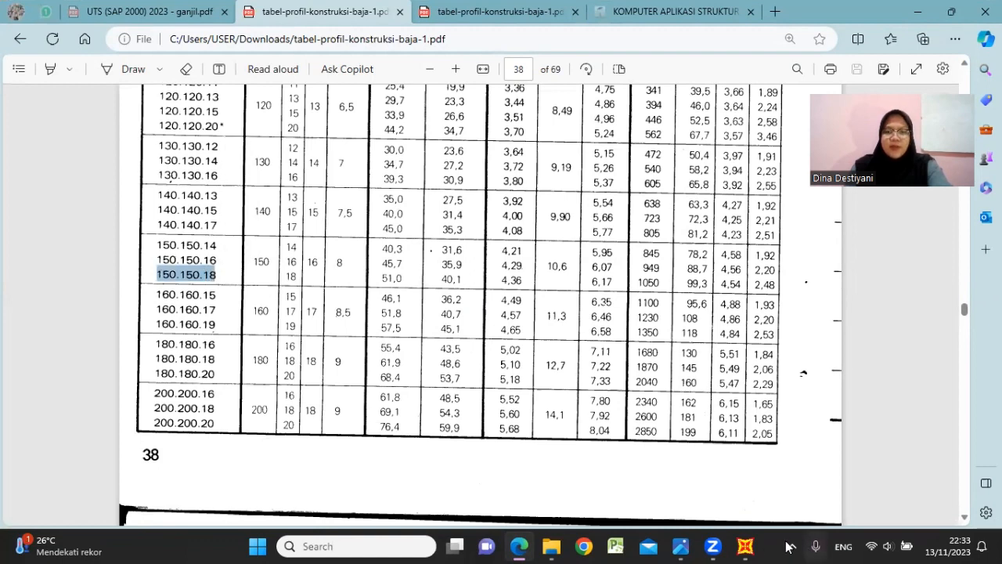
- Switch to SAP2000, select the two 100 x 100 x 20 verticals of the truss and start assigning a frame section to them
left_click(745, 546)
left_click(259, 345)
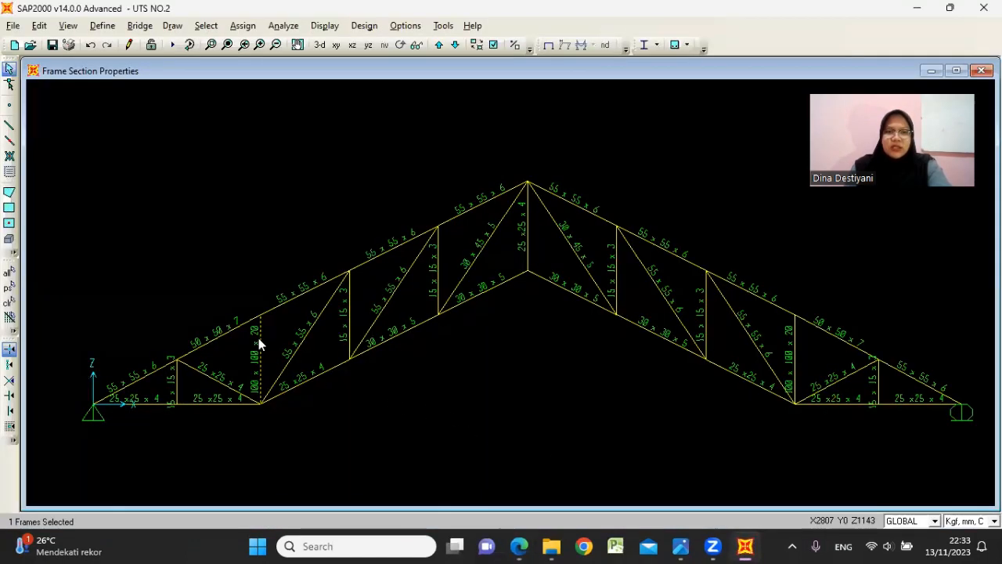
left_click(793, 348)
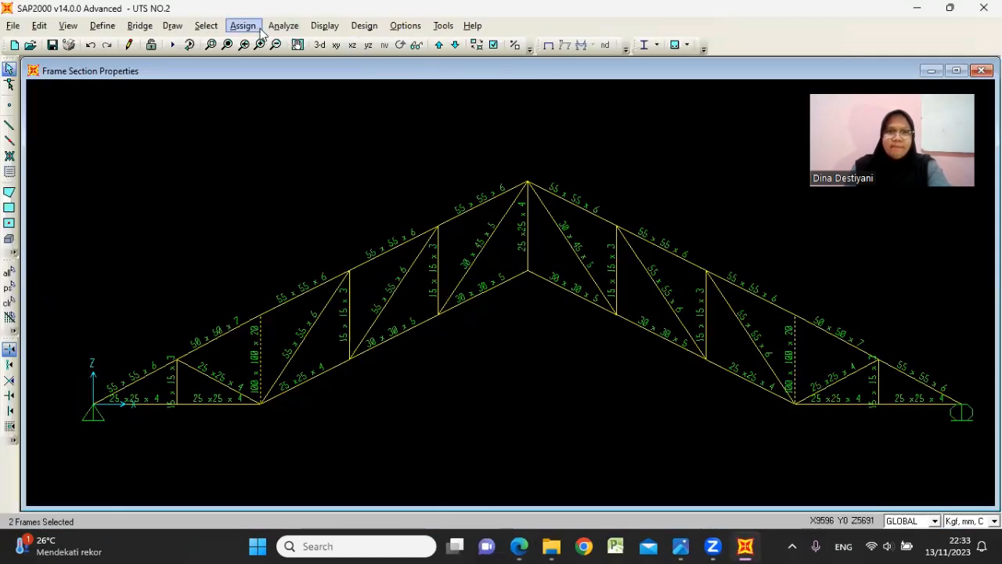
left_click(243, 26)
mouse_move(394, 65)
left_click(459, 63)
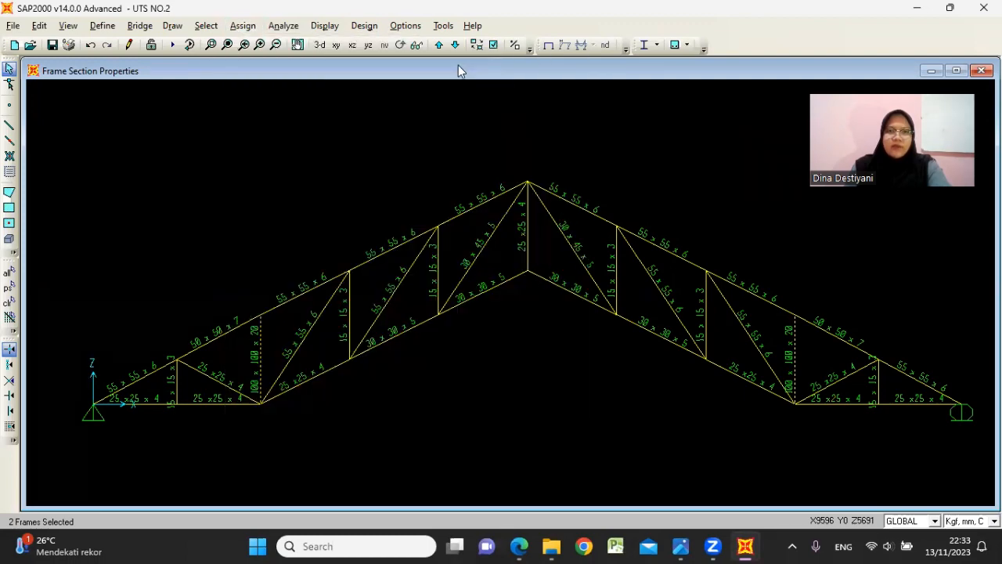
- Modify the 100 x 100 x 20 angle section and rename it as 150 x 150 x 18, following the profile table in Edge
left_click(565, 242)
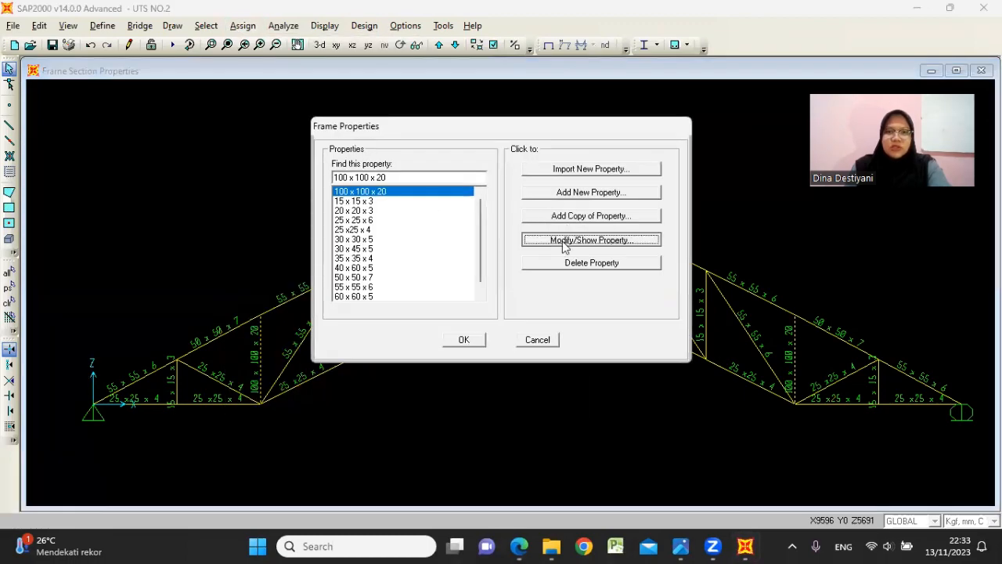
left_click(519, 545)
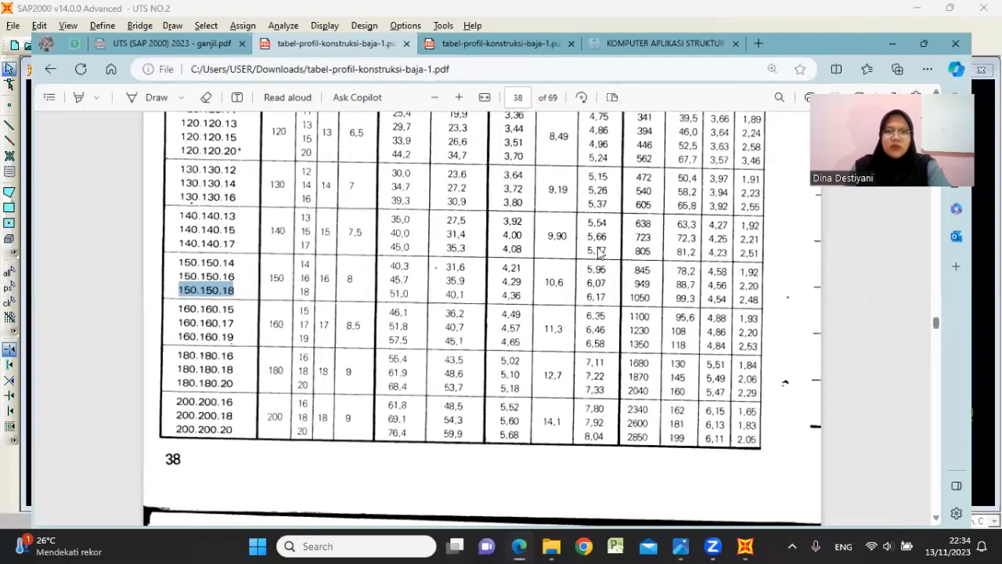
left_click(519, 546)
left_click_drag(557, 158, 506, 158)
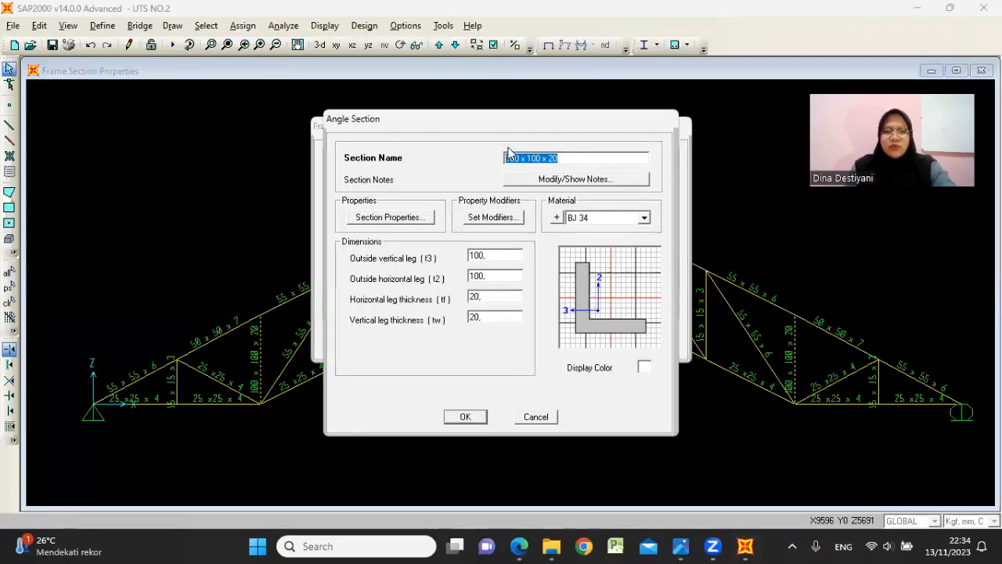
type("150 x 1")
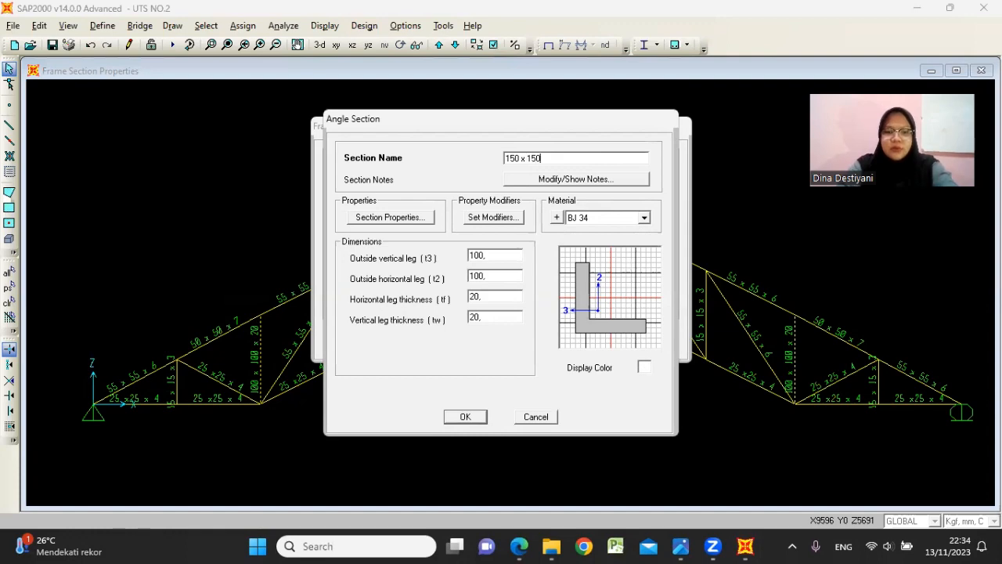
left_click(519, 546)
left_click(519, 546)
type("18")
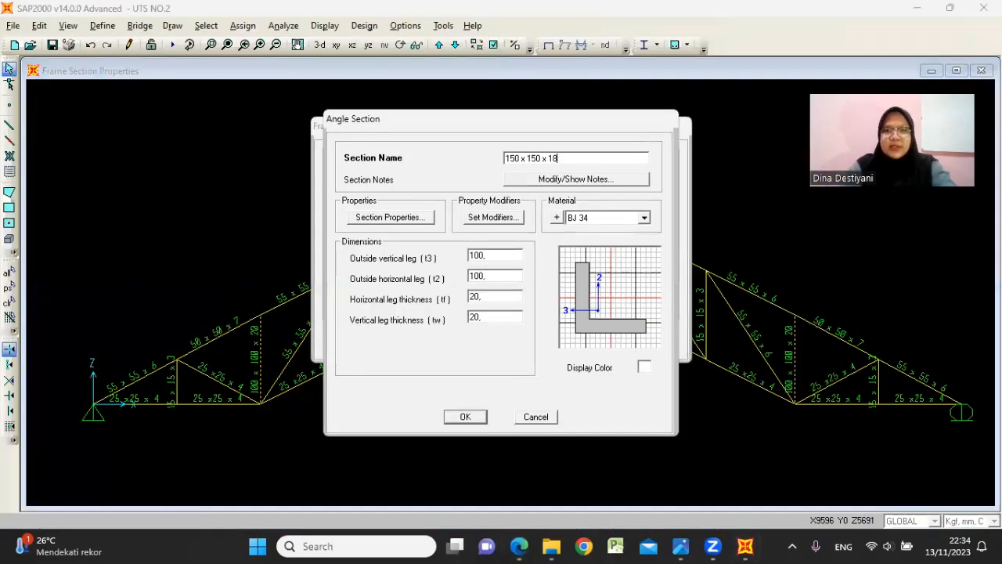
- Set the angle's leg thicknesses to 18 mm and outside legs to 150 mm, and assign the section to the selected verticals
double_click(490, 317)
type("18")
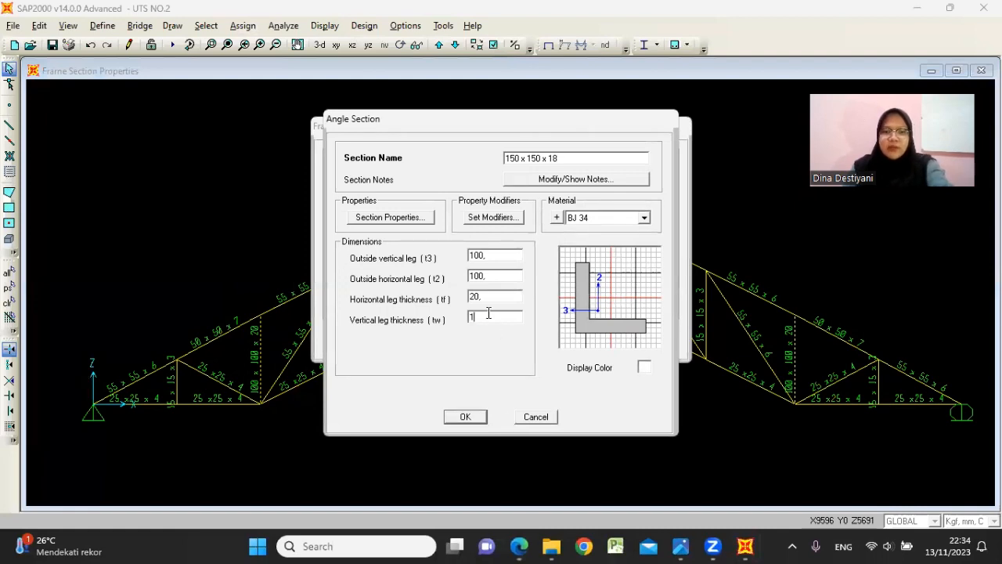
double_click(490, 297)
type("1")
double_click(497, 275)
type("150")
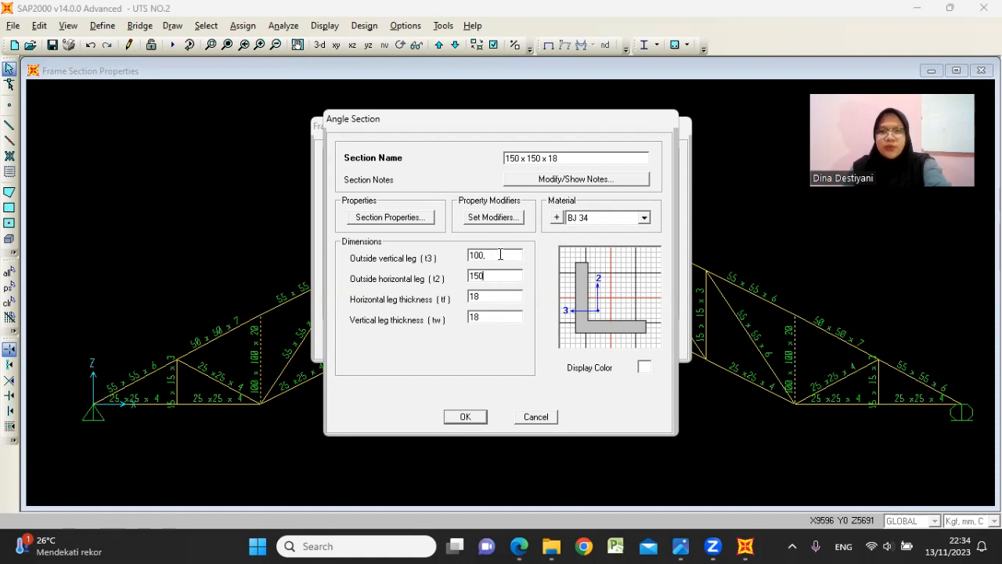
double_click(499, 254)
type("150")
left_click(465, 417)
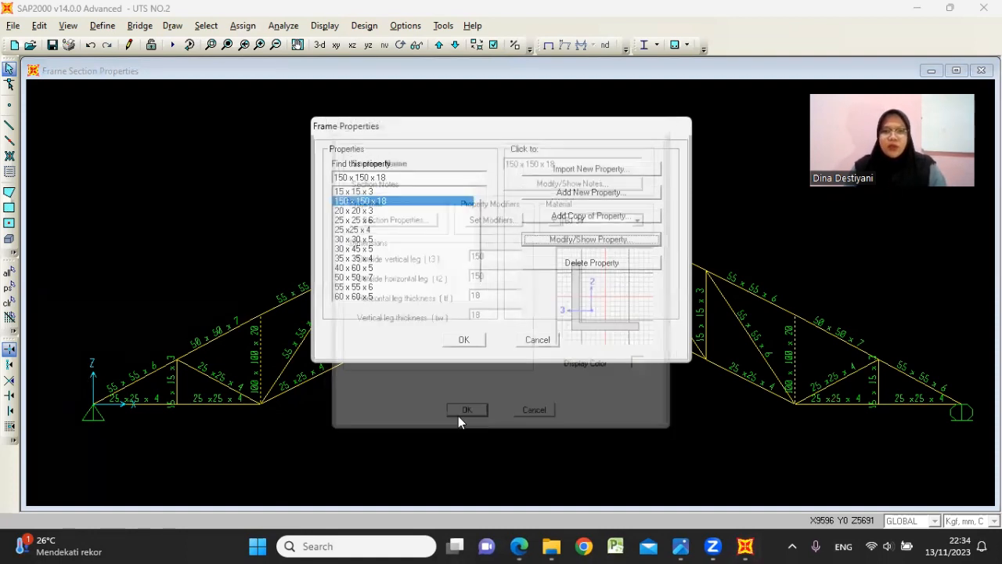
left_click(464, 340)
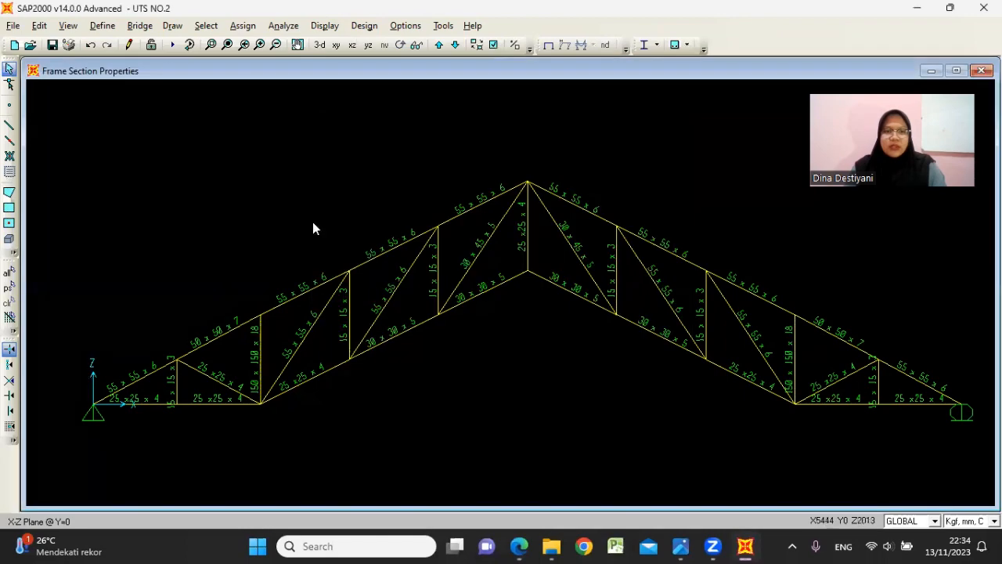
- Rerun the analysis and the steel design check with the 150 x 150 x 18 verticals
left_click(172, 44)
left_click(664, 361)
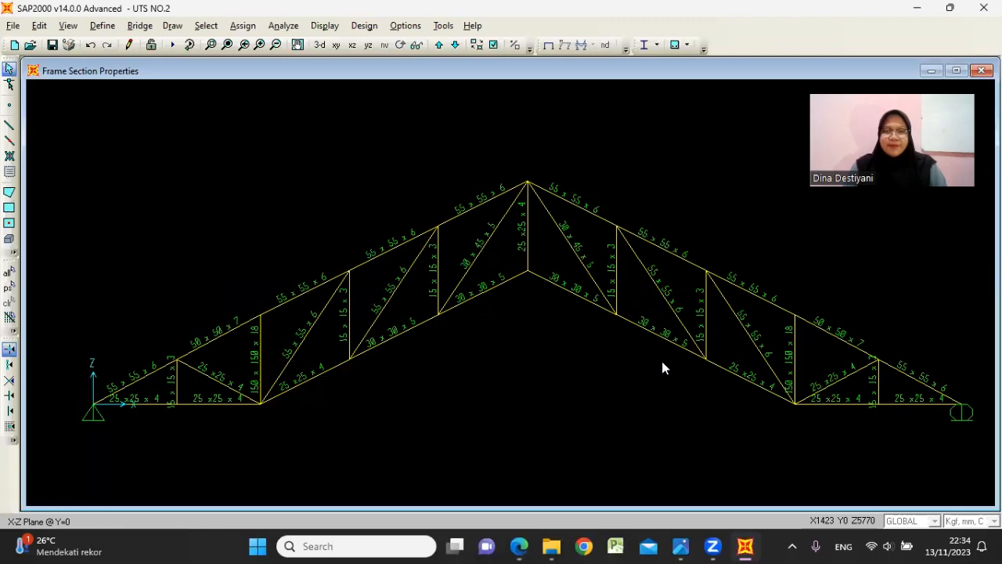
key("F5")
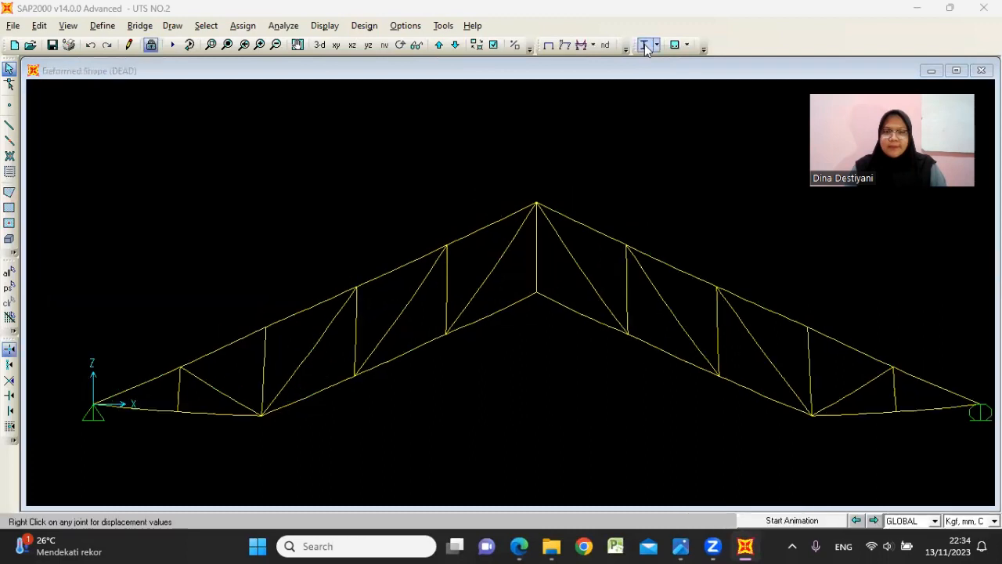
left_click(644, 45)
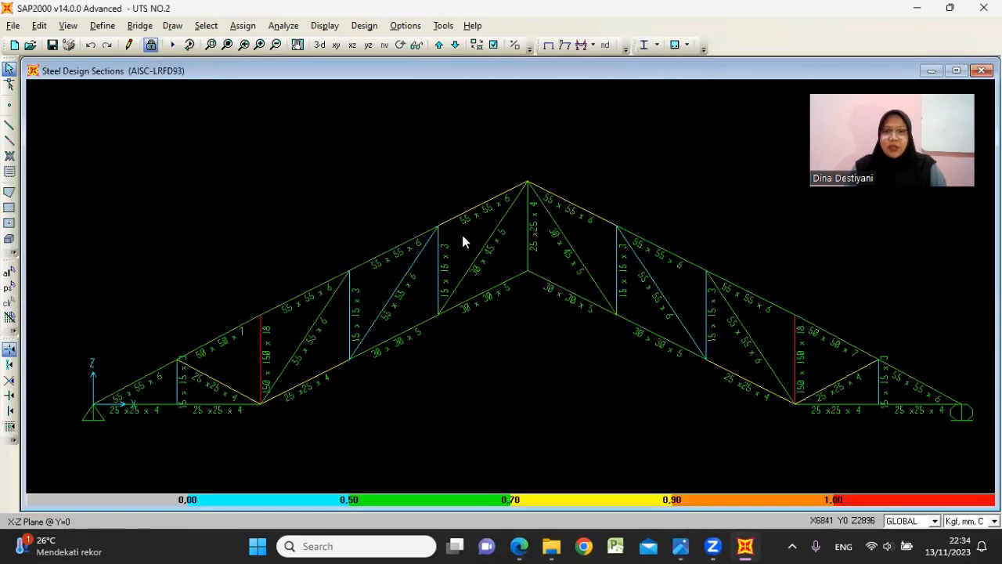
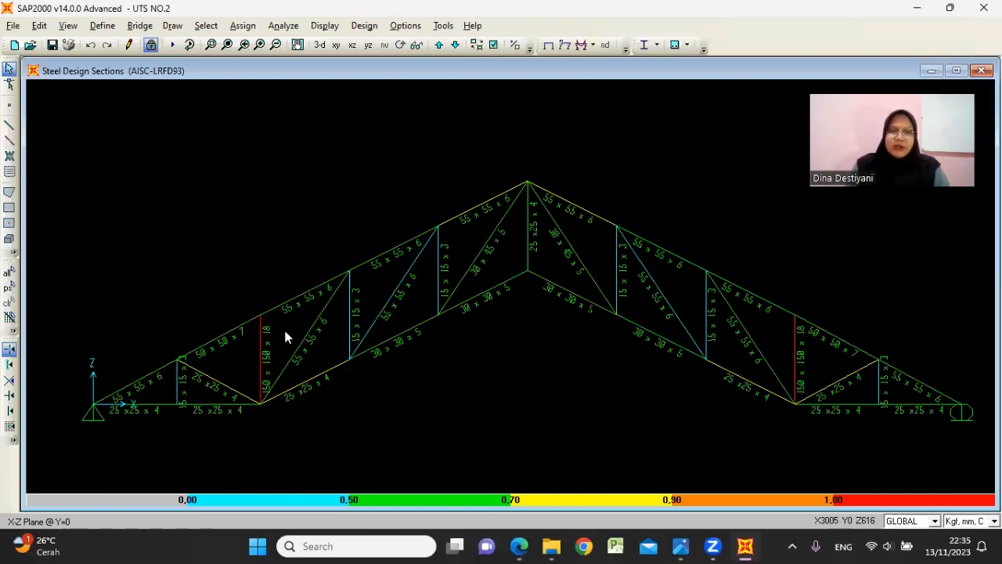
- Unlock the model, then switch to Edge and highlight the 200.200.20 entry in the equal-angle profile table
left_click(151, 46)
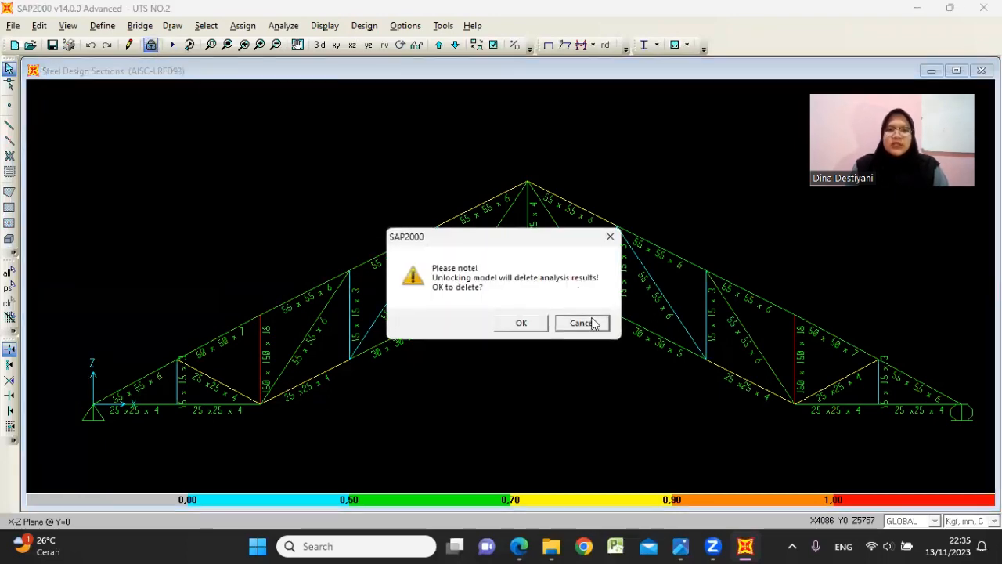
left_click(518, 323)
left_click(519, 546)
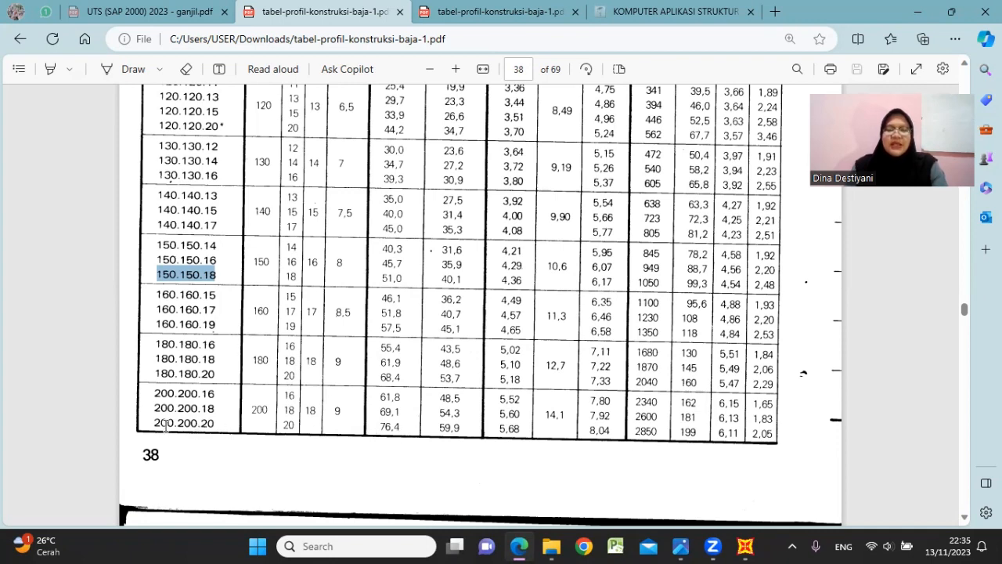
left_click_drag(148, 416, 214, 424)
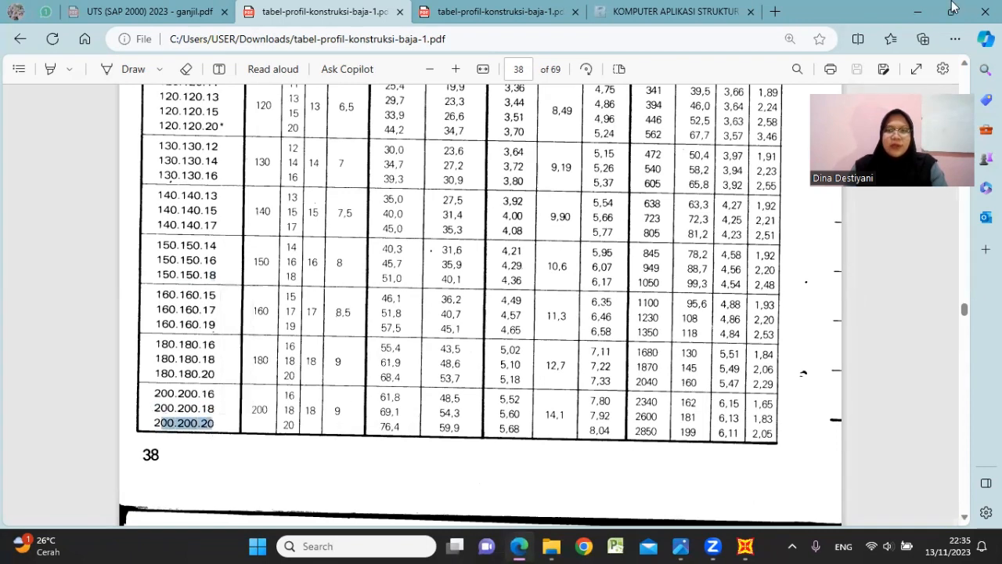
- Switch to SAP2000, select the two 150 x 150 x 18 verticals and open the frame section properties for assignment
left_click(747, 545)
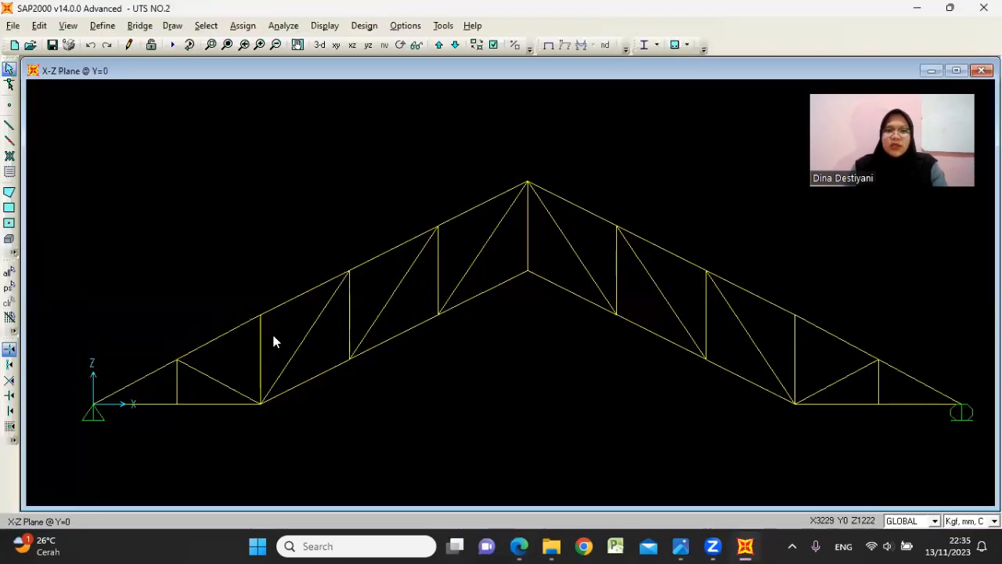
left_click(259, 338)
left_click(795, 344)
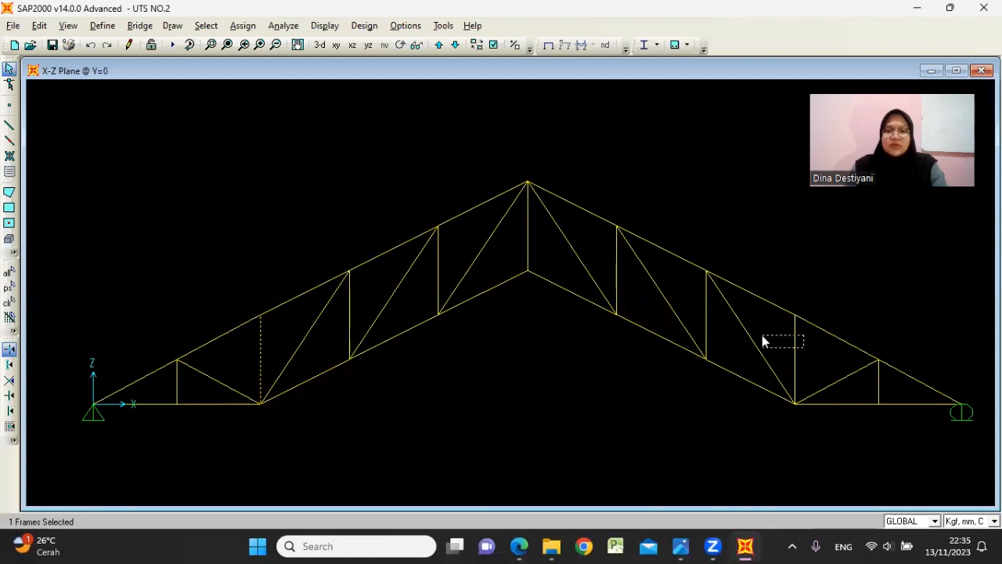
left_click(255, 28)
left_click(246, 22)
left_click(245, 28)
mouse_move(271, 66)
left_click(450, 63)
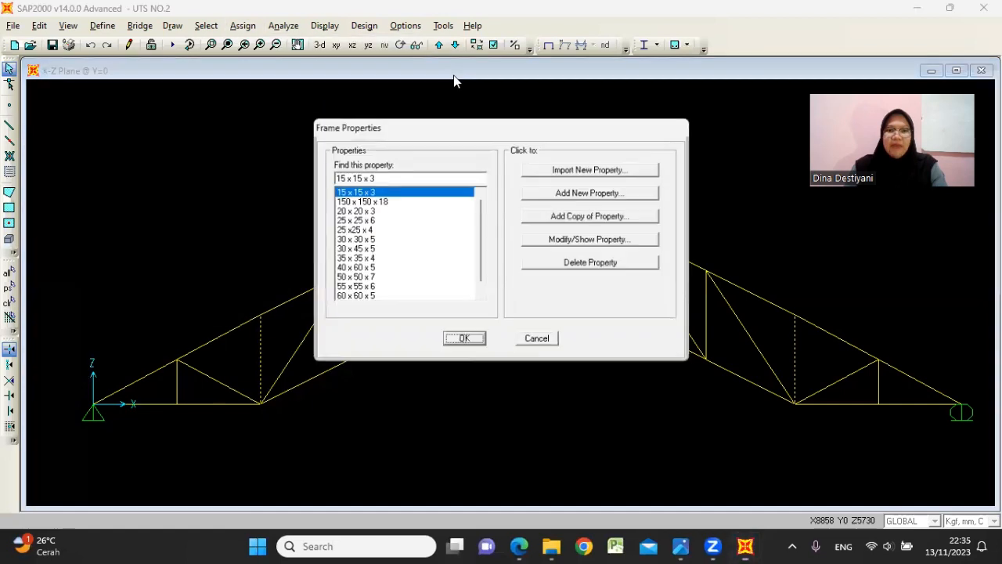
- Open the 150 x 150 x 18 angle section for modification and rename it as 200 x 200 x 20
left_click(394, 202)
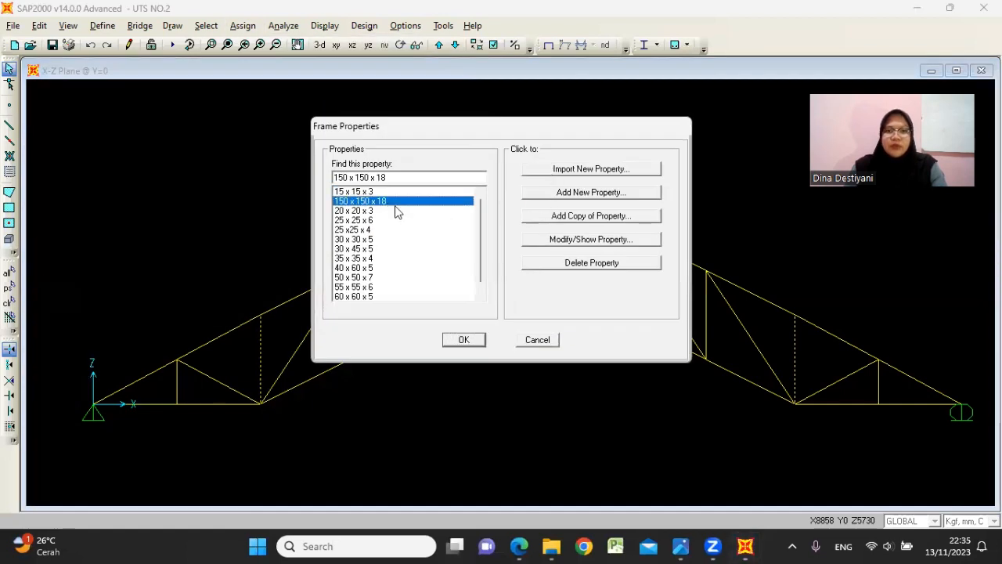
left_click(579, 239)
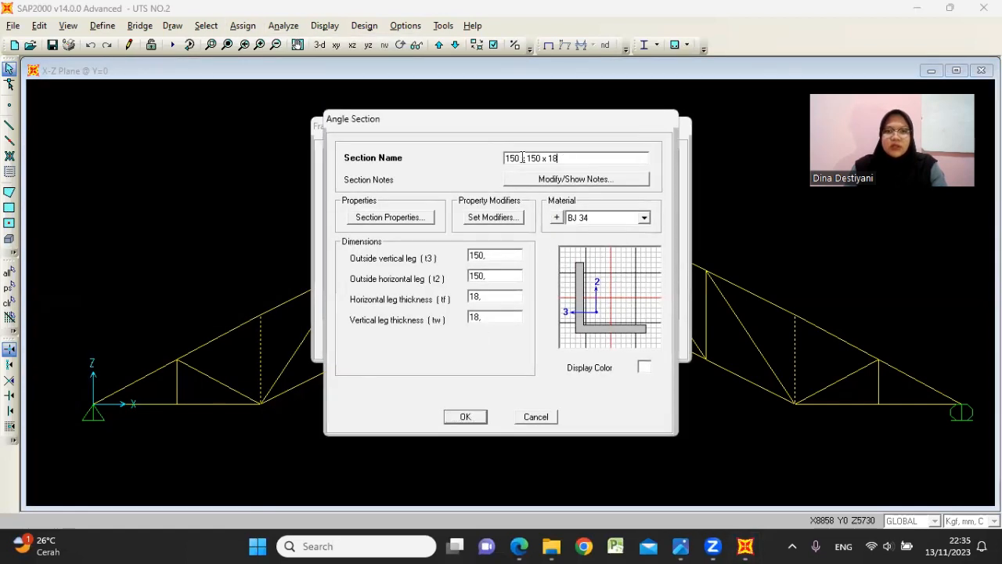
type("200 x 200")
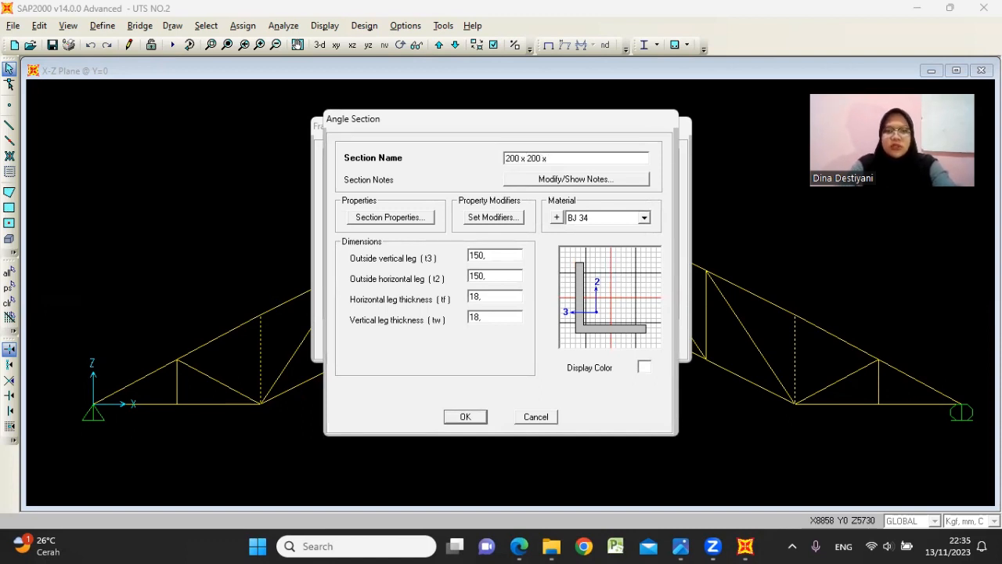
- Set the angle's leg thicknesses to 20 mm and outside legs to 200 mm, and assign the section to the selected verticals
double_click(477, 316)
type("20")
double_click(484, 297)
type("20")
double_click(491, 274)
type("200")
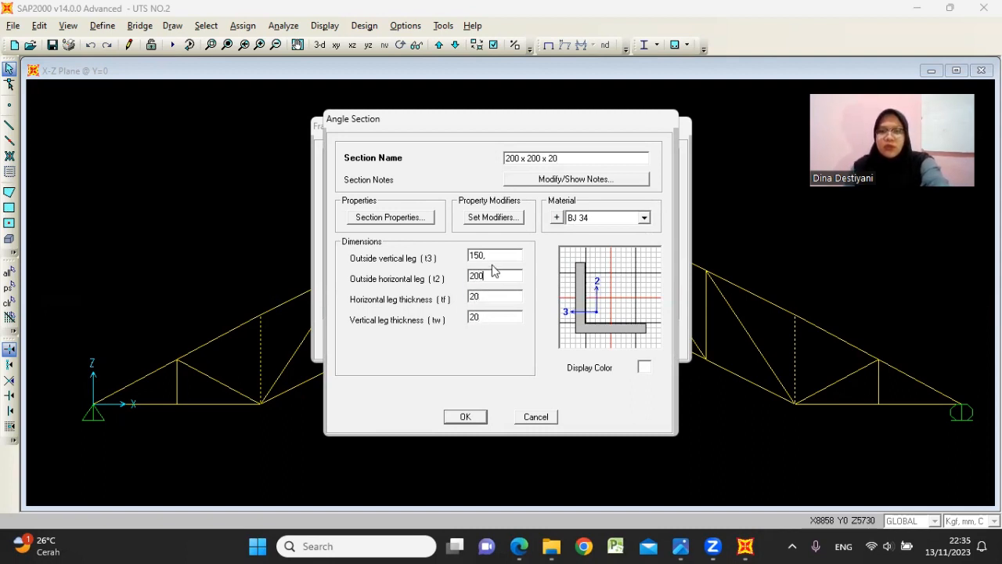
double_click(493, 256)
type("200")
left_click(465, 417)
left_click(465, 341)
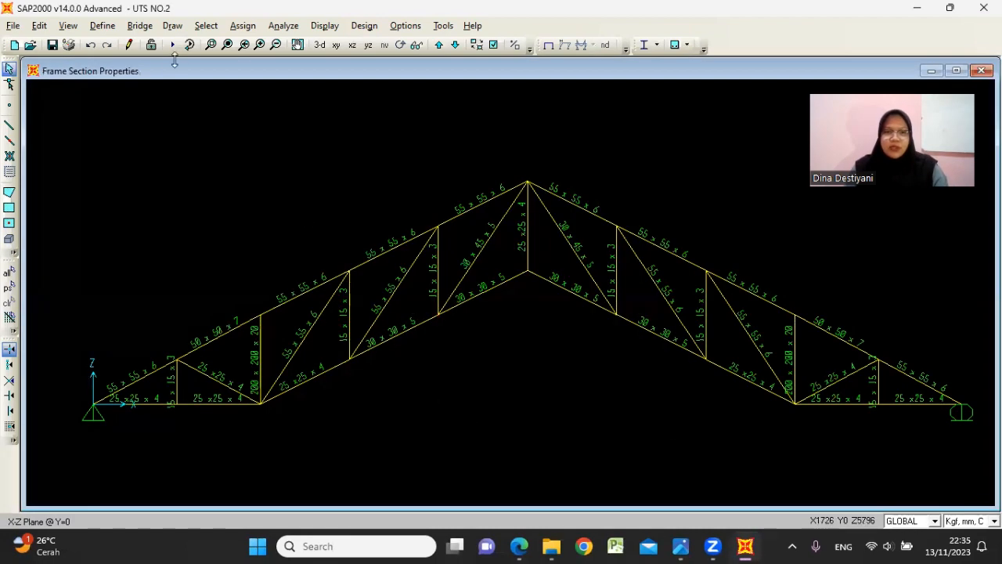
- Rerun the analysis and the steel design check with the 200 x 200 x 20 verticals
left_click(173, 44)
left_click(679, 359)
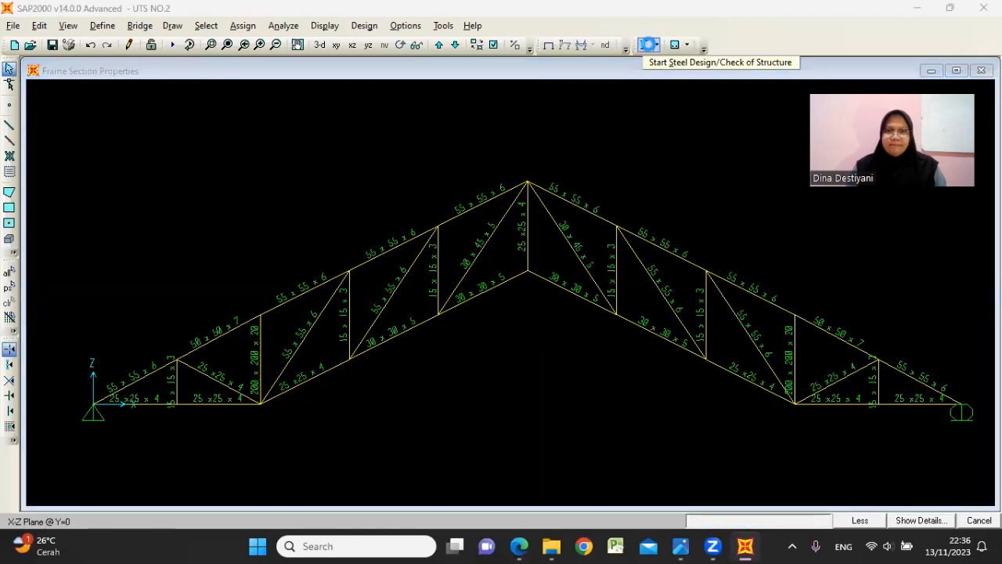
left_click(645, 45)
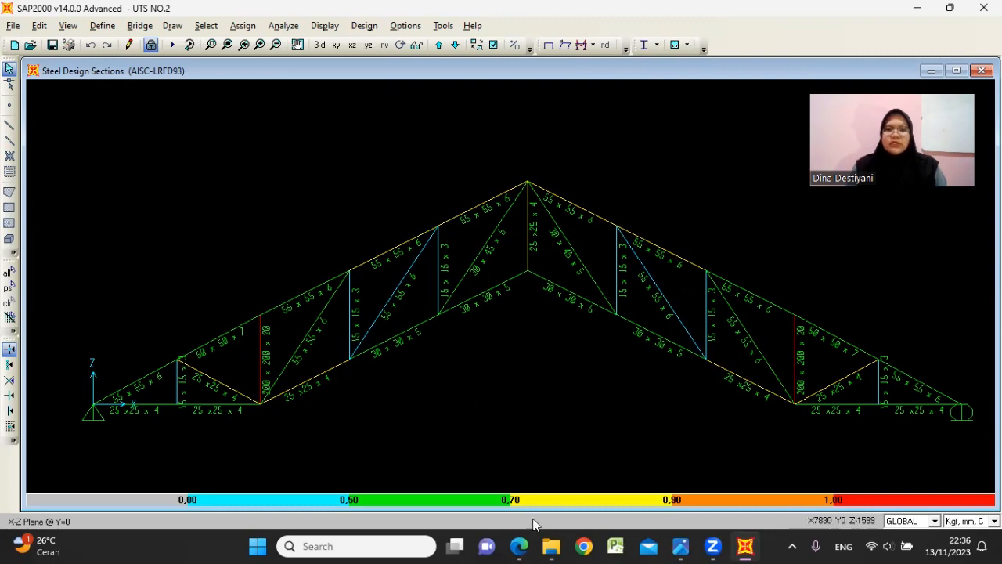
- Switch to Edge, examine the profile tables for equal angles larger than 200 x 200 x 20, and highlight the 250 x 250 x 25 entry
left_click(530, 545)
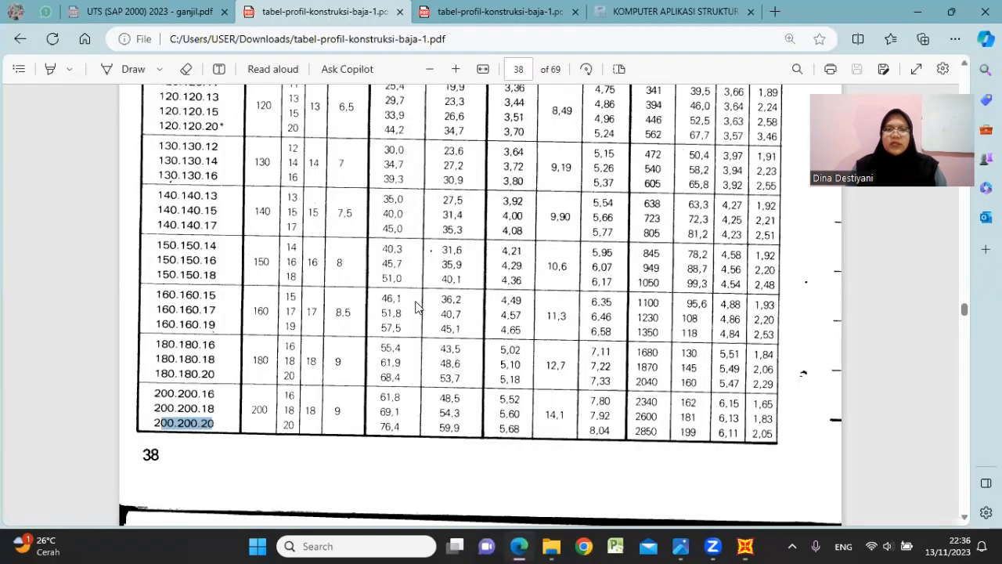
scroll(485, 278, "up", 10)
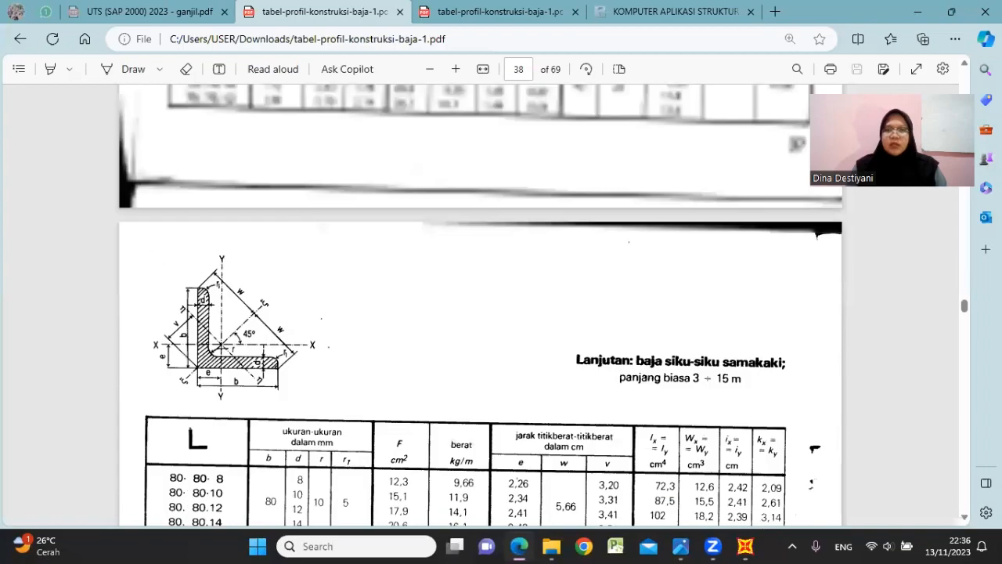
left_click_drag(964, 305, 965, 277)
scroll(649, 310, "down", 2)
scroll(649, 310, "up", 3)
scroll(364, 335, "down", 3)
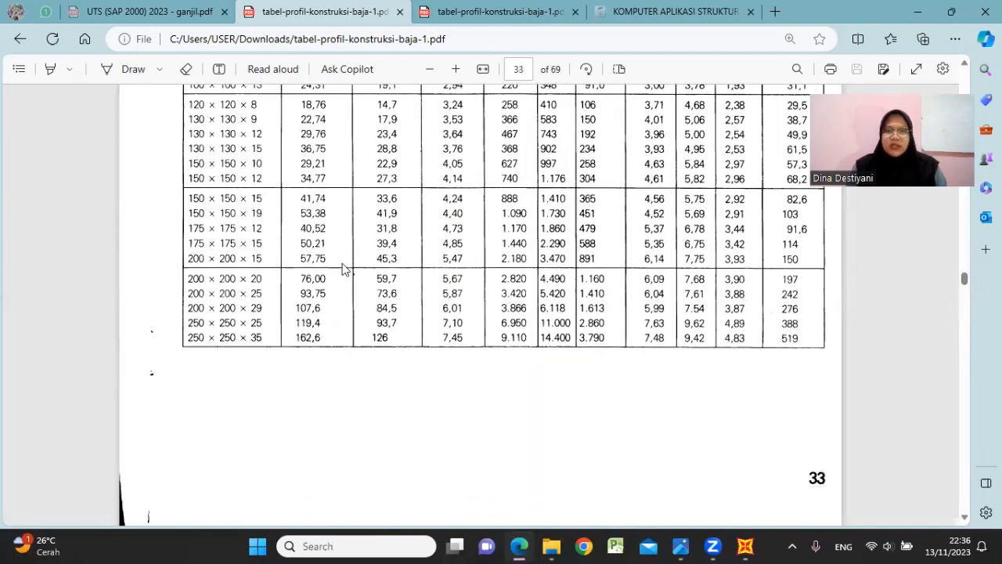
scroll(635, 313, "down", 20)
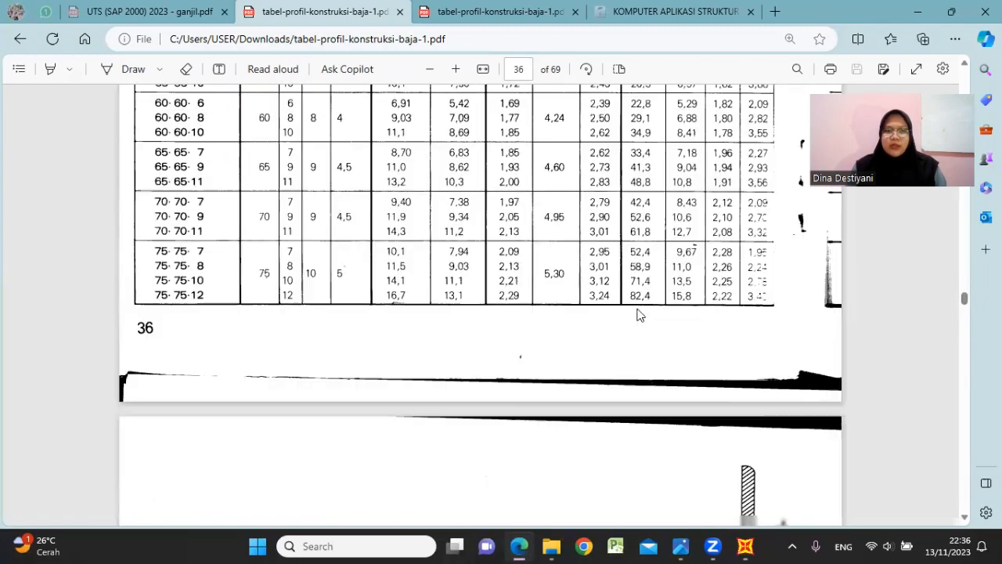
scroll(637, 308, "down", 2)
mouse_move(966, 298)
left_mouse_down()
mouse_move(969, 313)
mouse_move(965, 280)
left_mouse_up()
scroll(577, 348, "up", 5)
scroll(578, 347, "up", 1)
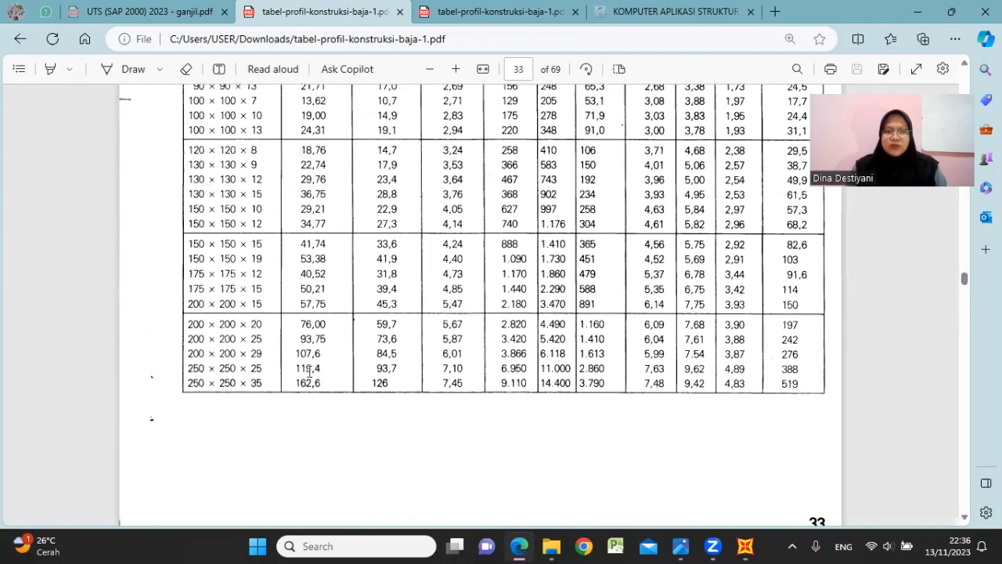
left_click_drag(186, 371, 264, 370)
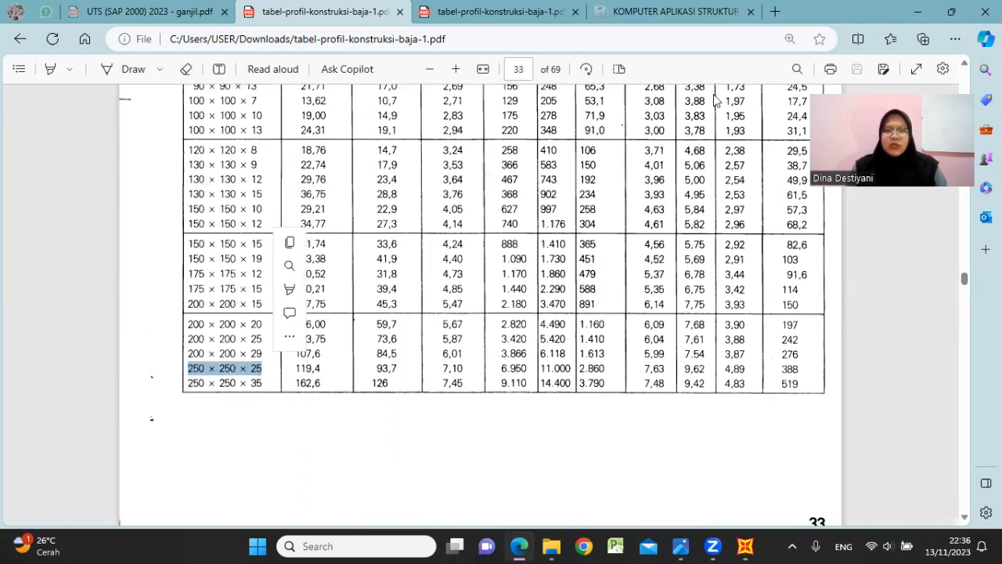
- Switch to SAP2000, unlock the model and select the two overstressed 200 x 200 x 20 verticals
left_click(920, 9)
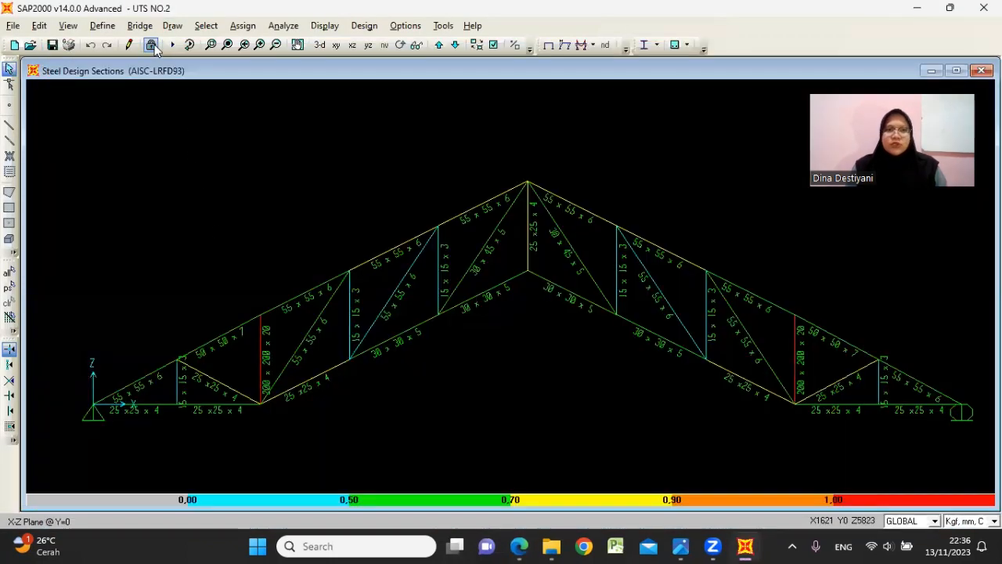
left_click(151, 45)
left_click(544, 322)
left_click(261, 357)
left_click(795, 354)
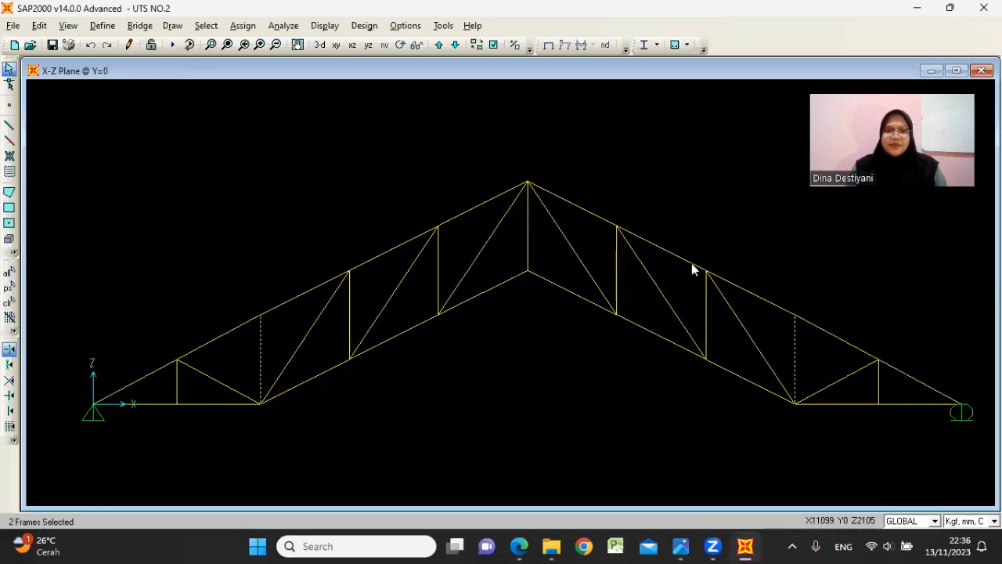
- Open the 200 x 200 x 20 angle section for modification and rename it as 250 x 250 x 25, checking the size against the profile table
left_click(243, 25)
mouse_move(293, 62)
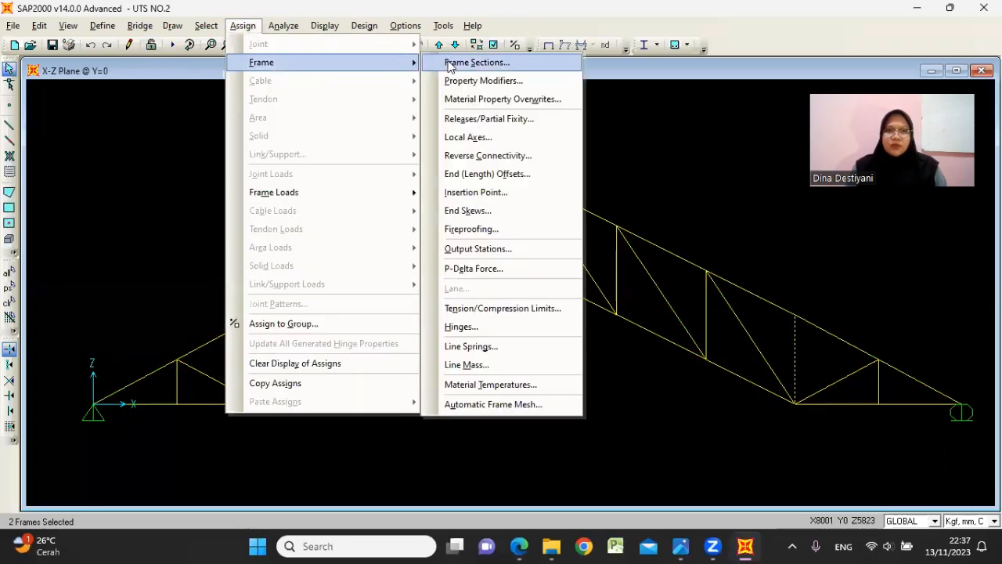
left_click(449, 65)
left_click(364, 210)
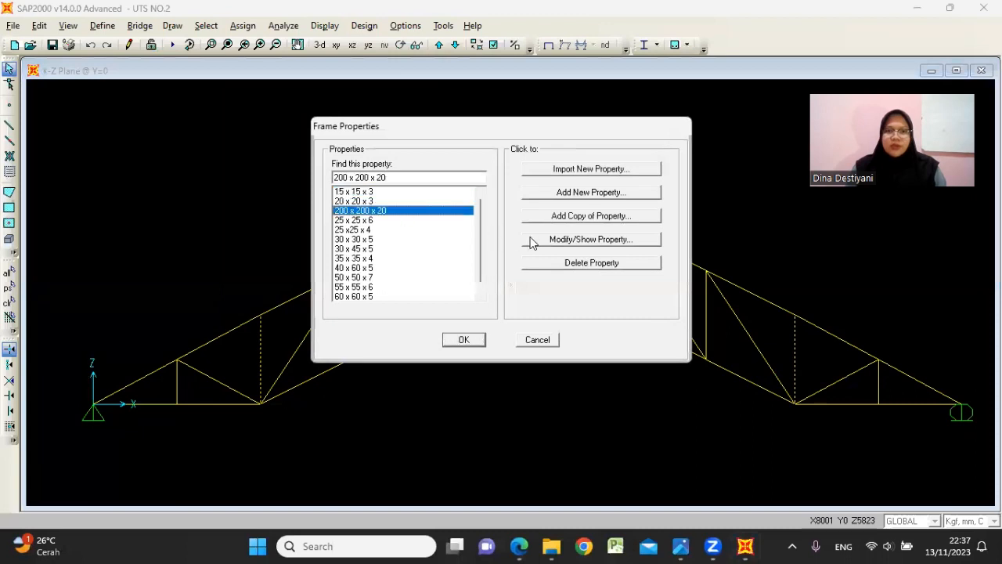
left_click(572, 240)
left_click_drag(560, 158, 489, 160)
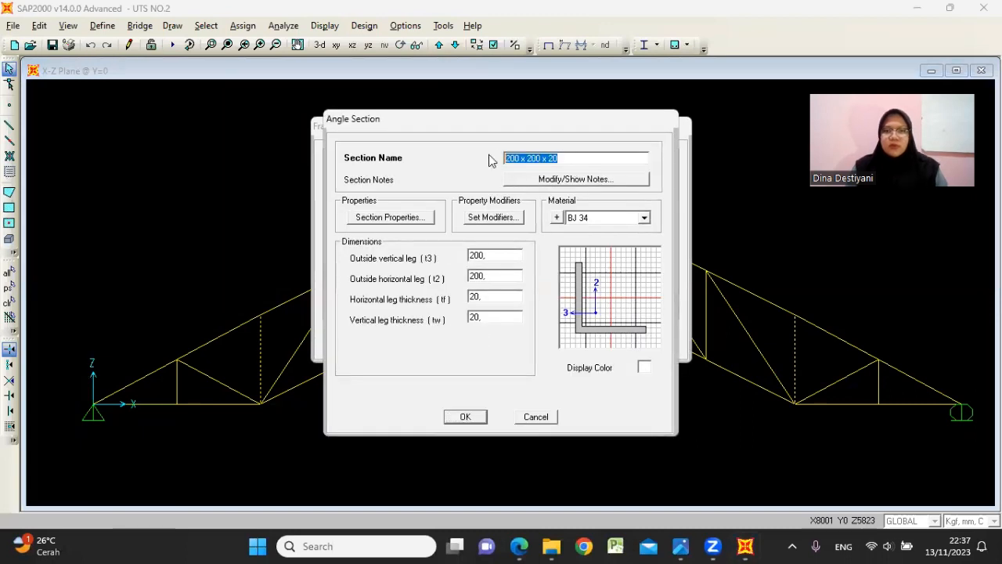
type("2")
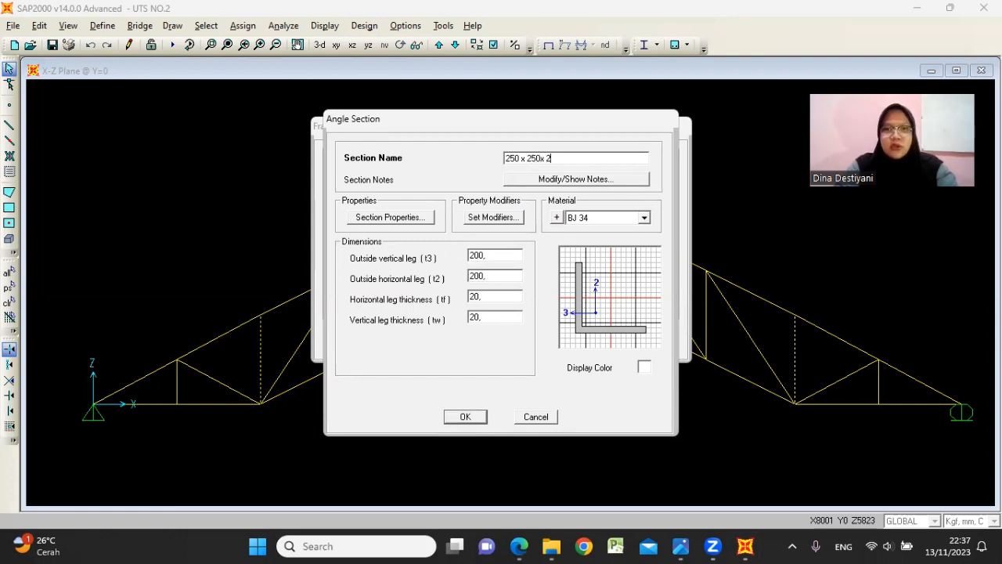
type("50 x 250 x 2")
left_click(523, 541)
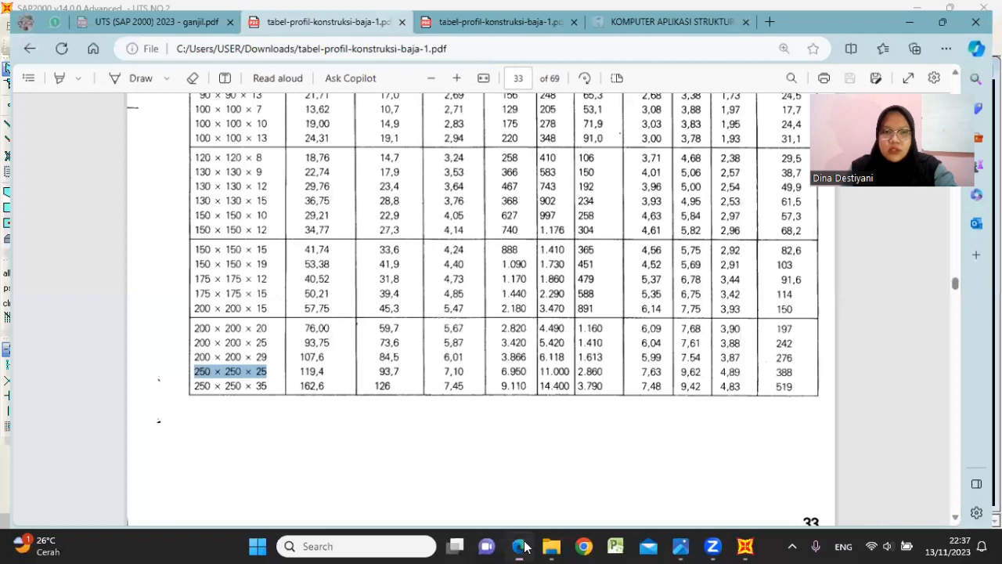
left_click(522, 542)
type("2")
key("BackSpace")
type("5")
- Set the angle's leg thicknesses to 25 mm and outside legs to 250 mm, and assign the section to the selected verticals
double_click(486, 319)
type("25")
double_click(486, 296)
type("25")
double_click(486, 277)
type("250")
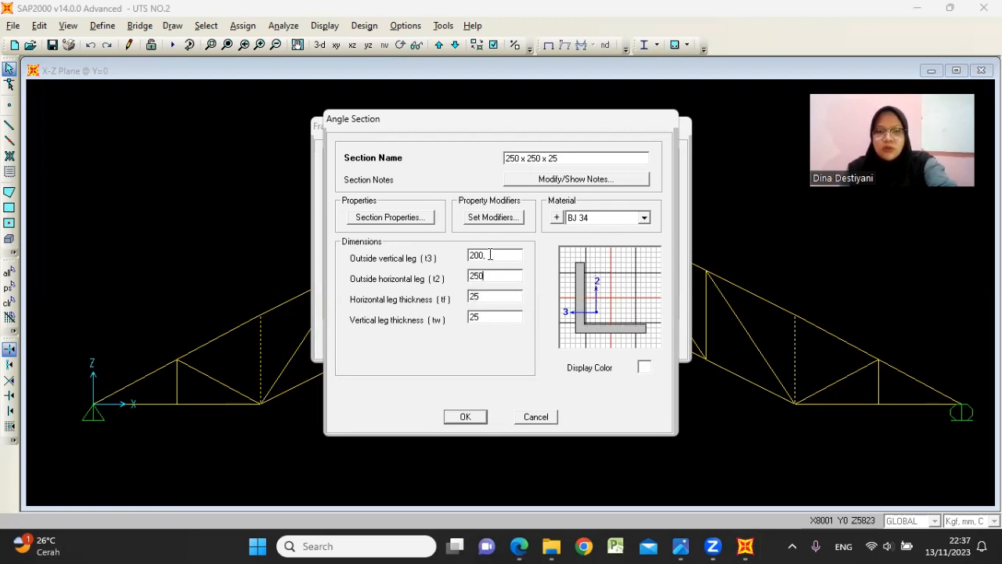
double_click(491, 254)
type("25")
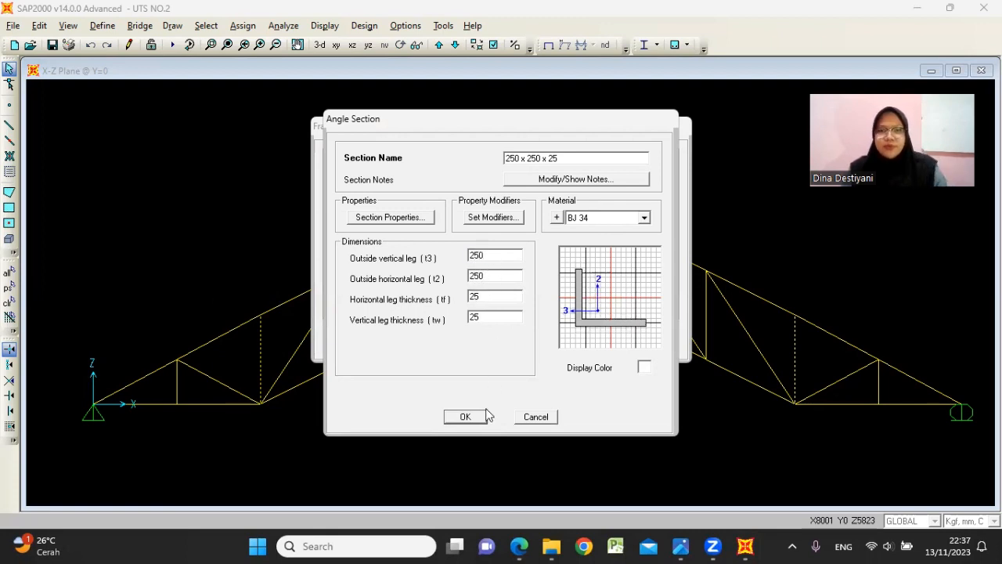
left_click(467, 416)
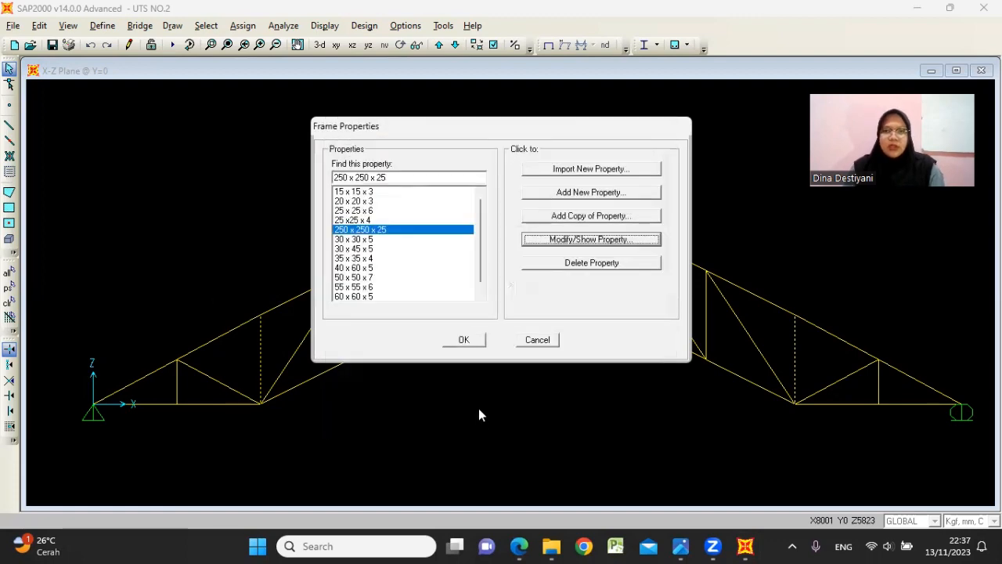
left_click(470, 338)
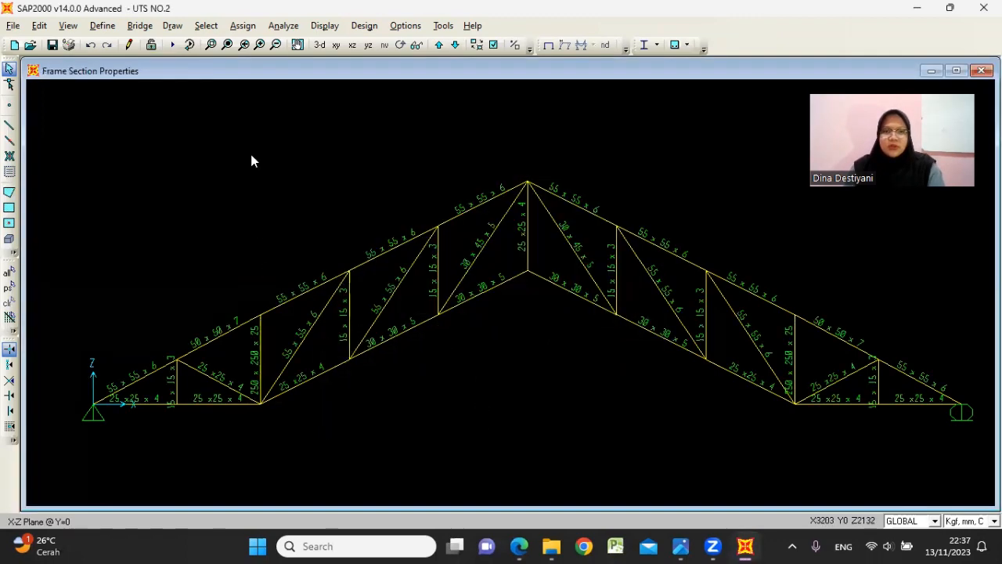
- Rerun the analysis and the steel design check with the 250 x 250 x 25 verticals
left_click(172, 44)
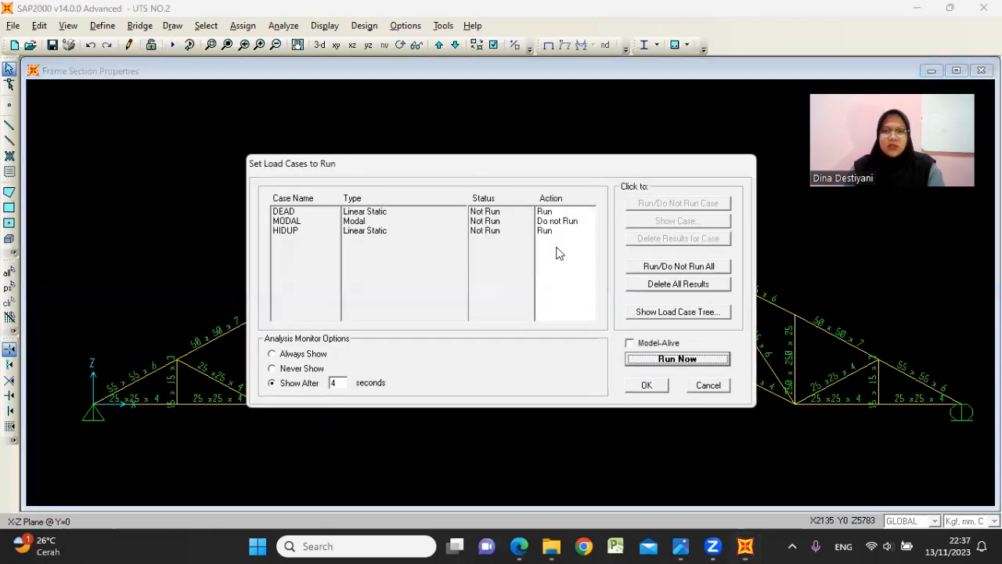
left_click(671, 360)
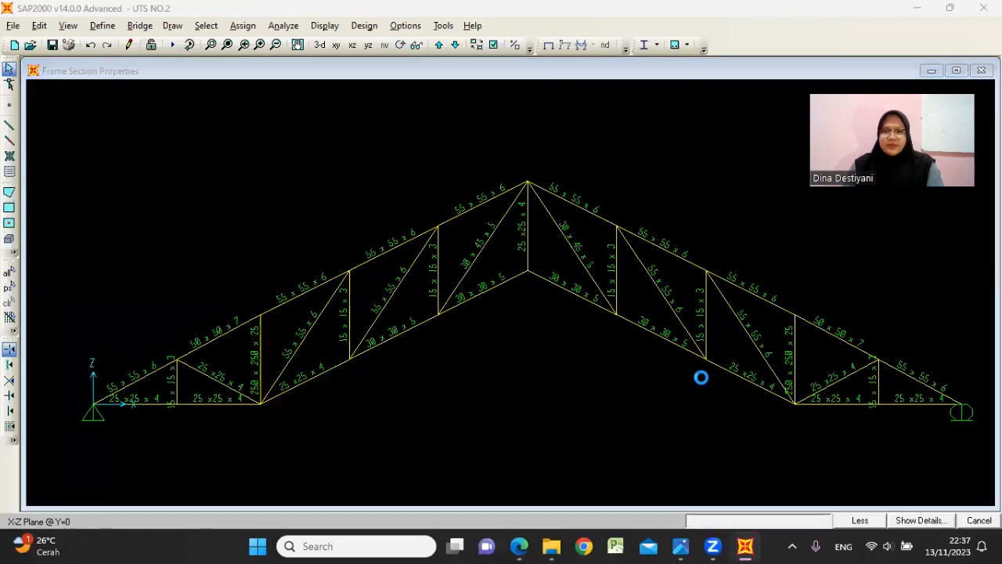
left_click(639, 46)
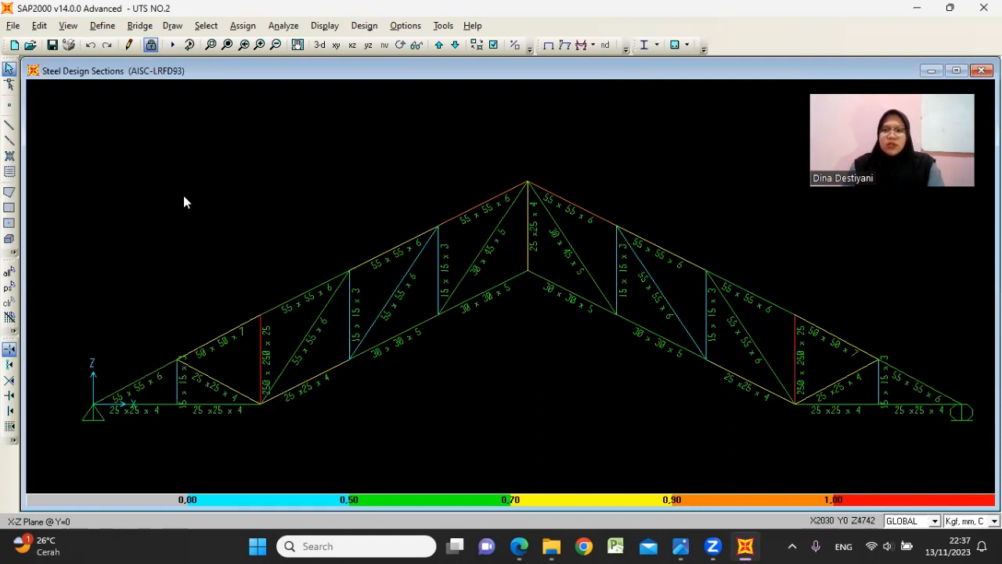
- Look up the next larger equal angle in the profile table in Edge, highlight the 250 x 250 x 35 entry, and return to SAP2000
left_click(519, 546)
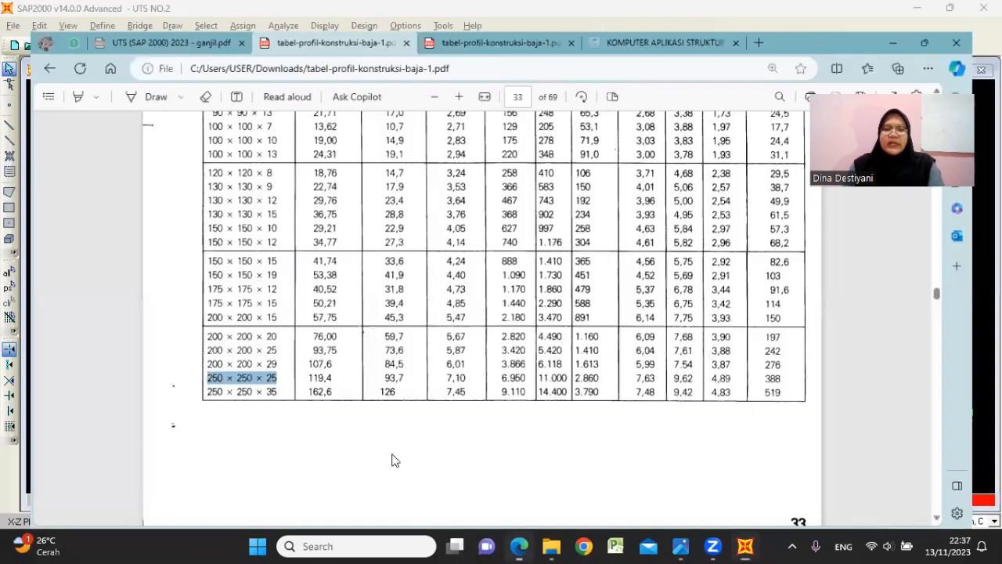
left_click_drag(186, 383, 259, 384)
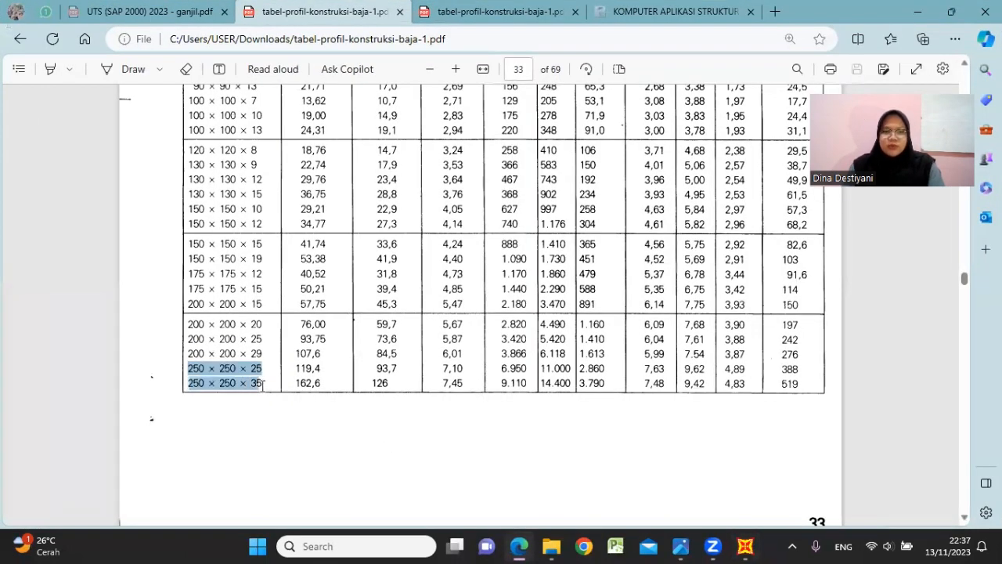
left_click(920, 10)
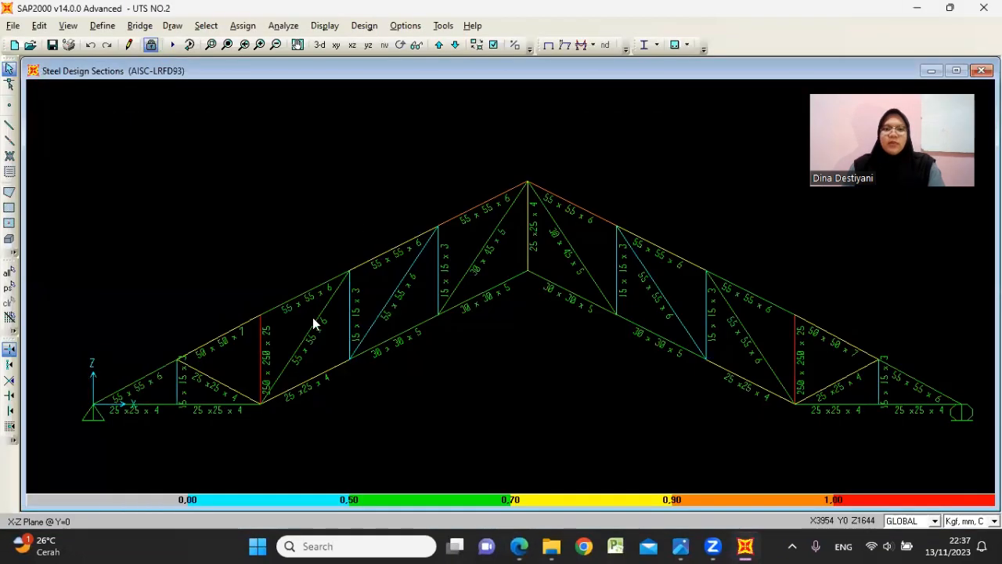
- Unlock the model and select the two overstressed 250 x 250 x 25 verticals
left_click(151, 45)
left_click(519, 322)
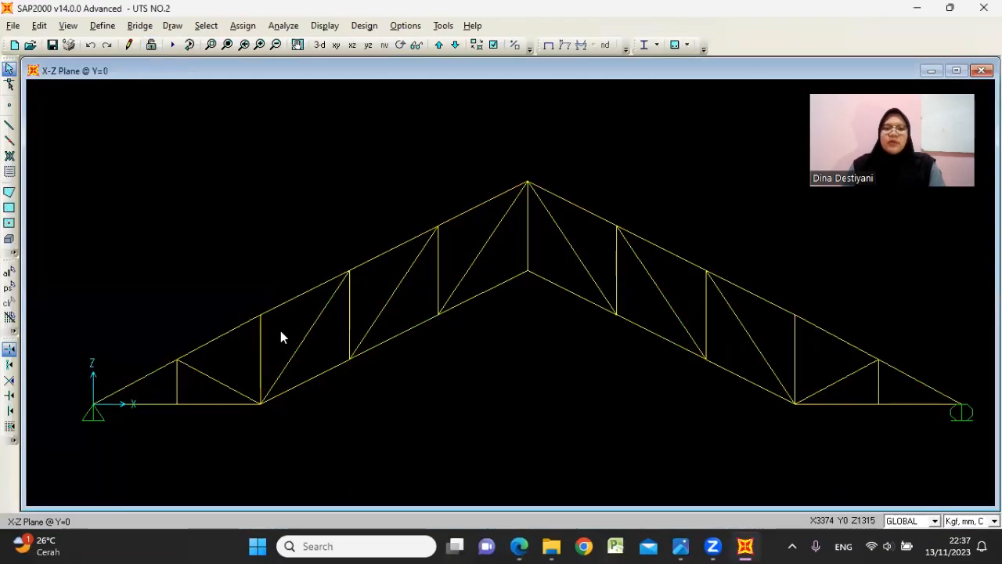
left_click(264, 339)
left_click(795, 344)
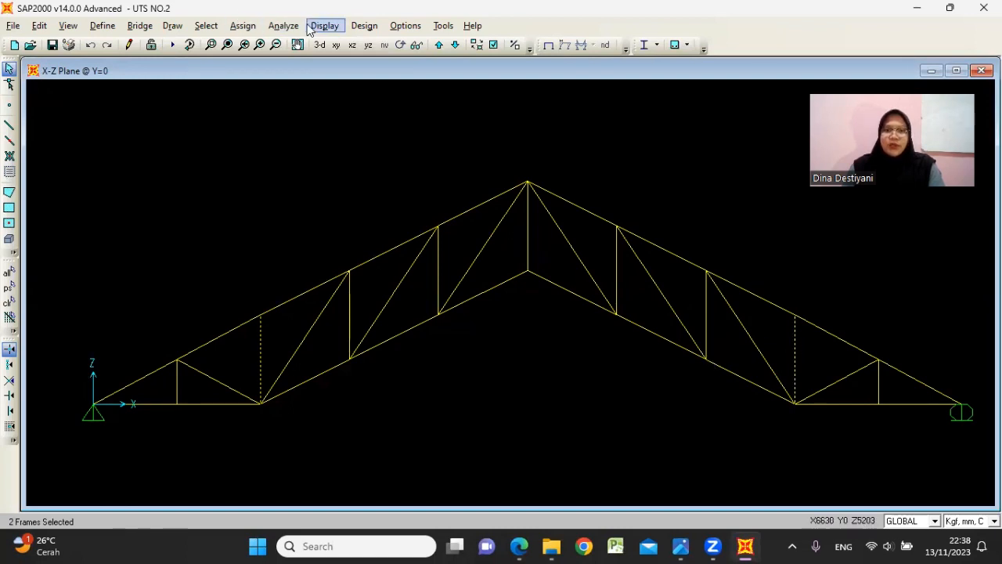
- Open the 250 x 250 x 25 angle section for modification and rename it as 250 x 250 x 35
left_click(243, 25)
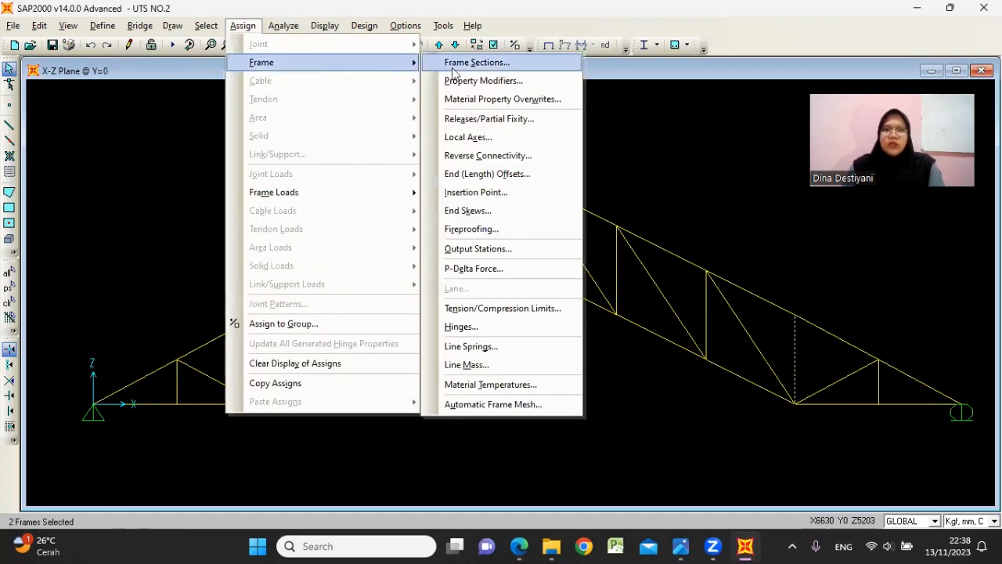
left_click(429, 64)
left_click(385, 229)
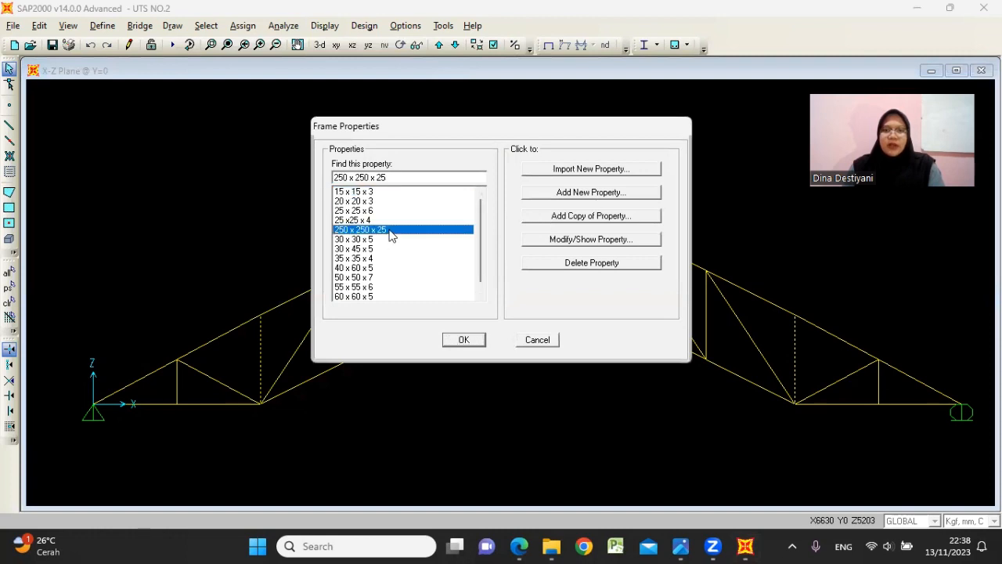
left_click(611, 243)
double_click(572, 157)
type("35")
- Set both leg thicknesses of the angle to 35 mm and assign the section to the selected verticals
double_click(502, 311)
type("35")
double_click(485, 297)
type("35")
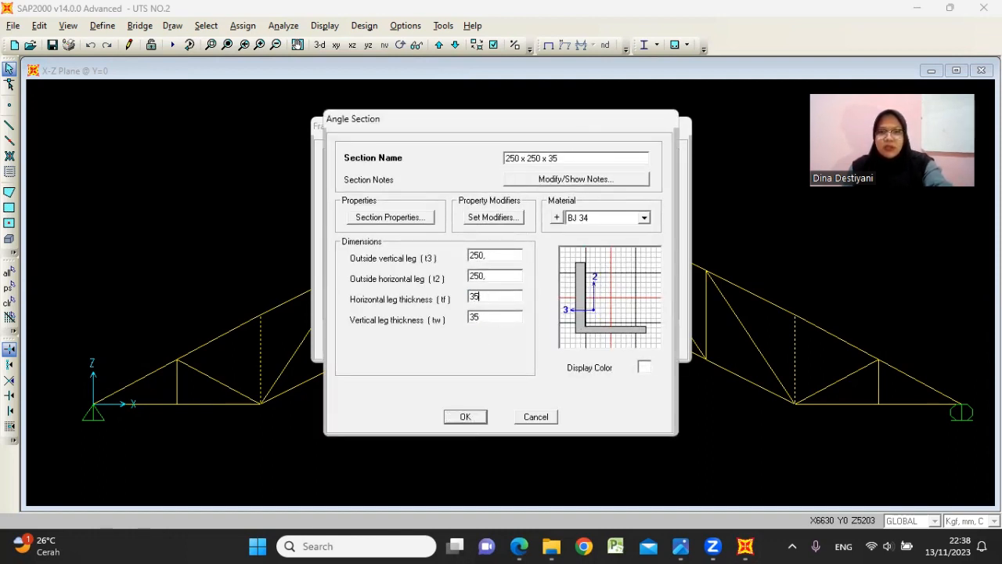
left_click(465, 417)
left_click(462, 340)
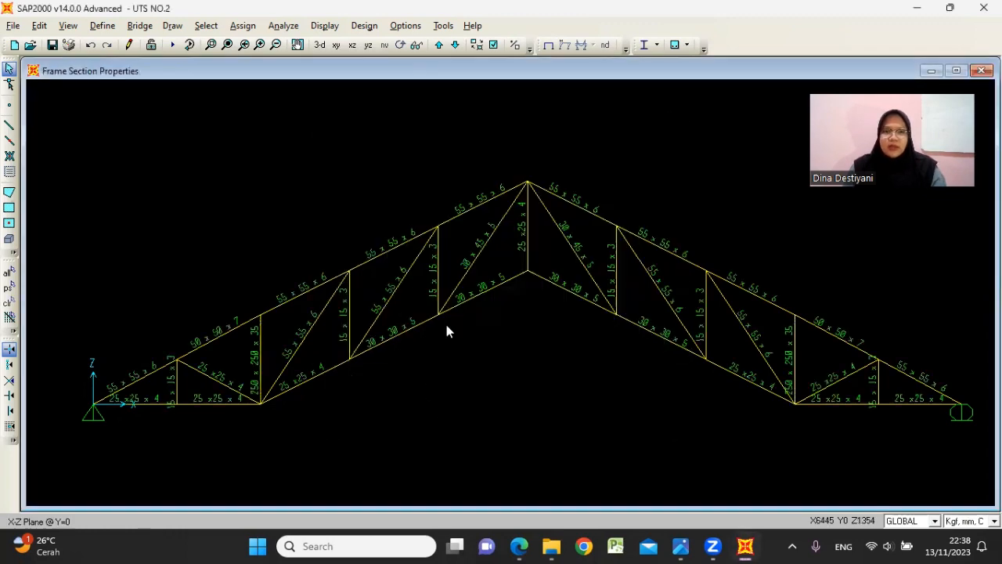
- Rerun the analysis and the steel design check with the 250 x 250 x 35 verticals
left_click(172, 44)
left_click(691, 359)
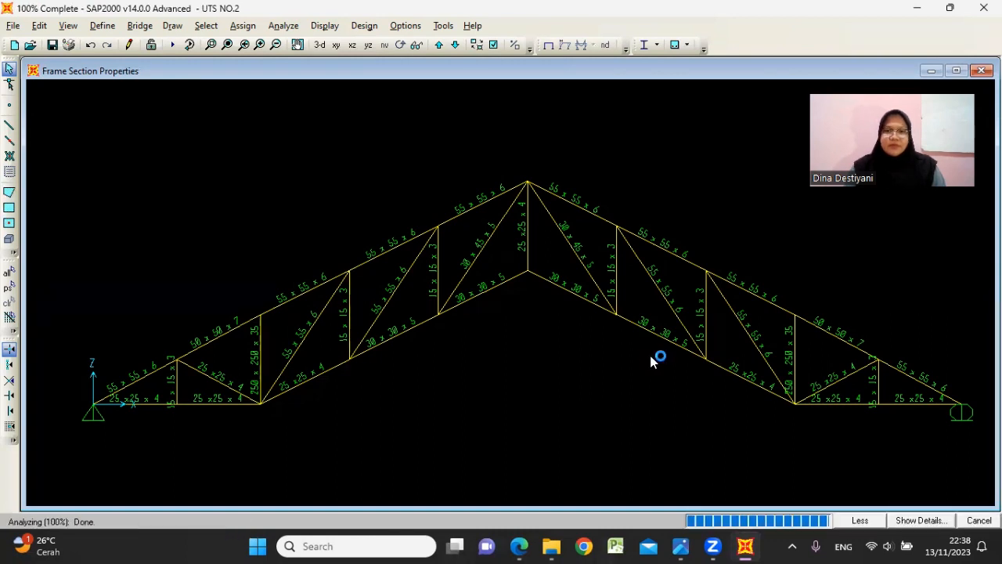
left_click(641, 46)
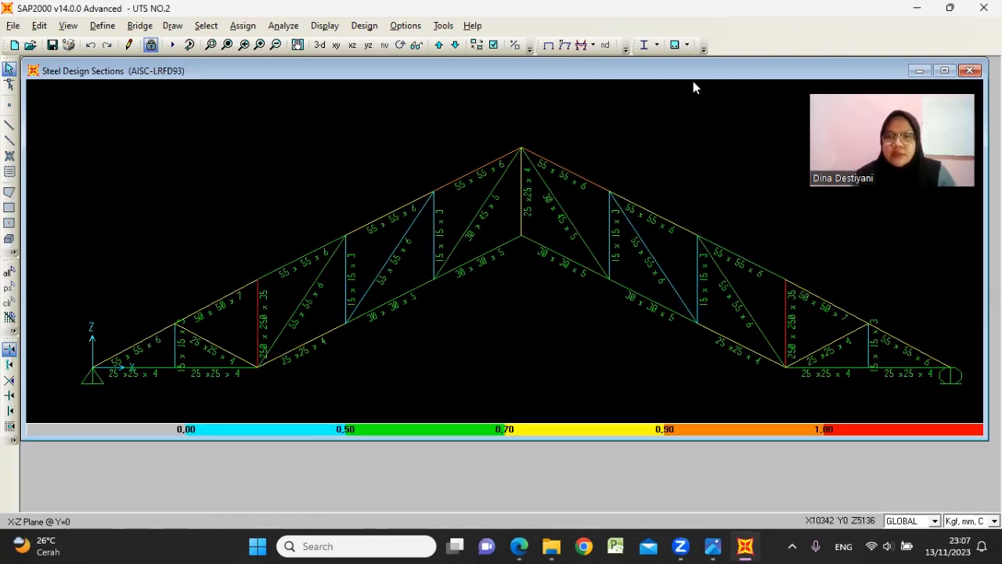
- Review the analysis results required by the assignment PDF in Edge, and return to SAP2000
left_click(519, 546)
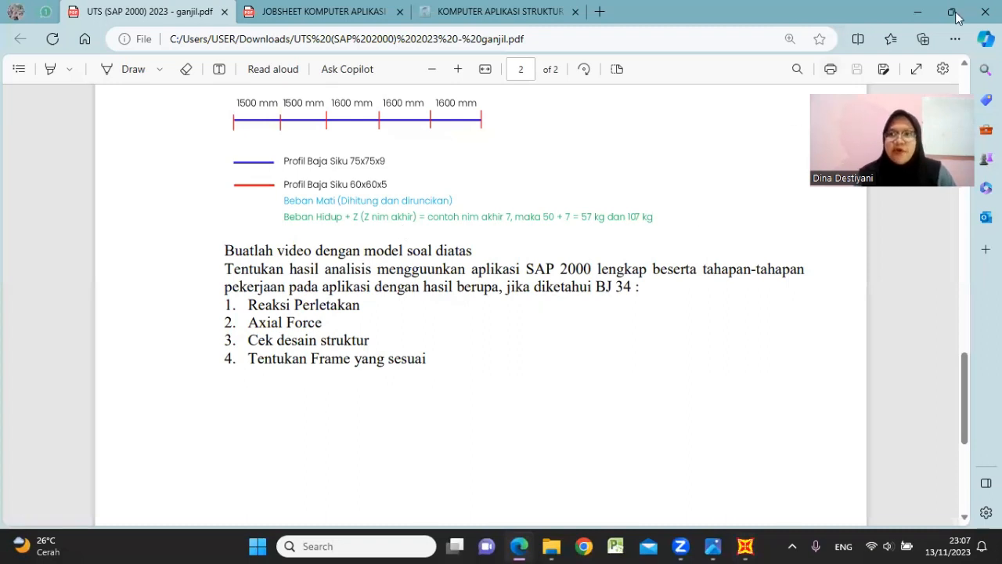
left_click(918, 12)
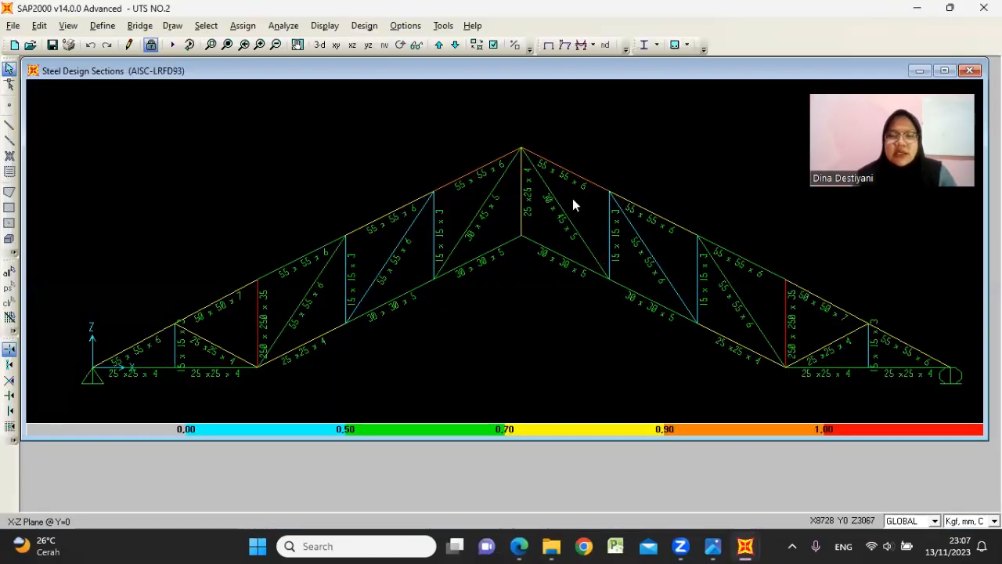
left_click(593, 45)
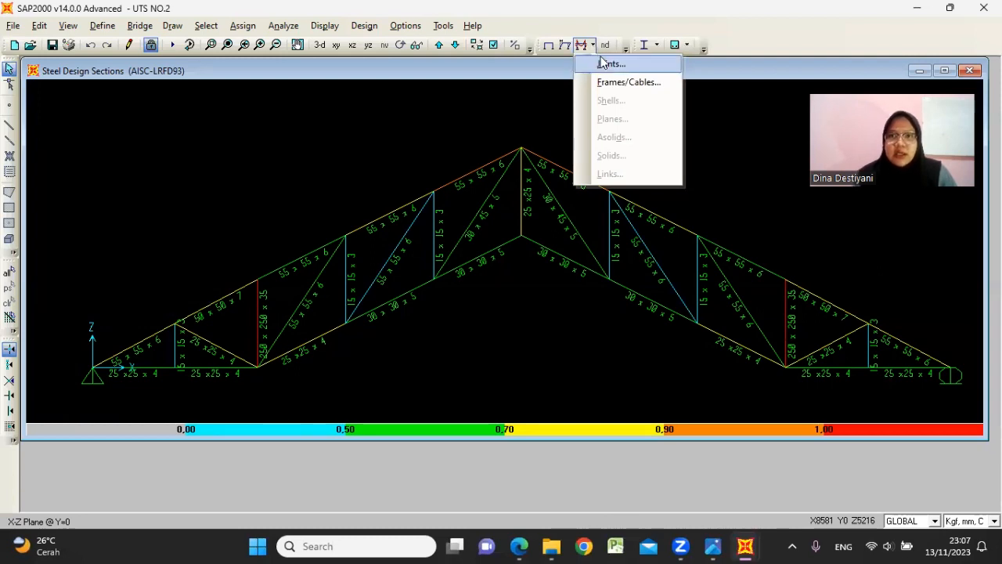
left_click(603, 63)
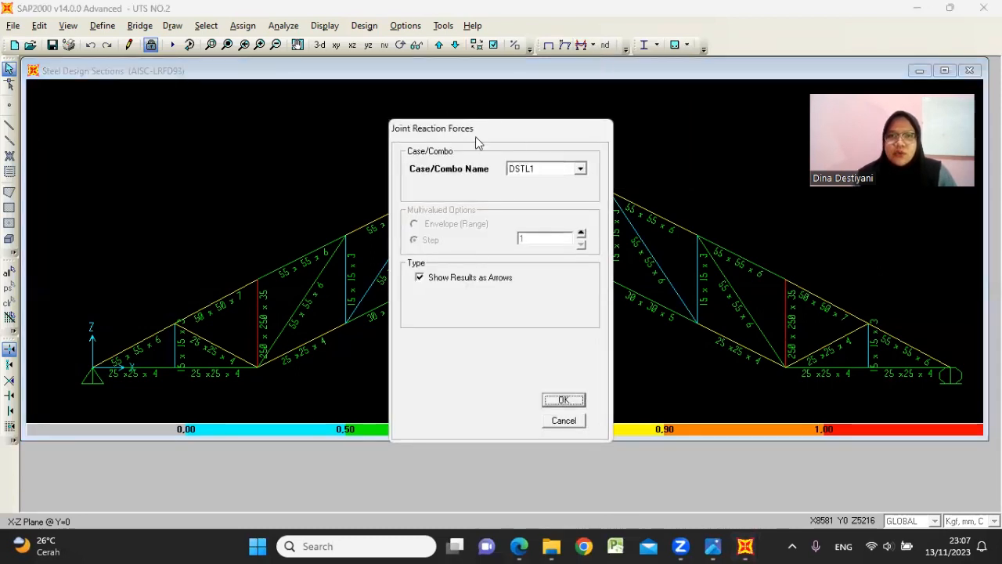
left_click(563, 420)
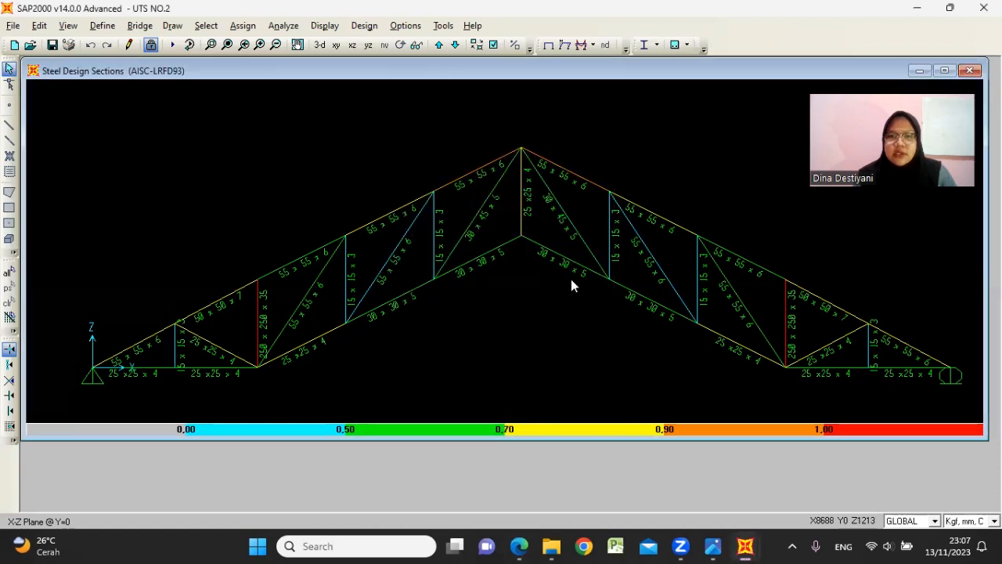
left_click(592, 46)
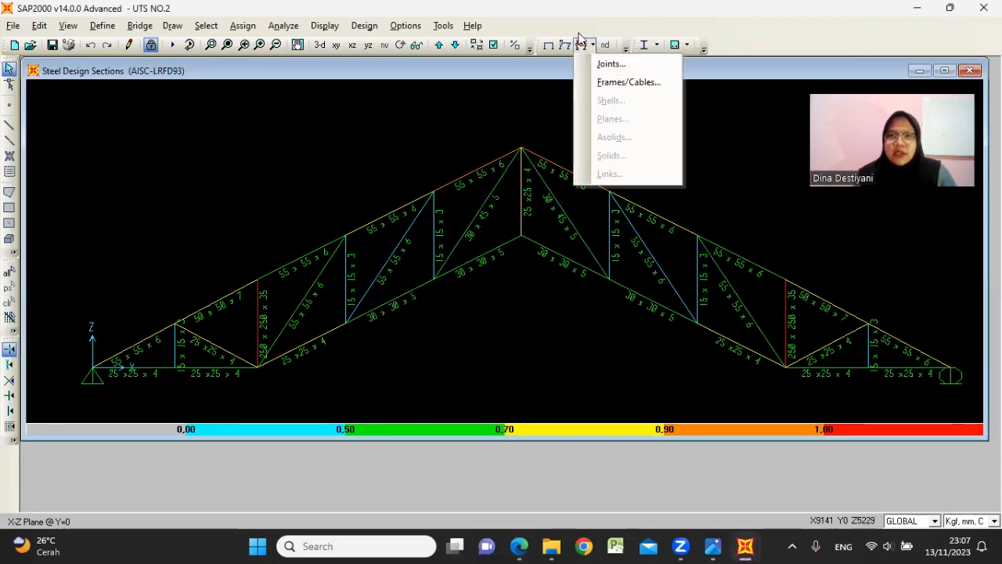
left_click(685, 253)
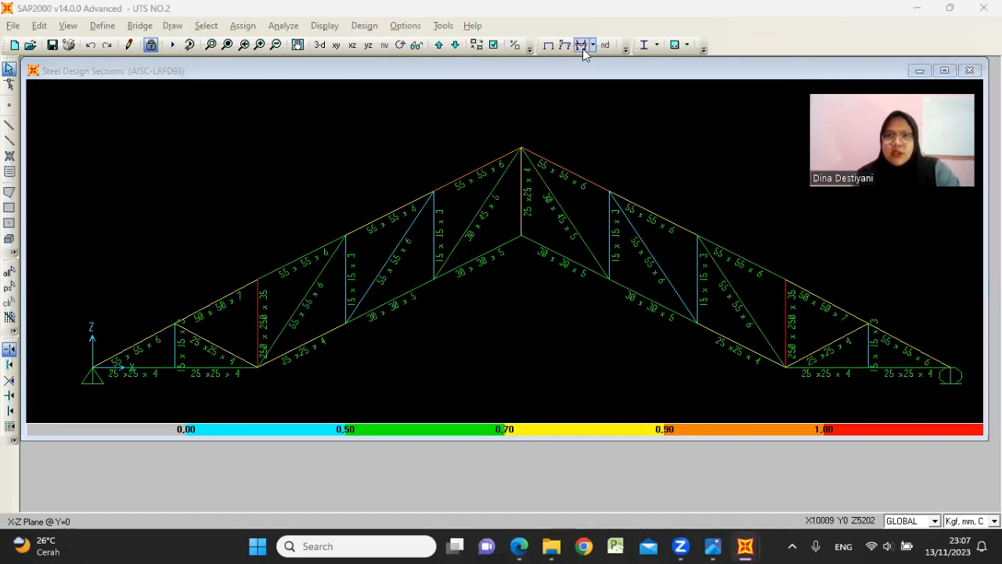
left_click(487, 101)
- Display the joint reaction forces for combination DSTL1 as arrows on the truss
left_click(364, 26)
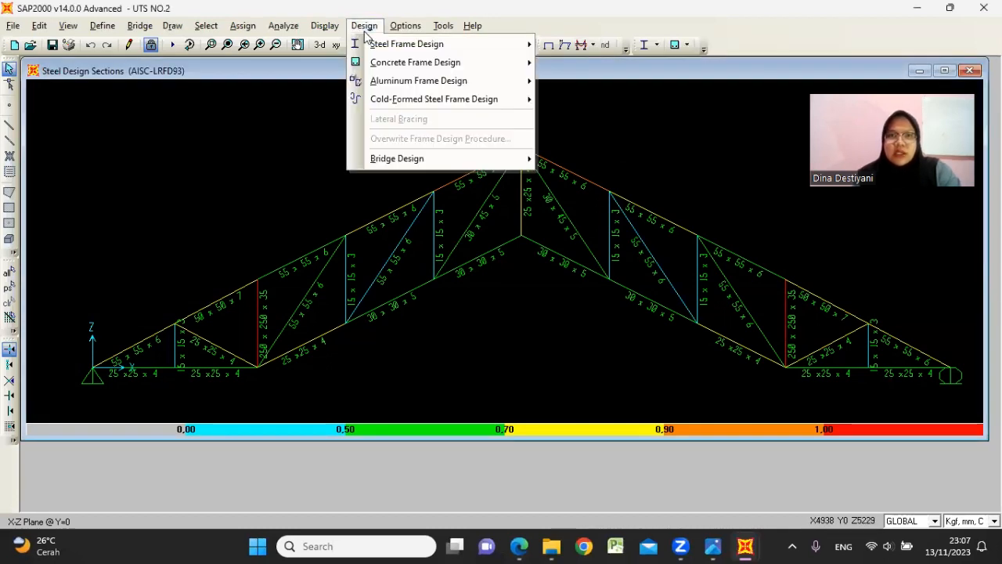
mouse_move(334, 29)
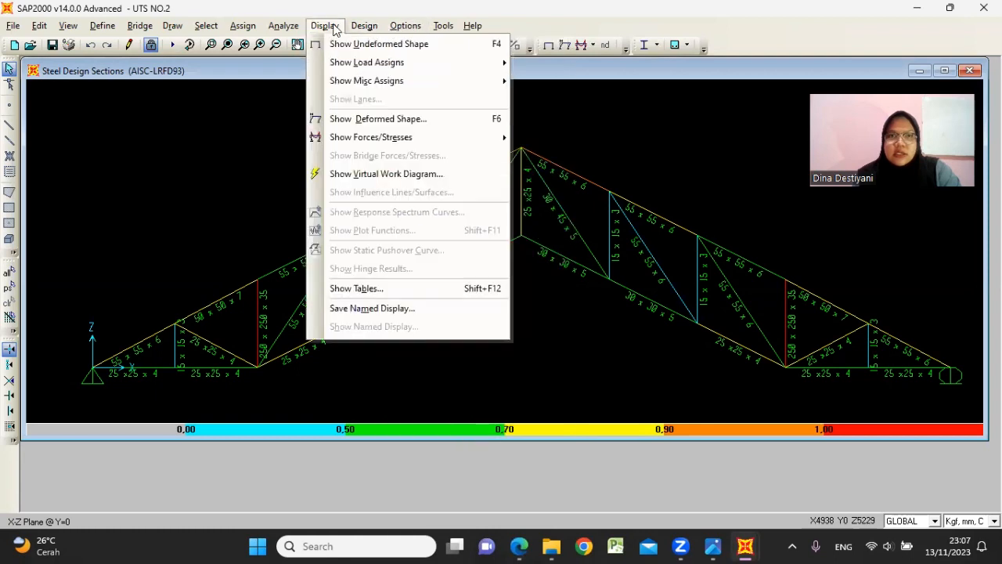
mouse_move(357, 139)
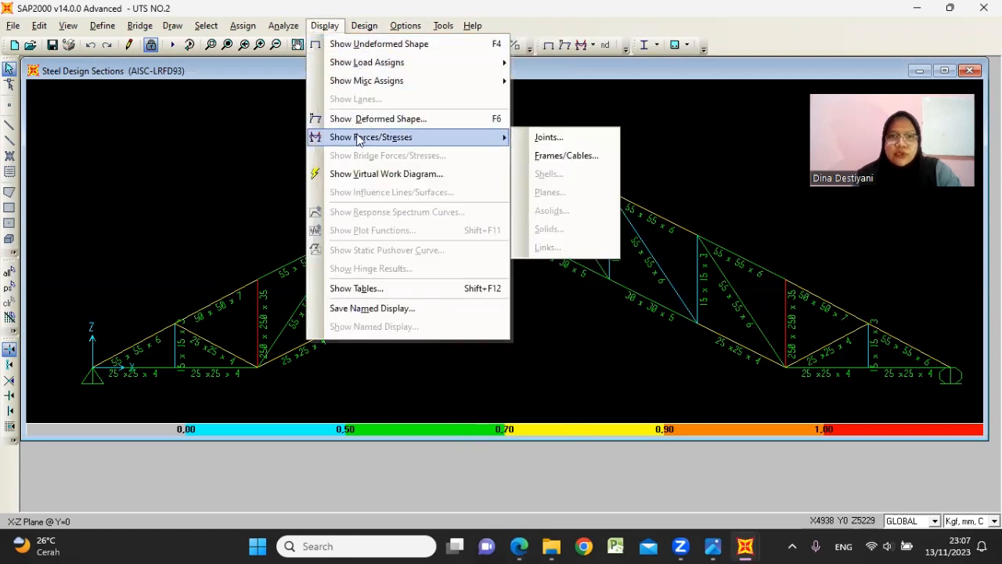
left_click(537, 138)
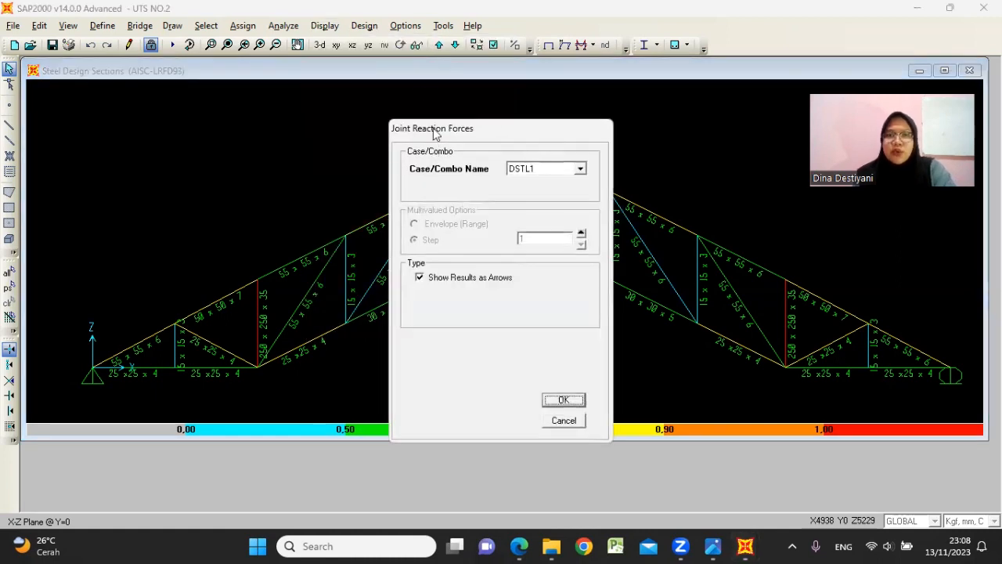
left_click(561, 399)
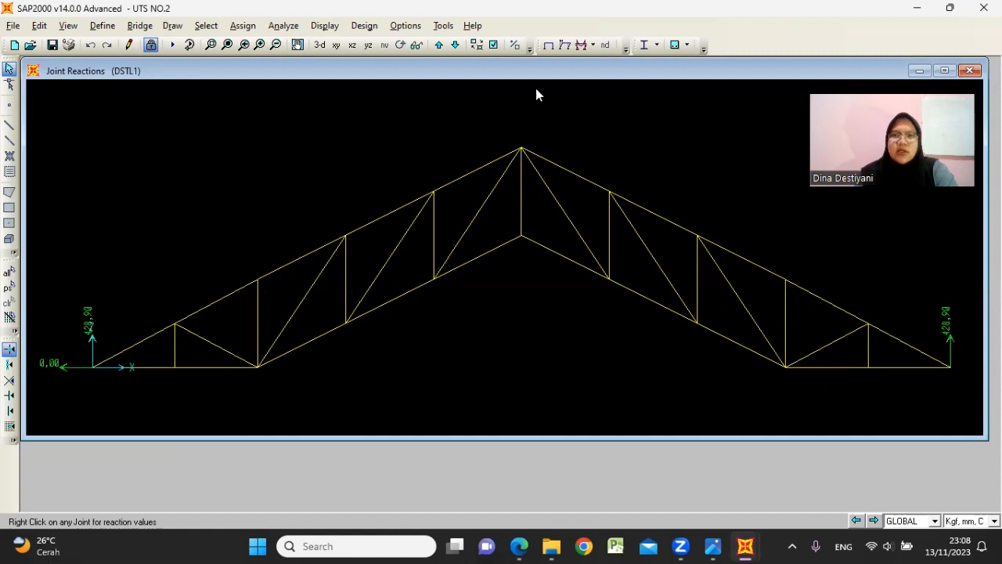
- Display the frame axial force diagram for combination DSTL1 with values shown on the diagram
left_click(322, 26)
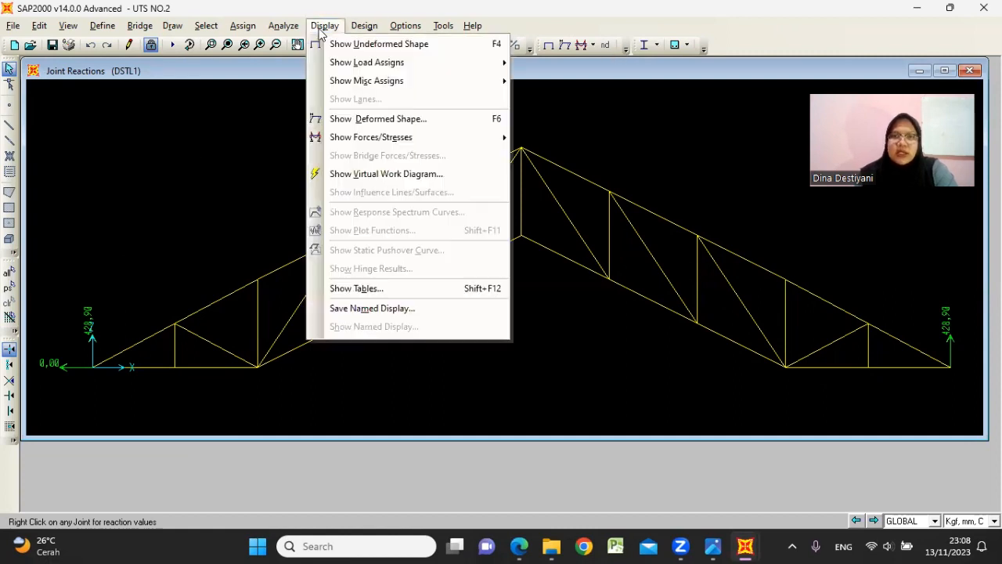
mouse_move(362, 138)
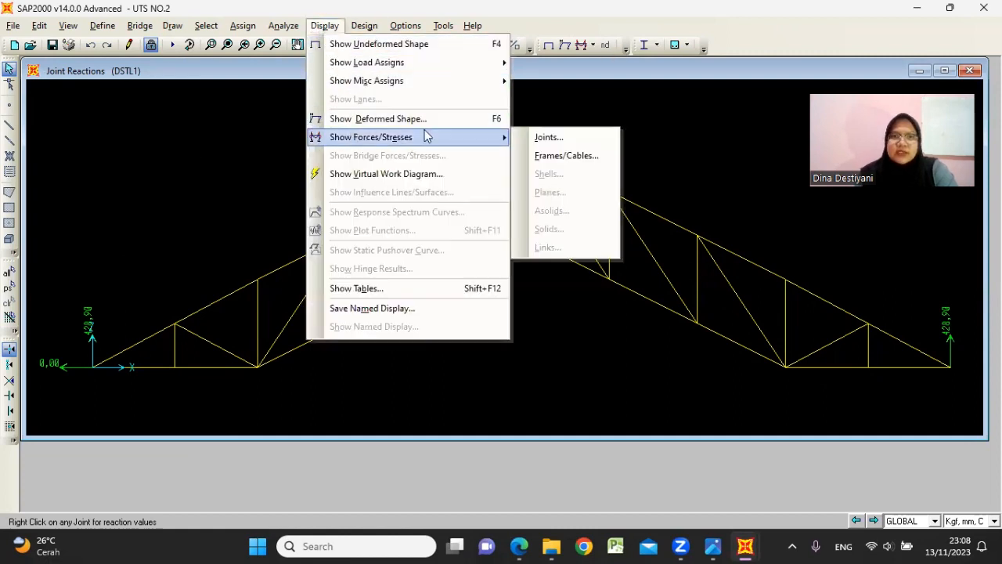
left_click(556, 159)
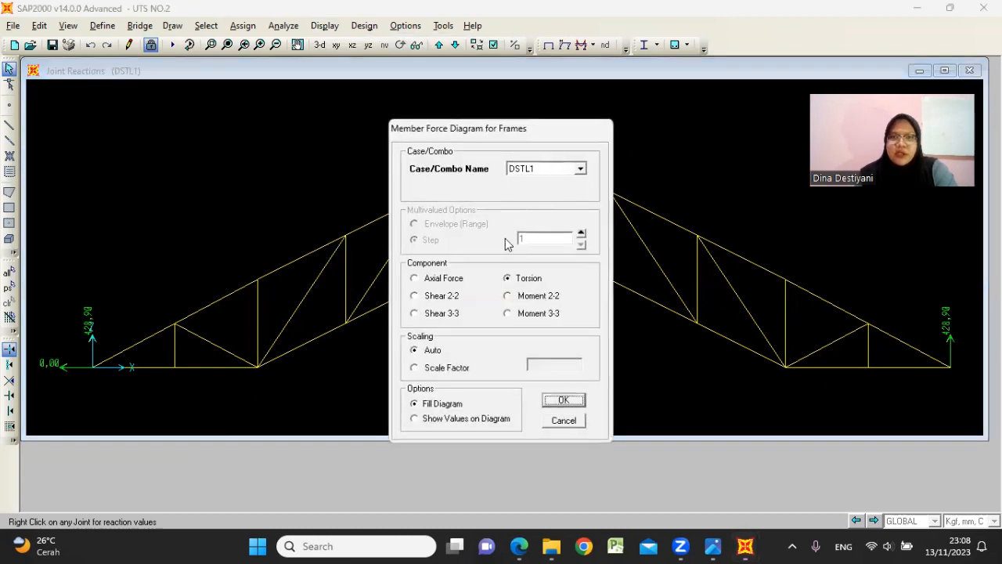
left_click(435, 279)
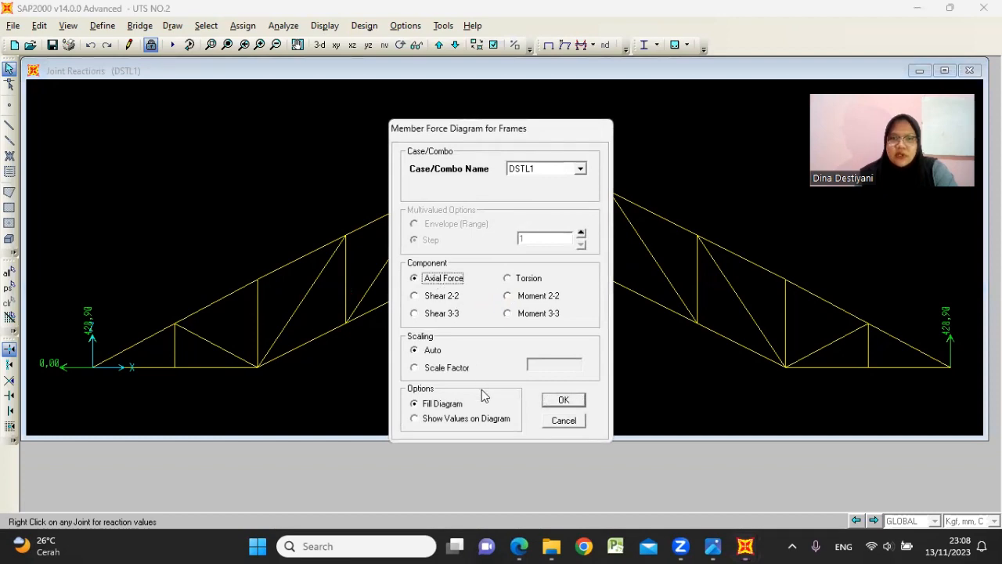
left_click(524, 542)
left_click(522, 542)
left_click(419, 418)
left_click(561, 401)
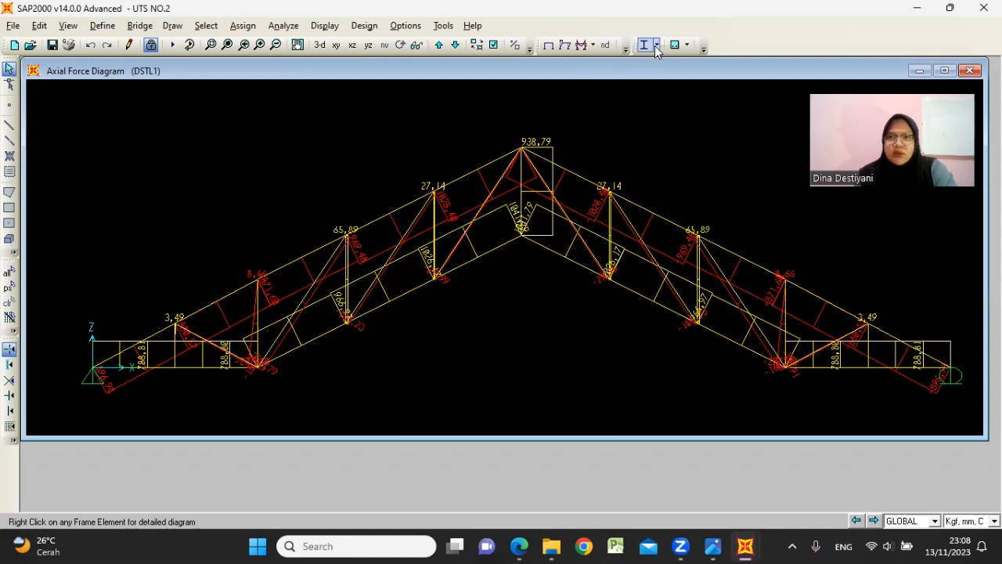
- Redisplay the DSTL1 axial force diagram as a filled diagram
left_click(584, 49)
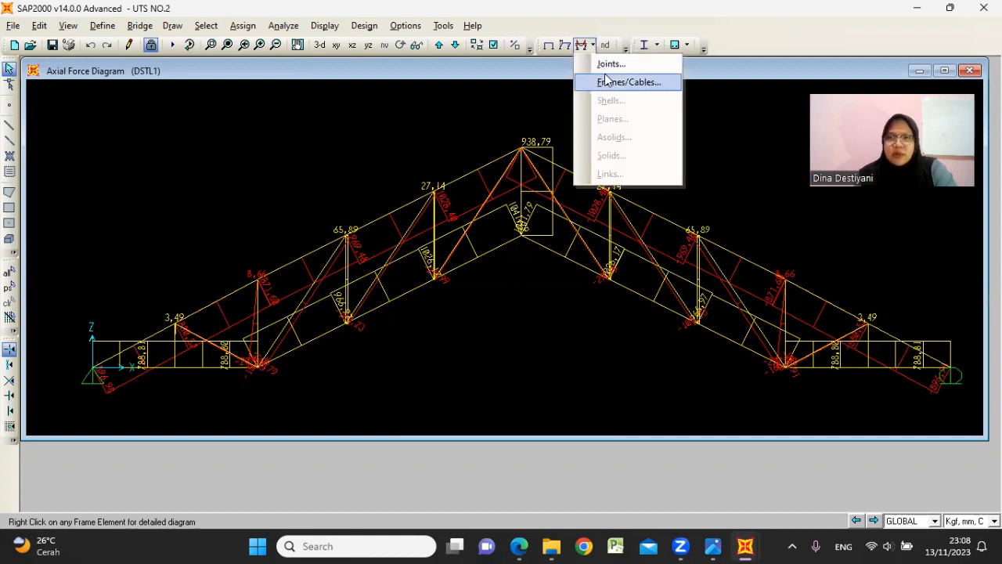
left_click(606, 82)
left_click(465, 403)
left_click(562, 400)
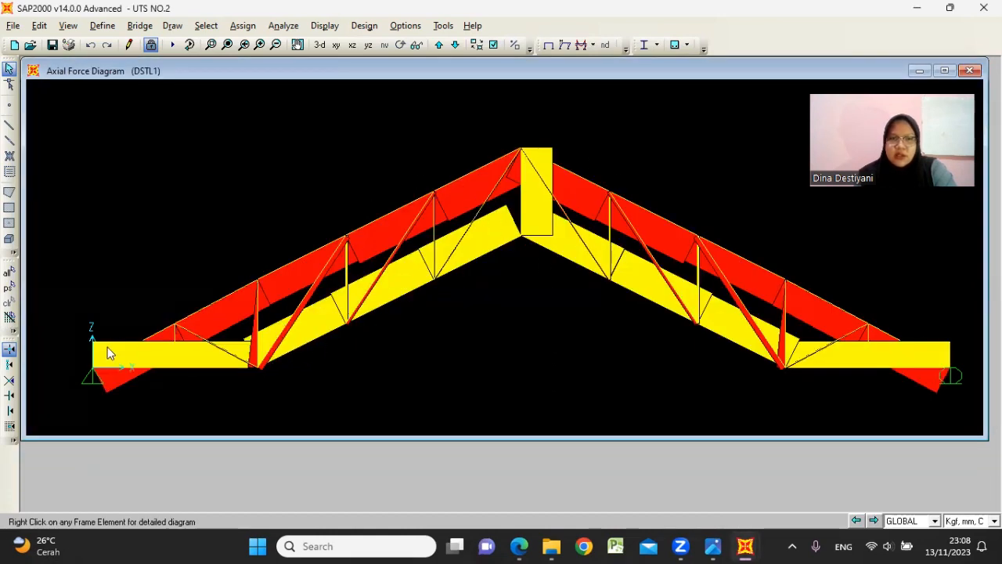
- Switch the DSTL1 axial force diagram from filled display back to showing values
left_click(592, 45)
left_click(634, 82)
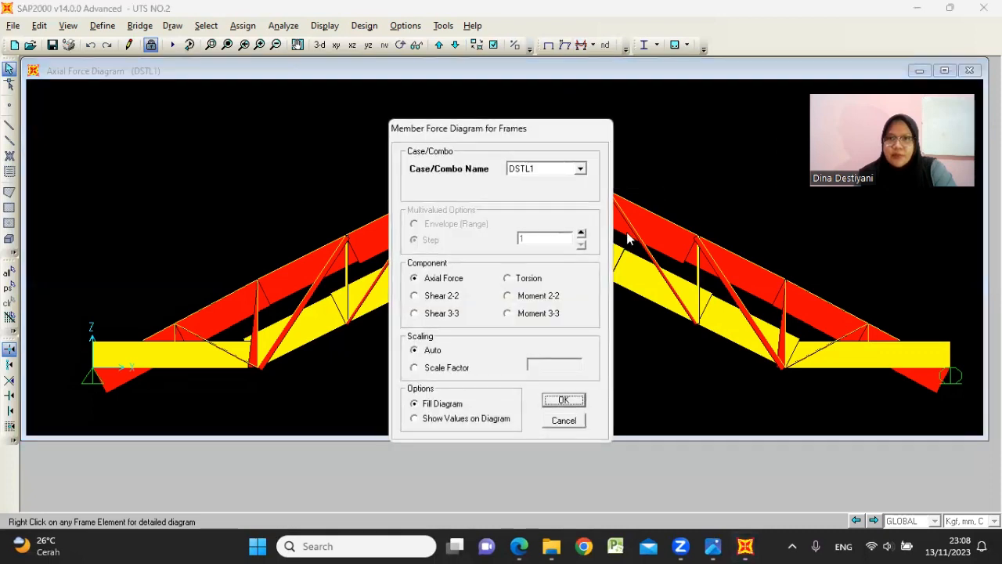
left_click(425, 420)
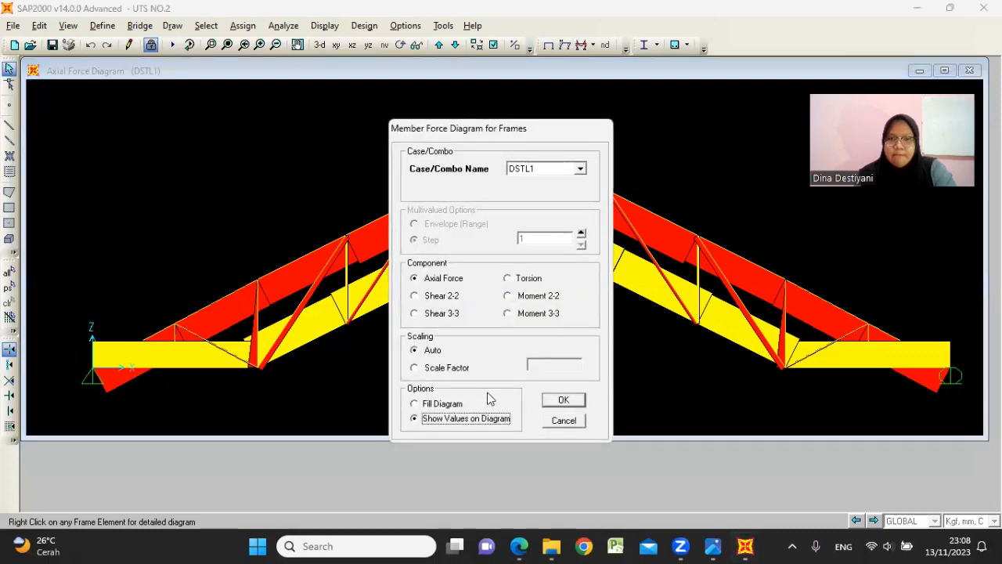
left_click(583, 402)
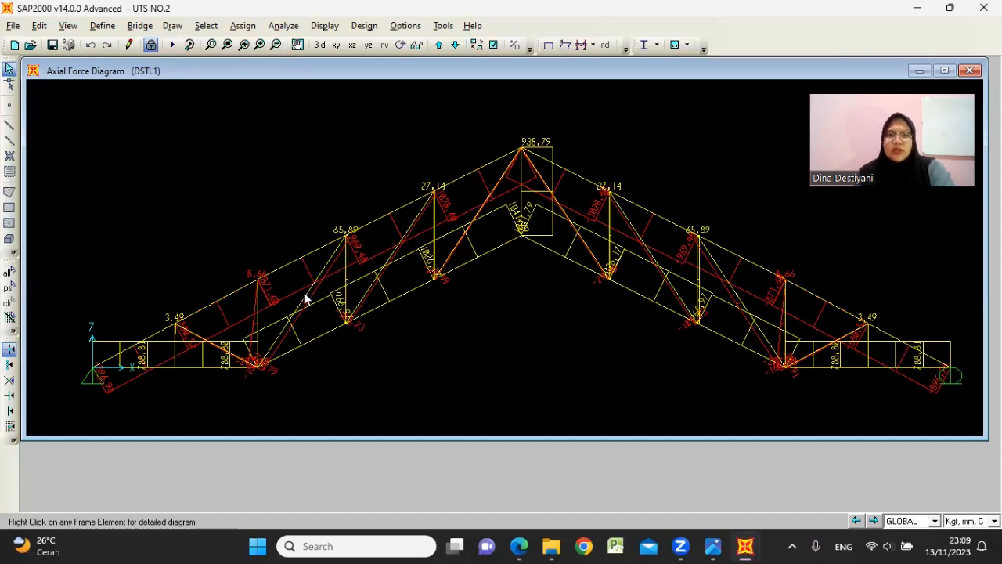
- Examine the axial force values along the truss's chords, verticals and diagonals, from the supports up to the ridge
scroll(208, 342, "up", 2)
scroll(112, 360, "down", 1)
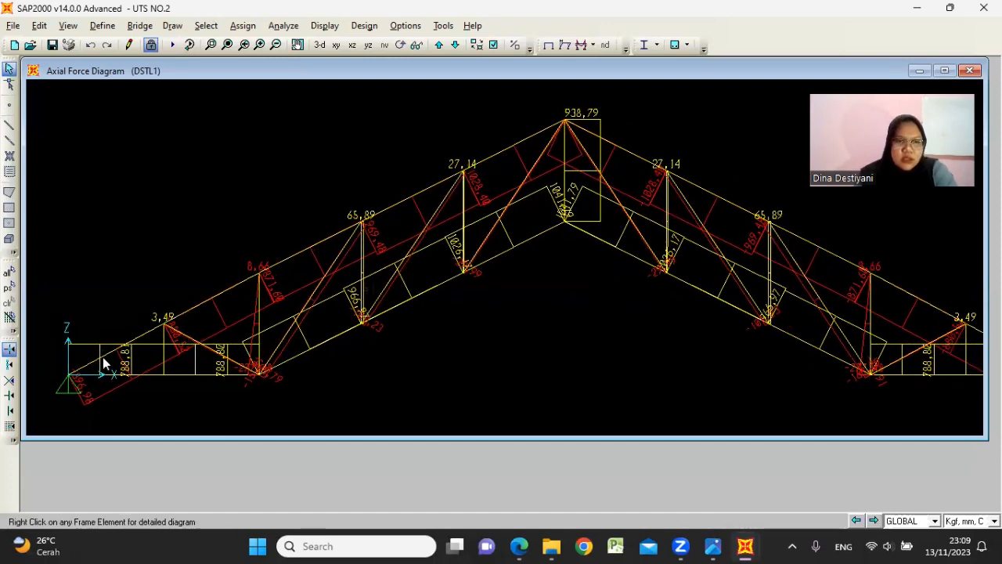
scroll(93, 381, "down", 1)
scroll(242, 356, "up", 2)
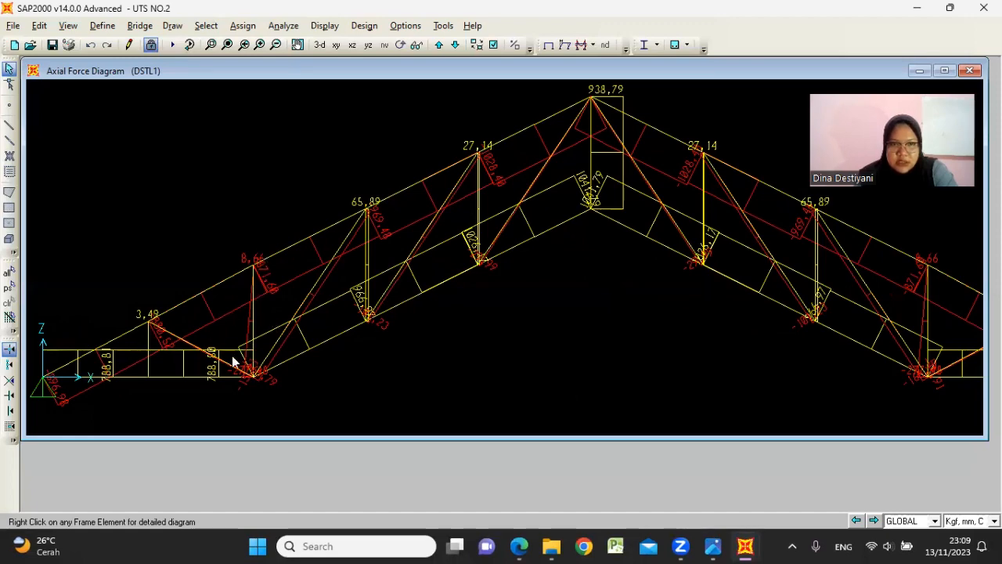
scroll(252, 357, "up", 2)
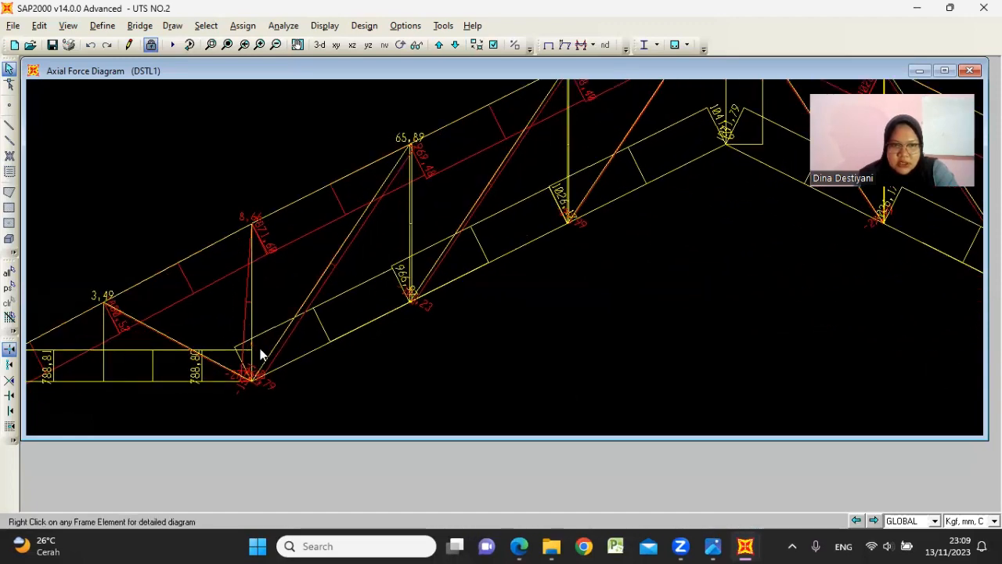
scroll(217, 285, "down", 4)
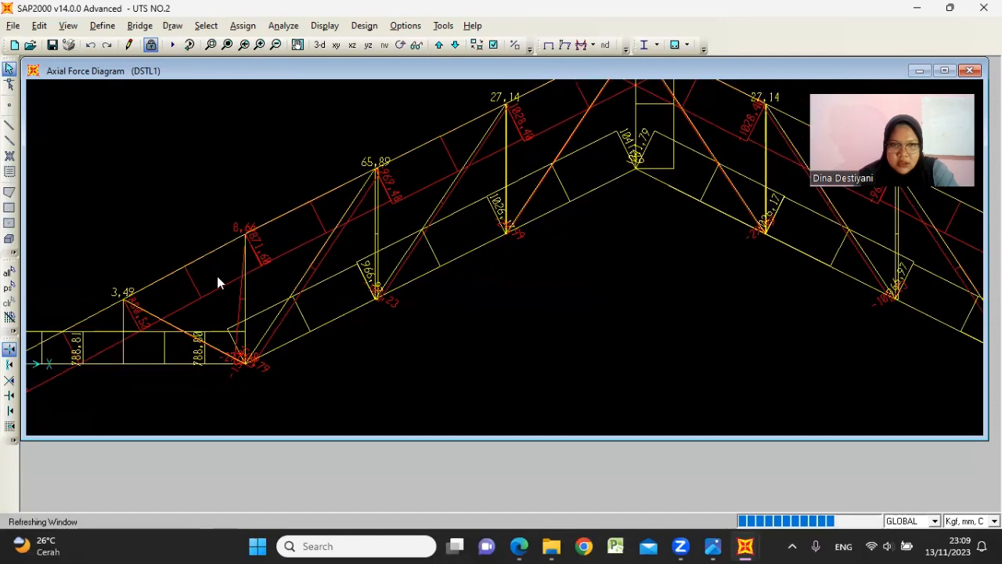
scroll(217, 276, "down", 3)
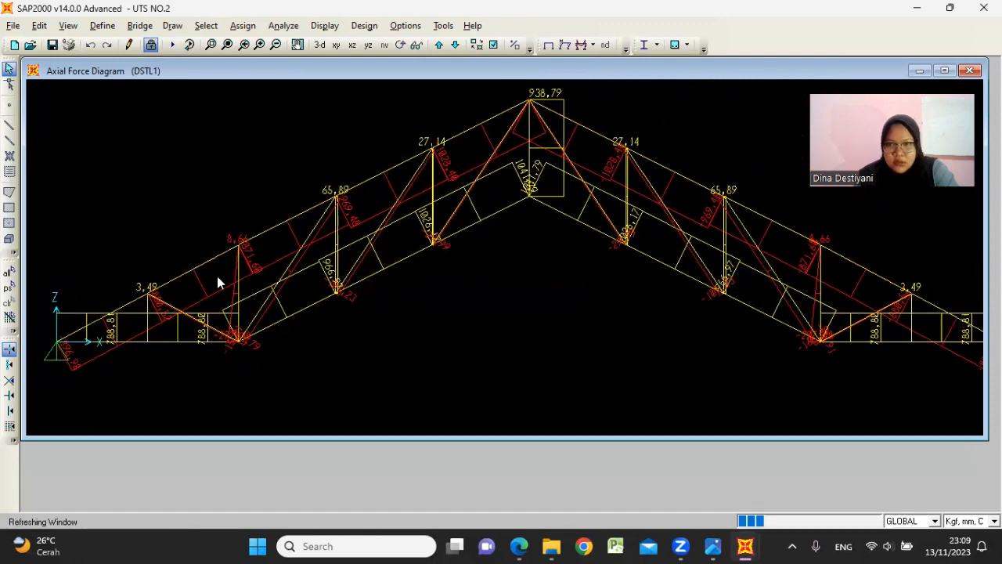
scroll(218, 279, "down", 1)
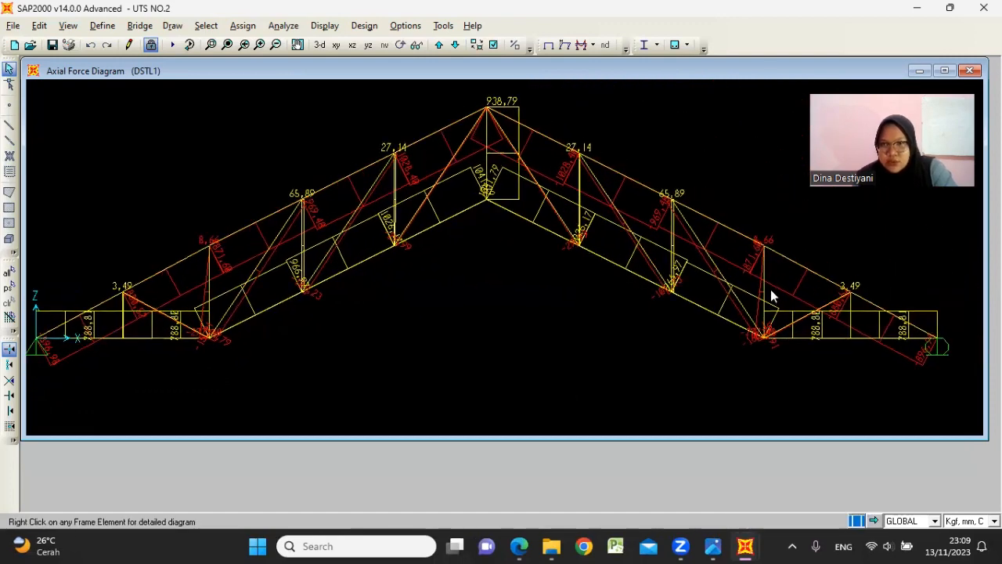
scroll(517, 193, "down", 1)
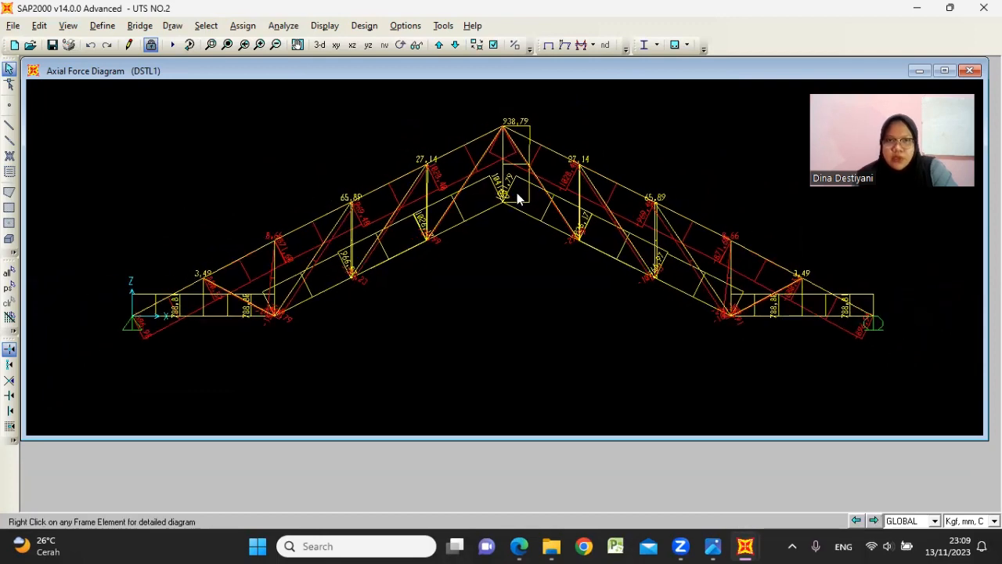
scroll(526, 122, "up", 1)
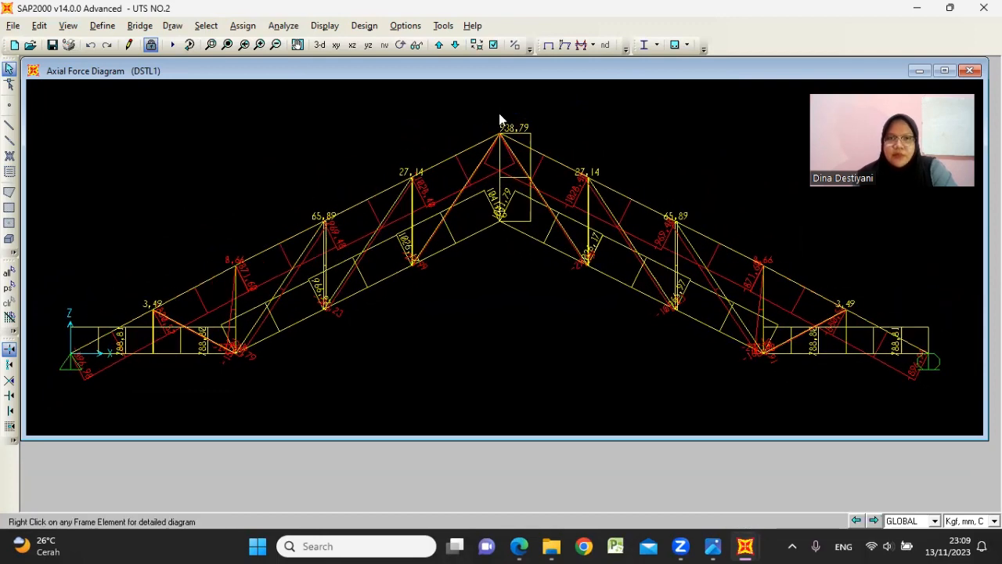
scroll(495, 132, "down", 1)
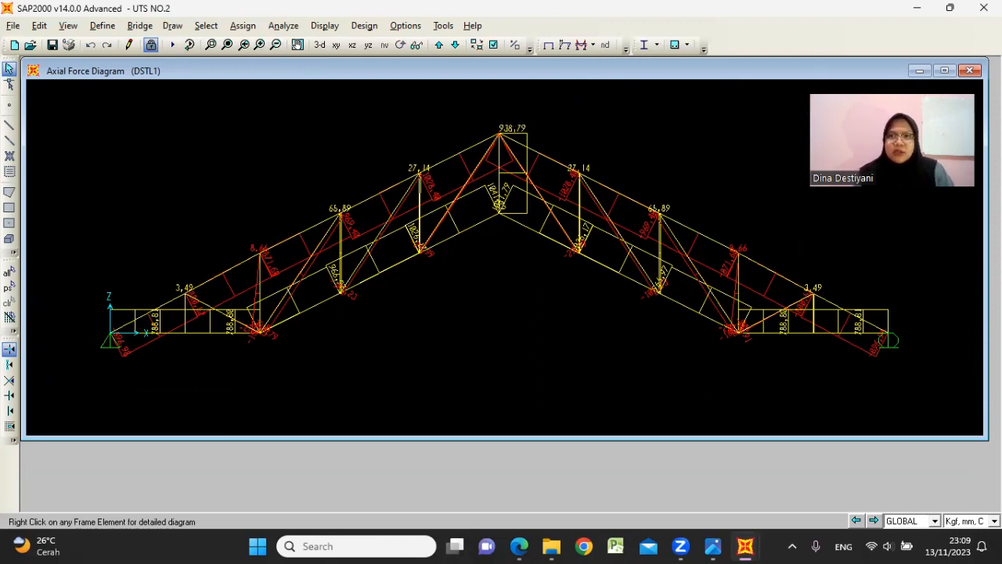
left_click(680, 545)
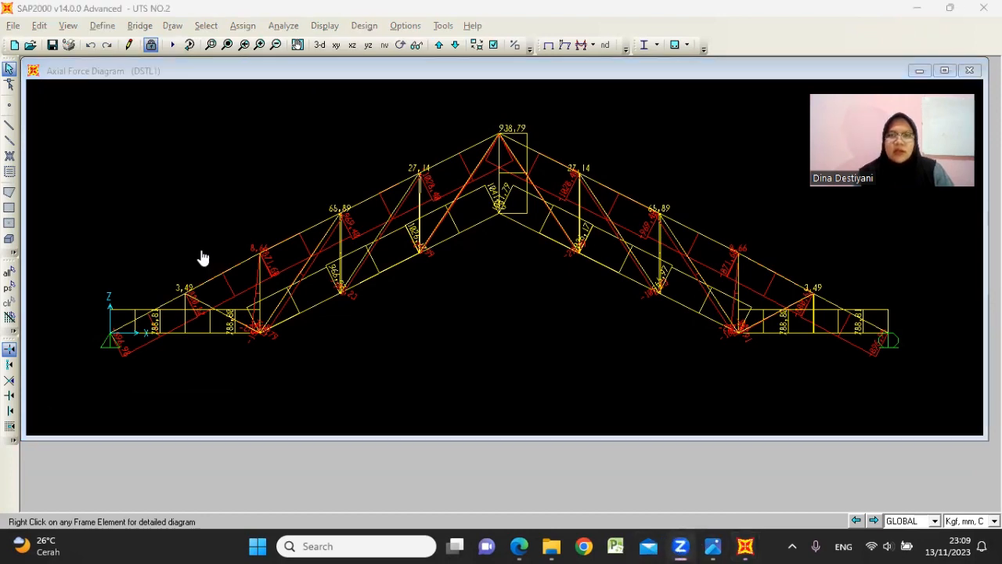